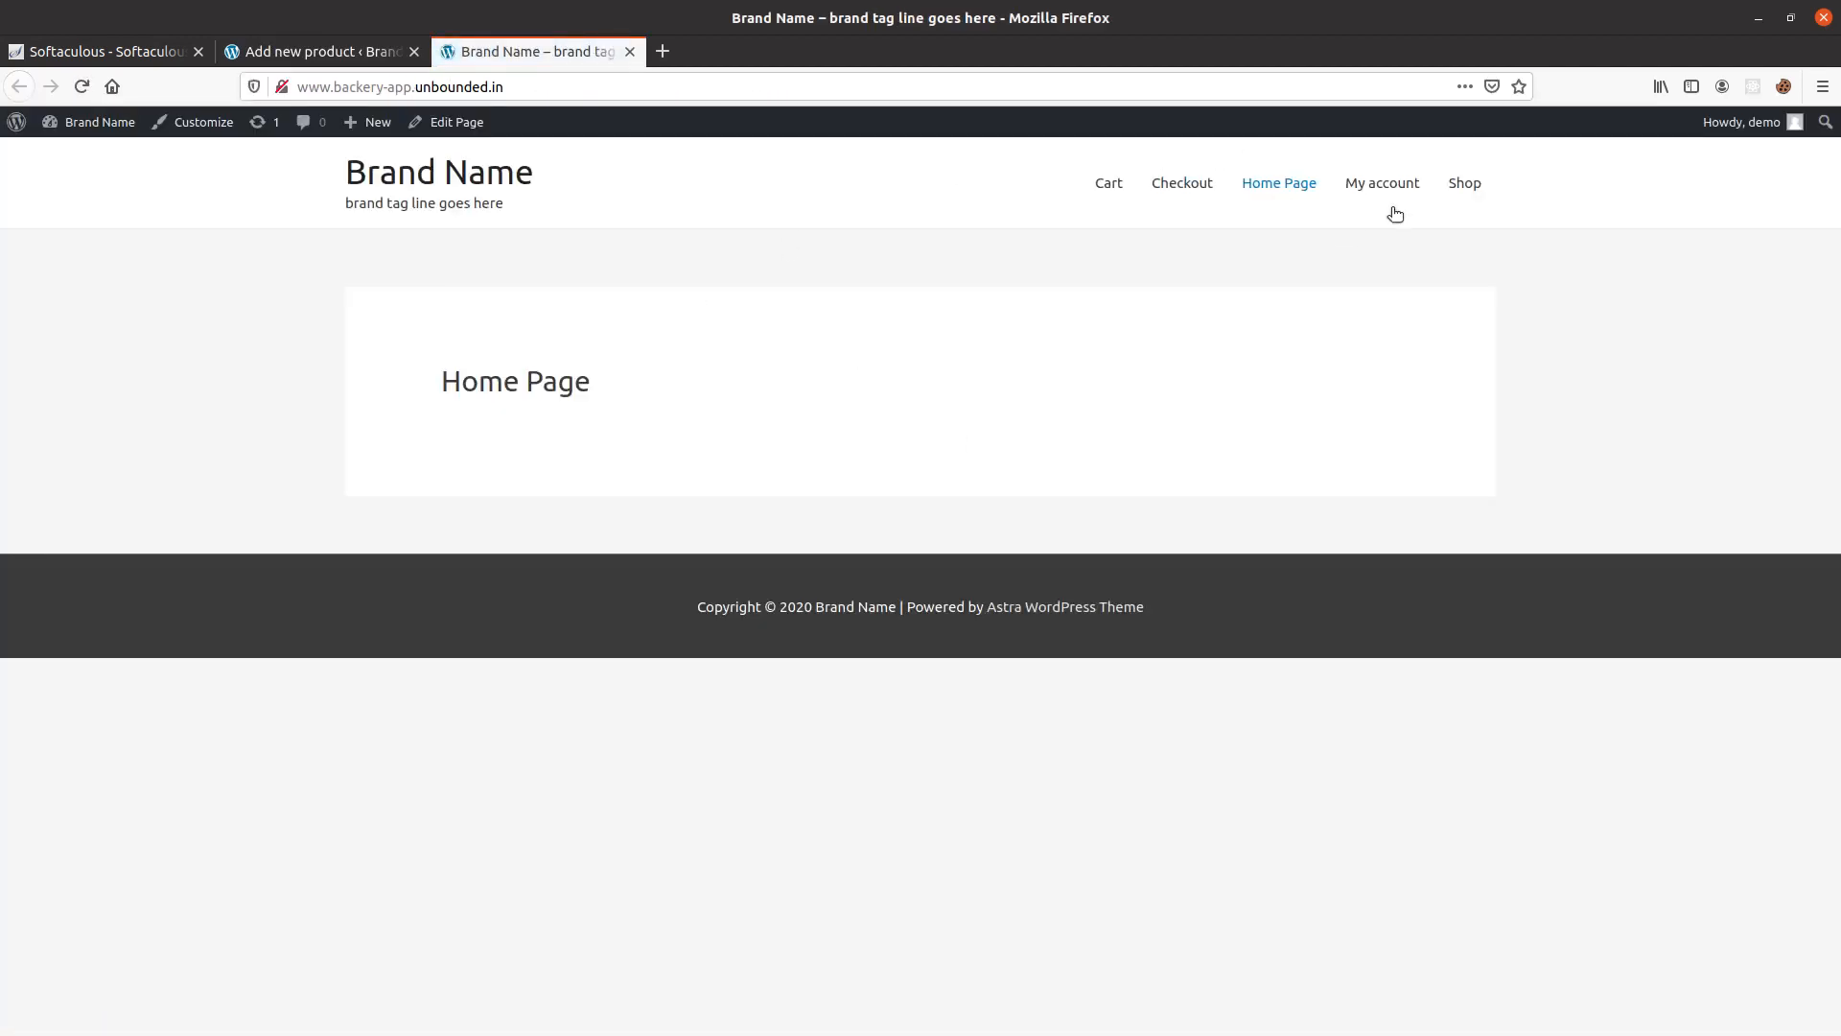
Open the Ear Phone 1200W product from the store's Shop page and examine its title, price and images.
{"action": "left_click", "coordinate": [1464, 183]}
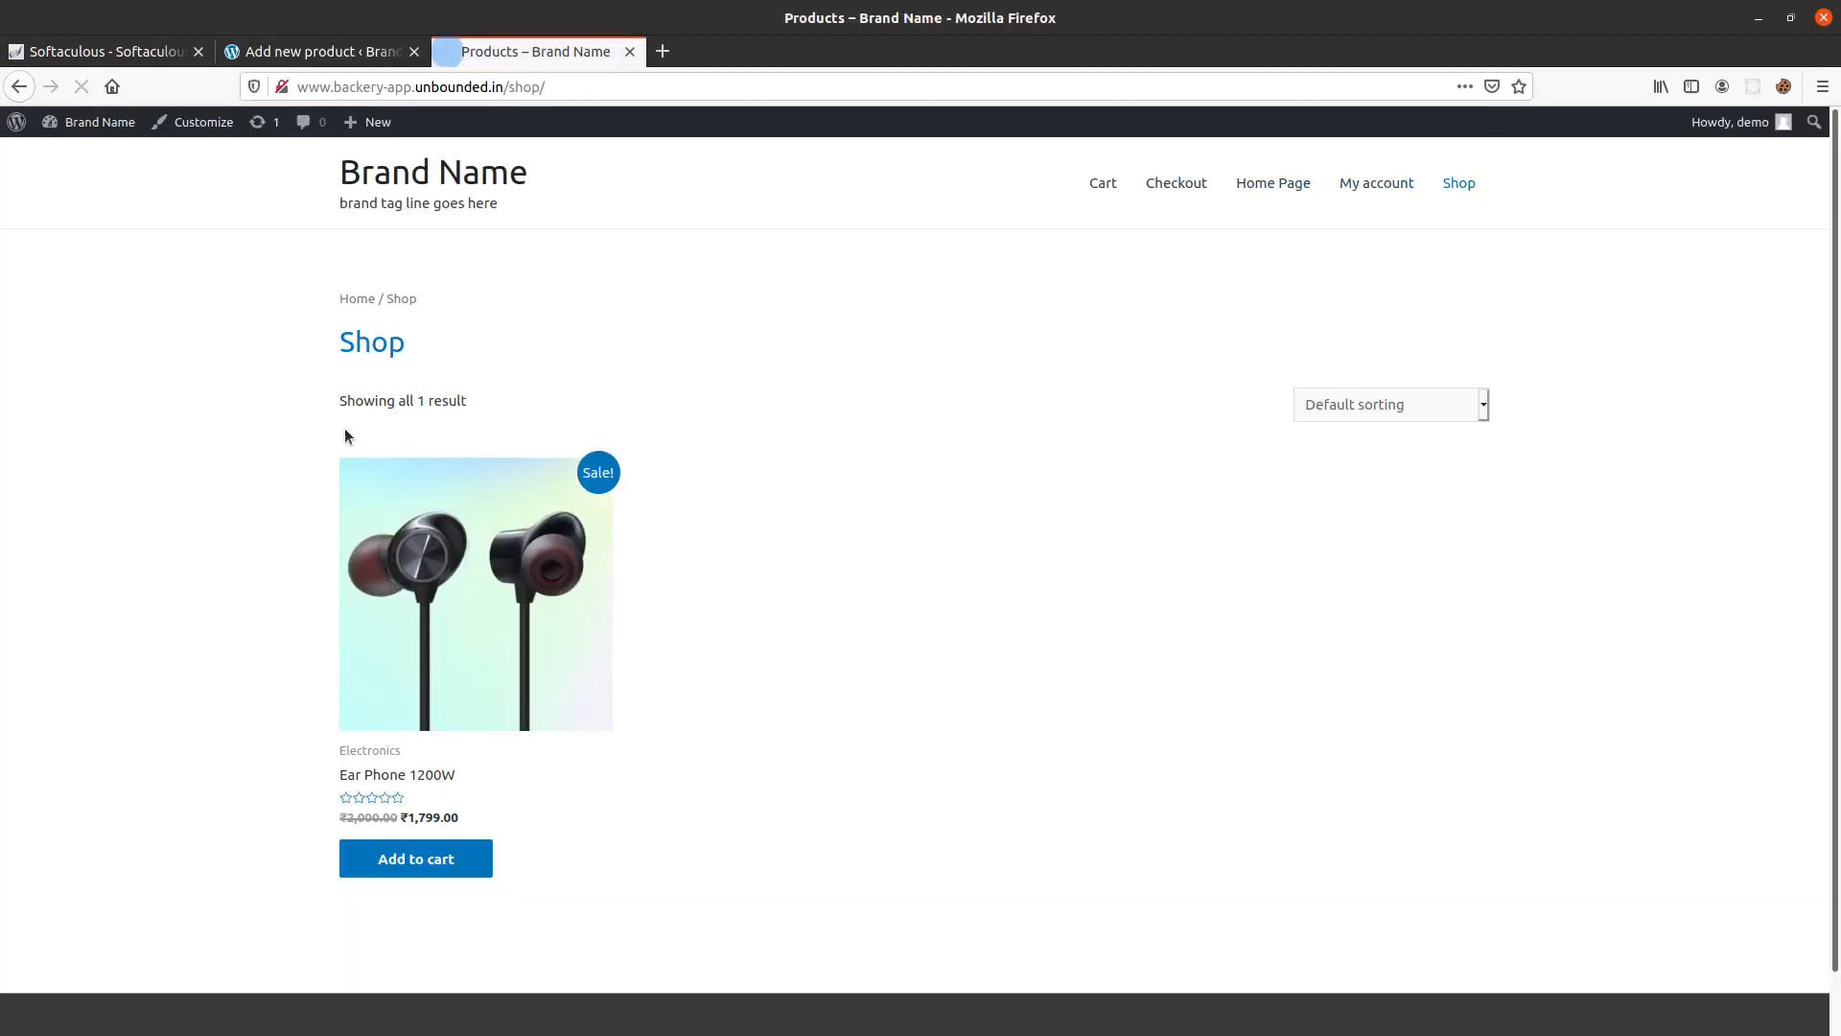
{"action": "left_click", "coordinate": [377, 777]}
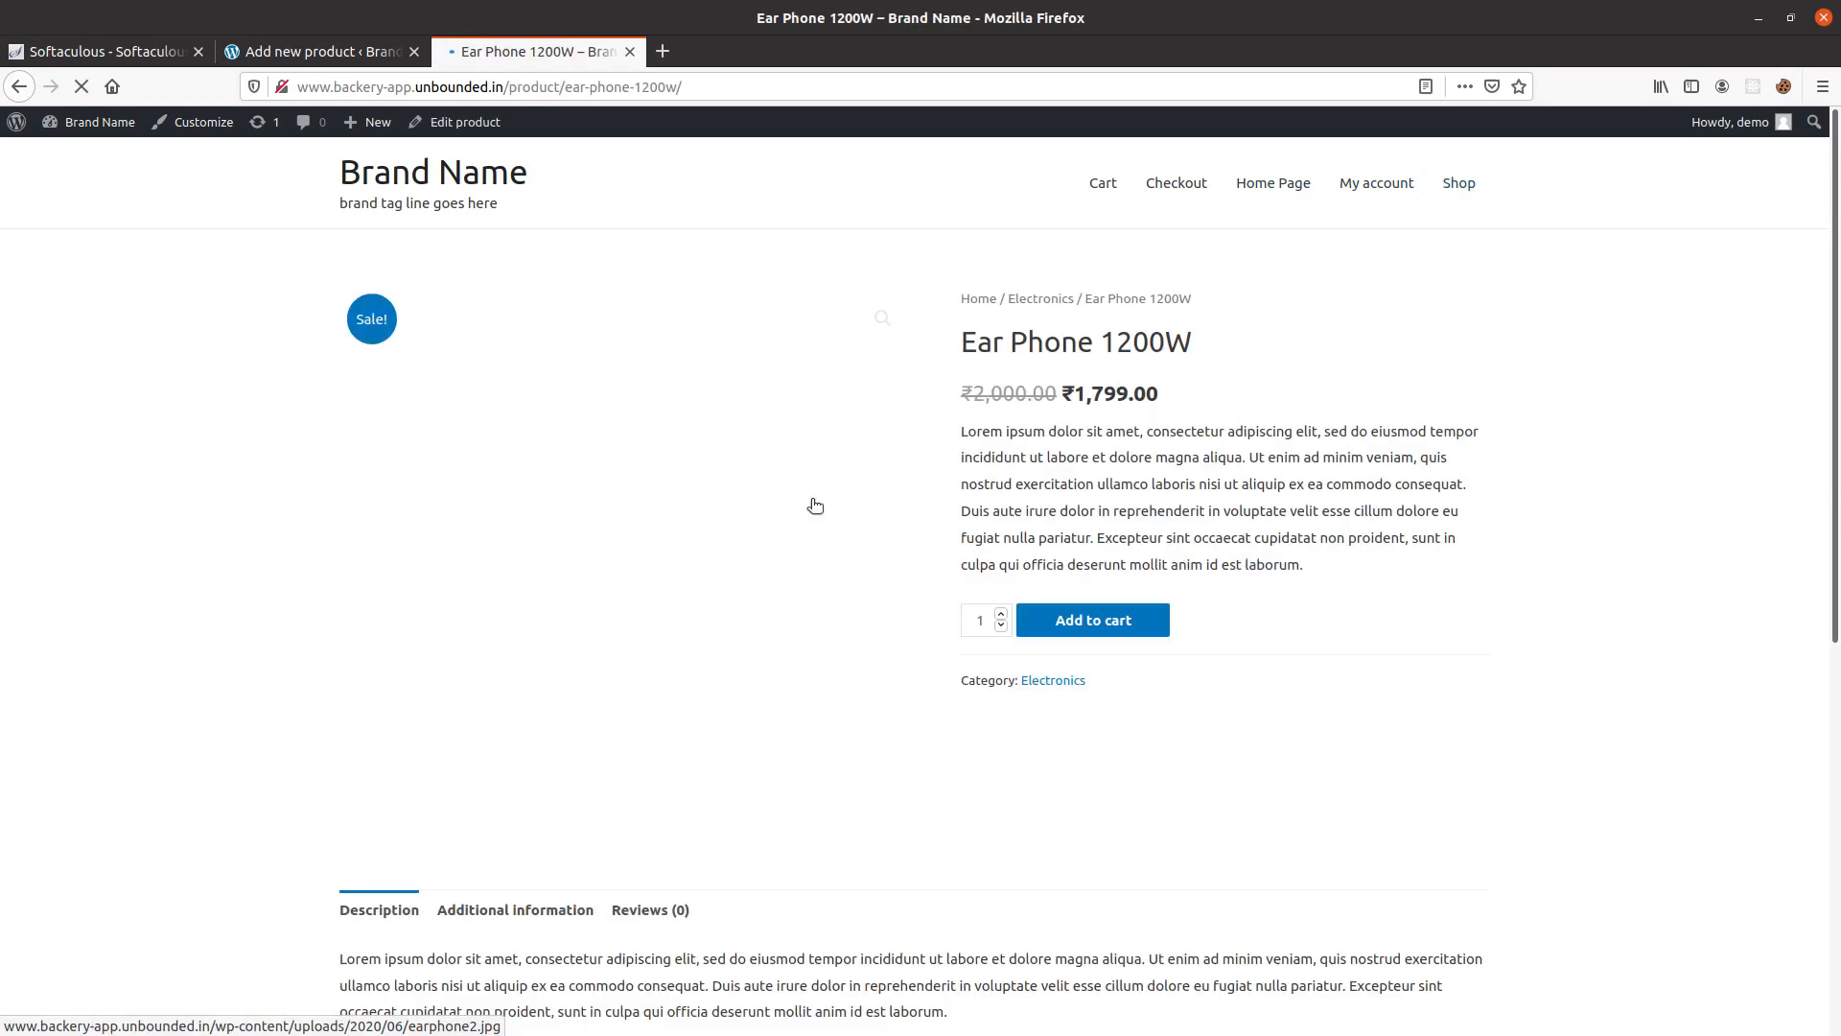
{"action": "scroll", "coordinate": [1016, 658], "scroll_direction": "down", "scroll_amount": 10}
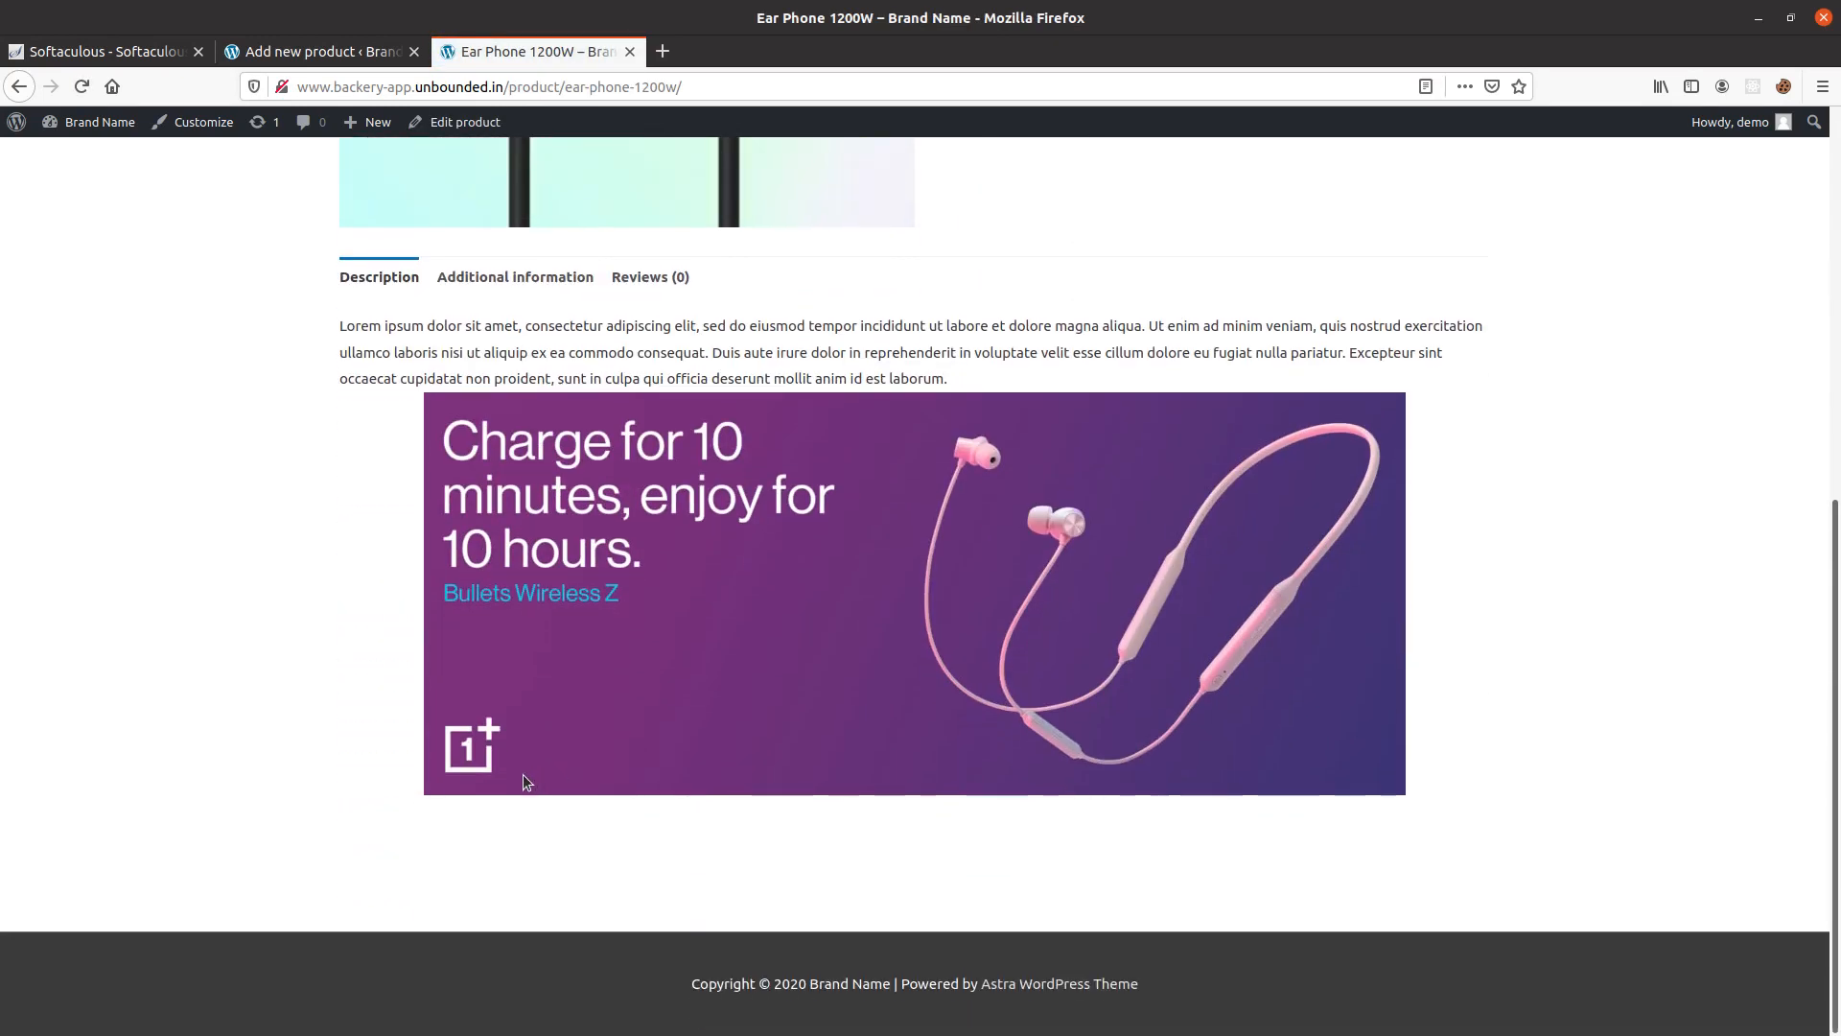
{"action": "scroll", "coordinate": [936, 654], "scroll_direction": "up", "scroll_amount": 3}
{"action": "scroll", "coordinate": [936, 654], "scroll_direction": "up", "scroll_amount": 5}
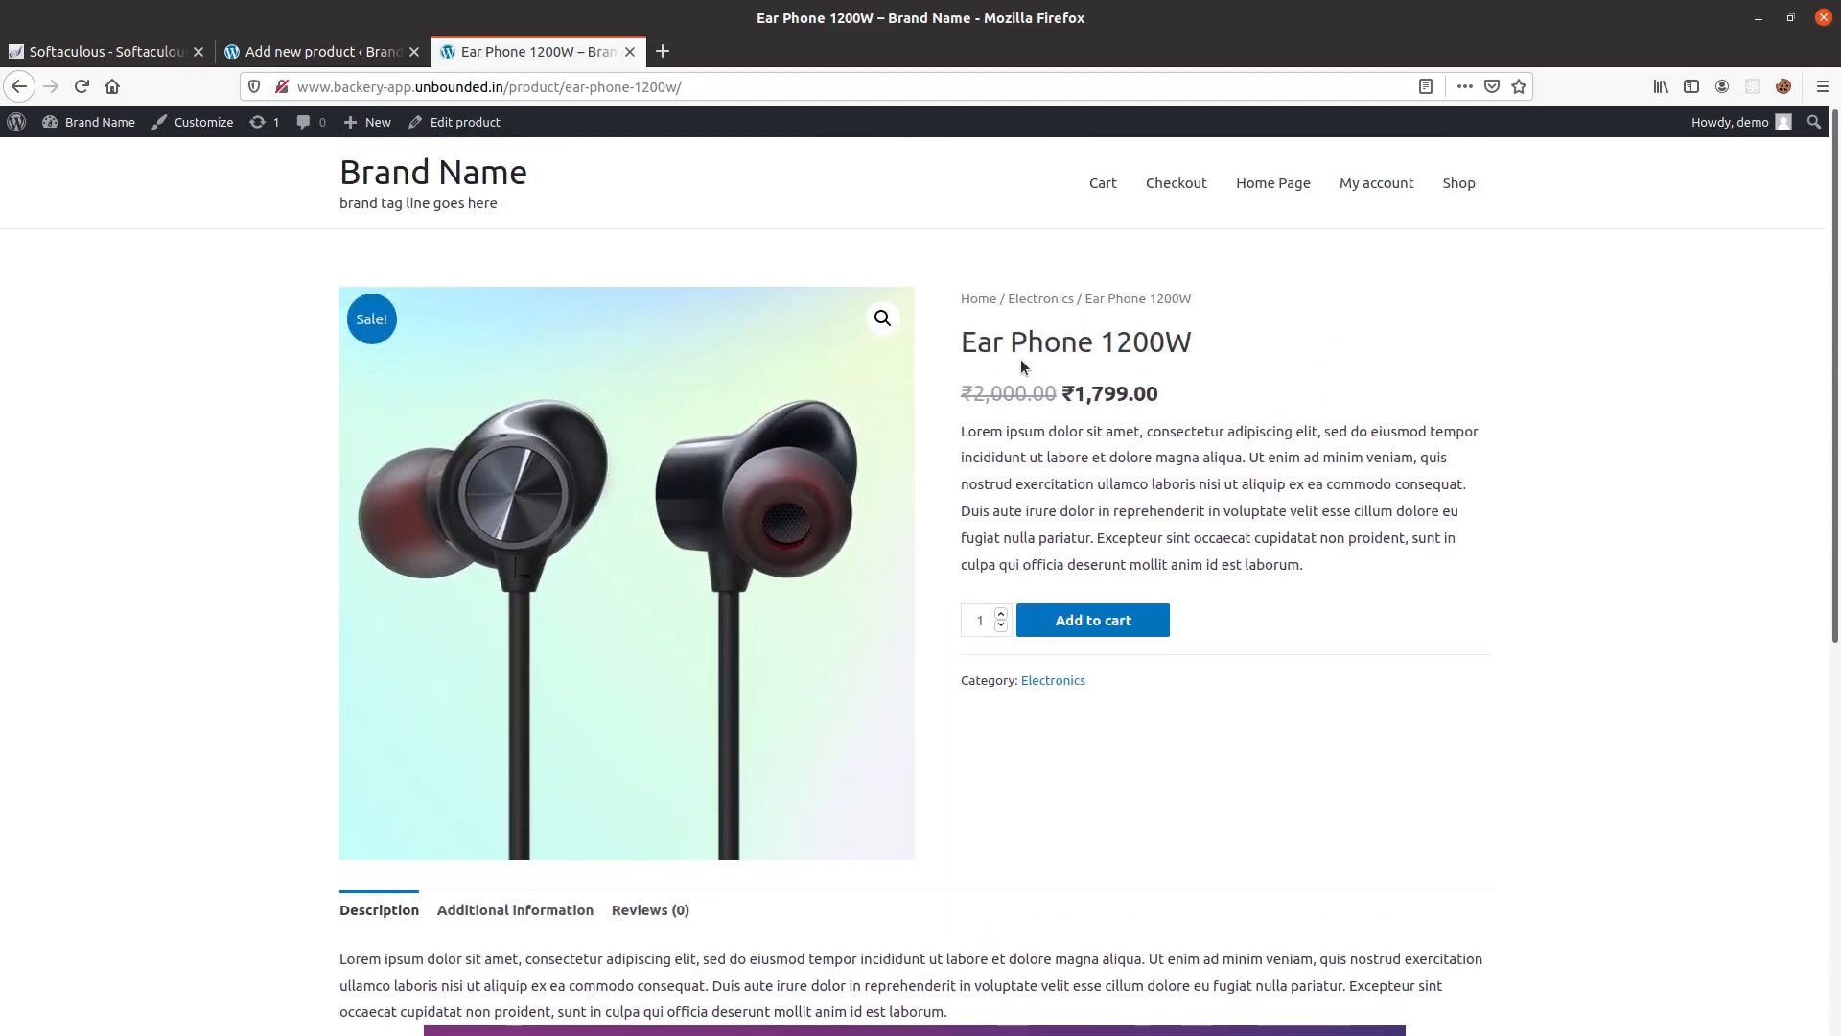
{"action": "mouse_move", "coordinate": [978, 336]}
{"action": "left_mouse_down"}
{"action": "mouse_move", "coordinate": [1160, 345]}
{"action": "mouse_move", "coordinate": [959, 347]}
{"action": "left_mouse_up"}
Examine the Additional information and Description sections of the Ear Phone 1200W product page.
{"action": "scroll", "coordinate": [516, 636], "scroll_direction": "down", "scroll_amount": 3}
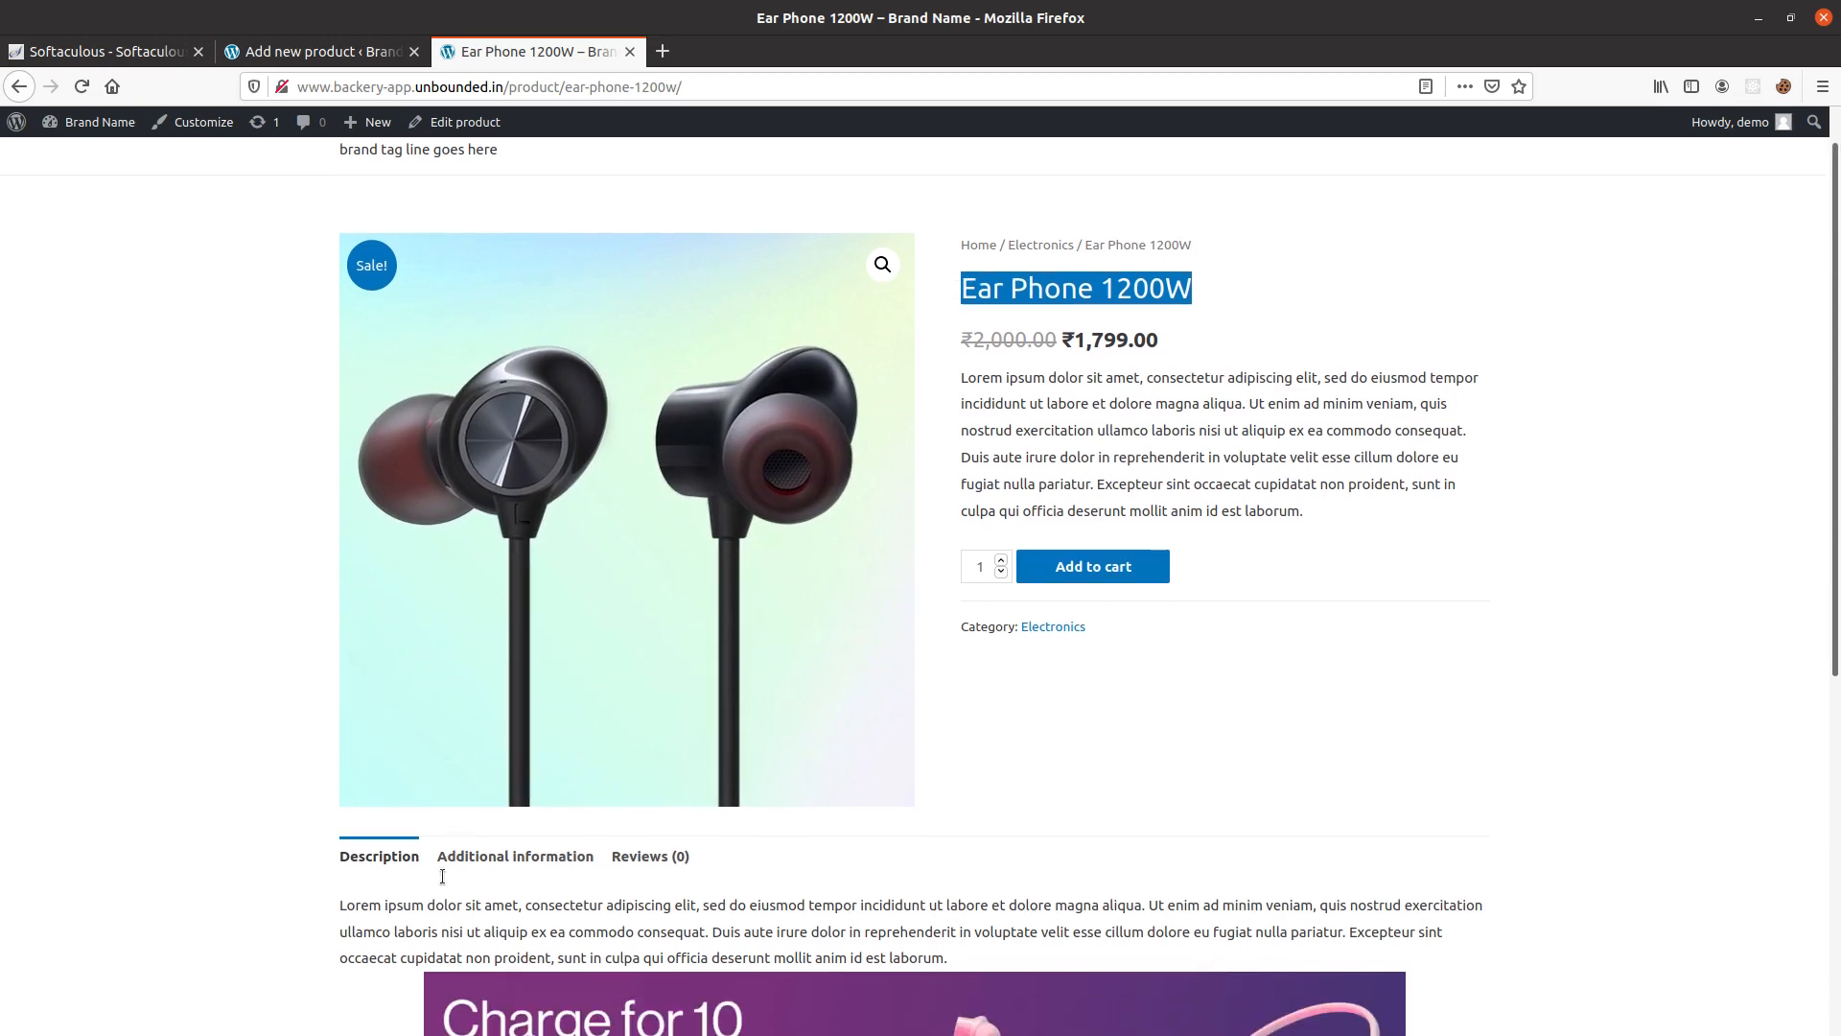
{"action": "left_click", "coordinate": [518, 584]}
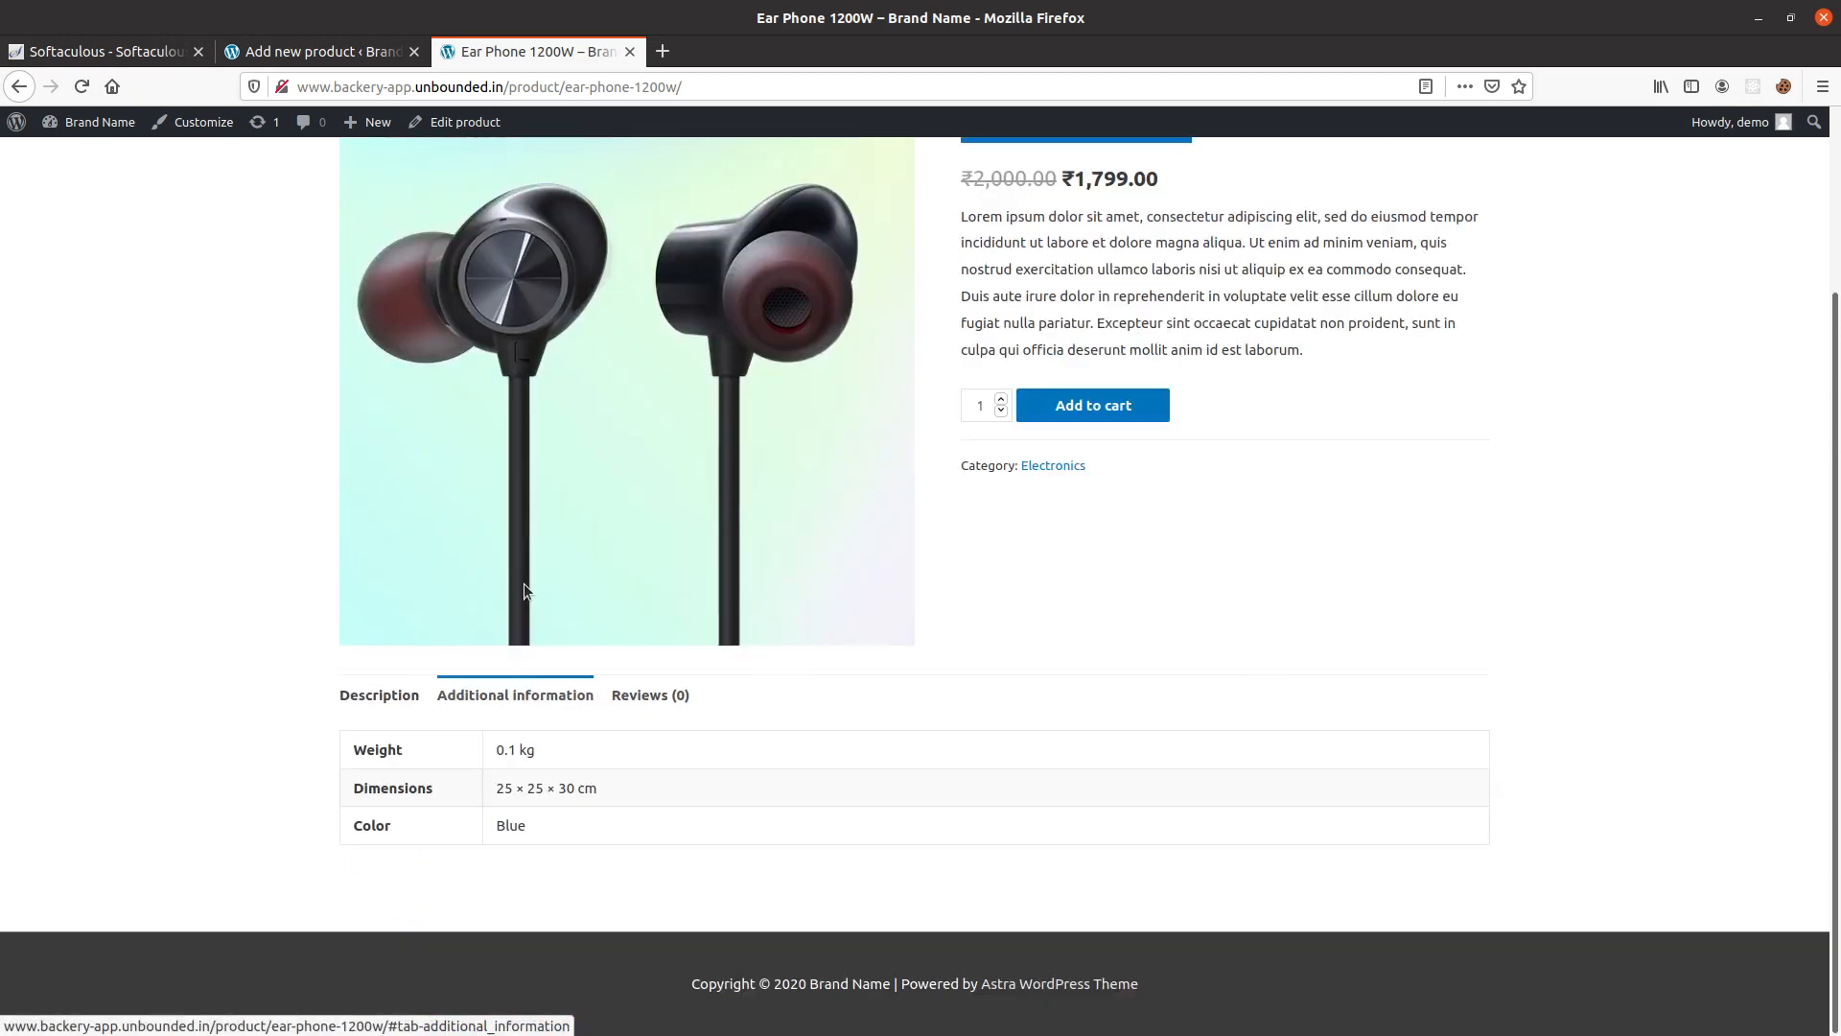
{"action": "left_click", "coordinate": [384, 697]}
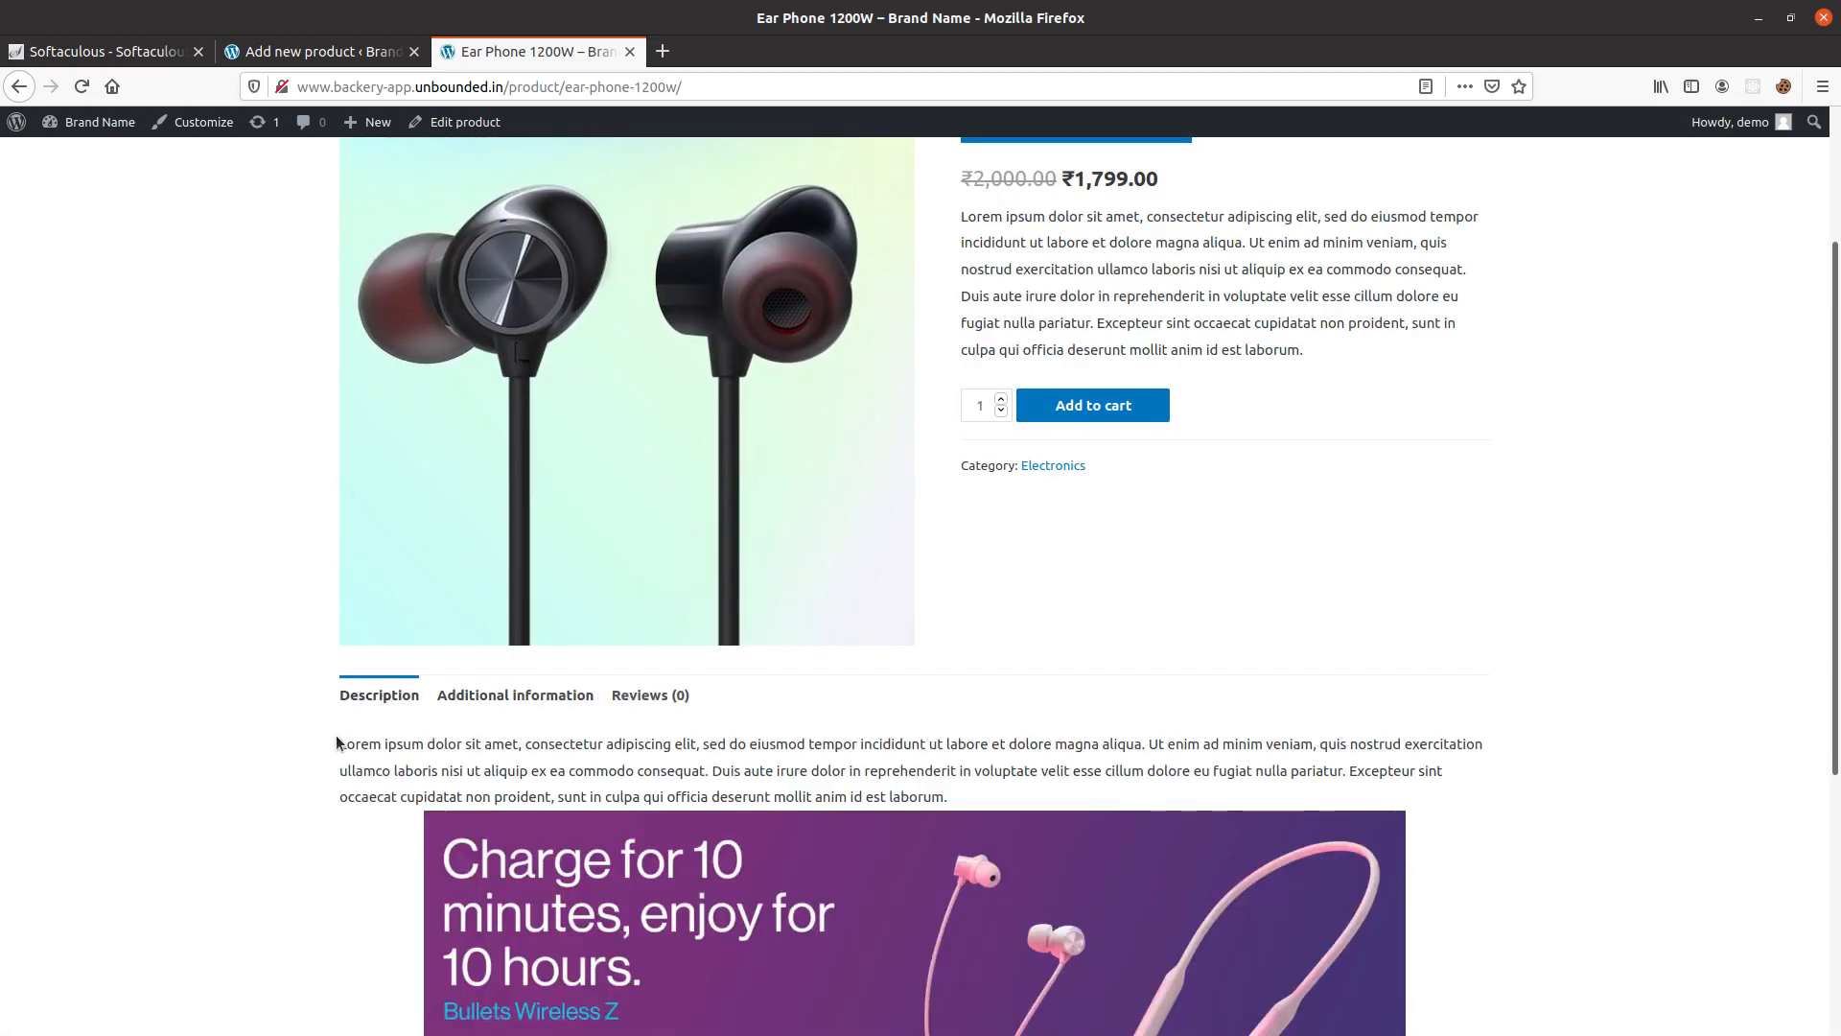
{"action": "scroll", "coordinate": [337, 734], "scroll_direction": "down", "scroll_amount": 4}
{"action": "scroll", "coordinate": [342, 734], "scroll_direction": "up", "scroll_amount": 3}
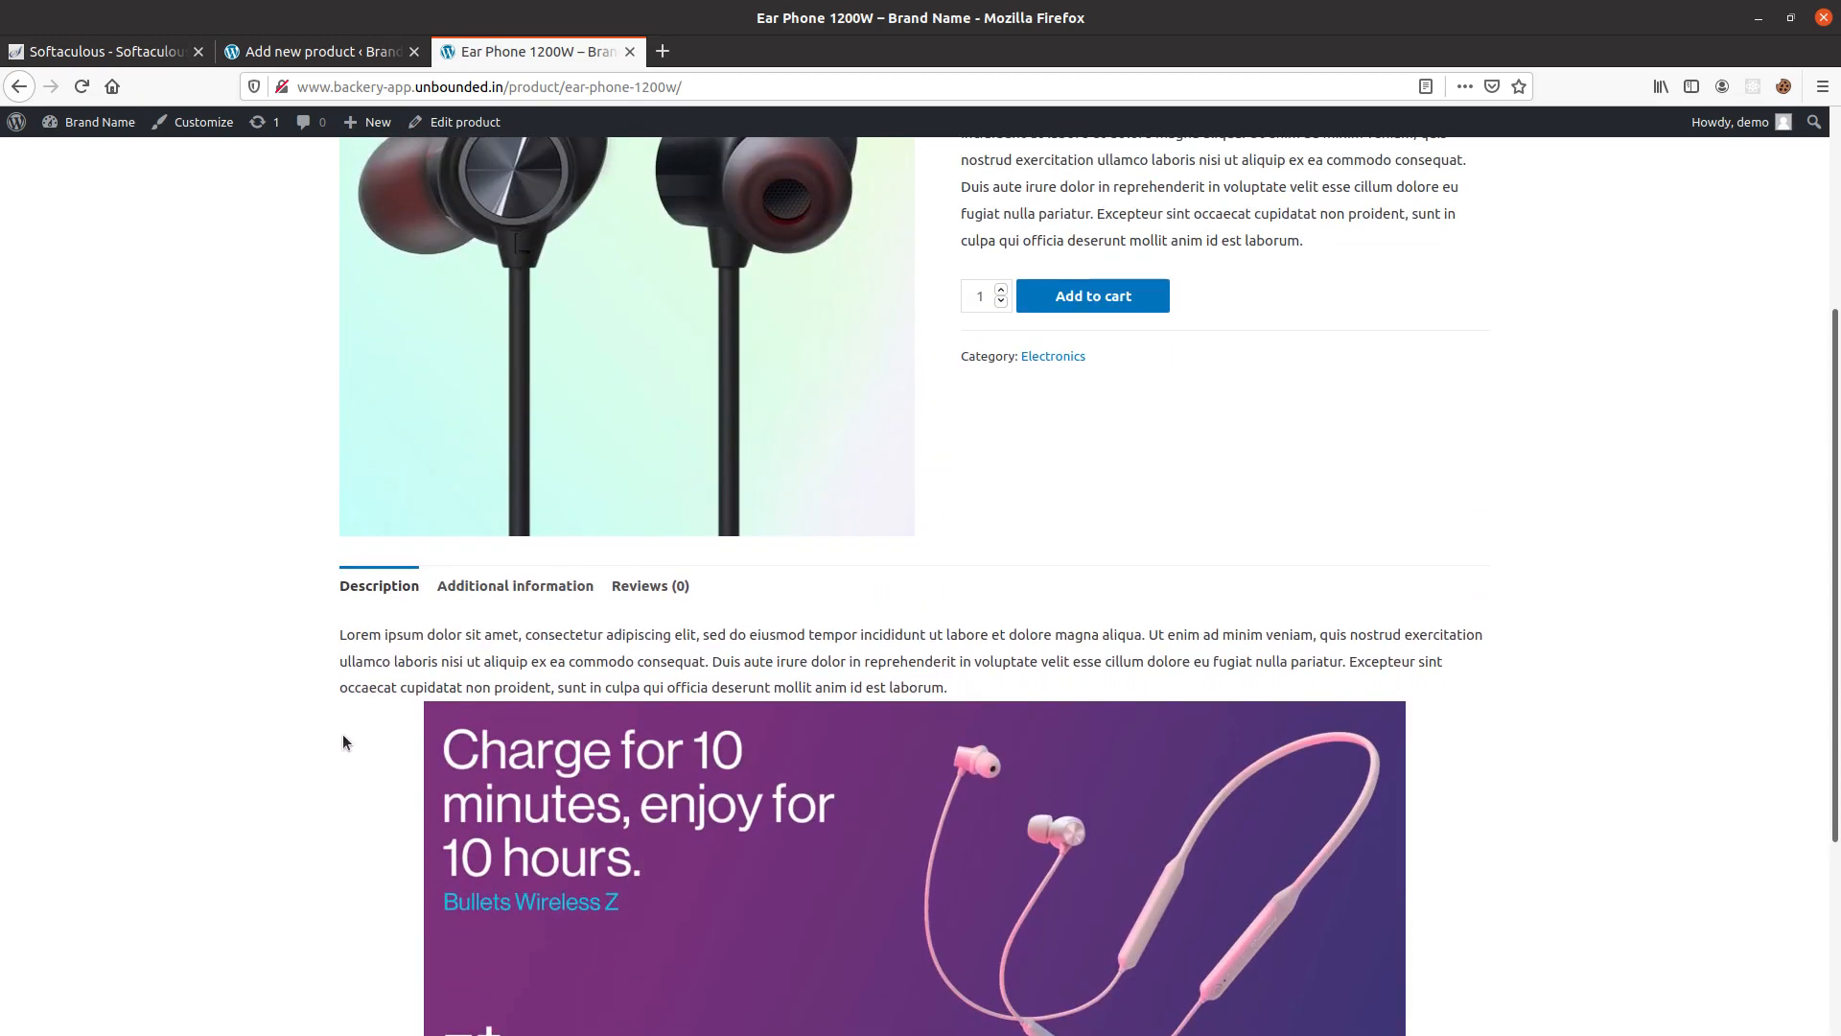
{"action": "scroll", "coordinate": [342, 733], "scroll_direction": "up", "scroll_amount": 3}
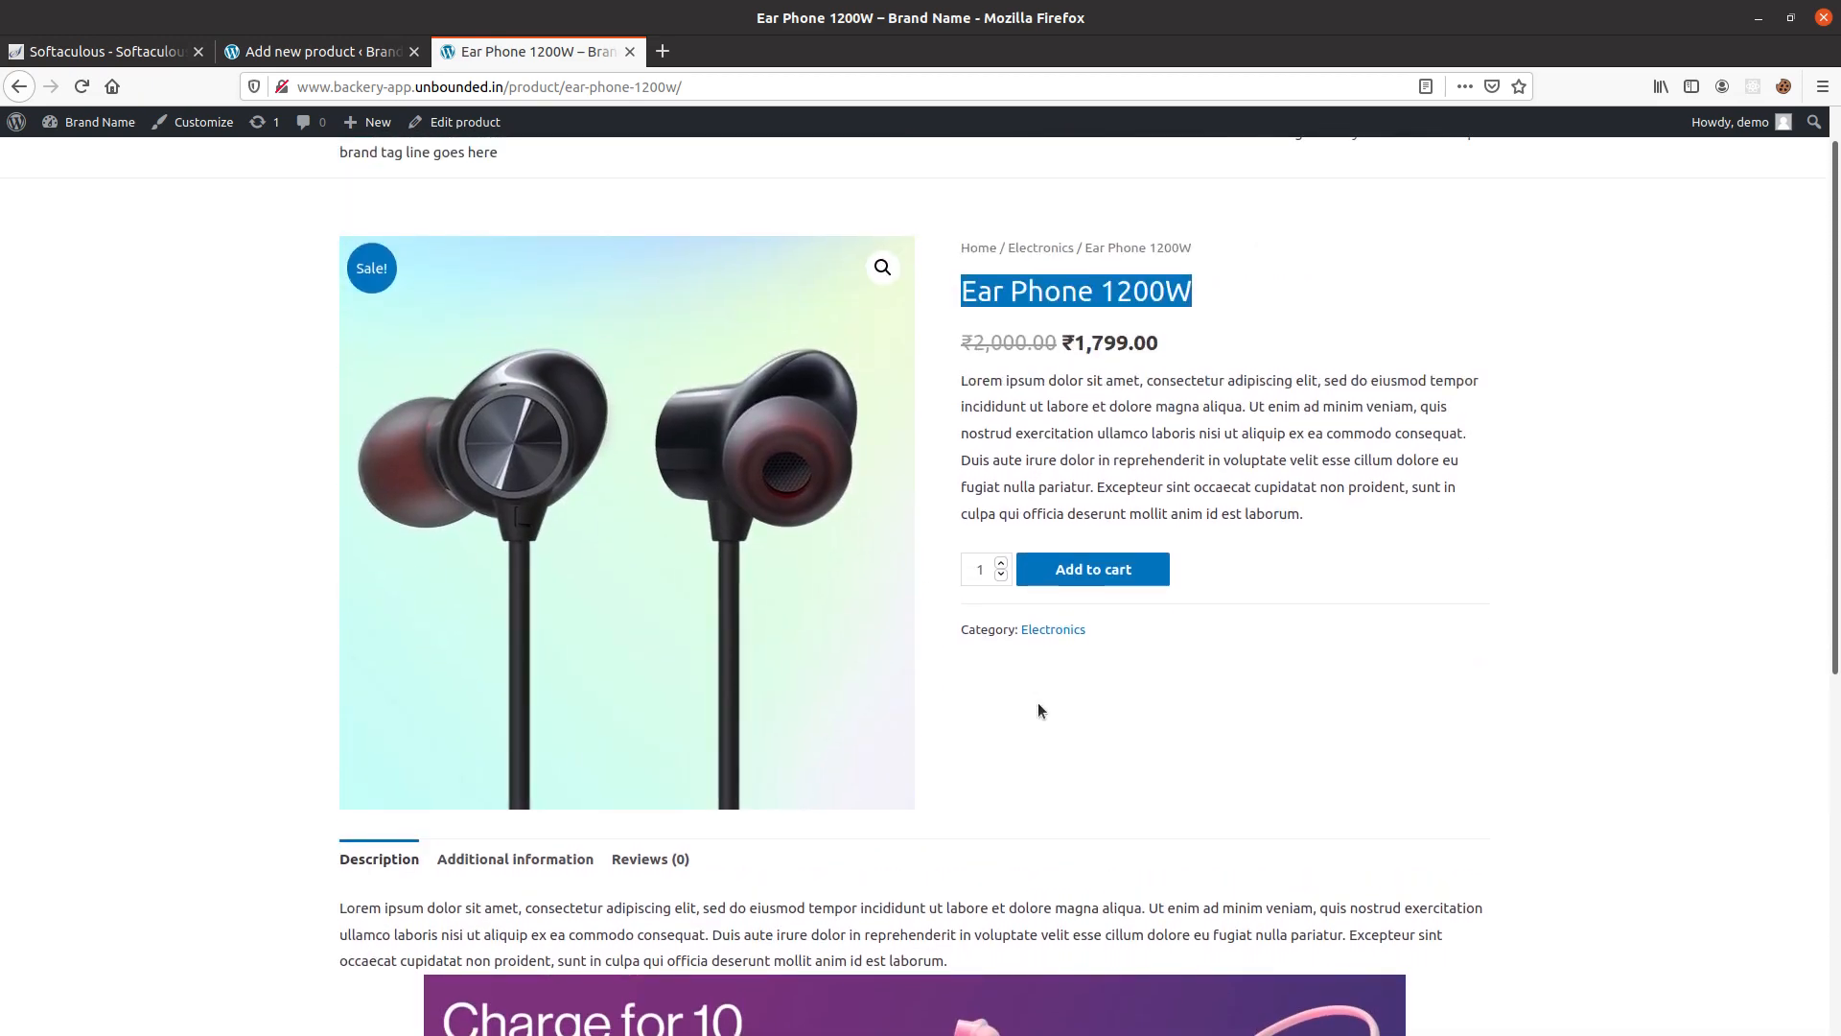
{"action": "scroll", "coordinate": [1055, 660], "scroll_direction": "up", "scroll_amount": 1}
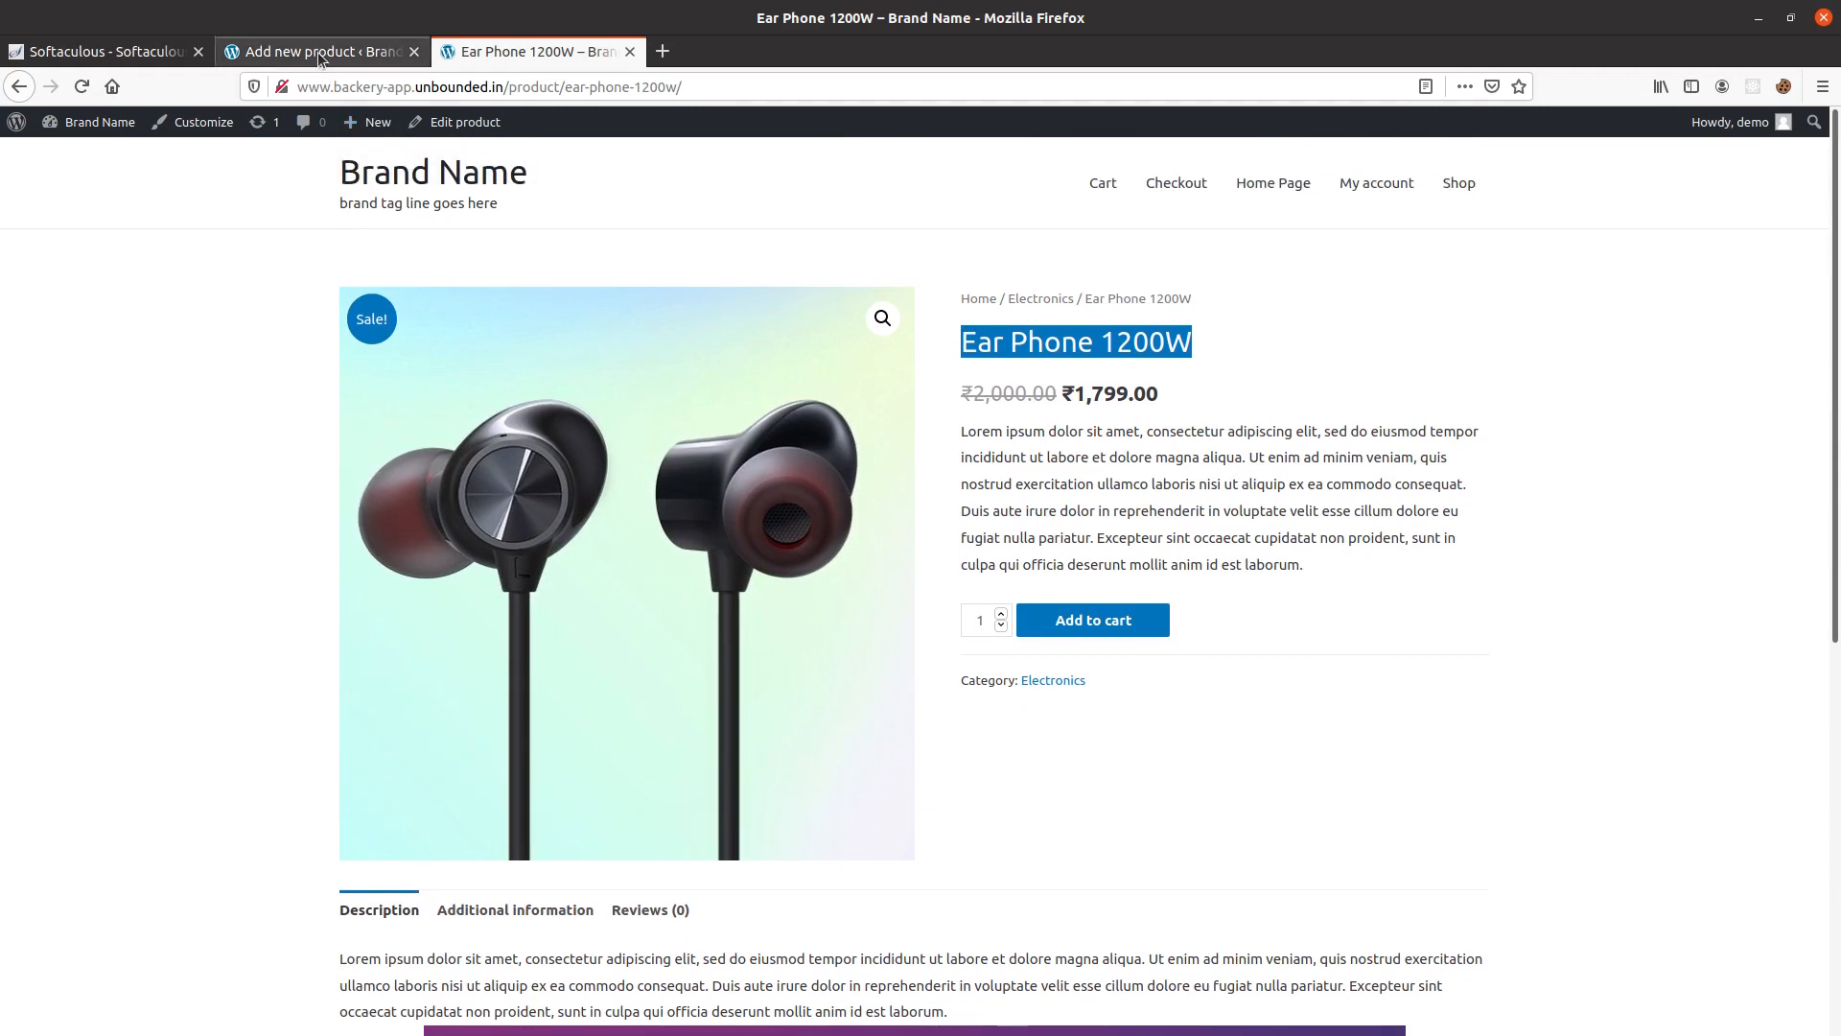
Return to the Add new product page, name the product Router and paste the Lorem ipsum paragraph as its description.
{"action": "left_click", "coordinate": [324, 52]}
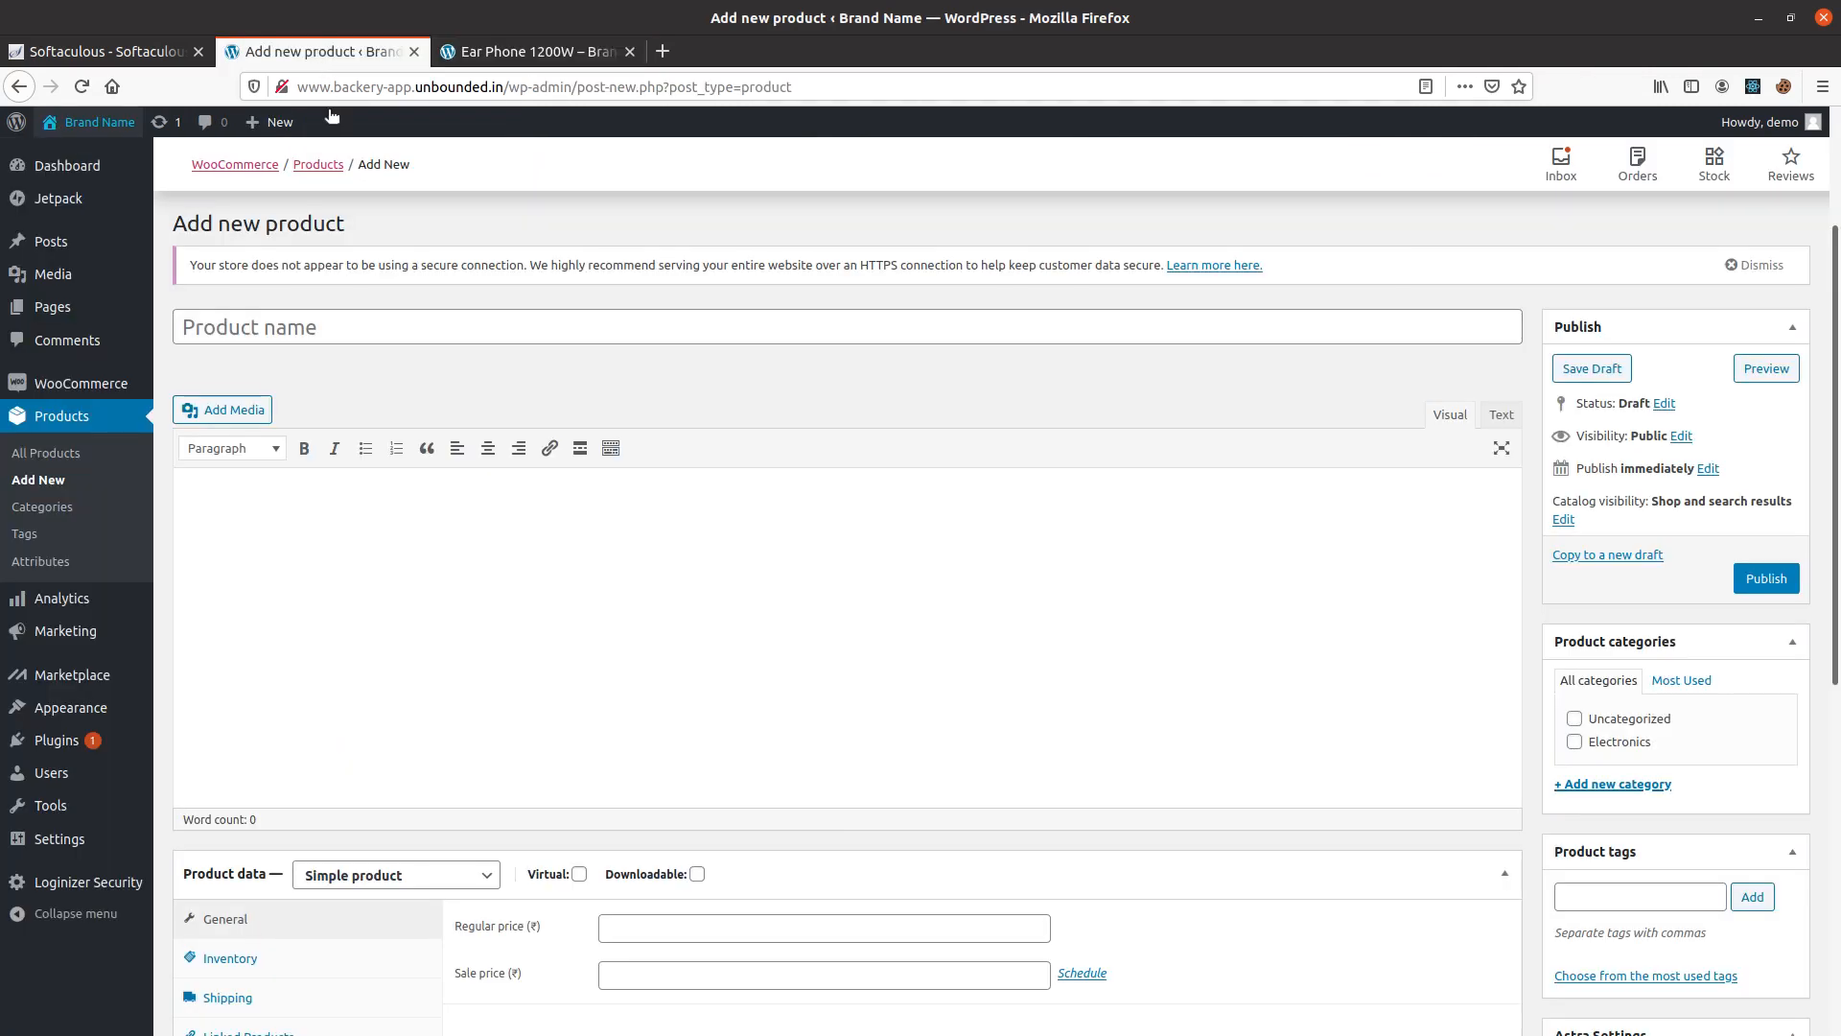
{"action": "left_click", "coordinate": [281, 316]}
{"action": "type", "text": "Router"}
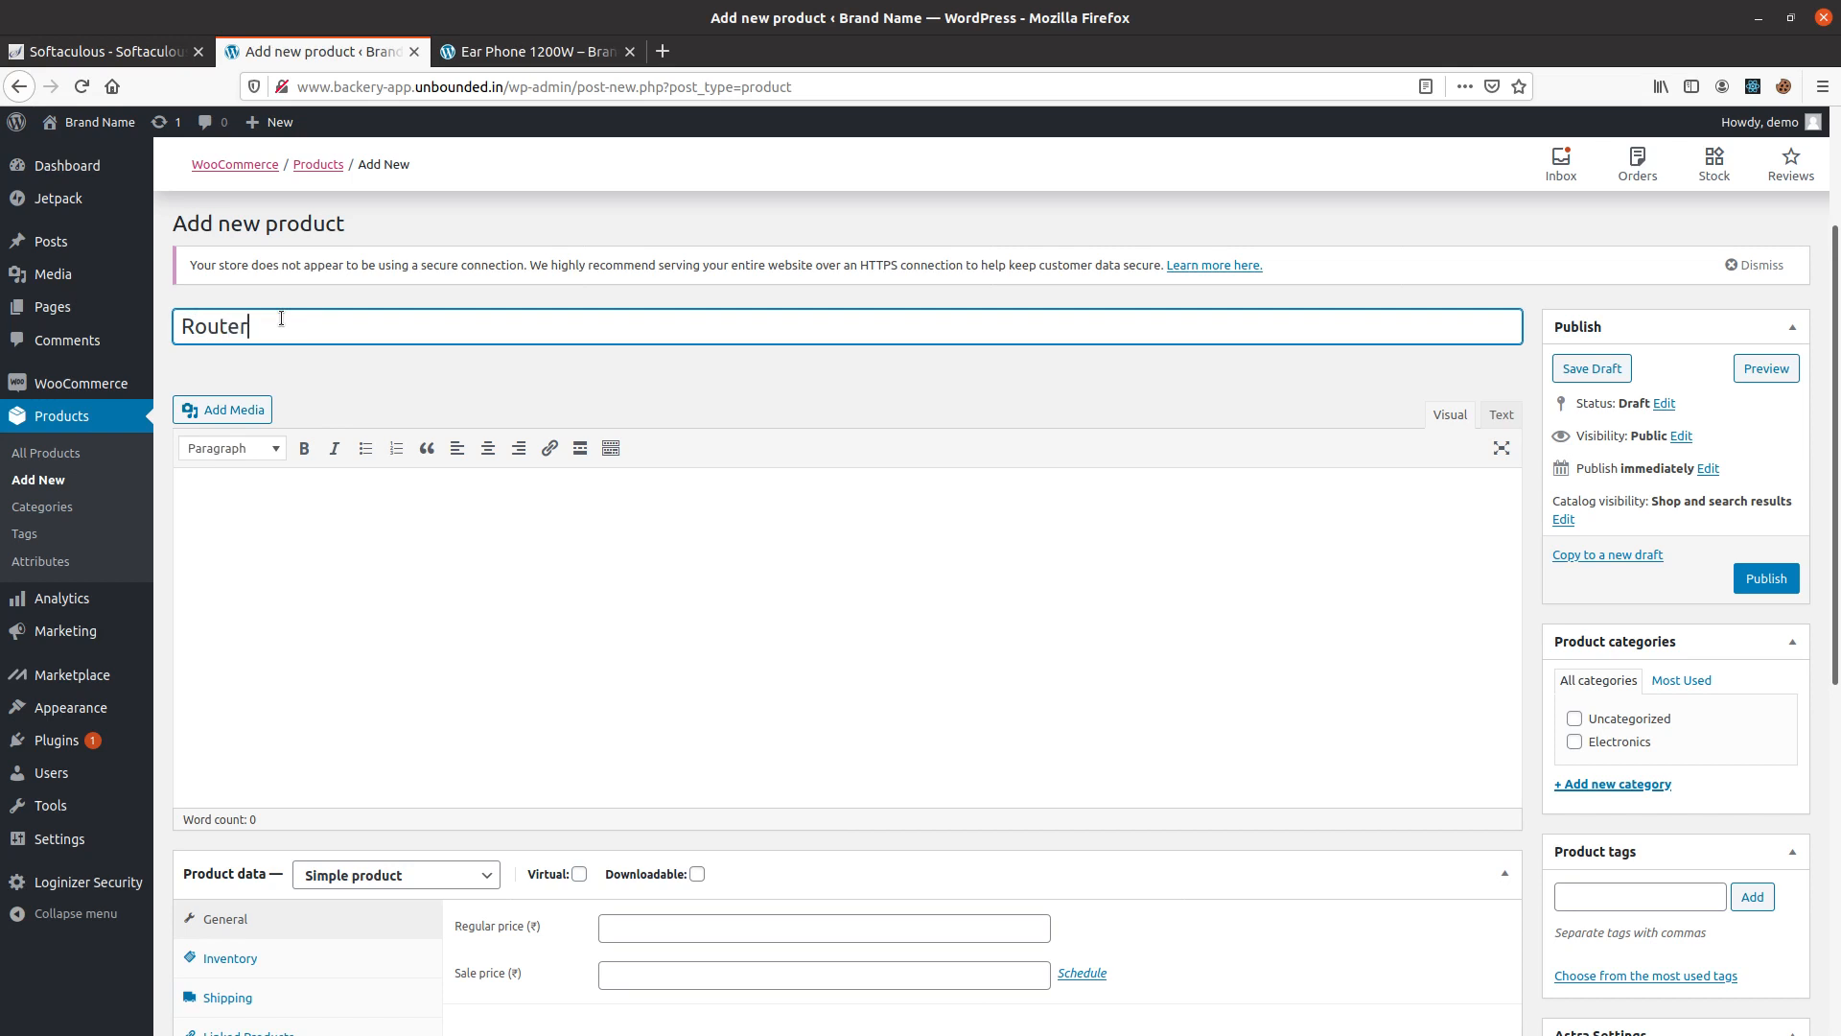
{"action": "left_click", "coordinate": [255, 508]}
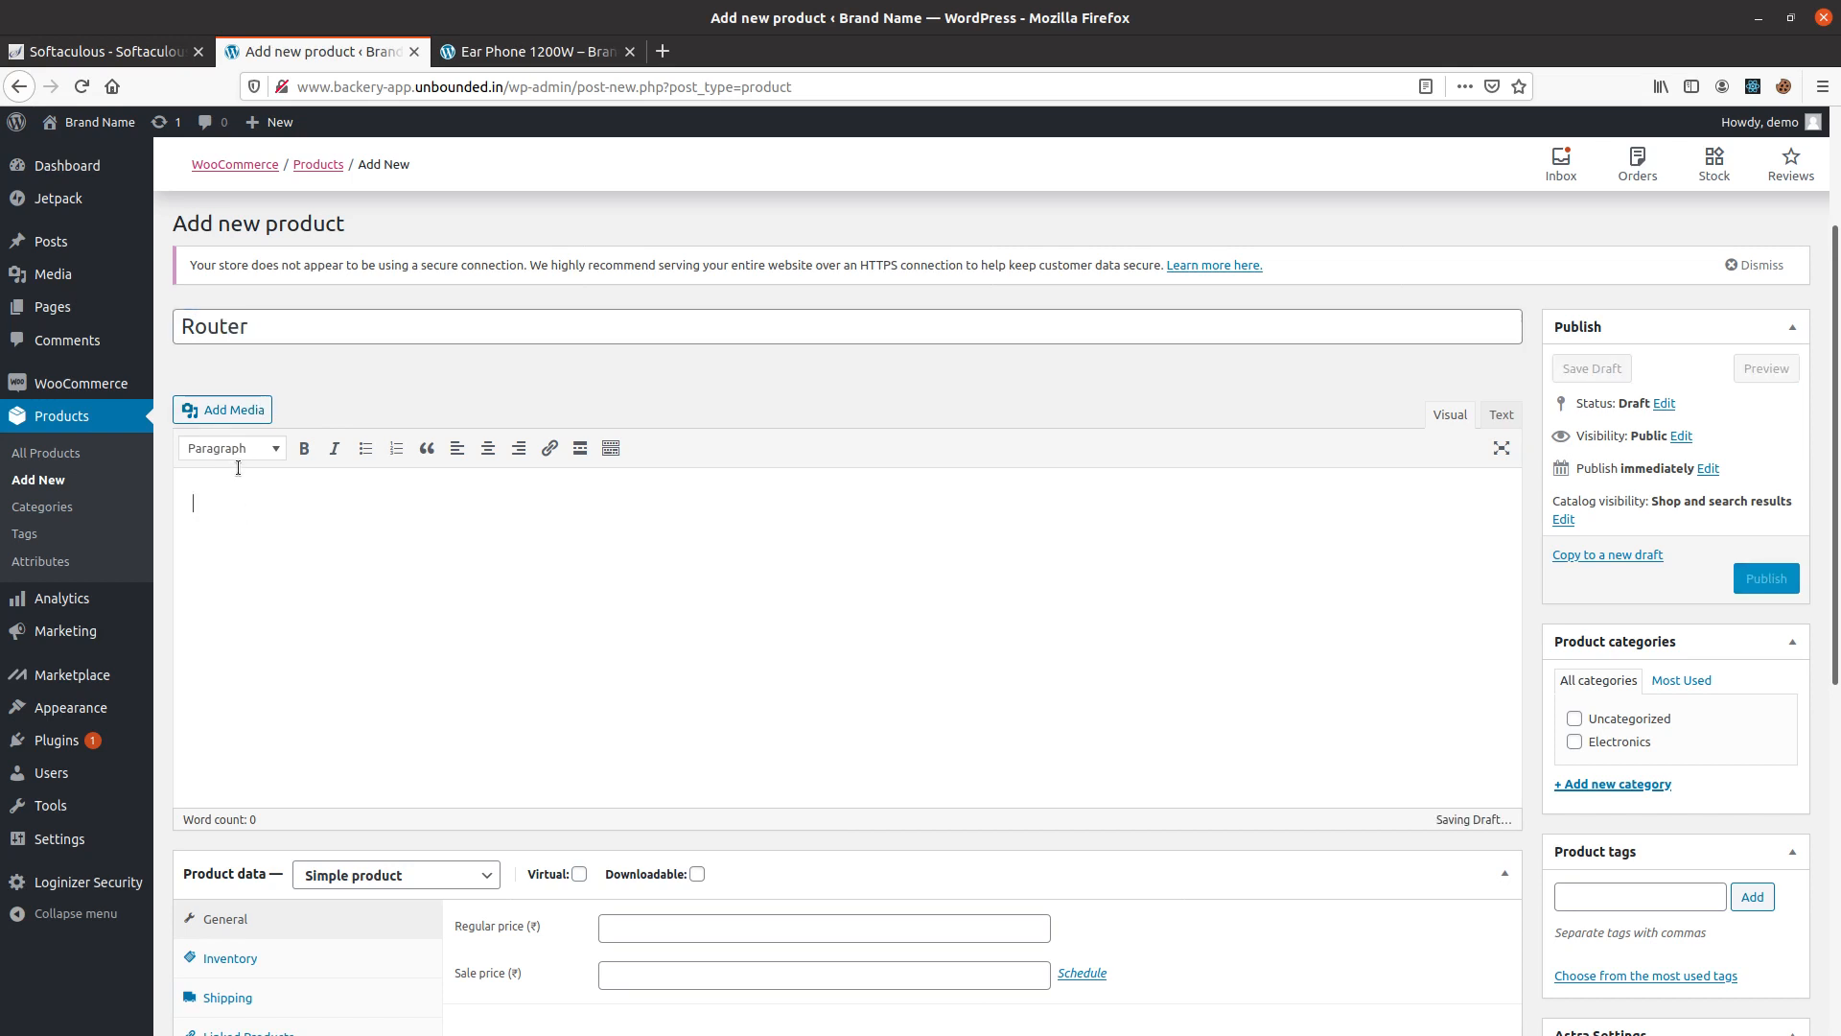
{"action": "type", "text": "Lorem ipsum dolor sit amet, consectetur adipiscing elit, sed do eiusmod tempor incididunt ut labore et dolore magna aliqua. Ut enim ad minim veniam, quis nostrud exercitation ullamco laboris nisi ut aliquip ex ea commodo consequat. Duis aute irure dolor in reprehenderit in voluptate velit esse cillum dolore eu fugiat nulla pariatur. Excepteur sint occaecat cupidatat non proident, sunt in culpa qui officia deserunt mollit anim id est laborum."}
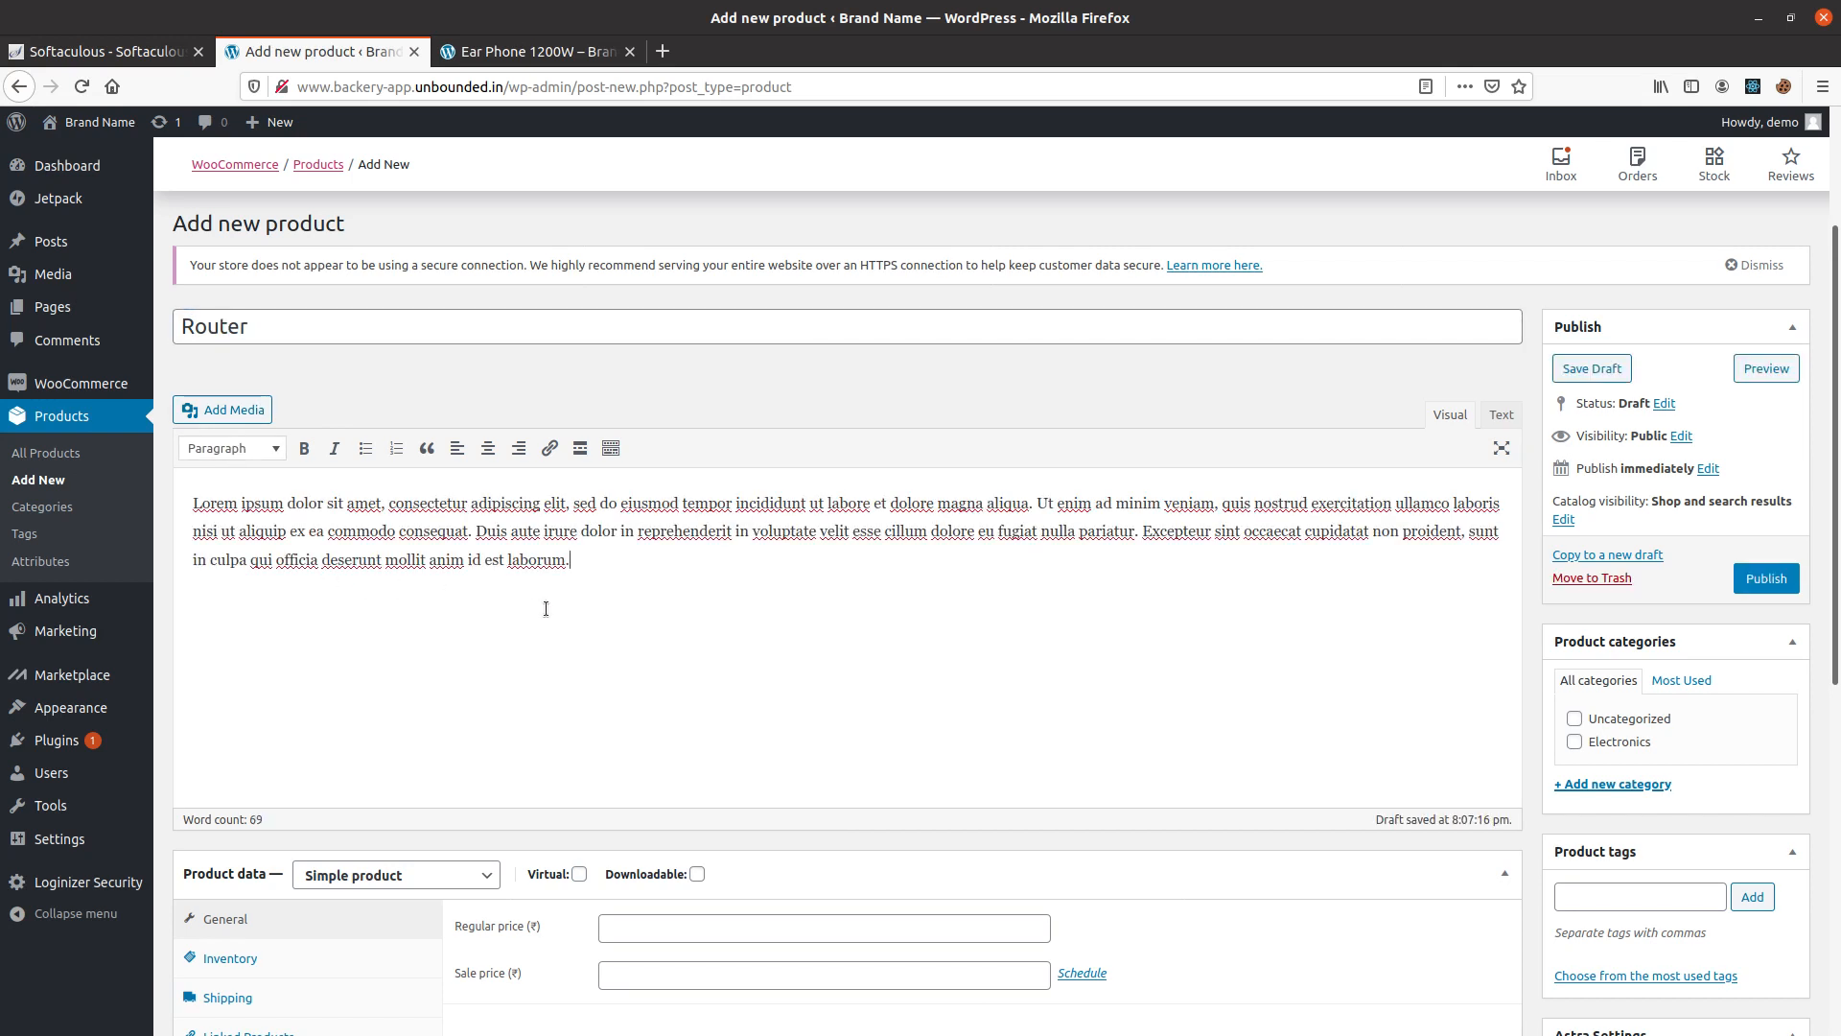
Upload router1.jpg from the Pictures folder as media for the product description.
{"action": "left_click", "coordinate": [223, 409]}
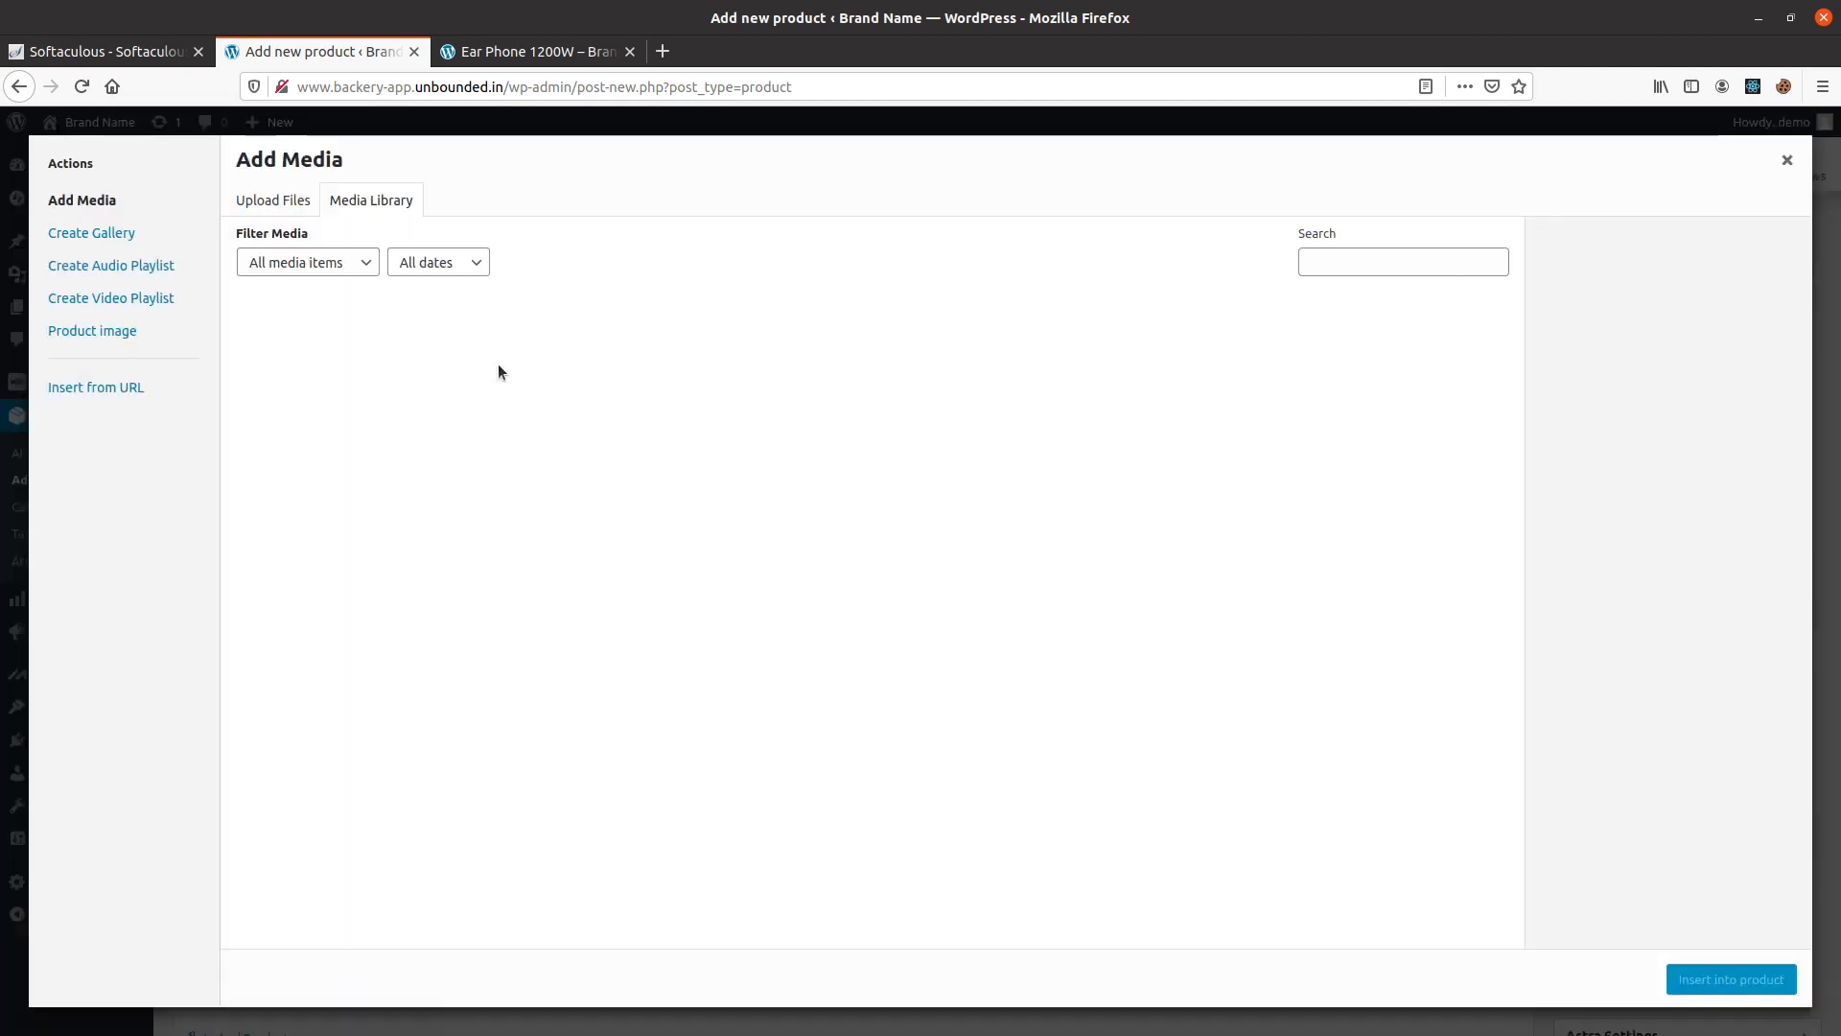
{"action": "left_click", "coordinate": [278, 201]}
{"action": "left_click", "coordinate": [1015, 538]}
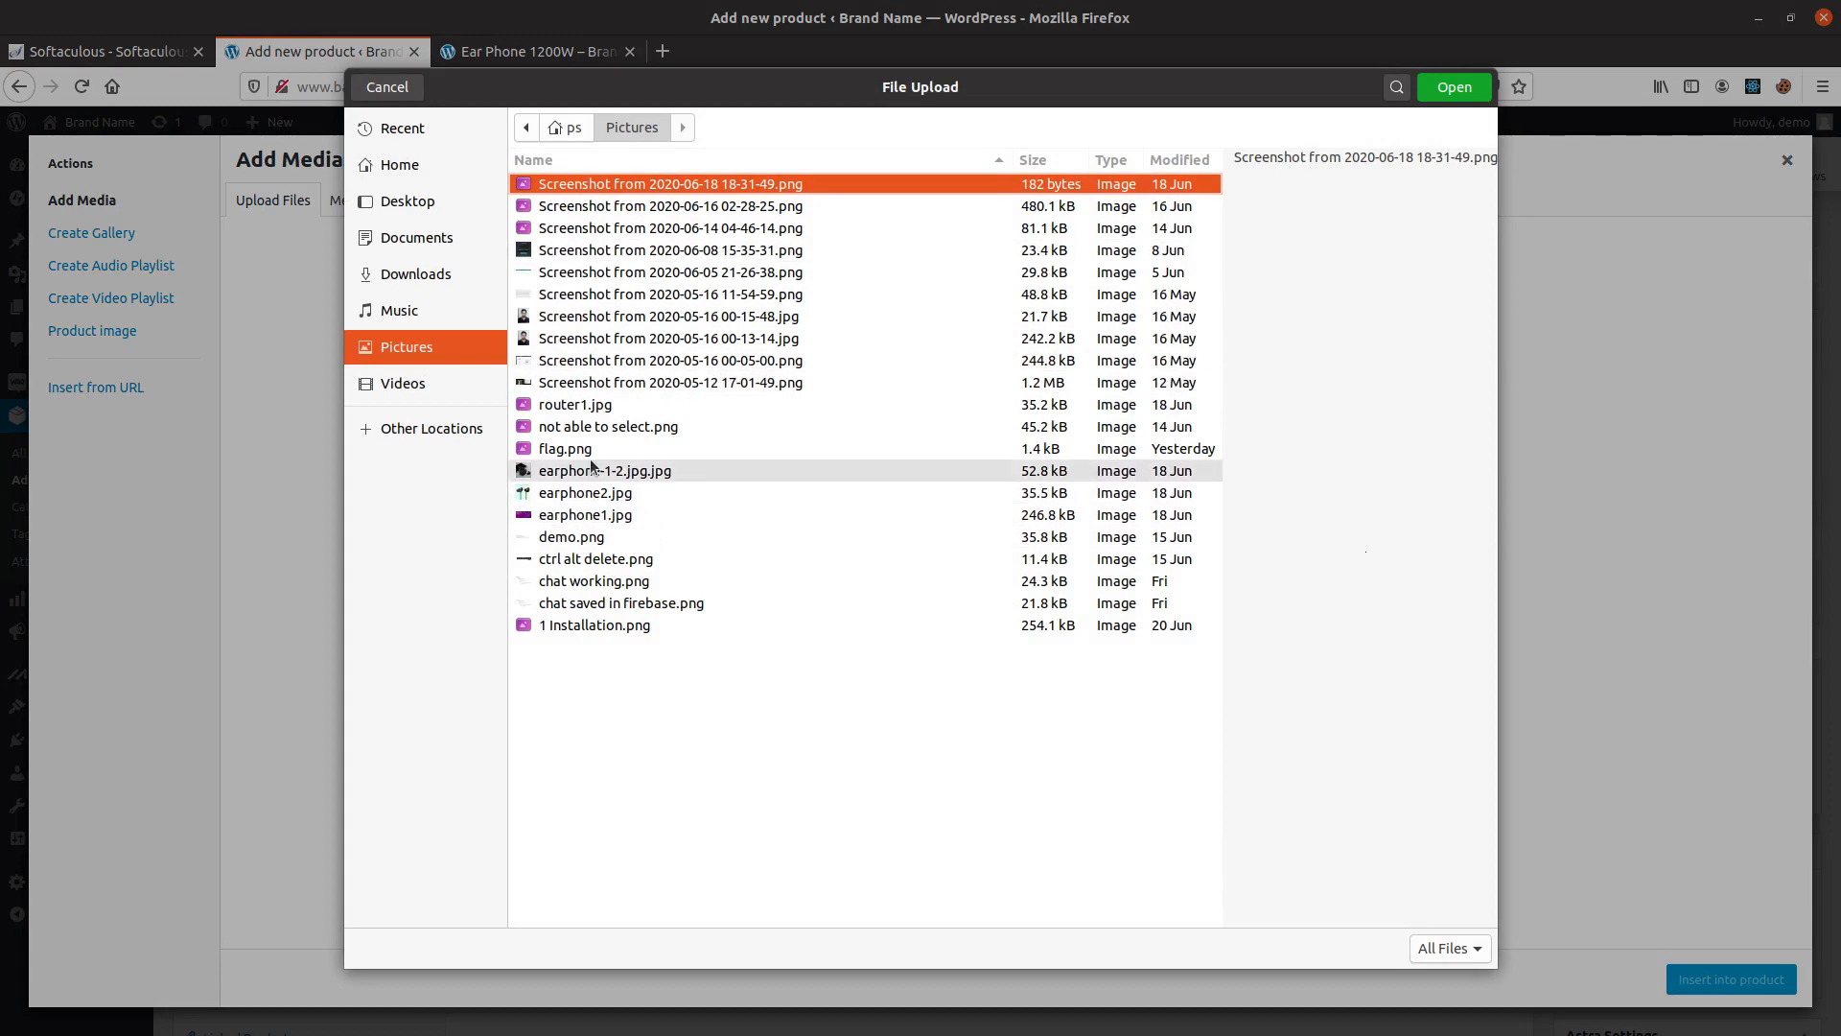
{"action": "left_click", "coordinate": [586, 407]}
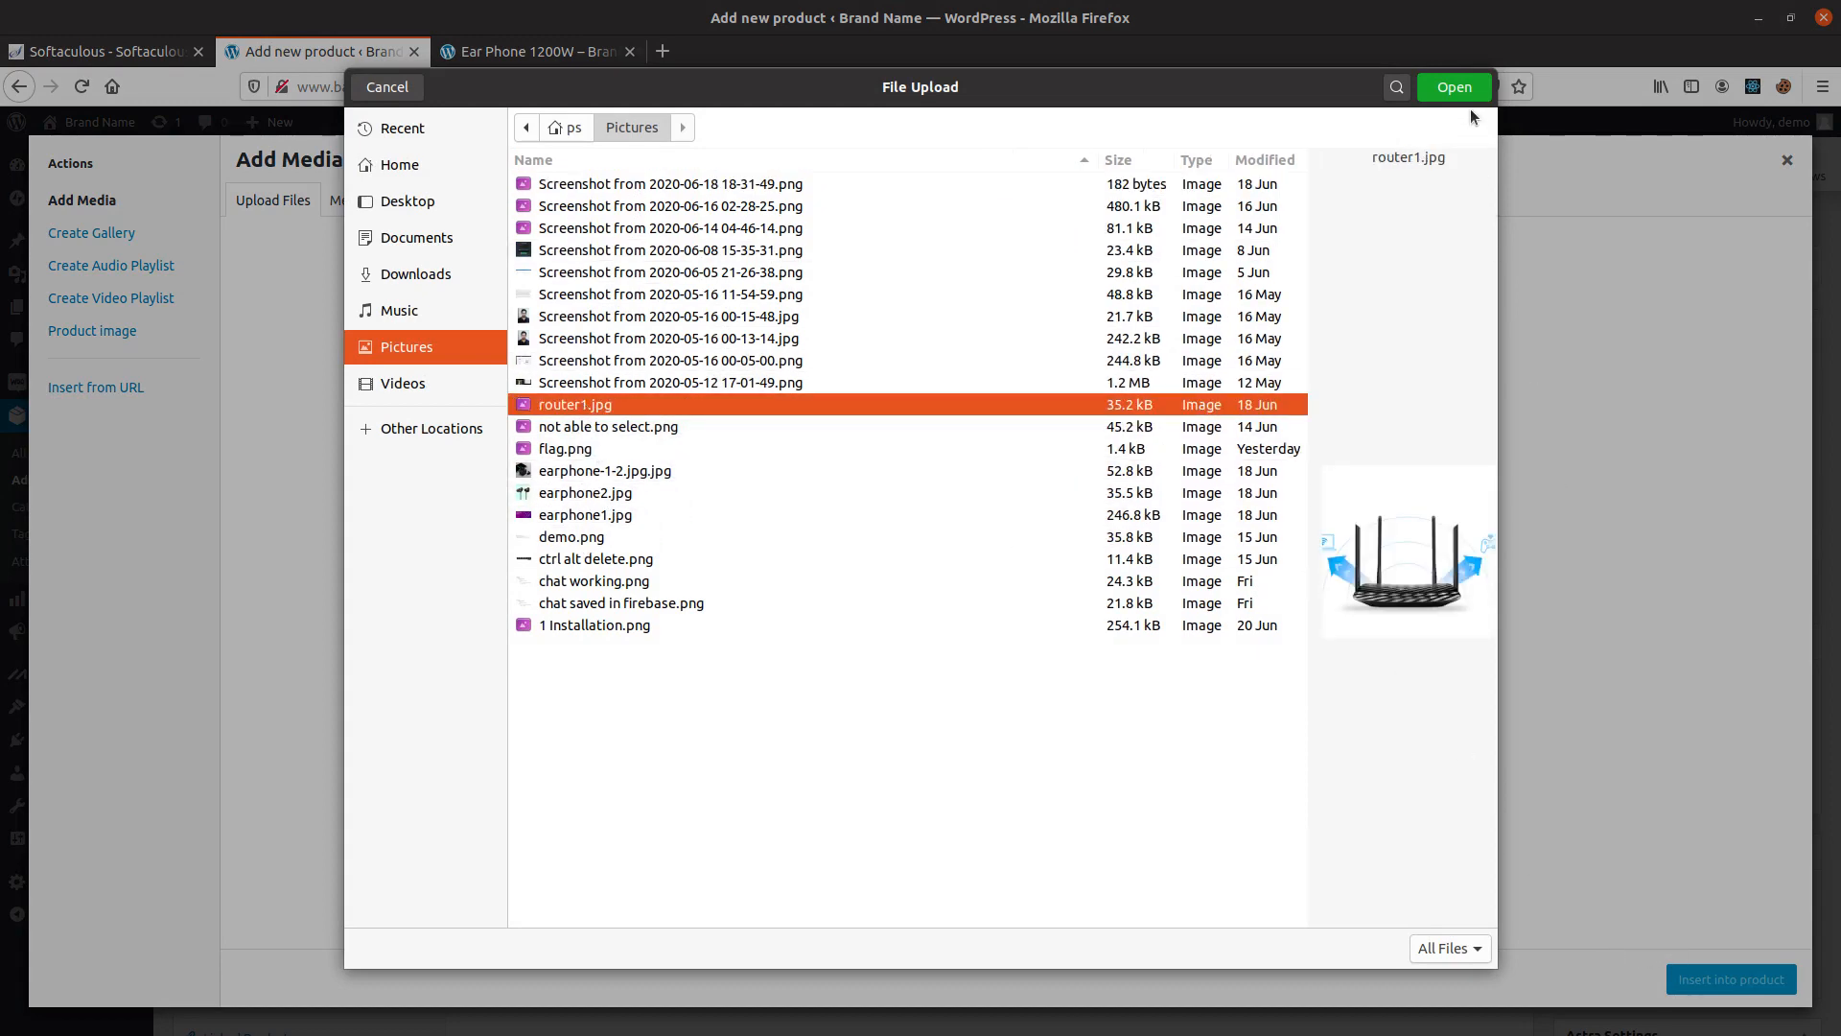
{"action": "left_click", "coordinate": [1454, 87]}
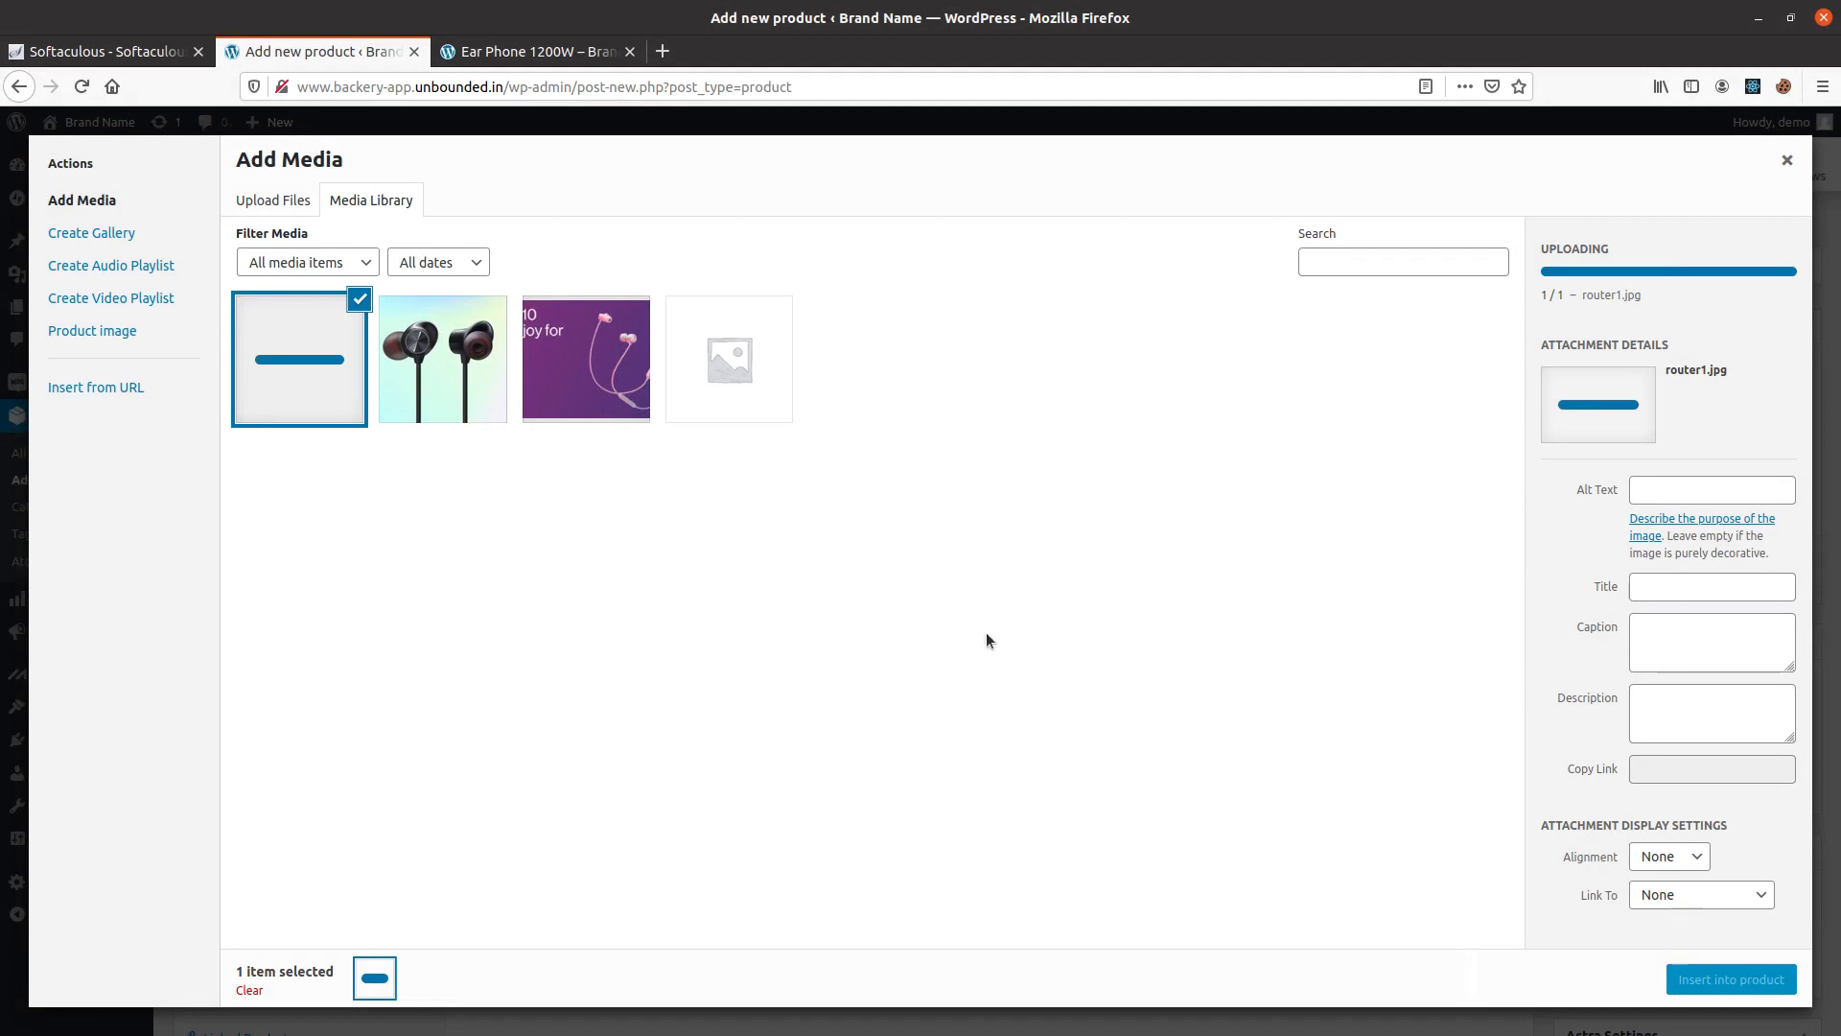
Insert the router image into the description at Full Size – 300 × 300 and center it.
{"action": "left_click", "coordinate": [1726, 875]}
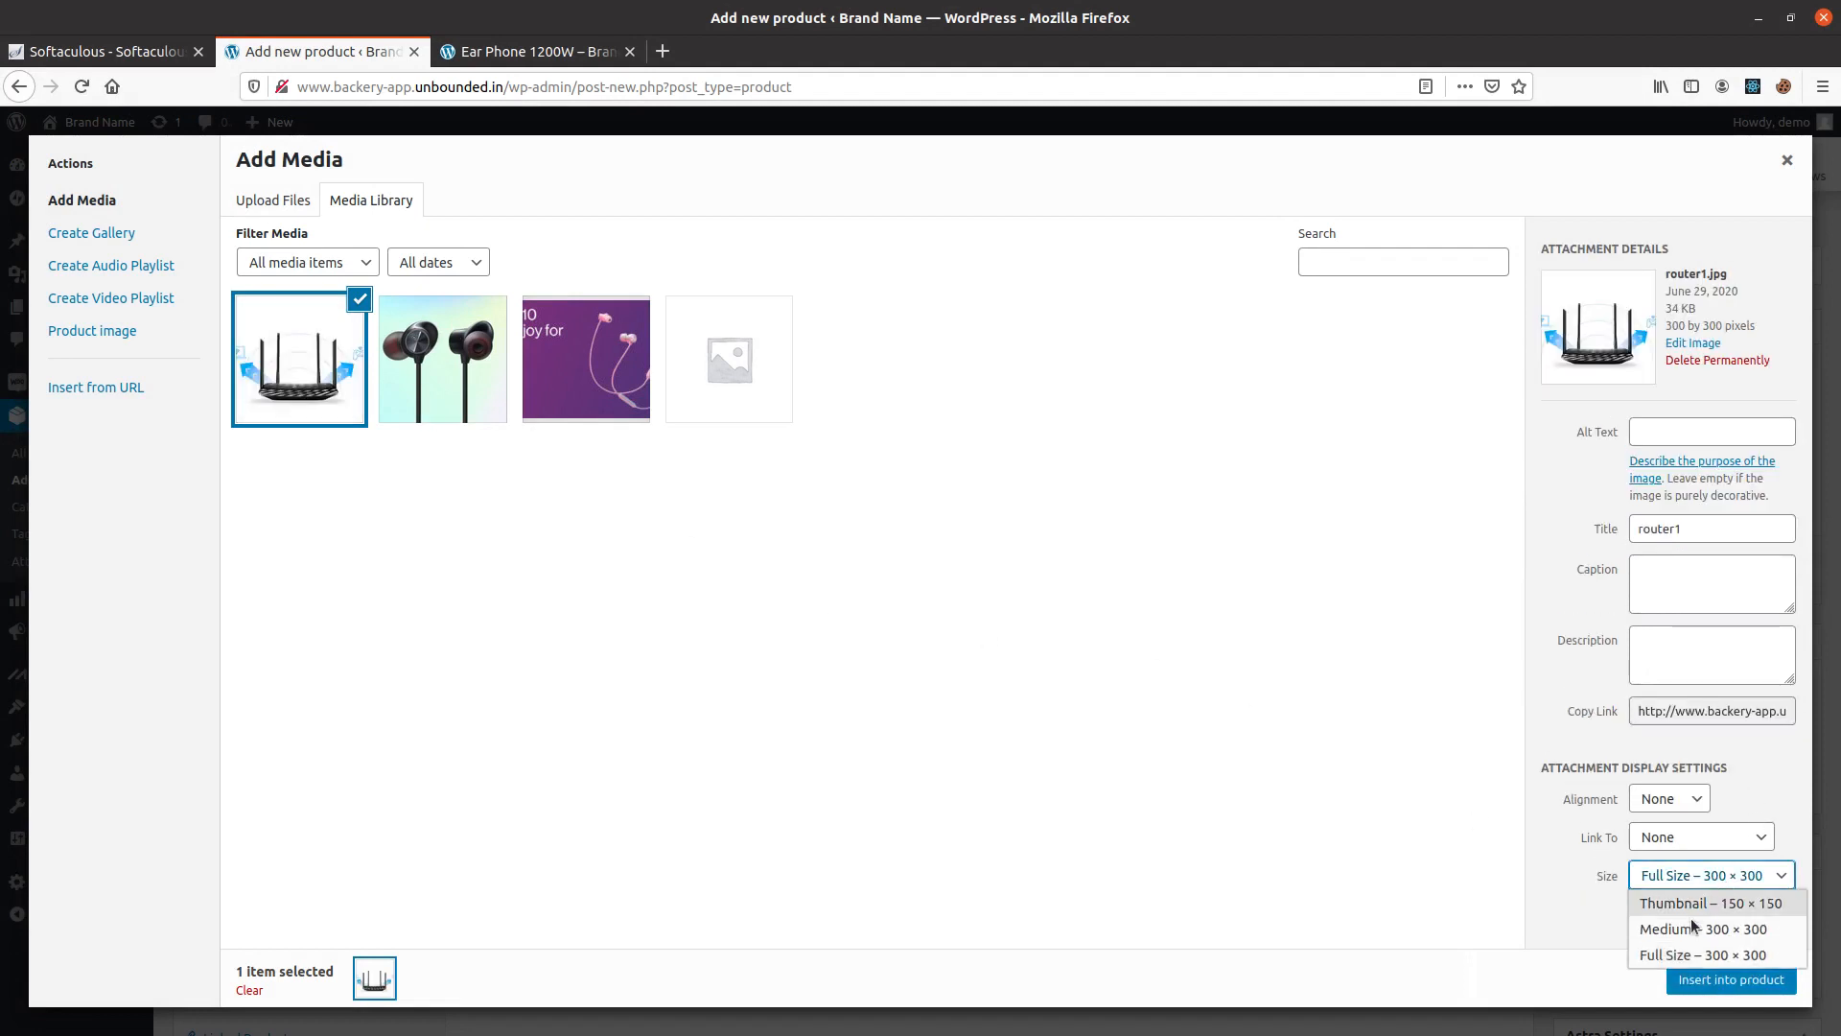
{"action": "left_click", "coordinate": [1702, 954]}
{"action": "left_click", "coordinate": [1730, 979]}
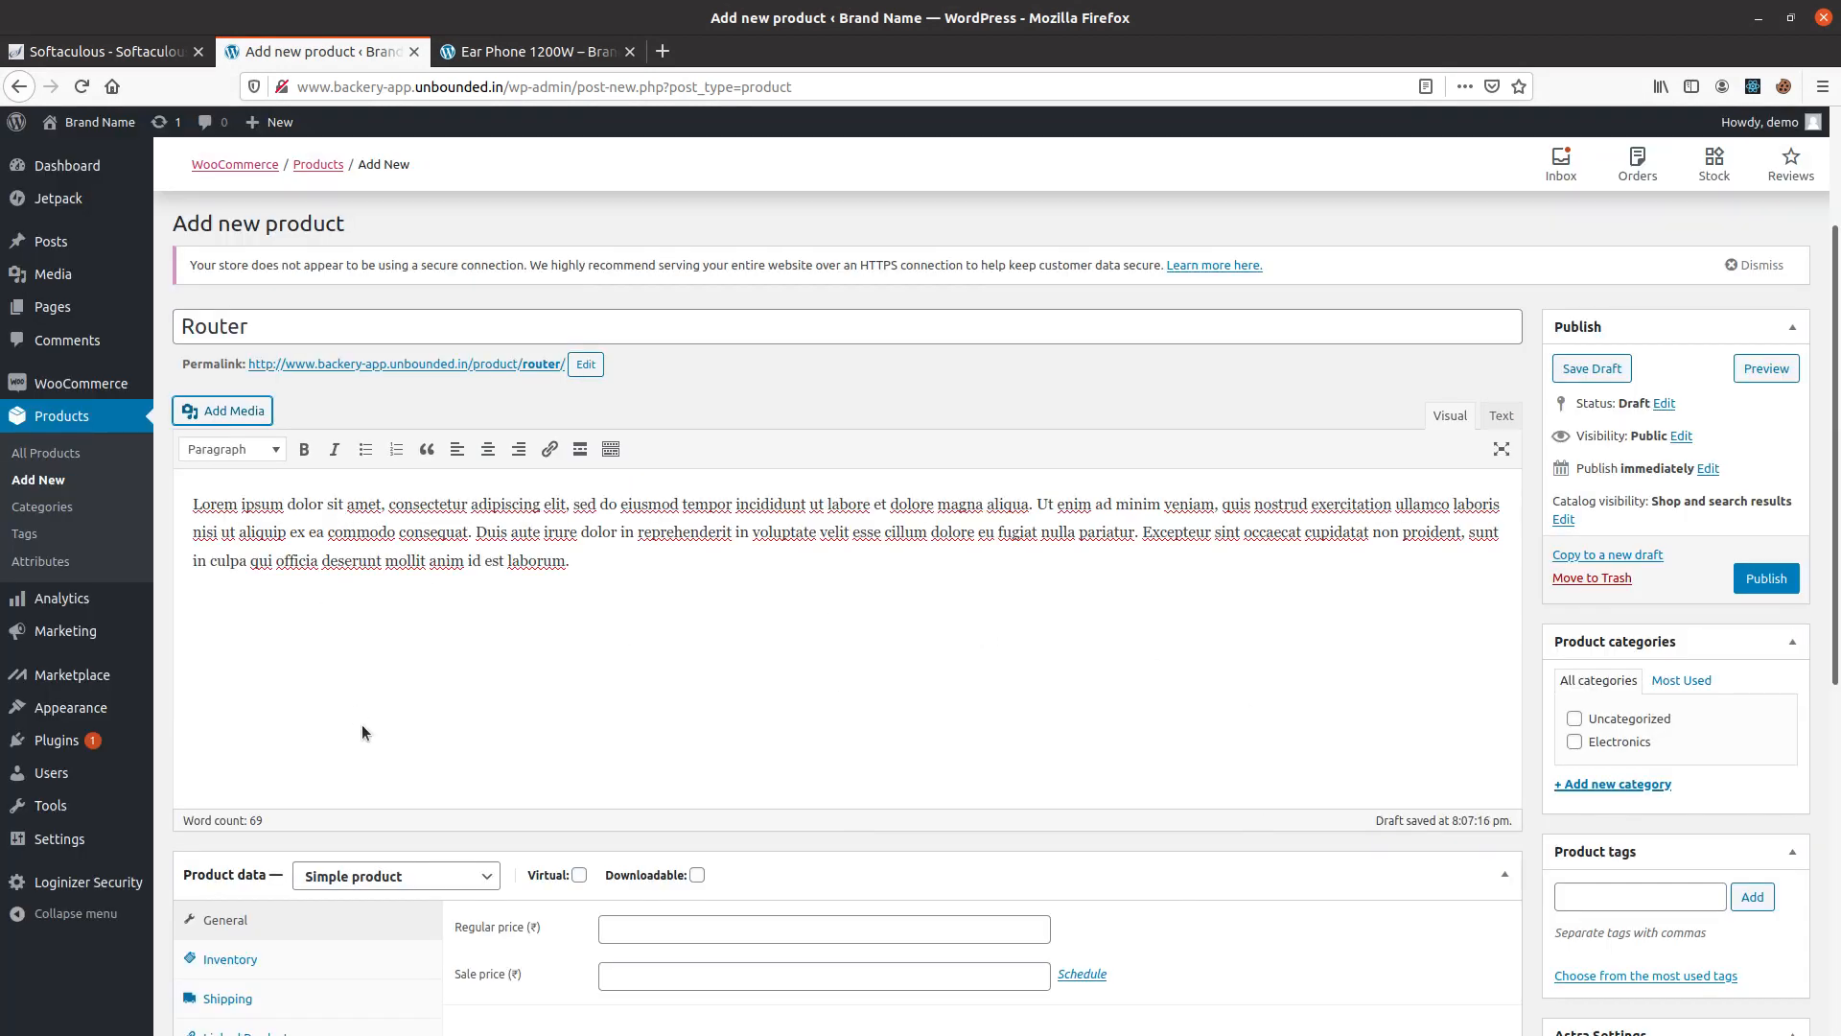
{"action": "left_click", "coordinate": [365, 753]}
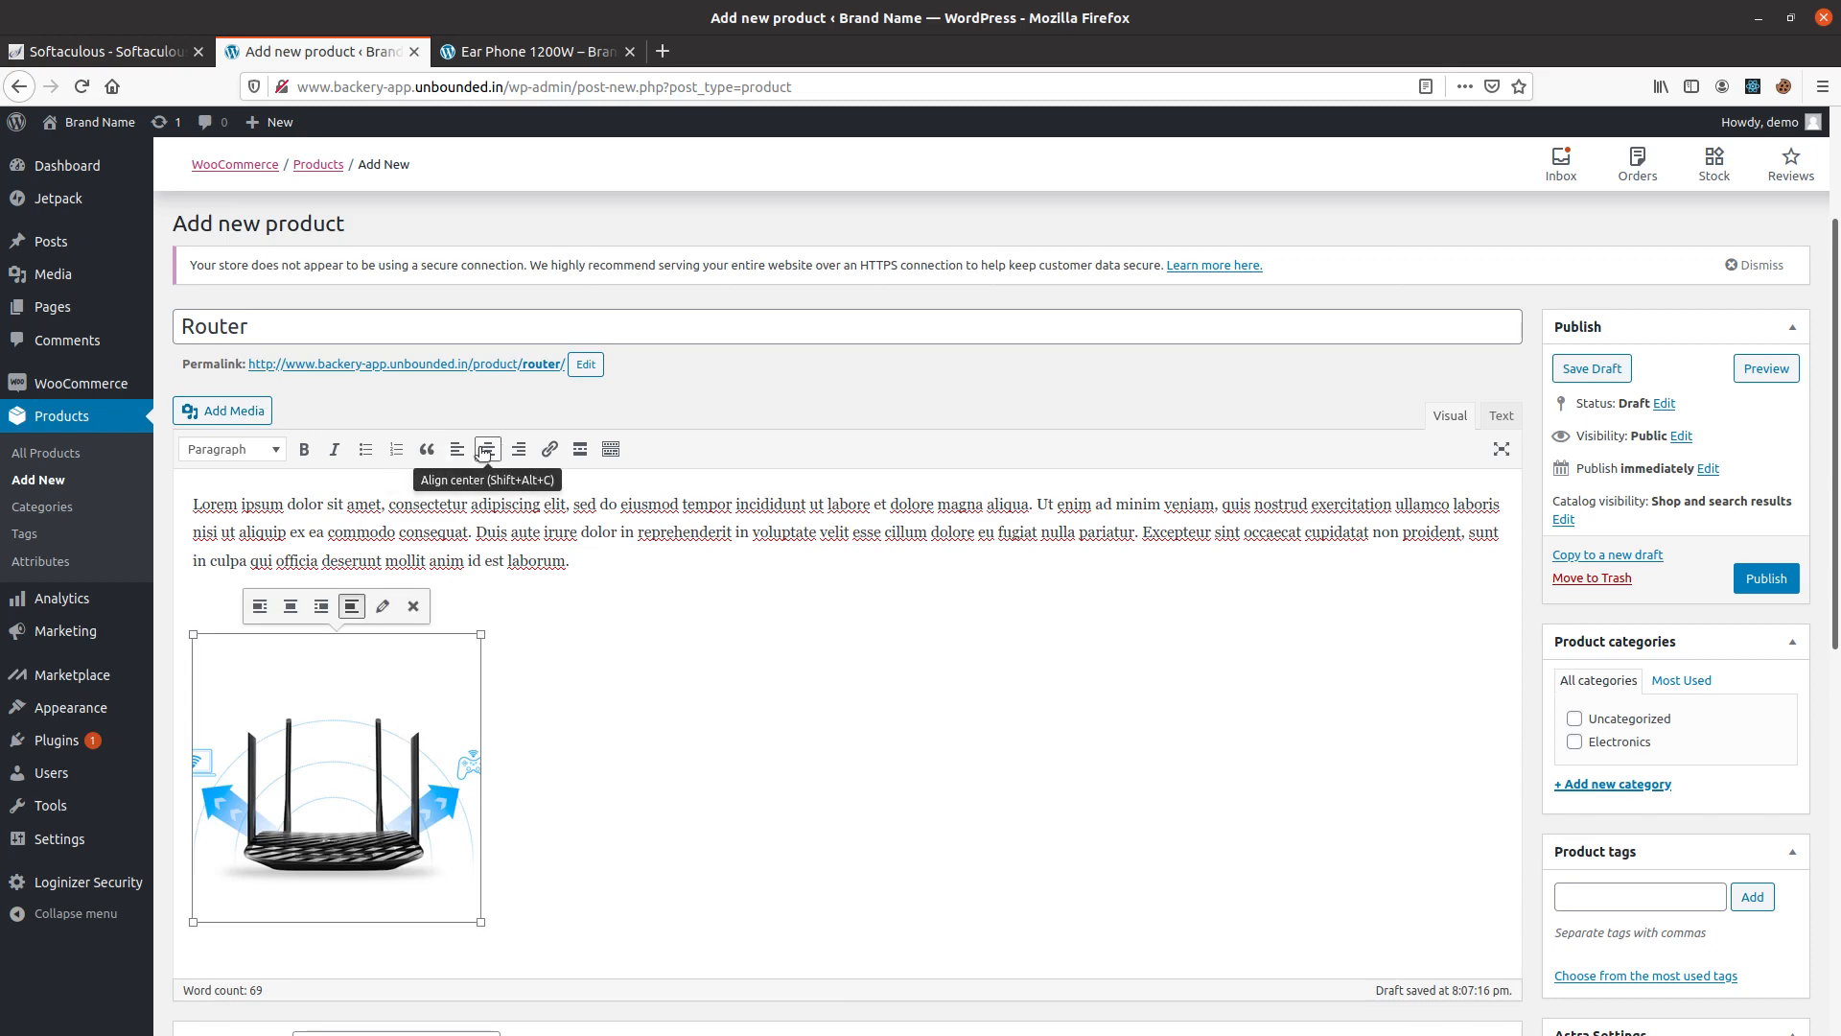
{"action": "left_click", "coordinate": [486, 449]}
Set the product's regular price to 3000 and its sale price to 1599.
{"action": "scroll", "coordinate": [780, 645], "scroll_direction": "down", "scroll_amount": 7}
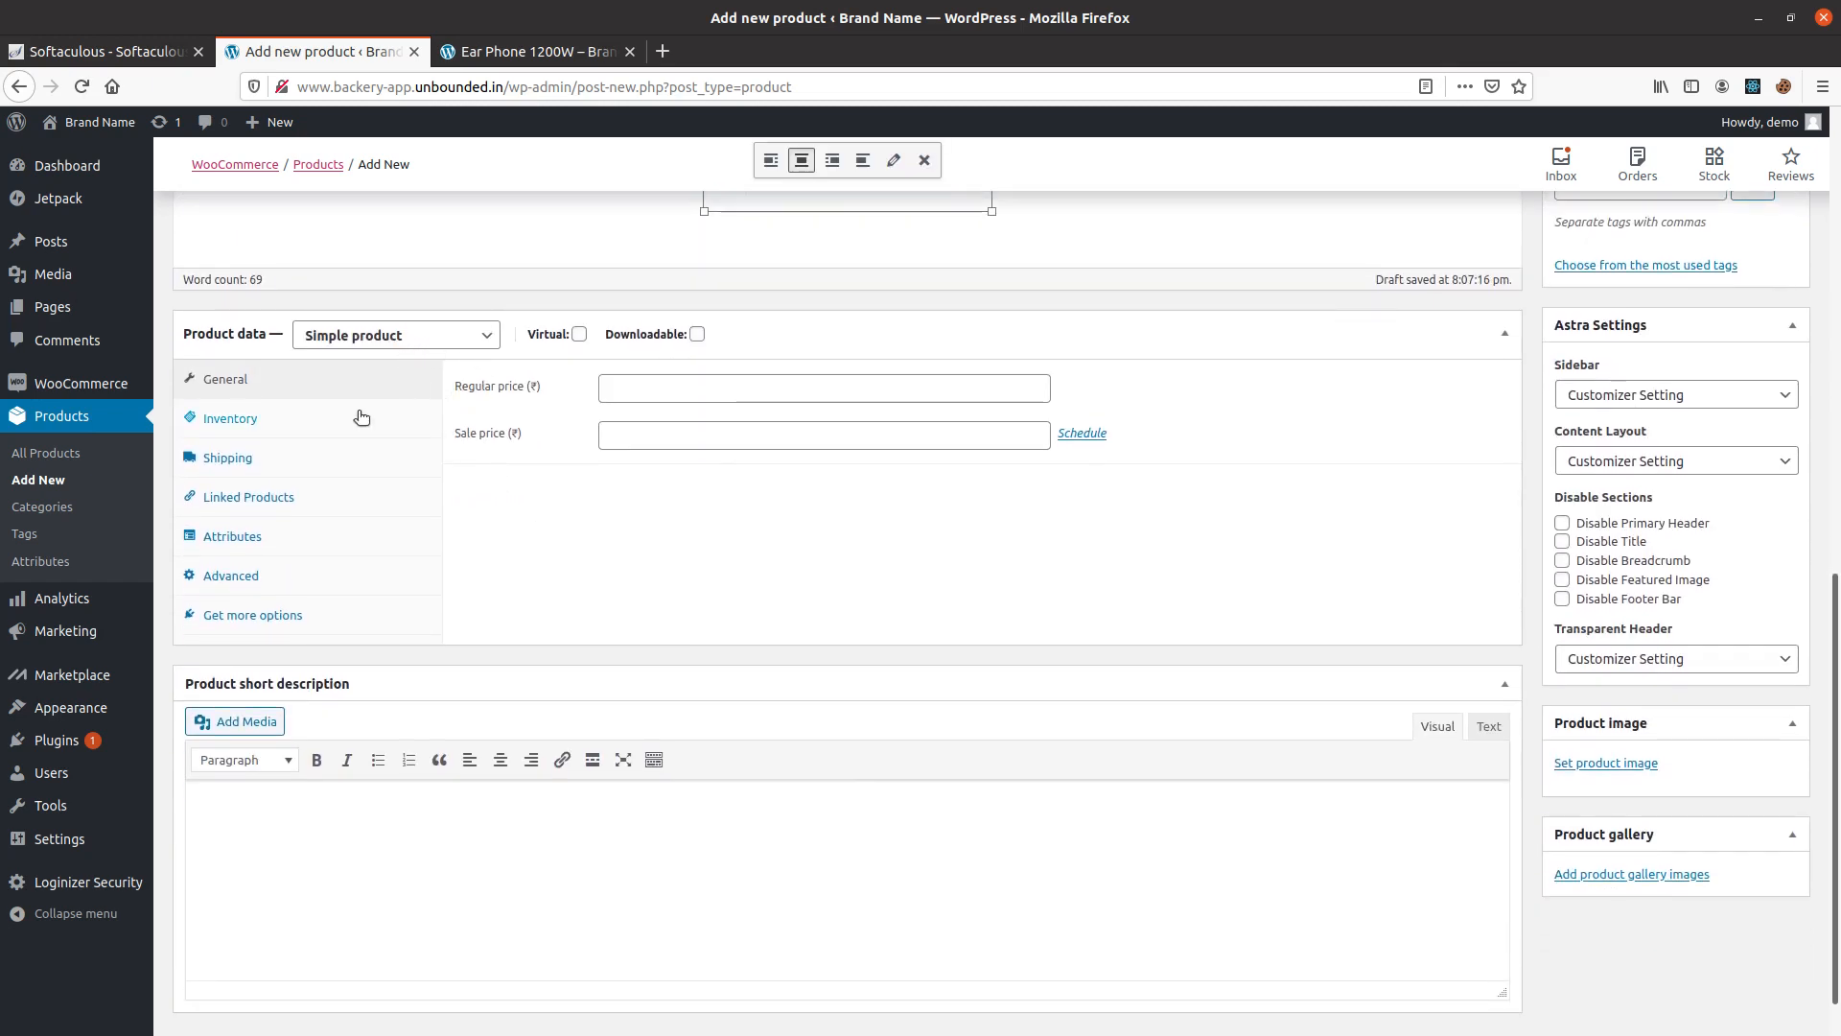
{"action": "left_click", "coordinate": [661, 399]}
{"action": "type", "text": "30"}
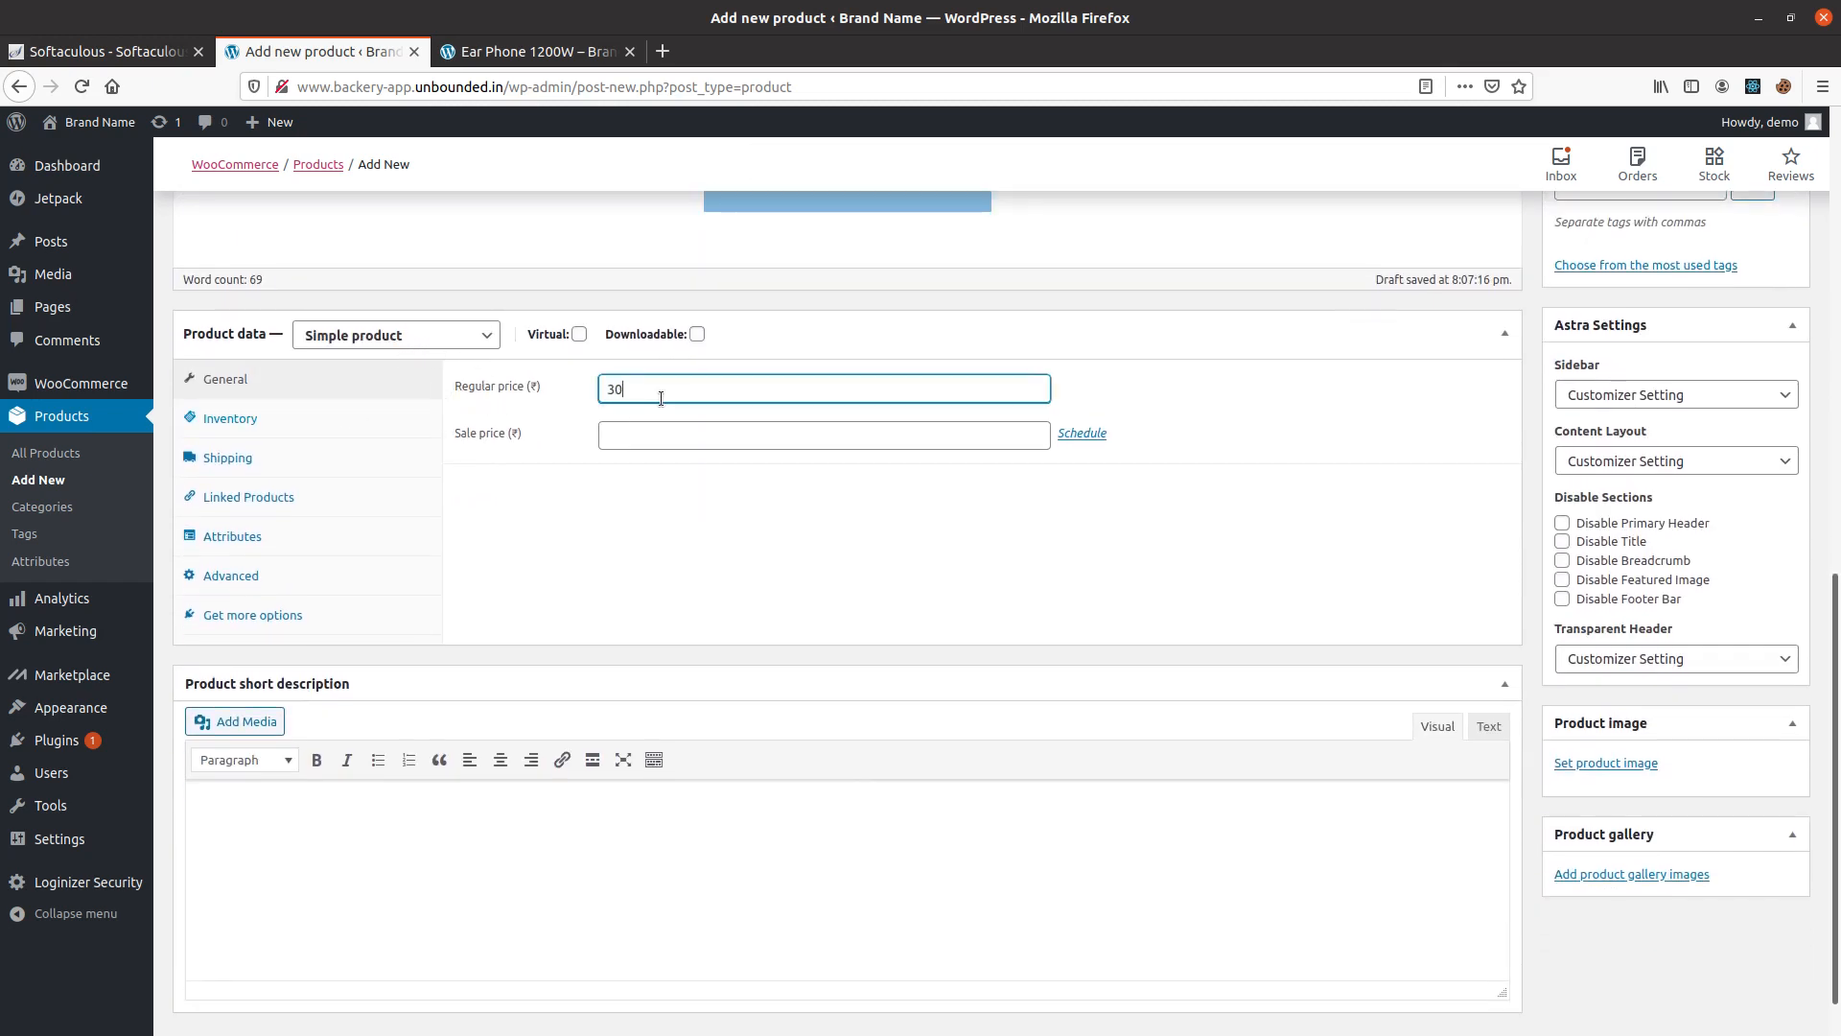
{"action": "type", "text": "00"}
{"action": "left_click", "coordinate": [669, 433]}
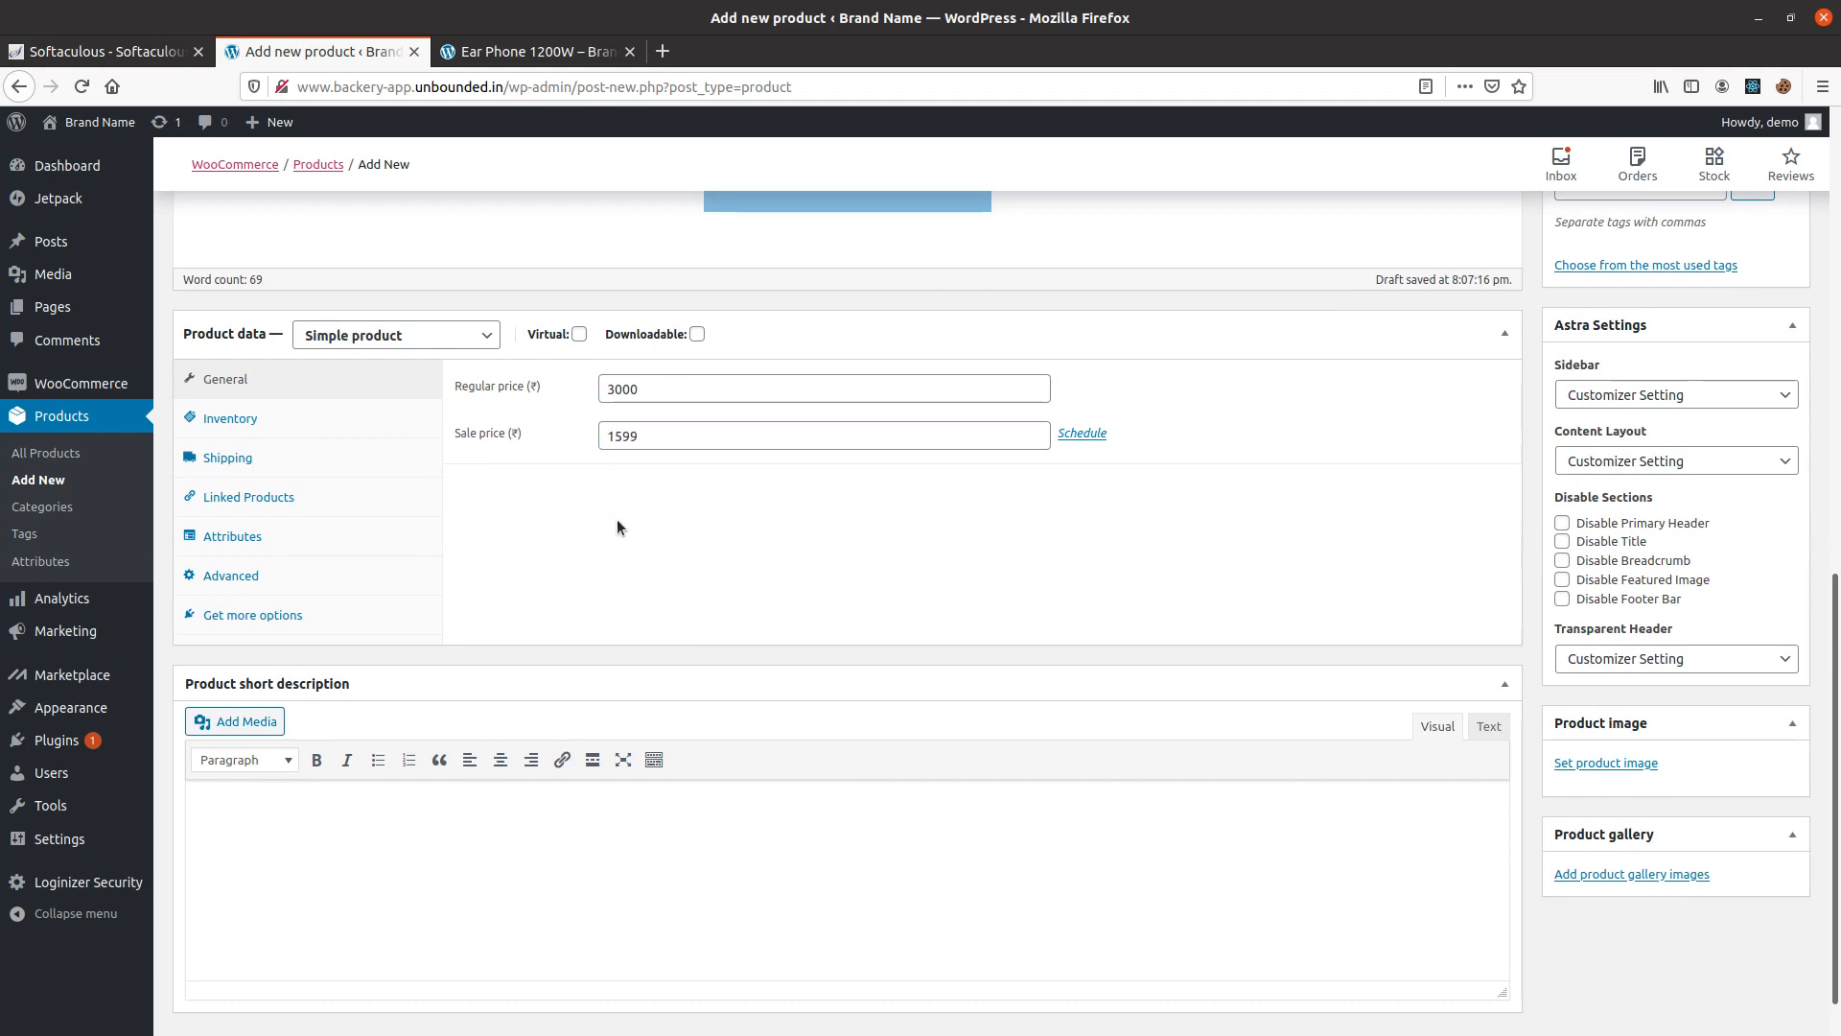
Set the shipping weight to 2 kg and the dimensions to length 100, width 150 and height 200 cm.
{"action": "left_click", "coordinate": [247, 428]}
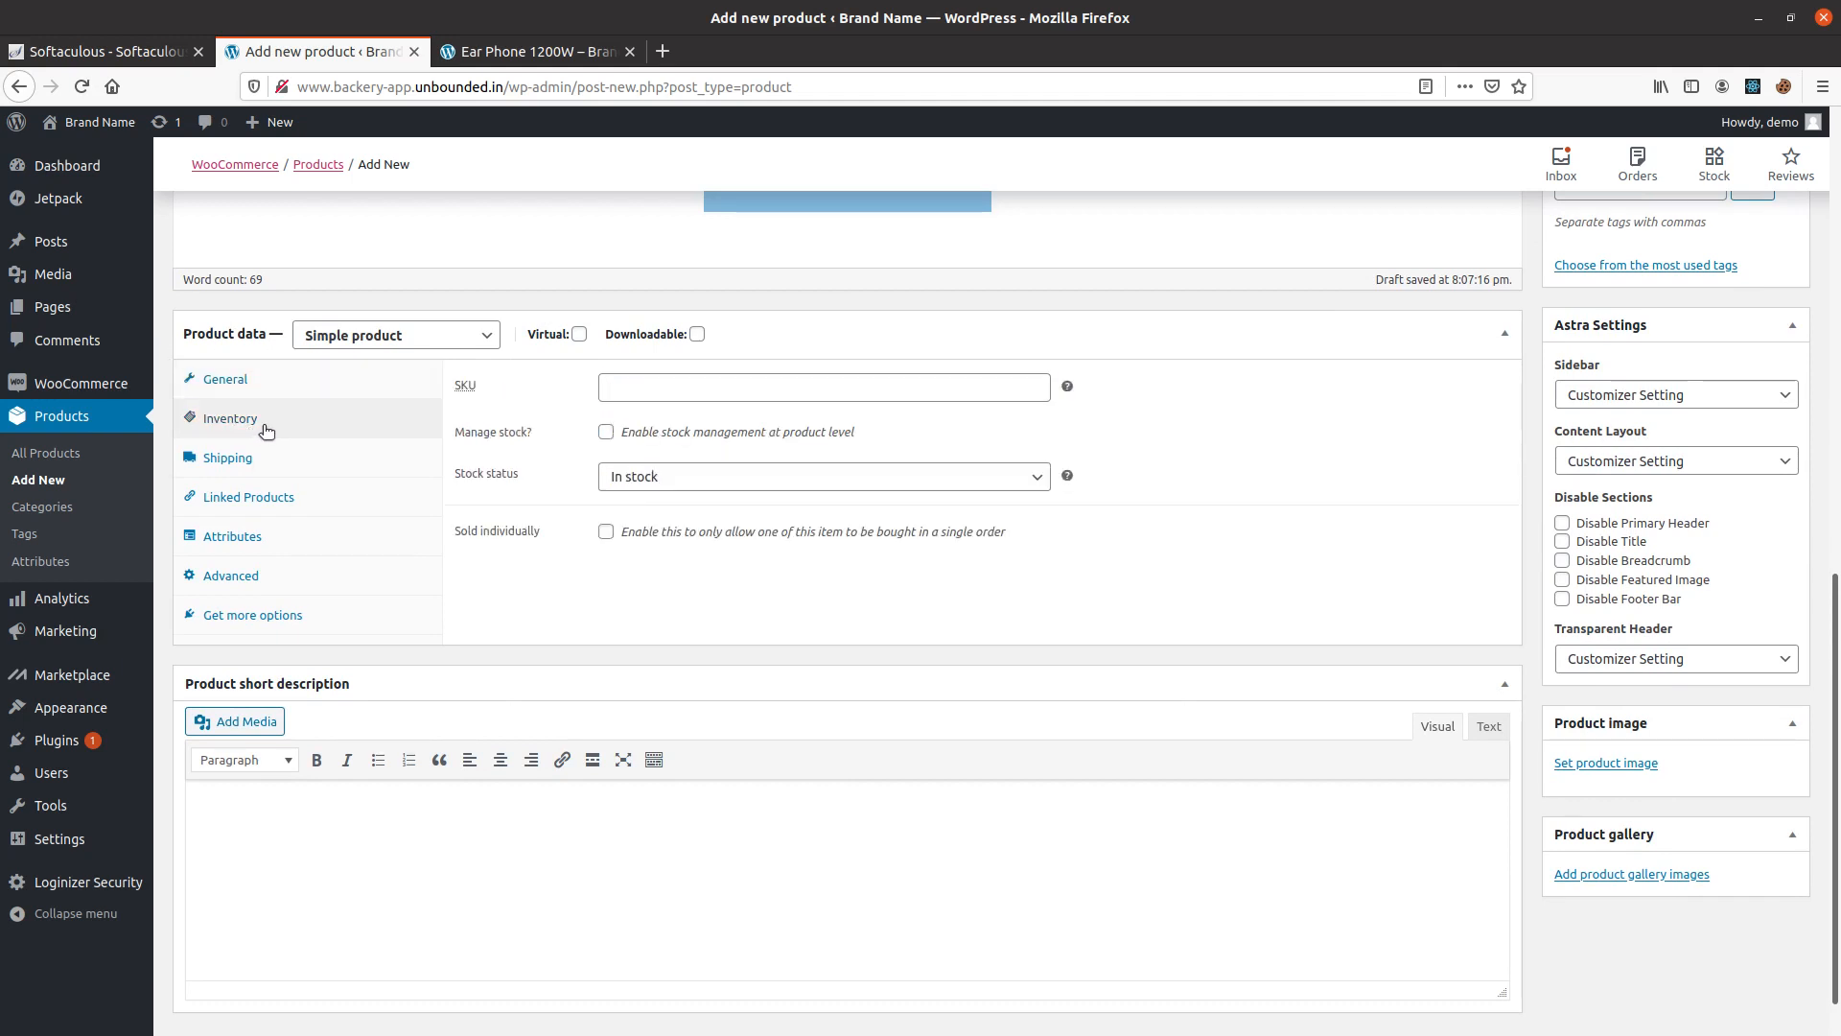
{"action": "left_click", "coordinate": [319, 466]}
{"action": "left_click", "coordinate": [657, 385]}
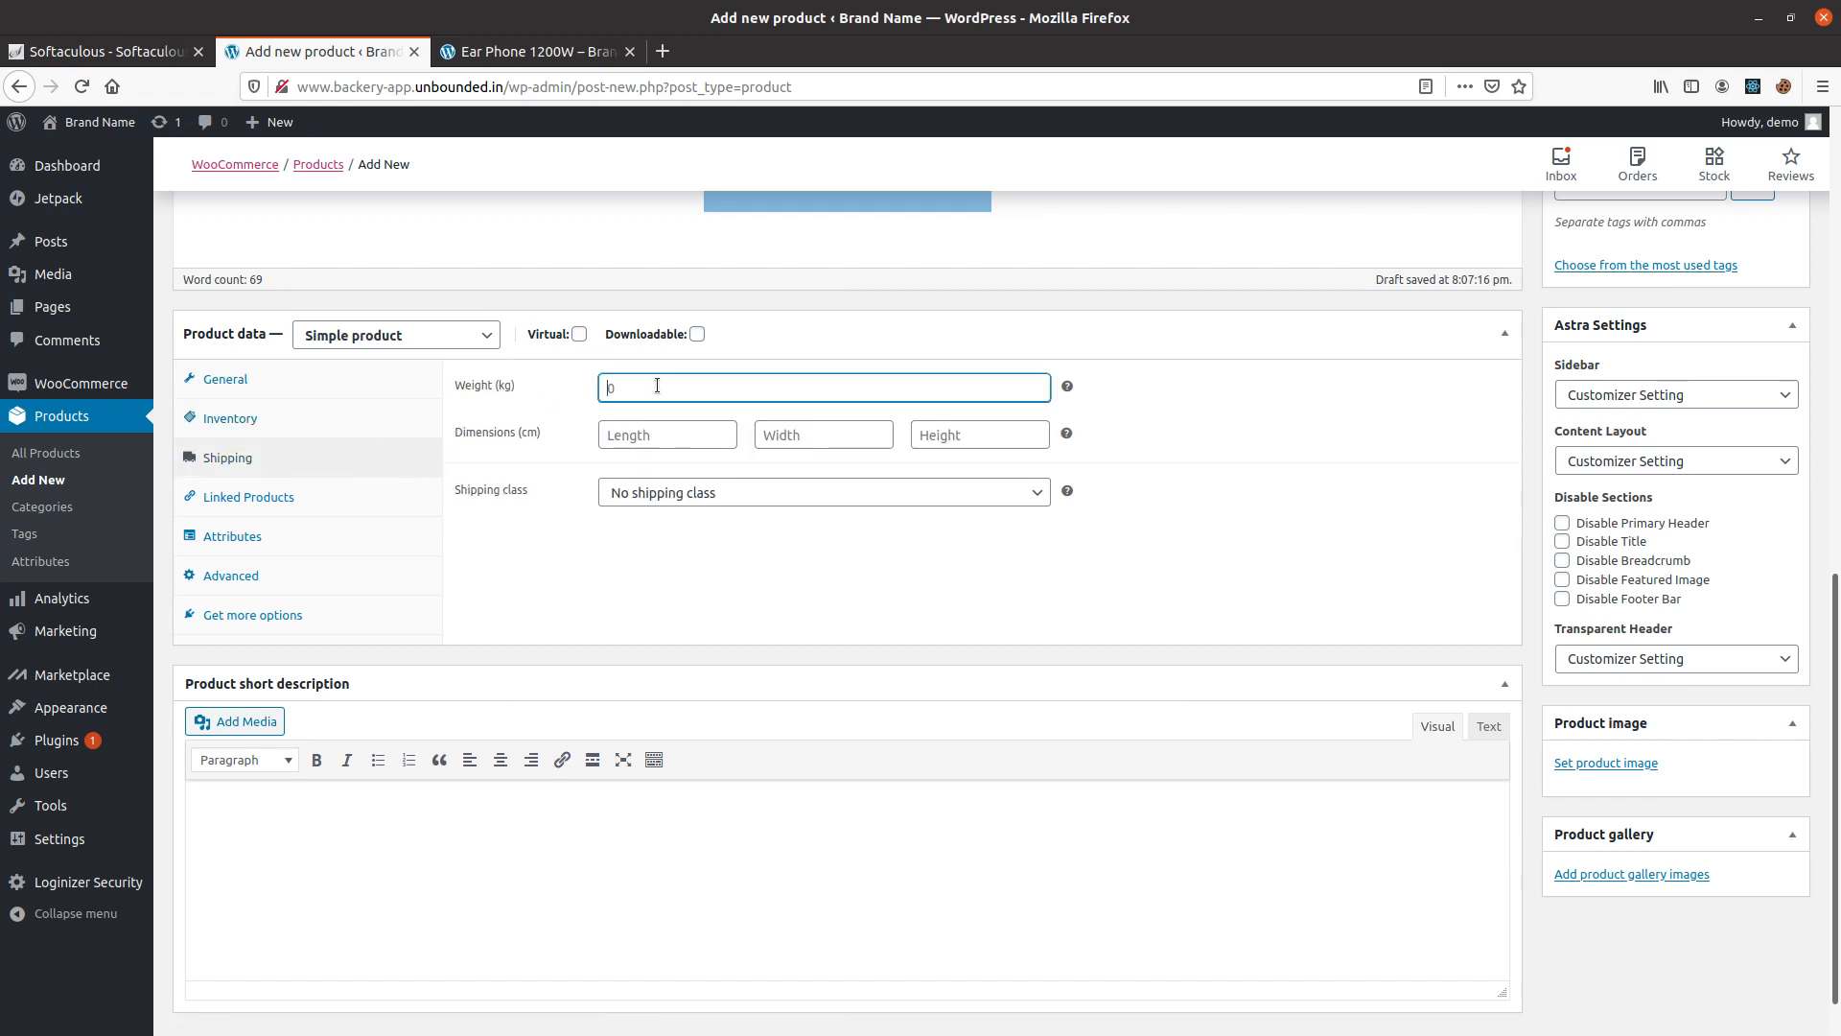
{"action": "type", "text": "2"}
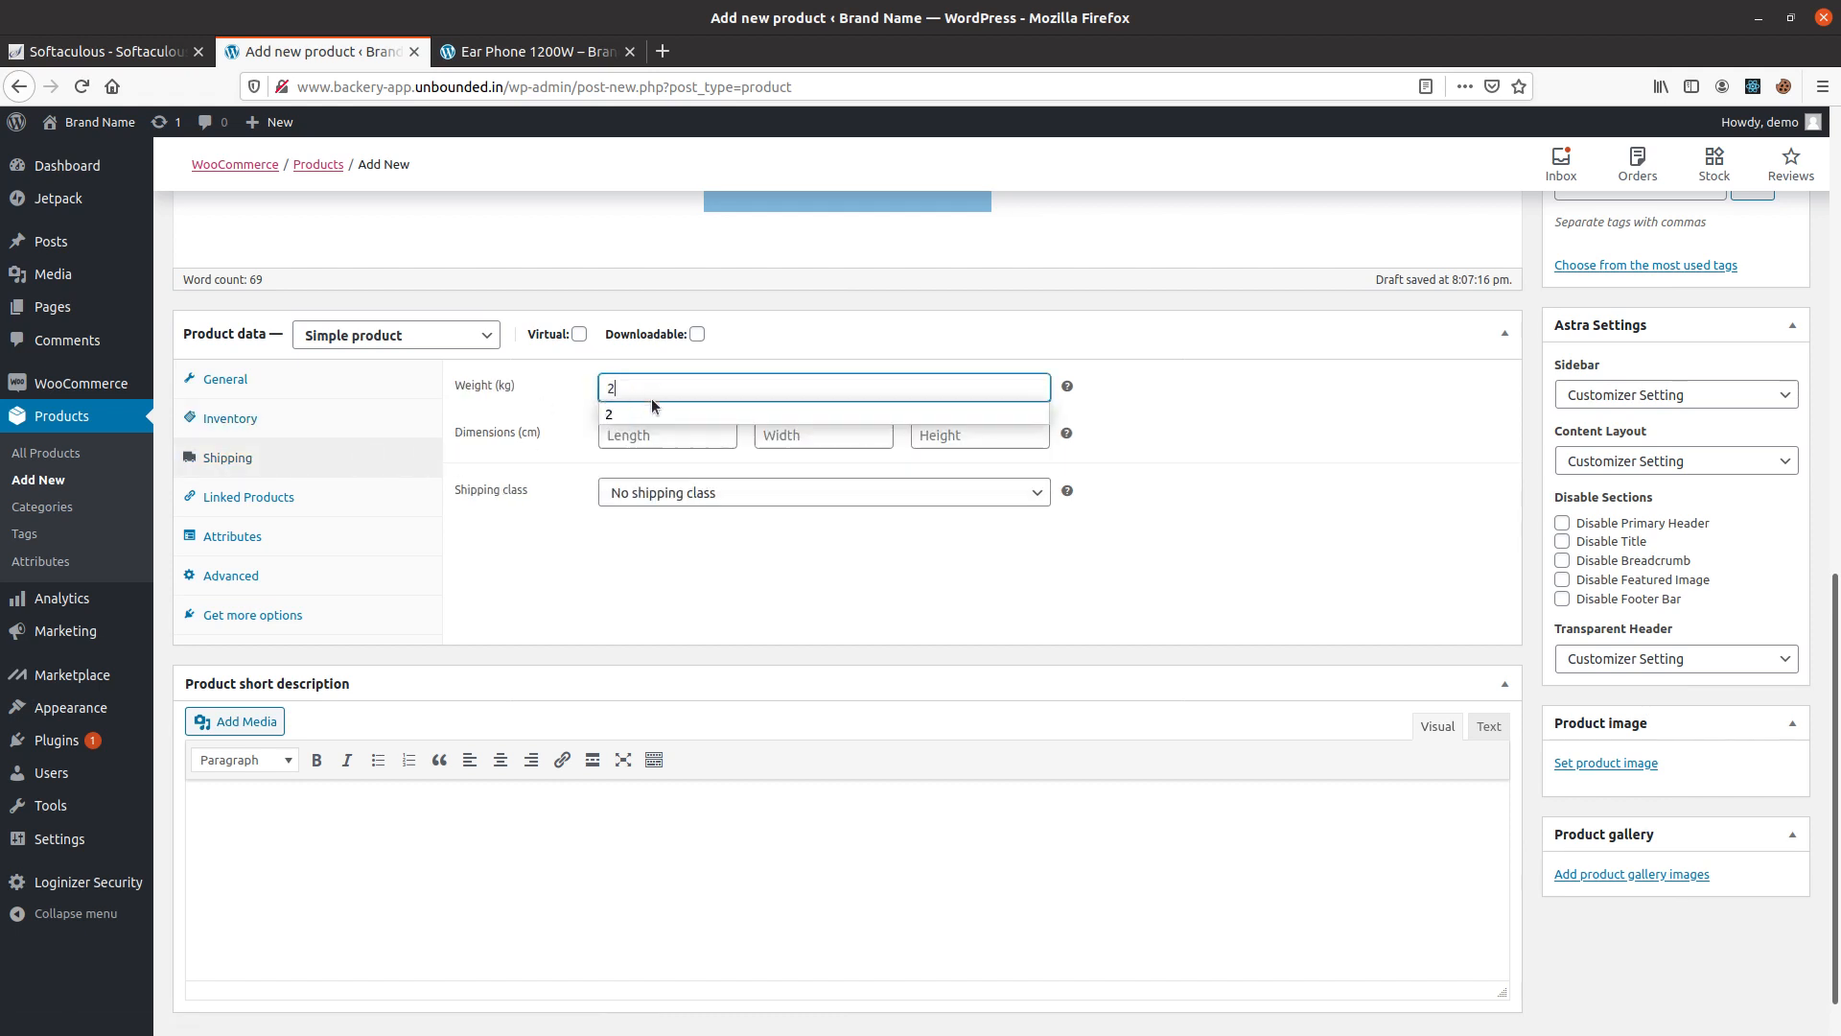
{"action": "left_click", "coordinate": [647, 434]}
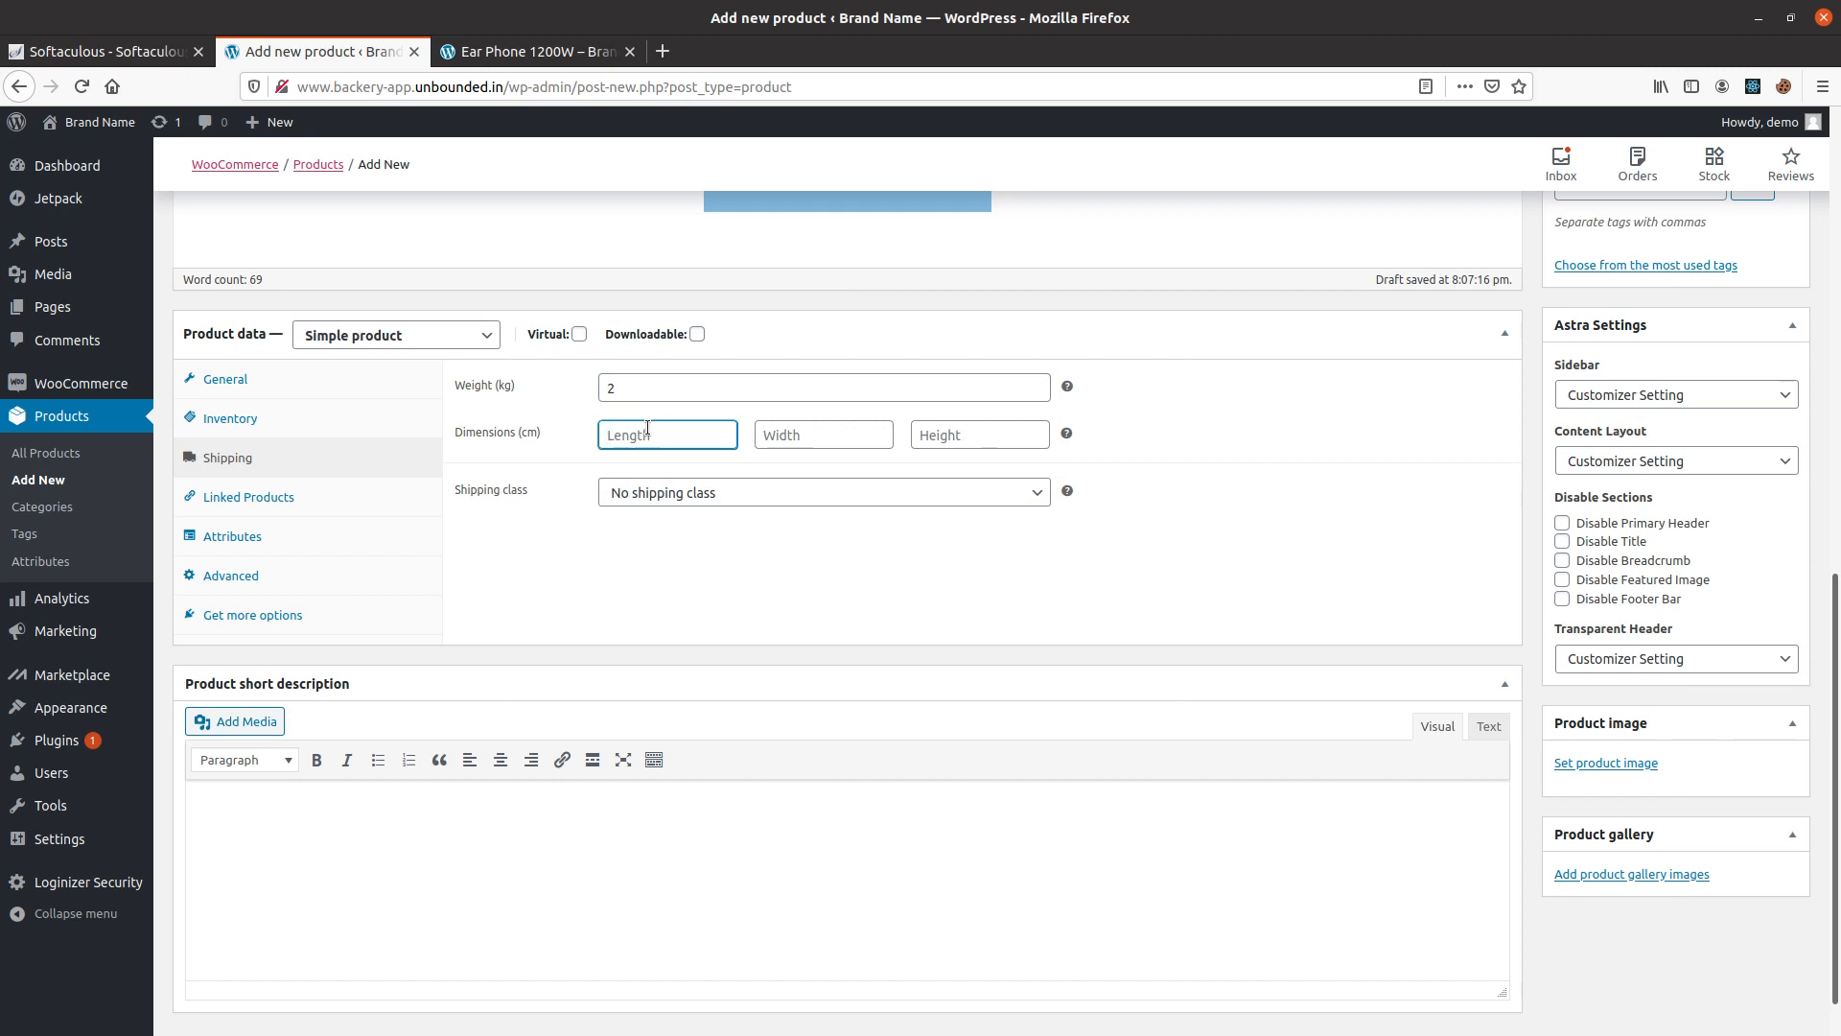
{"action": "type", "text": "100"}
{"action": "left_click", "coordinate": [819, 438]}
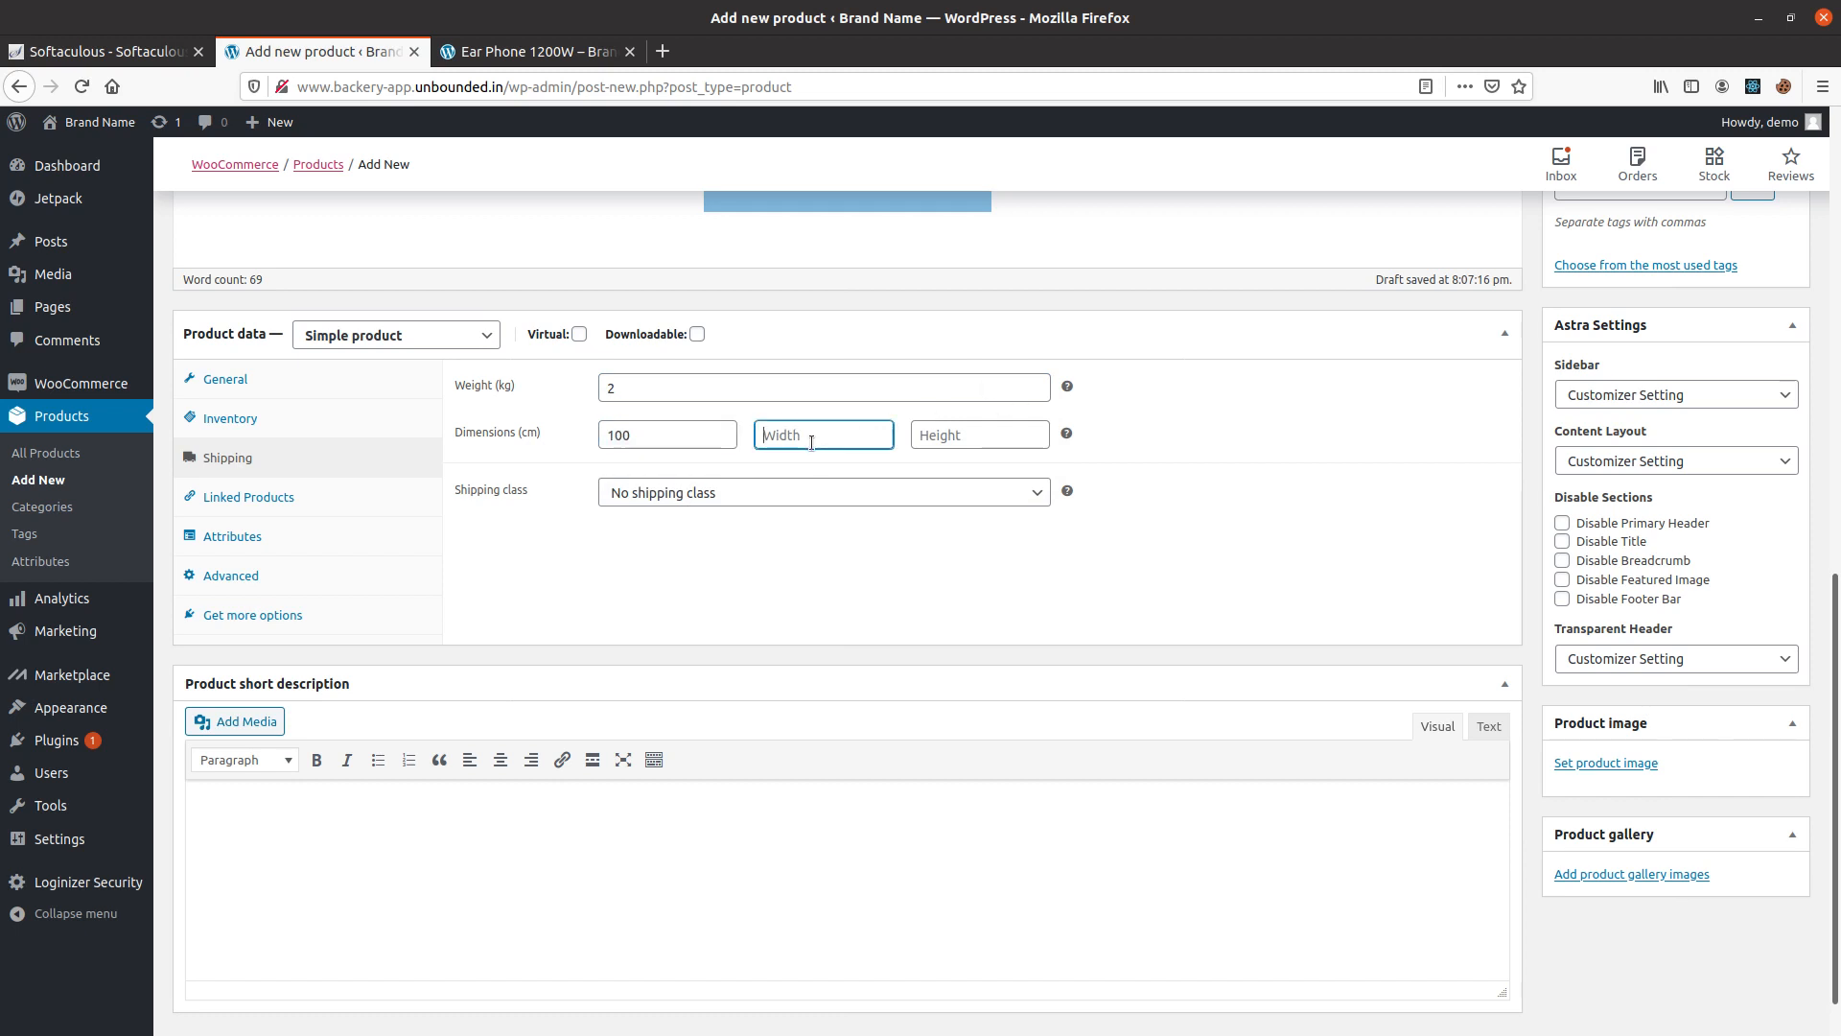
{"action": "type", "text": "150"}
{"action": "left_click", "coordinate": [957, 433]}
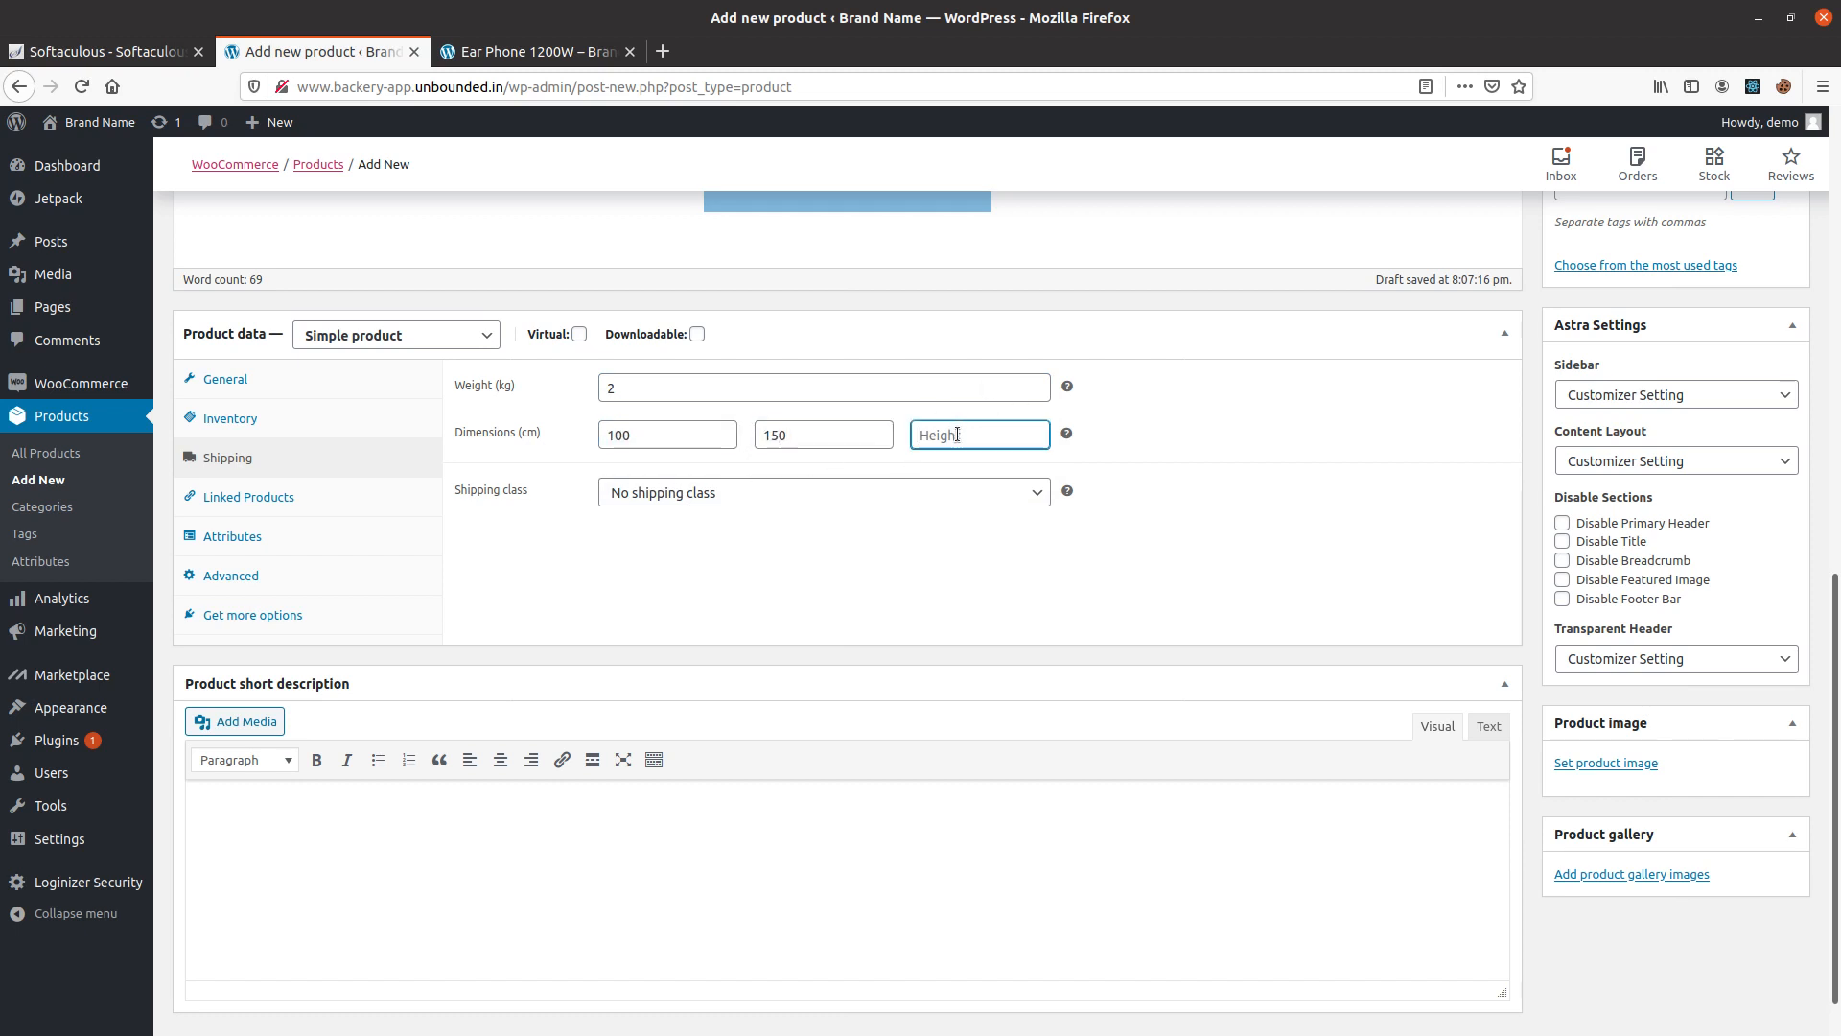
{"action": "type", "text": "200"}
{"action": "left_click", "coordinate": [656, 633]}
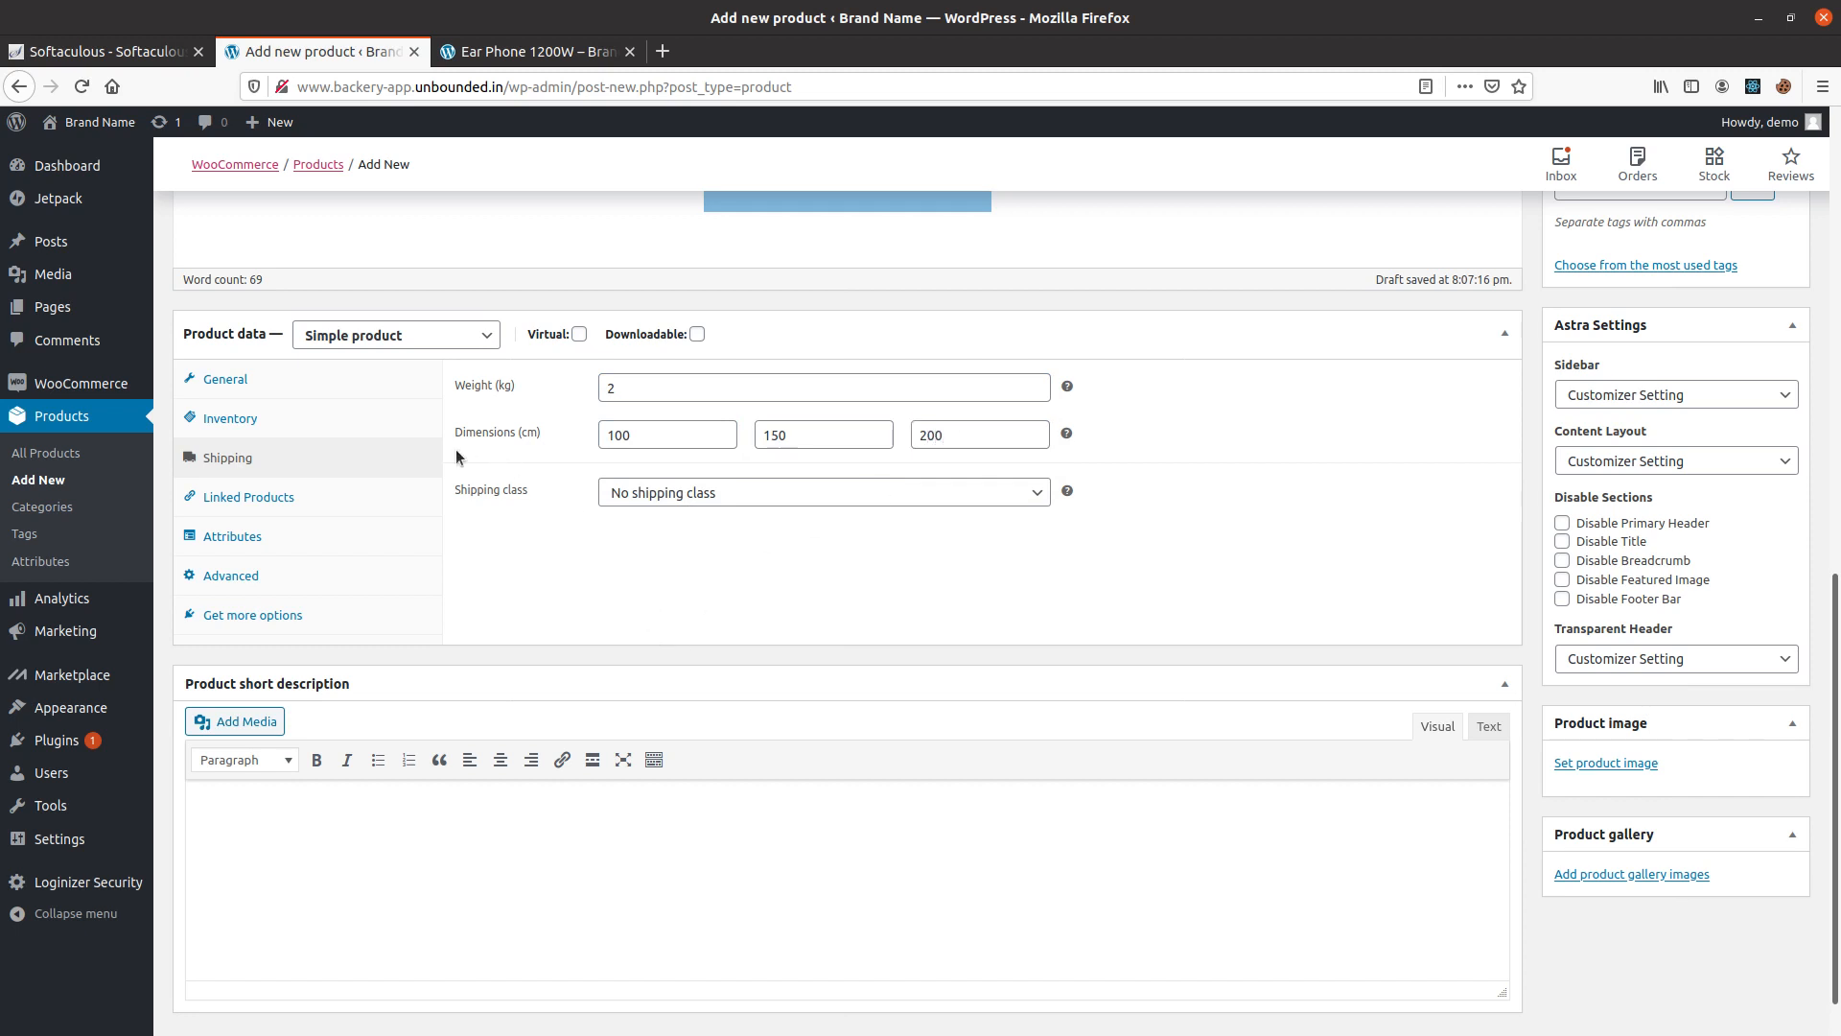
Add a custom product attribute named Color with the value Black and save the attributes.
{"action": "left_click", "coordinate": [221, 497]}
{"action": "left_click", "coordinate": [244, 460]}
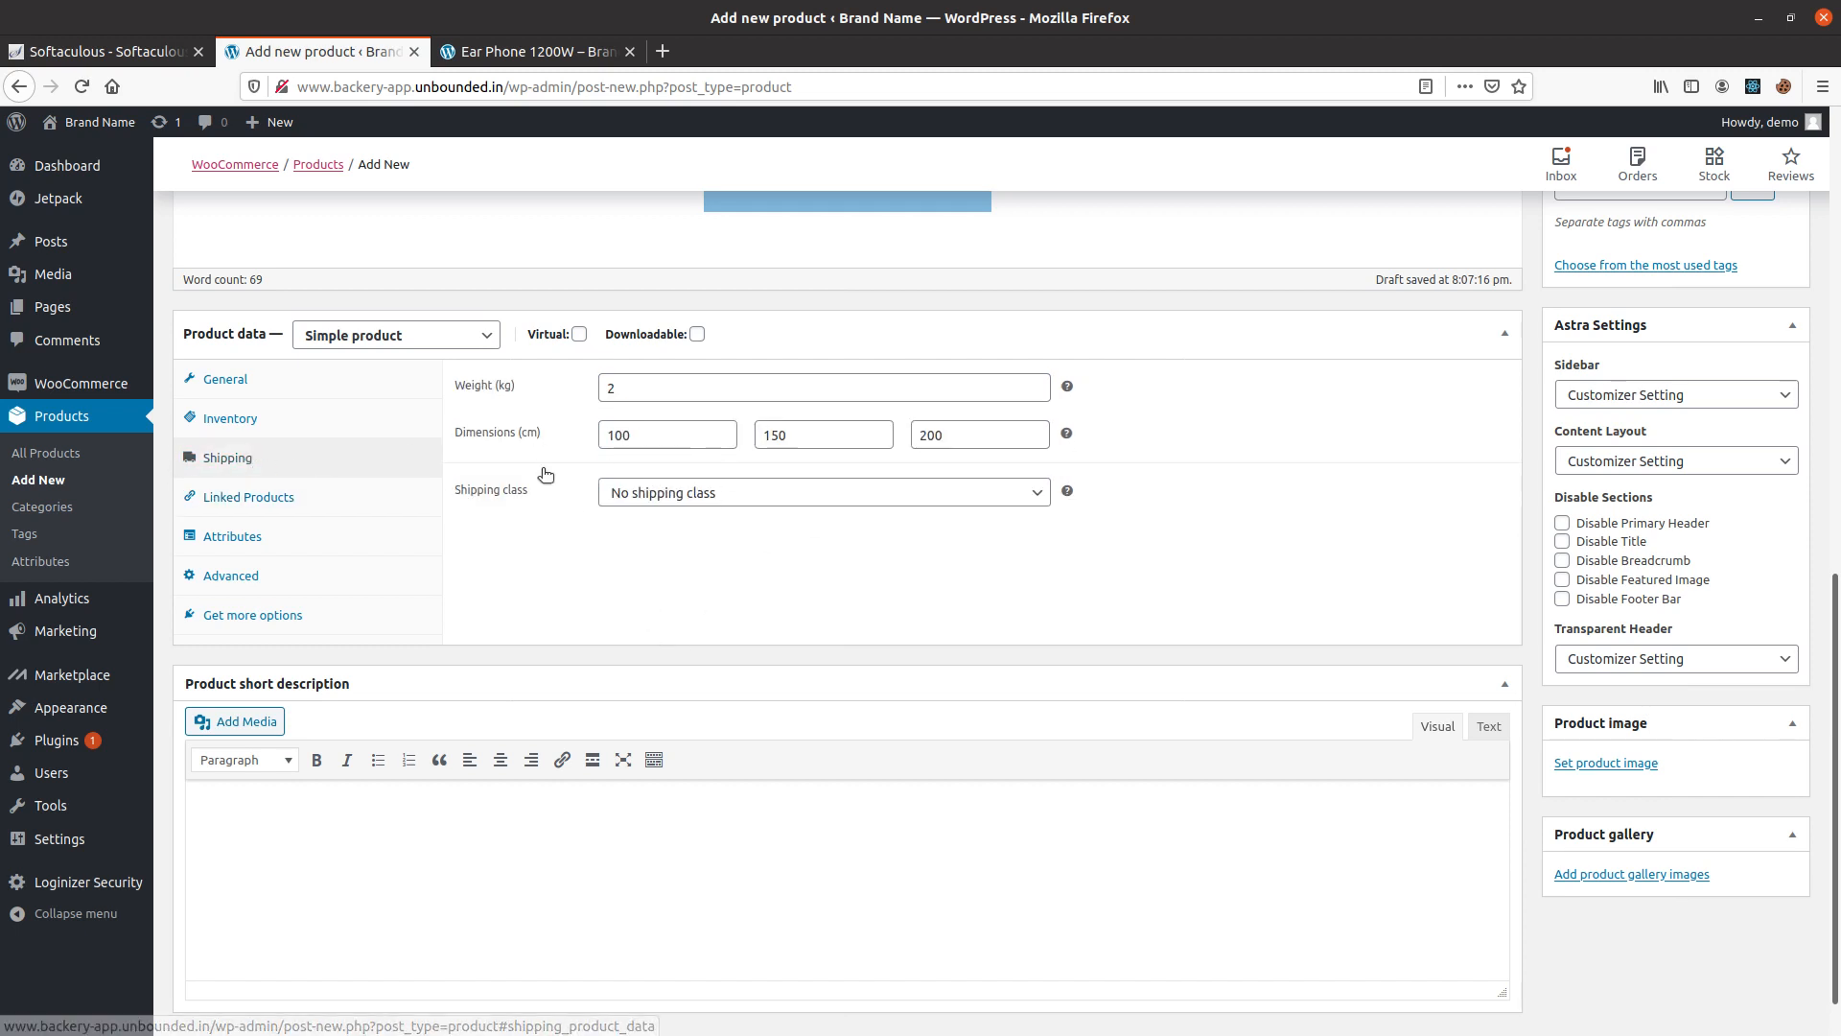
{"action": "scroll", "coordinate": [317, 509], "scroll_direction": "down", "scroll_amount": 1}
{"action": "left_click", "coordinate": [261, 491]}
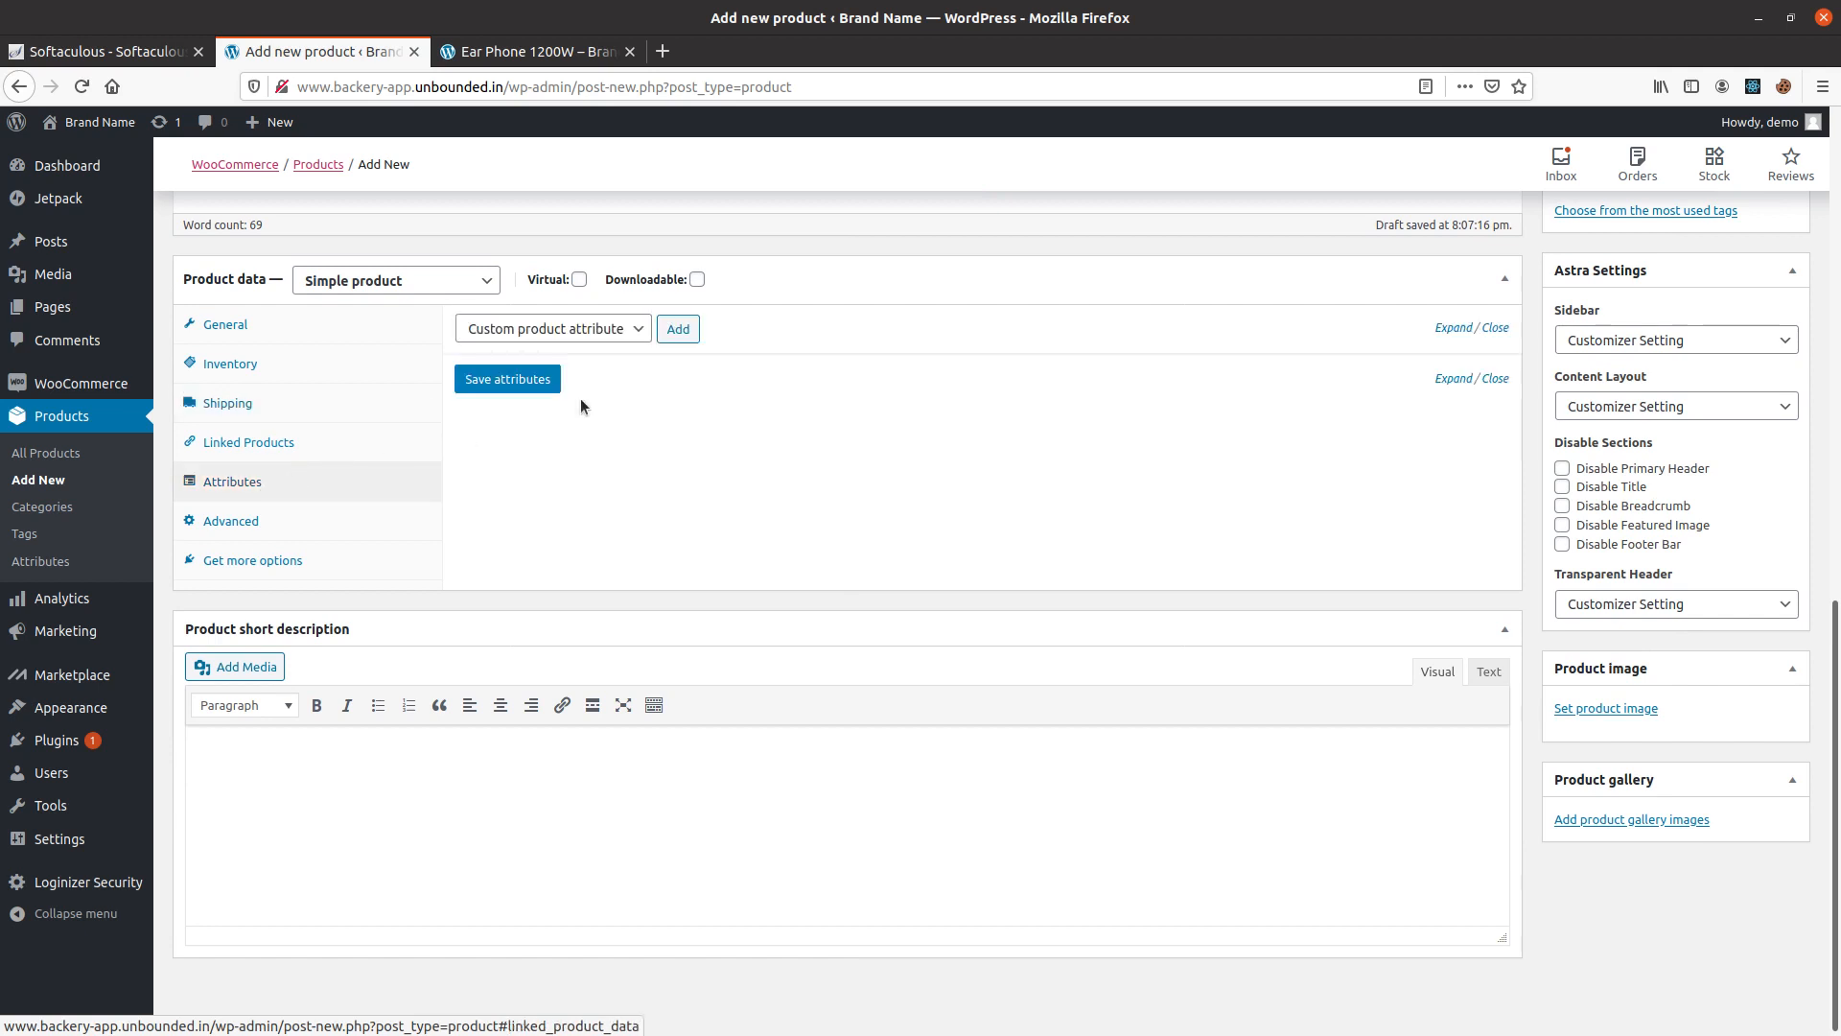
{"action": "left_click", "coordinate": [677, 329]}
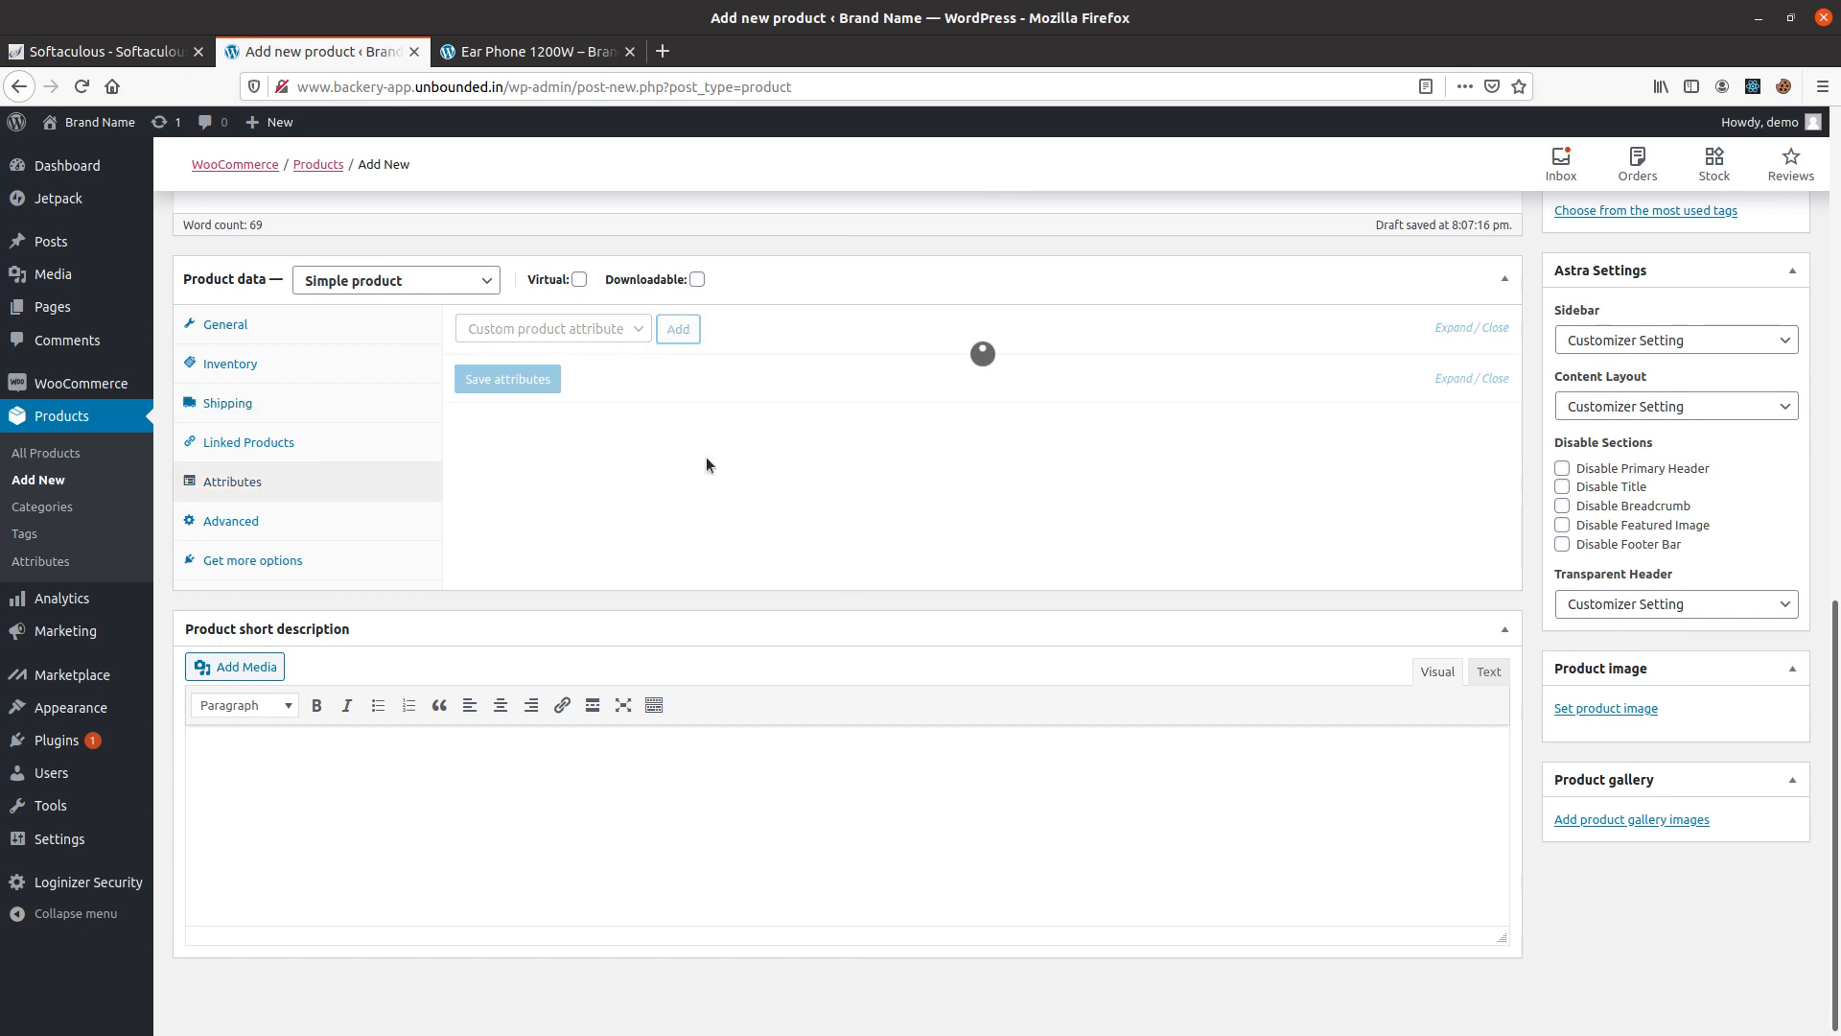
{"action": "left_click", "coordinate": [547, 458]}
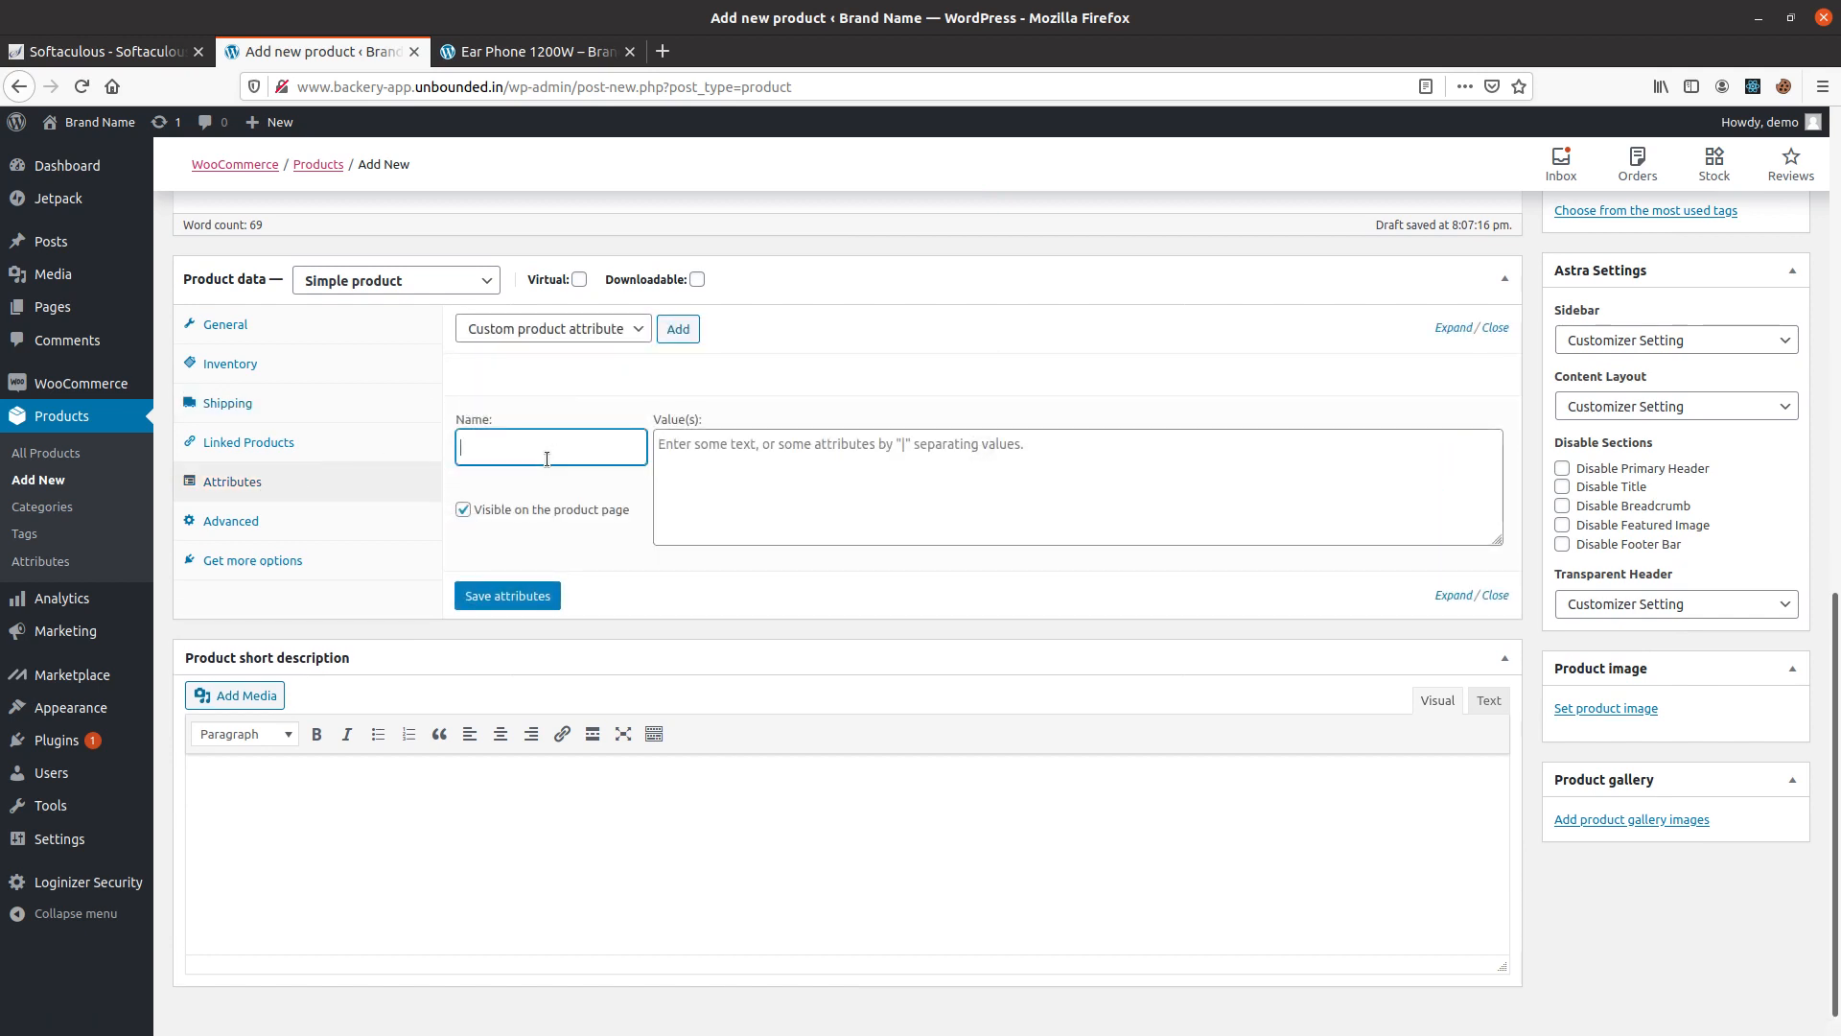
{"action": "type", "text": "Color"}
{"action": "key", "text": "Tab"}
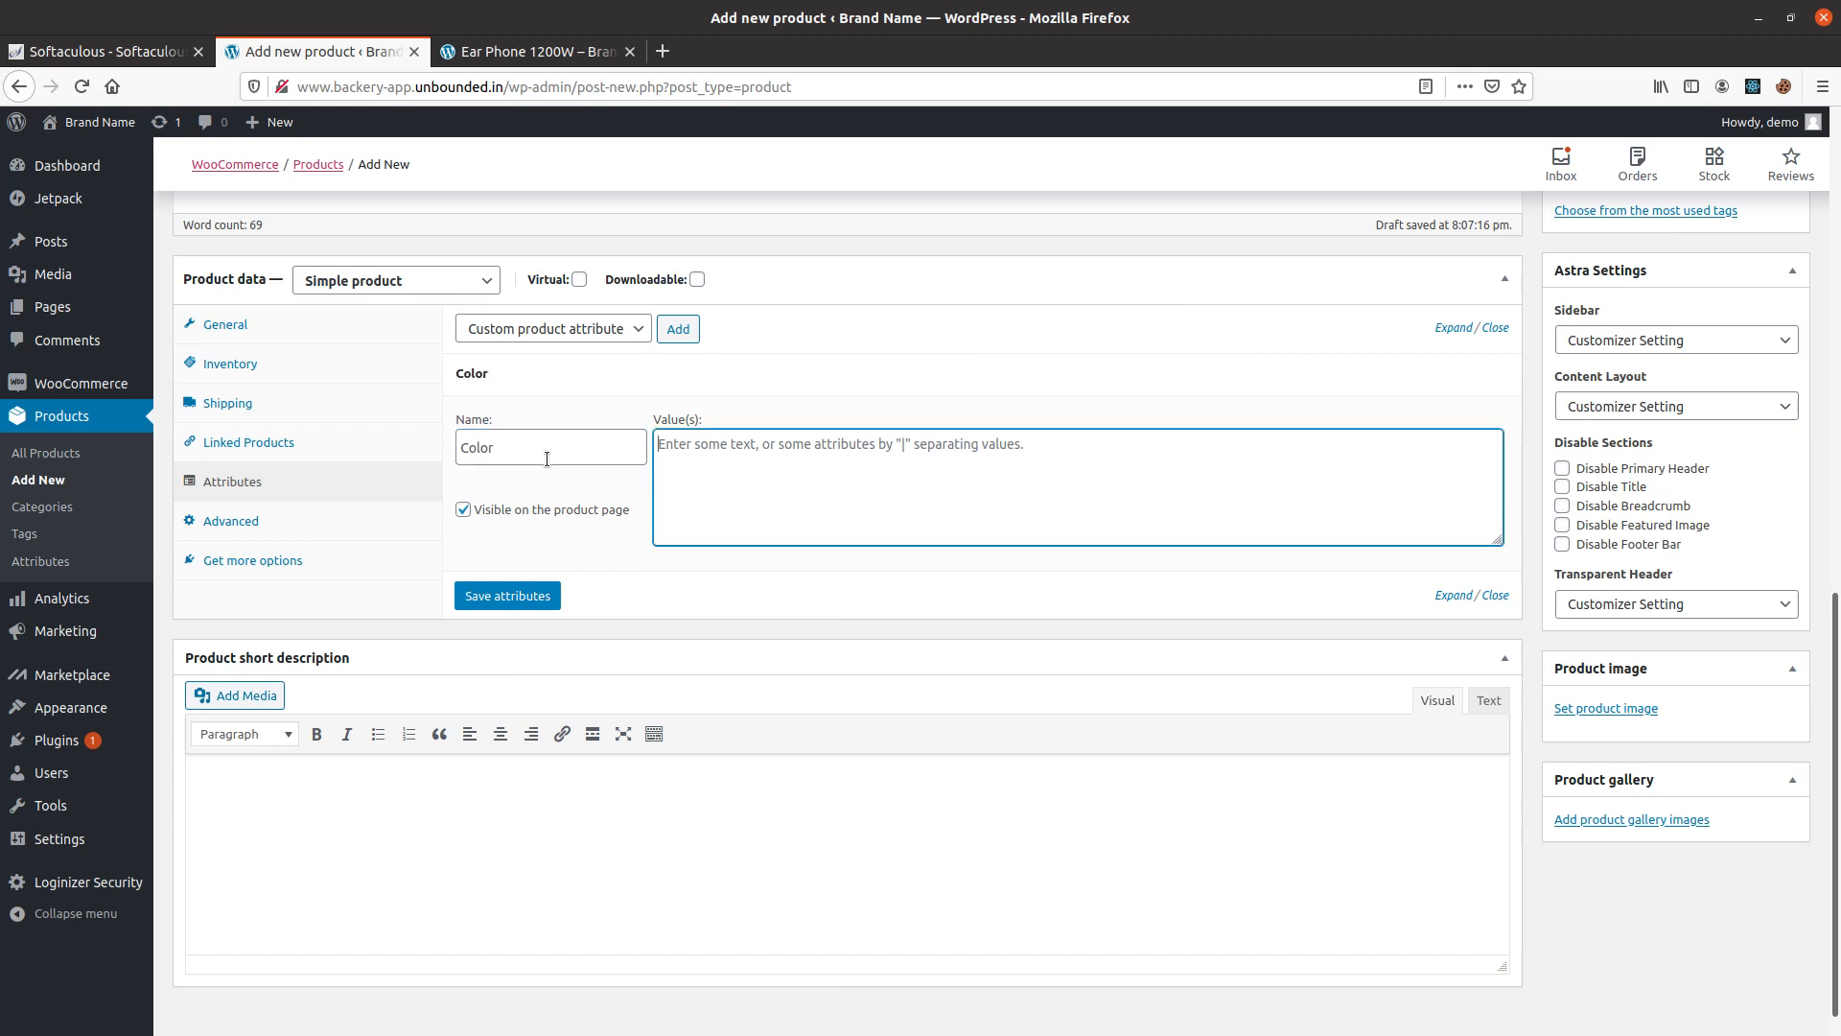
{"action": "type", "text": "Black"}
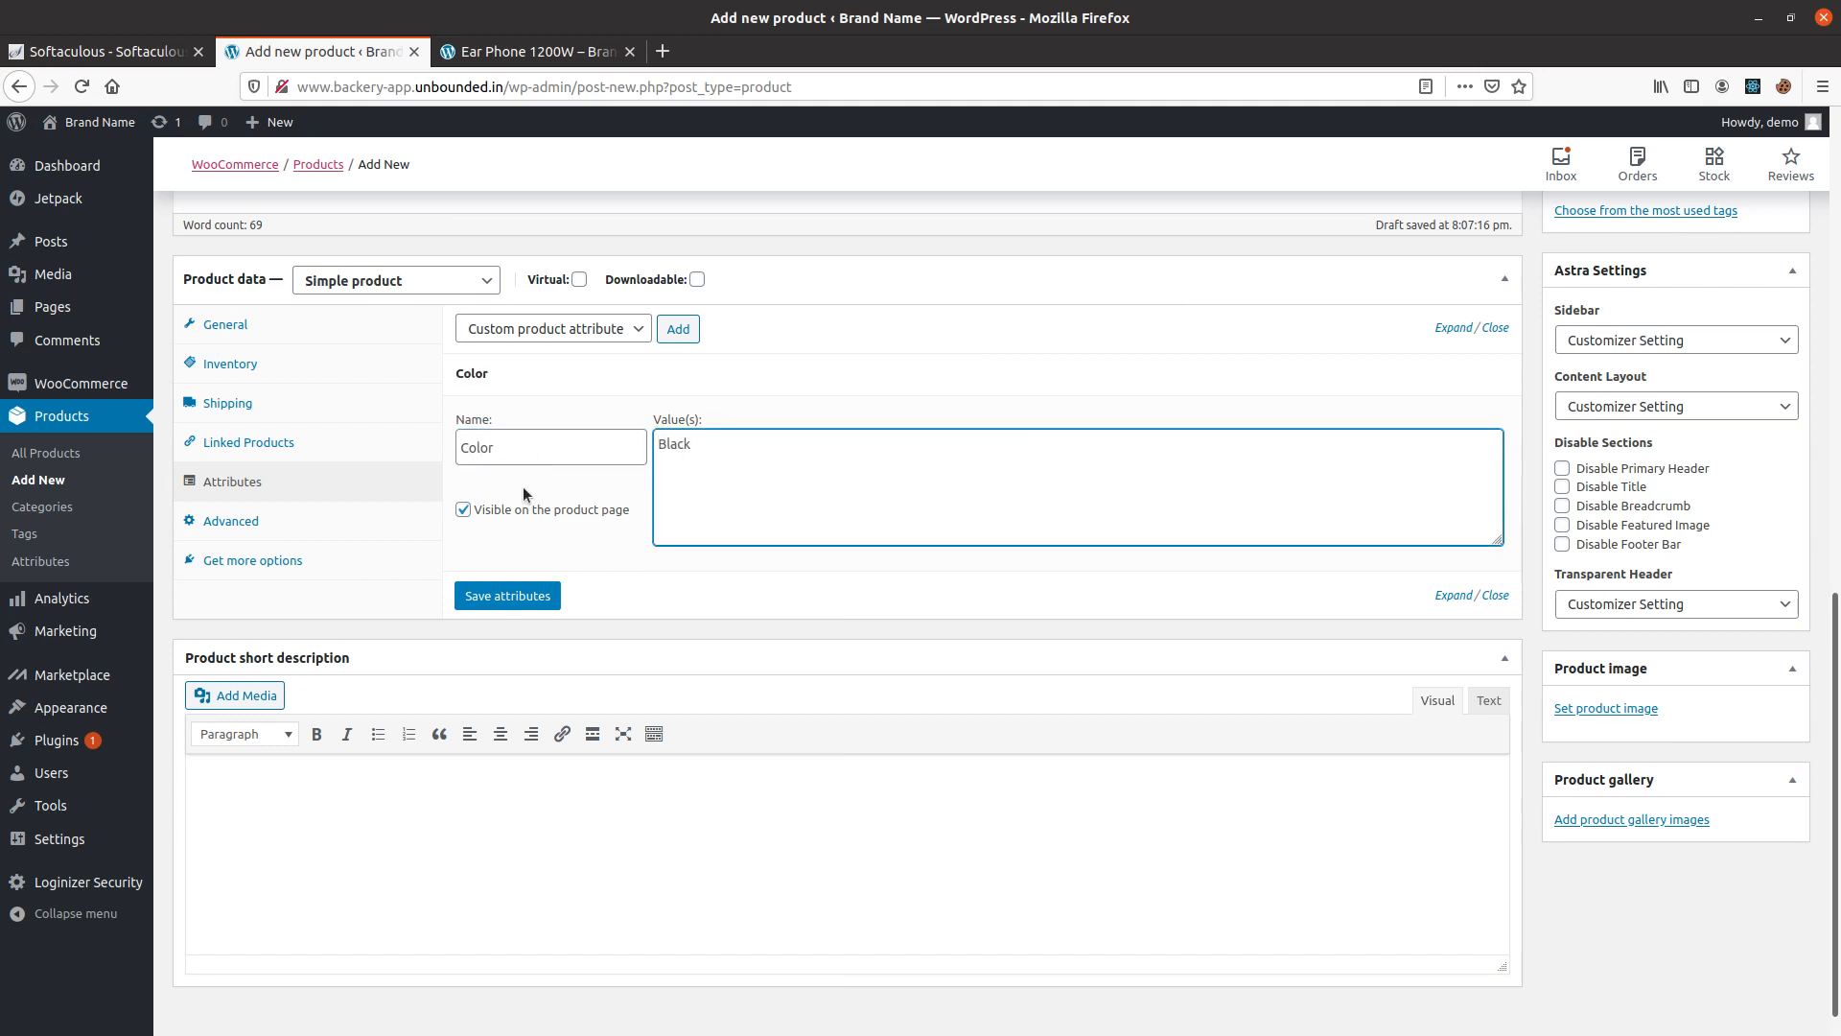
{"action": "left_click", "coordinate": [507, 596]}
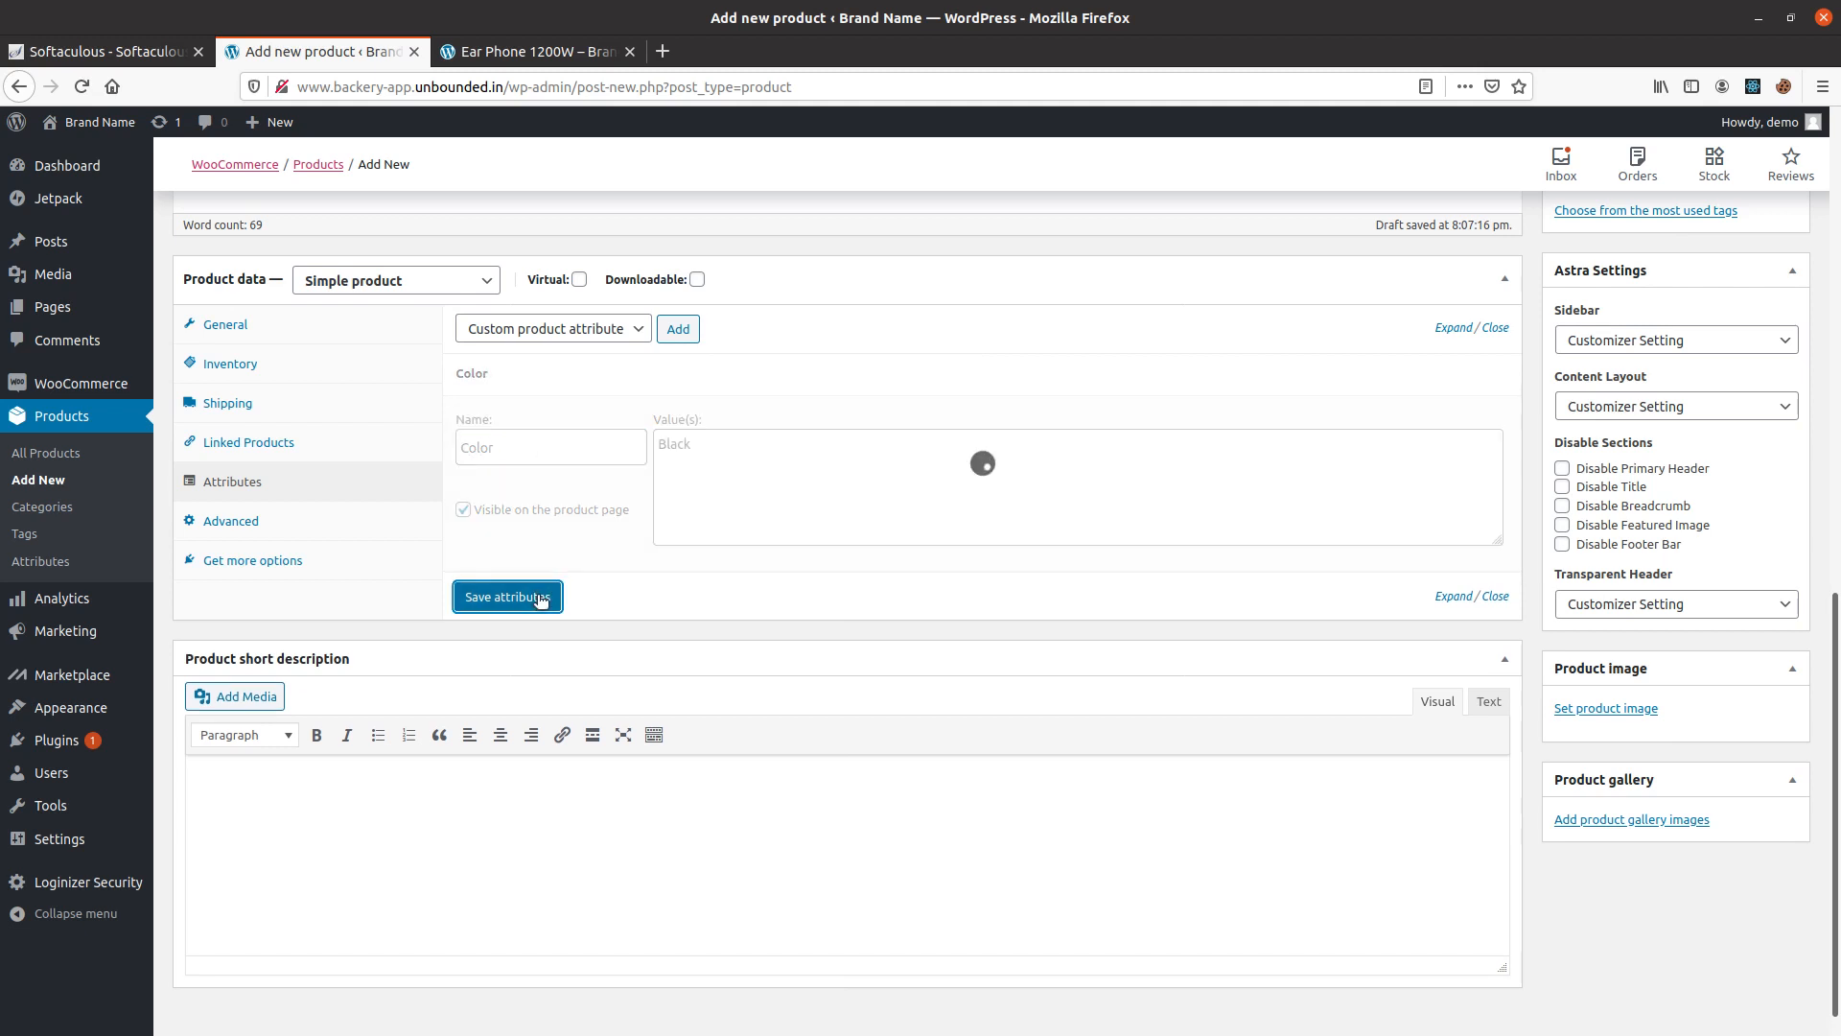
Add a second custom product attribute named Anttena with the value 4 and save the attributes.
{"action": "left_click", "coordinate": [678, 329]}
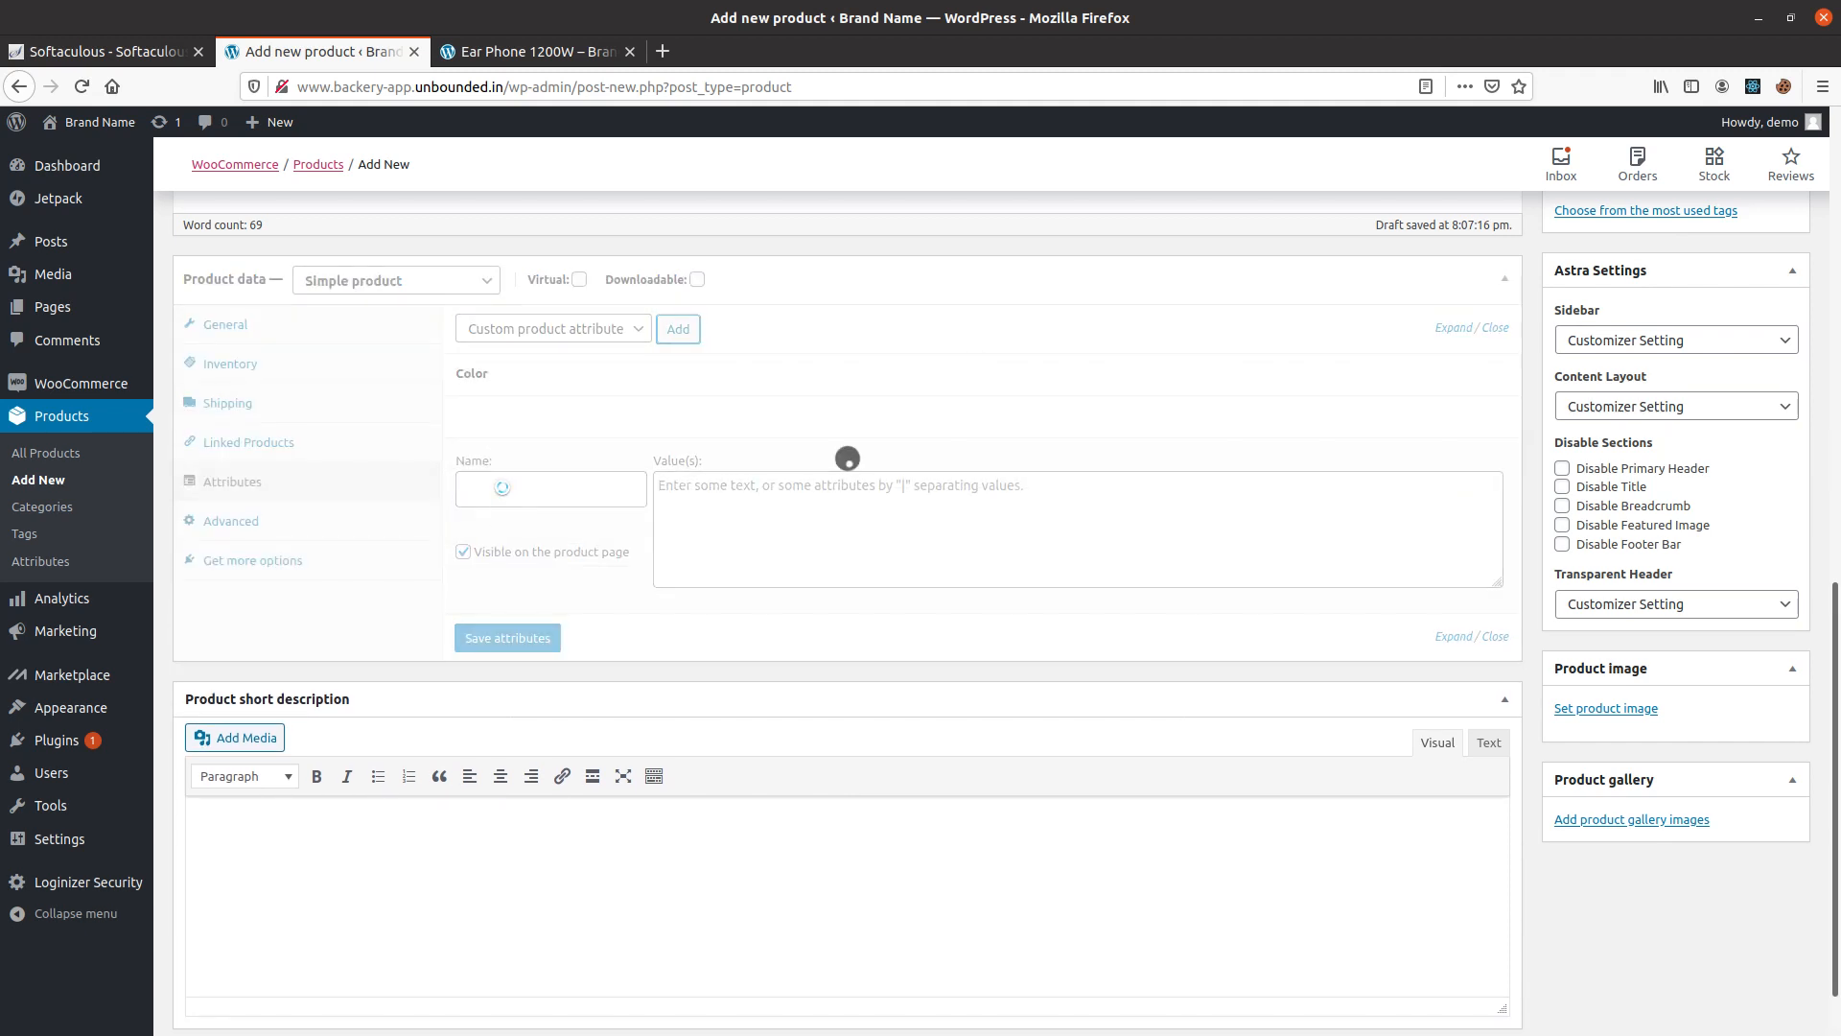
{"action": "left_click", "coordinate": [493, 492]}
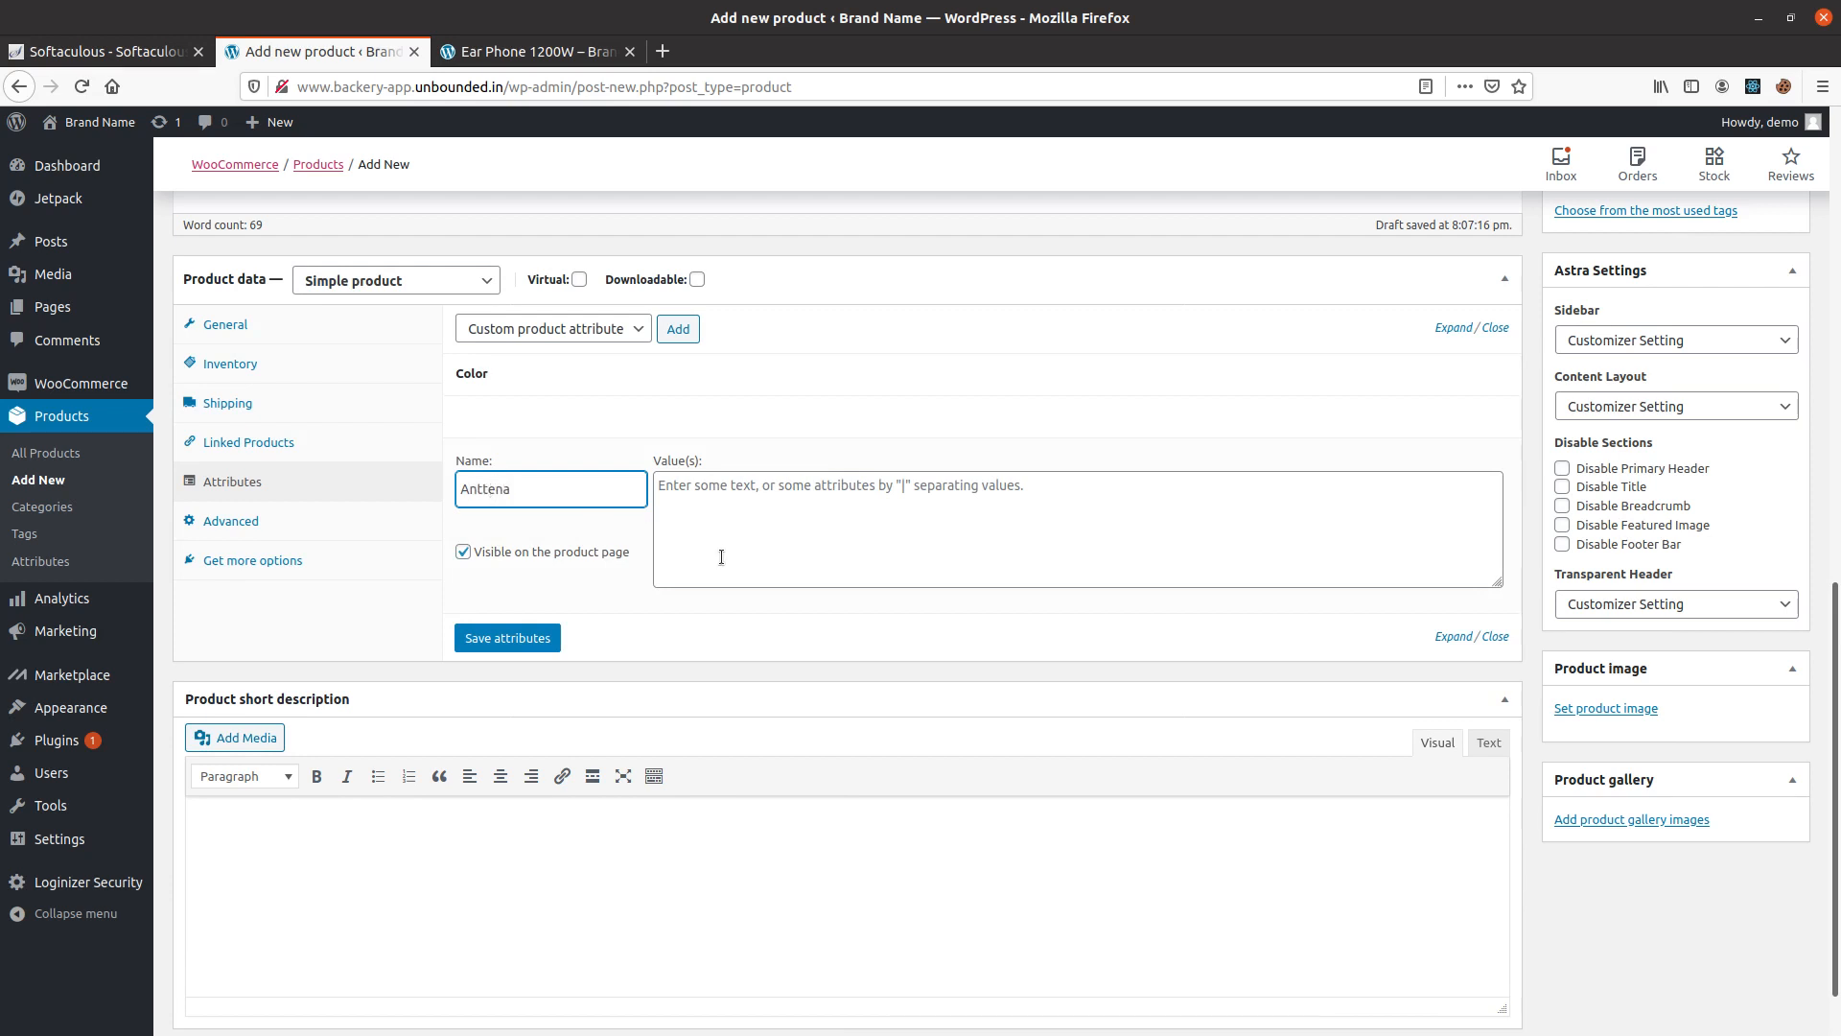
{"action": "left_click", "coordinate": [815, 526]}
{"action": "type", "text": "4"}
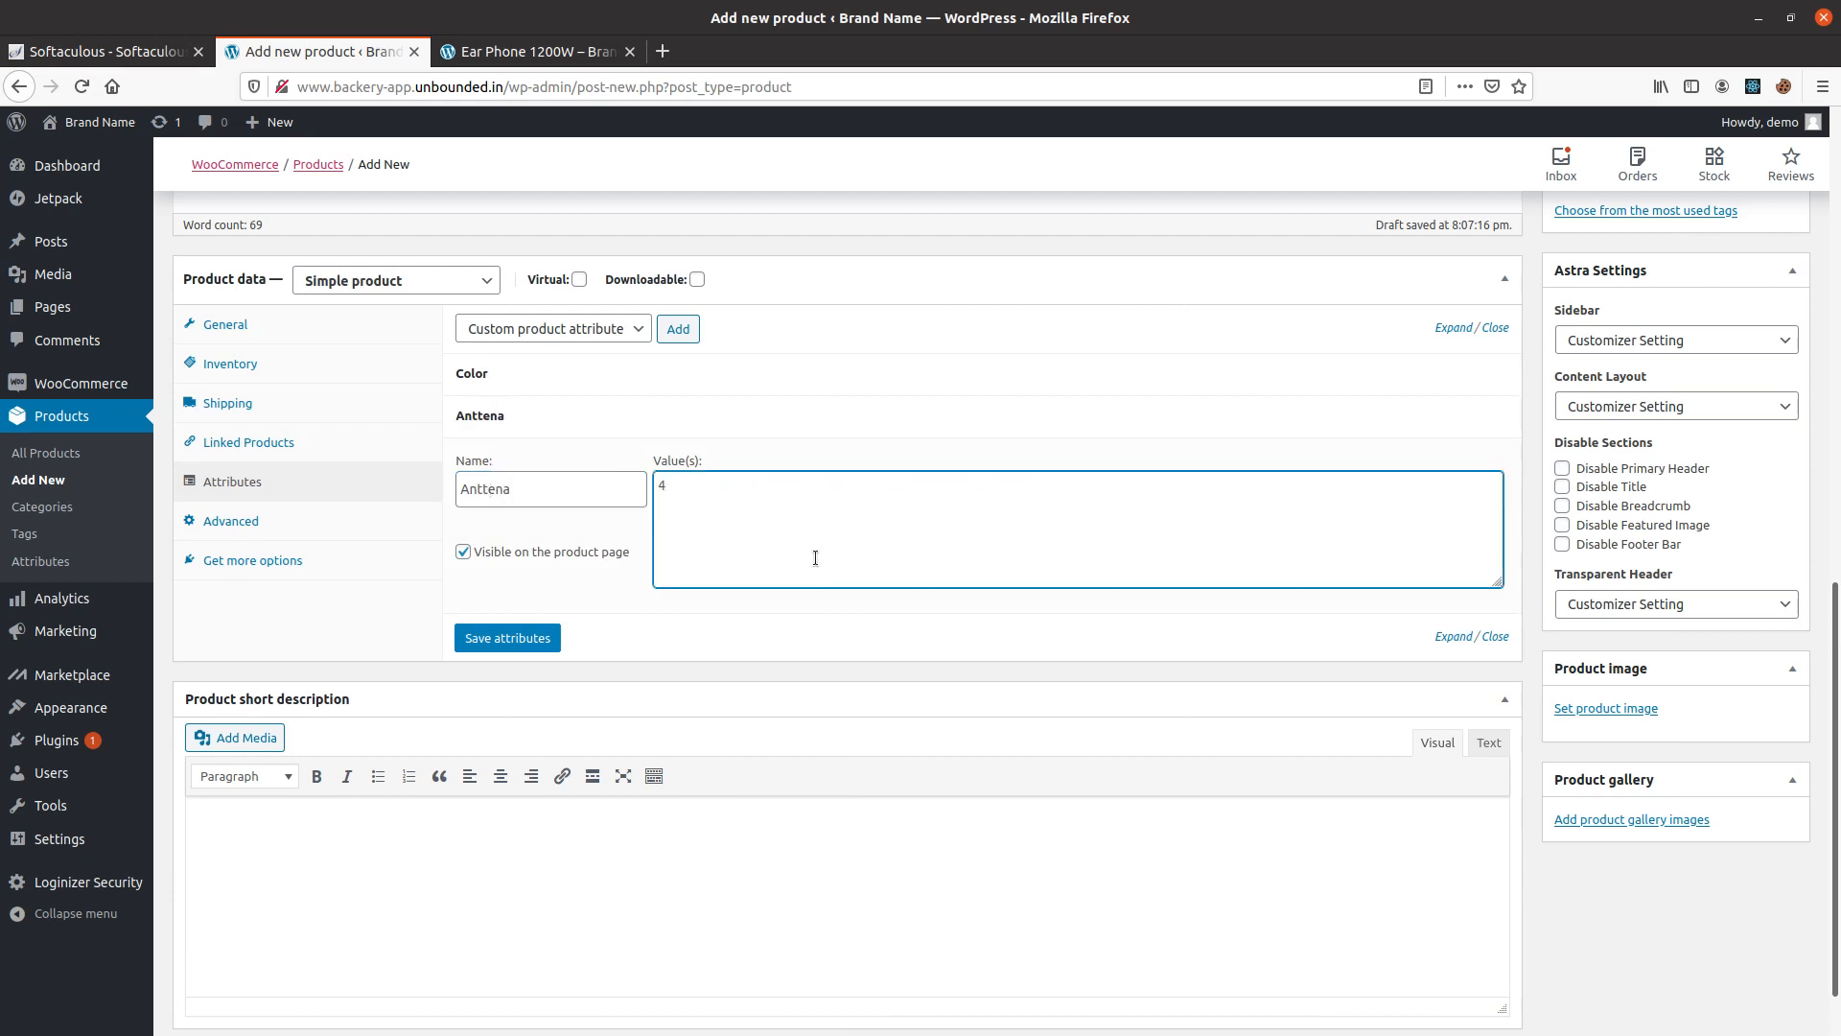
{"action": "scroll", "coordinate": [637, 317], "scroll_direction": "up", "scroll_amount": 5}
{"action": "scroll", "coordinate": [878, 541], "scroll_direction": "down", "scroll_amount": 4}
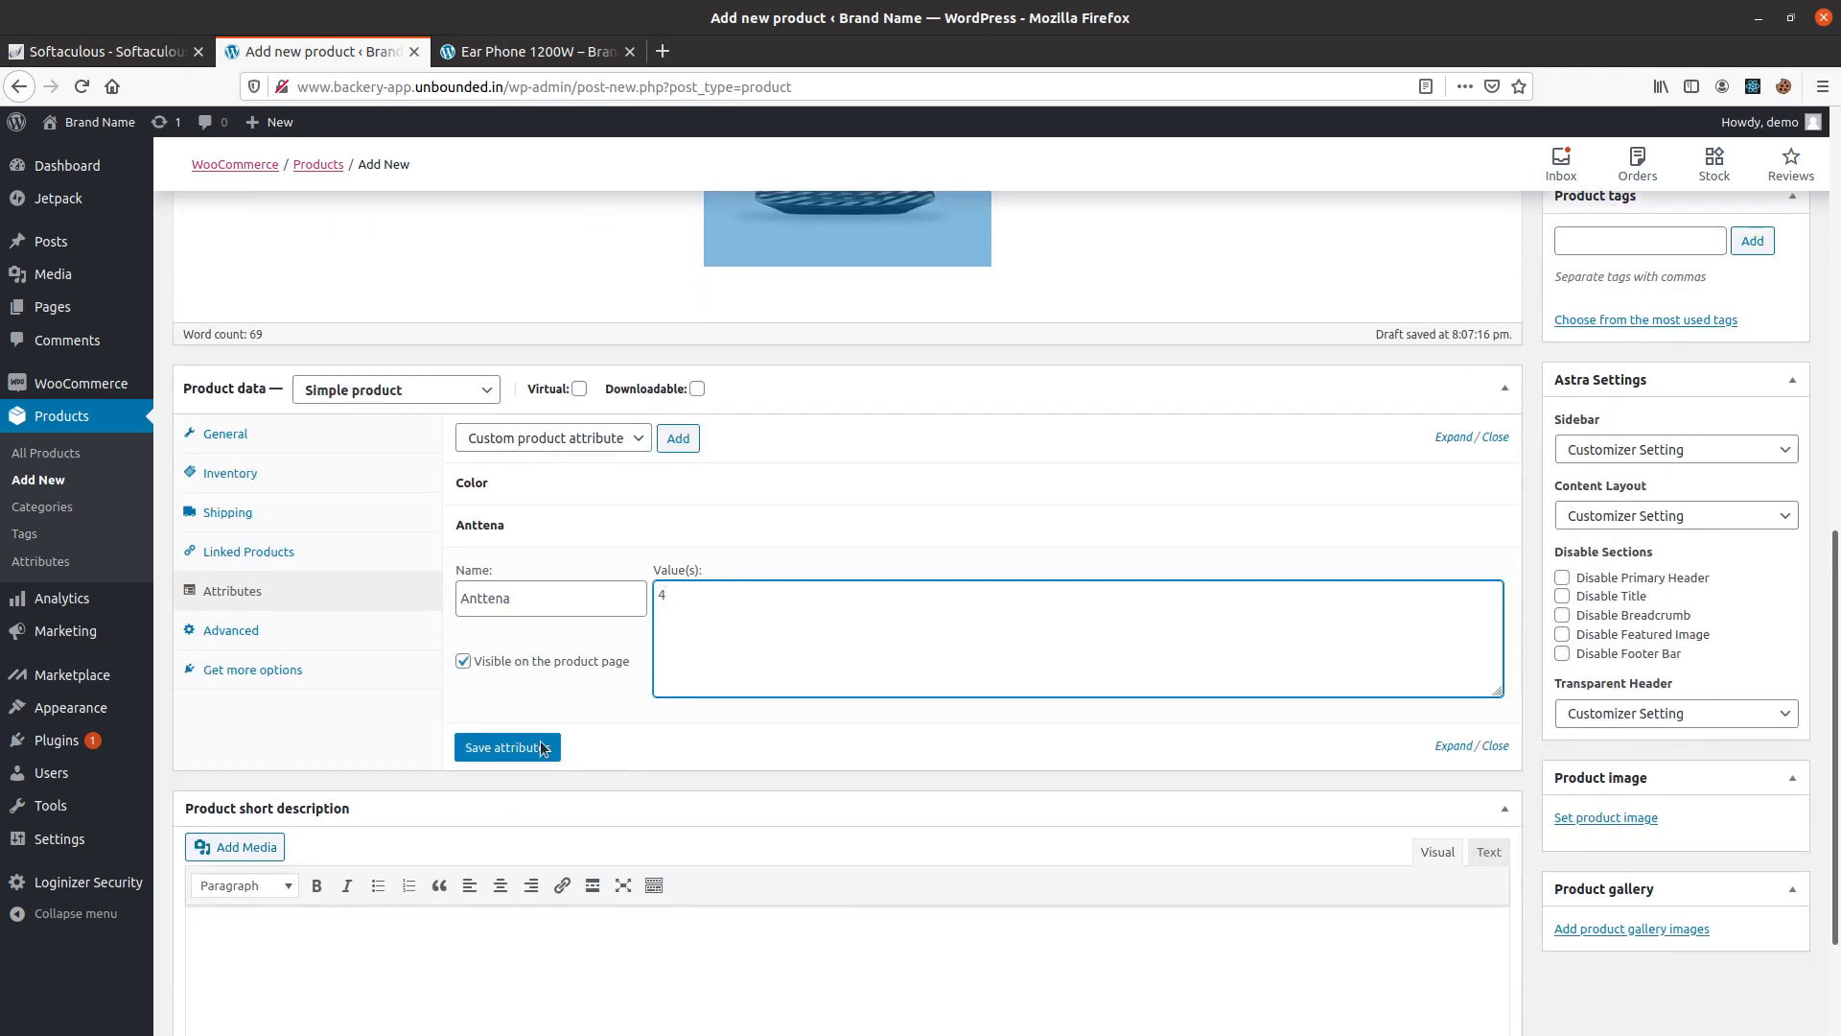
{"action": "left_click", "coordinate": [542, 748]}
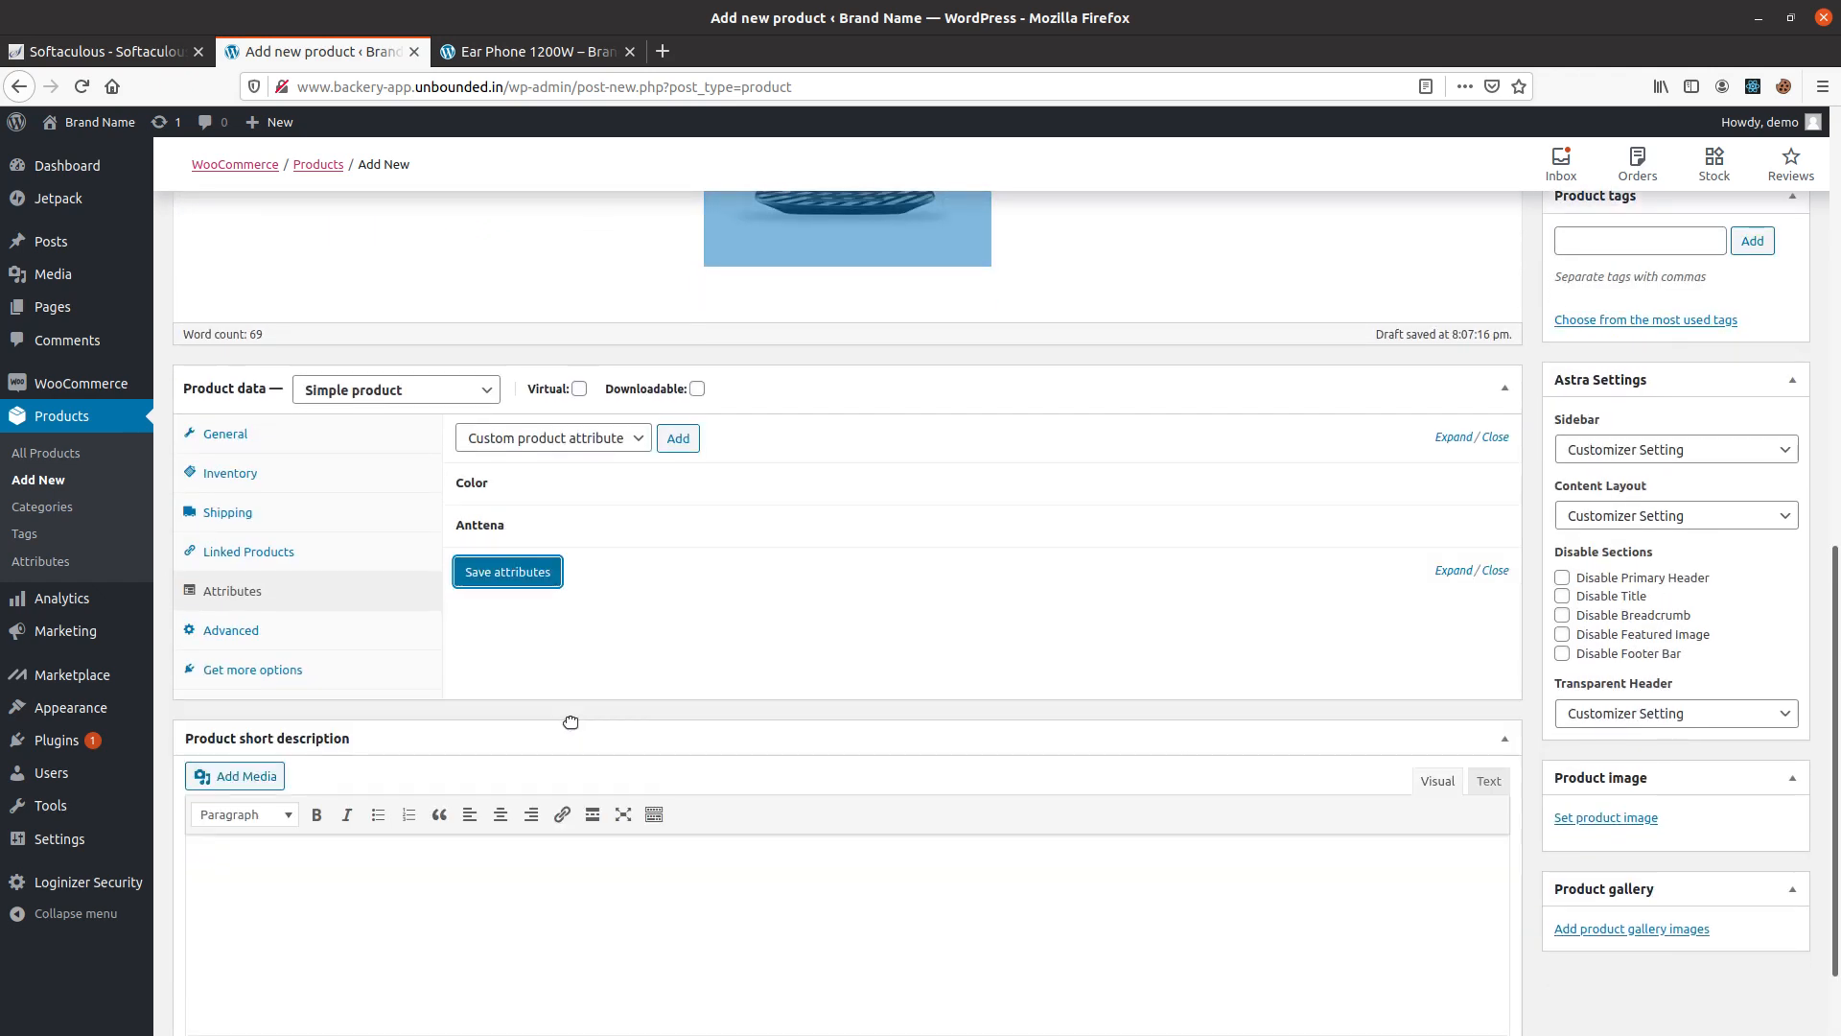
Copy the Lorem ipsum paragraph from the main description into the product short description.
{"action": "scroll", "coordinate": [470, 633], "scroll_direction": "up", "scroll_amount": 6}
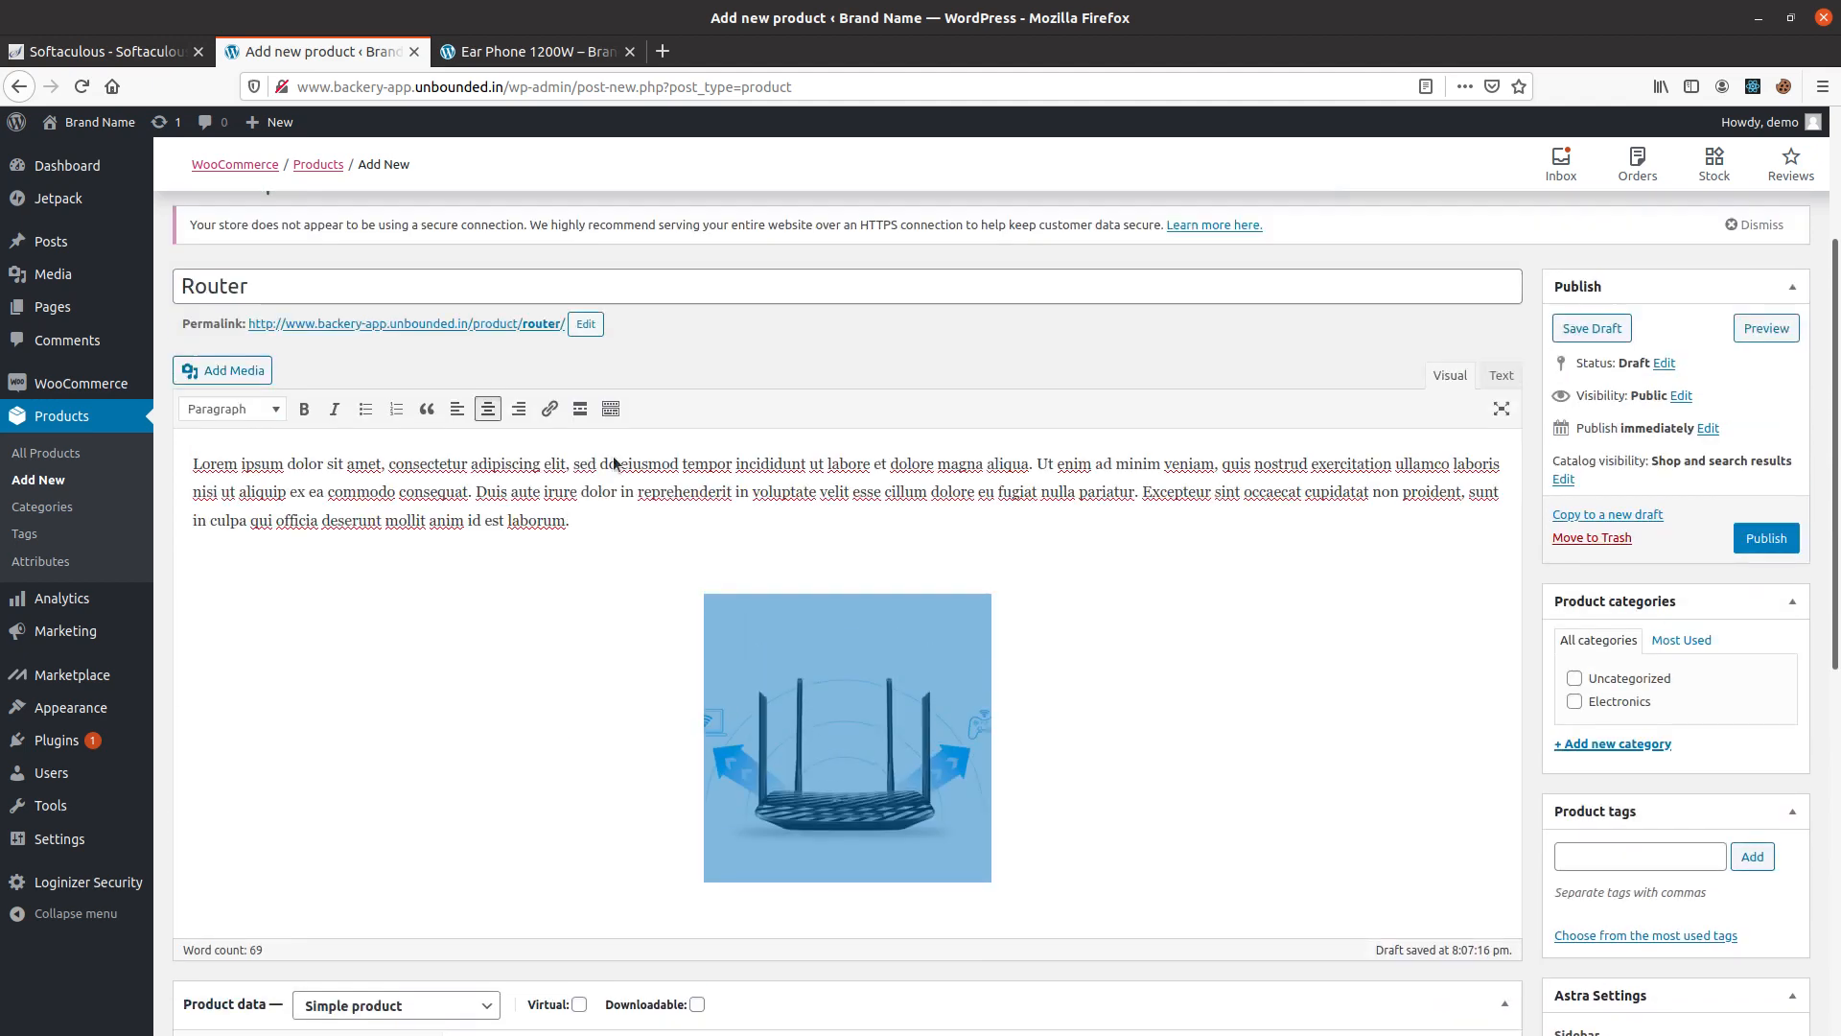
{"action": "left_click_drag", "start_coordinate": [613, 564], "coordinate": [192, 503]}
{"action": "key", "text": "ctrl+c"}
{"action": "scroll", "coordinate": [422, 768], "scroll_direction": "down", "scroll_amount": 7}
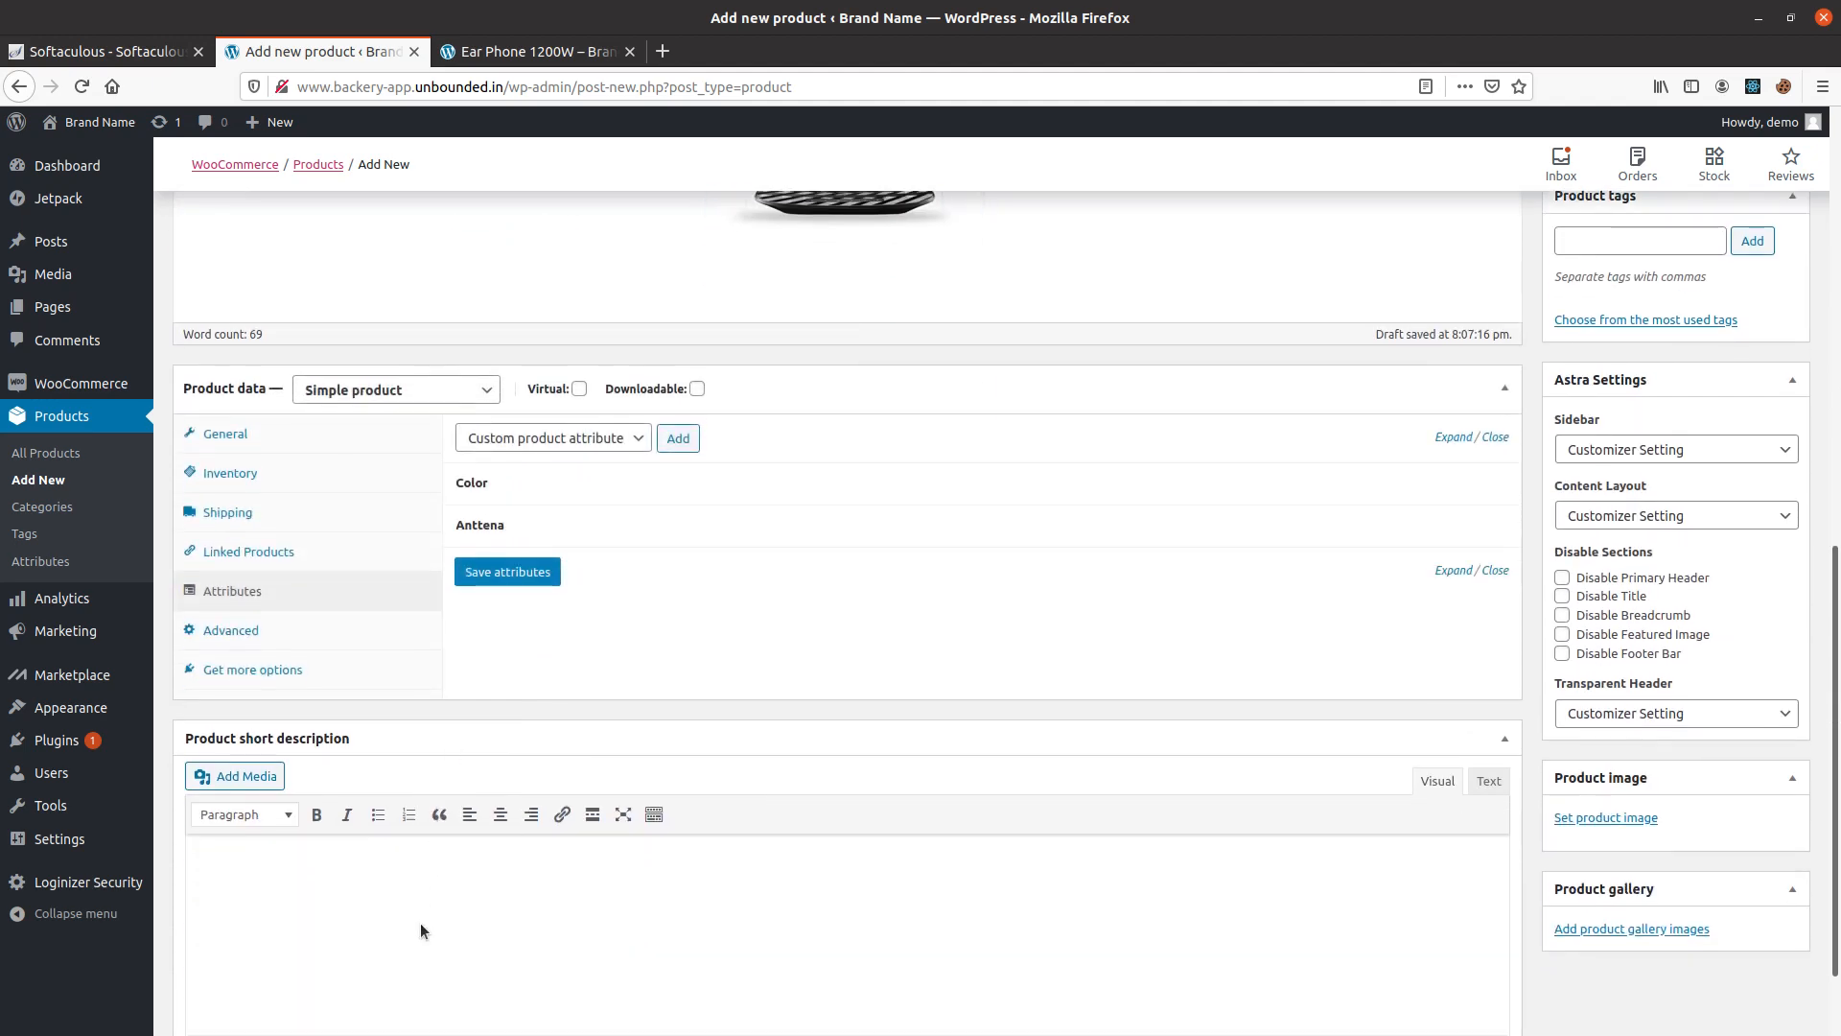
{"action": "left_click", "coordinate": [422, 924]}
{"action": "key", "text": "ctrl+v"}
Set router1.jpg from the media library as the product image.
{"action": "scroll", "coordinate": [425, 926], "scroll_direction": "down", "scroll_amount": 3}
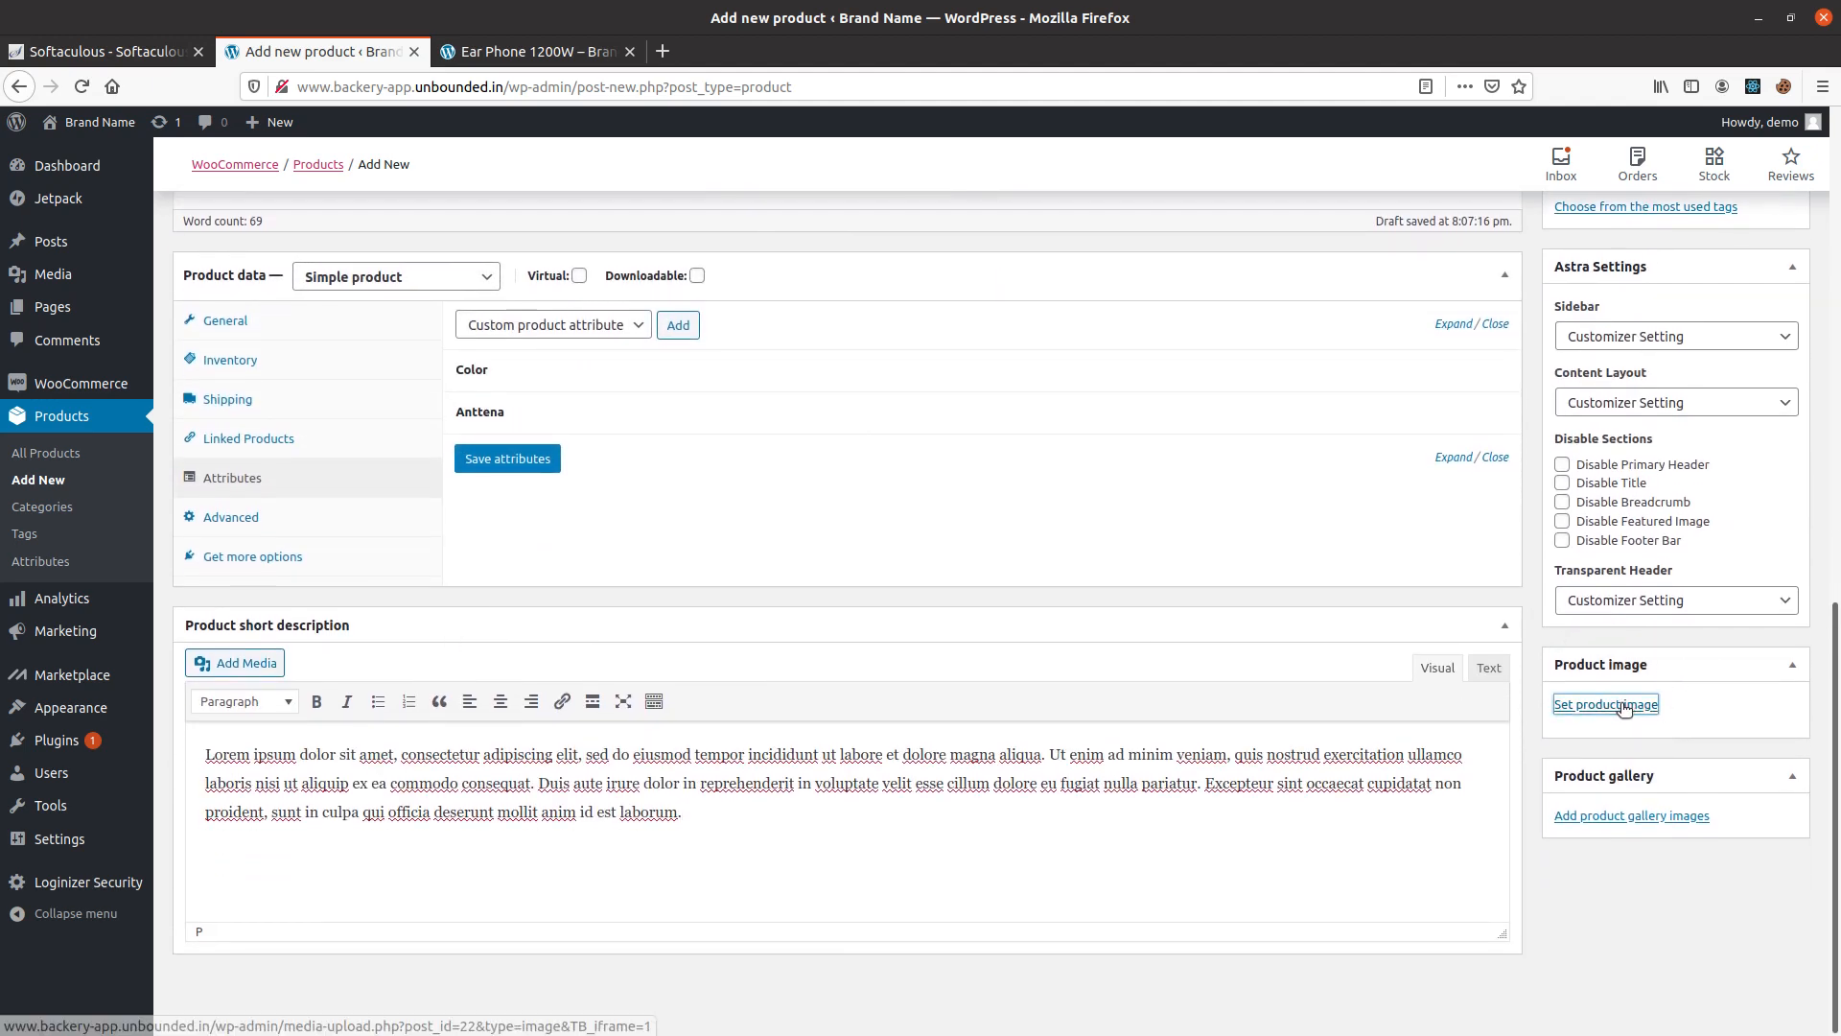
{"action": "left_click", "coordinate": [1625, 707]}
{"action": "left_click", "coordinate": [84, 357]}
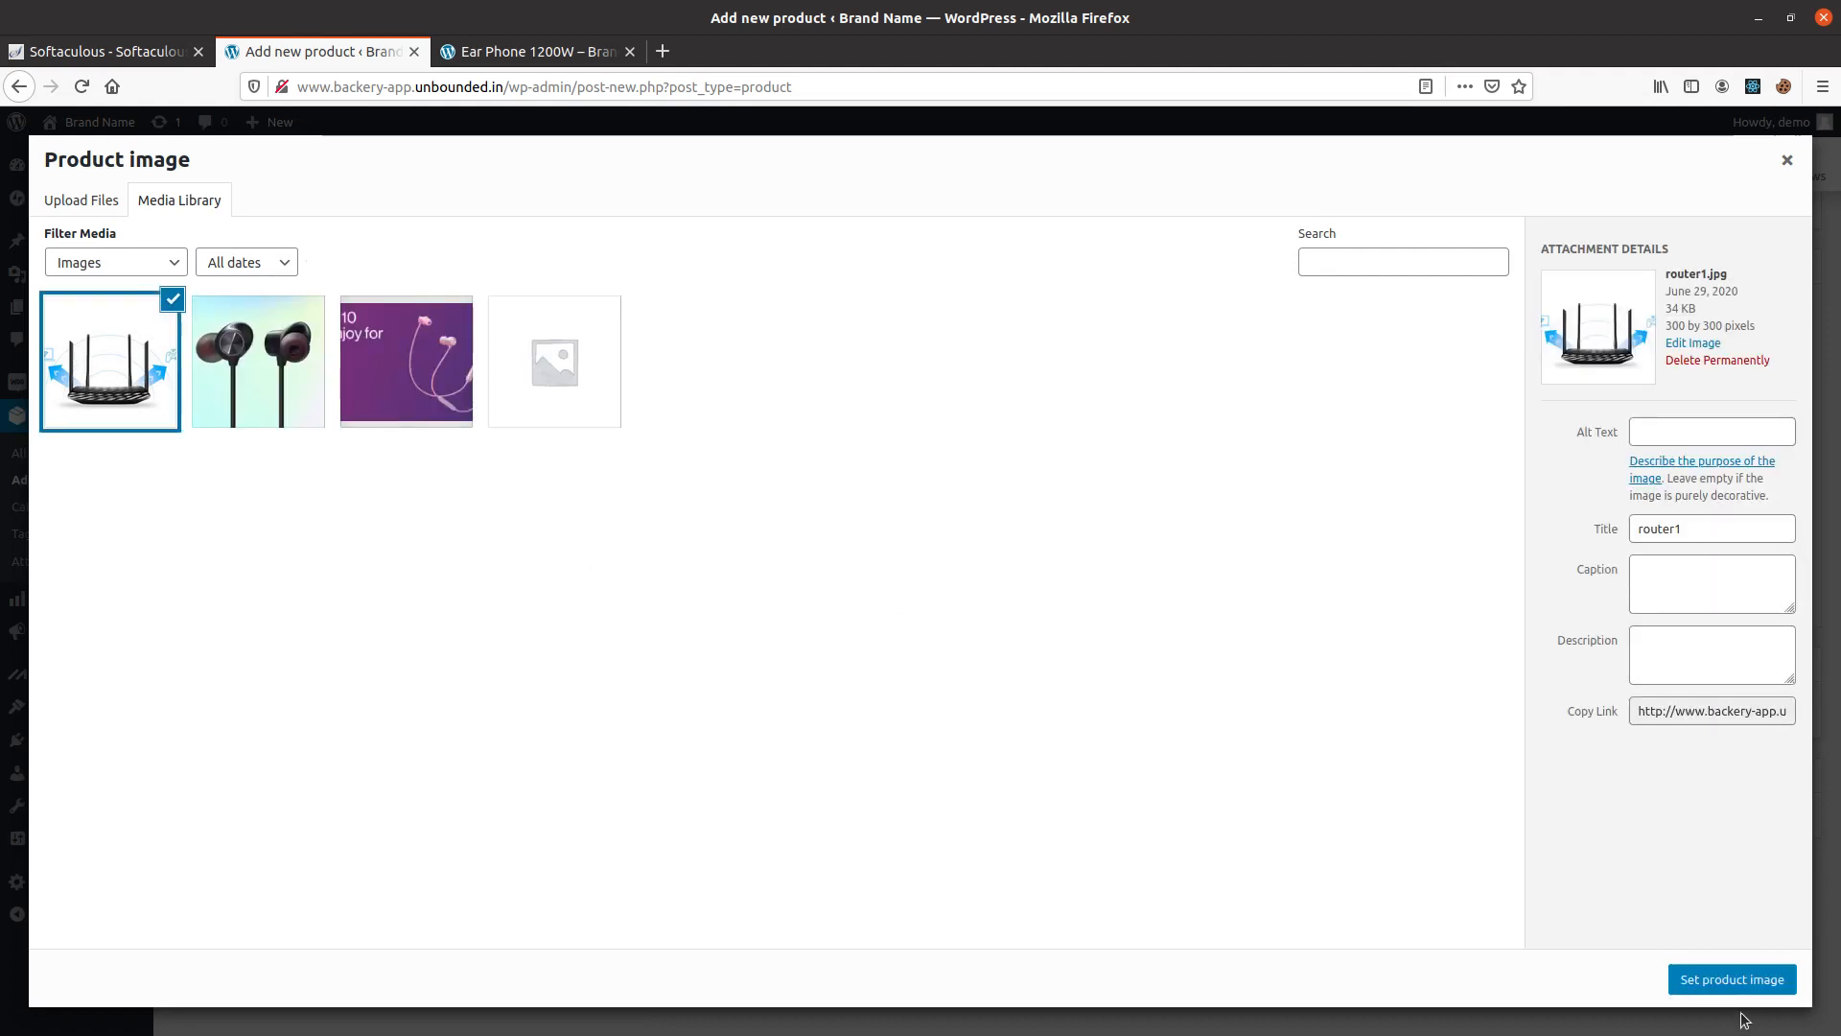
{"action": "left_click", "coordinate": [1724, 980]}
{"action": "left_click", "coordinate": [1611, 700]}
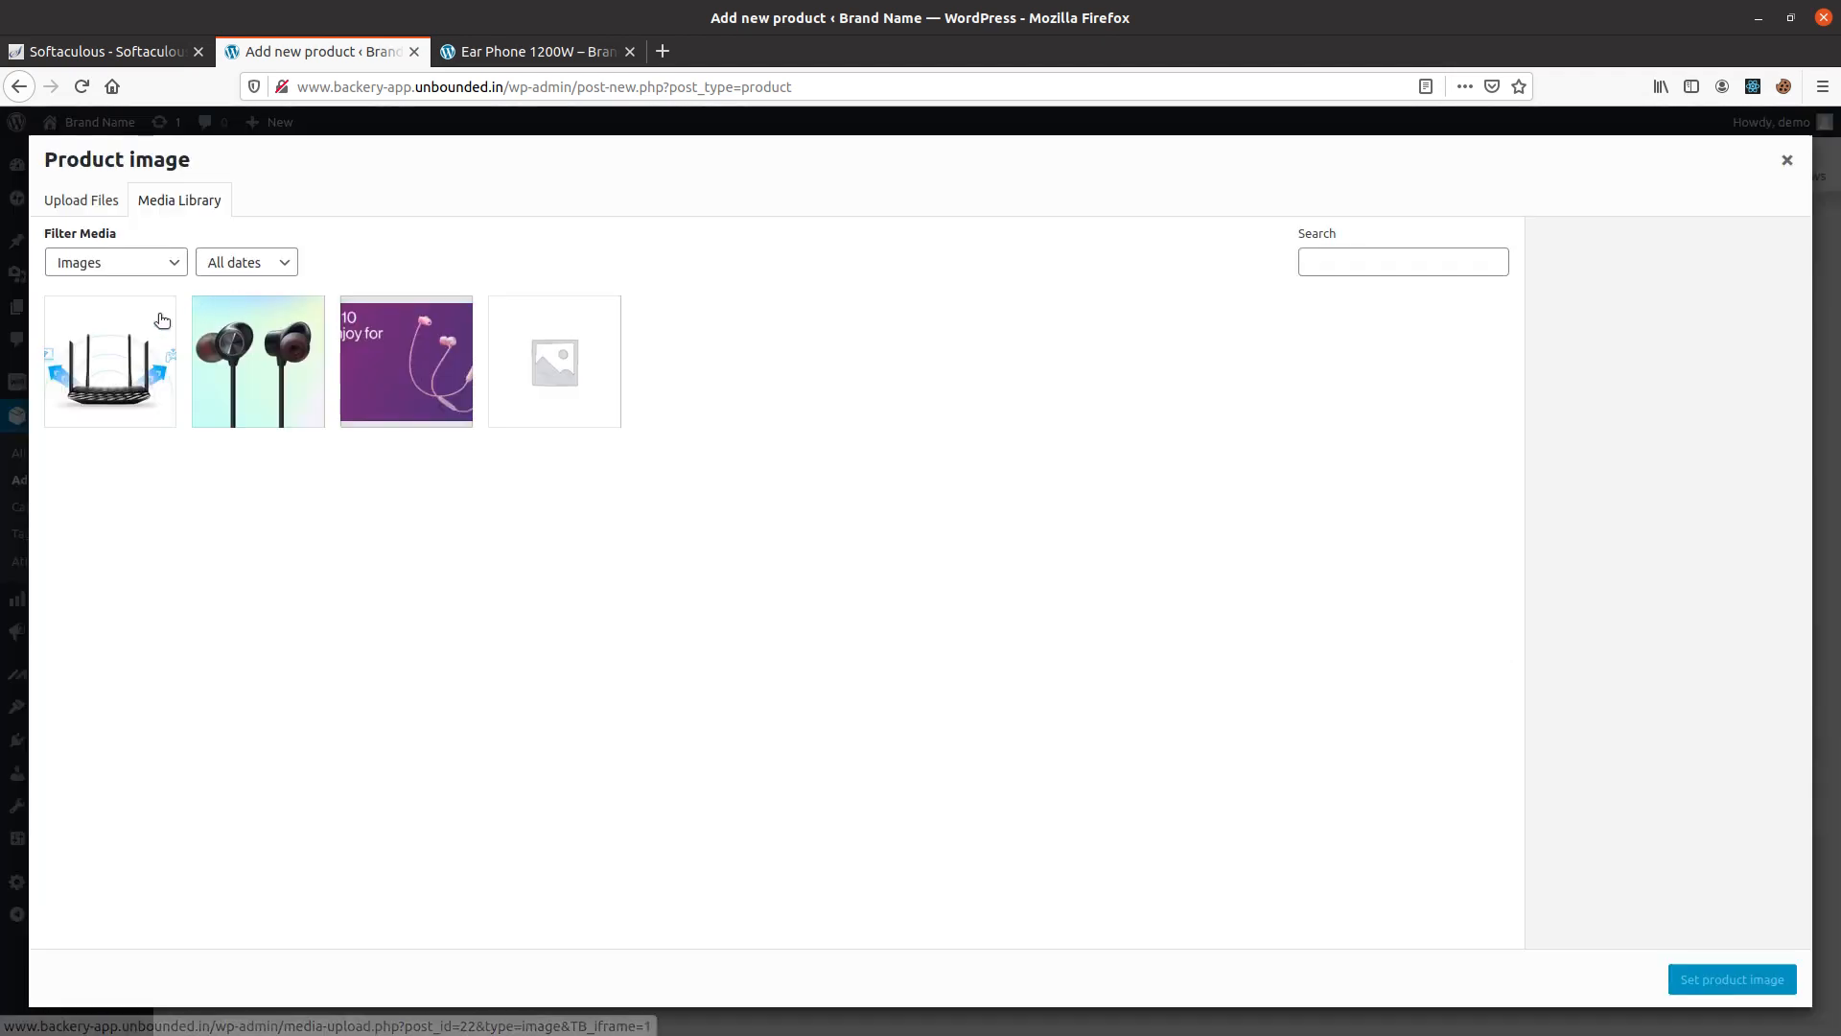
{"action": "left_click", "coordinate": [1737, 982]}
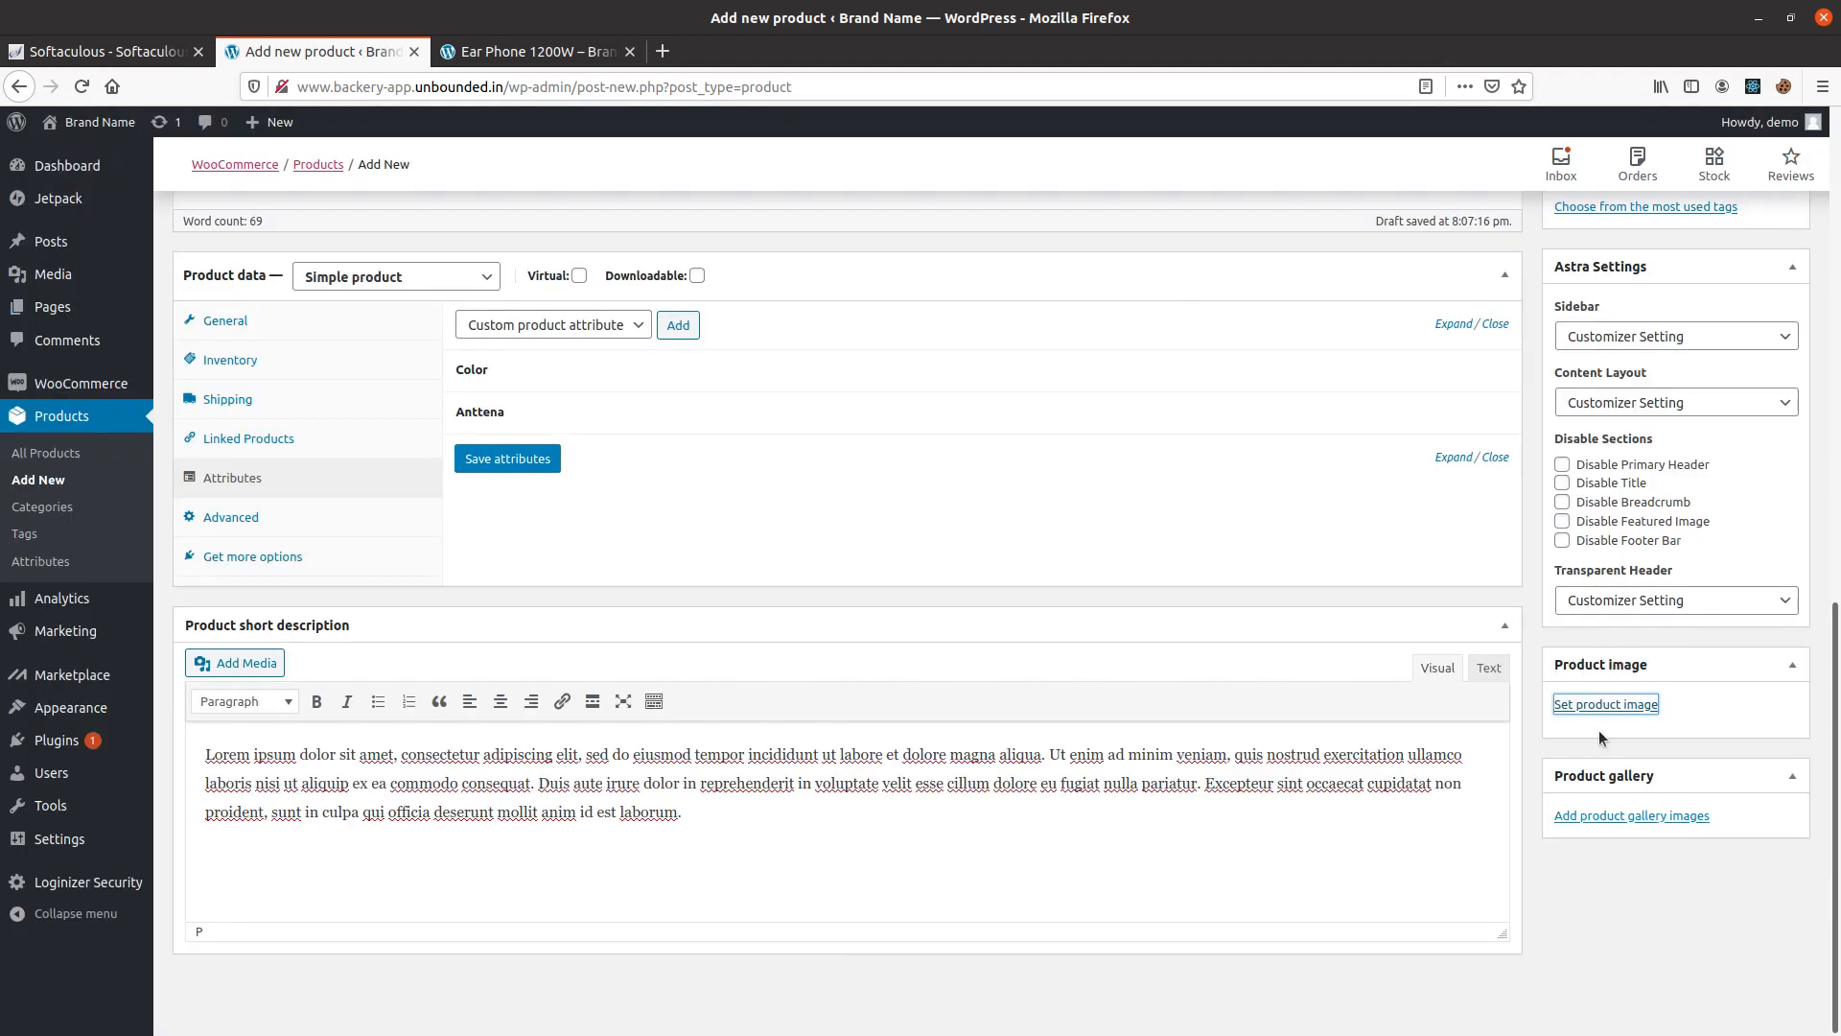
Assign the Router product to the Electronics category and publish it.
{"action": "scroll", "coordinate": [1545, 673], "scroll_direction": "up", "scroll_amount": 6}
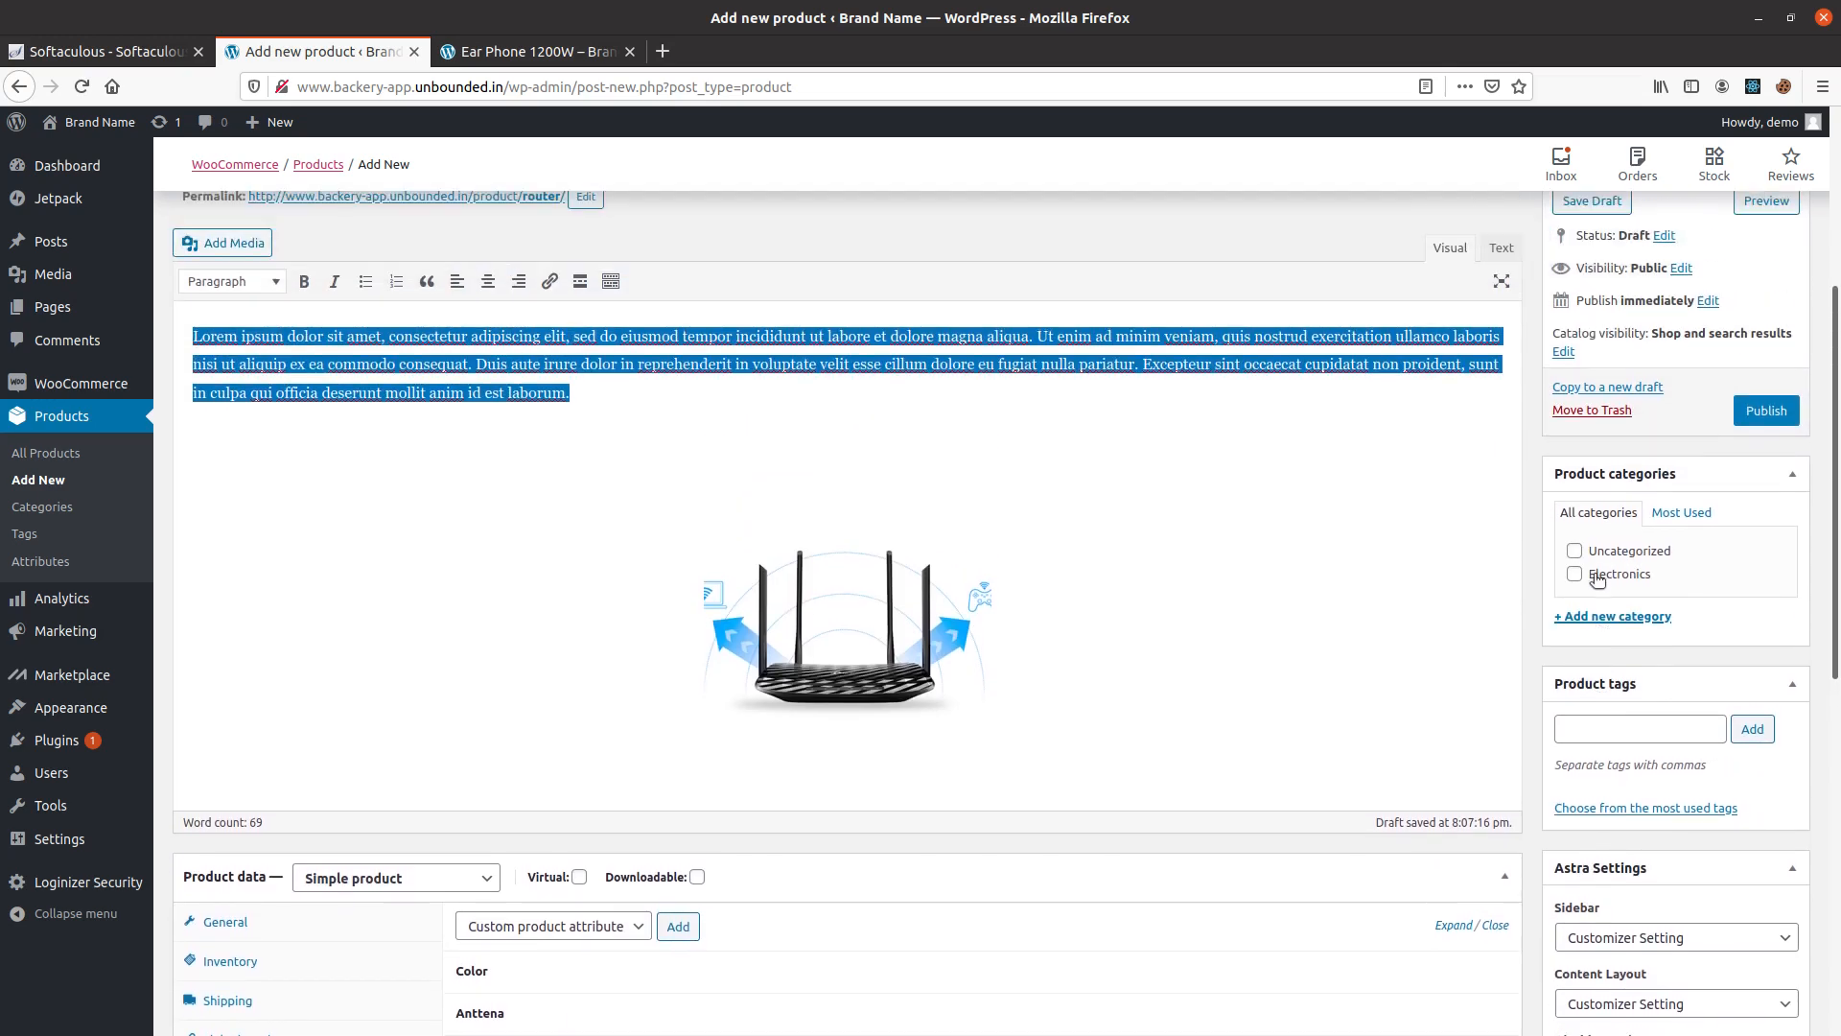
{"action": "left_click", "coordinate": [1575, 574]}
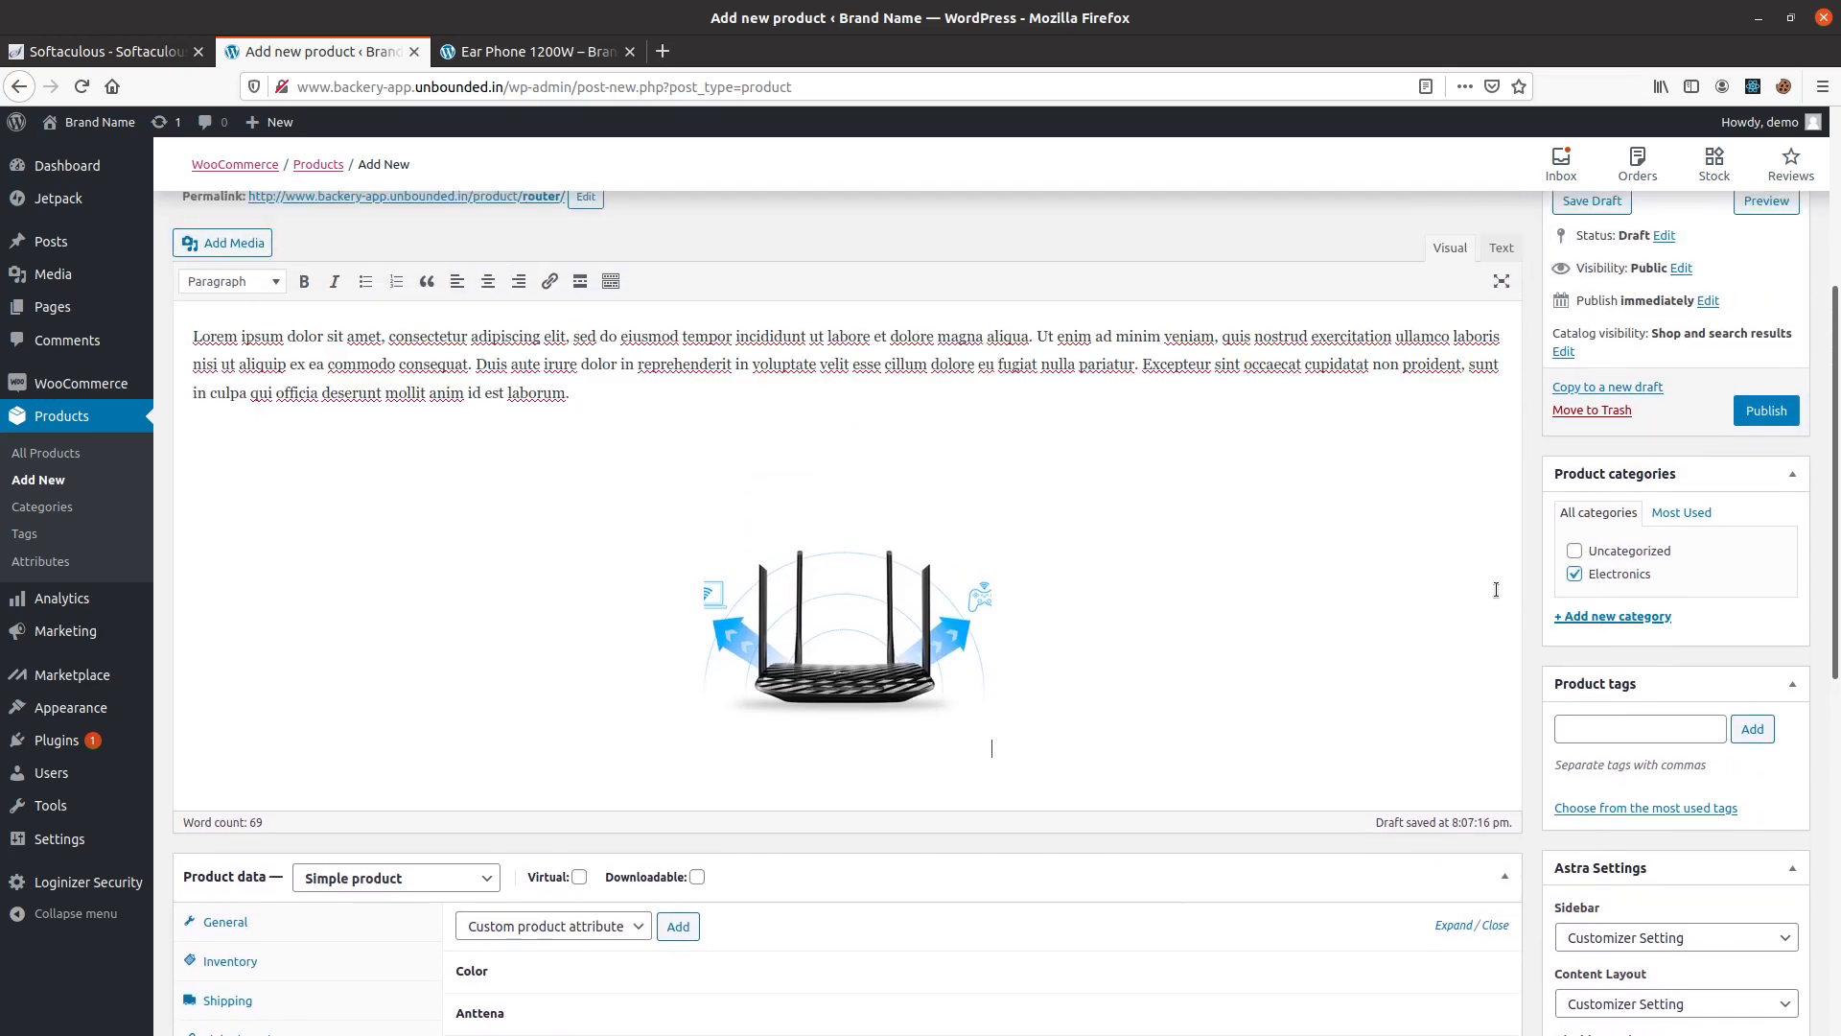
{"action": "scroll", "coordinate": [1791, 682], "scroll_direction": "up", "scroll_amount": 4}
{"action": "left_click", "coordinate": [1766, 797]}
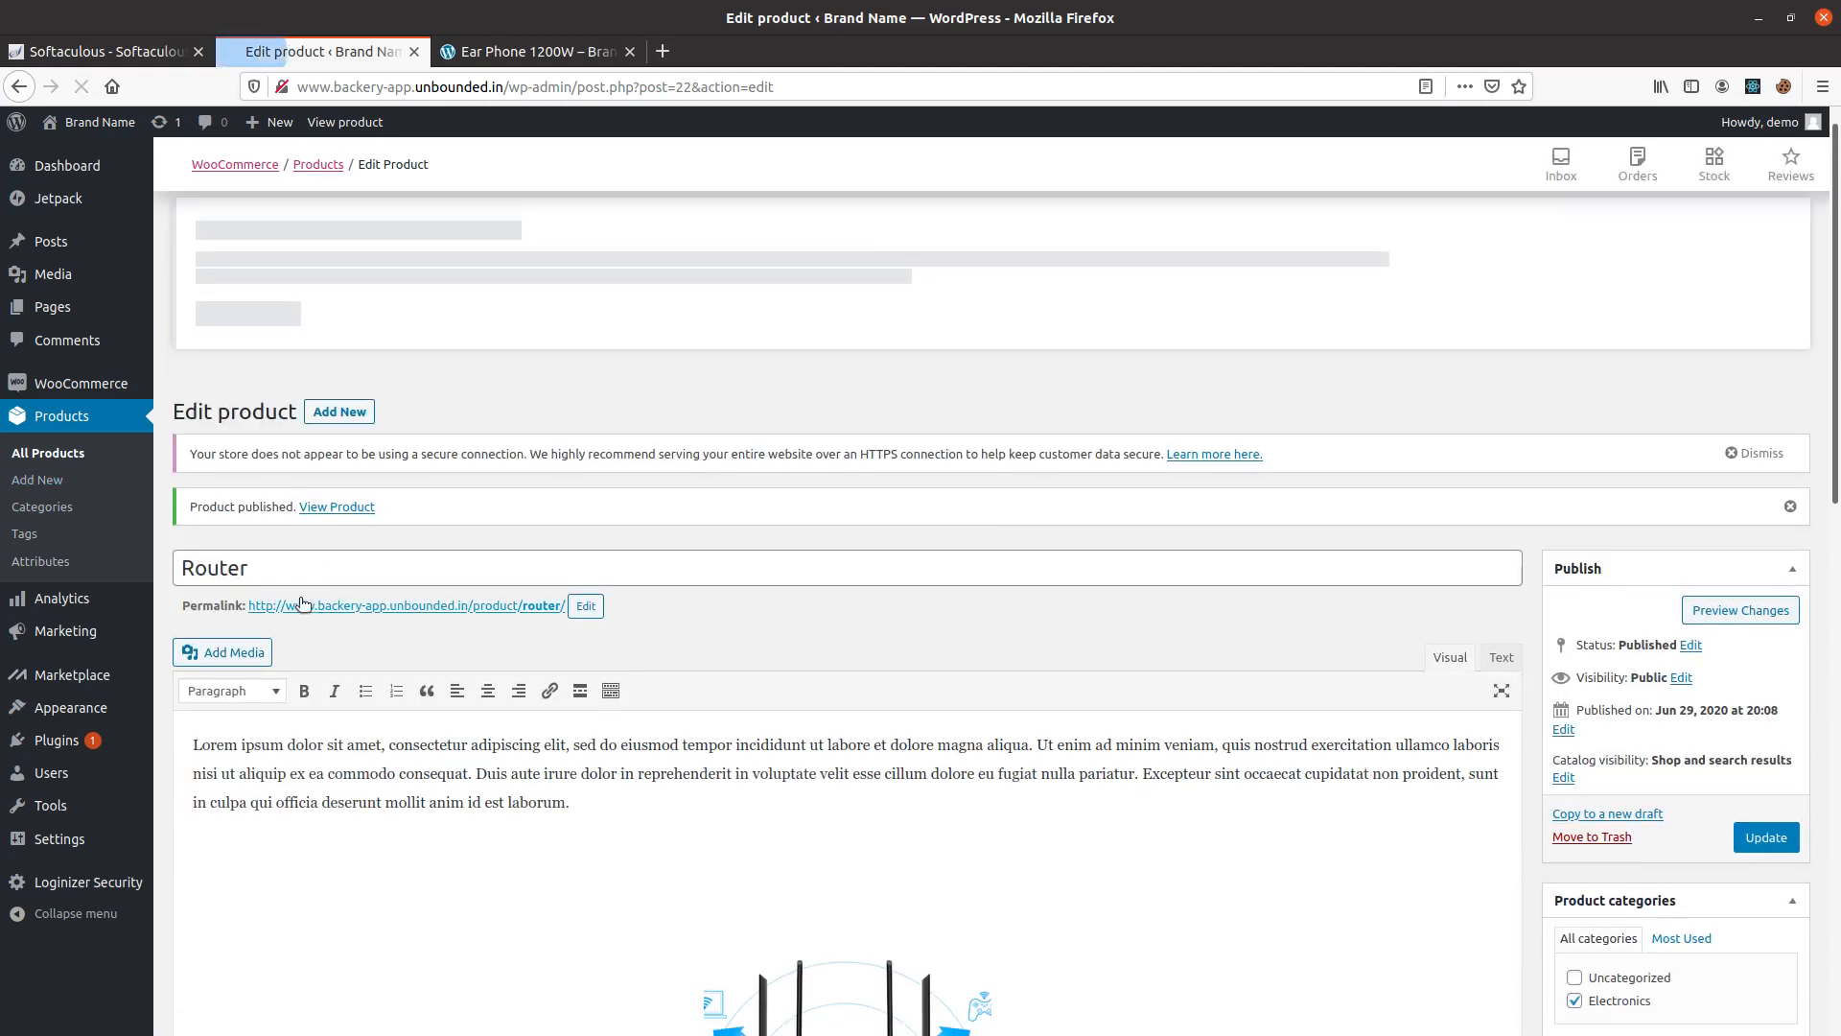
Start a new product named Ear buds and paste the copied Lorem ipsum paragraph as its description.
{"action": "left_click", "coordinate": [342, 415]}
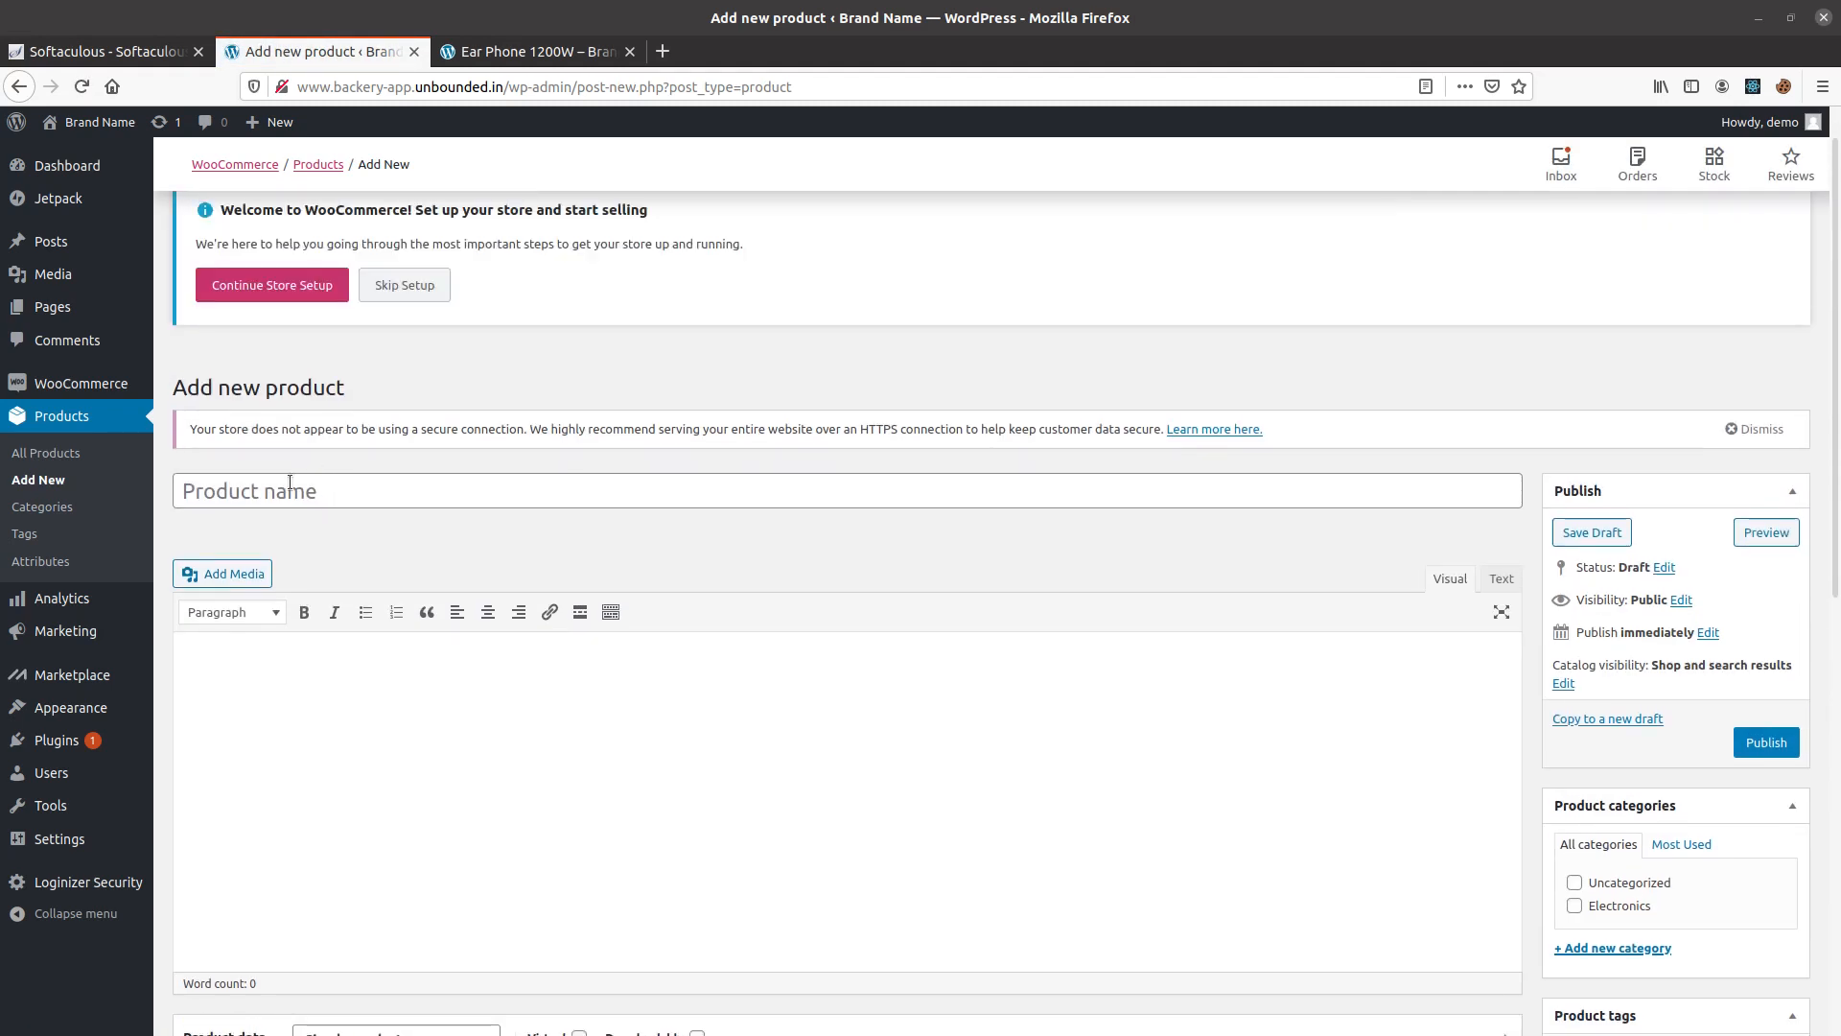
{"action": "left_click", "coordinate": [288, 489]}
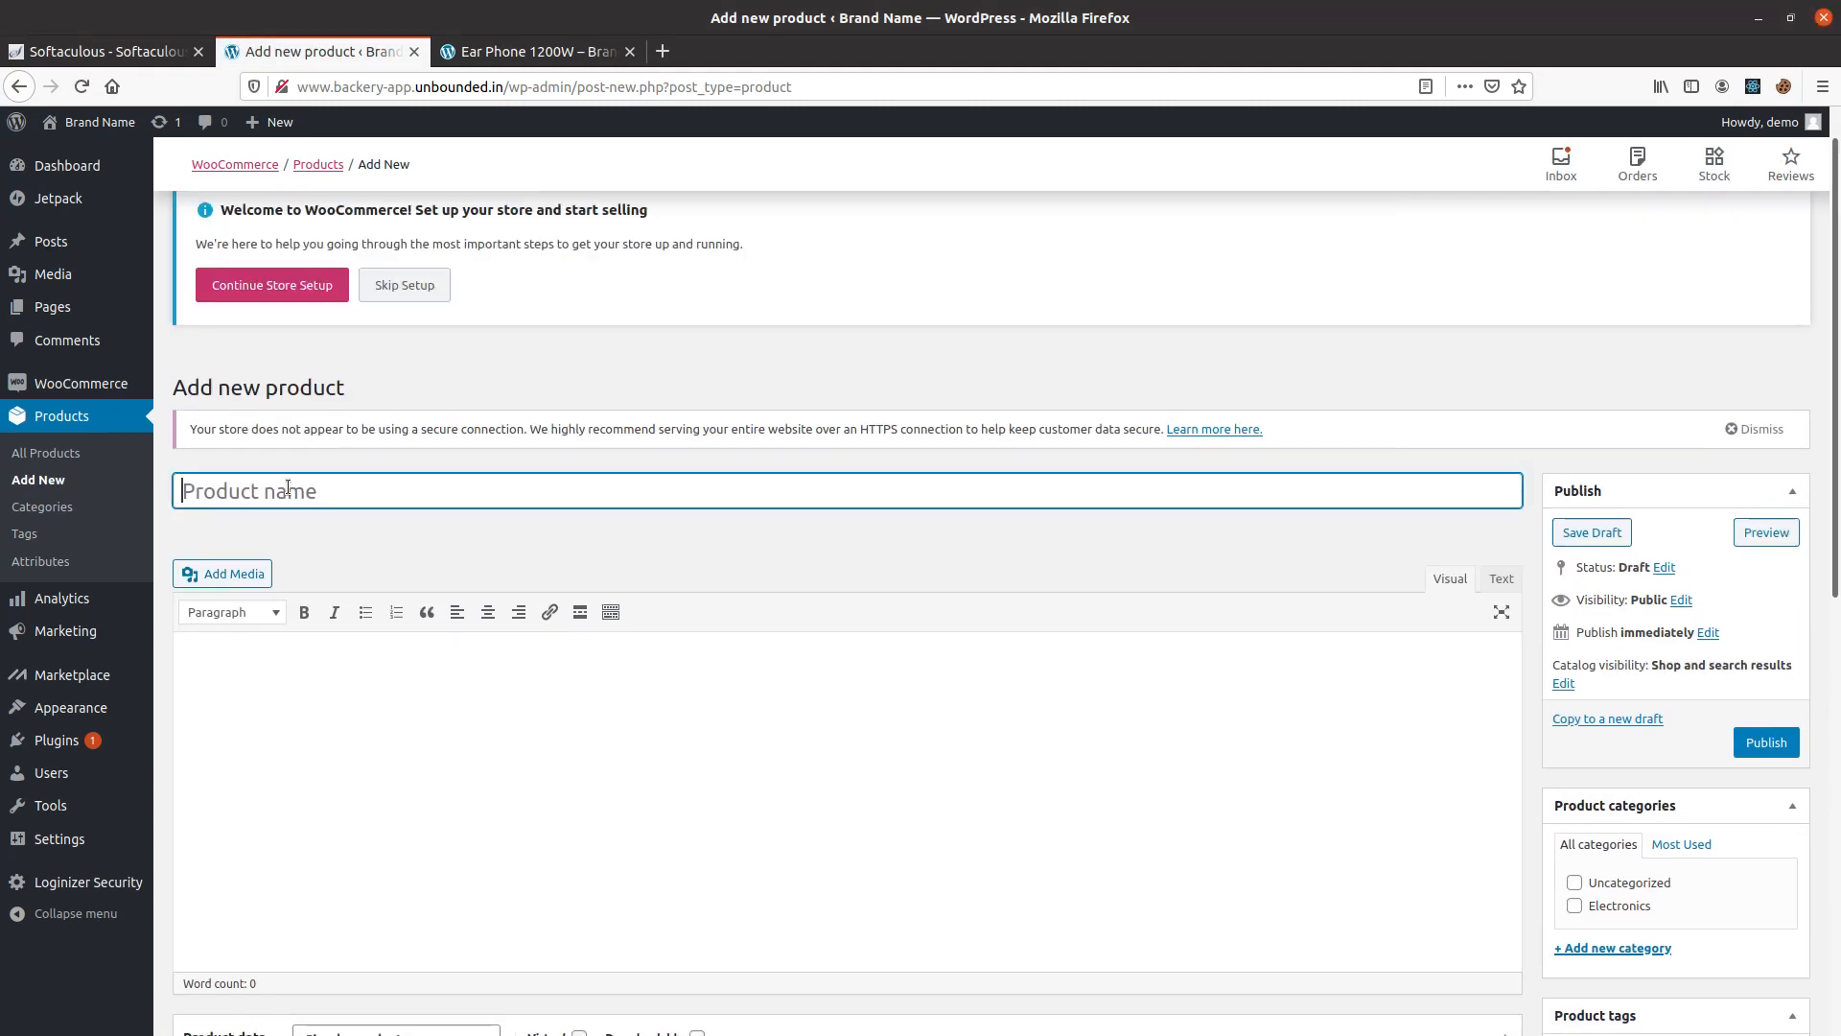
{"action": "type", "text": "Ear buds"}
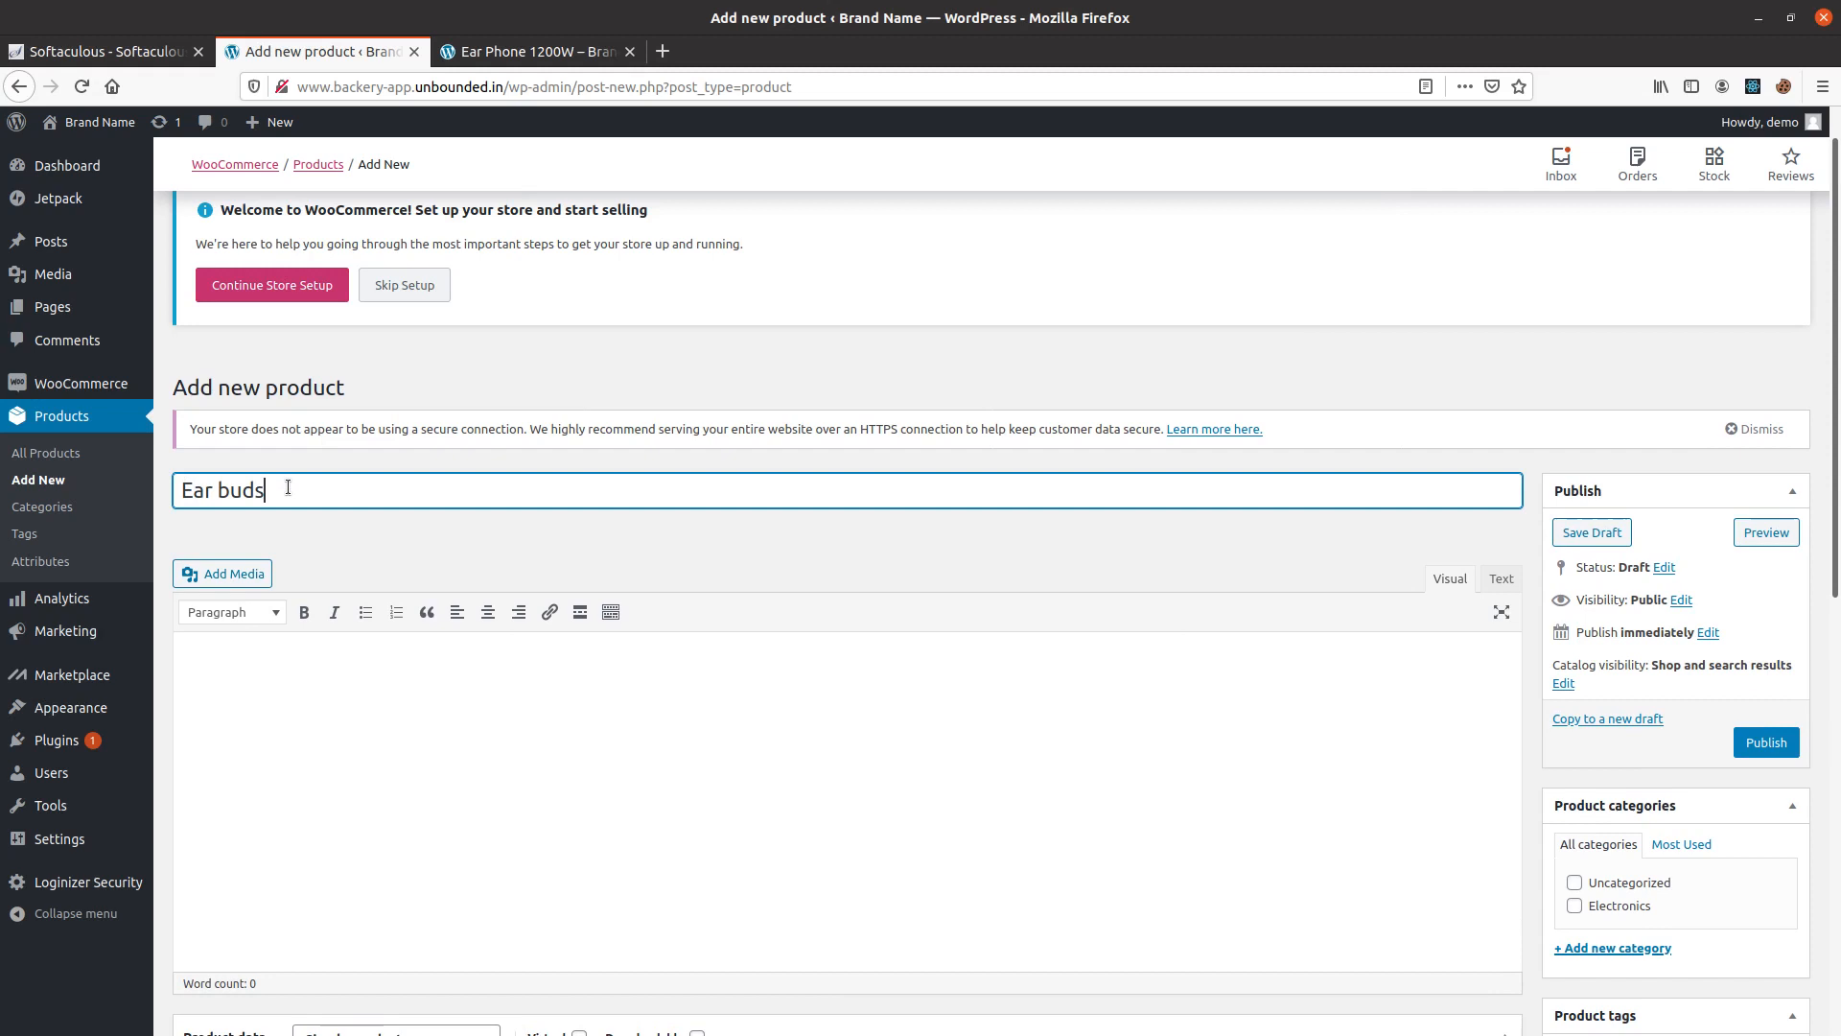
{"action": "left_click", "coordinate": [353, 657]}
{"action": "key", "text": "ctrl+v"}
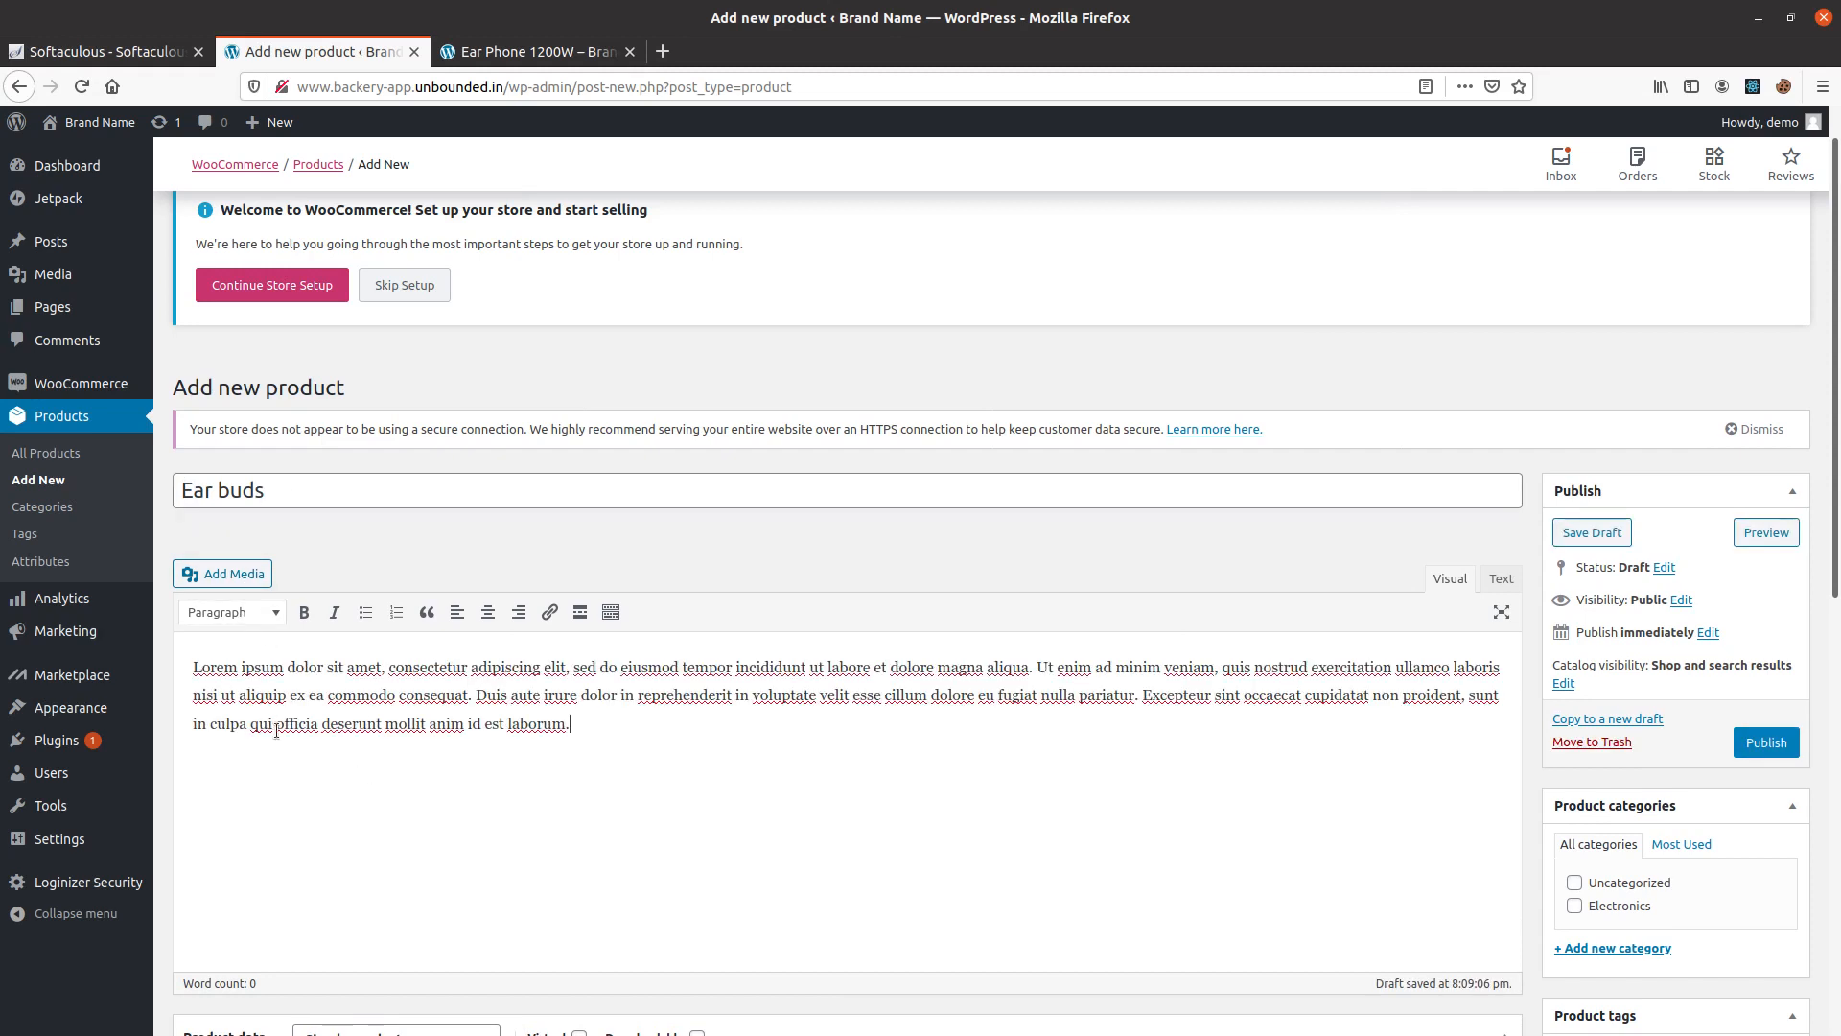
{"action": "key", "text": "Return"}
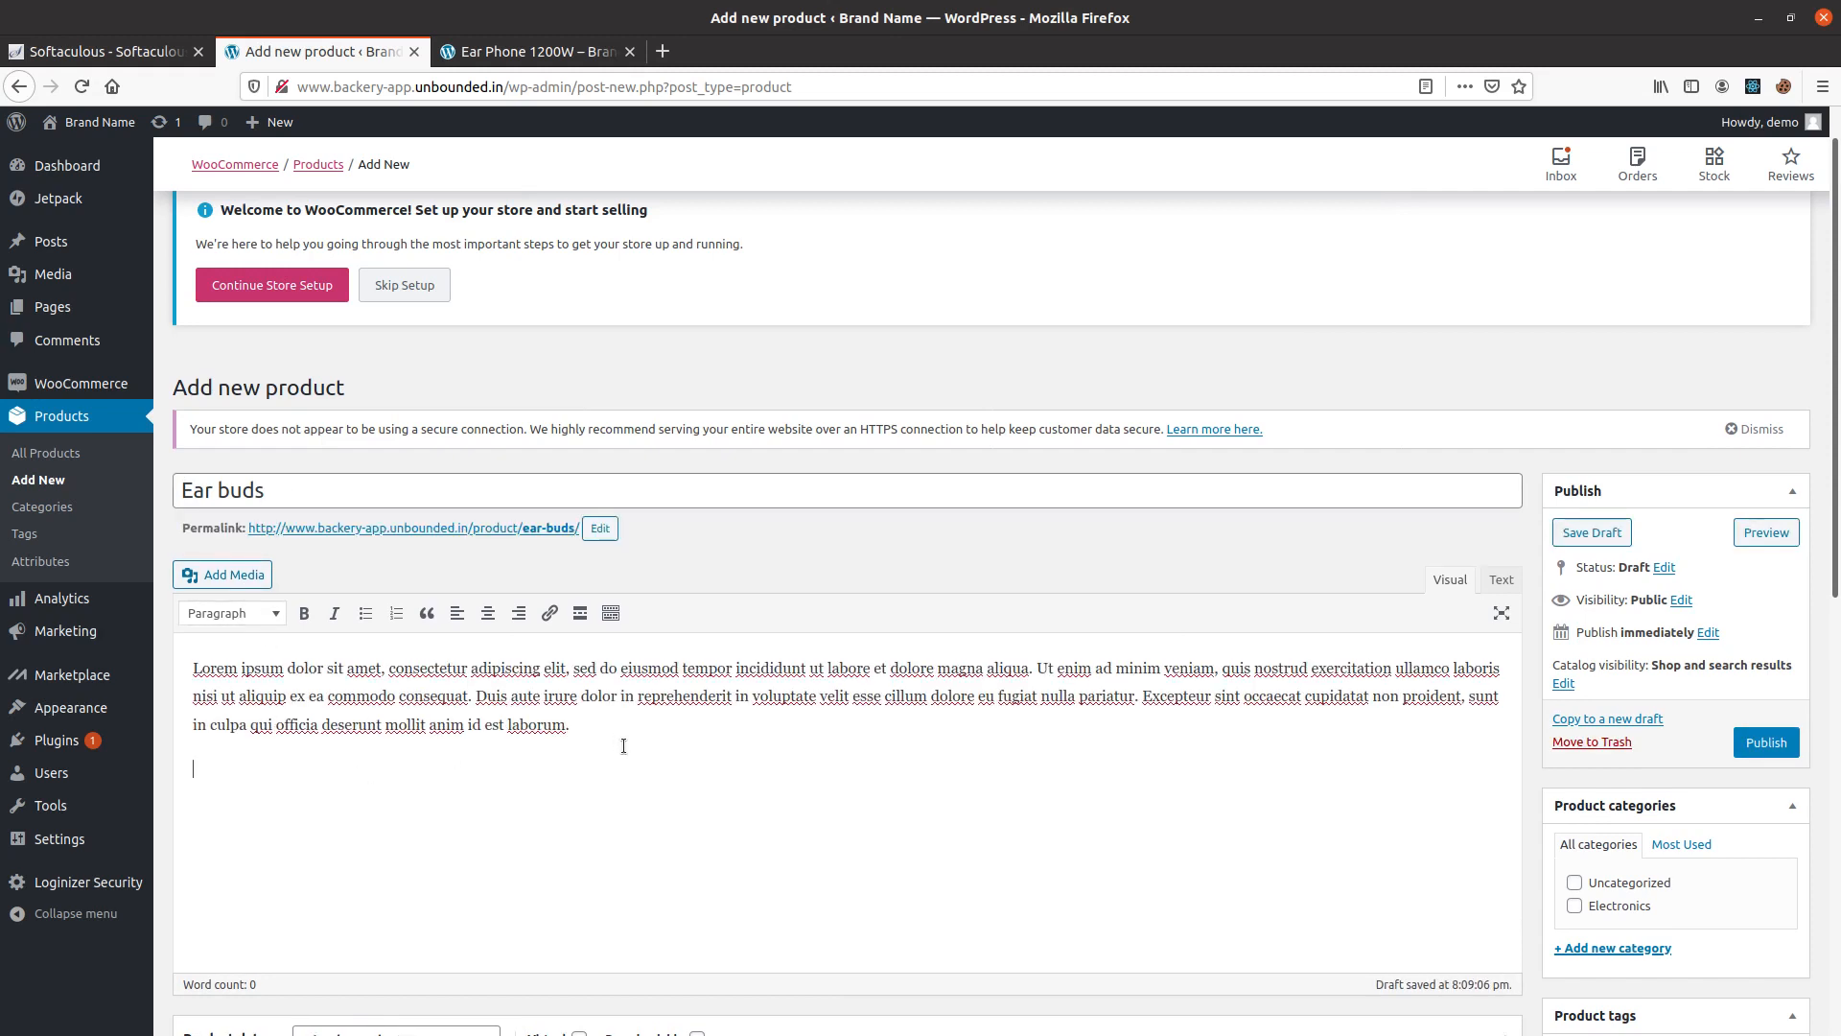
Upload earphone-1-2.jpg.jpg from the Pictures folder as media for the Ear buds description.
{"action": "left_click", "coordinate": [219, 572]}
{"action": "left_click", "coordinate": [286, 201]}
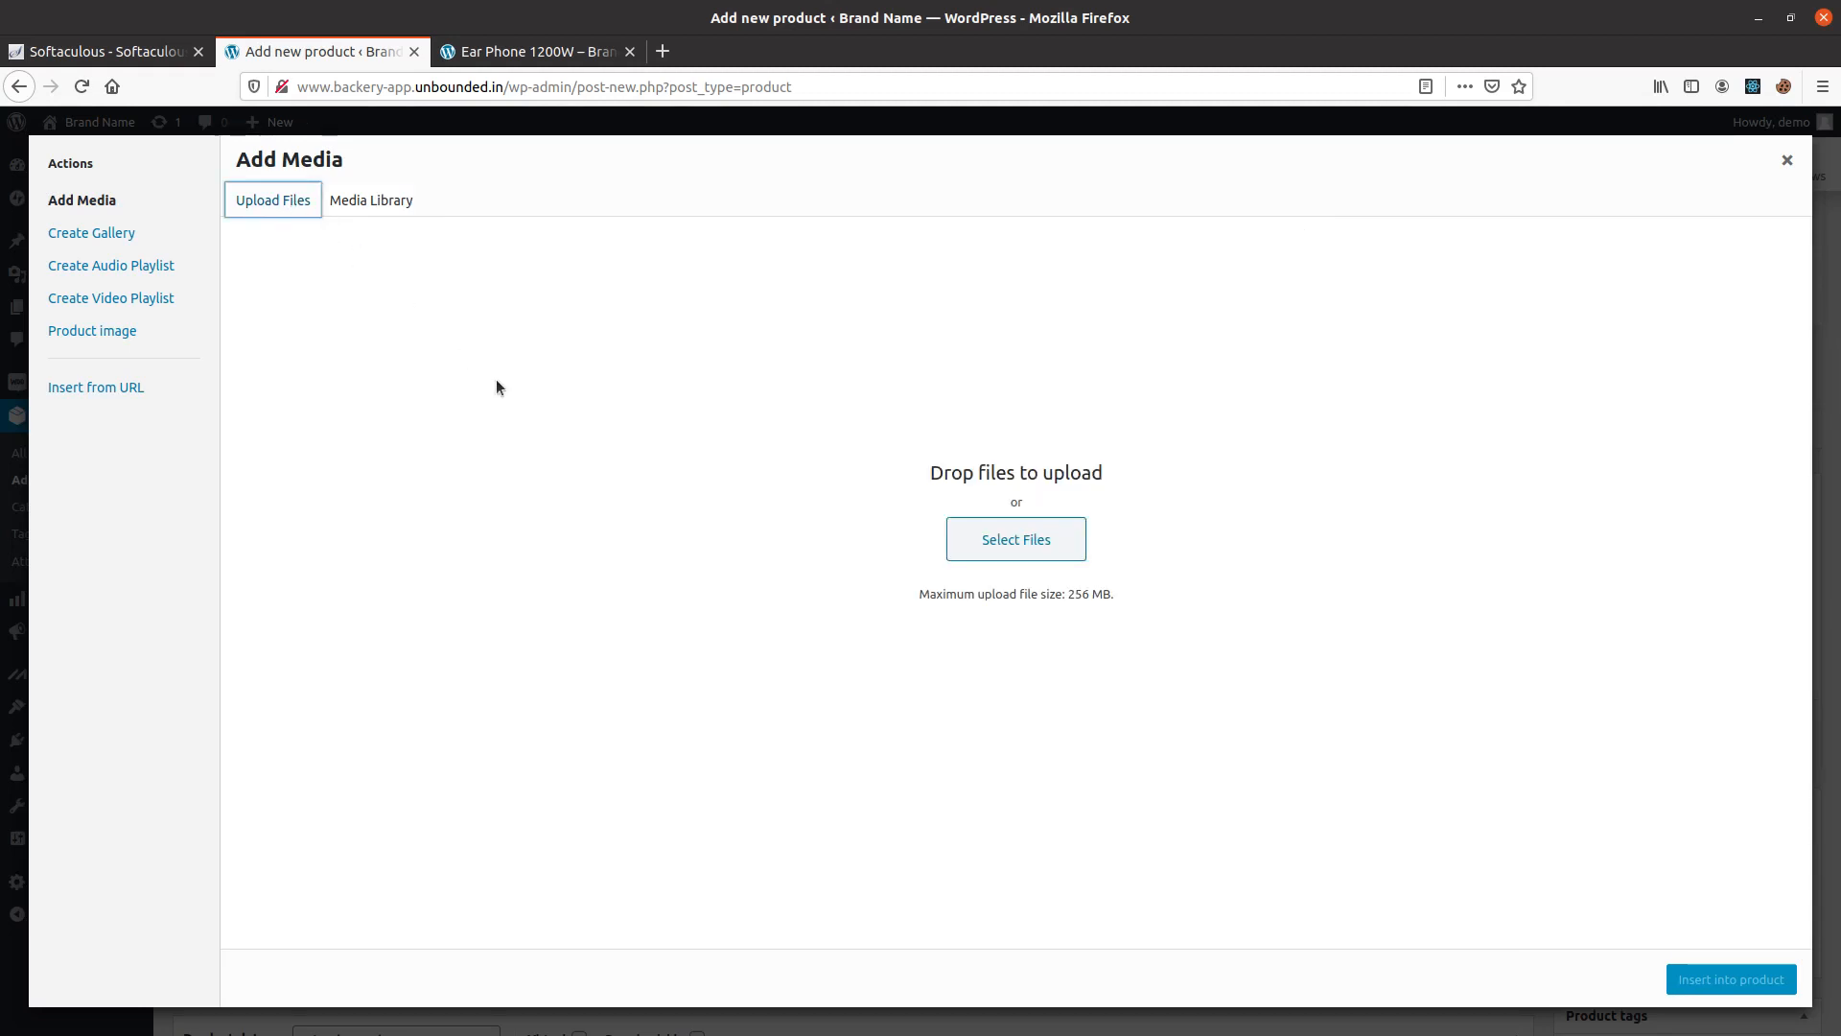
{"action": "left_click", "coordinate": [1060, 544]}
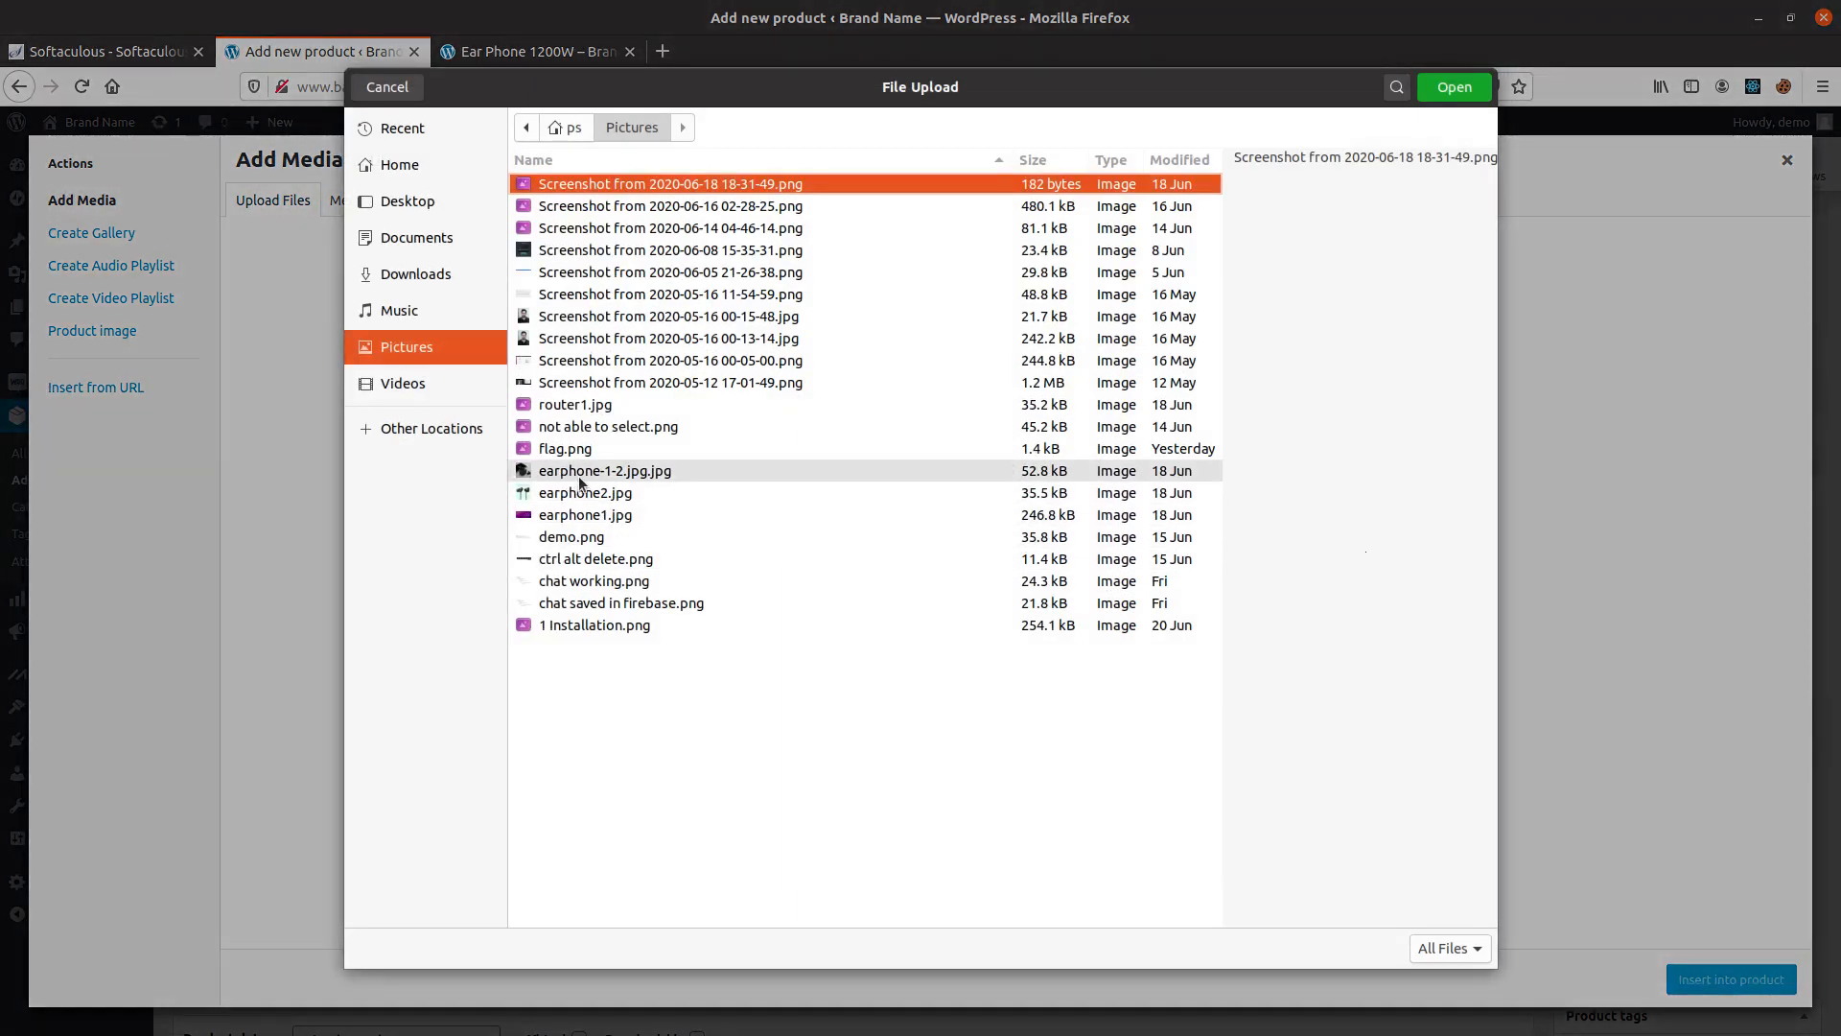
{"action": "left_click", "coordinate": [562, 478]}
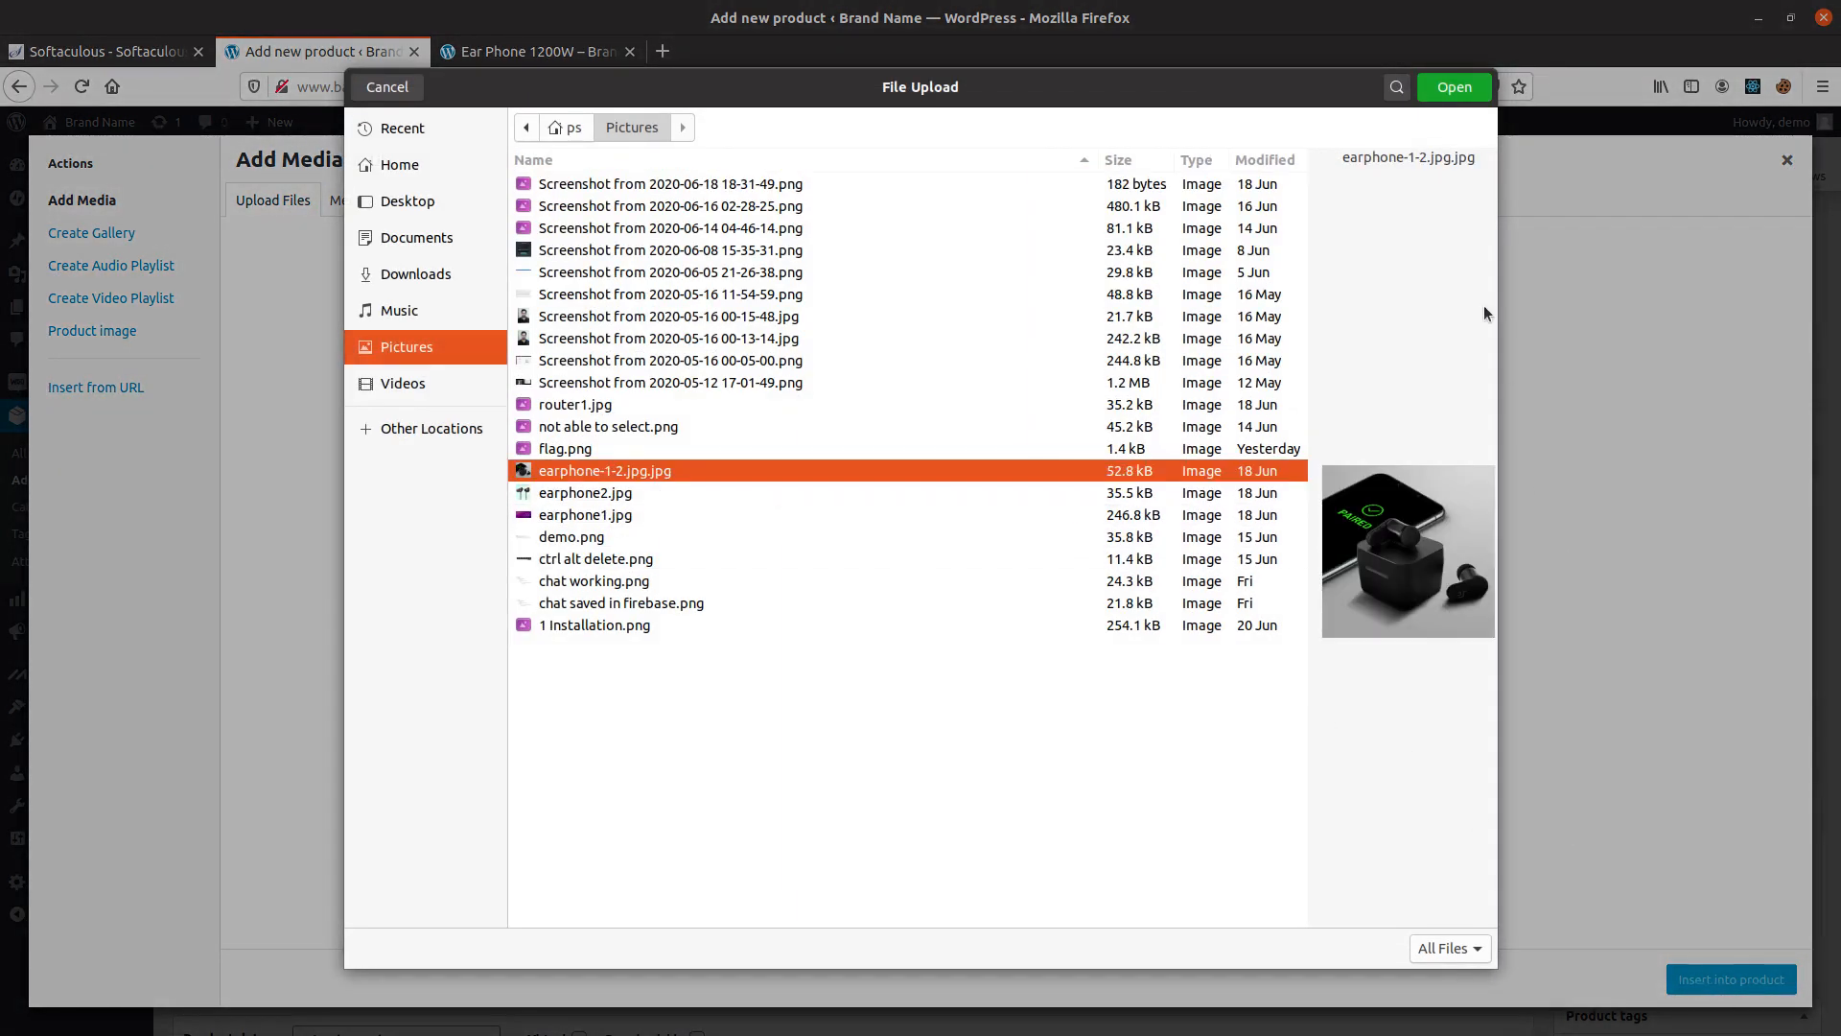
{"action": "left_click", "coordinate": [1452, 88]}
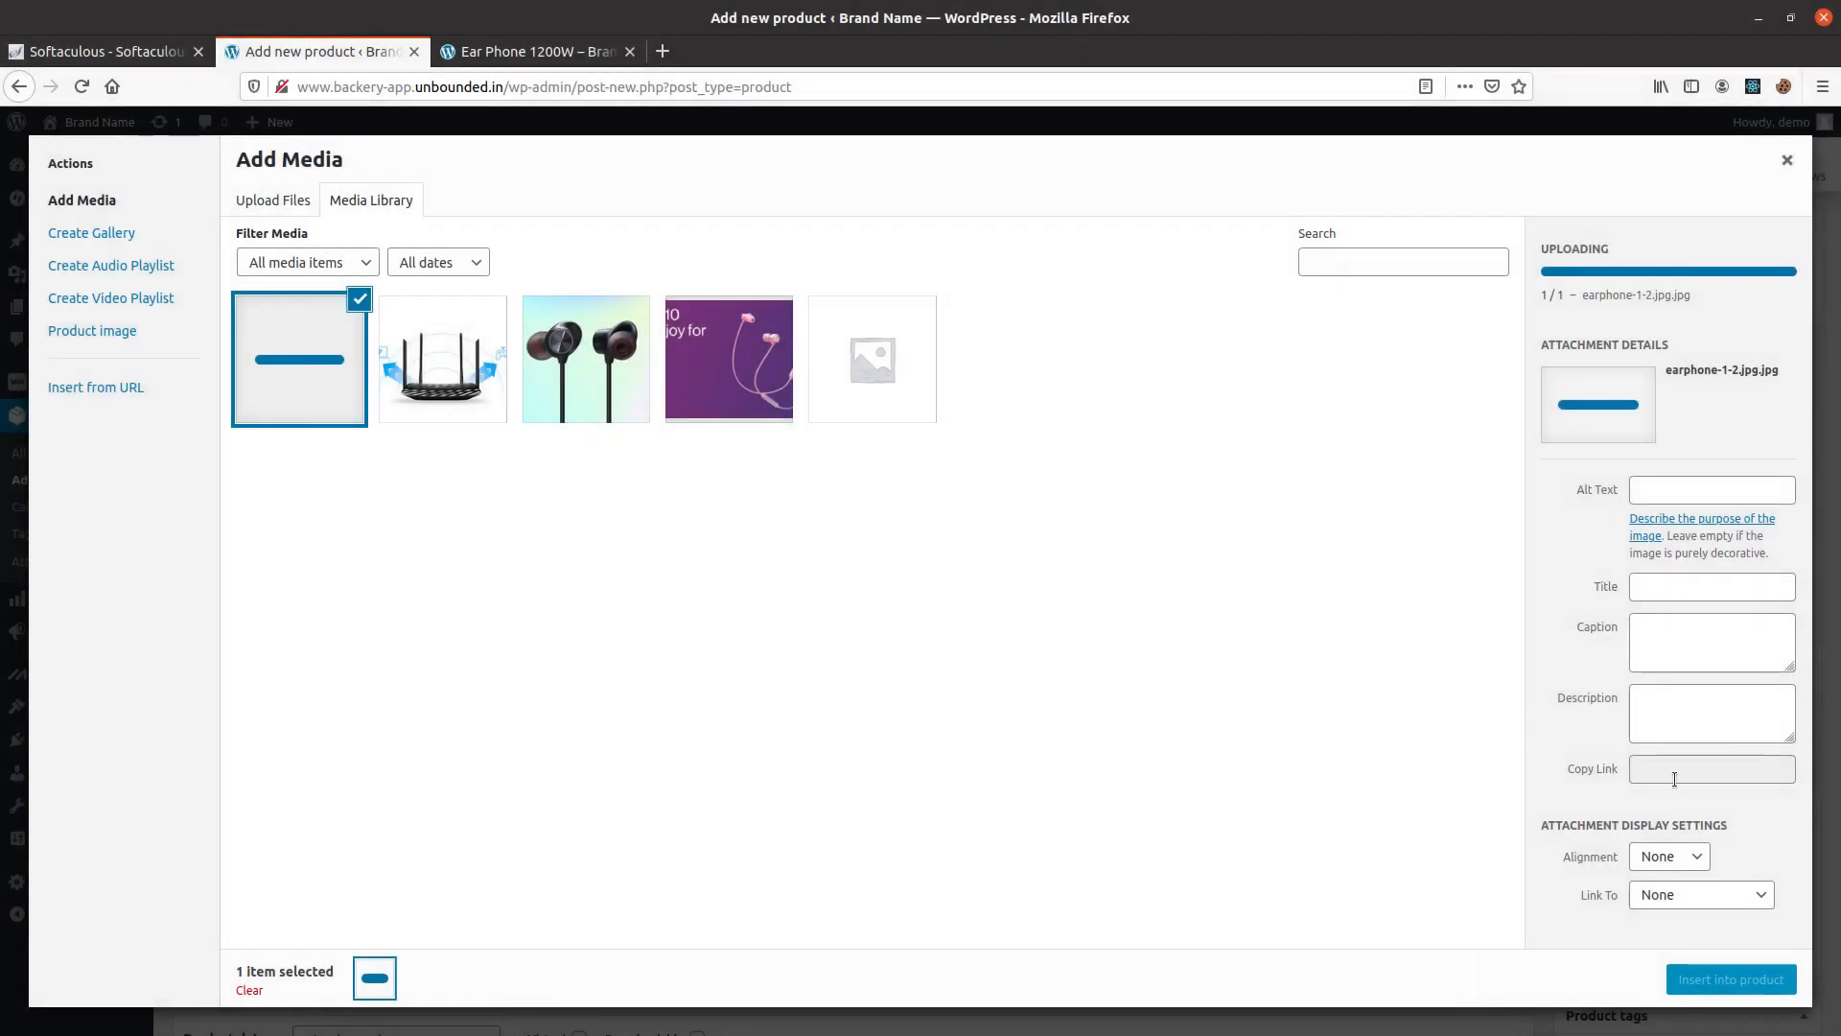
Insert the uploaded earbuds image into the description at Full Size – 300 × 300 and center it.
{"action": "left_click", "coordinate": [1716, 865]}
{"action": "left_click", "coordinate": [1545, 786]}
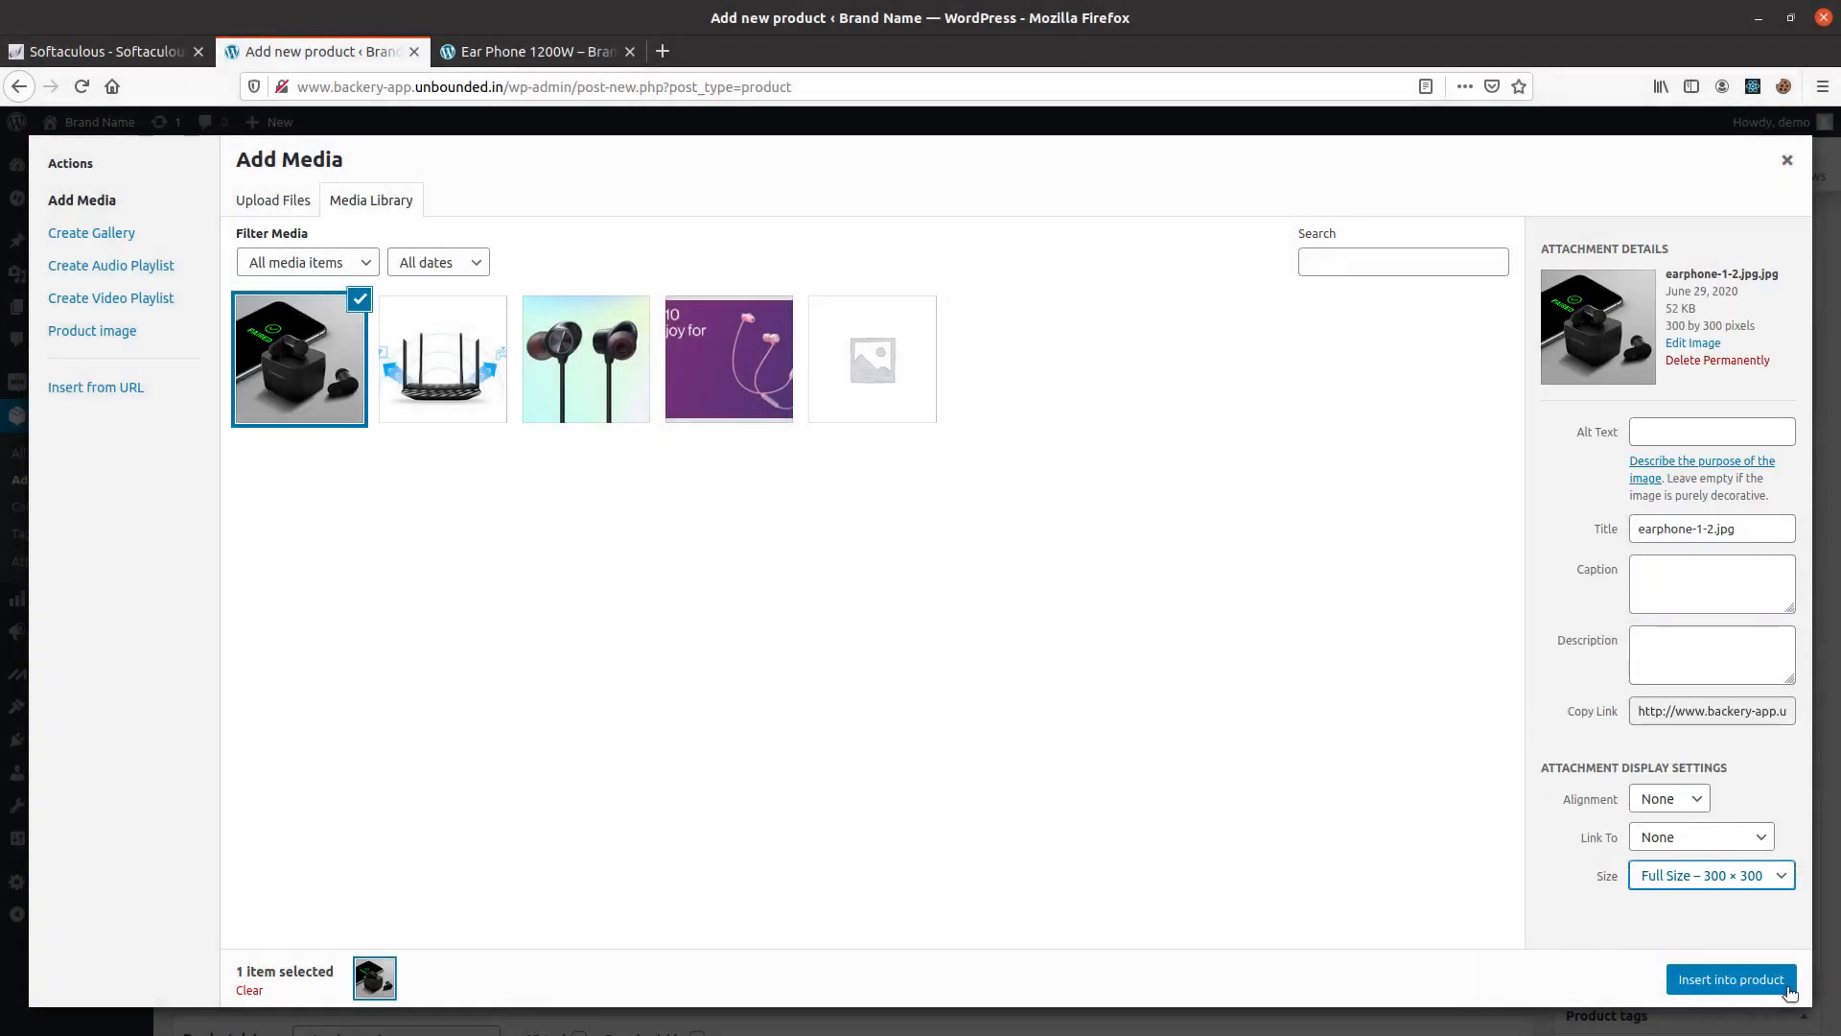
{"action": "left_click", "coordinate": [1731, 979]}
{"action": "scroll", "coordinate": [498, 888], "scroll_direction": "down", "scroll_amount": 3}
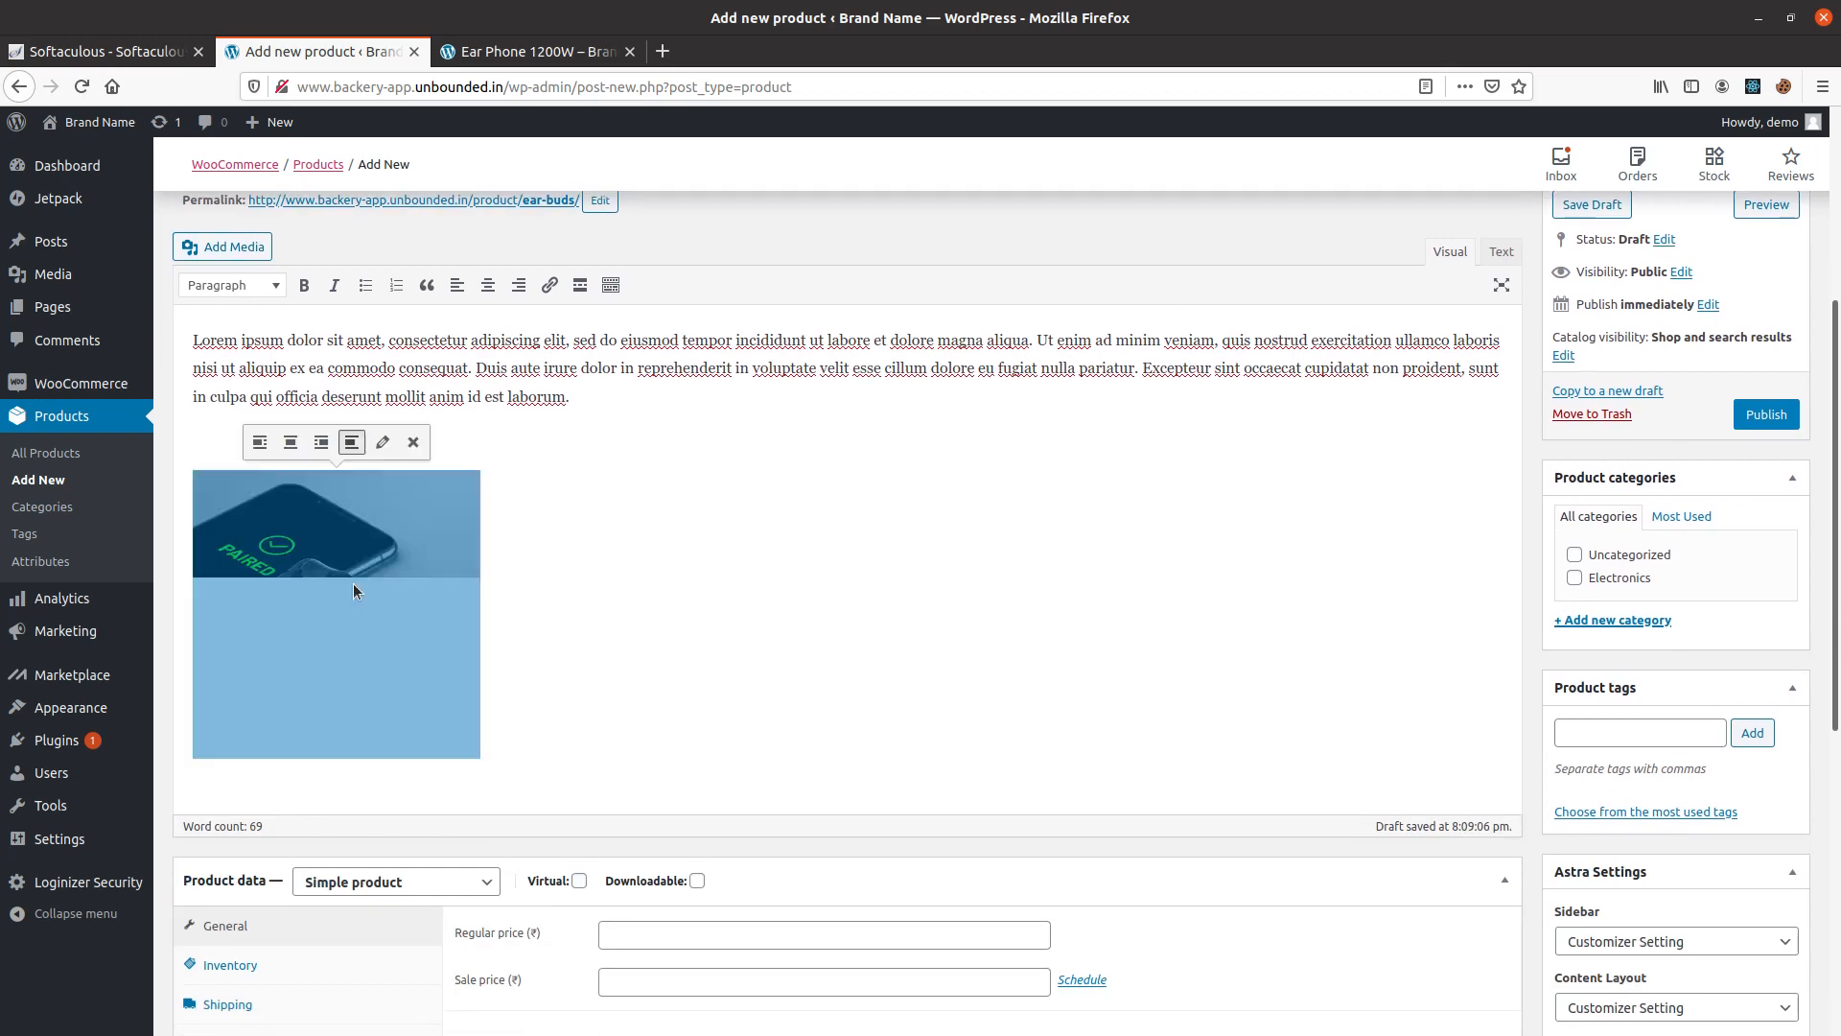
{"action": "left_click", "coordinate": [501, 287]}
Set the Ear buds' regular price to 6000 and sale price to 4999.
{"action": "scroll", "coordinate": [792, 619], "scroll_direction": "down", "scroll_amount": 6}
{"action": "left_click", "coordinate": [650, 328]}
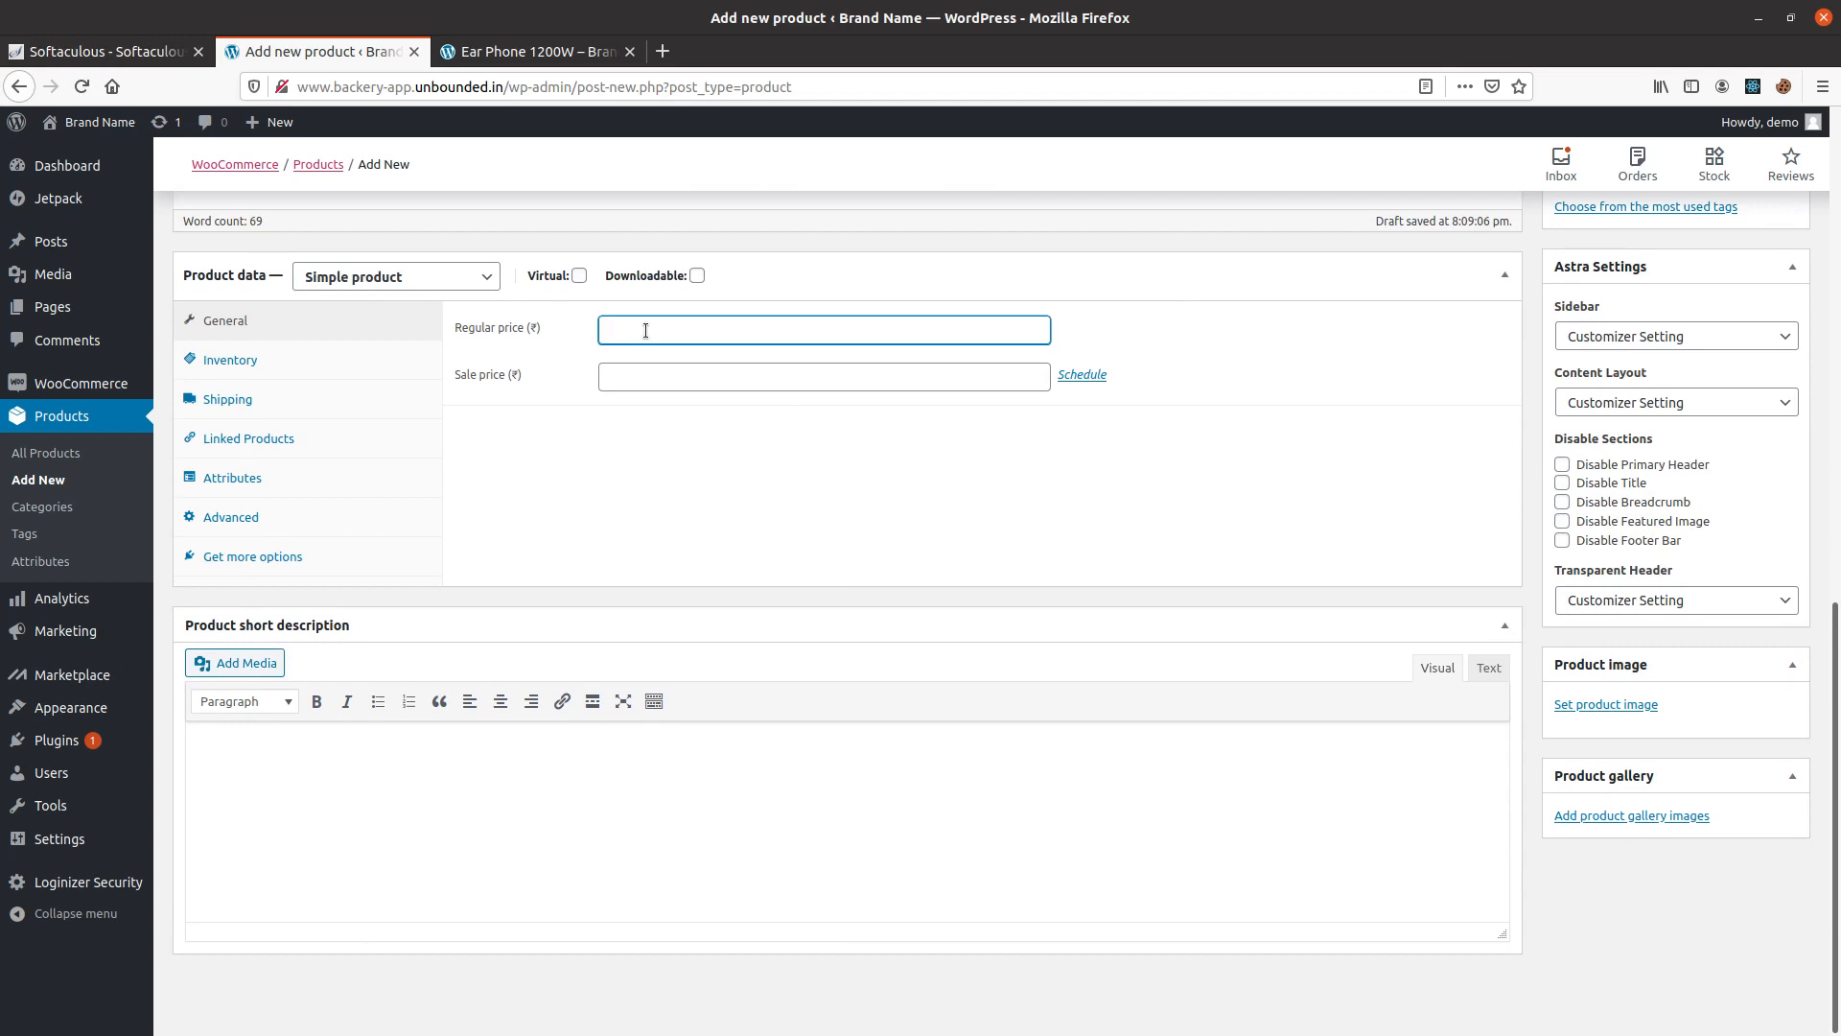
{"action": "left_click", "coordinate": [684, 382]}
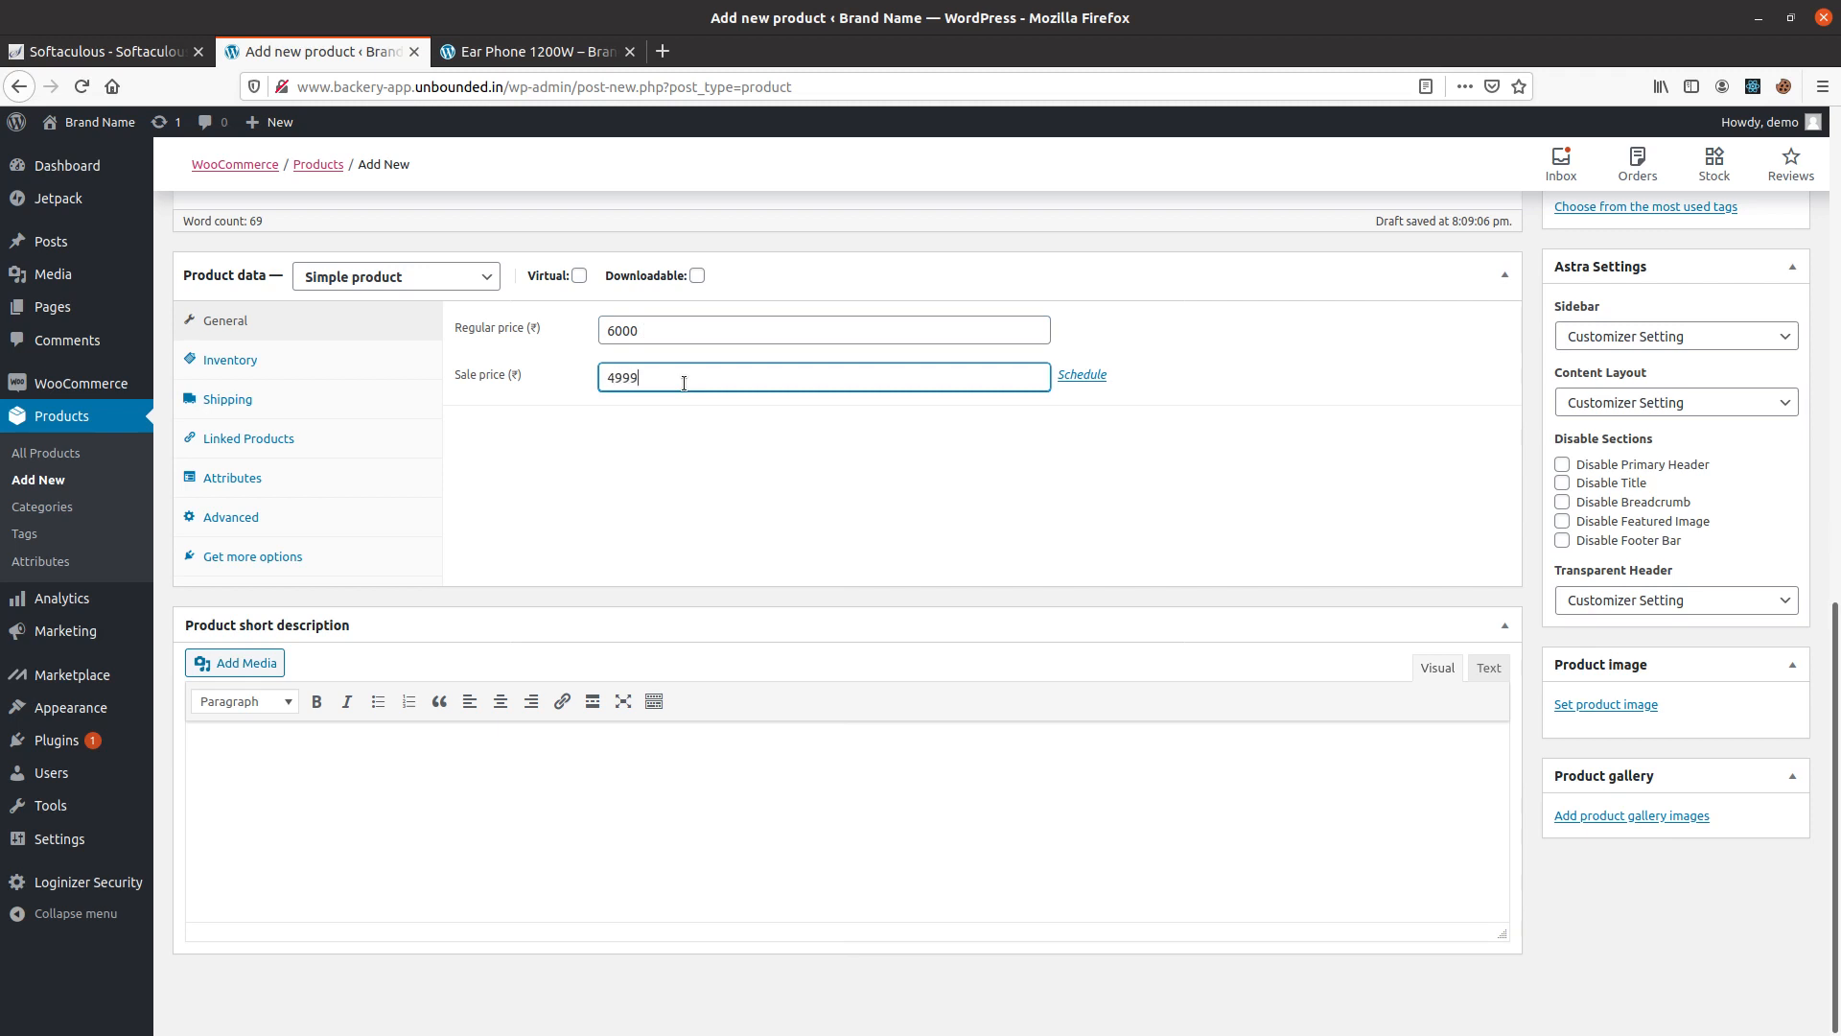
{"action": "left_click", "coordinate": [263, 360]}
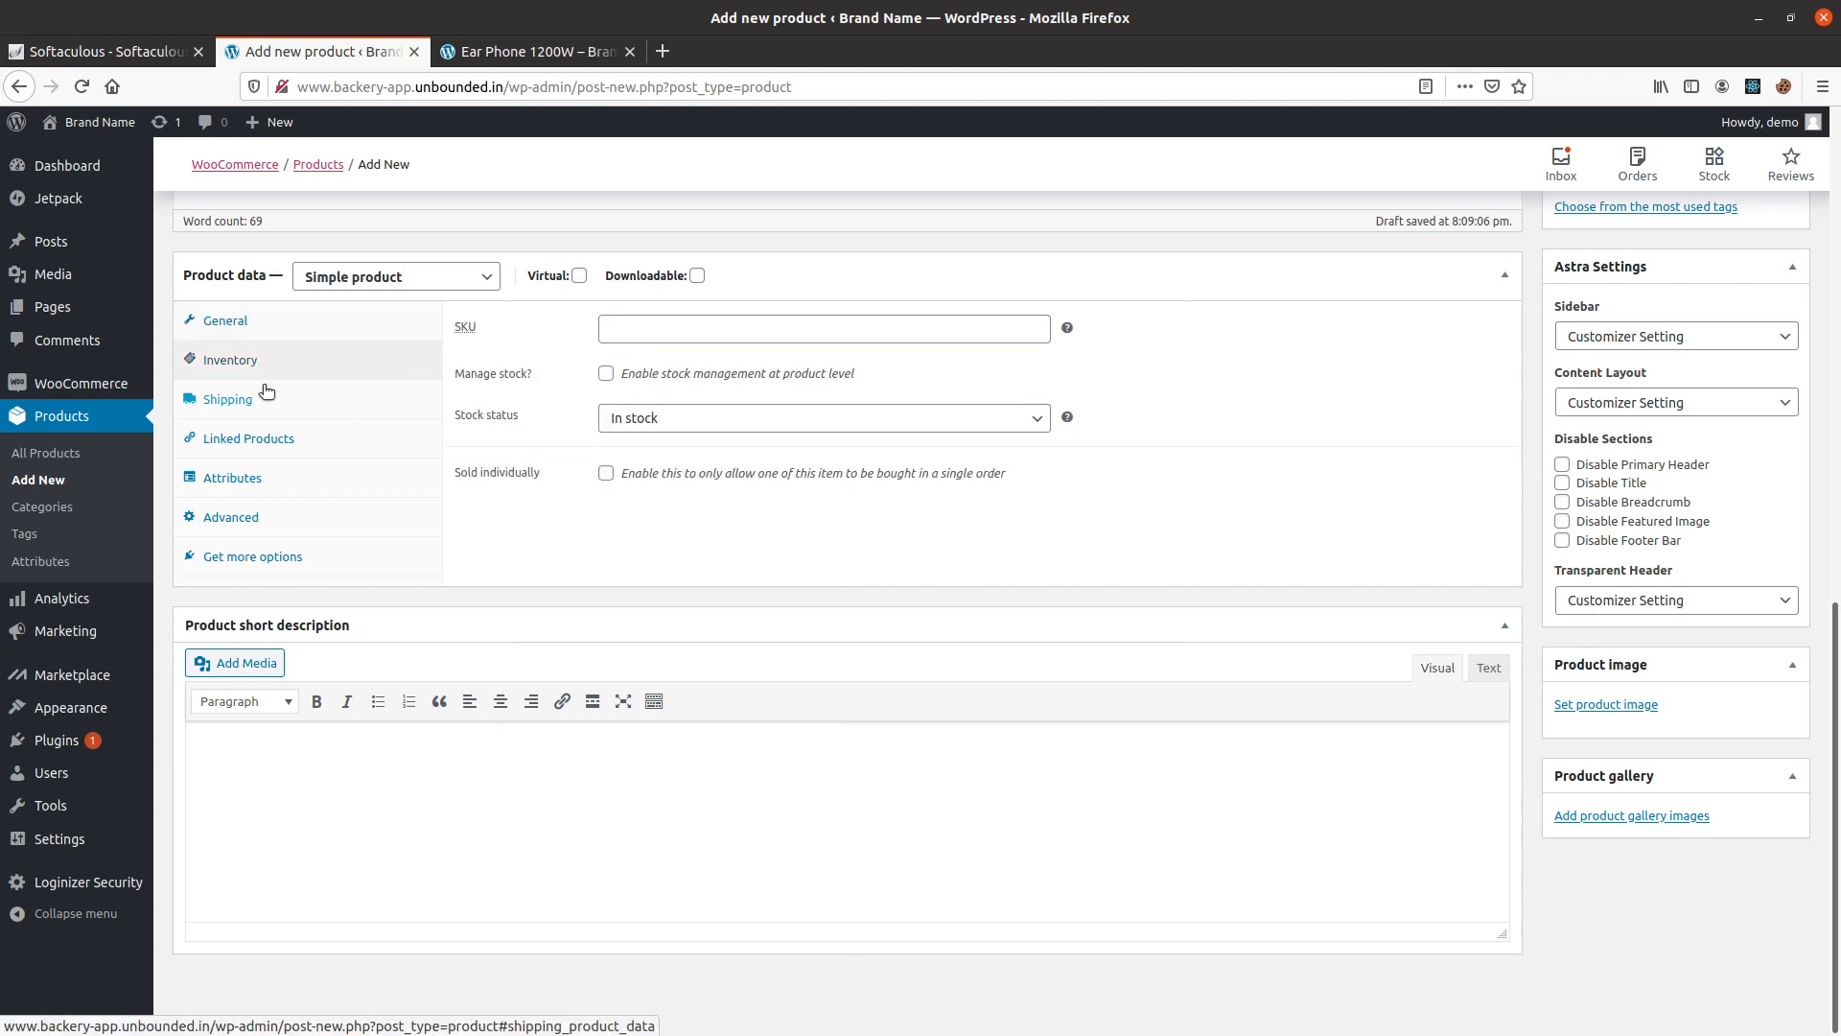
Set the Ear buds' shipping weight to 0.5 kg and dimensions to 50 × 50 × 50 cm.
{"action": "left_click", "coordinate": [305, 396]}
{"action": "left_click", "coordinate": [557, 325]}
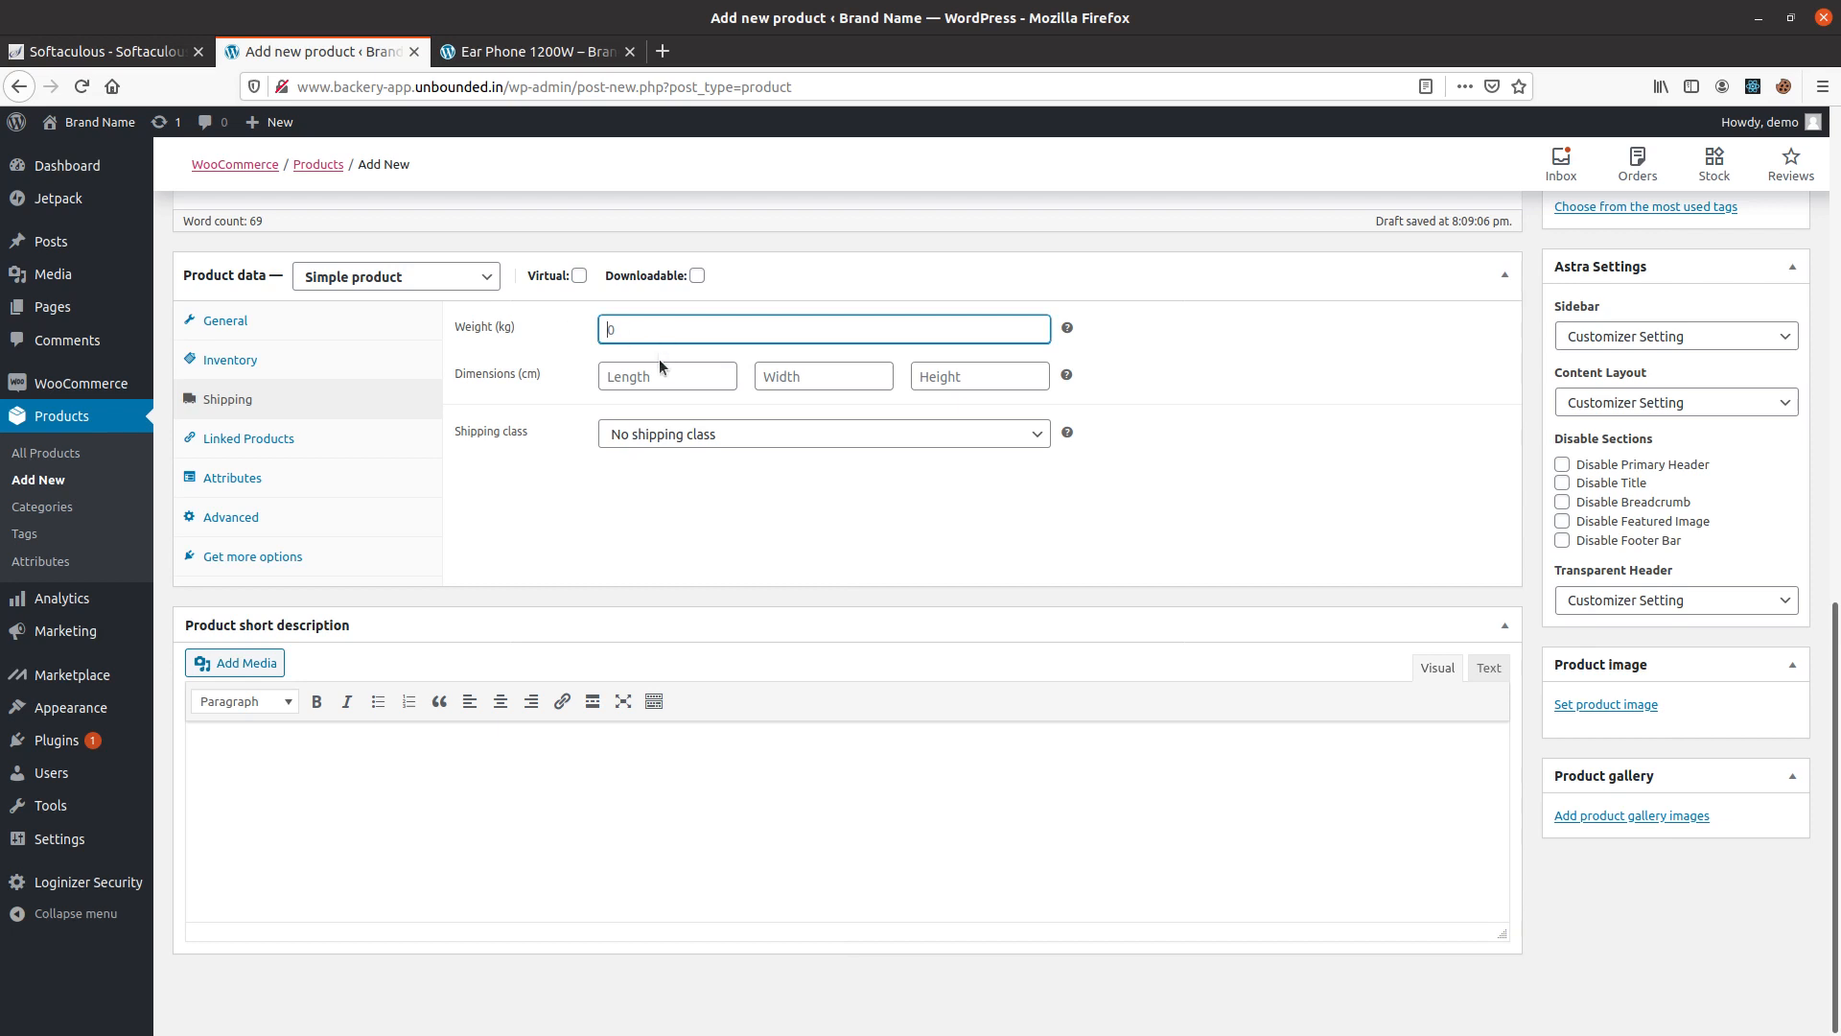
{"action": "type", "text": "0.5"}
{"action": "left_click", "coordinate": [633, 374]}
{"action": "type", "text": "50"}
{"action": "key", "text": "Tab"}
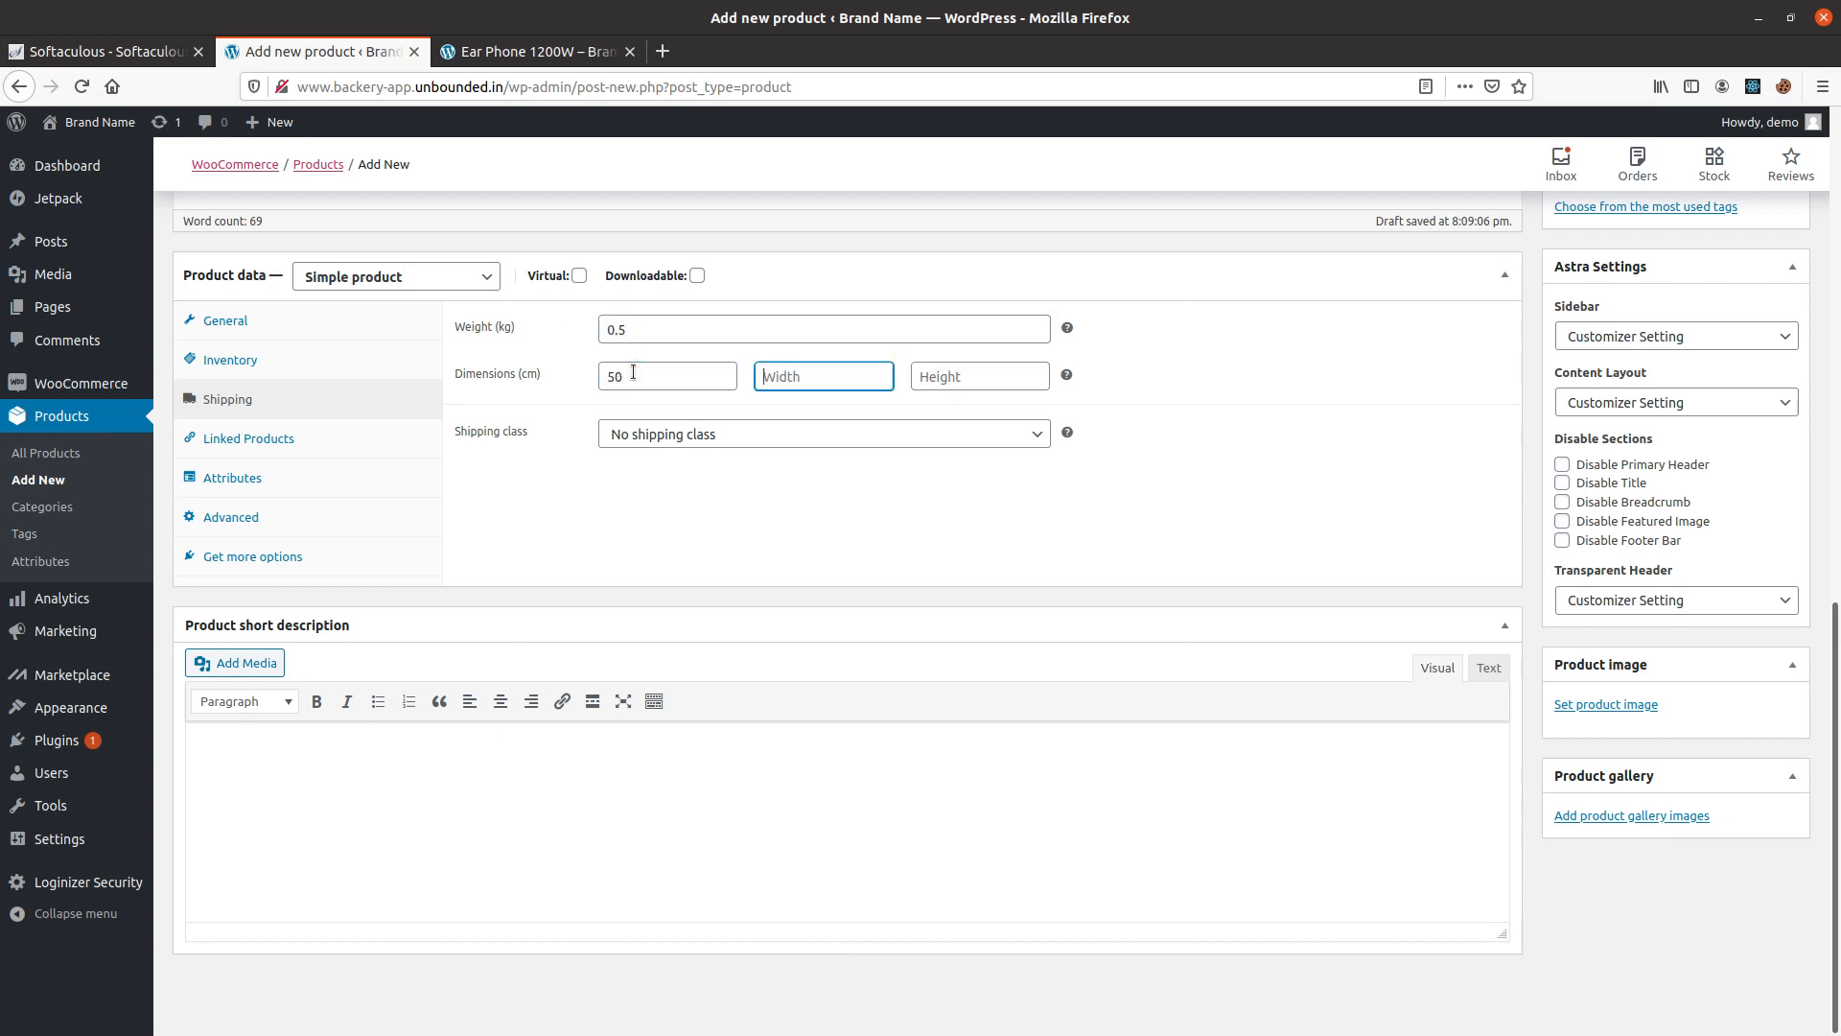
{"action": "type", "text": "50"}
{"action": "key", "text": "Tab"}
{"action": "type", "text": "50"}
{"action": "left_click", "coordinate": [563, 519]}
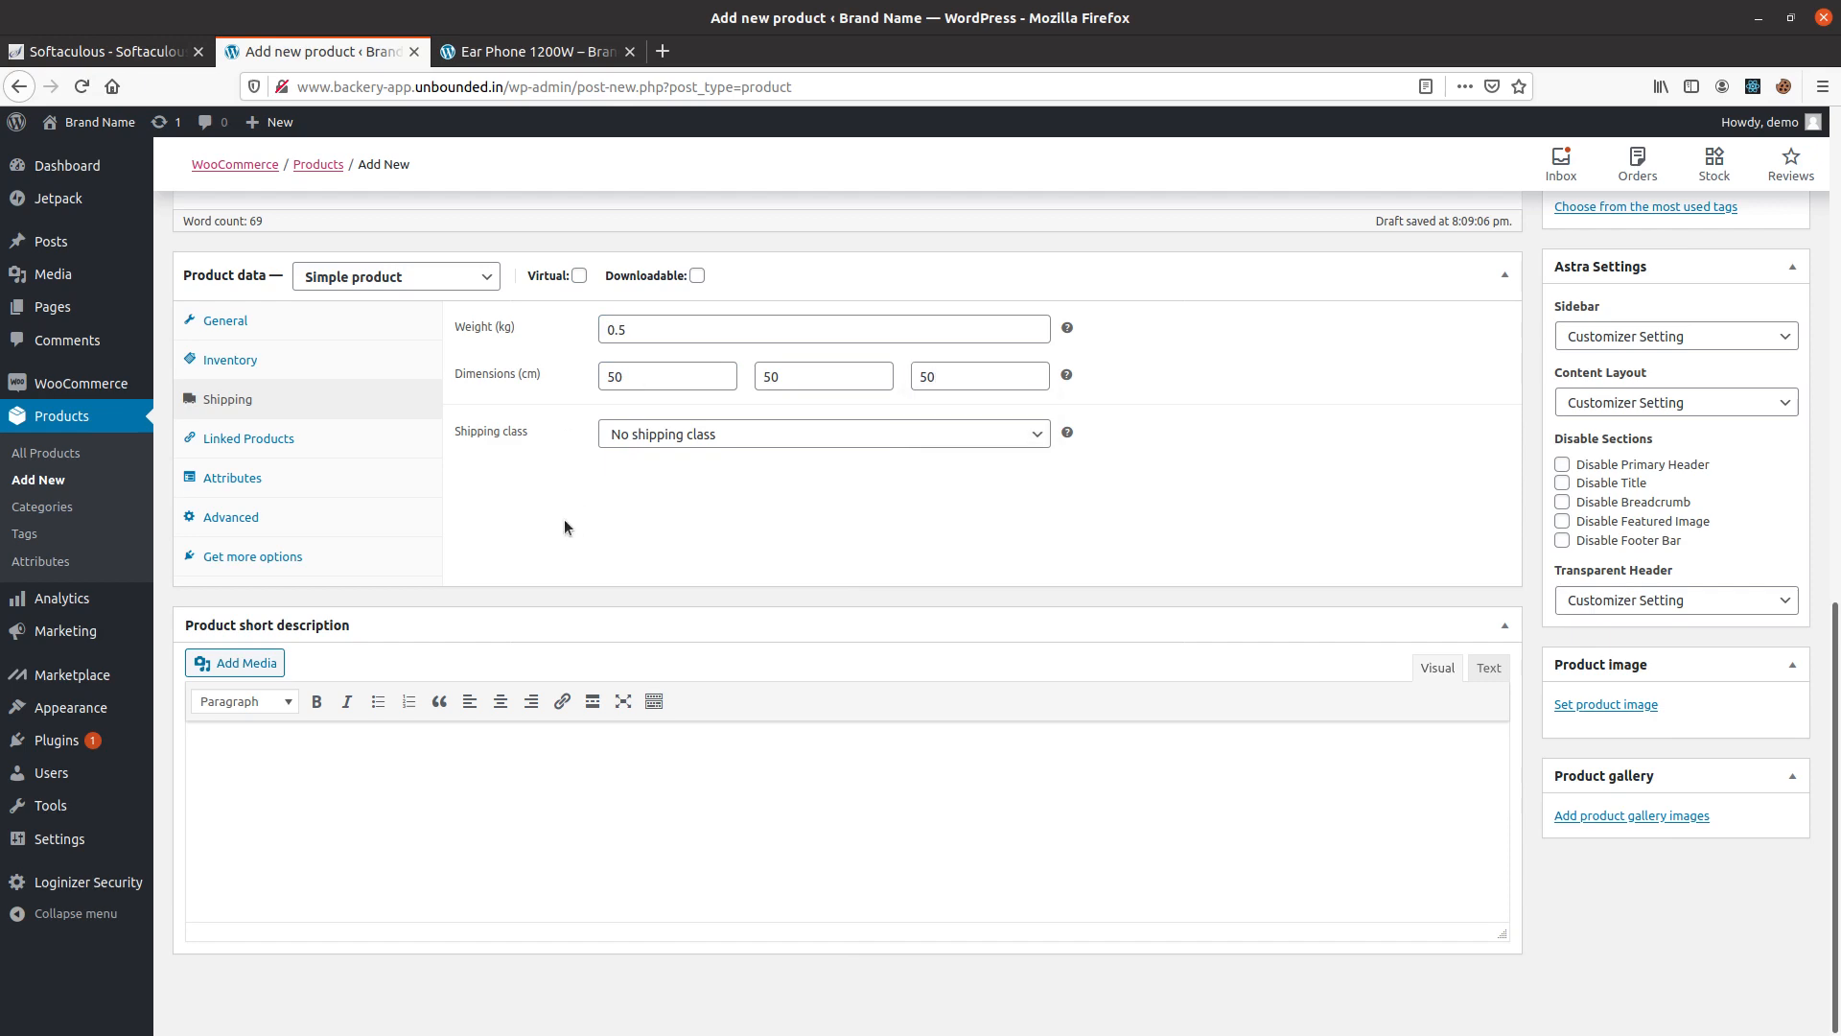
Paste the copied Lorem ipsum paragraph as the Ear buds' product short description.
{"action": "left_click", "coordinate": [284, 479]}
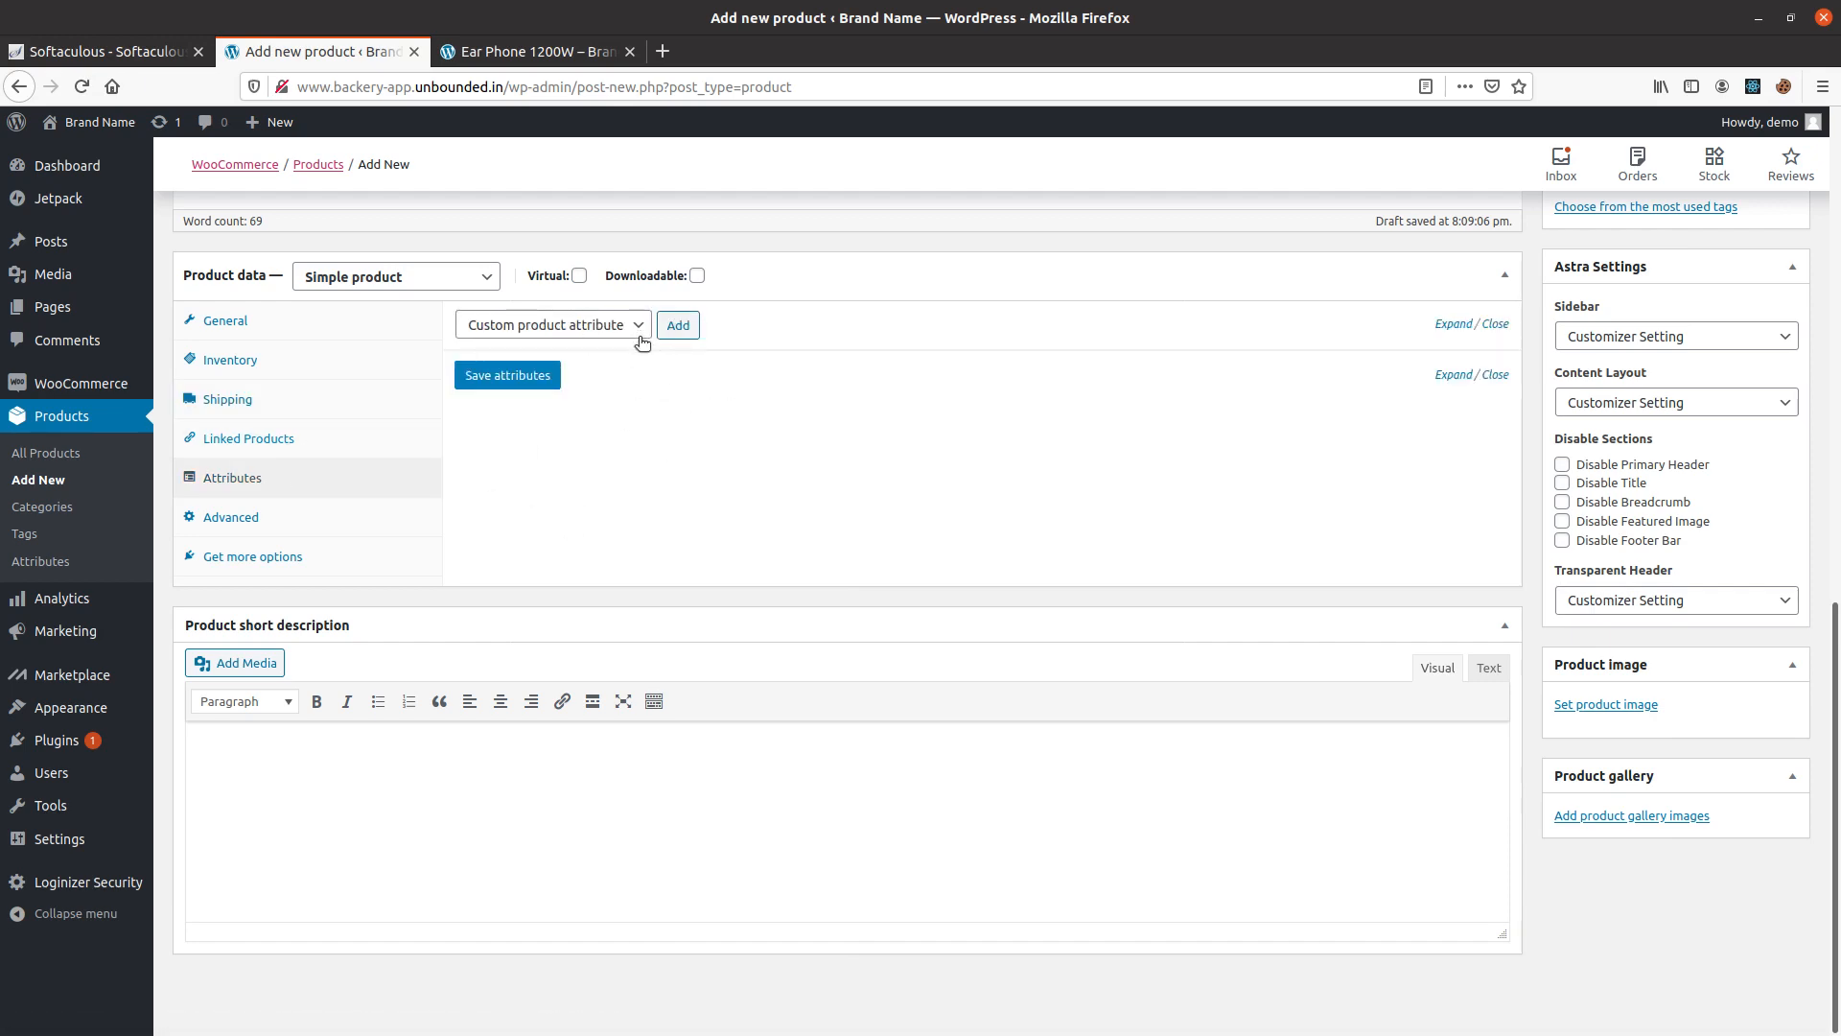
{"action": "scroll", "coordinate": [704, 464], "scroll_direction": "up", "scroll_amount": 4}
{"action": "scroll", "coordinate": [664, 505], "scroll_direction": "down", "scroll_amount": 5}
{"action": "left_click", "coordinate": [296, 755]}
{"action": "type", "text": "Lorem ipsum dolor sit amet, consectetur adipiscing elit, sed do eiusmod tempor incididunt ut labore et dolore magna aliqua. Ut enim ad minim veniam, quis nostrud exercitation ullamco laboris nisi ut aliquip ex ea commodo consequat. Duis aute irure dolor in reprehenderit in voluptate velit esse cillum dolore eu fugiat nulla pariatur. Excepteur sint occaecat cupidatat non proident, sunt in culpa qui officia deserunt mollit anim id est laborum."}
Set earphone-1-2.jpg.jpg from the media library as the Ear buds' product image.
{"action": "scroll", "coordinate": [1633, 769], "scroll_direction": "up", "scroll_amount": 3}
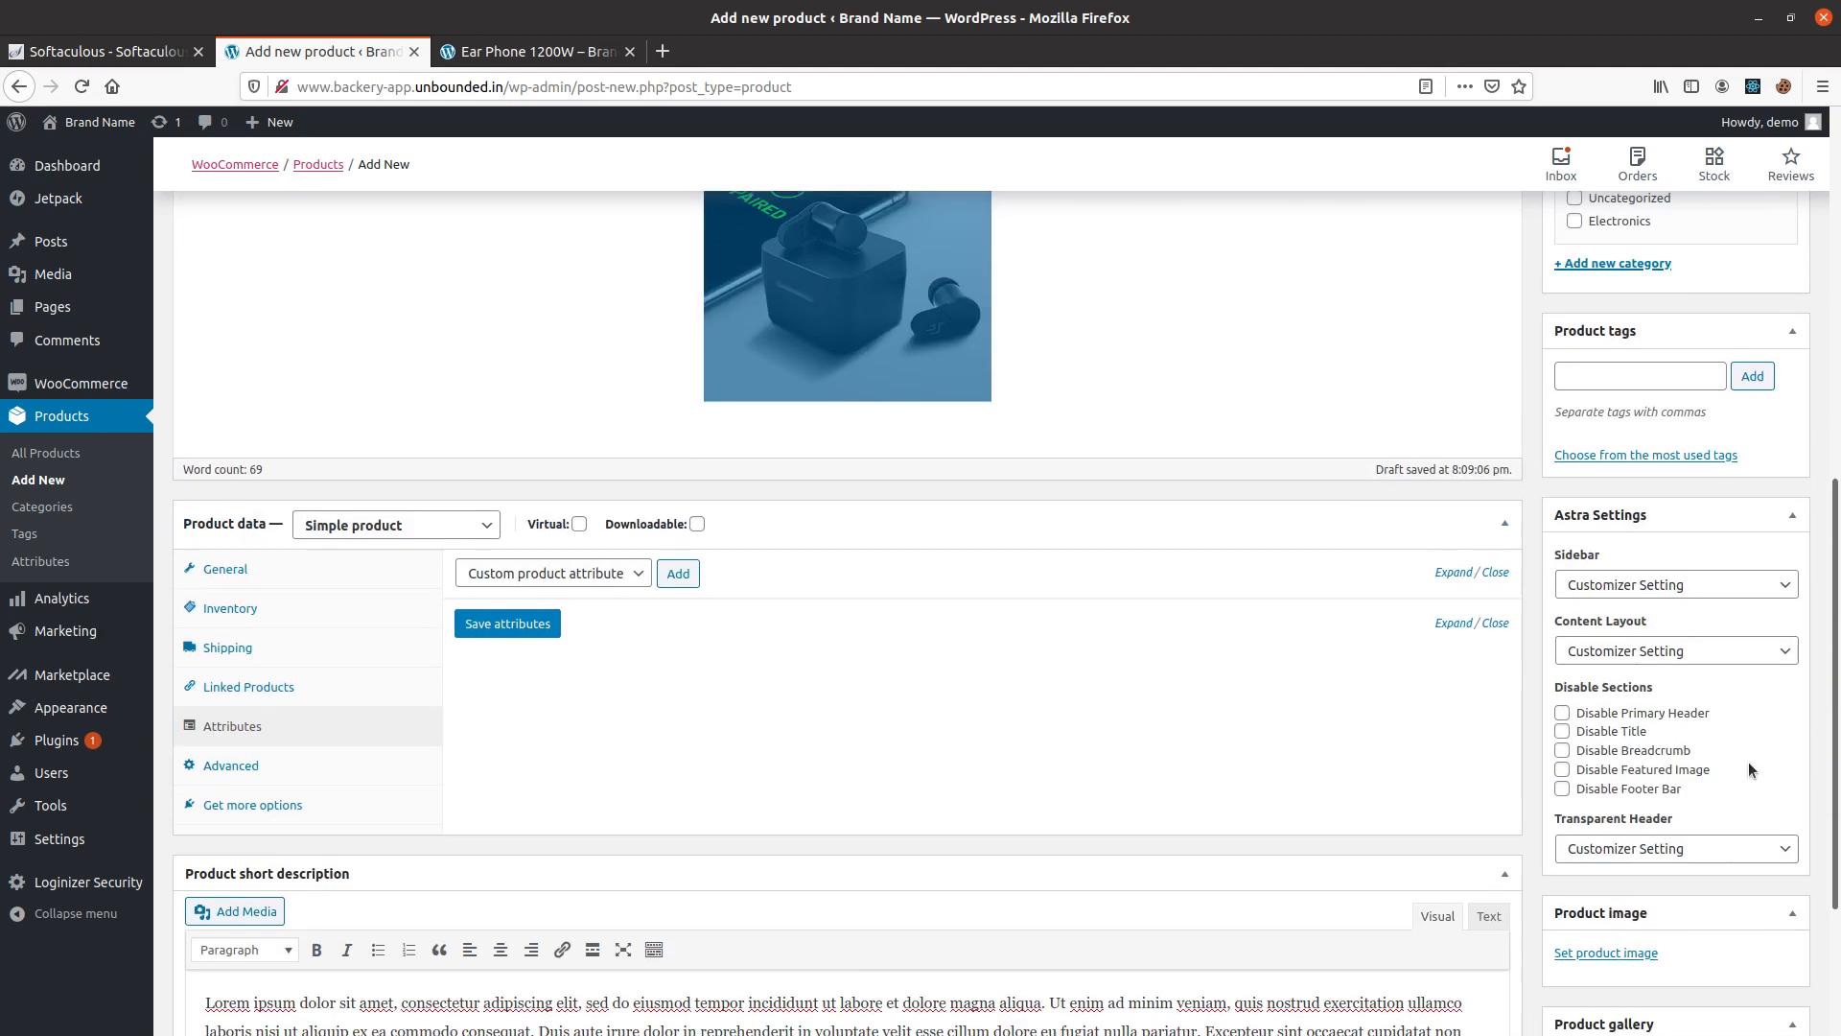
{"action": "left_click", "coordinate": [1621, 980]}
{"action": "left_click", "coordinate": [110, 361]}
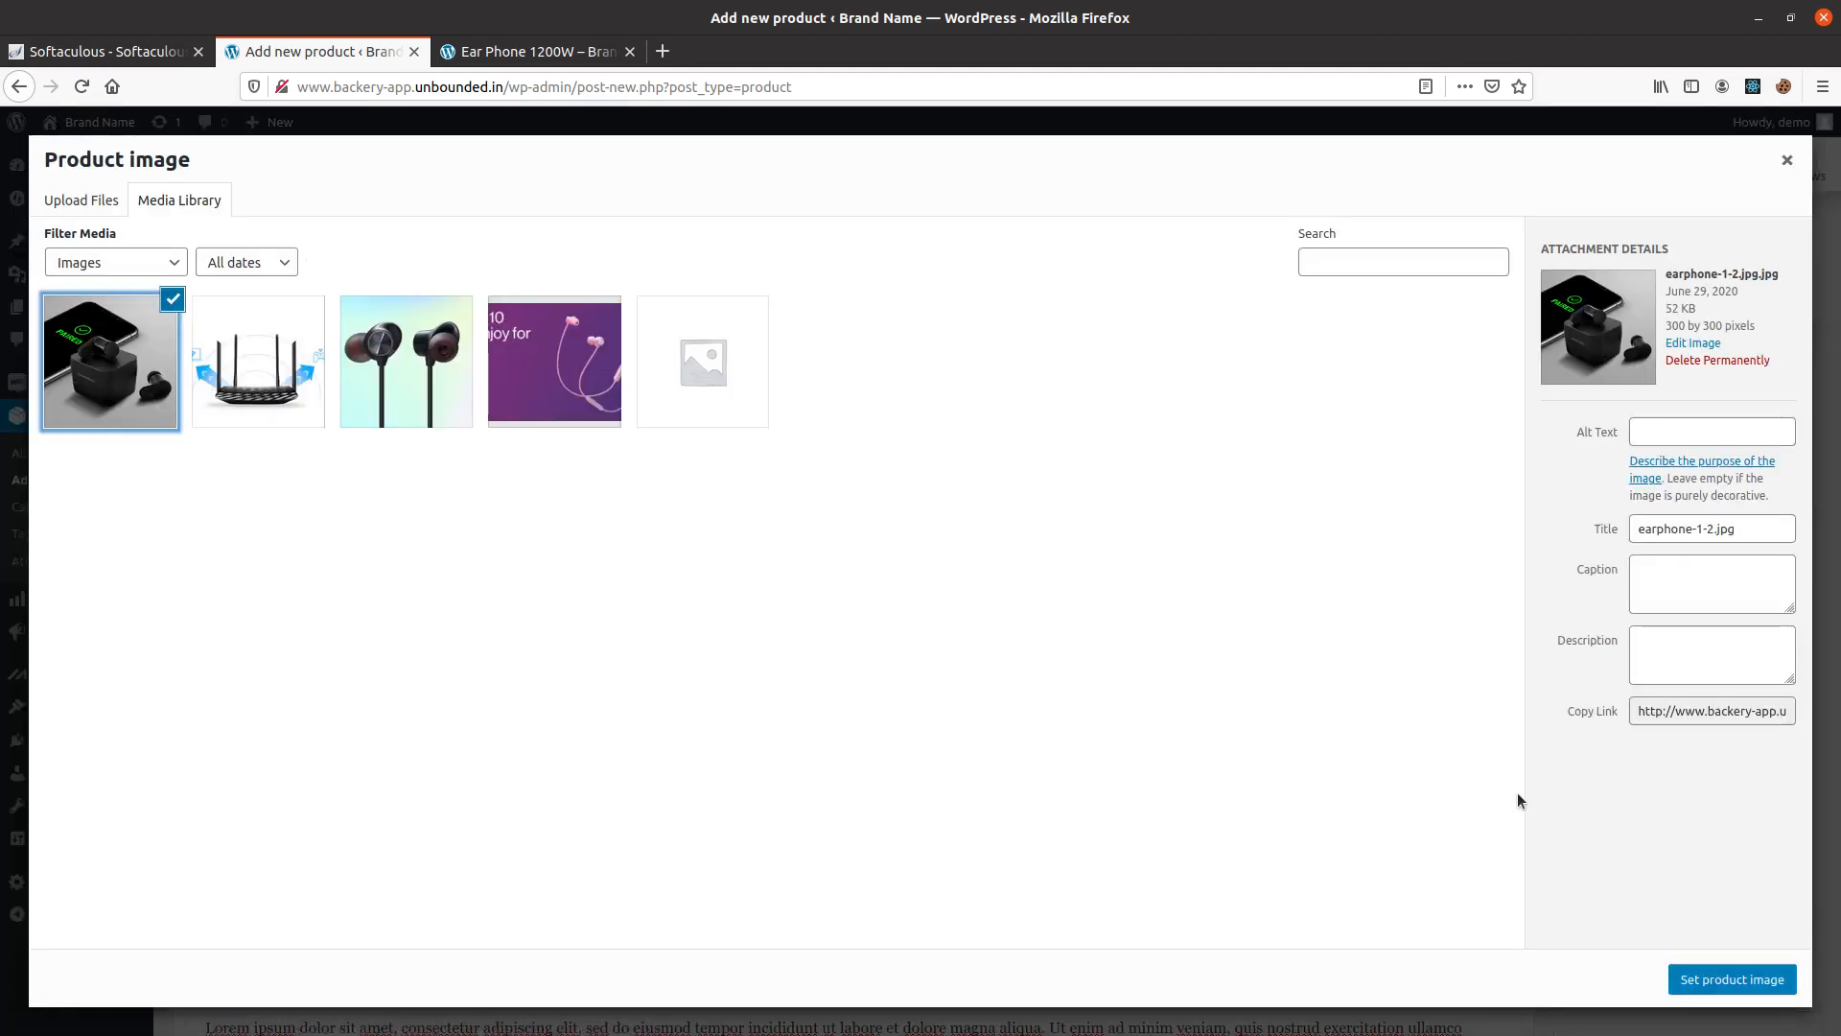
{"action": "left_click", "coordinate": [1732, 979]}
{"action": "scroll", "coordinate": [1671, 905], "scroll_direction": "down", "scroll_amount": 3}
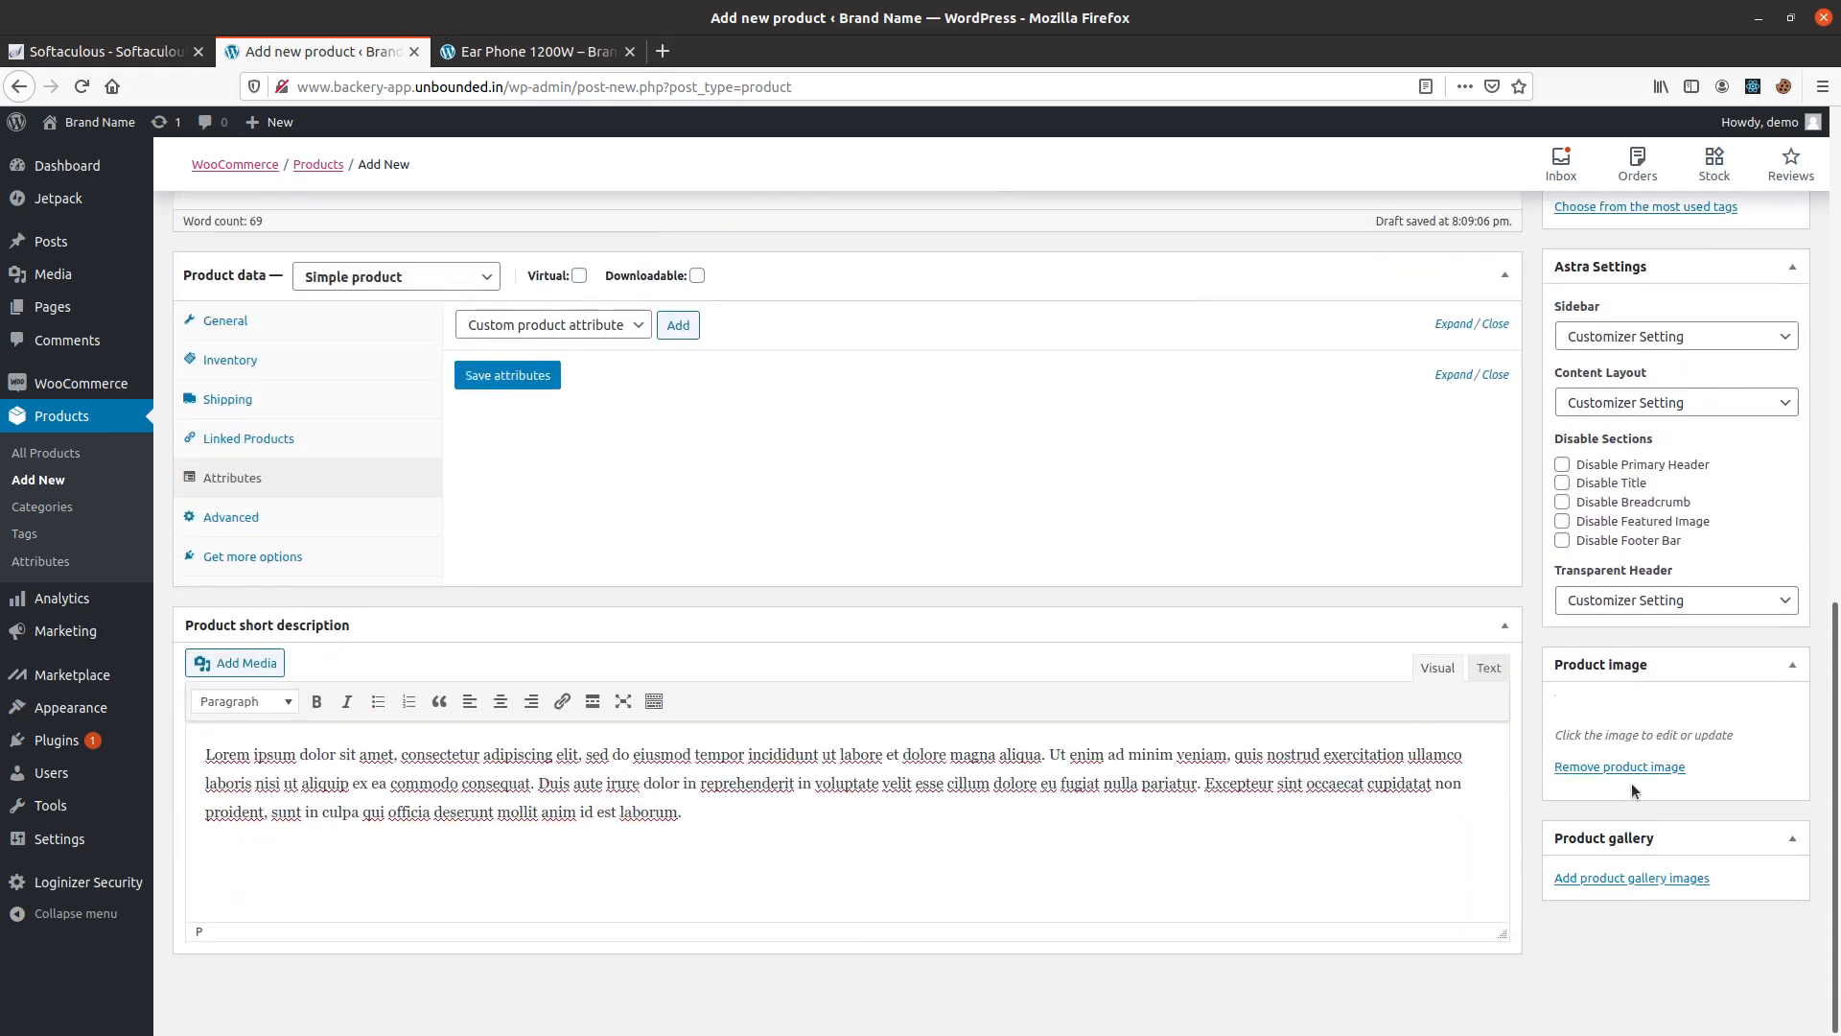
Assign the Ear buds to the Electronics category and publish the product.
{"action": "scroll", "coordinate": [1610, 743], "scroll_direction": "up", "scroll_amount": 3}
{"action": "scroll", "coordinate": [1611, 738], "scroll_direction": "up", "scroll_amount": 2}
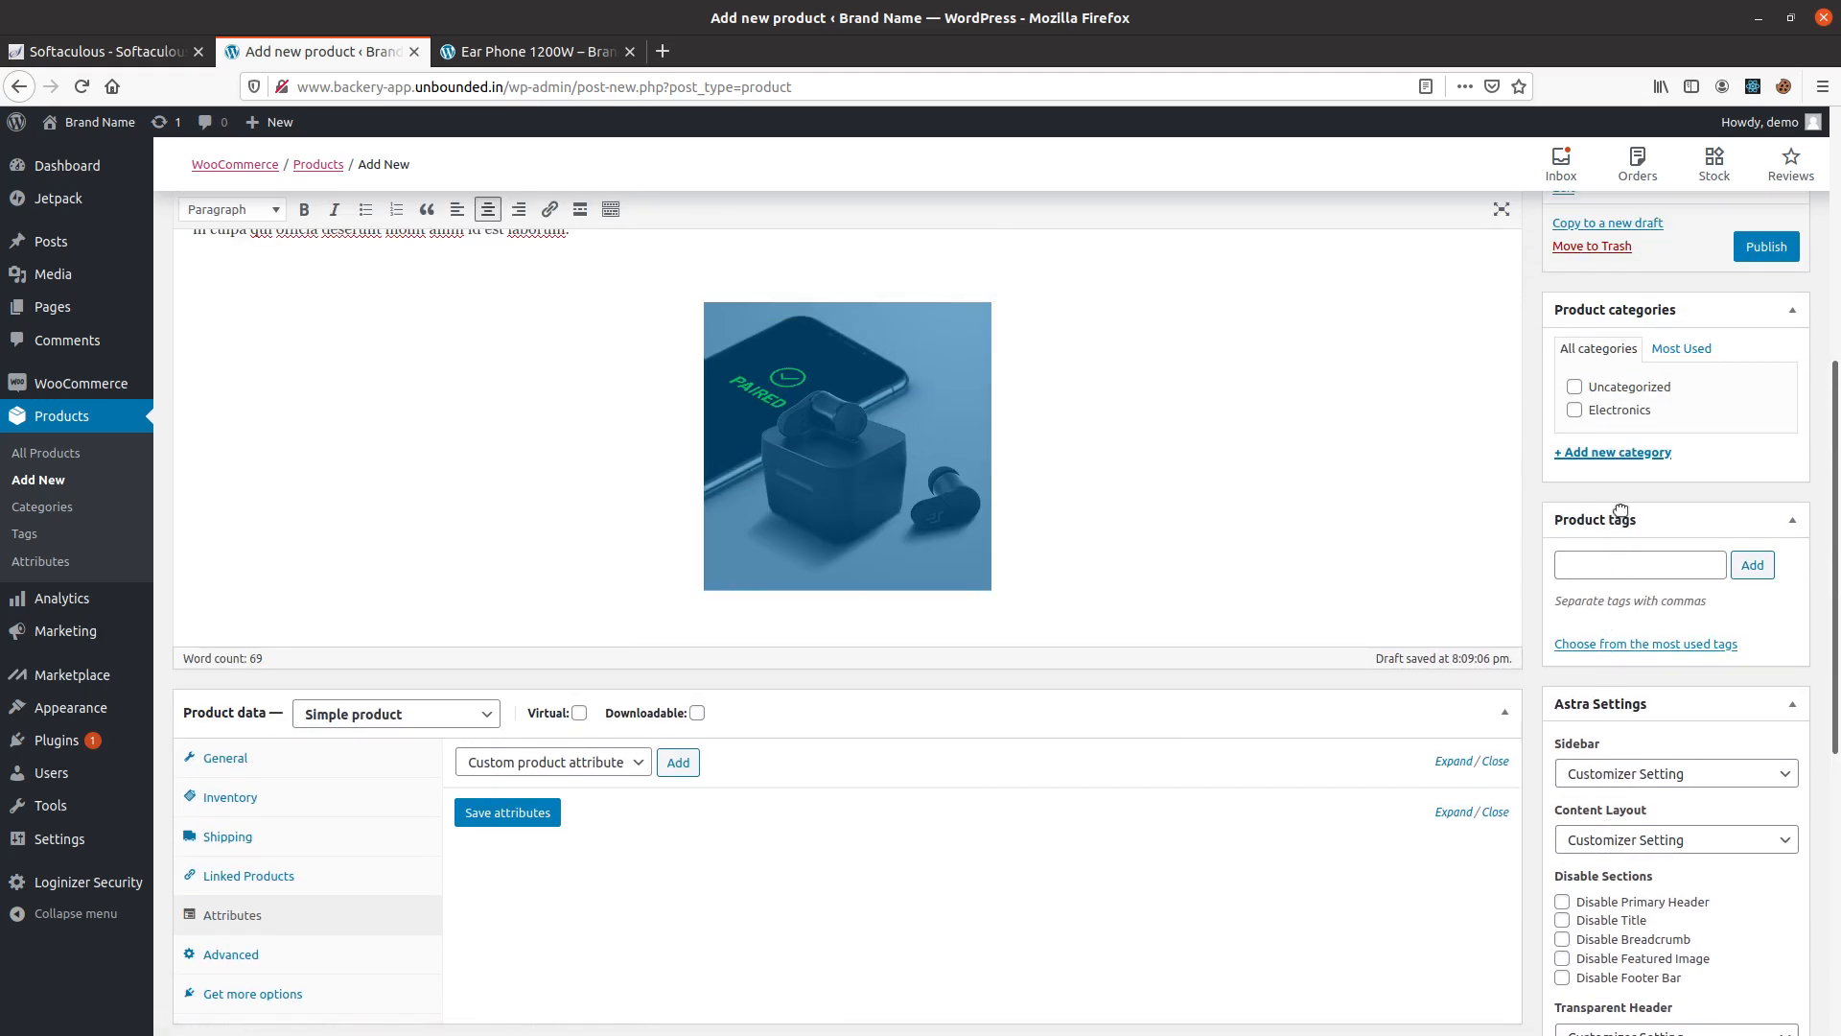
{"action": "left_click", "coordinate": [1607, 410]}
{"action": "scroll", "coordinate": [1607, 412], "scroll_direction": "up", "scroll_amount": 5}
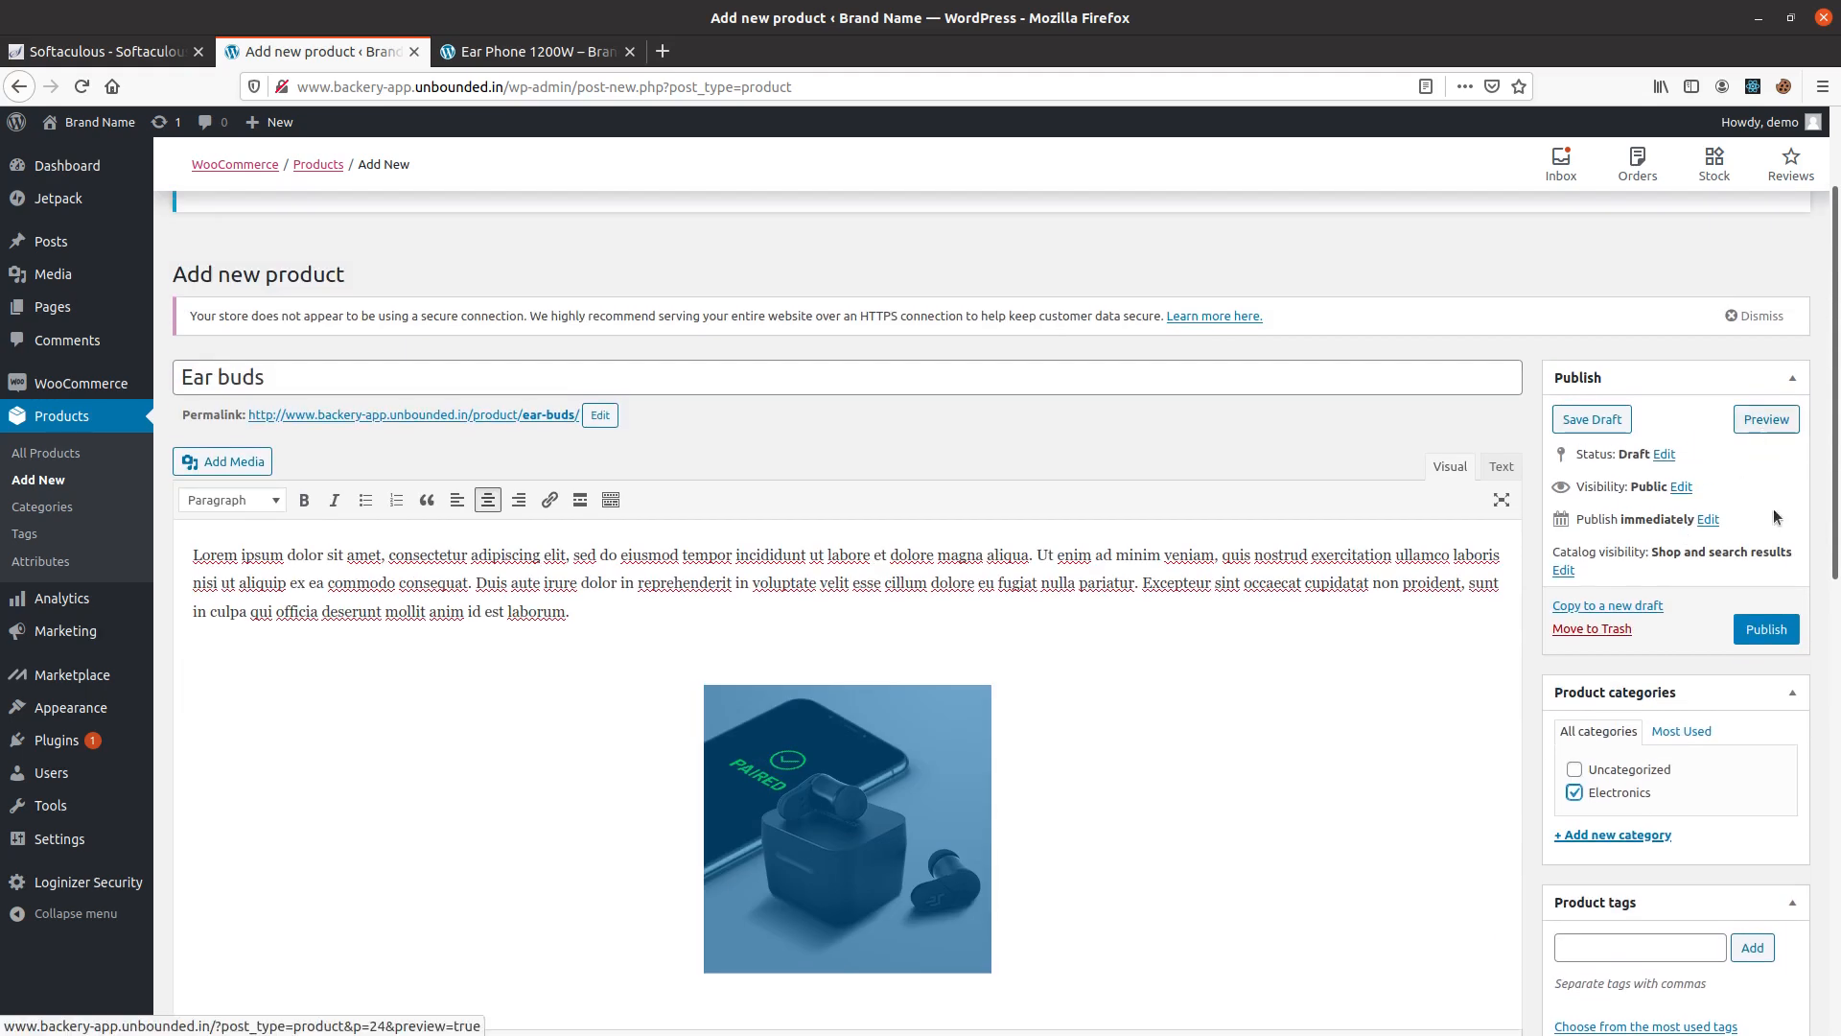
{"action": "left_click", "coordinate": [1781, 631]}
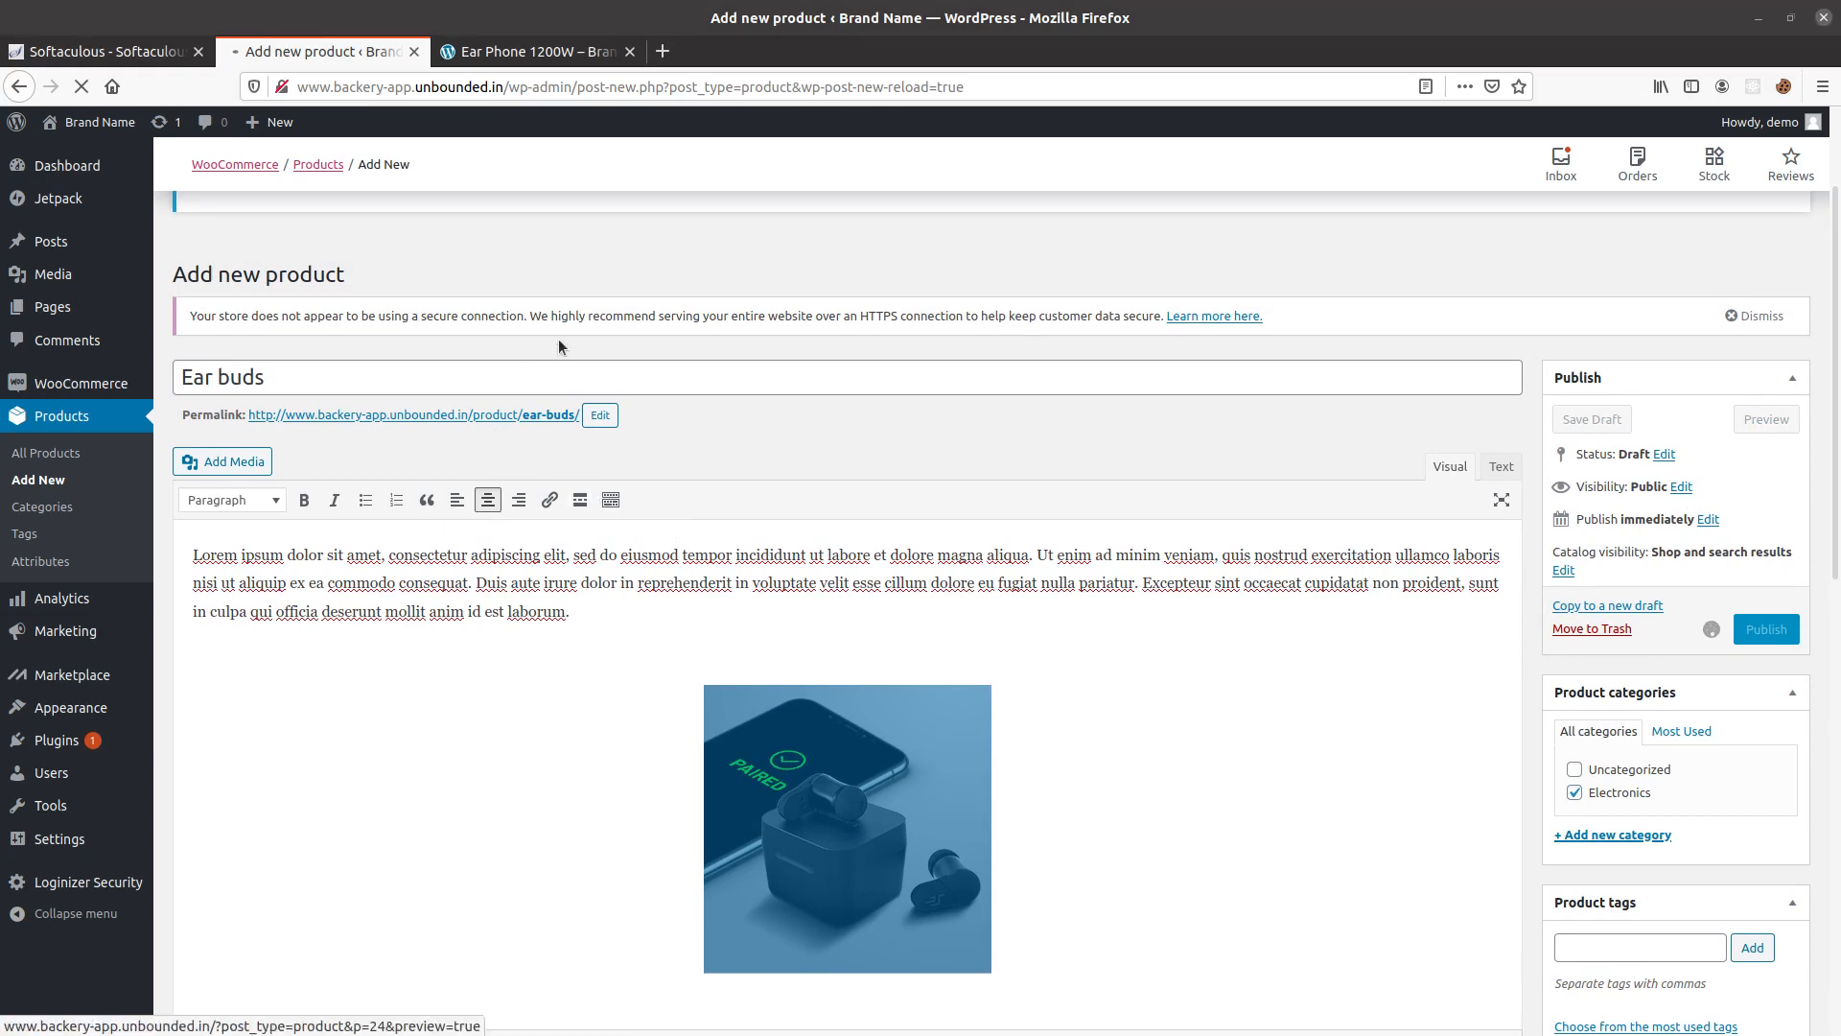
Open the Router from the storefront's Shop page and check its title, price and short description.
{"action": "left_click", "coordinate": [499, 56]}
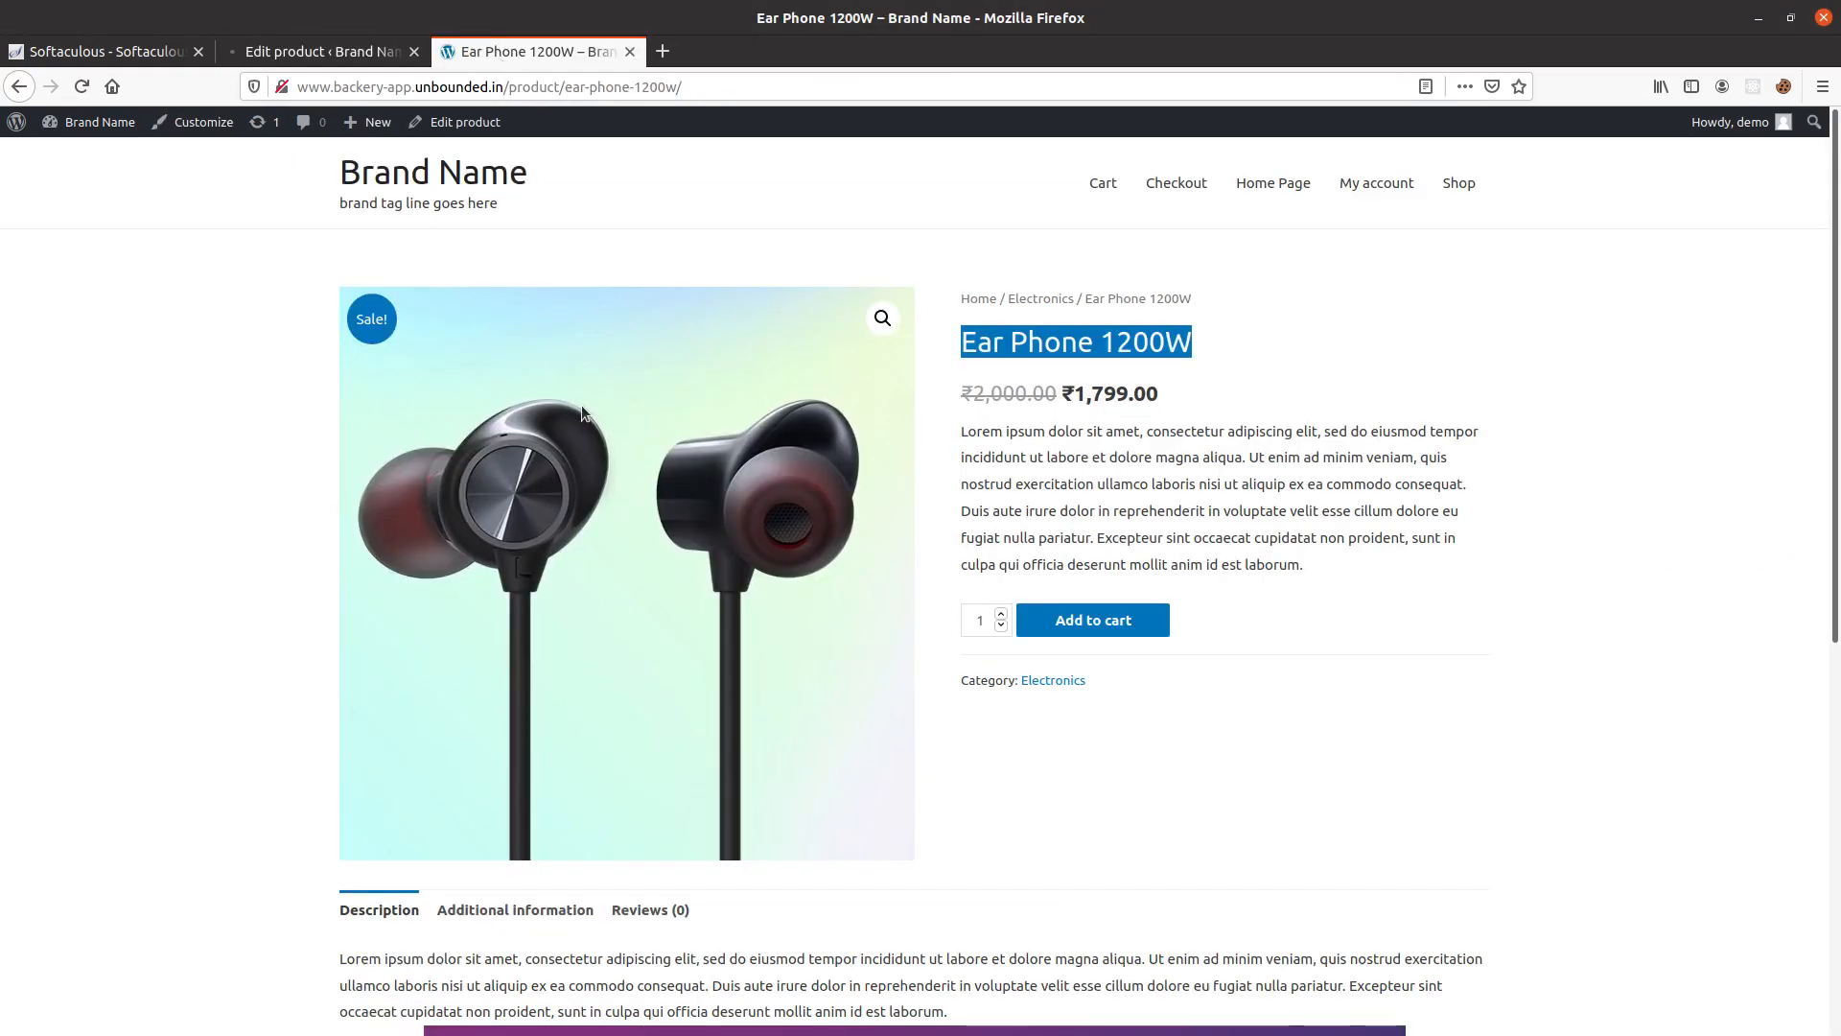
{"action": "left_click", "coordinate": [1459, 184]}
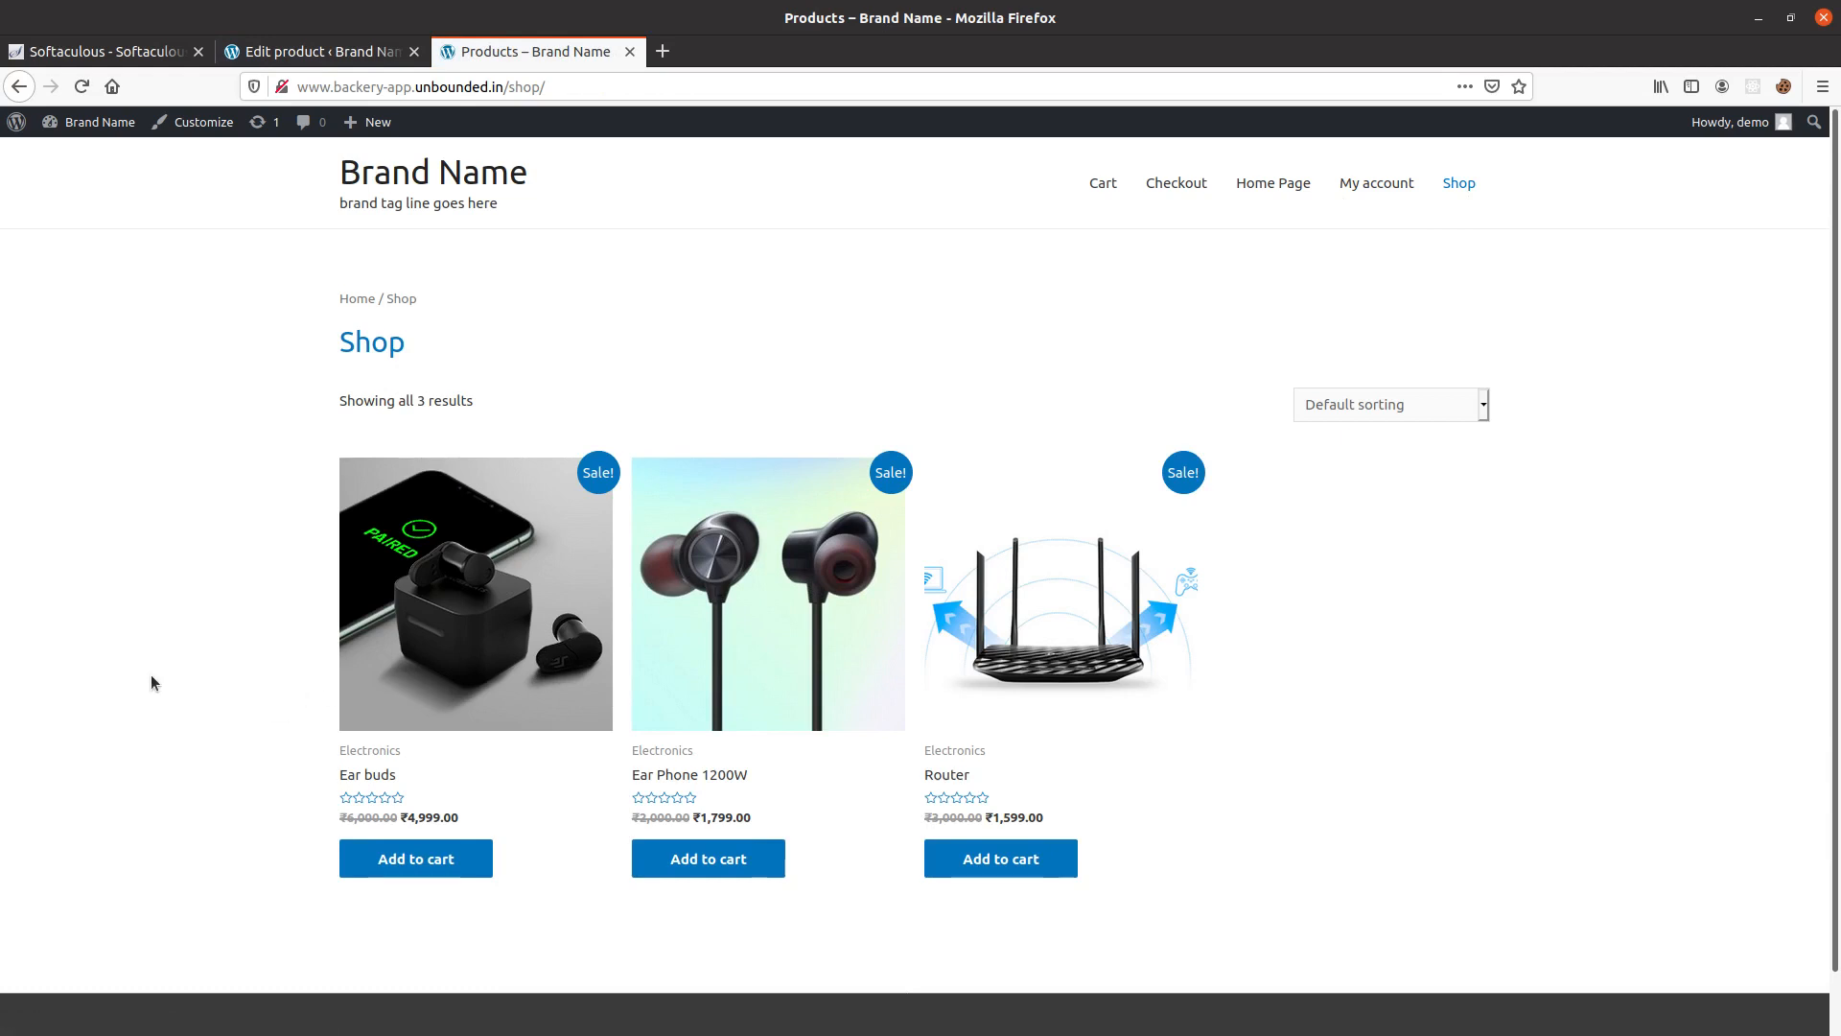
{"action": "left_click", "coordinate": [952, 774]}
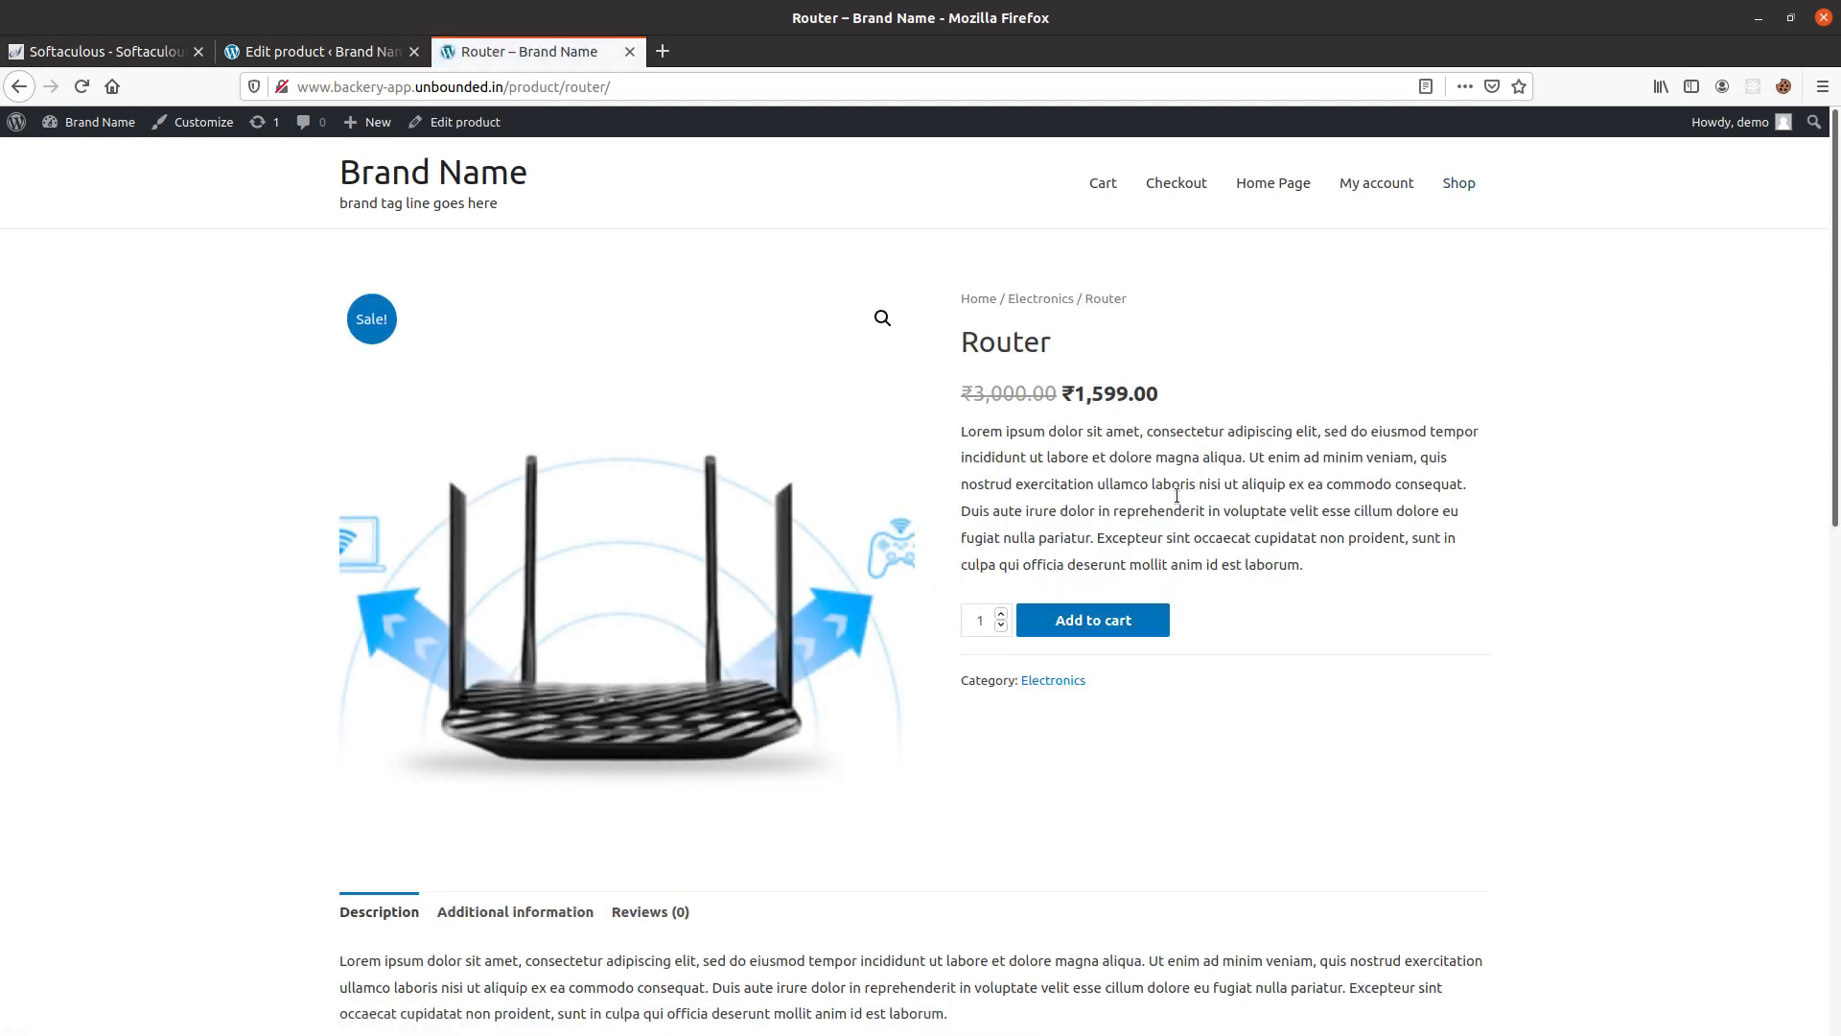
{"action": "left_click_drag", "start_coordinate": [962, 413], "coordinate": [1458, 491]}
{"action": "left_click_drag", "start_coordinate": [1336, 562], "coordinate": [1024, 457]}
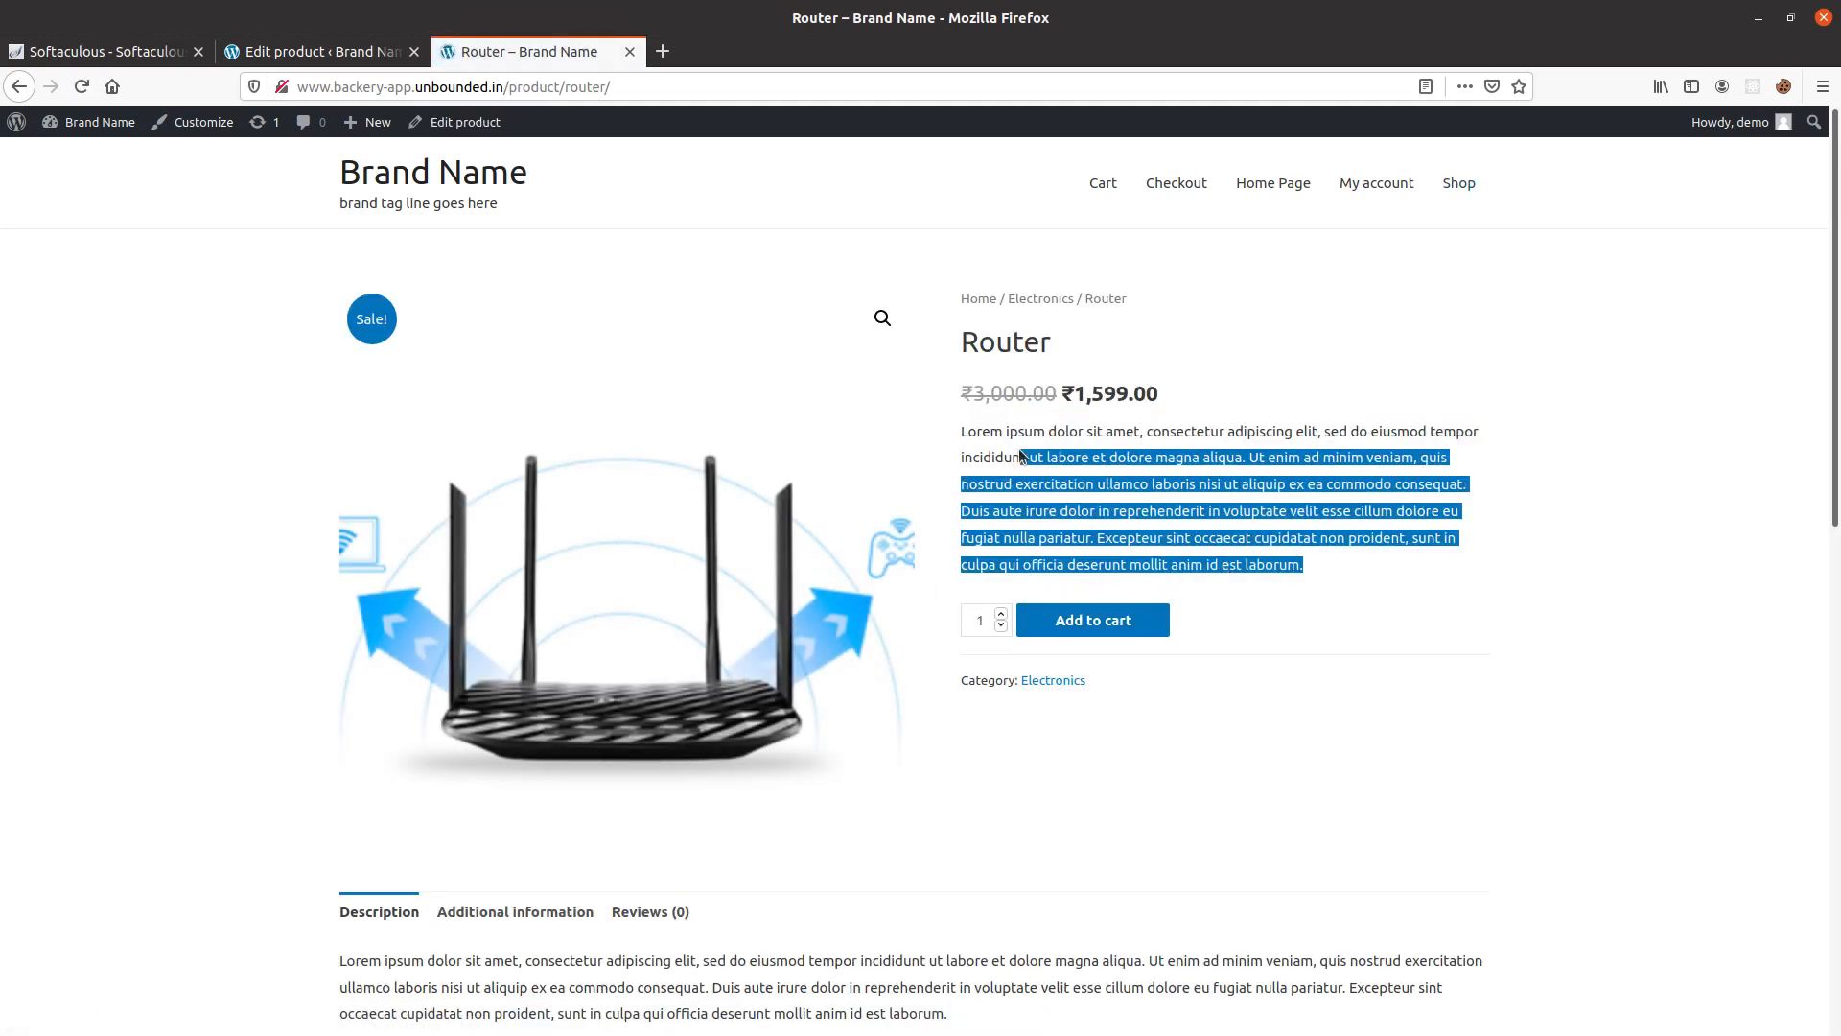
{"action": "left_click_drag", "start_coordinate": [1157, 388], "coordinate": [920, 409]}
{"action": "double_click", "coordinate": [971, 352]}
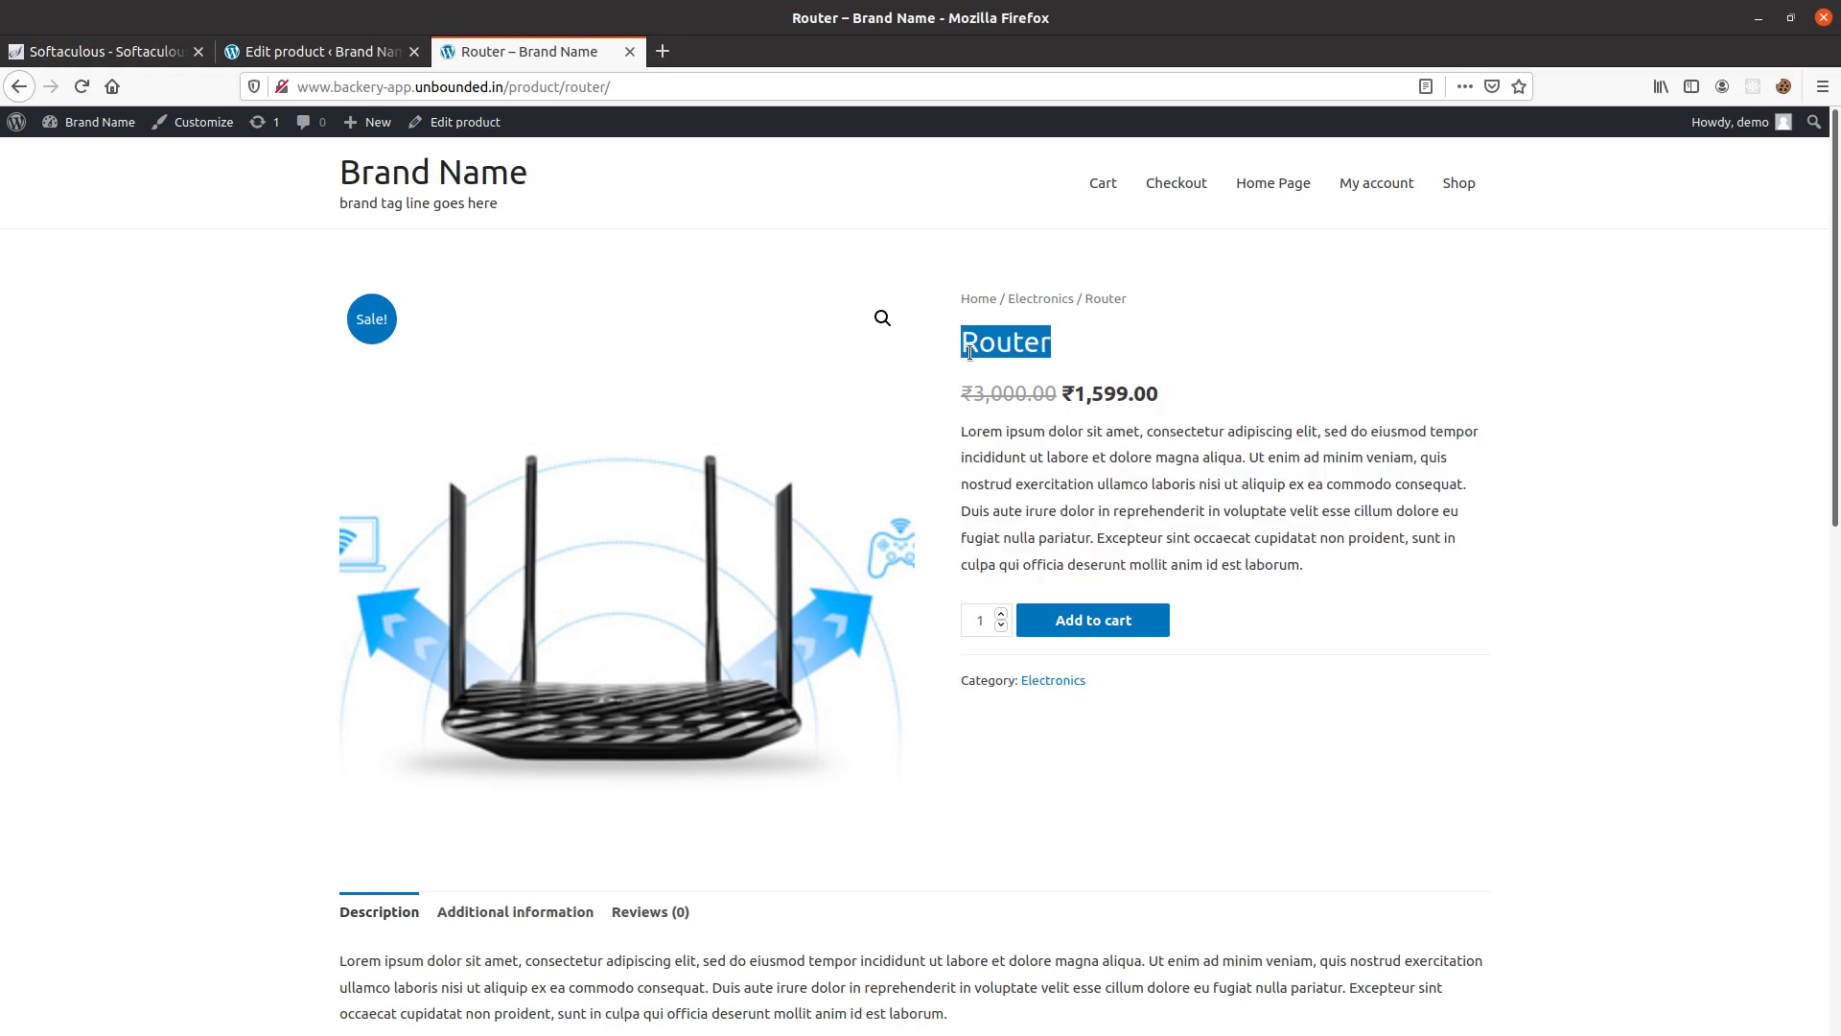
Add one Router to the cart from its product page.
{"action": "left_click", "coordinate": [1071, 621]}
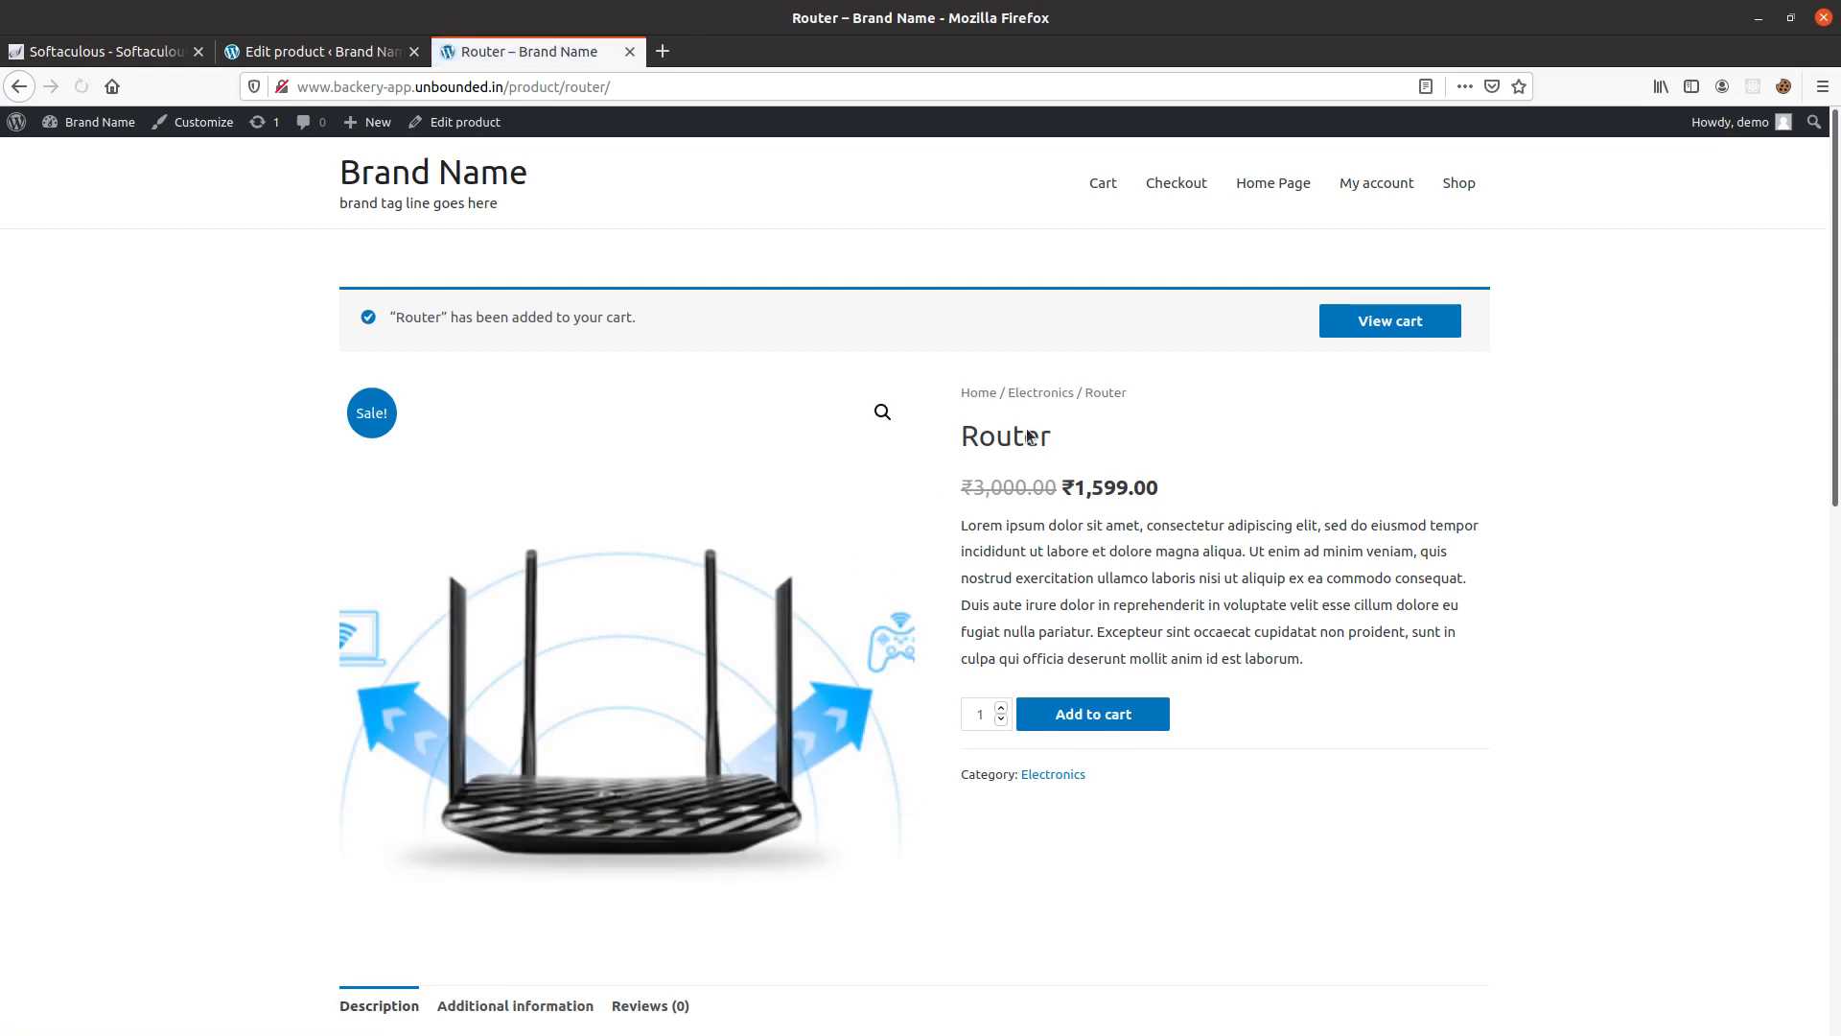
{"action": "left_click_drag", "start_coordinate": [398, 313], "coordinate": [841, 560]}
{"action": "left_click", "coordinate": [1125, 599]}
Review the Router's full description, its image and the related products.
{"action": "scroll", "coordinate": [606, 735], "scroll_direction": "down", "scroll_amount": 5}
{"action": "scroll", "coordinate": [383, 675], "scroll_direction": "down", "scroll_amount": 6}
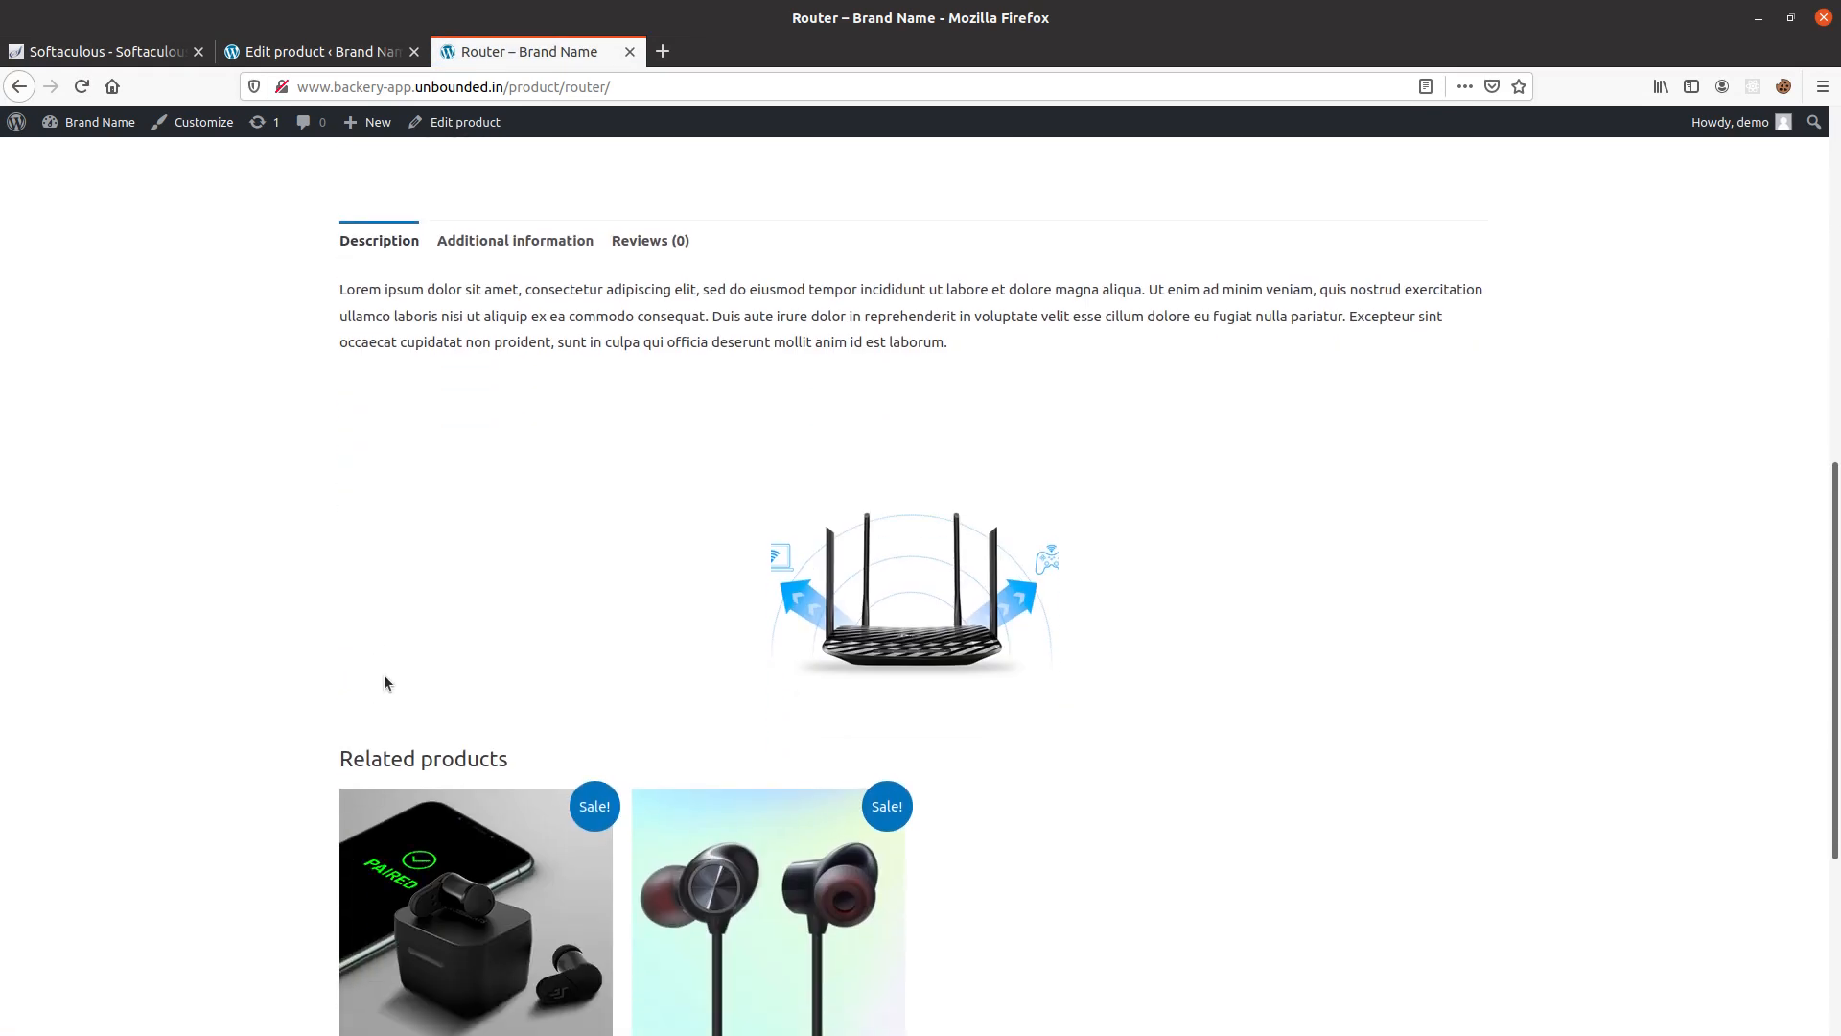
{"action": "scroll", "coordinate": [385, 682], "scroll_direction": "up", "scroll_amount": 4}
{"action": "left_click_drag", "start_coordinate": [345, 347], "coordinate": [1021, 642]}
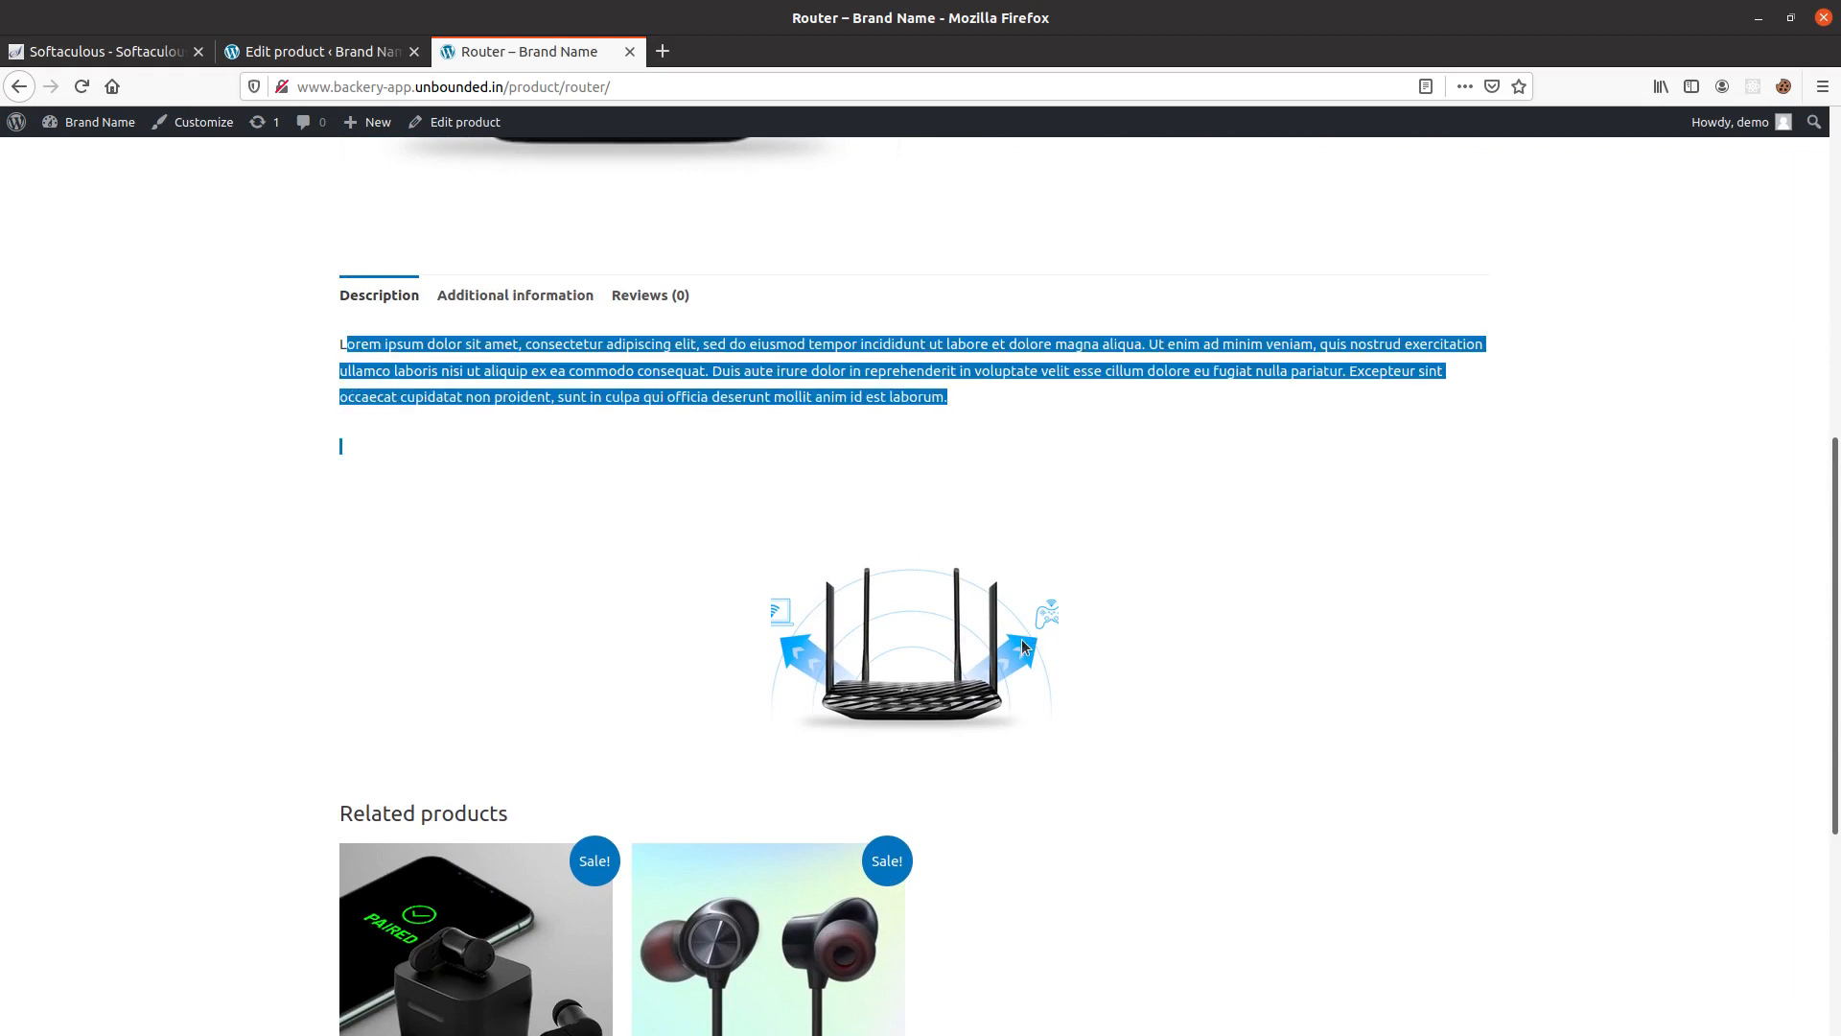
{"action": "scroll", "coordinate": [494, 580], "scroll_direction": "up", "scroll_amount": 1}
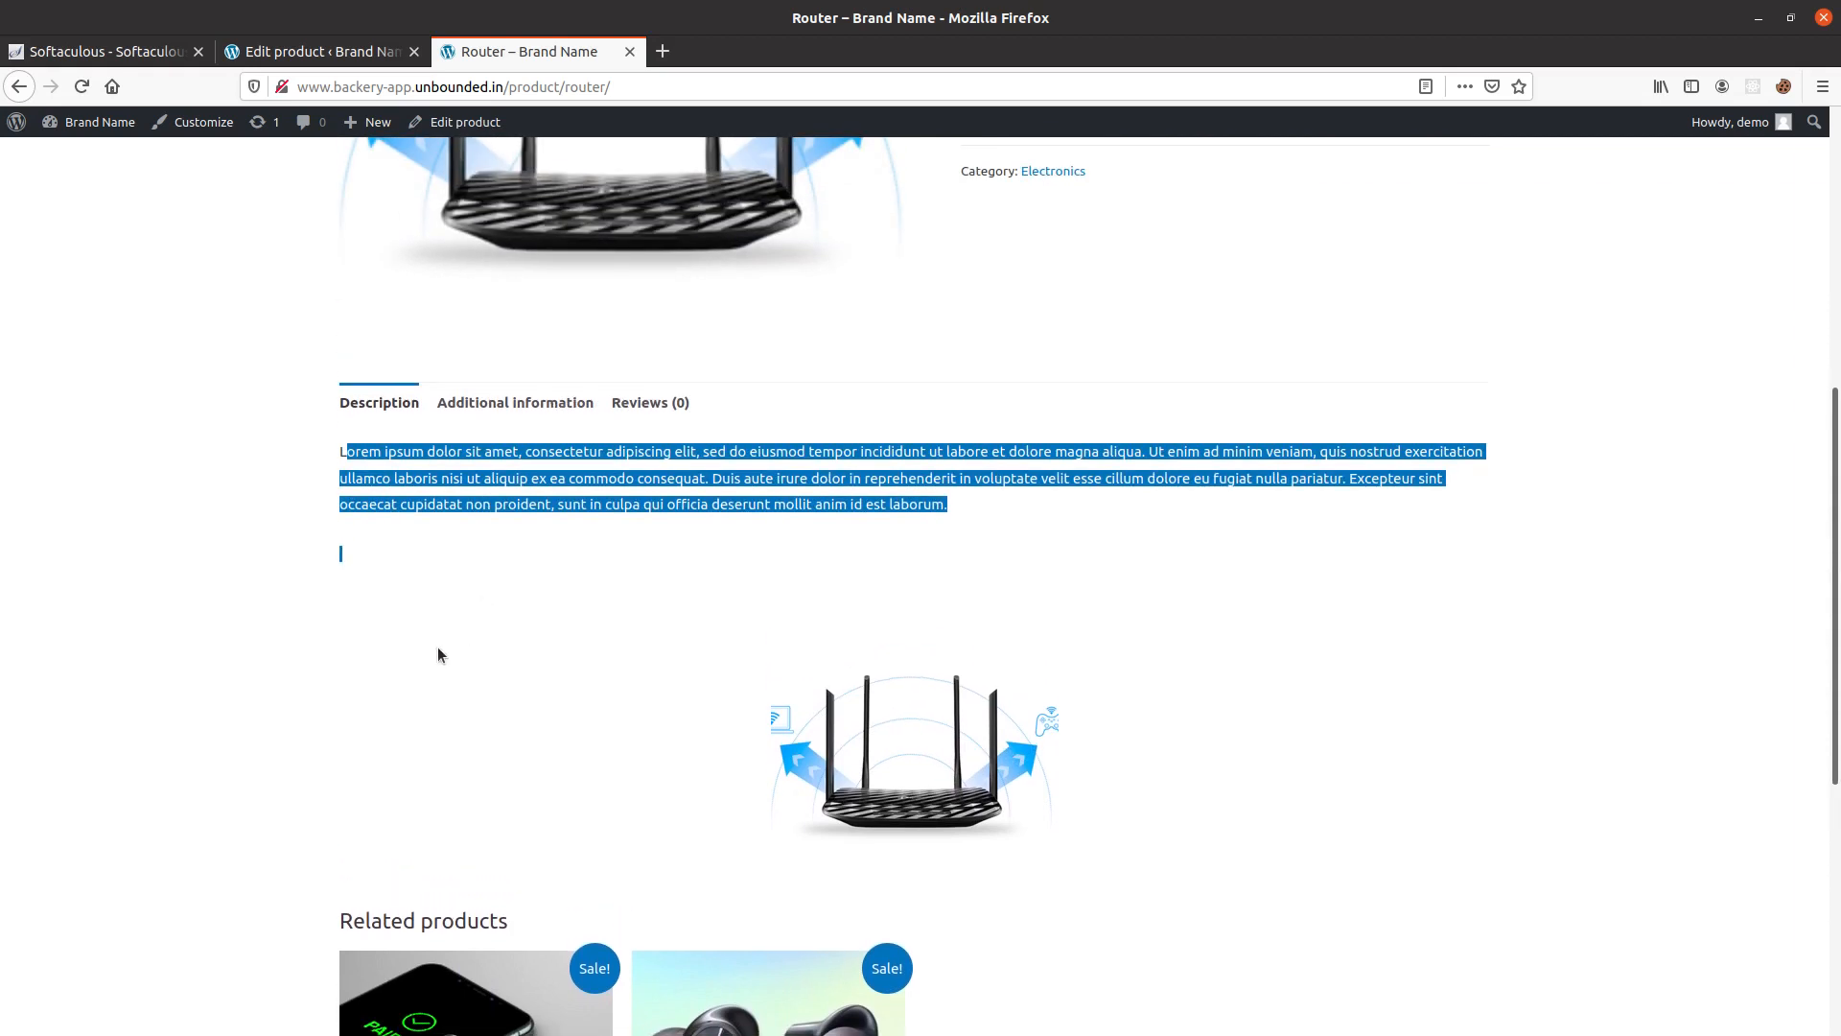
{"action": "scroll", "coordinate": [383, 690], "scroll_direction": "down", "scroll_amount": 4}
{"action": "left_click_drag", "start_coordinate": [213, 771], "coordinate": [337, 543]}
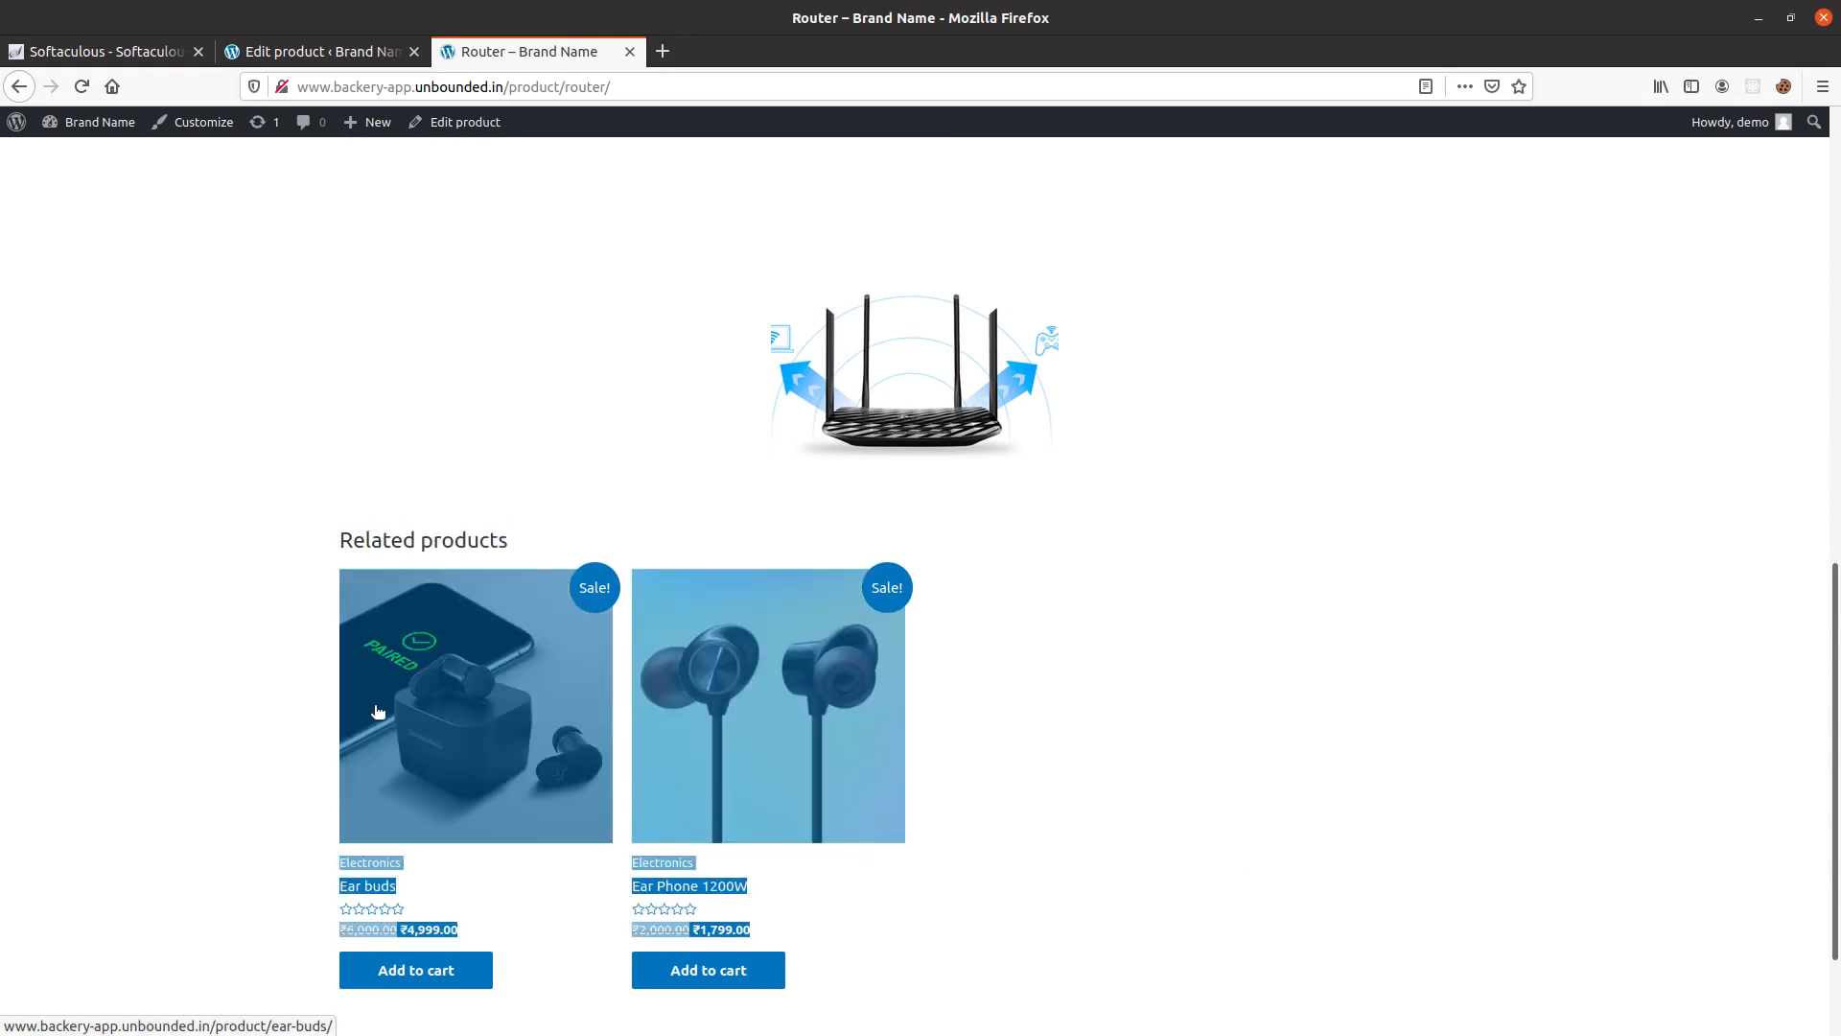
Check the Router's additional information, including weight, dimensions and attributes, and its reviews section.
{"action": "scroll", "coordinate": [345, 705], "scroll_direction": "up", "scroll_amount": 5}
{"action": "left_click", "coordinate": [484, 407]}
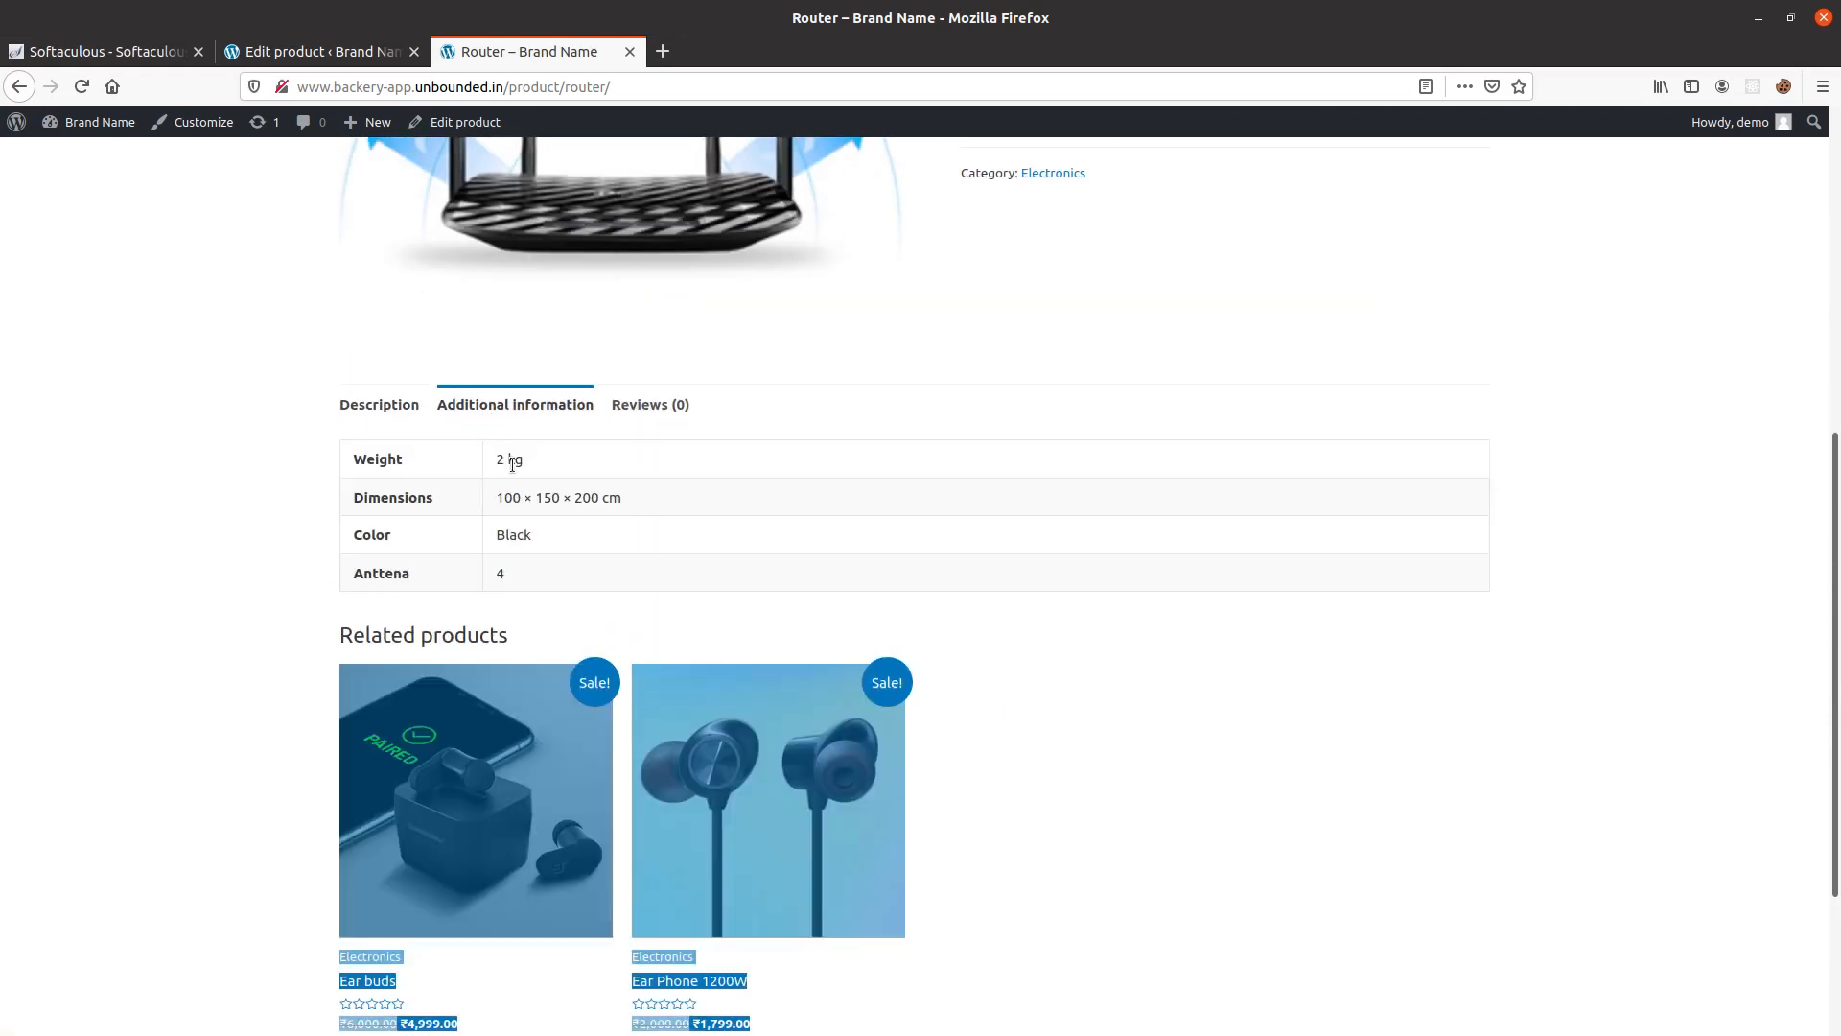
{"action": "left_click_drag", "start_coordinate": [552, 563], "coordinate": [357, 470]}
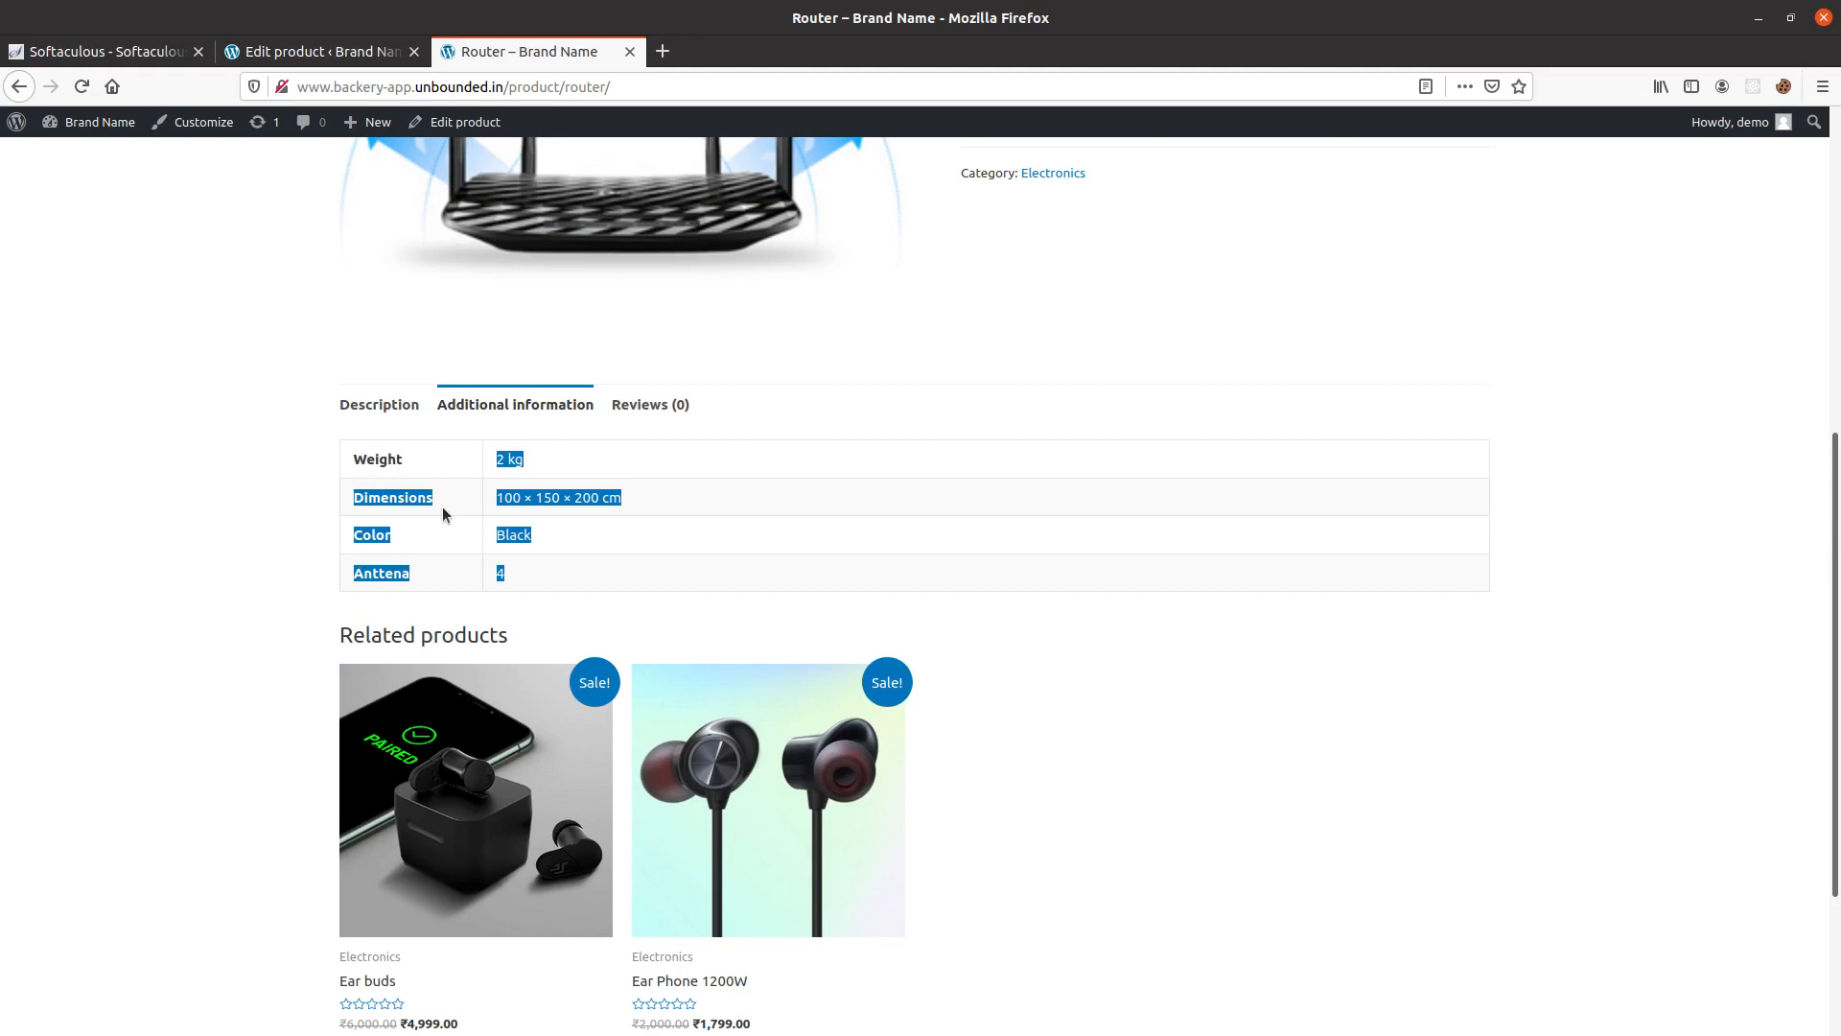
{"action": "left_click", "coordinate": [499, 513]}
{"action": "left_click", "coordinate": [650, 406]}
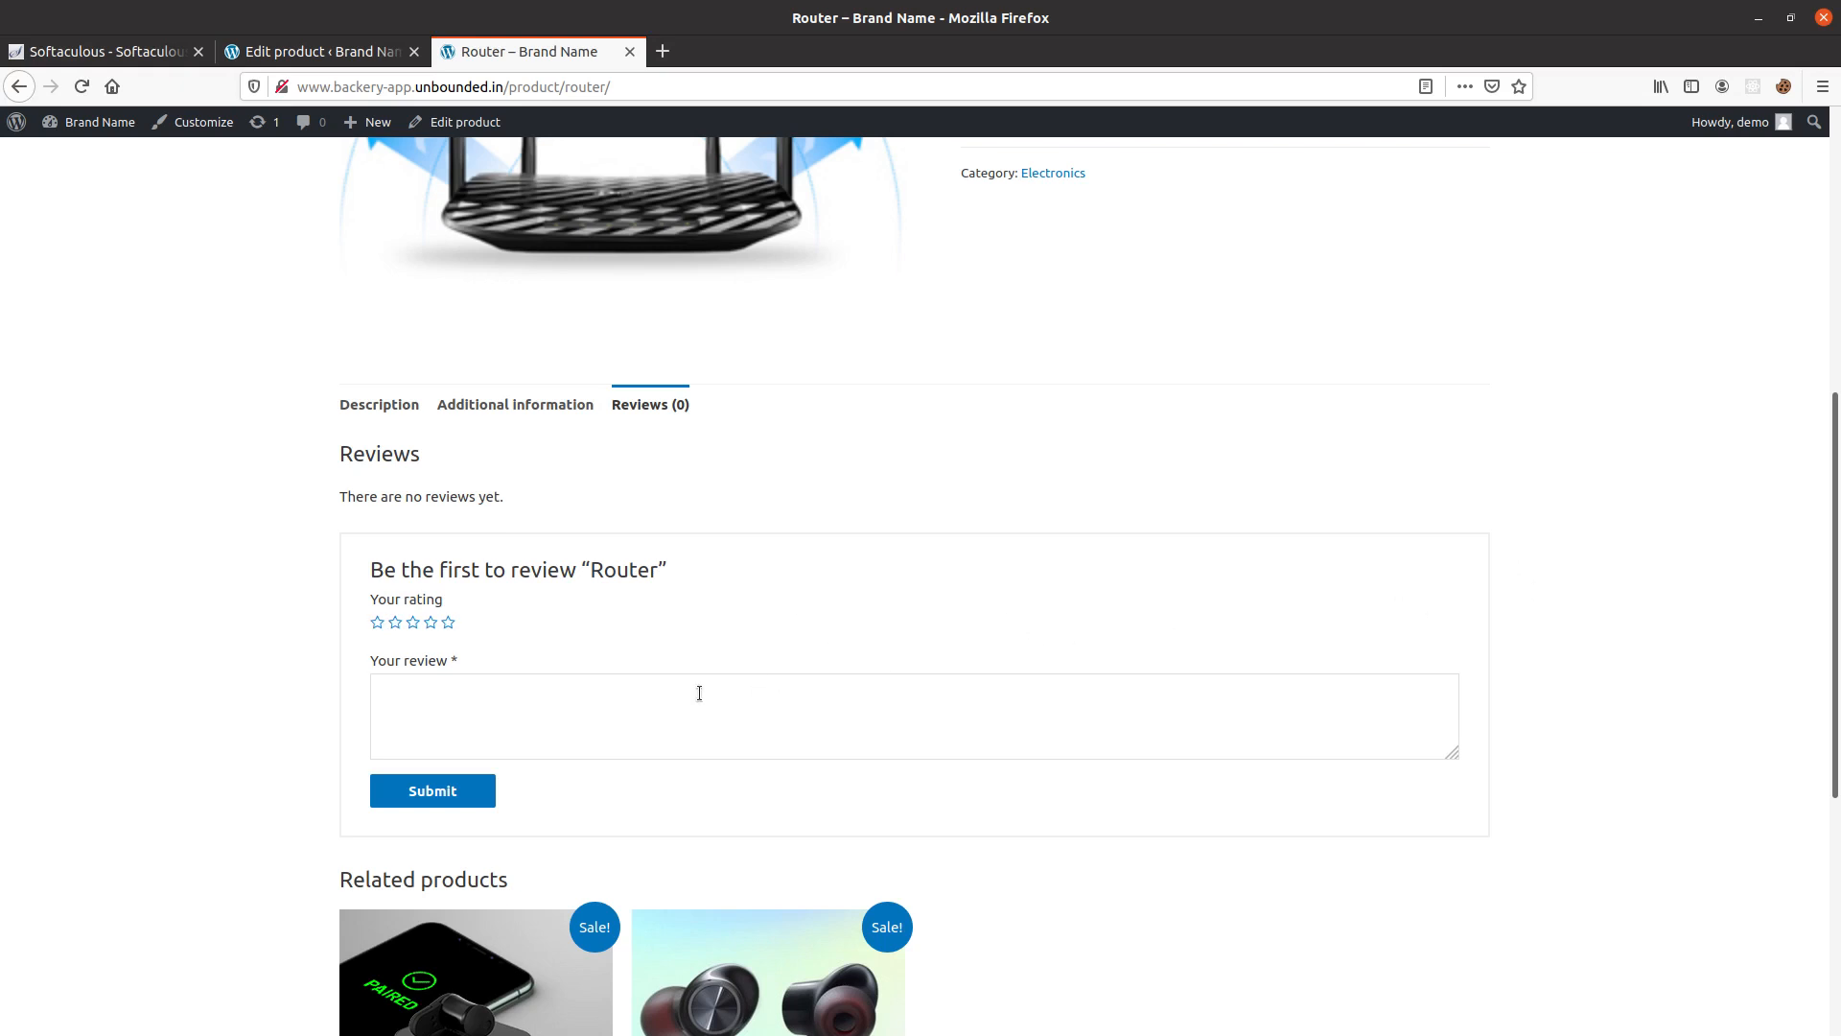
{"action": "scroll", "coordinate": [599, 593], "scroll_direction": "up", "scroll_amount": 10}
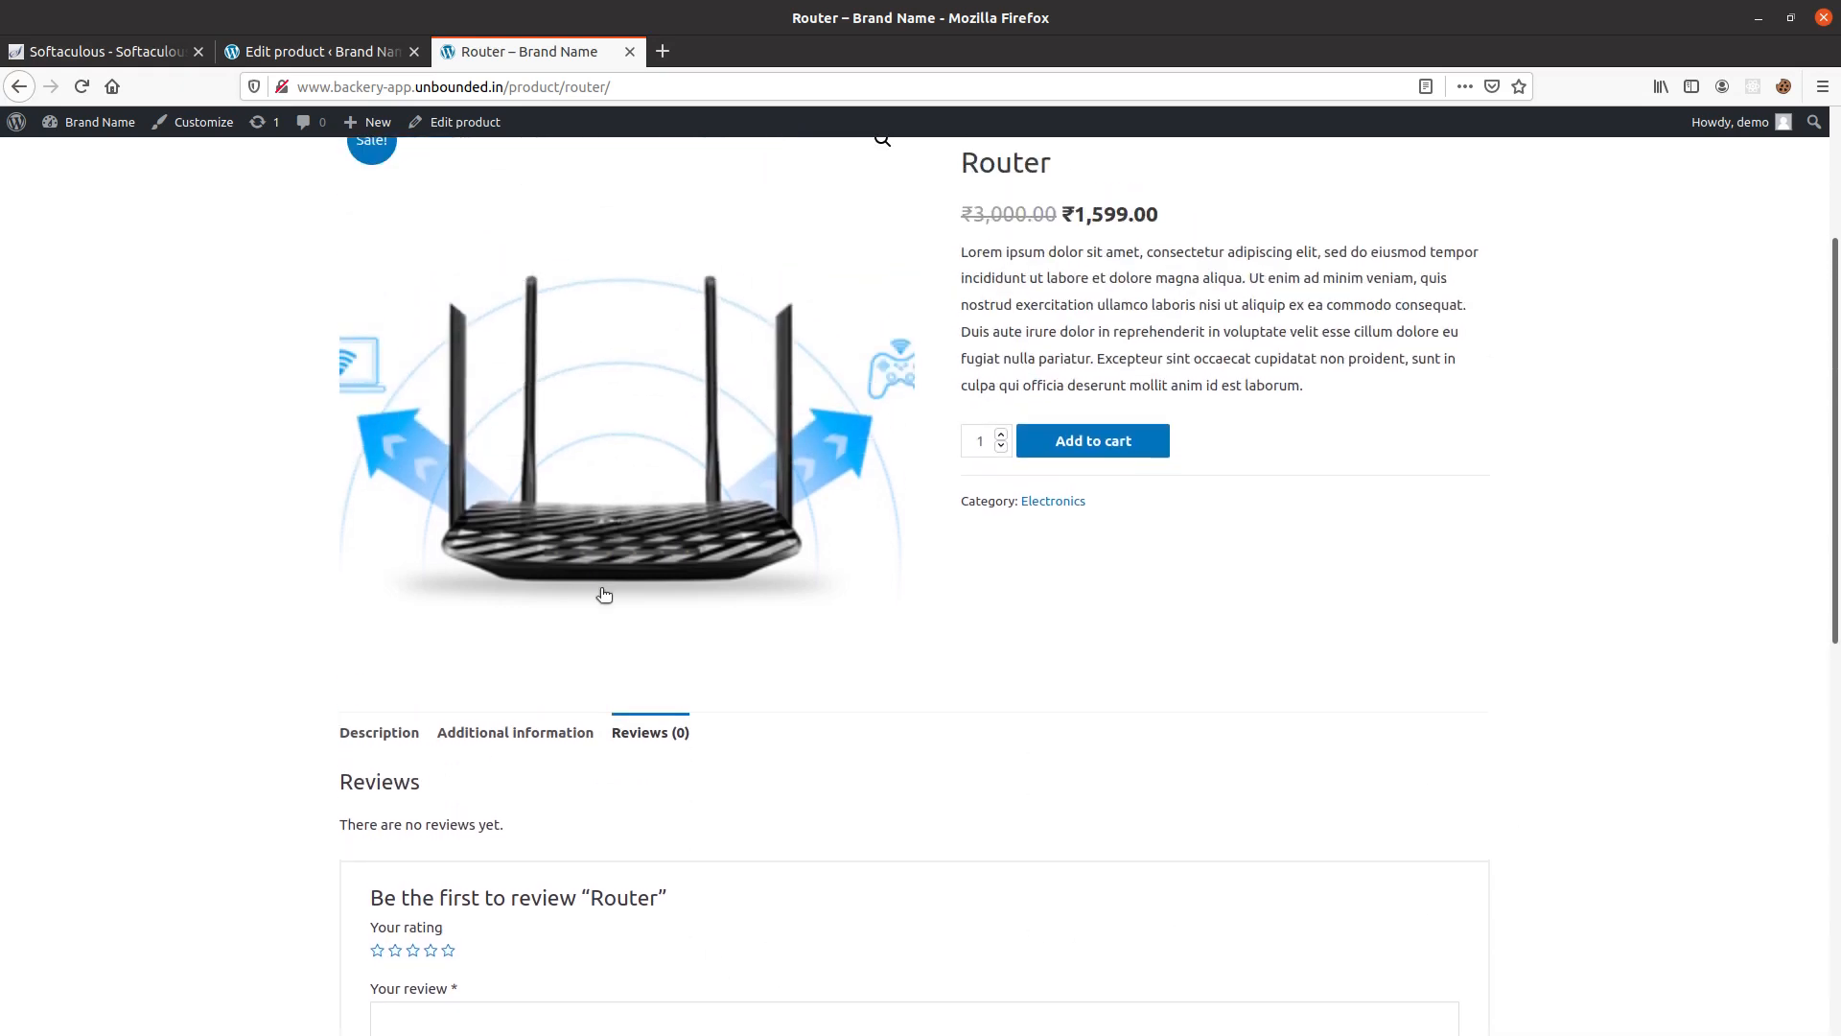
{"action": "scroll", "coordinate": [573, 600], "scroll_direction": "up", "scroll_amount": 1}
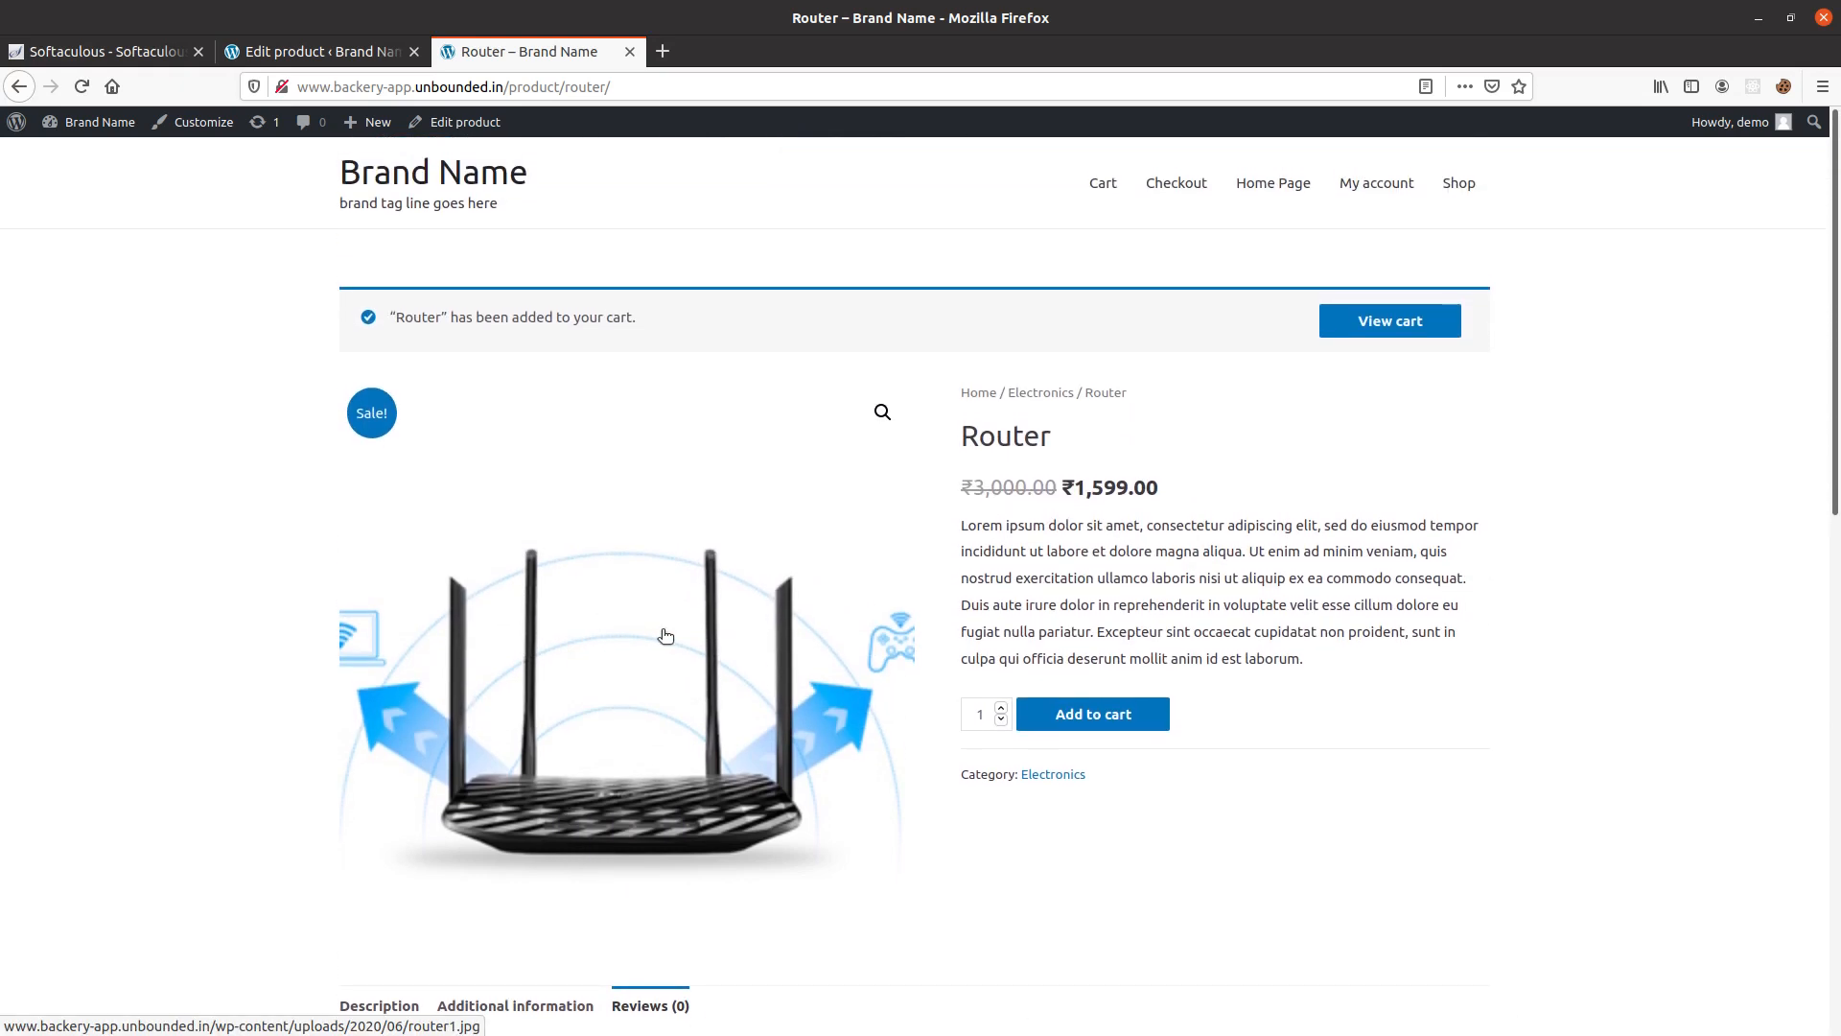
View the cart containing the Router and proceed to checkout.
{"action": "left_click", "coordinate": [1391, 332]}
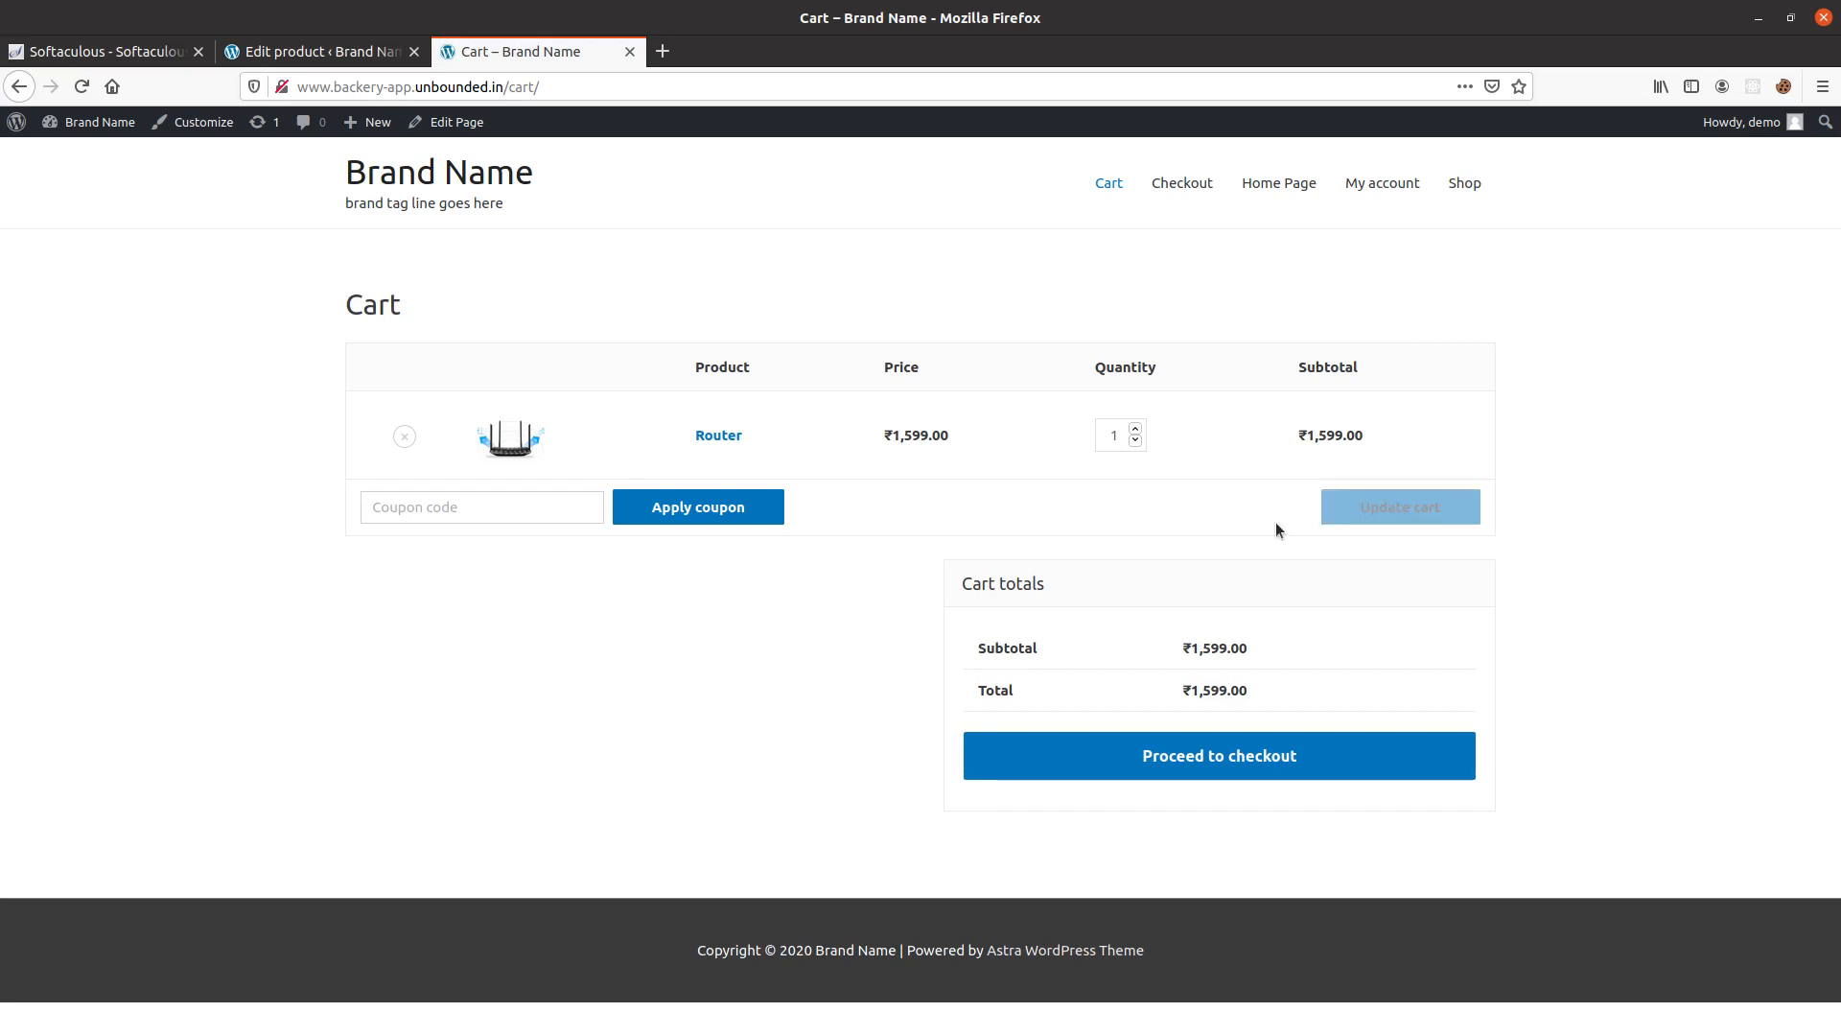
{"action": "left_click", "coordinate": [505, 511]}
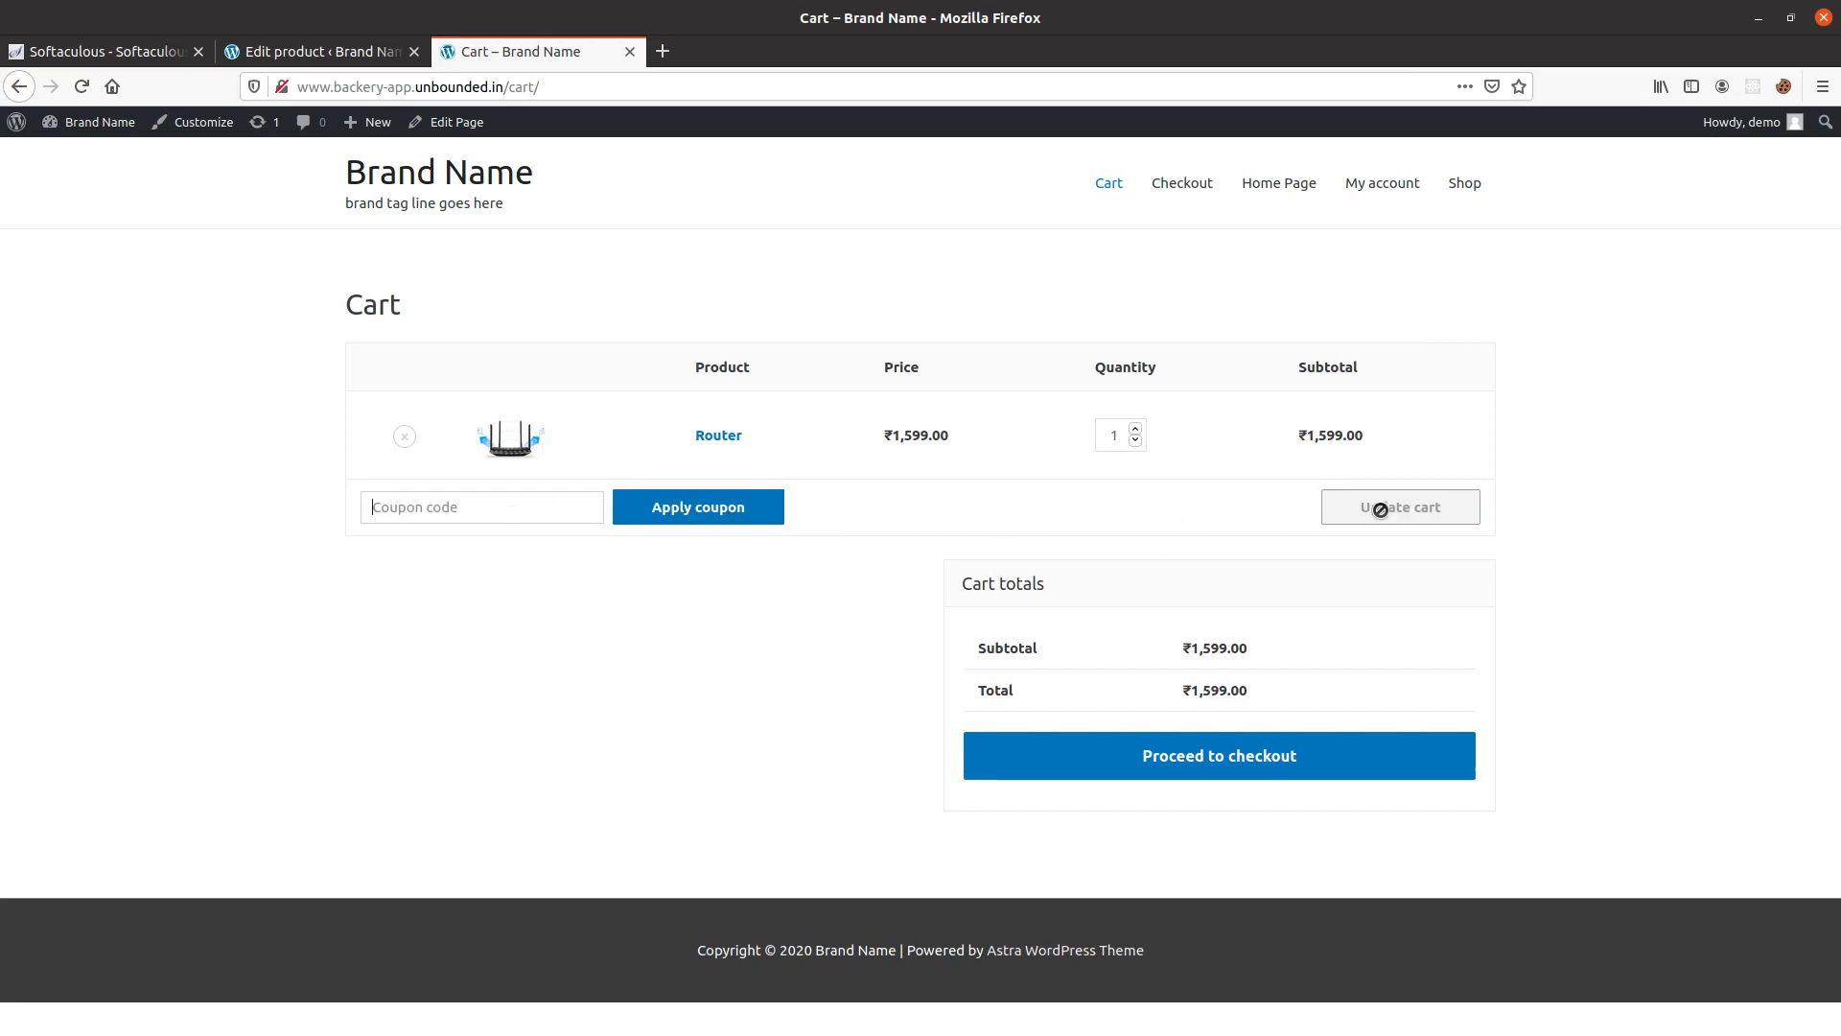
{"action": "left_click", "coordinate": [1234, 755]}
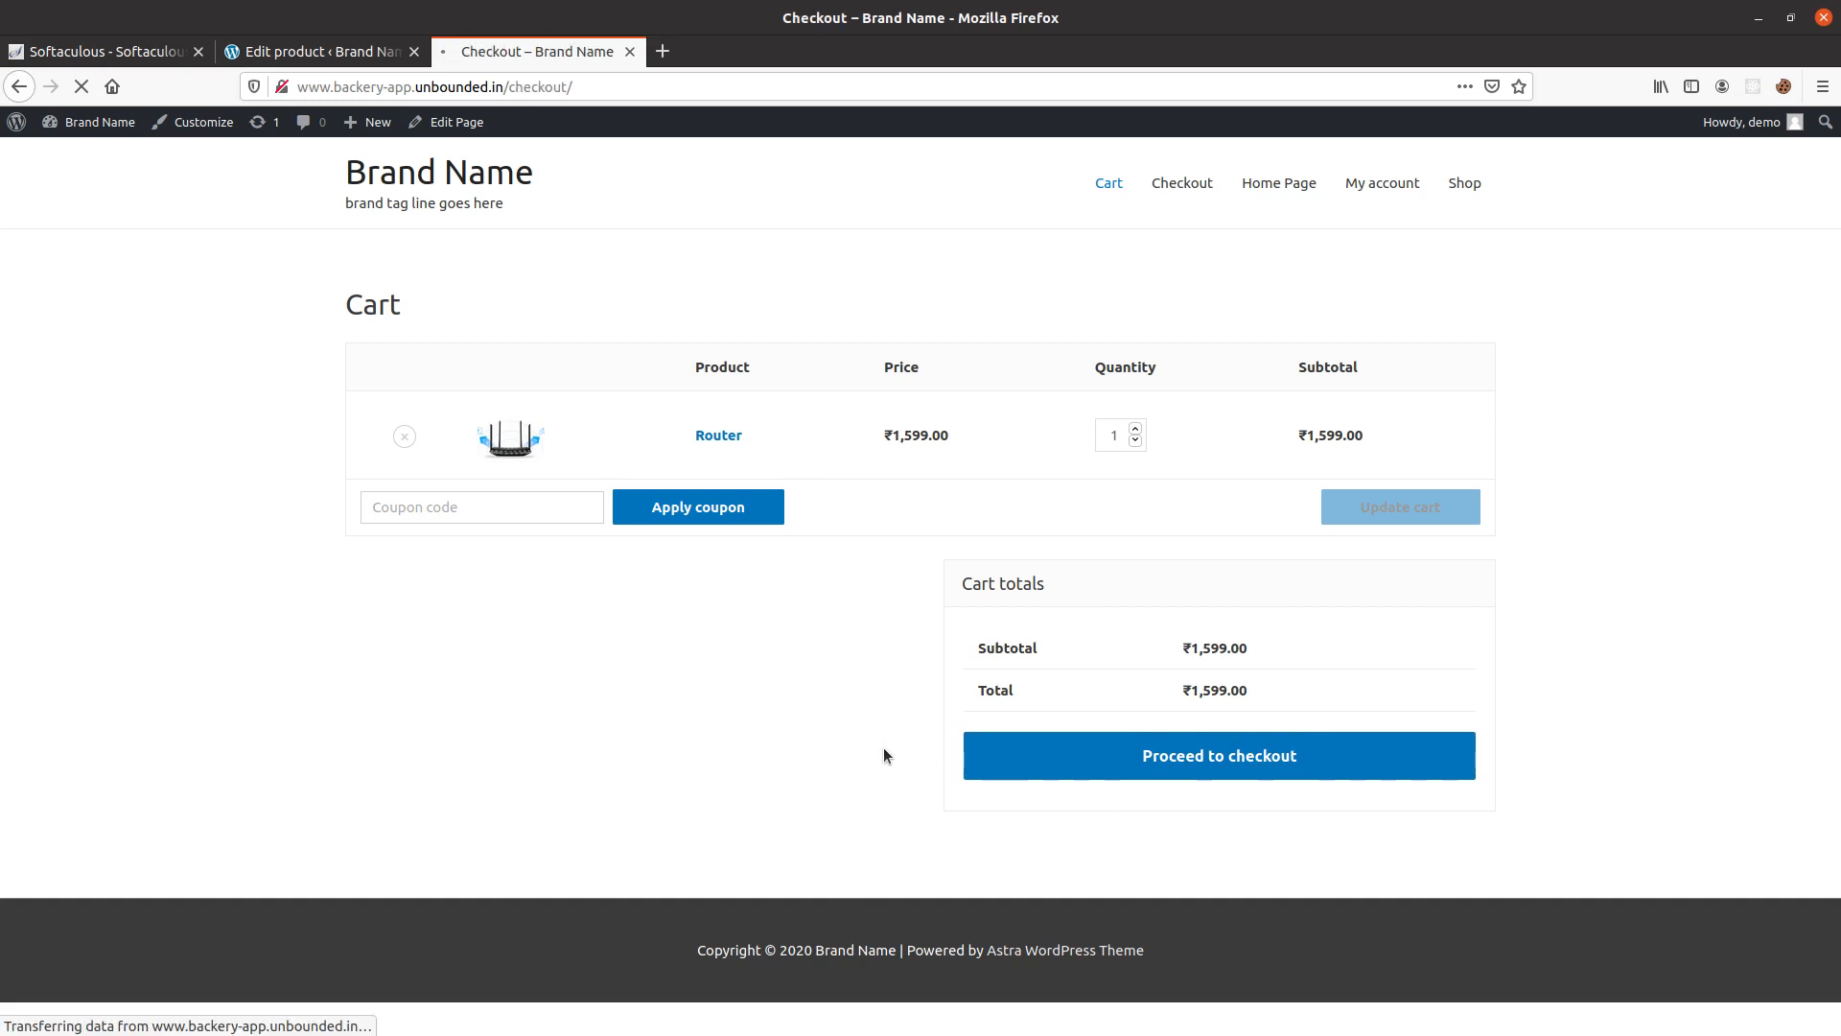
Examine the checkout page's billing detail fields, order summary and payment methods notice.
{"action": "scroll", "coordinate": [258, 476], "scroll_direction": "down", "scroll_amount": 4}
{"action": "scroll", "coordinate": [258, 476], "scroll_direction": "up", "scroll_amount": 4}
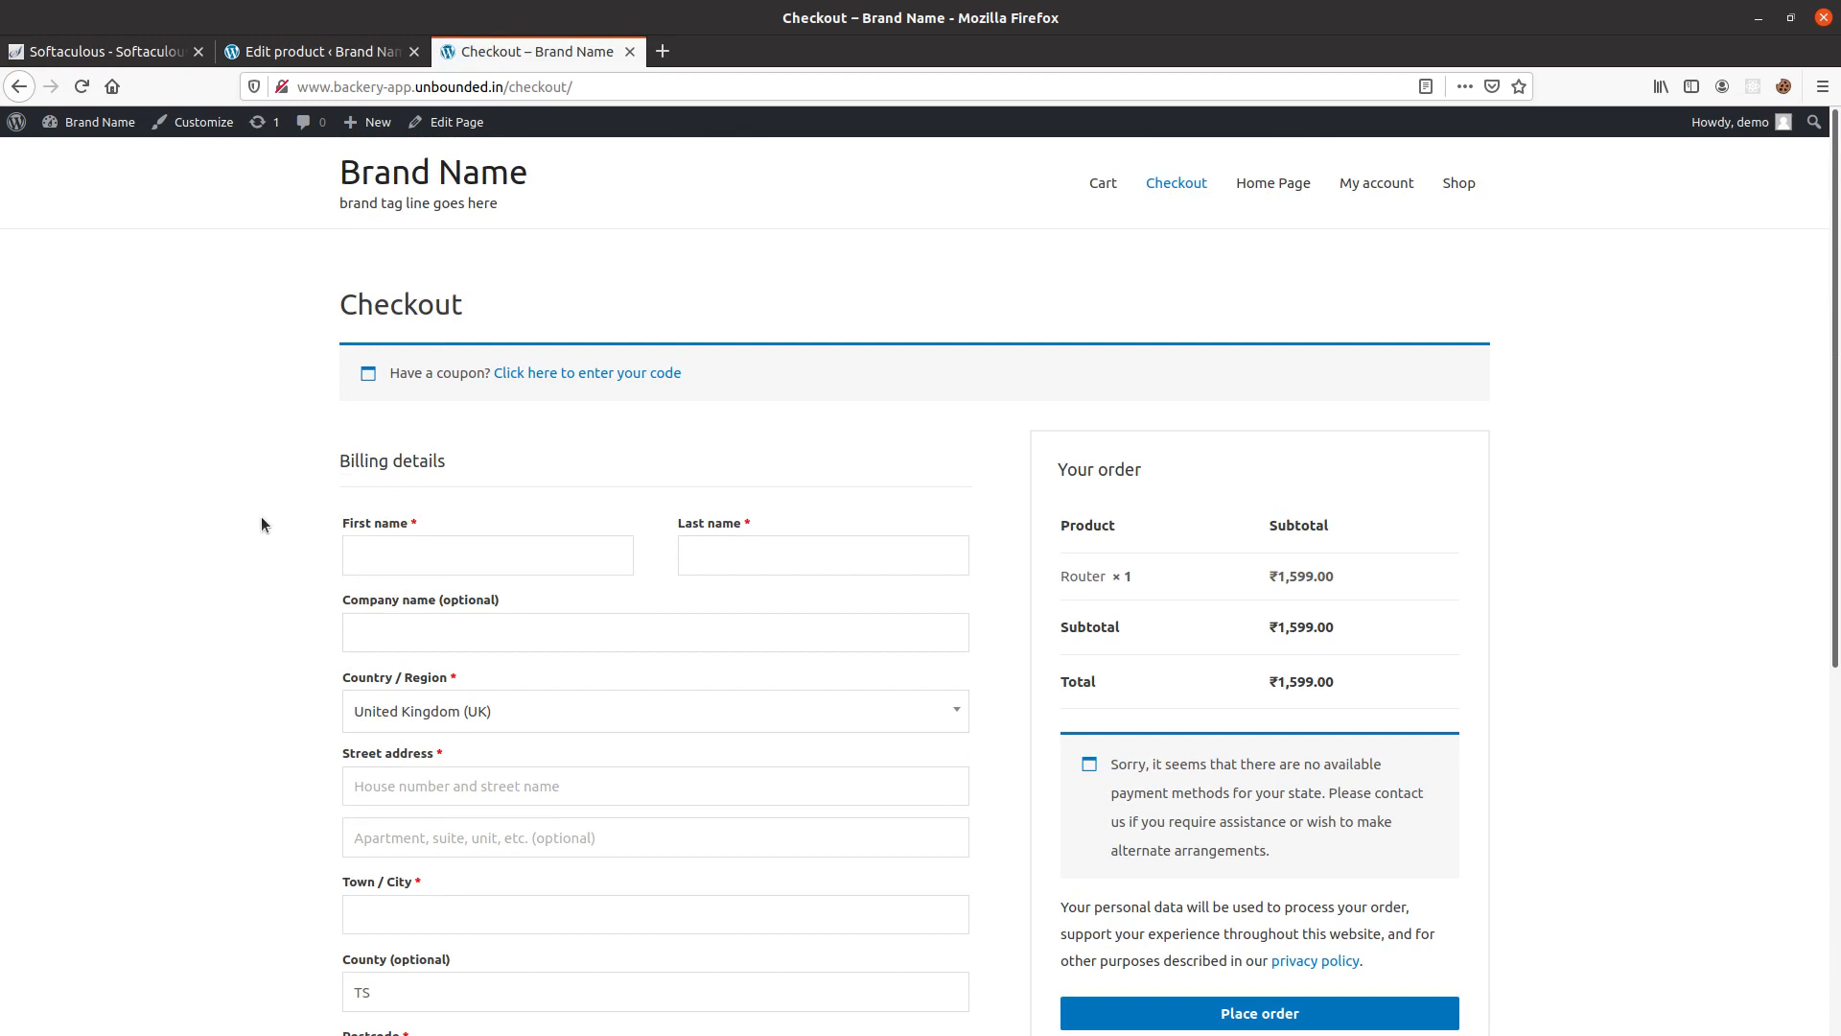
{"action": "scroll", "coordinate": [260, 516], "scroll_direction": "down", "scroll_amount": 6}
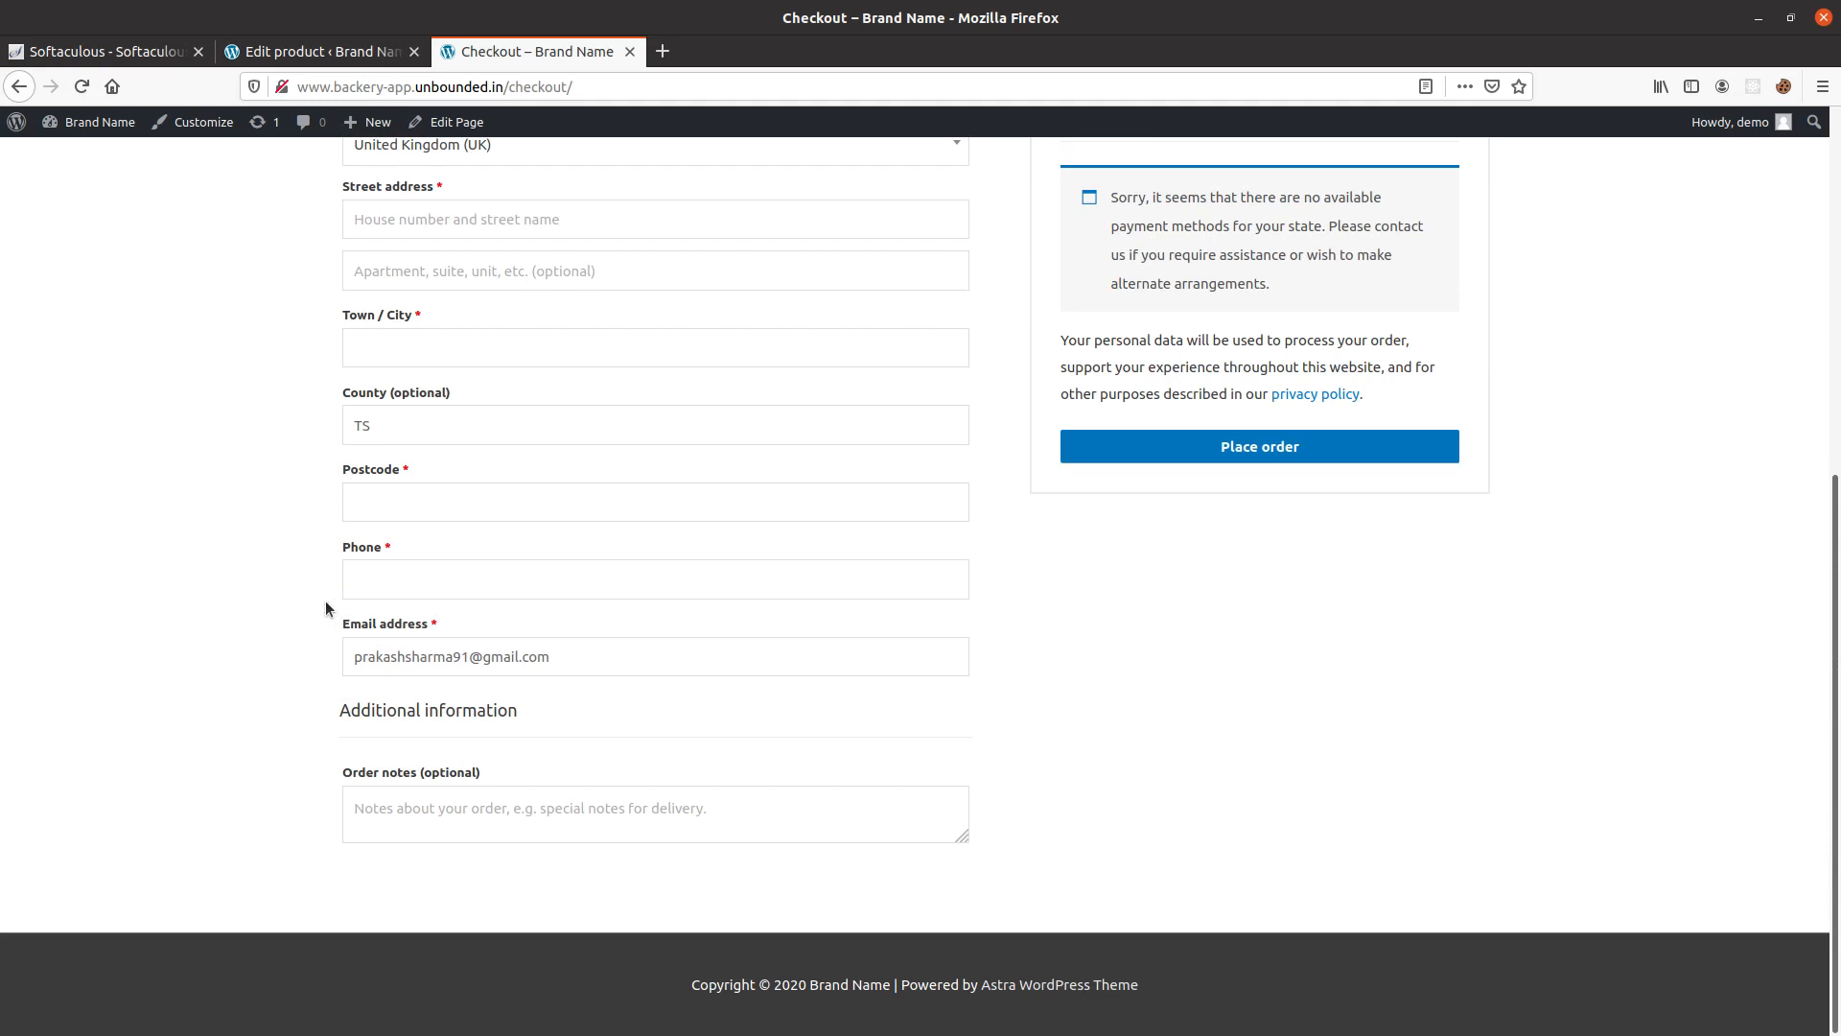
{"action": "scroll", "coordinate": [325, 600], "scroll_direction": "up", "scroll_amount": 3}
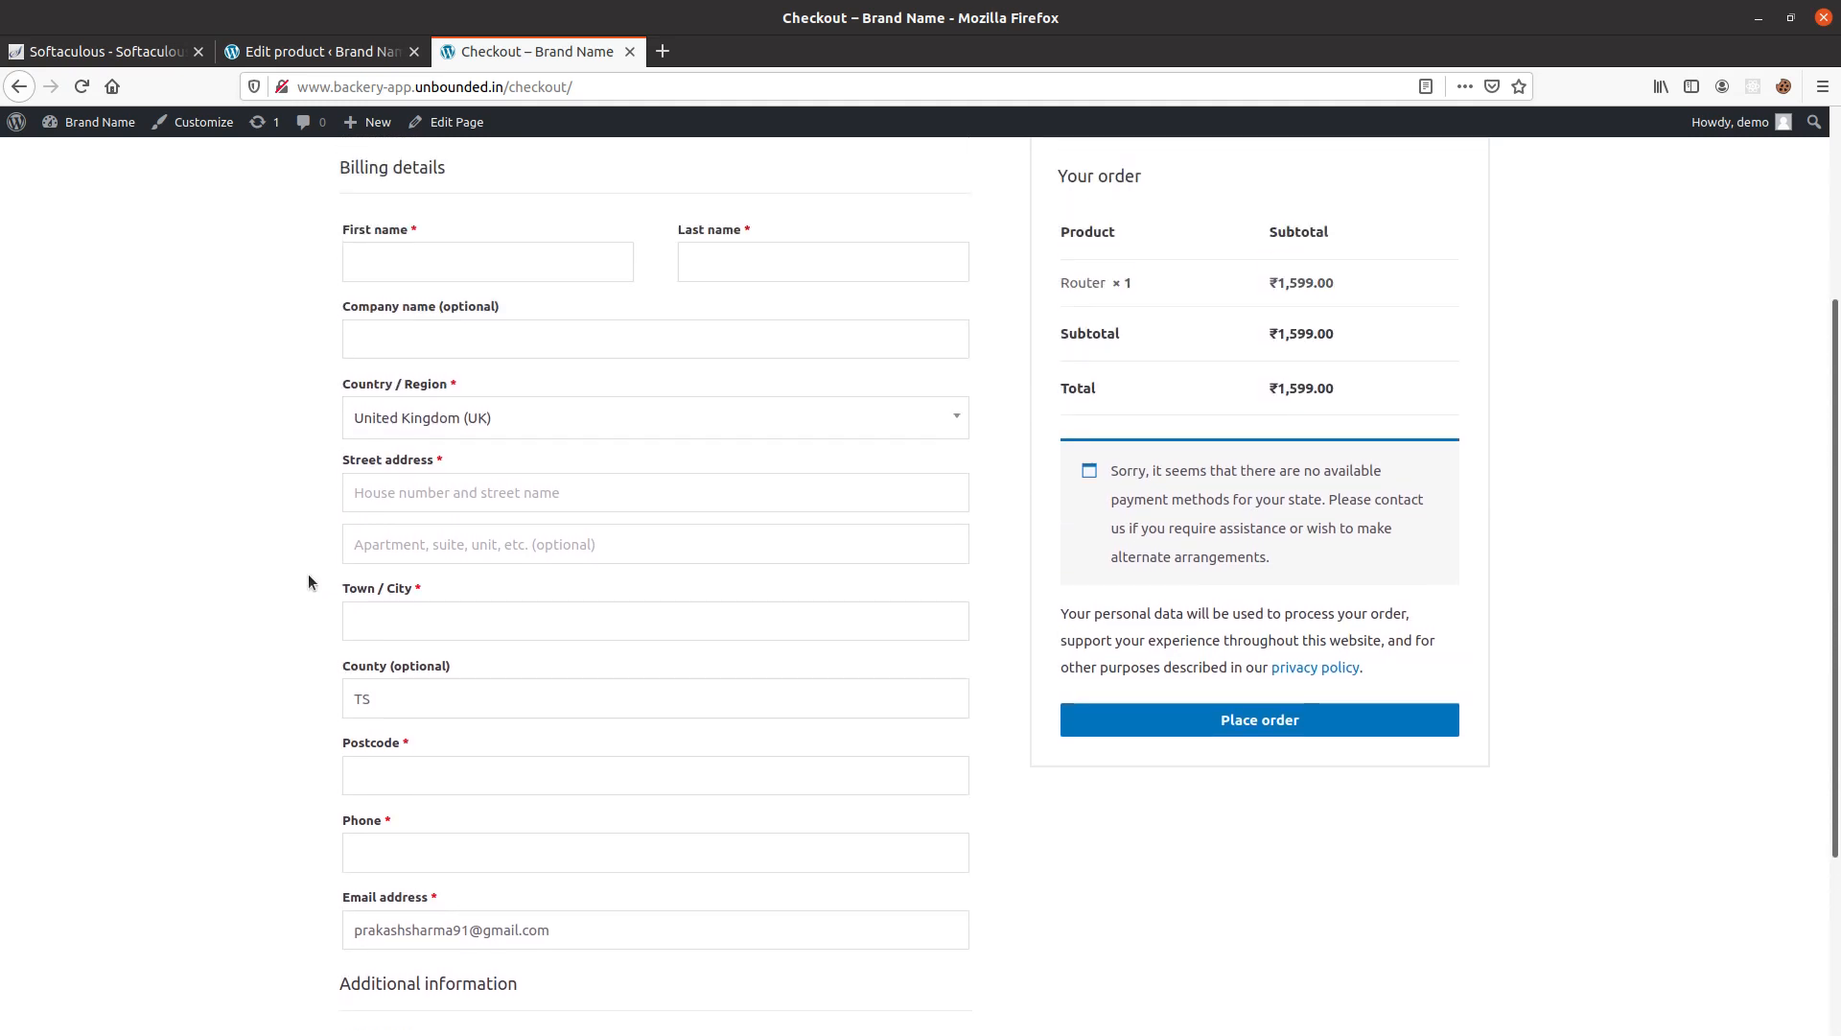
{"action": "scroll", "coordinate": [403, 594], "scroll_direction": "up", "scroll_amount": 3}
{"action": "scroll", "coordinate": [405, 599], "scroll_direction": "down", "scroll_amount": 2}
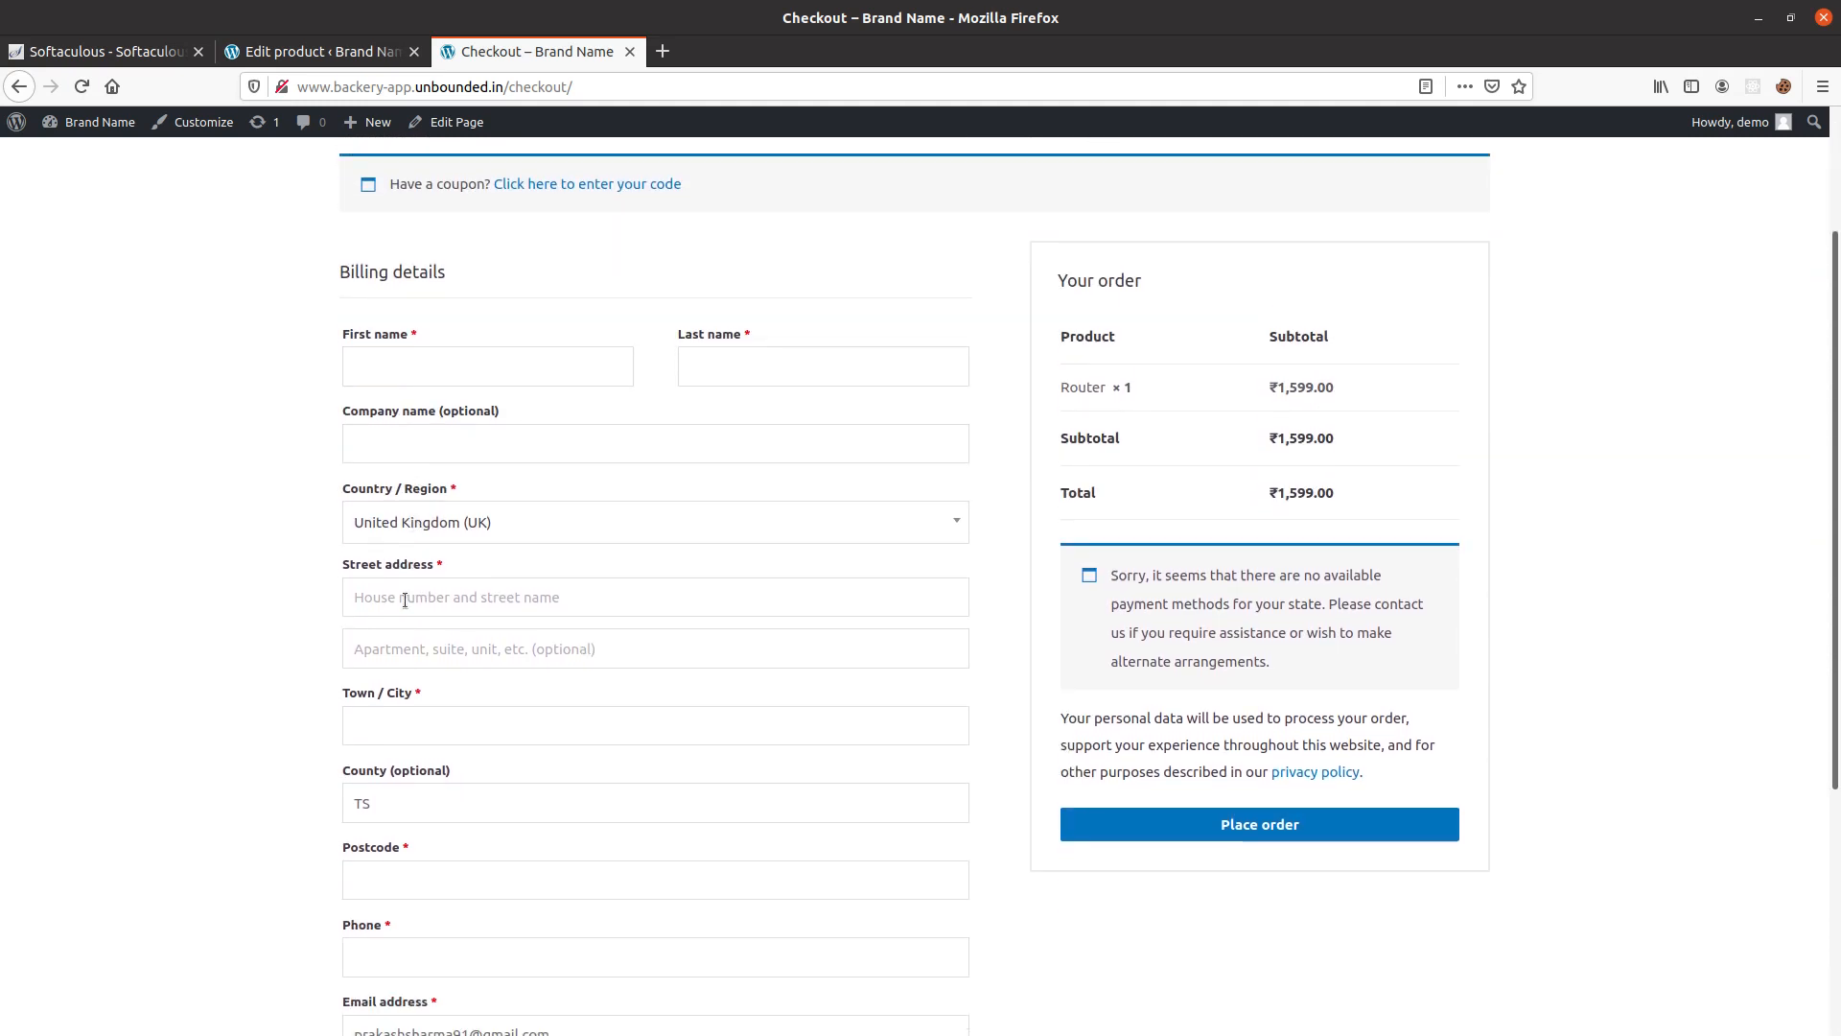
{"action": "scroll", "coordinate": [405, 600], "scroll_direction": "down", "scroll_amount": 4}
{"action": "scroll", "coordinate": [268, 575], "scroll_direction": "up", "scroll_amount": 1}
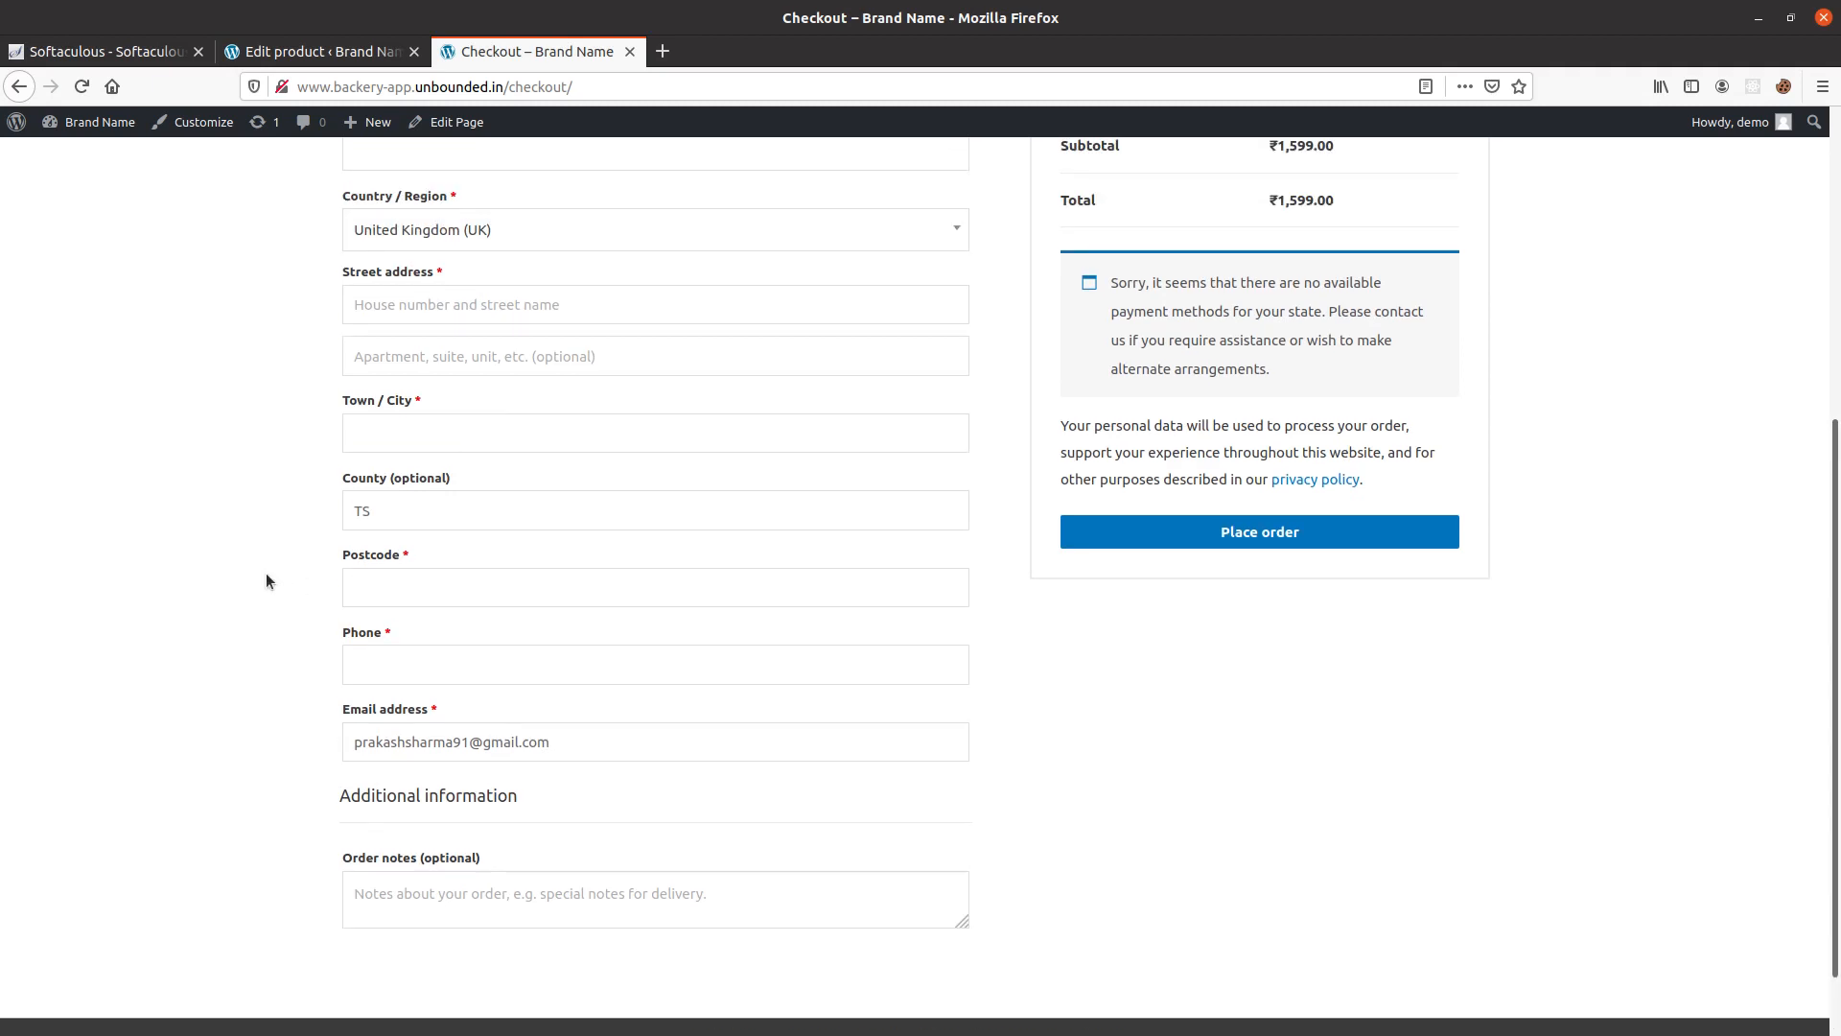
{"action": "scroll", "coordinate": [269, 577], "scroll_direction": "up", "scroll_amount": 5}
{"action": "scroll", "coordinate": [1212, 840], "scroll_direction": "down", "scroll_amount": 4}
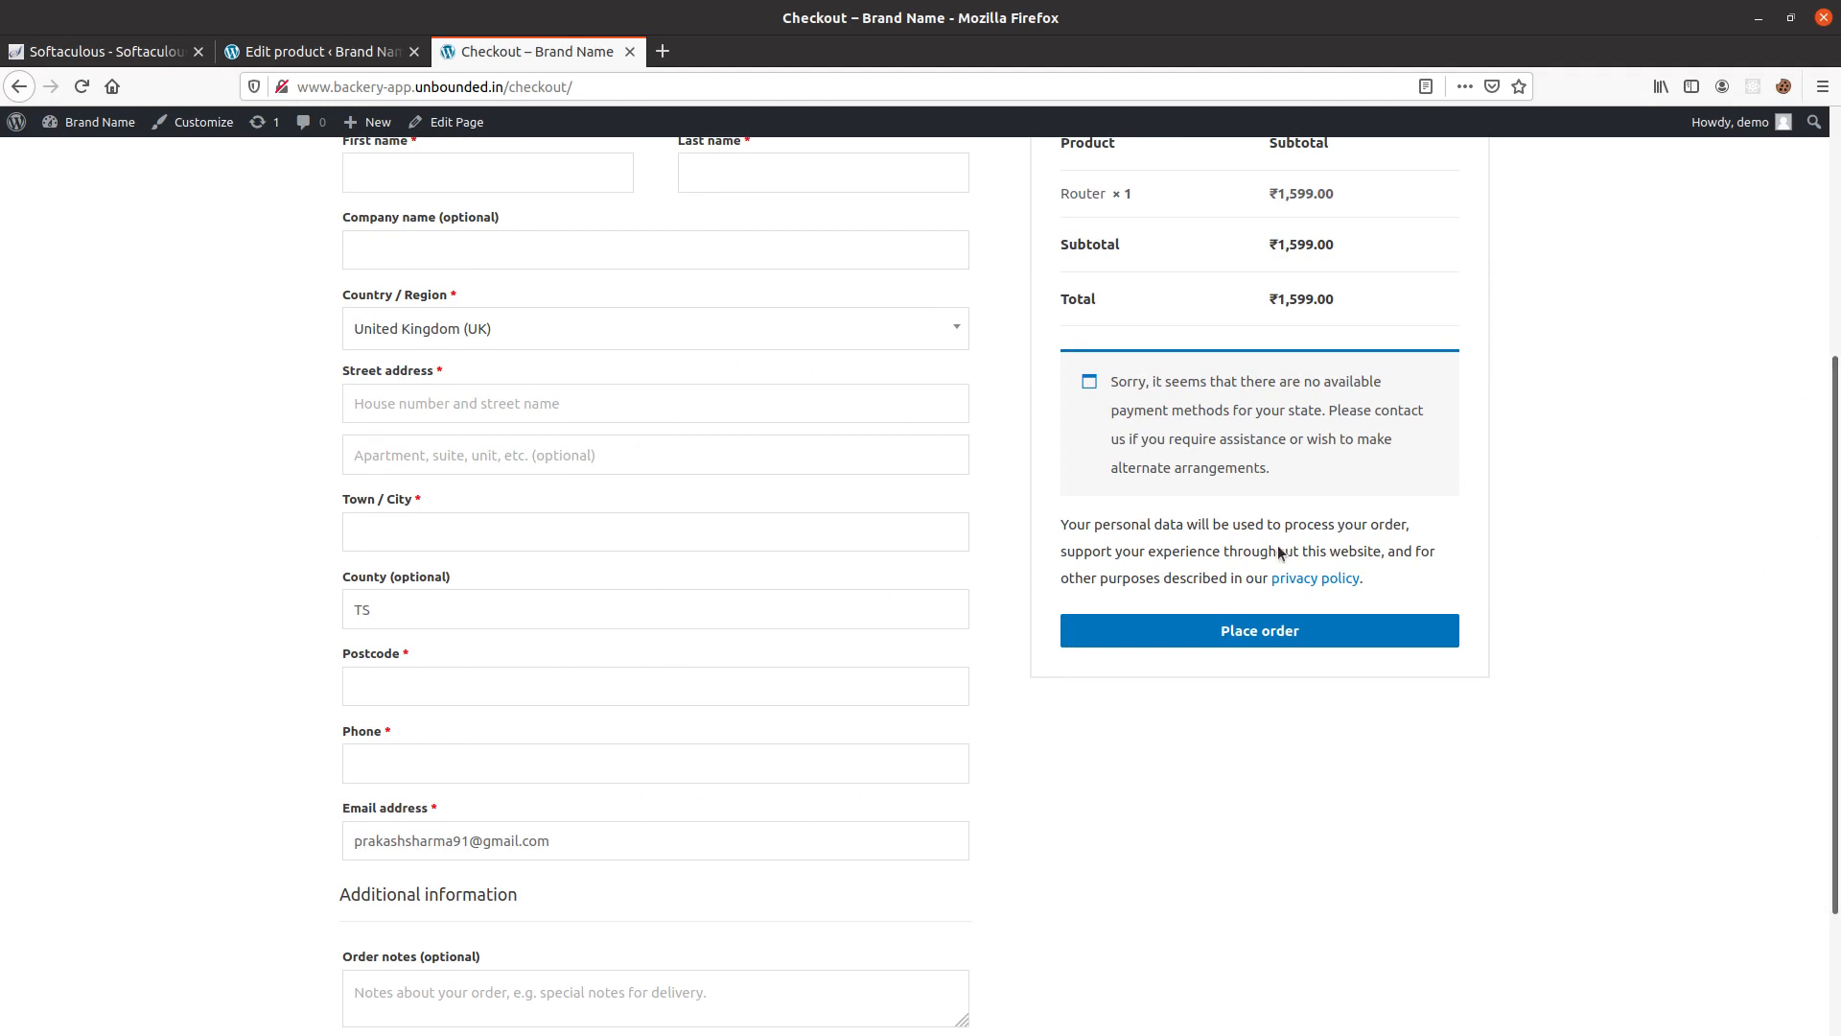
{"action": "scroll", "coordinate": [653, 624], "scroll_direction": "up", "scroll_amount": 4}
{"action": "scroll", "coordinate": [1291, 556], "scroll_direction": "down", "scroll_amount": 4}
{"action": "left_click_drag", "start_coordinate": [1290, 556], "coordinate": [1069, 420]}
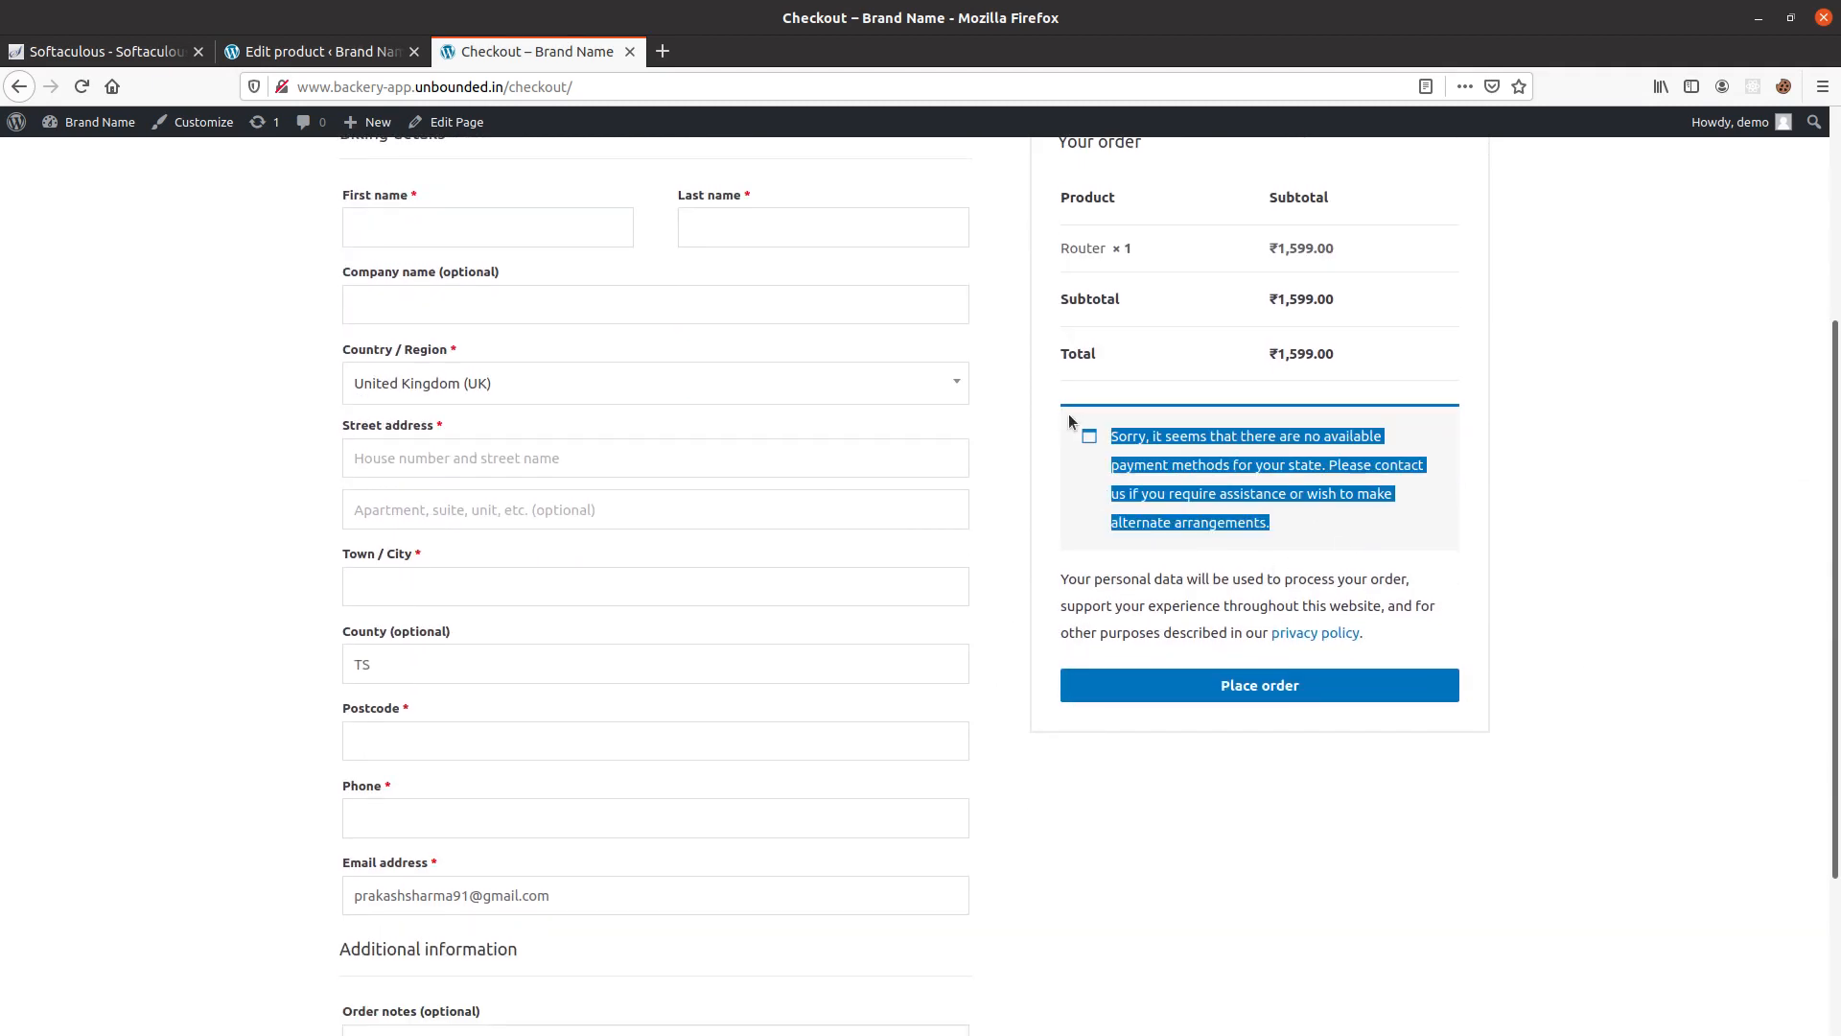
Review the checkout page's payment methods notice, then view the My account page and return to the cart.
{"action": "left_click", "coordinate": [1342, 489]}
{"action": "left_click_drag", "start_coordinate": [1185, 509], "coordinate": [1136, 467]}
{"action": "scroll", "coordinate": [1348, 486], "scroll_direction": "up", "scroll_amount": 3}
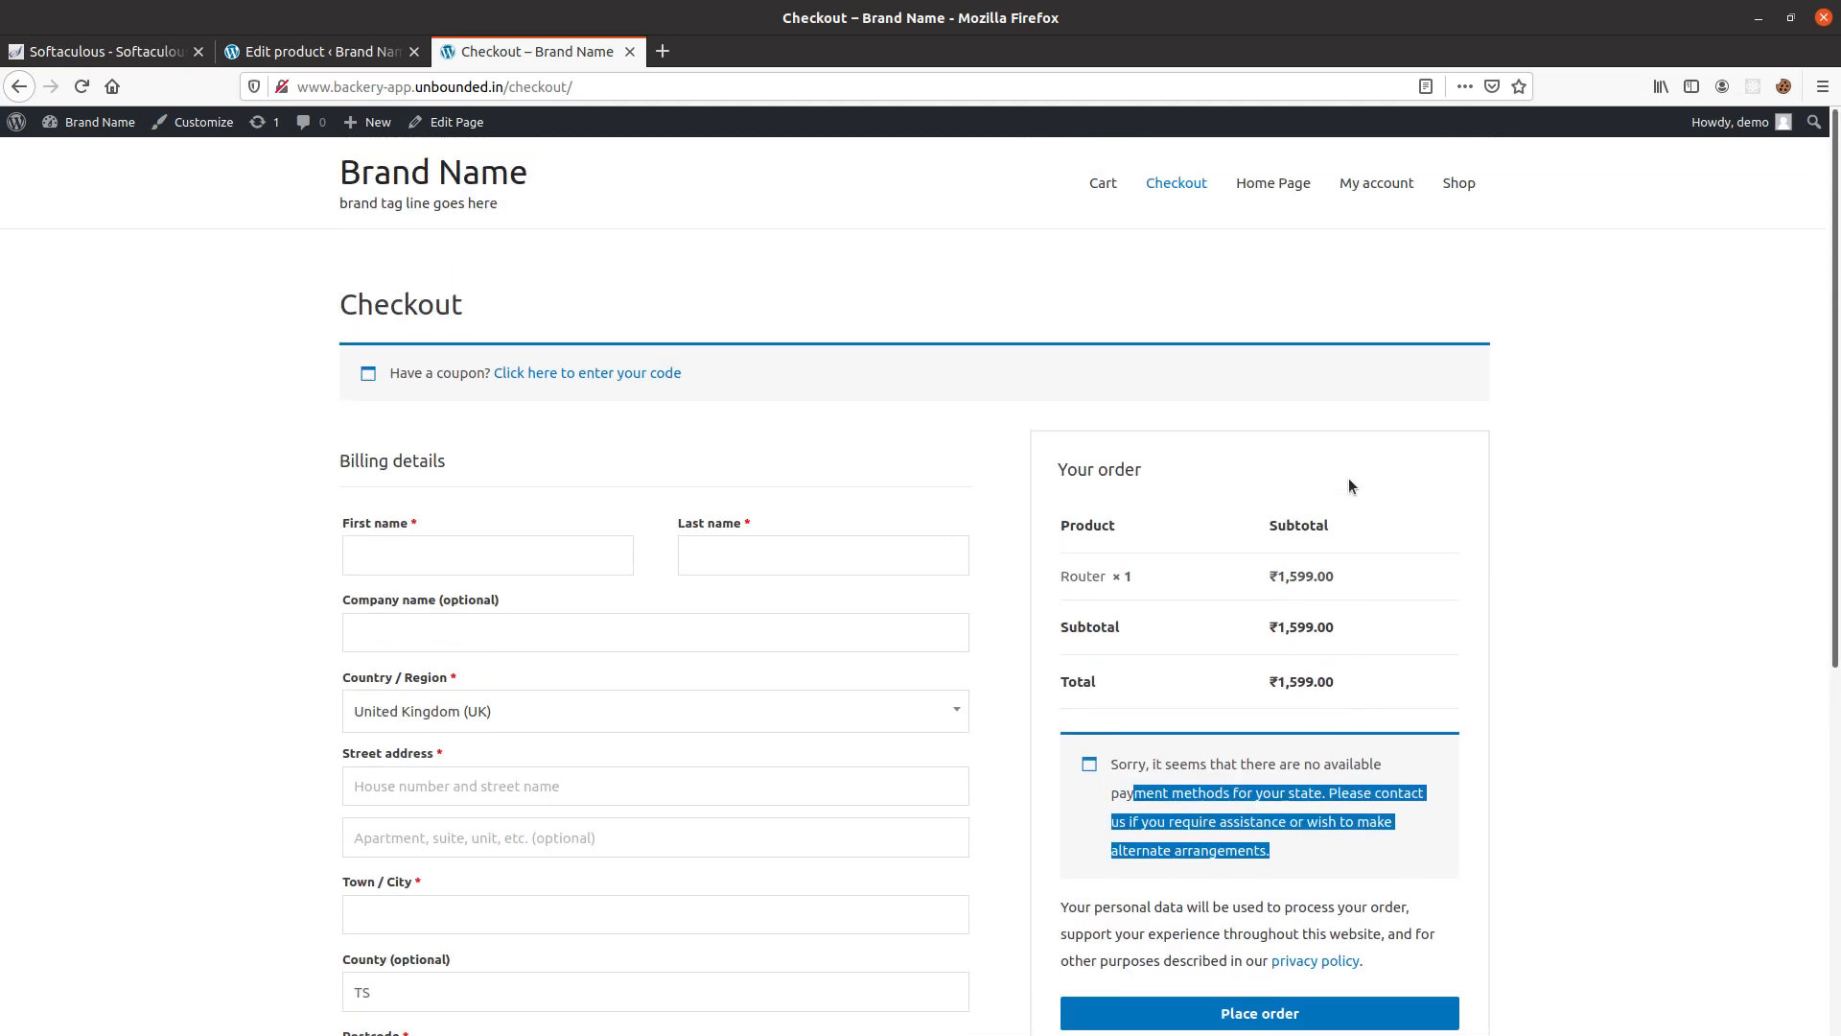
{"action": "left_click", "coordinate": [1393, 185]}
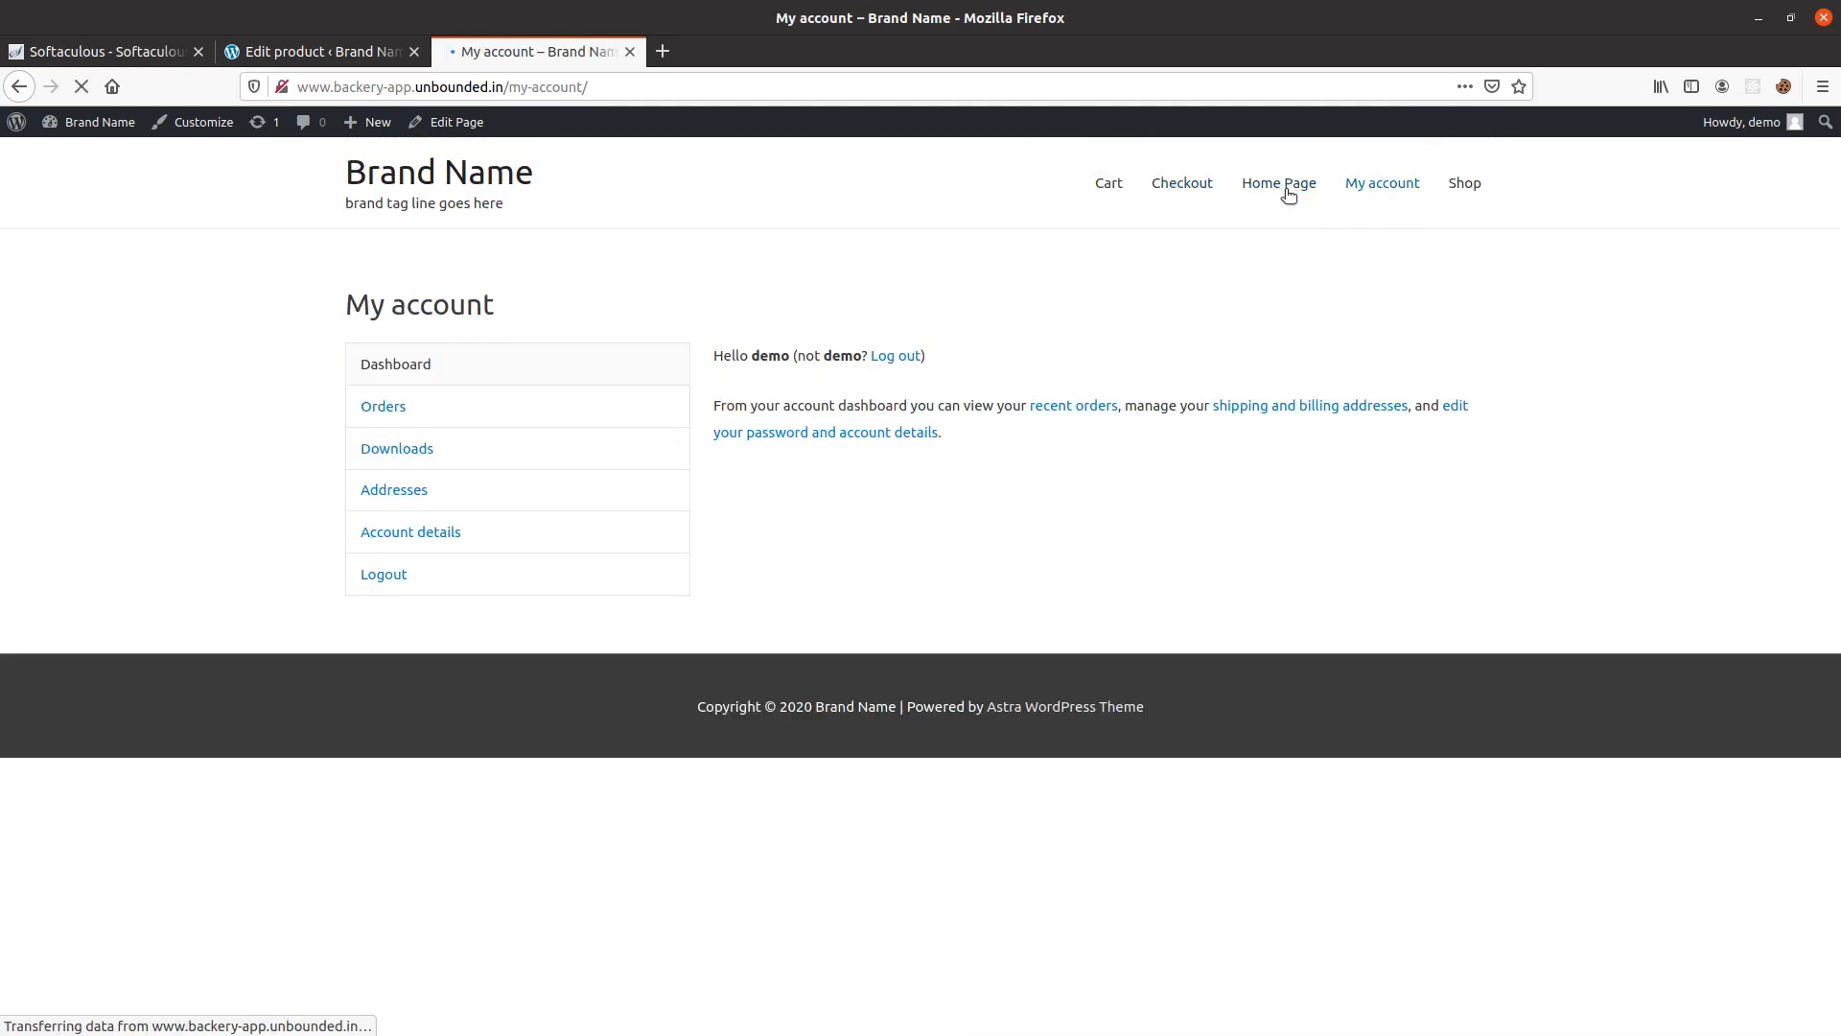
{"action": "left_click", "coordinate": [1120, 192]}
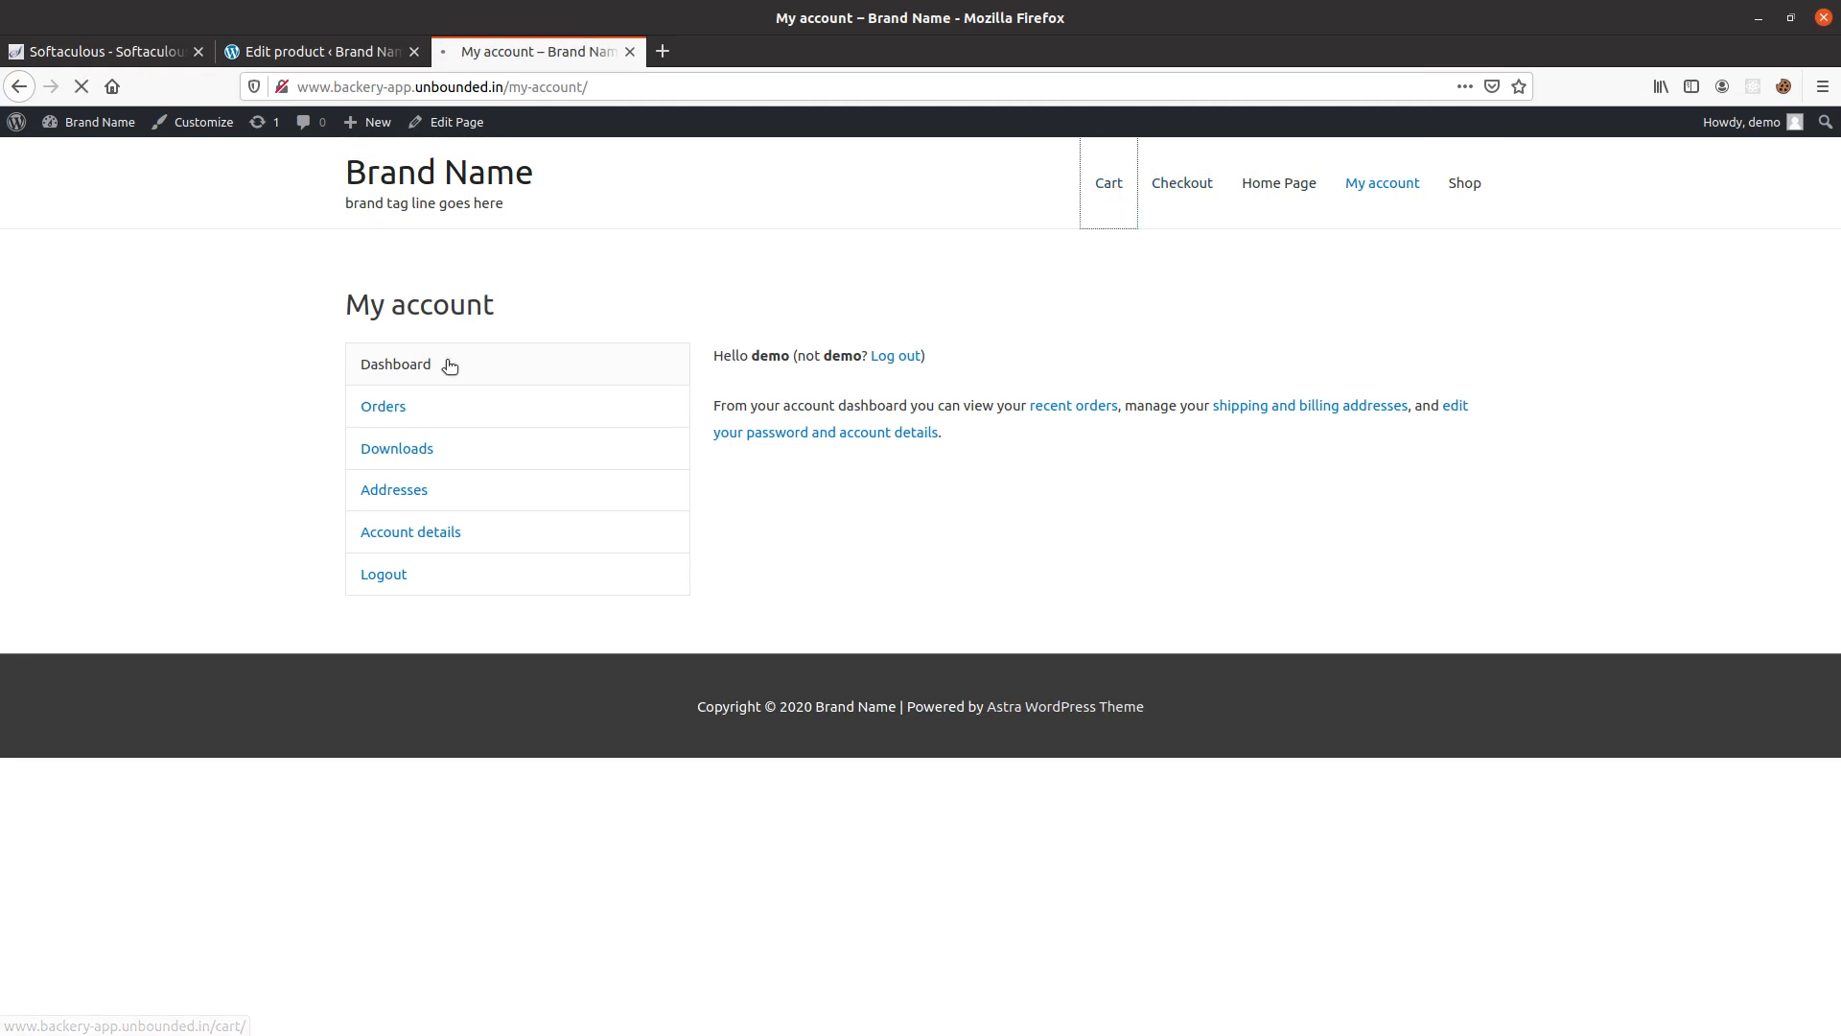
Open the WooCommerce dashboard's store setup from the site admin and accept the saved store details.
{"action": "left_click", "coordinate": [318, 50]}
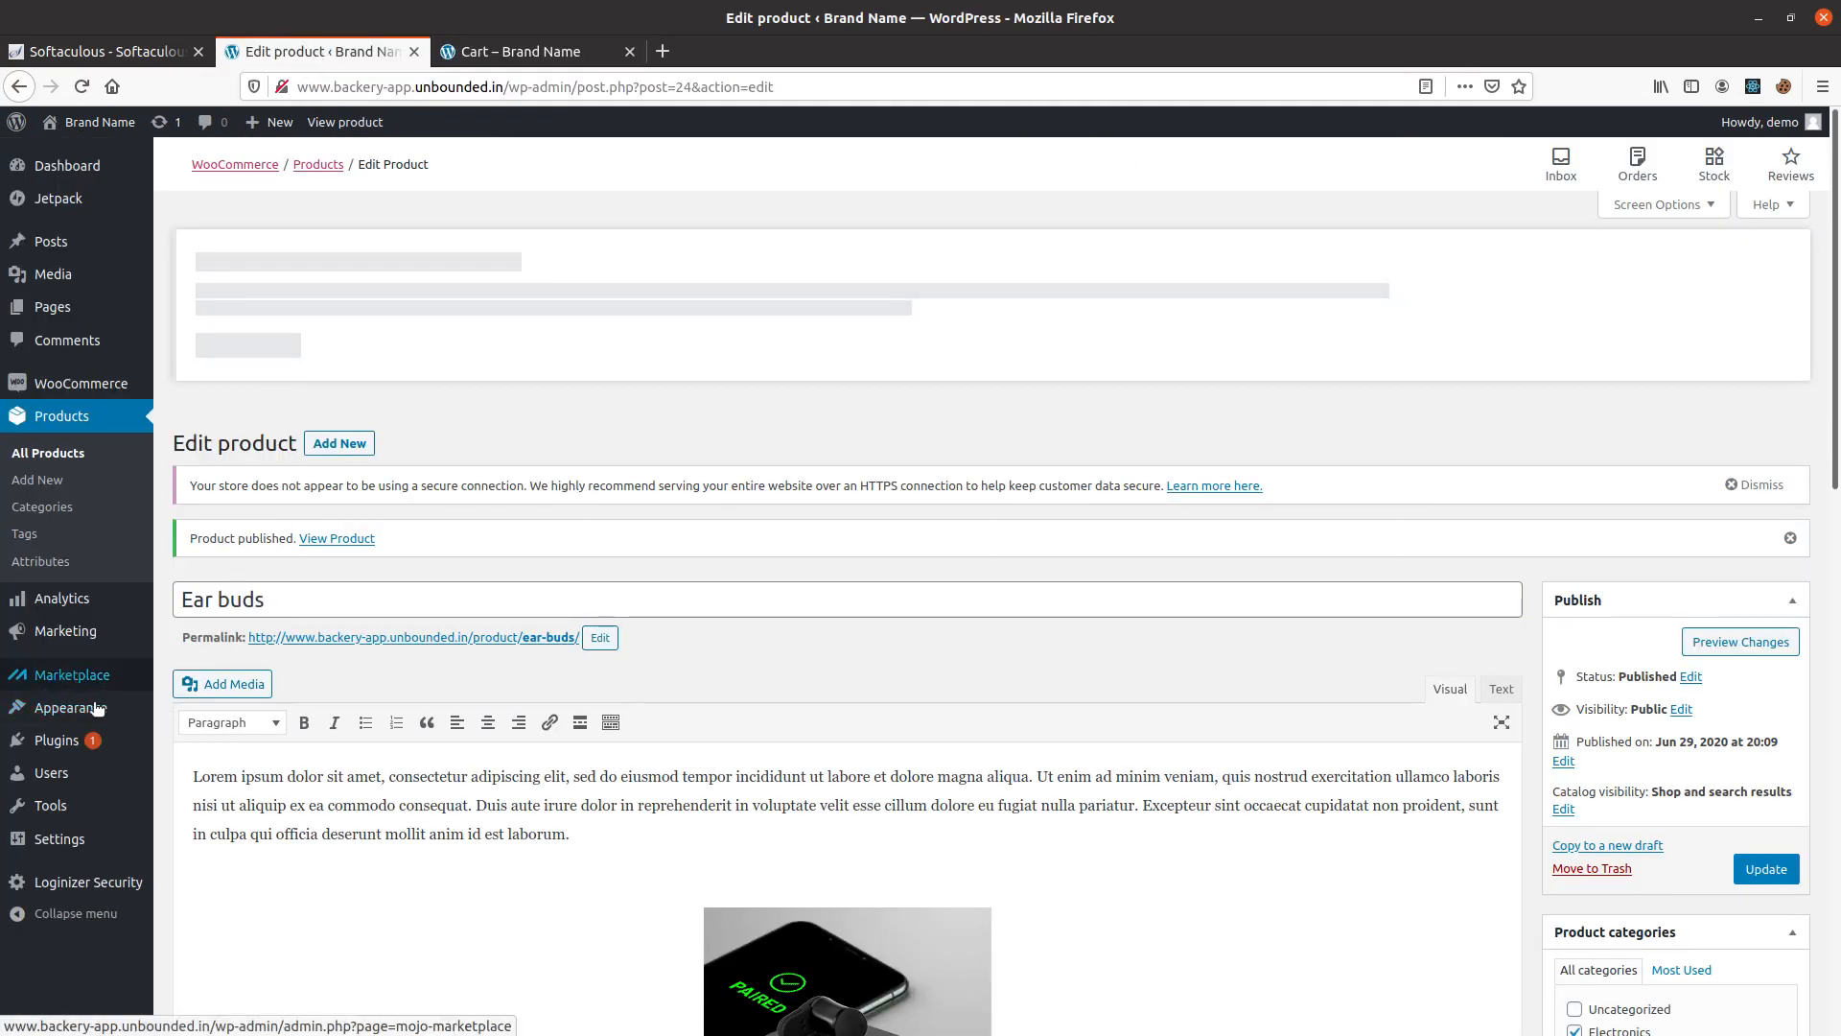
{"action": "mouse_move", "coordinate": [75, 731]}
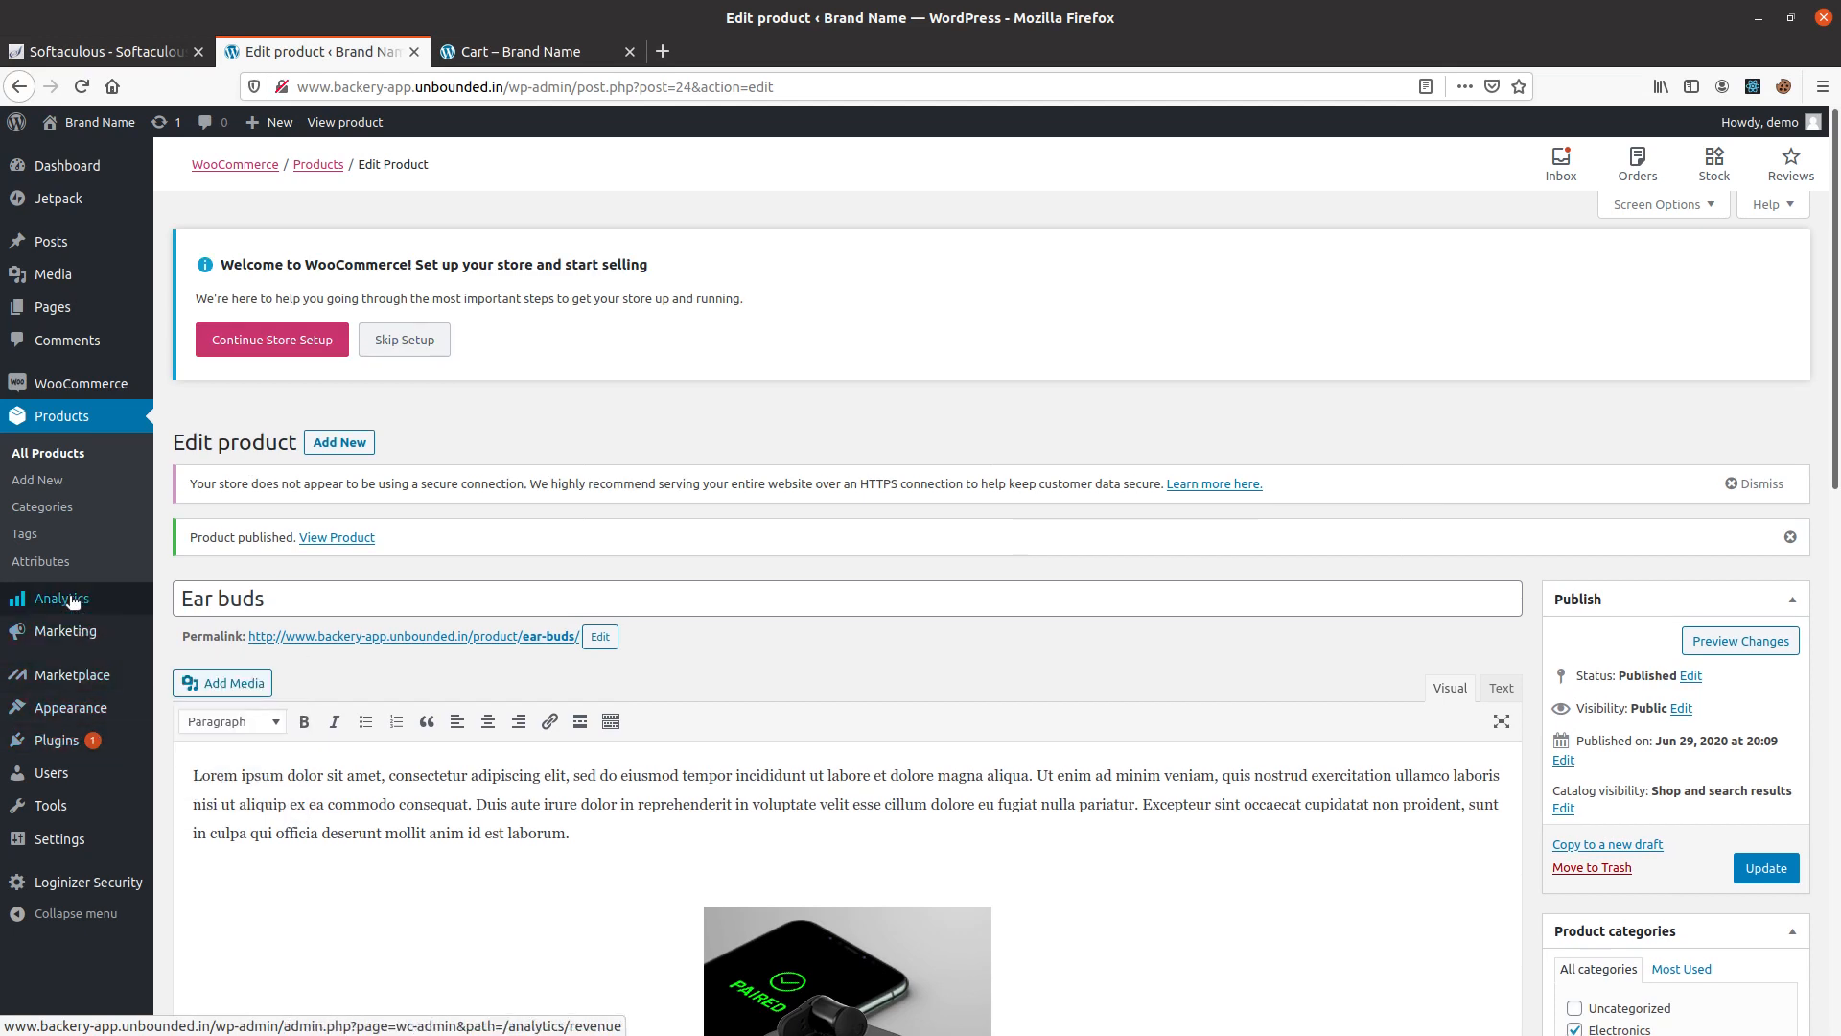
{"action": "mouse_move", "coordinate": [108, 384]}
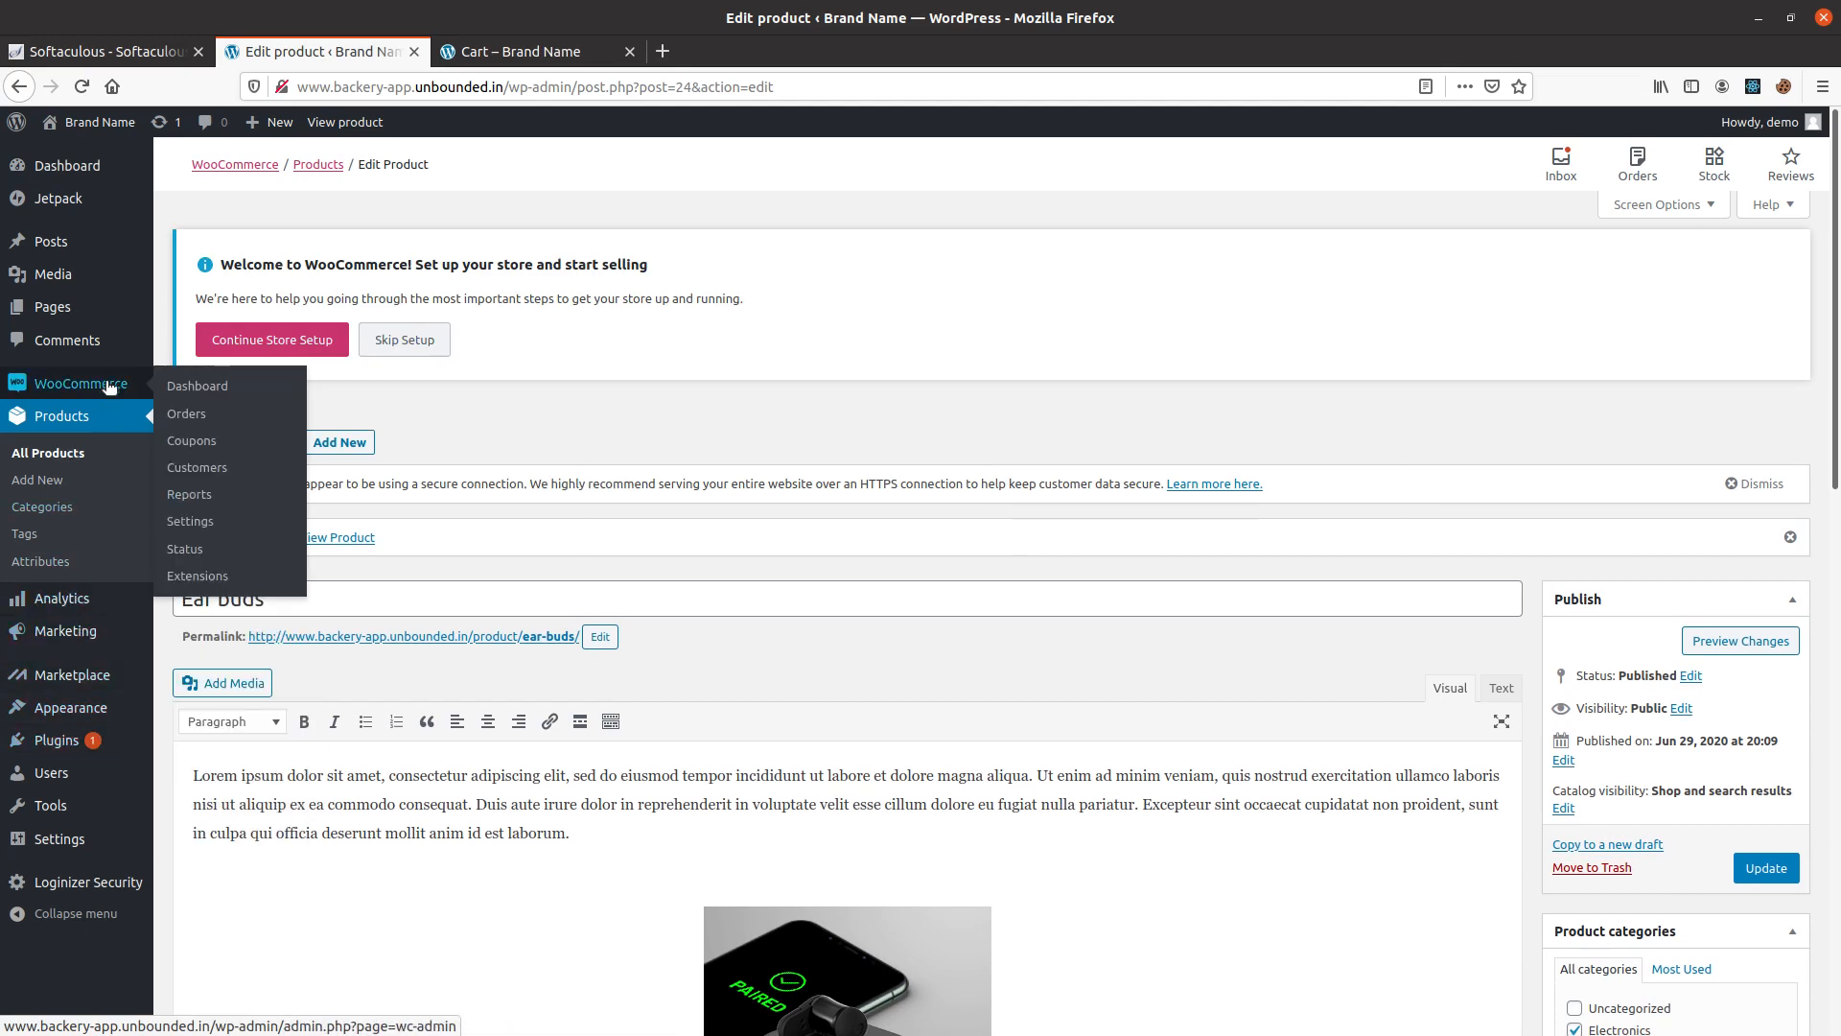
{"action": "left_click", "coordinate": [217, 389]}
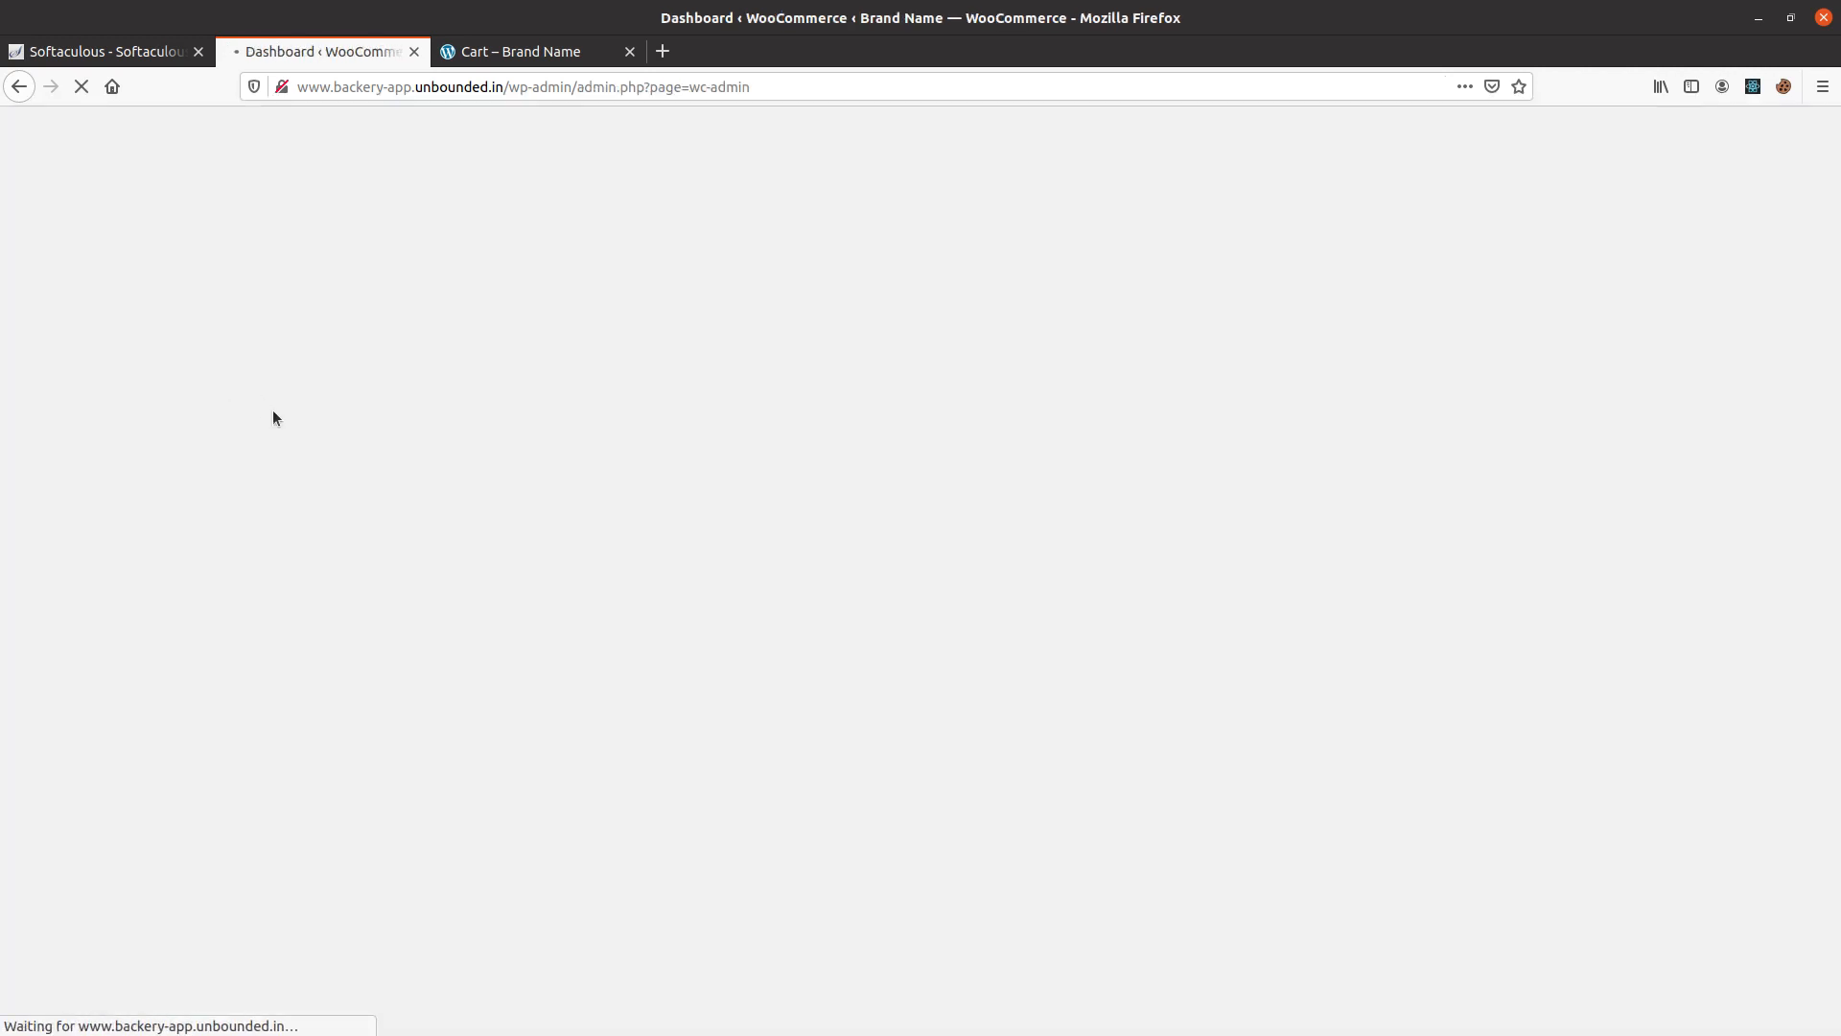
{"action": "left_click", "coordinate": [924, 729]}
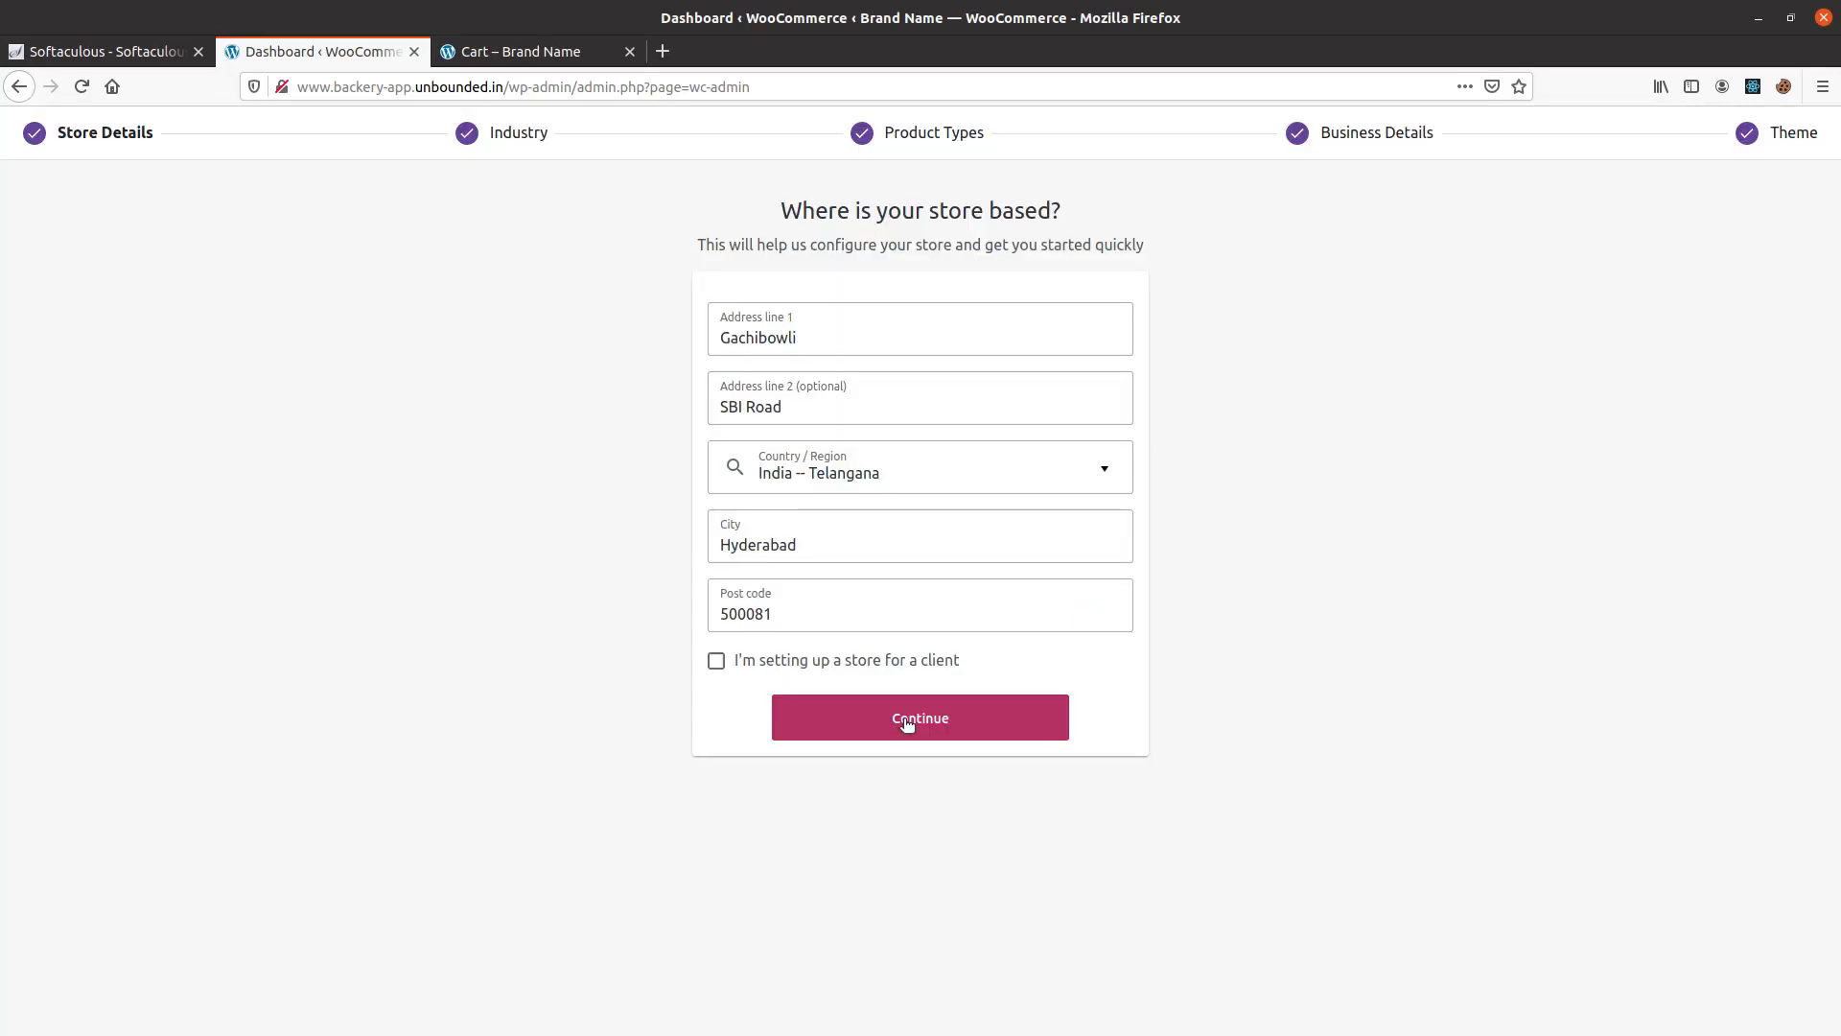
{"action": "left_click", "coordinate": [908, 724]}
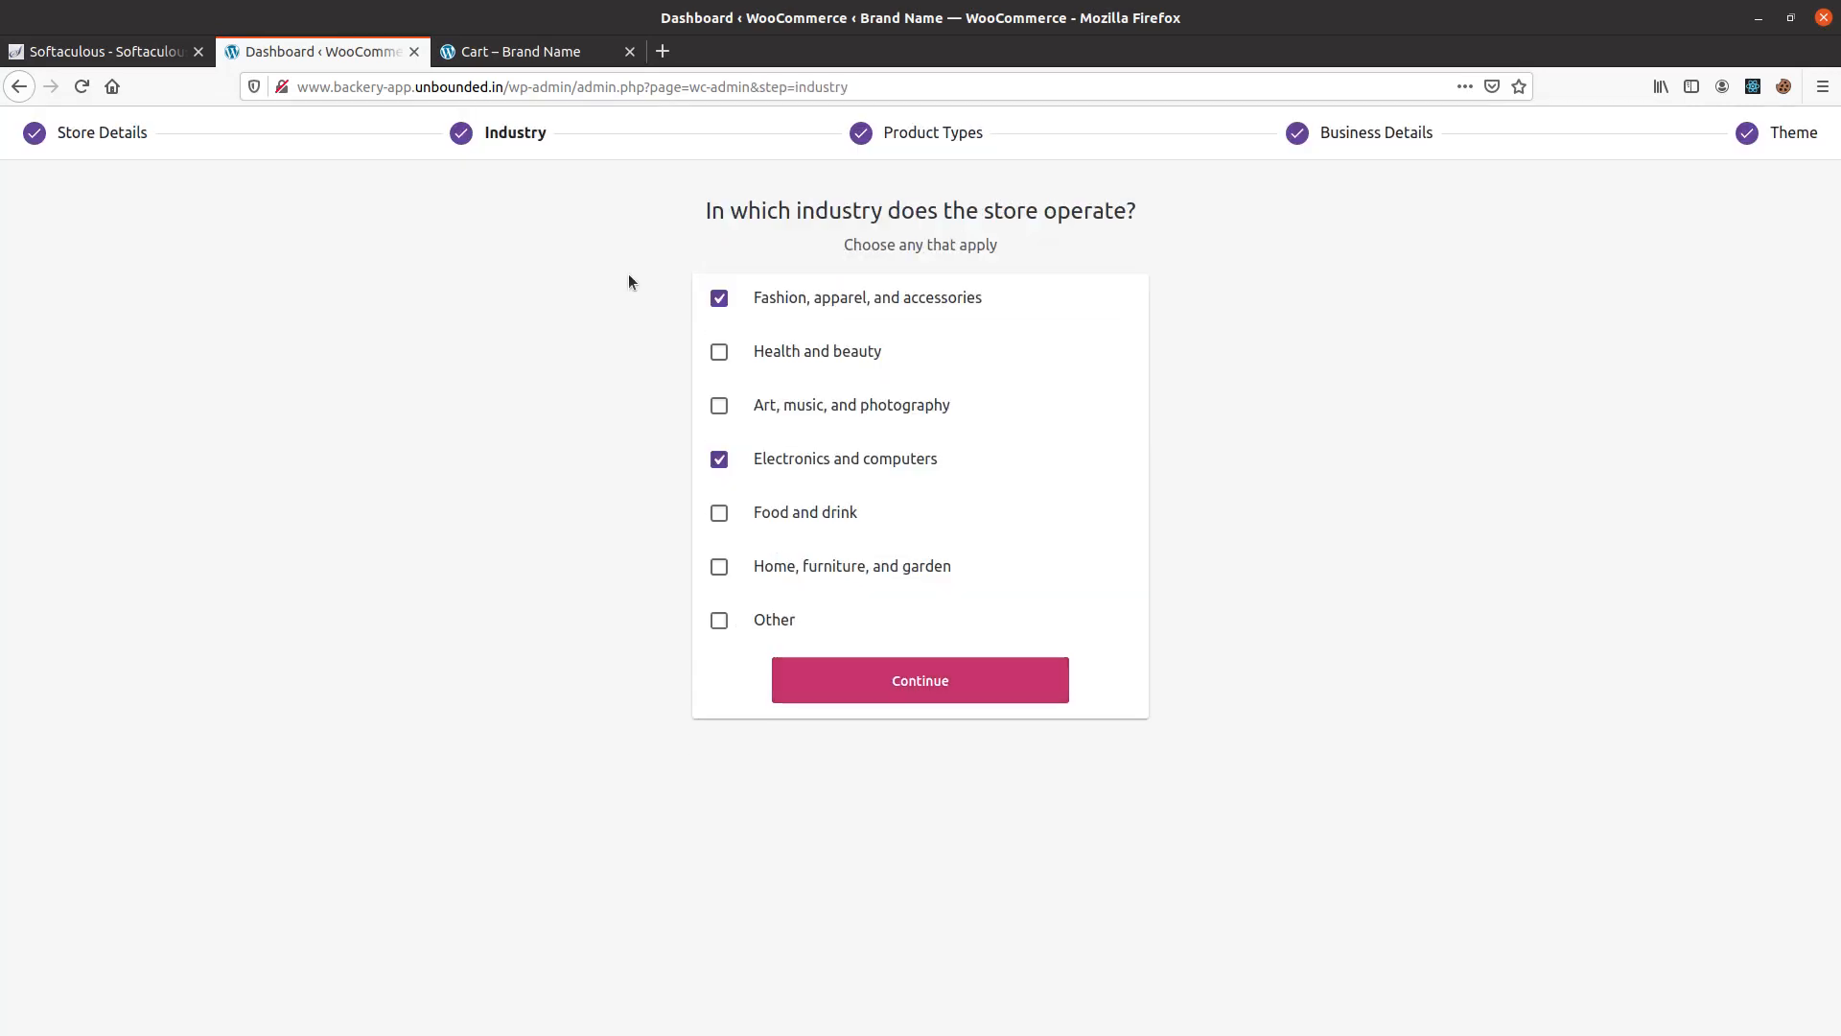
Accept the saved industry, product type and business details, and continue with the active Astra theme.
{"action": "left_click", "coordinate": [919, 678]}
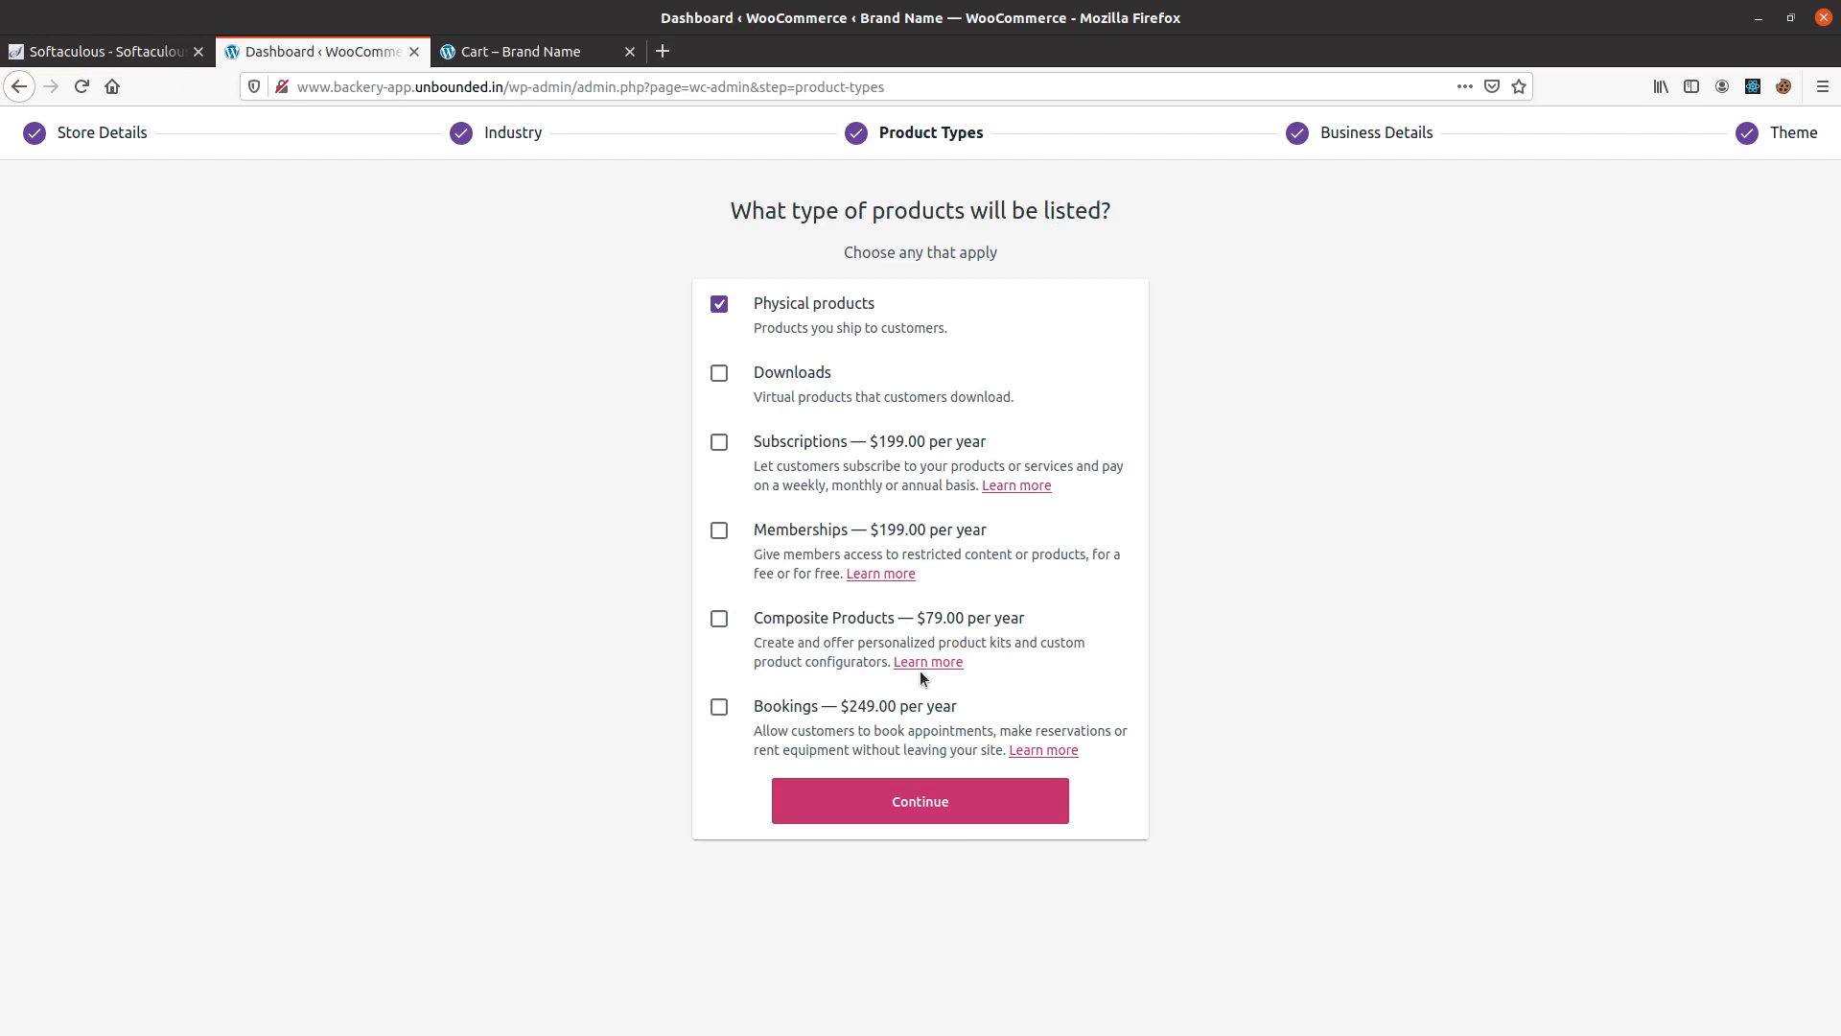
{"action": "left_click", "coordinate": [926, 802]}
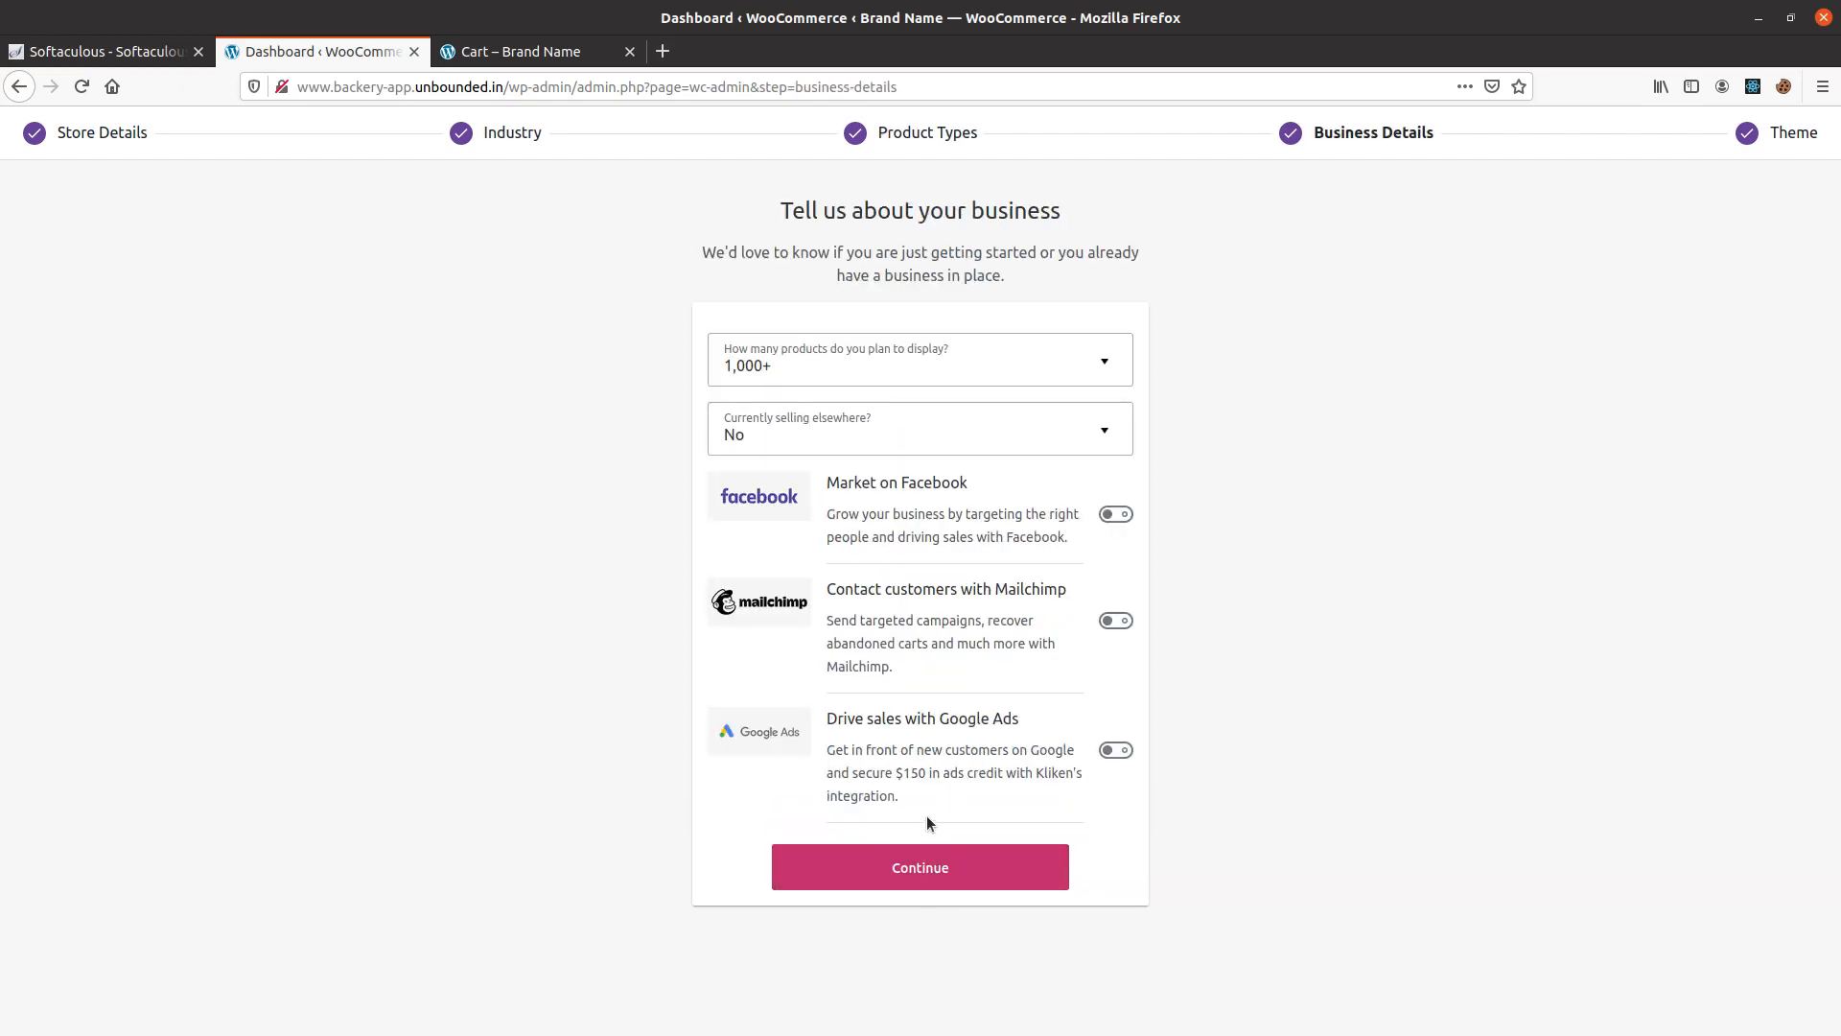
{"action": "left_click", "coordinate": [921, 867]}
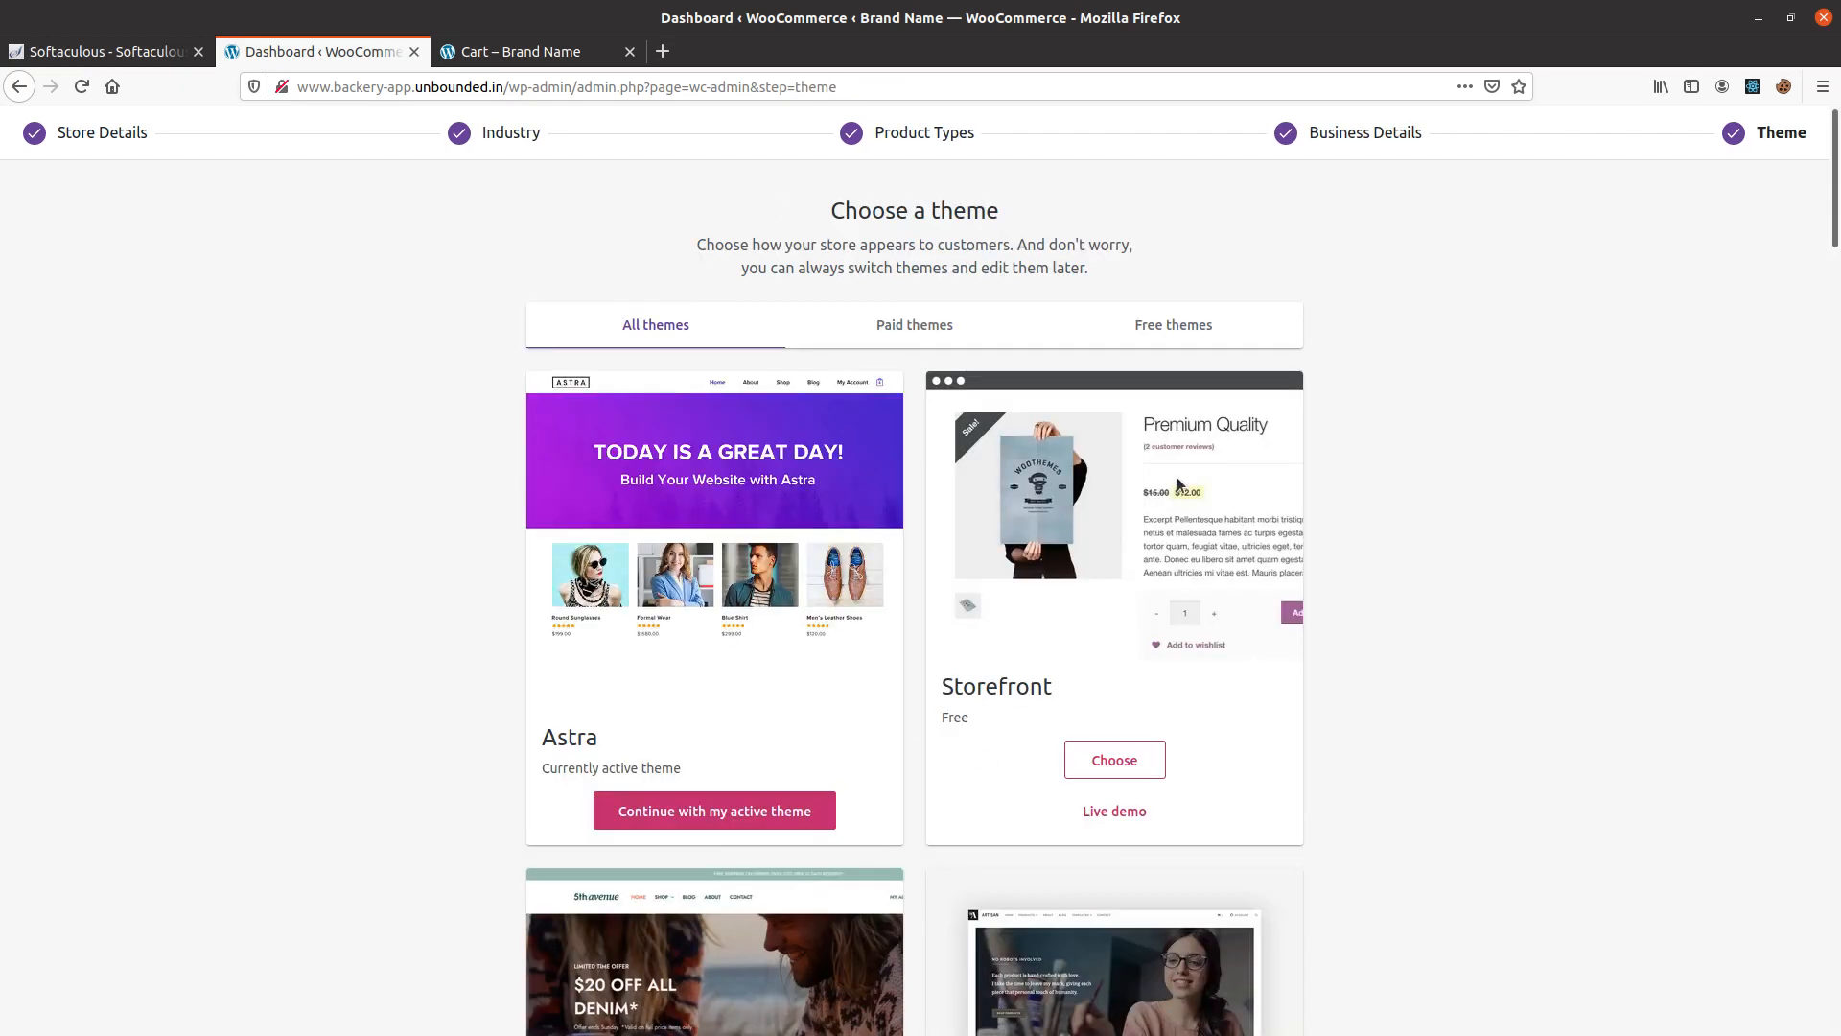
{"action": "left_click", "coordinate": [691, 810]}
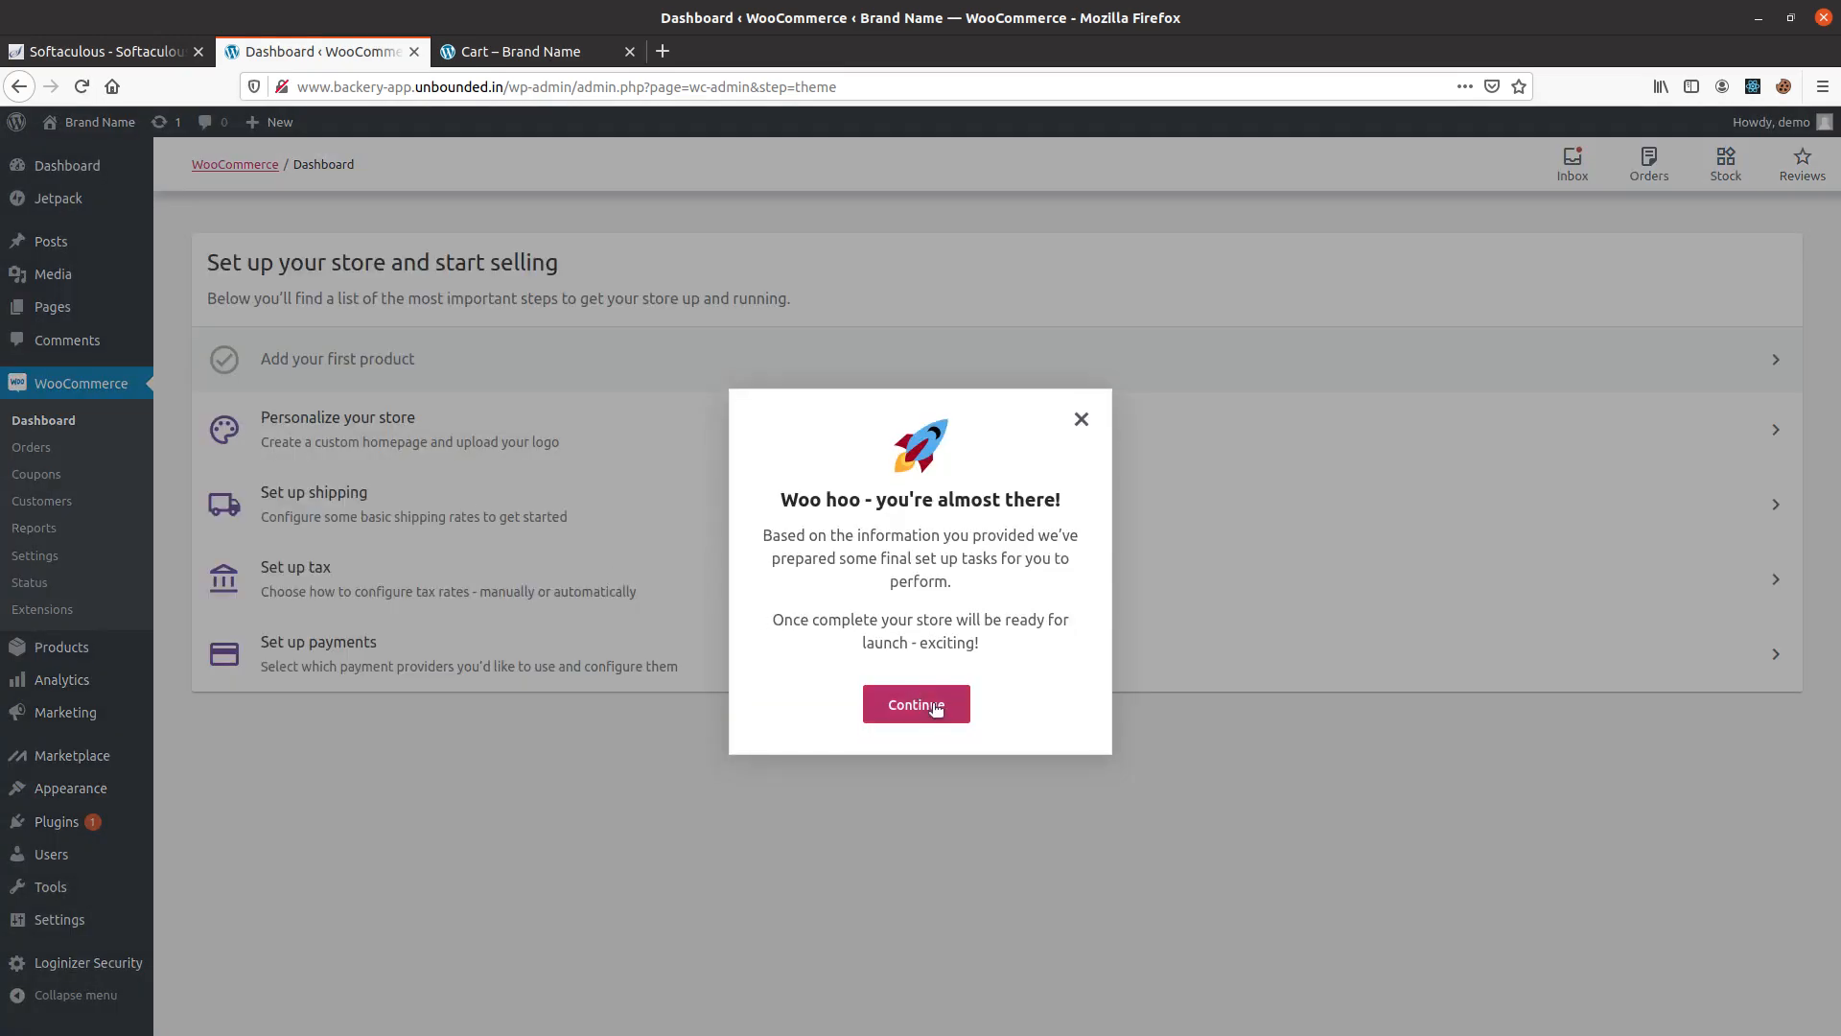
{"action": "left_click", "coordinate": [915, 705]}
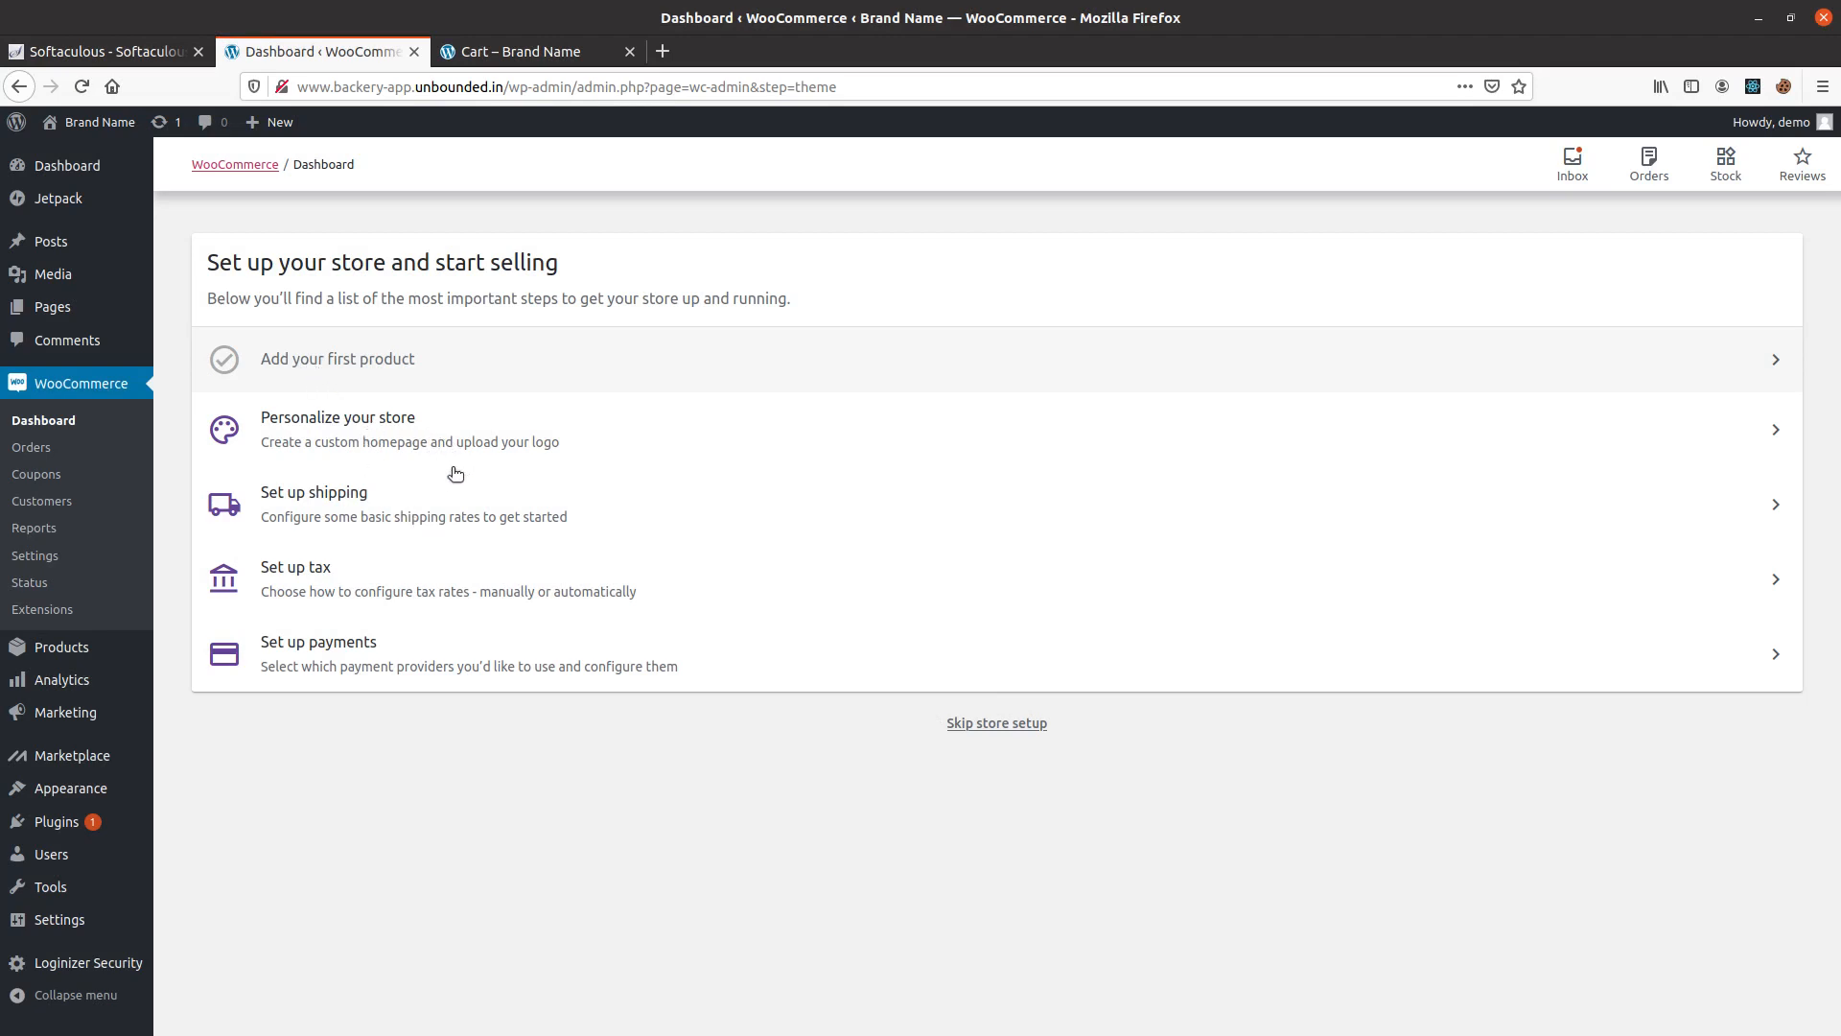
Open the store's shipping setup and compare it with the cart totals on the storefront.
{"action": "left_click", "coordinate": [432, 515]}
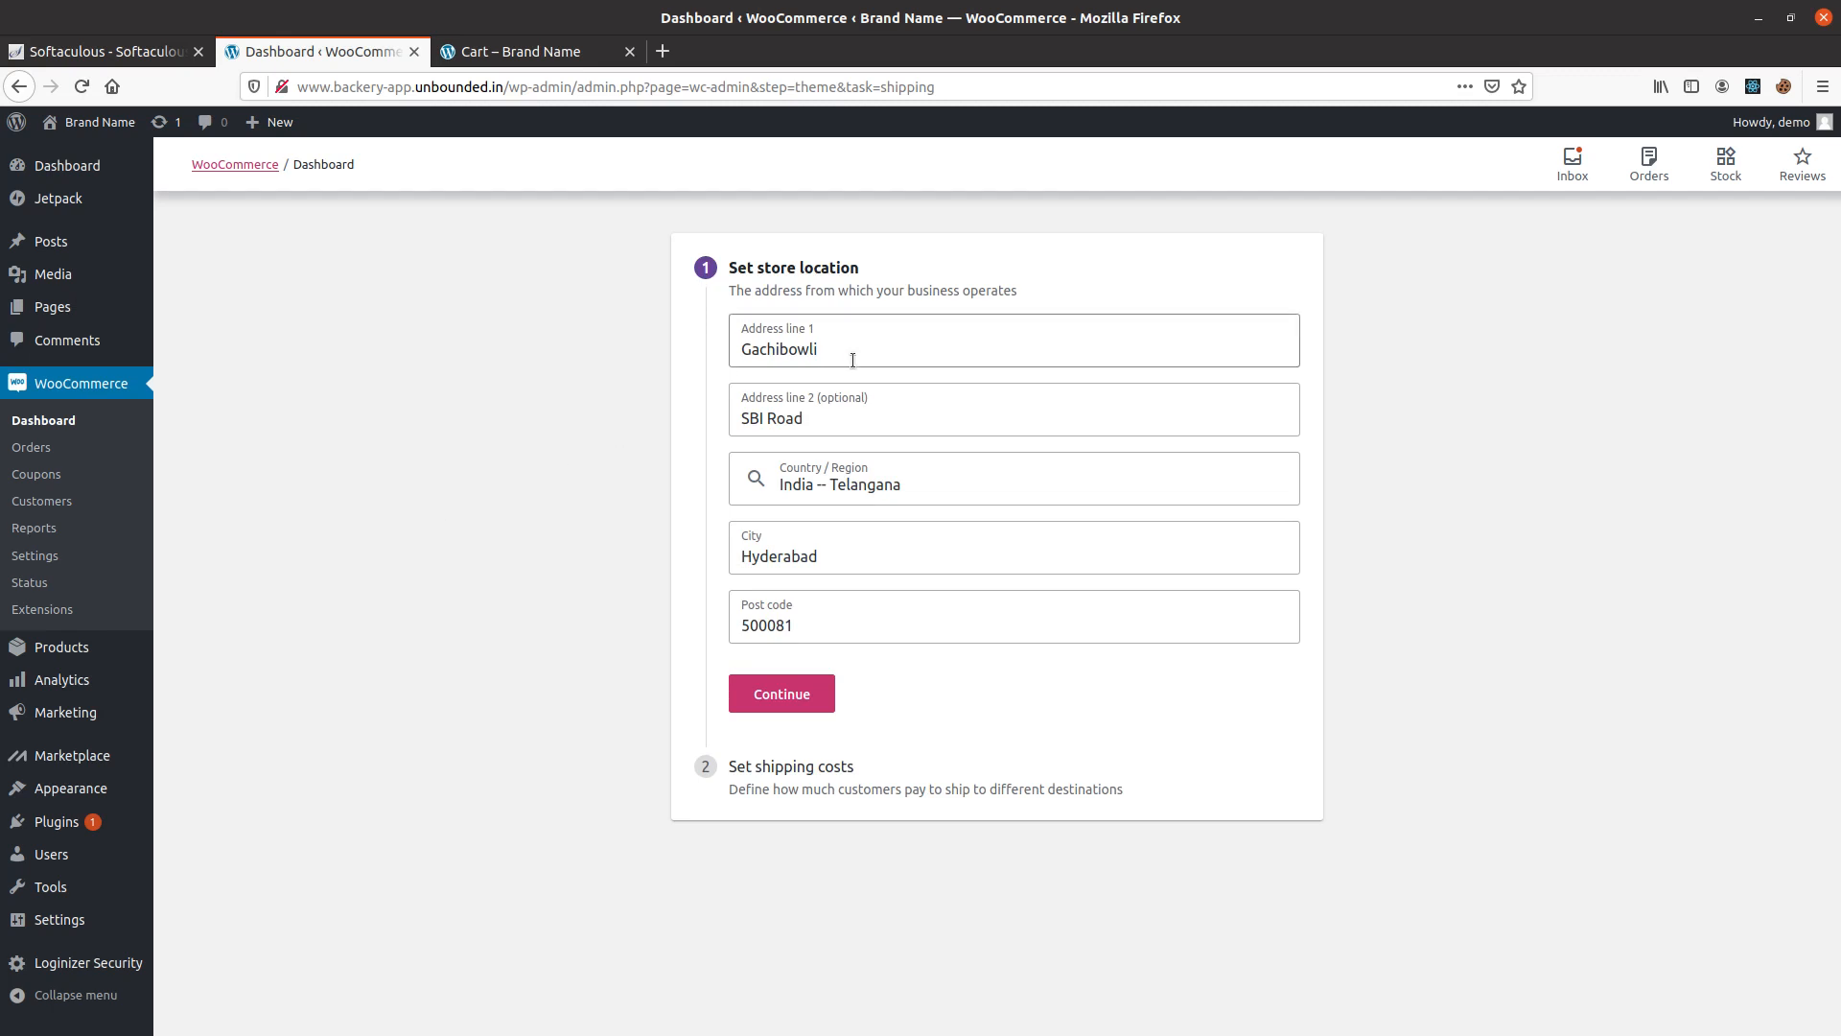
{"action": "left_click", "coordinate": [637, 59]}
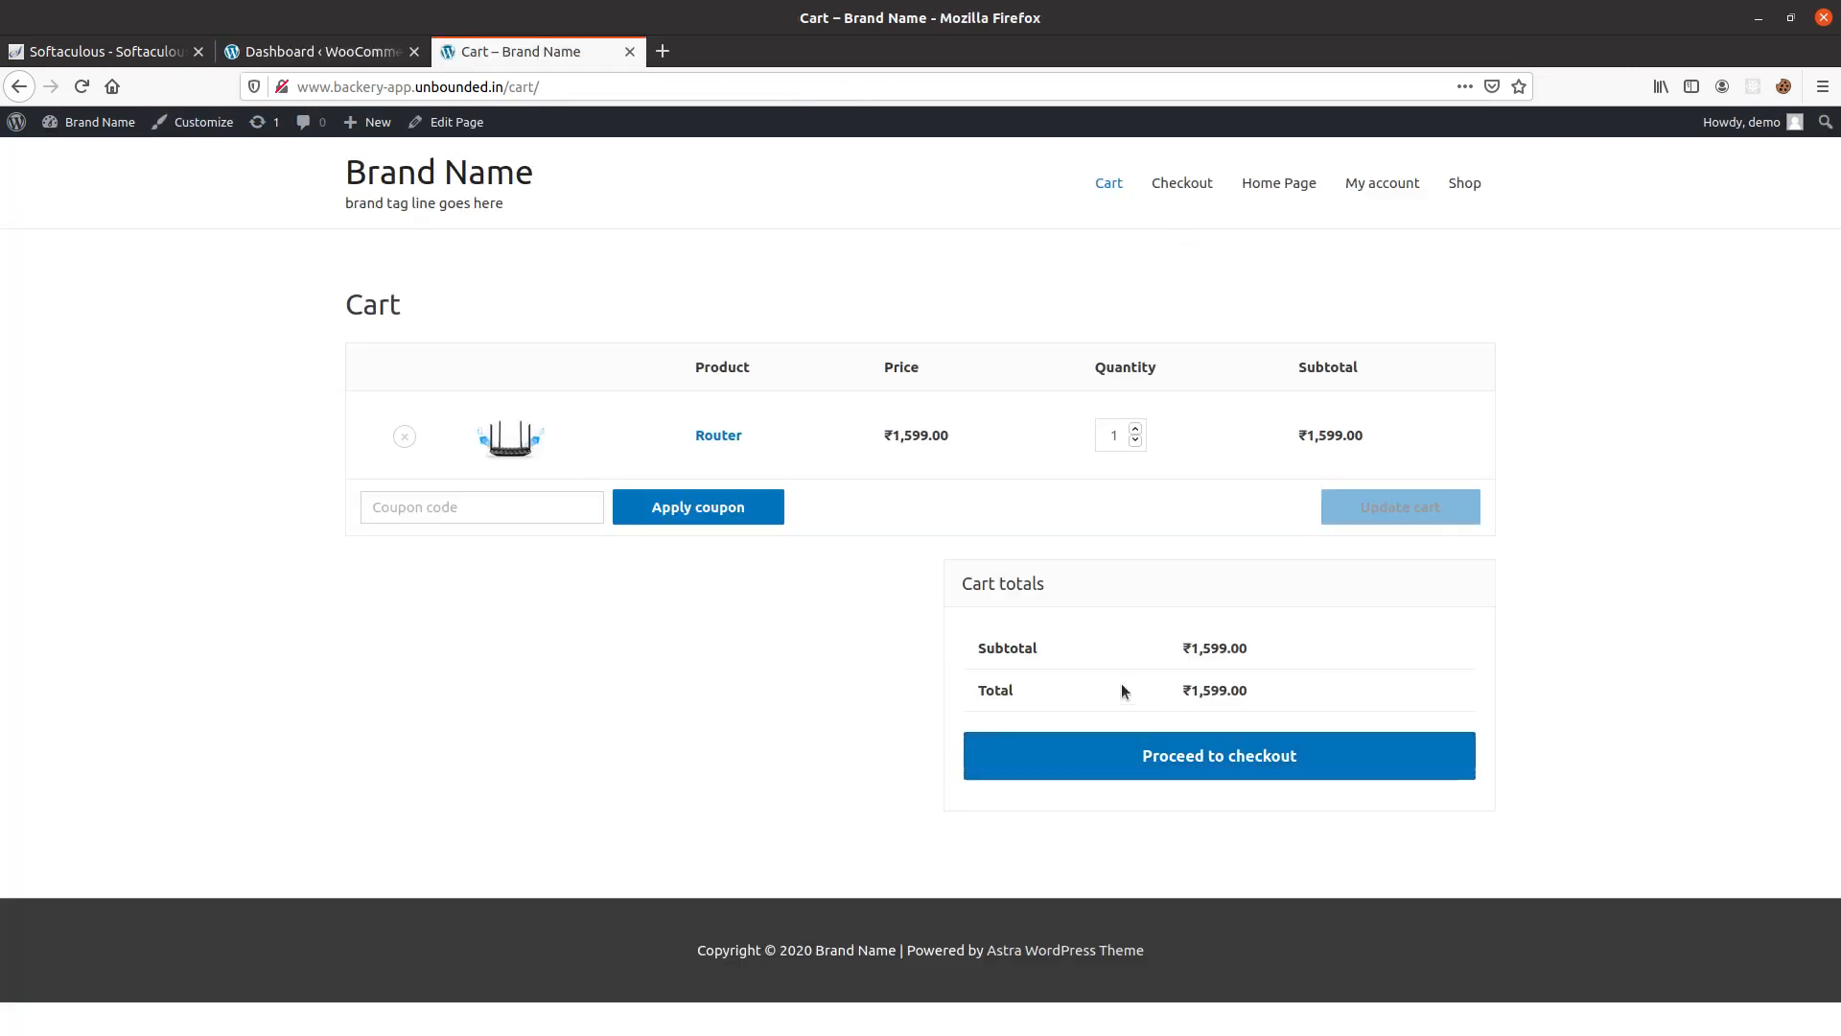
{"action": "left_click_drag", "start_coordinate": [1124, 683], "coordinate": [1326, 690]}
{"action": "left_click", "coordinate": [1298, 694]}
{"action": "left_click", "coordinate": [316, 51]}
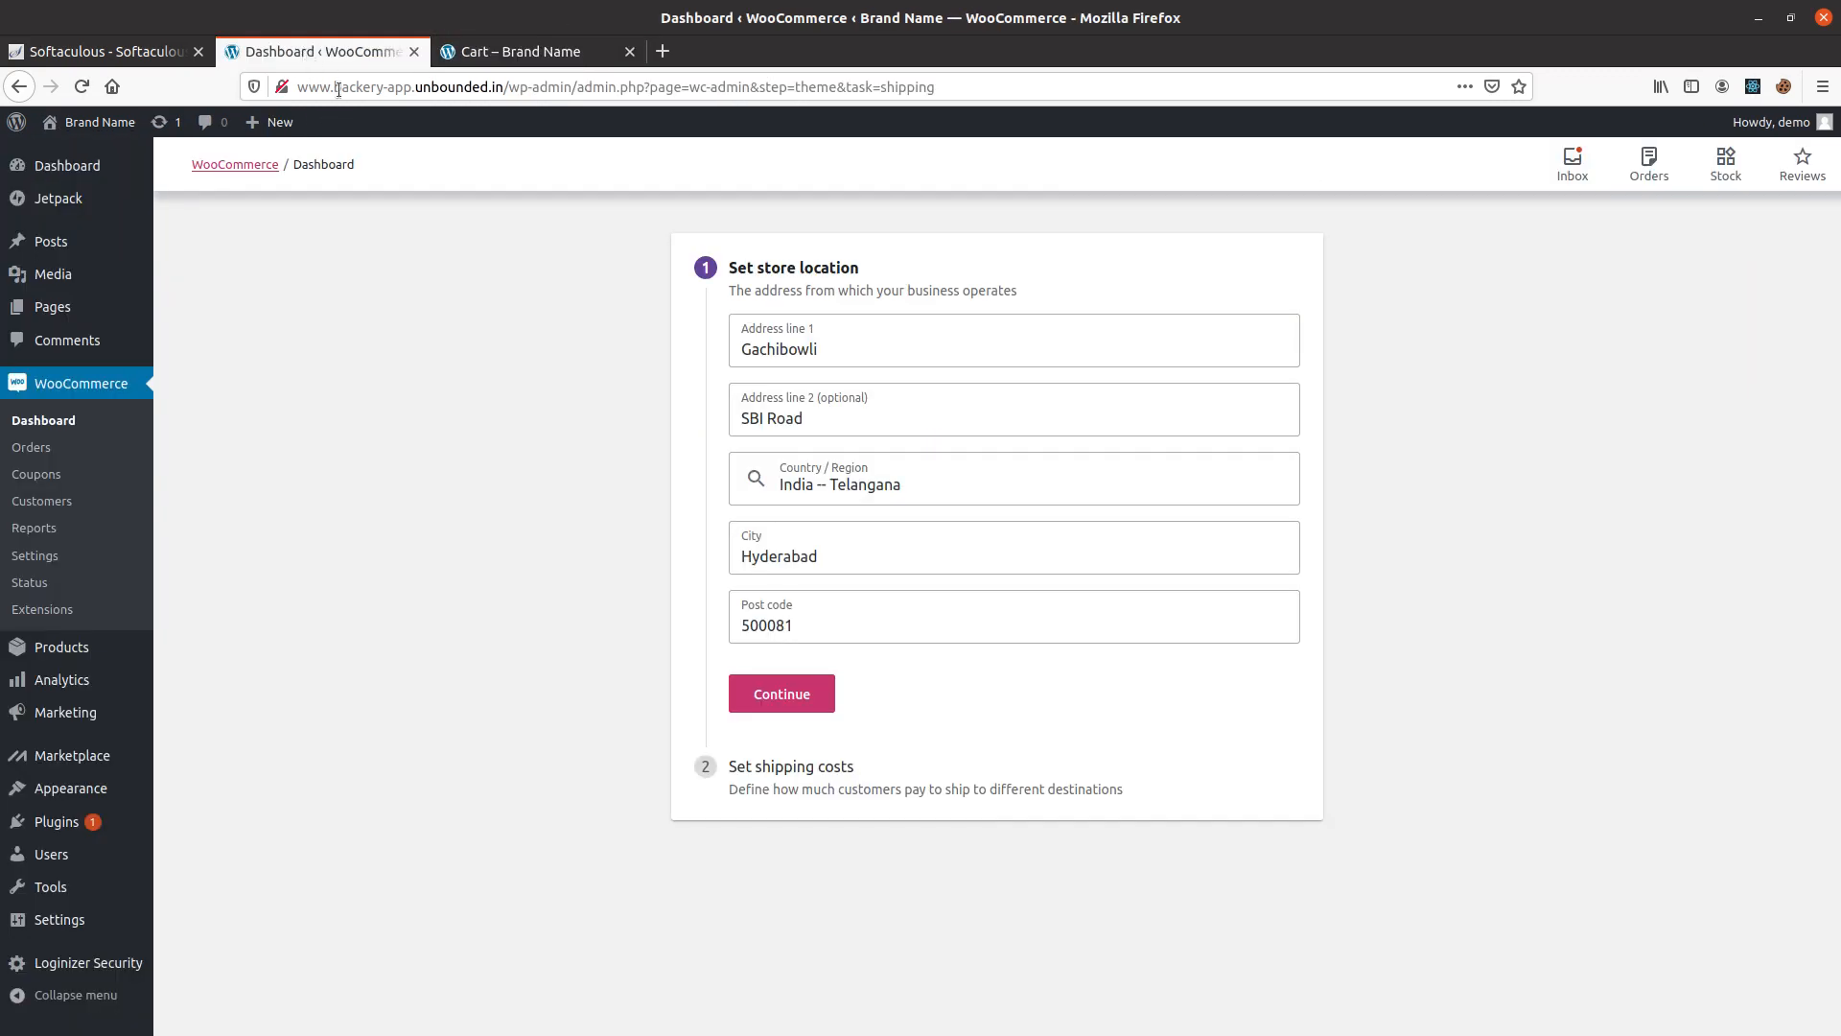
Confirm the saved store location and set the shipping cost for India to ₹50.00.
{"action": "left_click", "coordinate": [796, 690]}
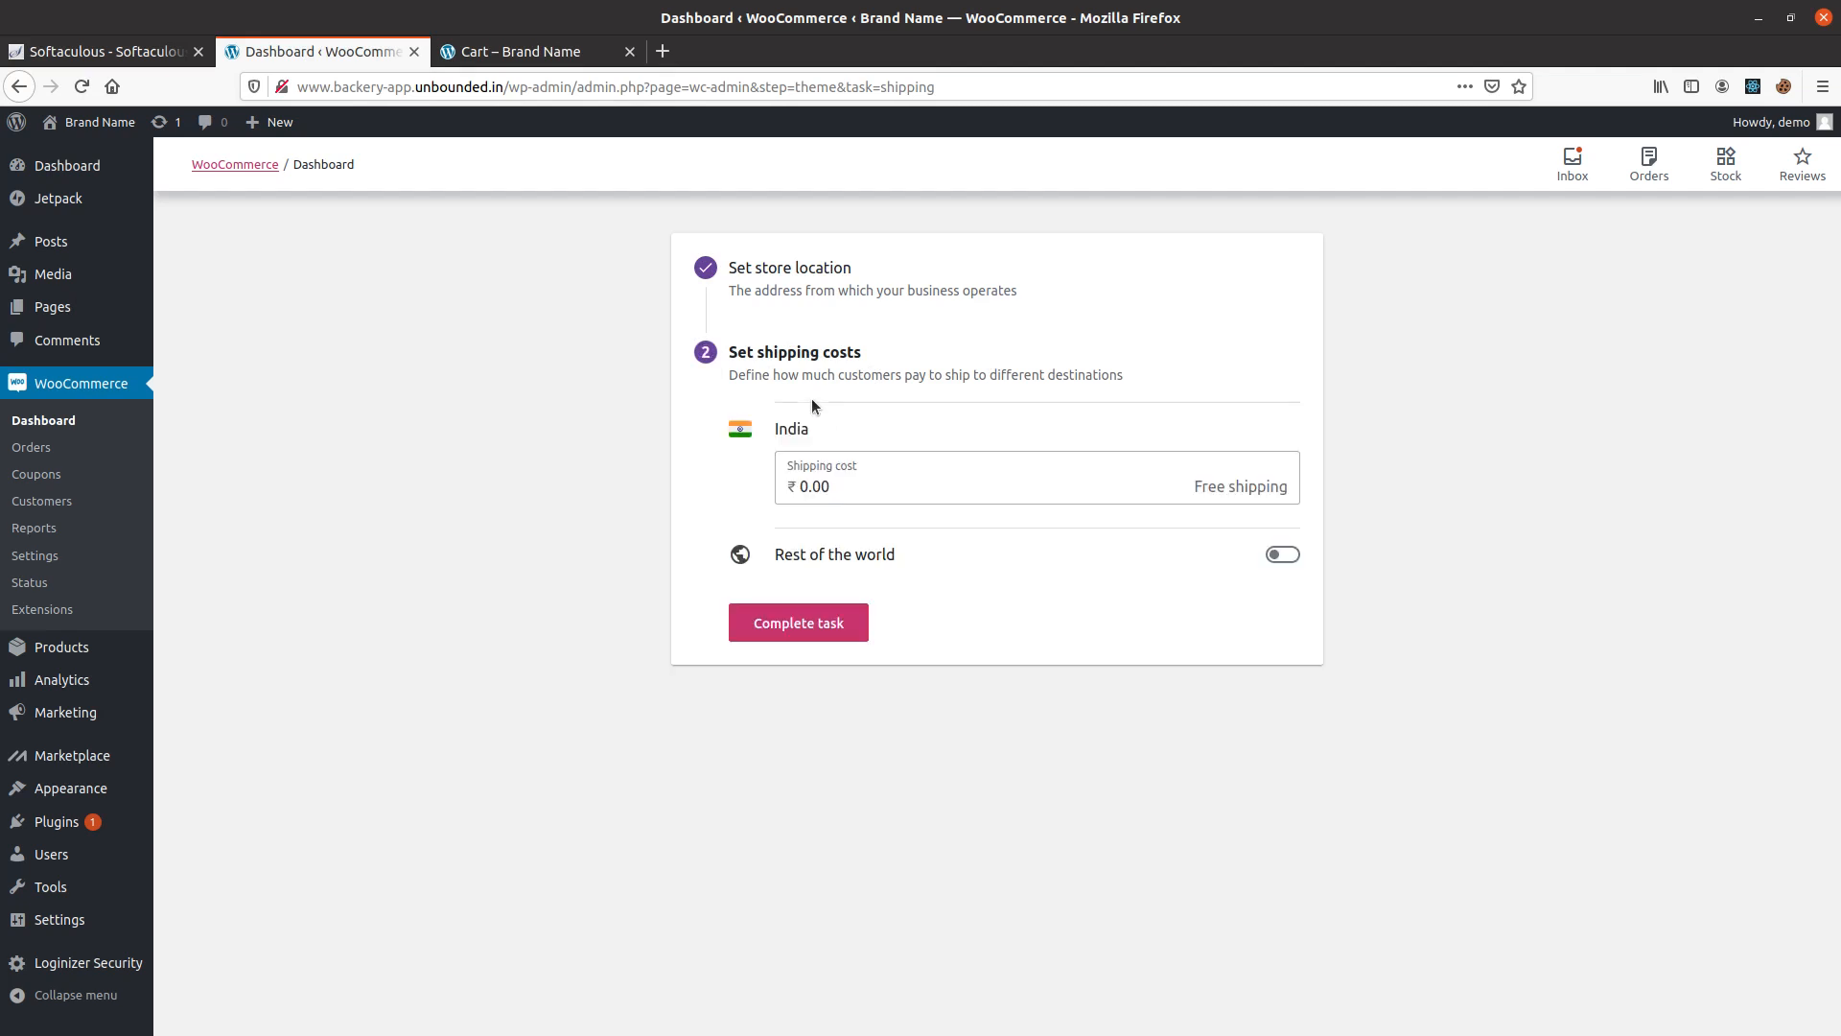
{"action": "left_click", "coordinate": [841, 485]}
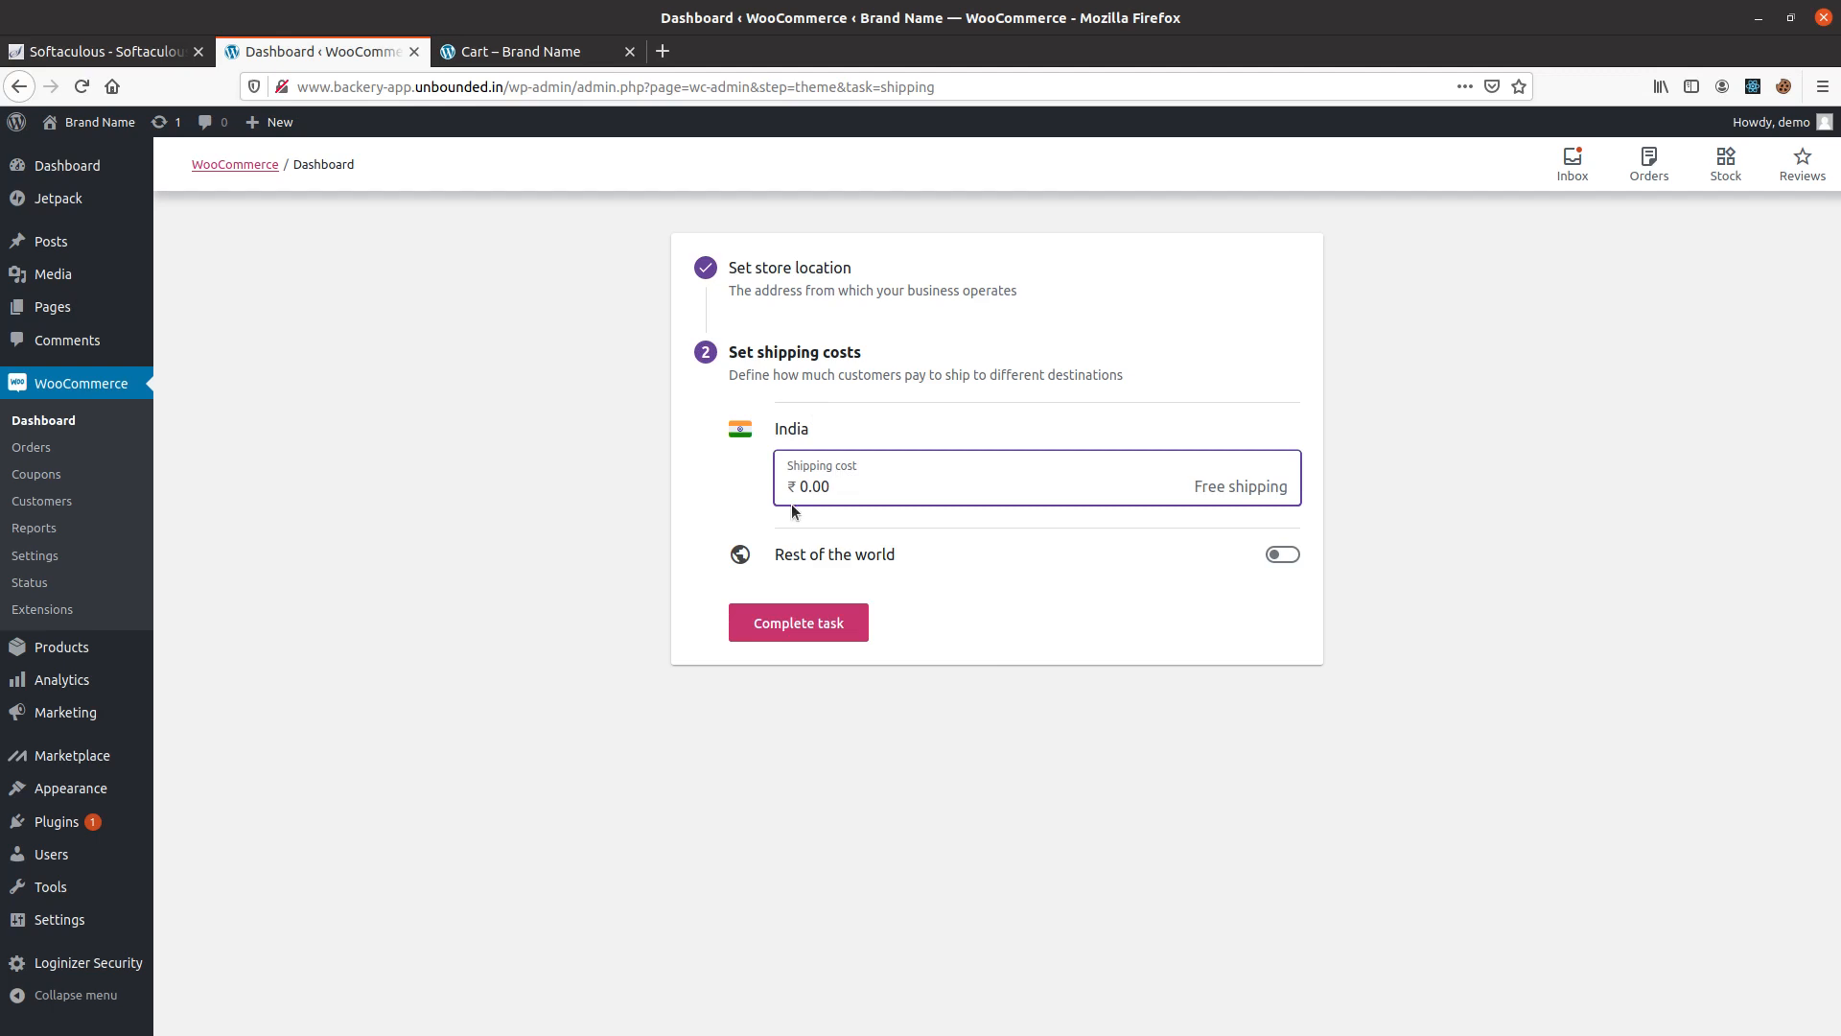
{"action": "type", "text": "50"}
{"action": "left_click_drag", "start_coordinate": [809, 488], "coordinate": [903, 493]}
{"action": "key", "text": "BackSpace"}
{"action": "key", "text": "BackSpace"}
{"action": "left_click", "coordinate": [693, 487]}
Enable shipping to the rest of the world at ₹500.00 and complete the shipping setup.
{"action": "left_click", "coordinate": [1283, 554]}
{"action": "left_click", "coordinate": [802, 631]}
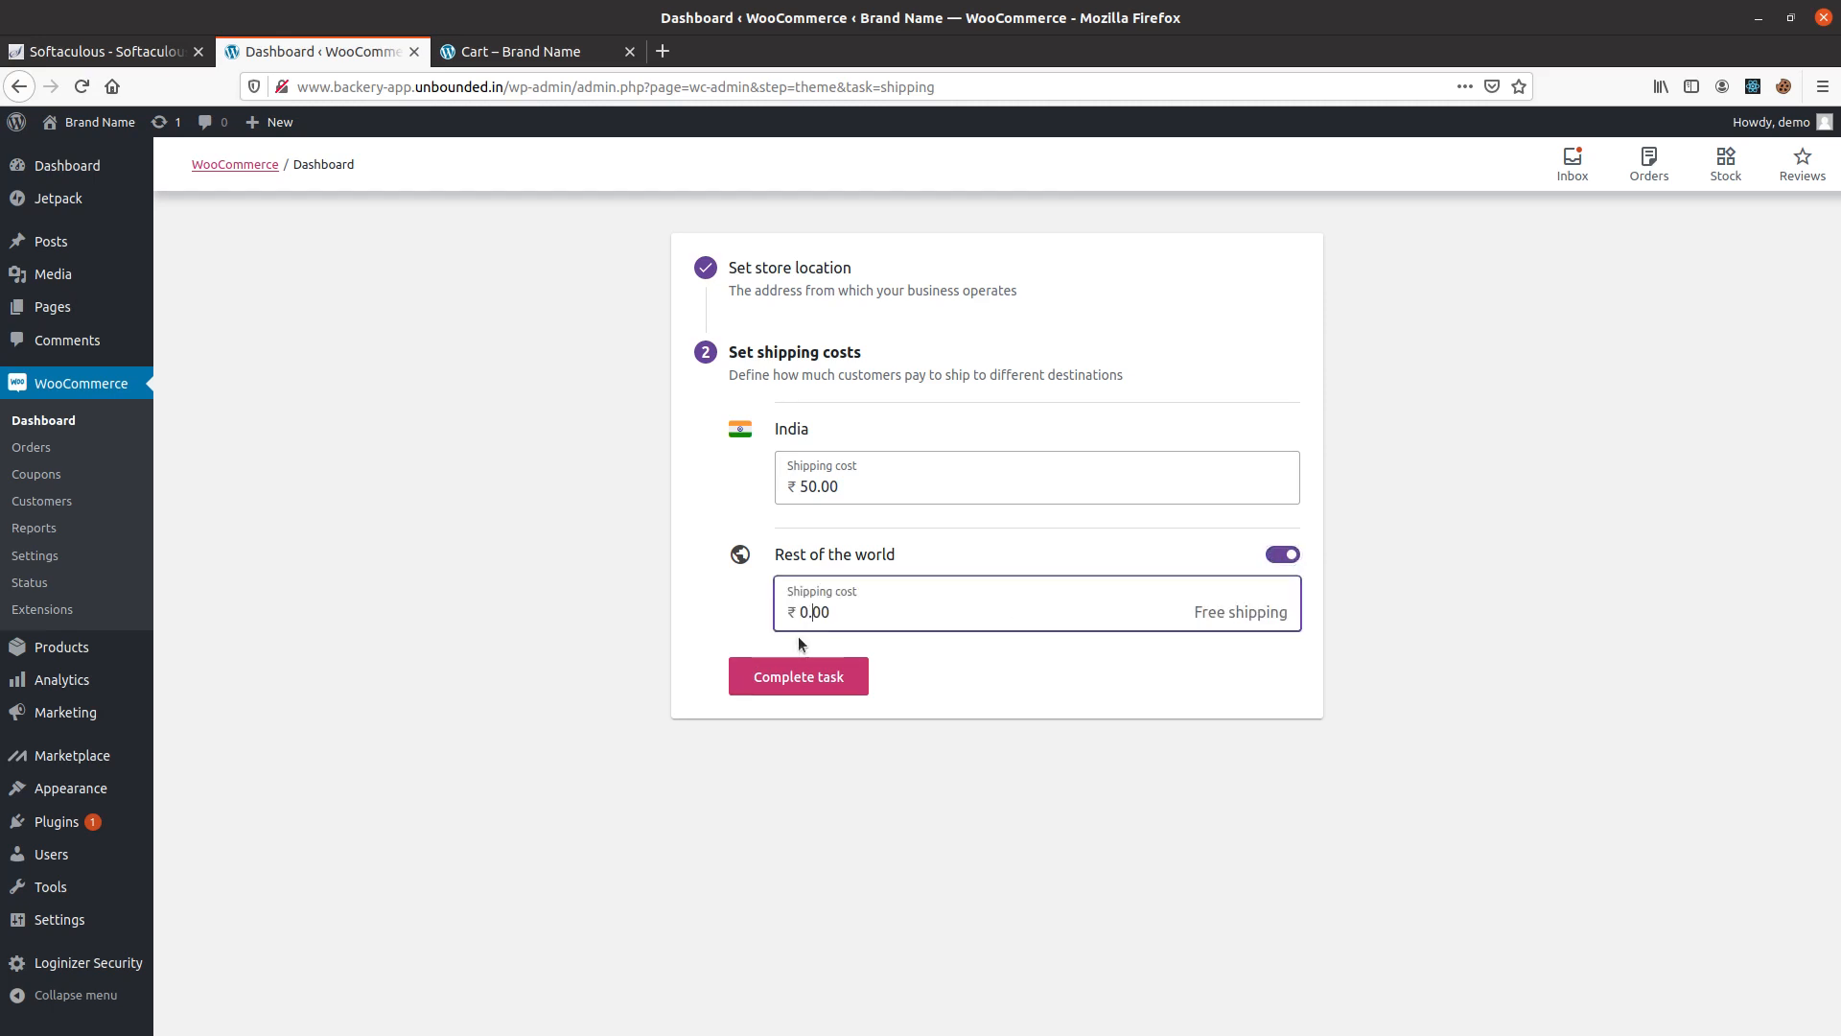
{"action": "type", "text": "50"}
{"action": "left_click", "coordinate": [790, 674]}
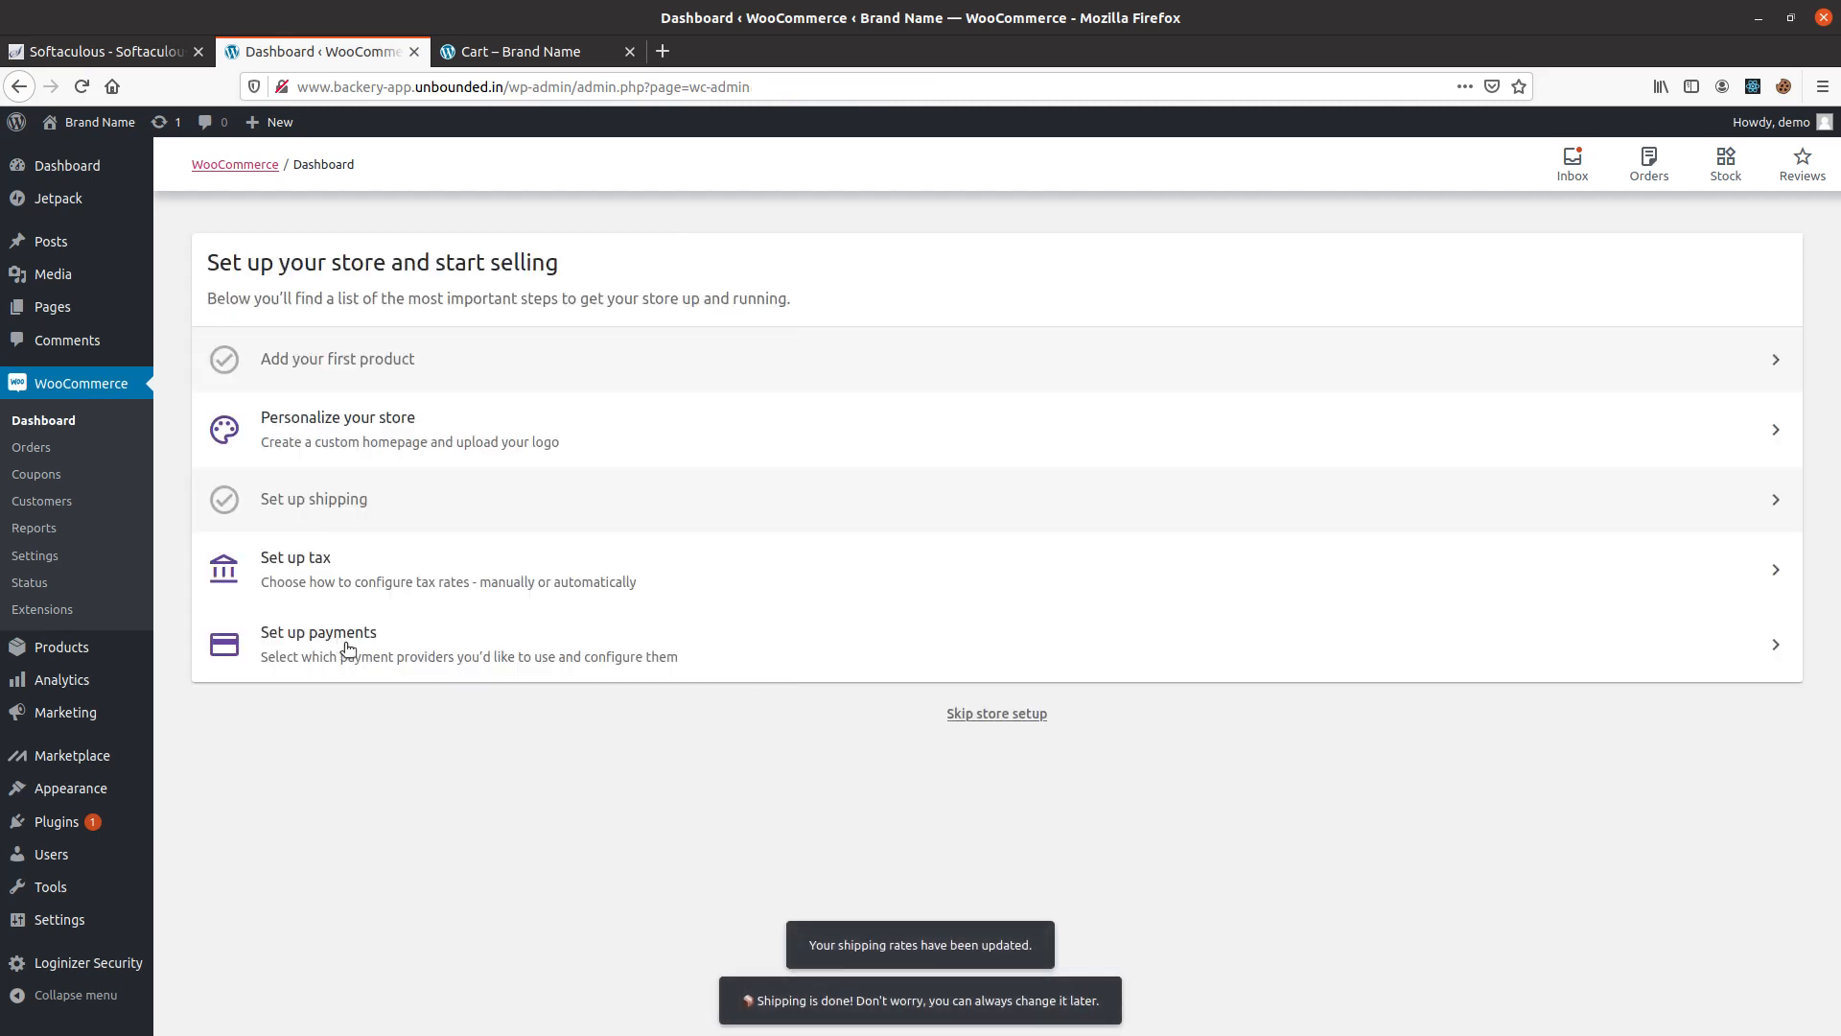
Reload the storefront cart and check the flat-rate shipping charge and destination in the totals.
{"action": "left_click", "coordinate": [489, 54]}
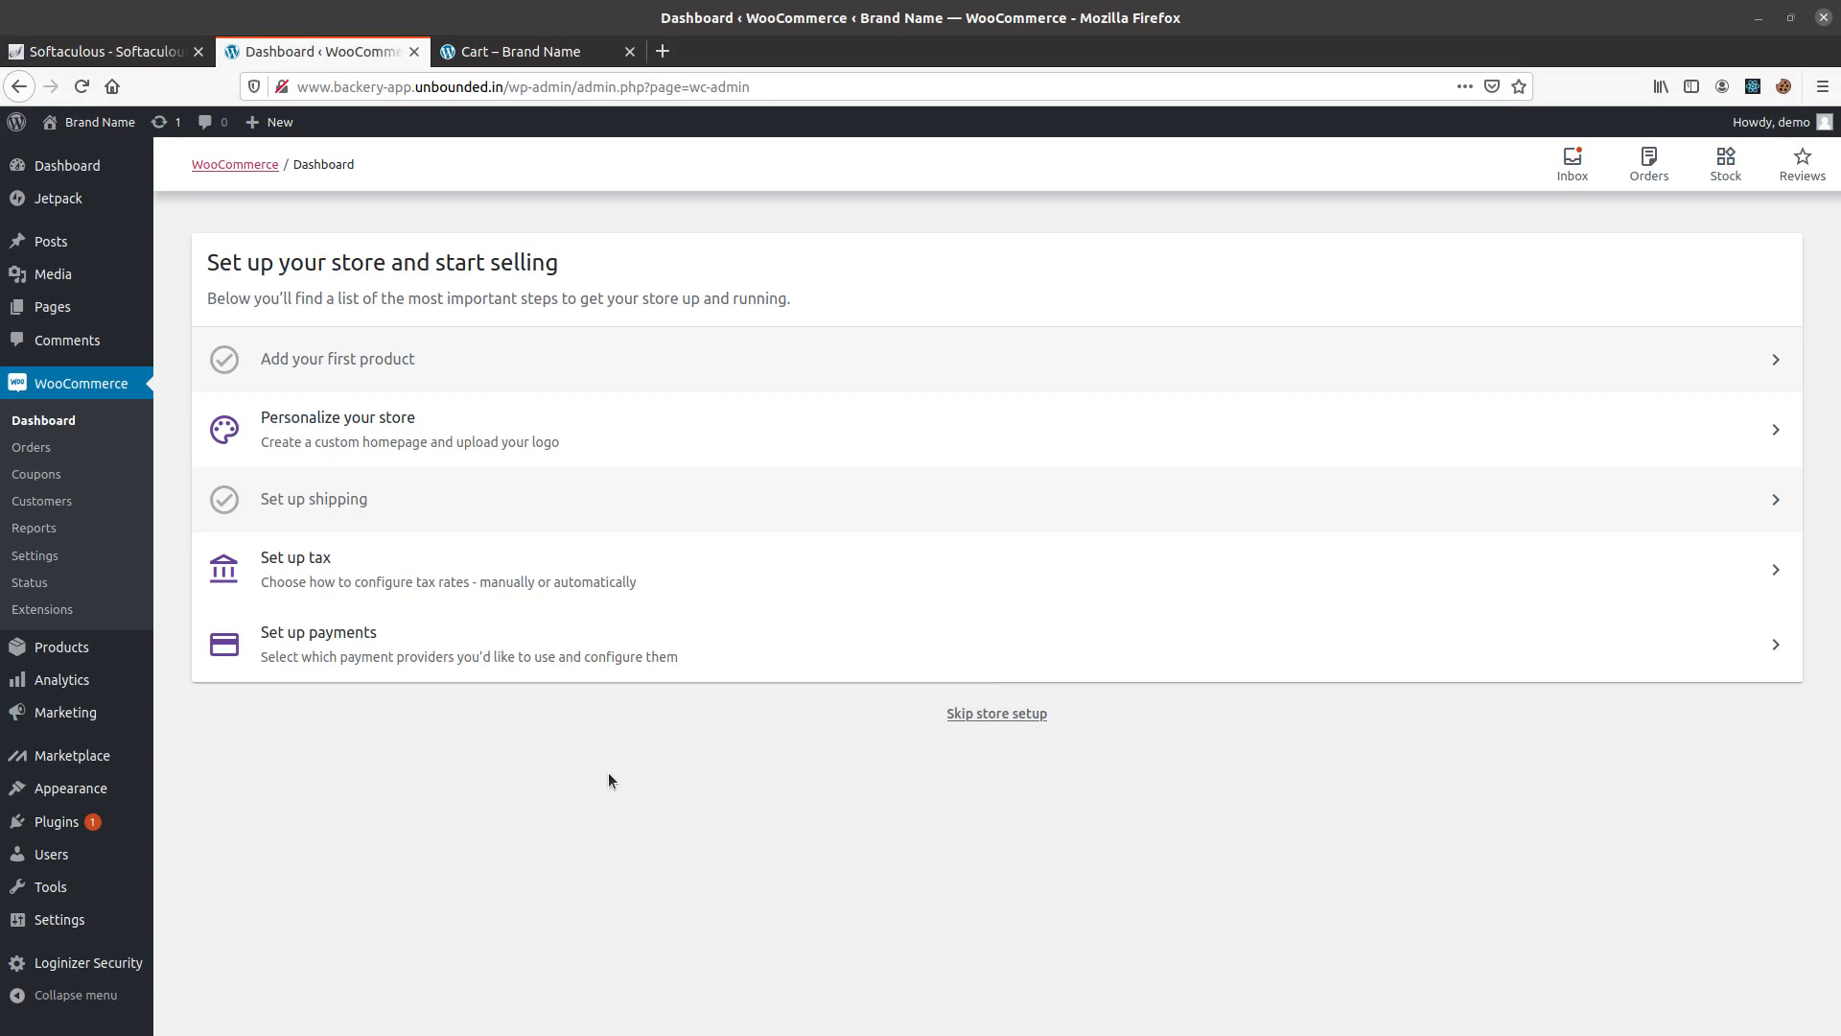
{"action": "left_click", "coordinate": [542, 52]}
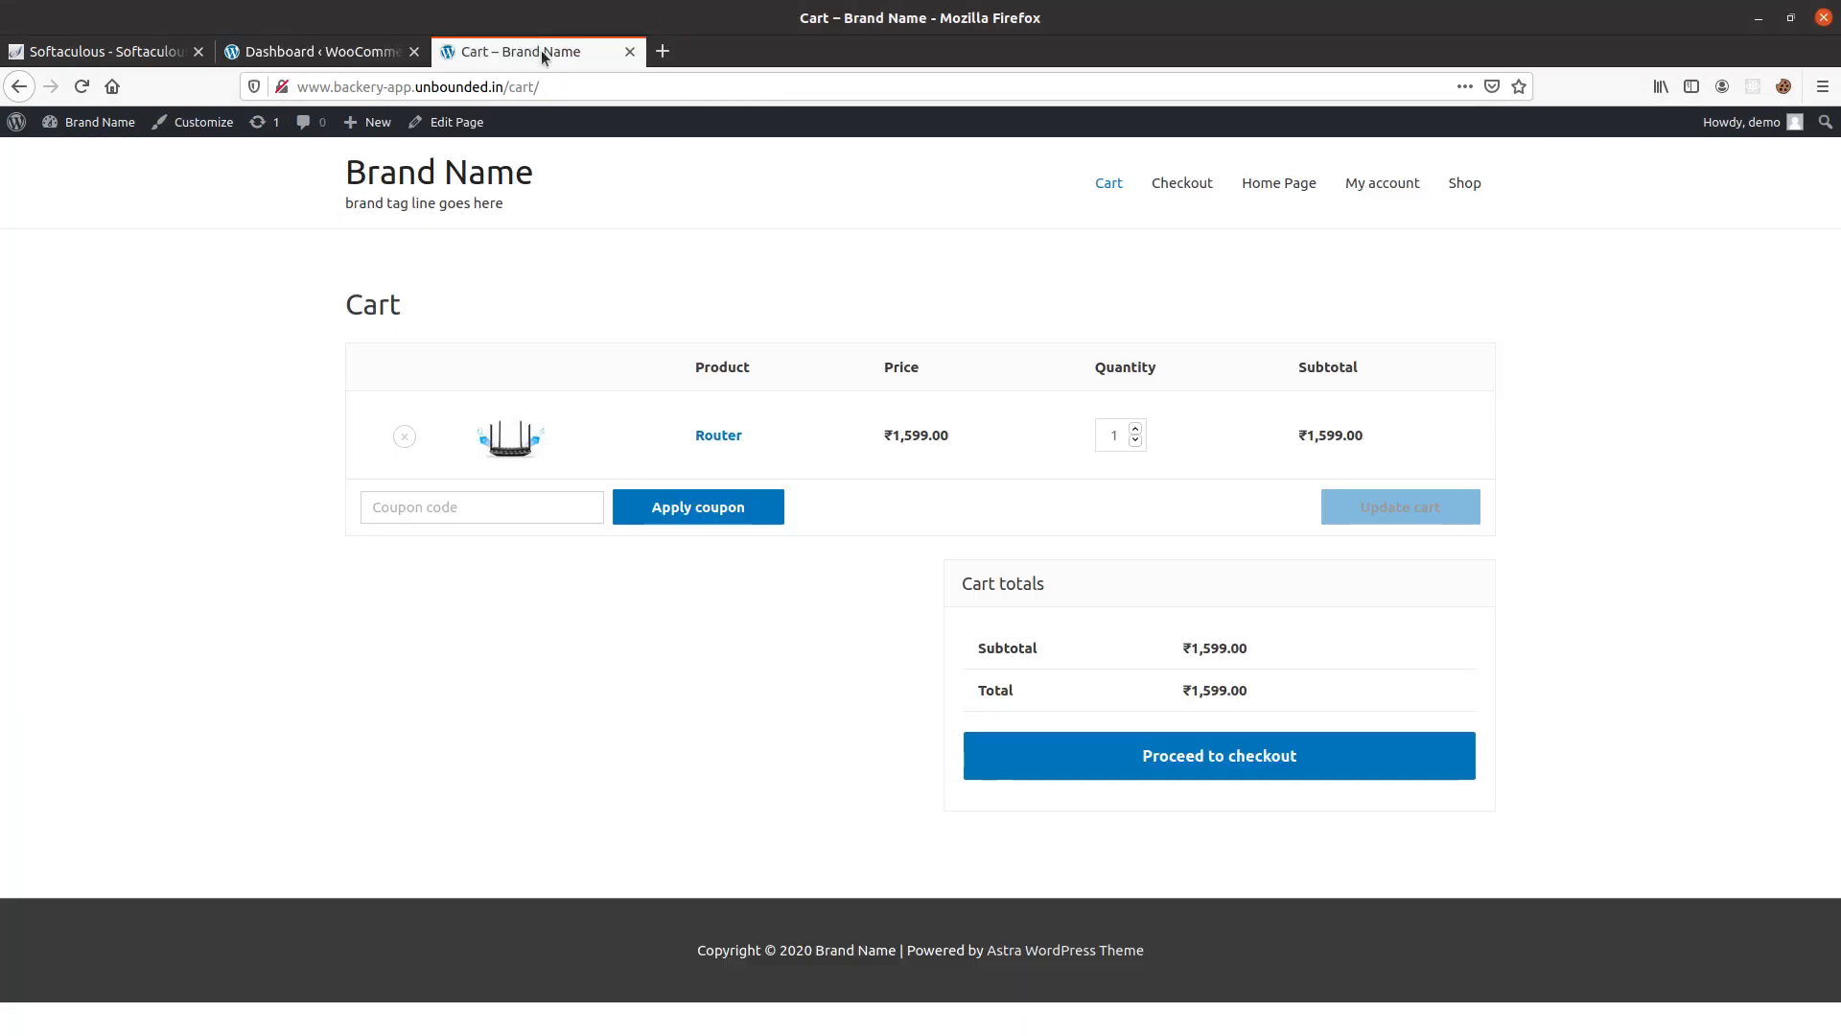
{"action": "left_click", "coordinate": [94, 119]}
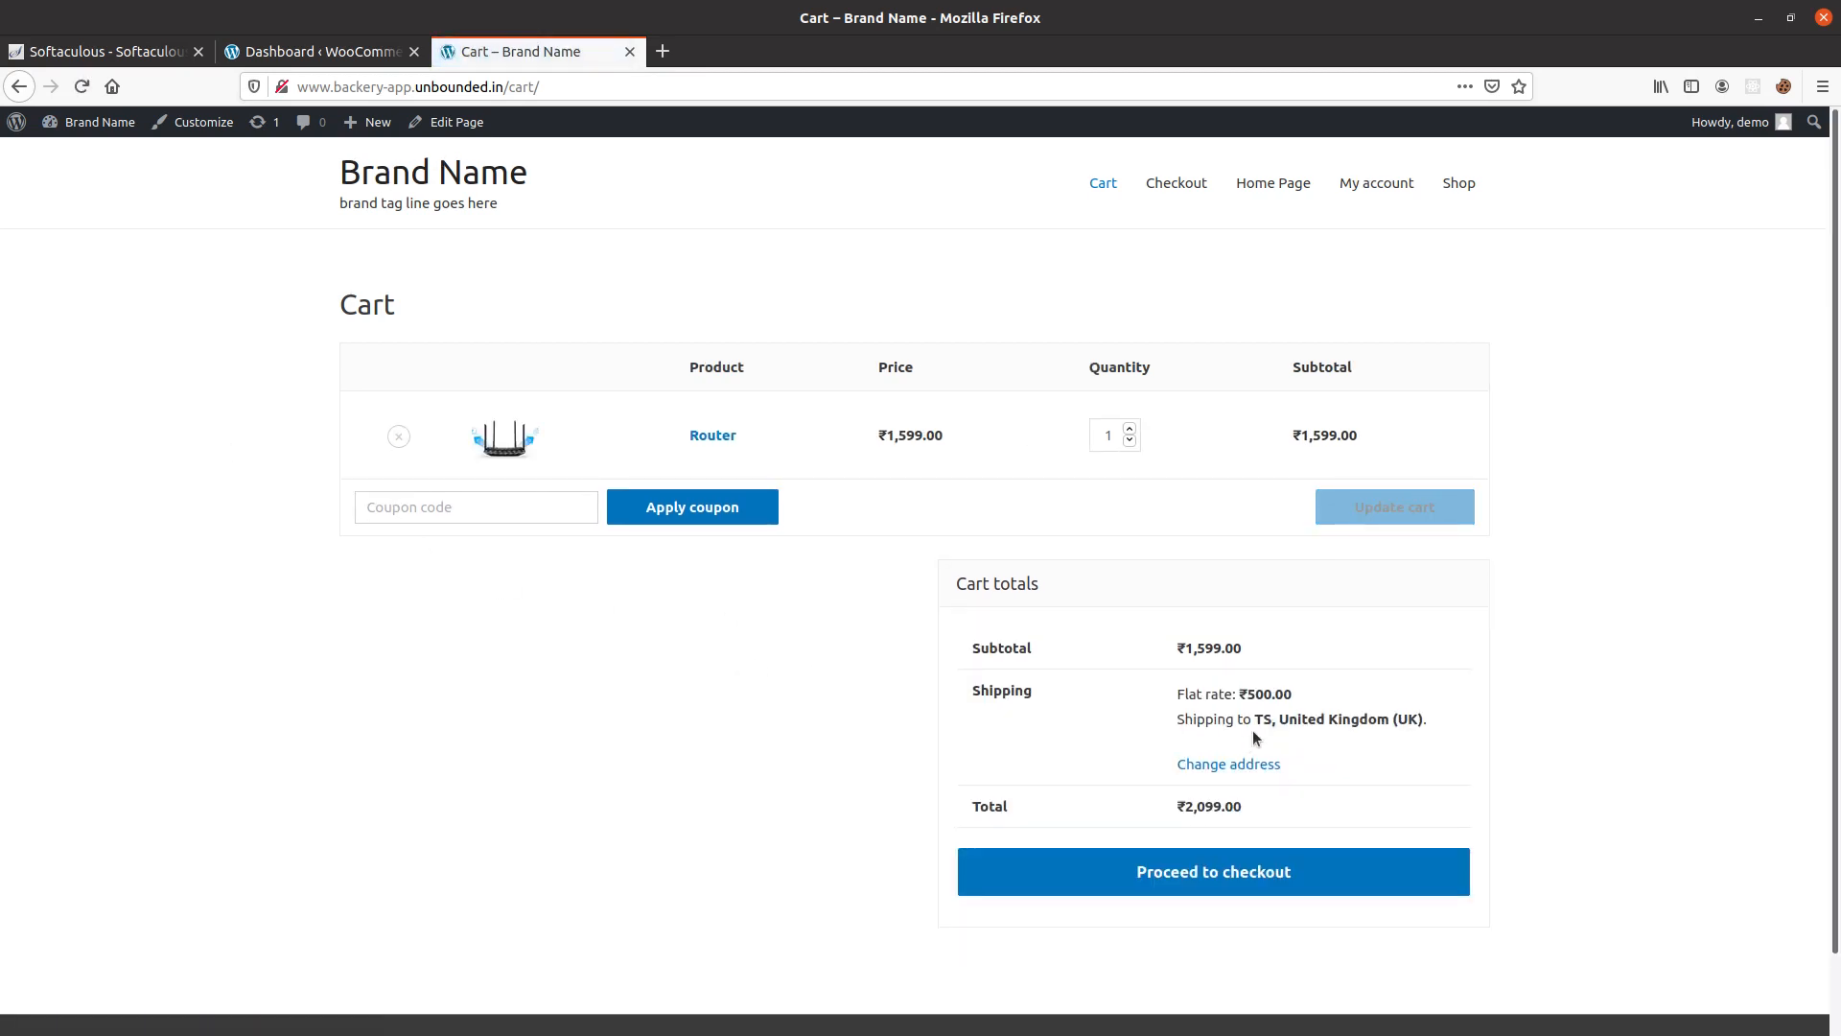
{"action": "left_click_drag", "start_coordinate": [1184, 731], "coordinate": [1278, 701]}
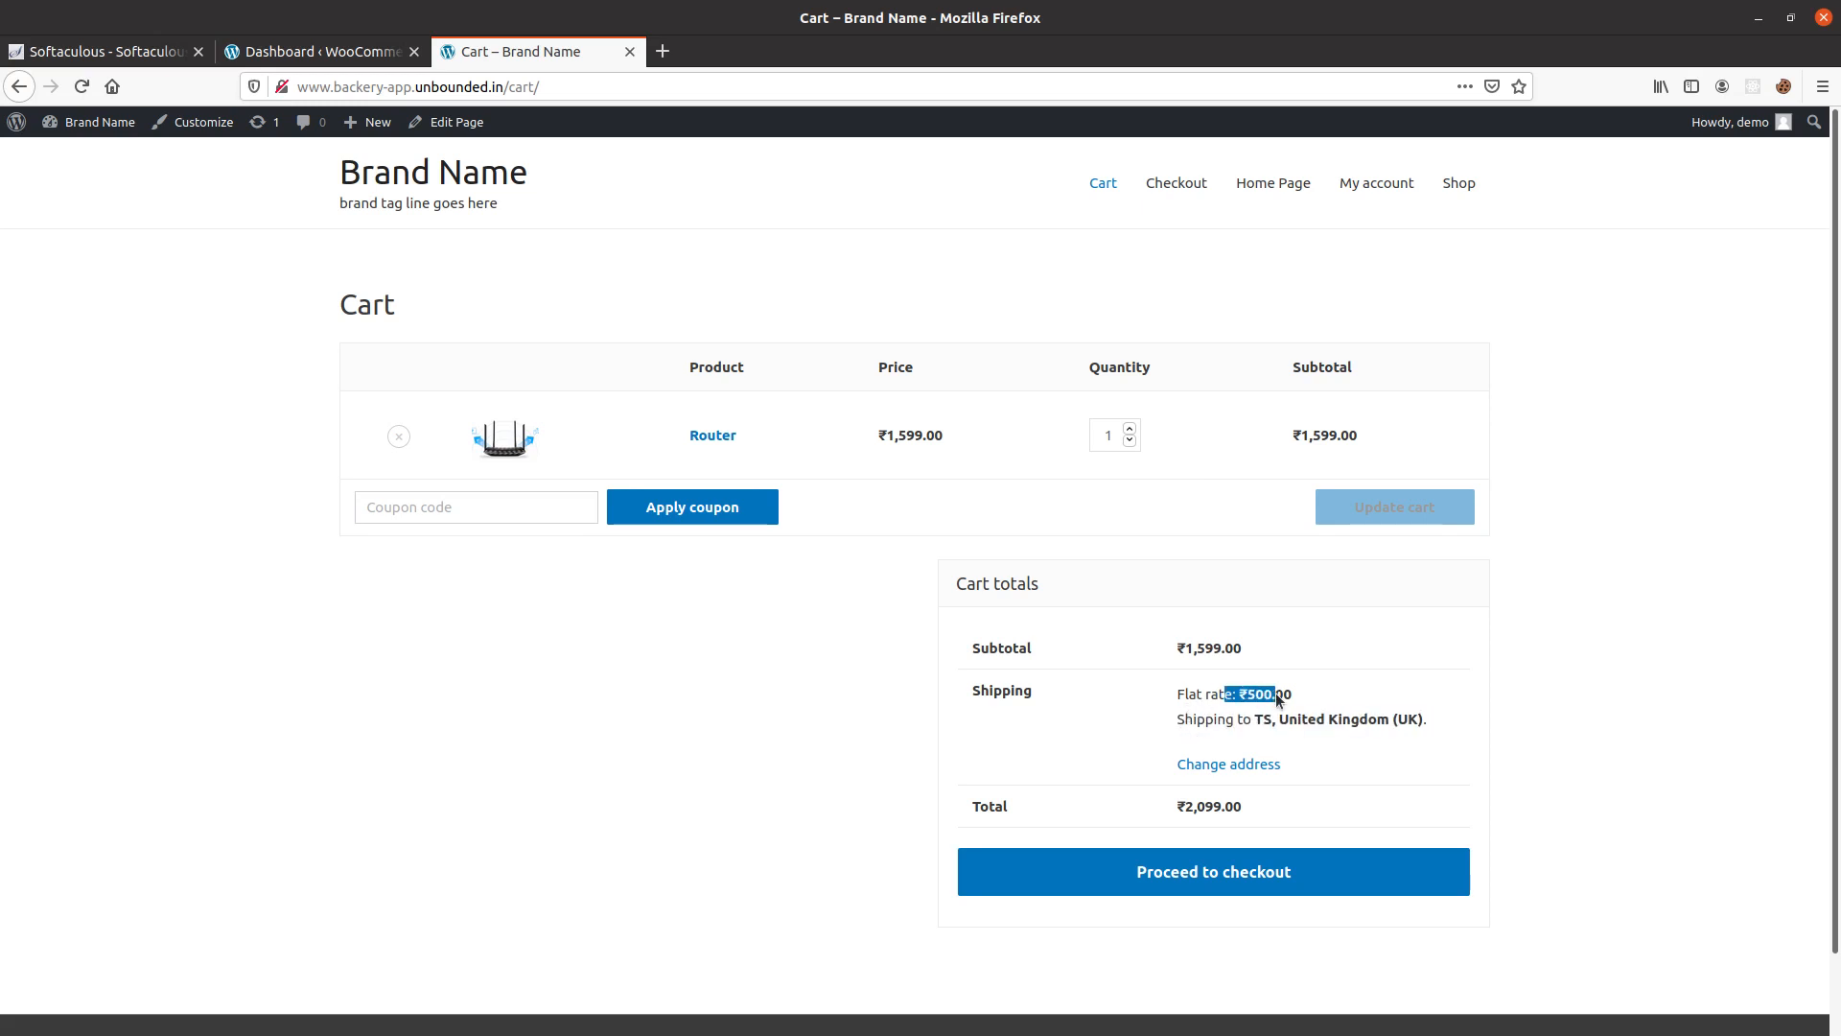
Change the cart's shipping address to Telangana, India, update it, and check the flat rate.
{"action": "left_click", "coordinate": [1222, 762]}
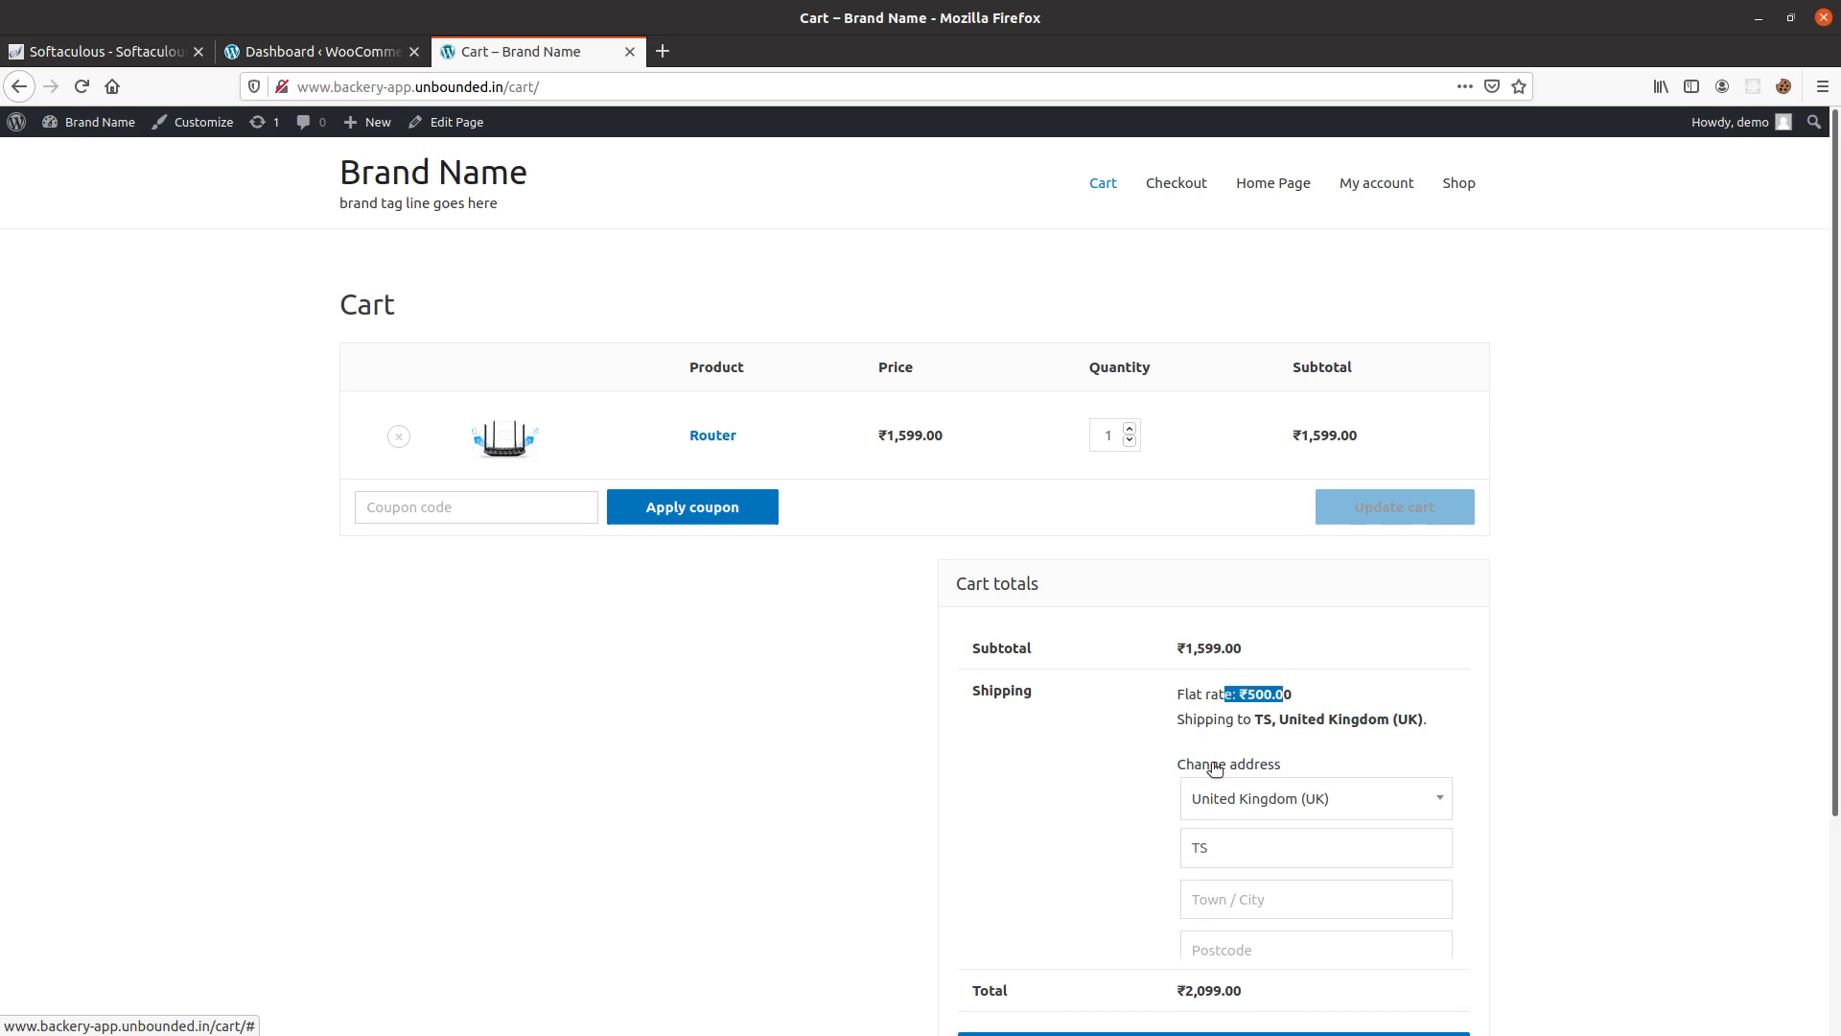
{"action": "left_click", "coordinate": [1252, 813]}
{"action": "type", "text": "india"}
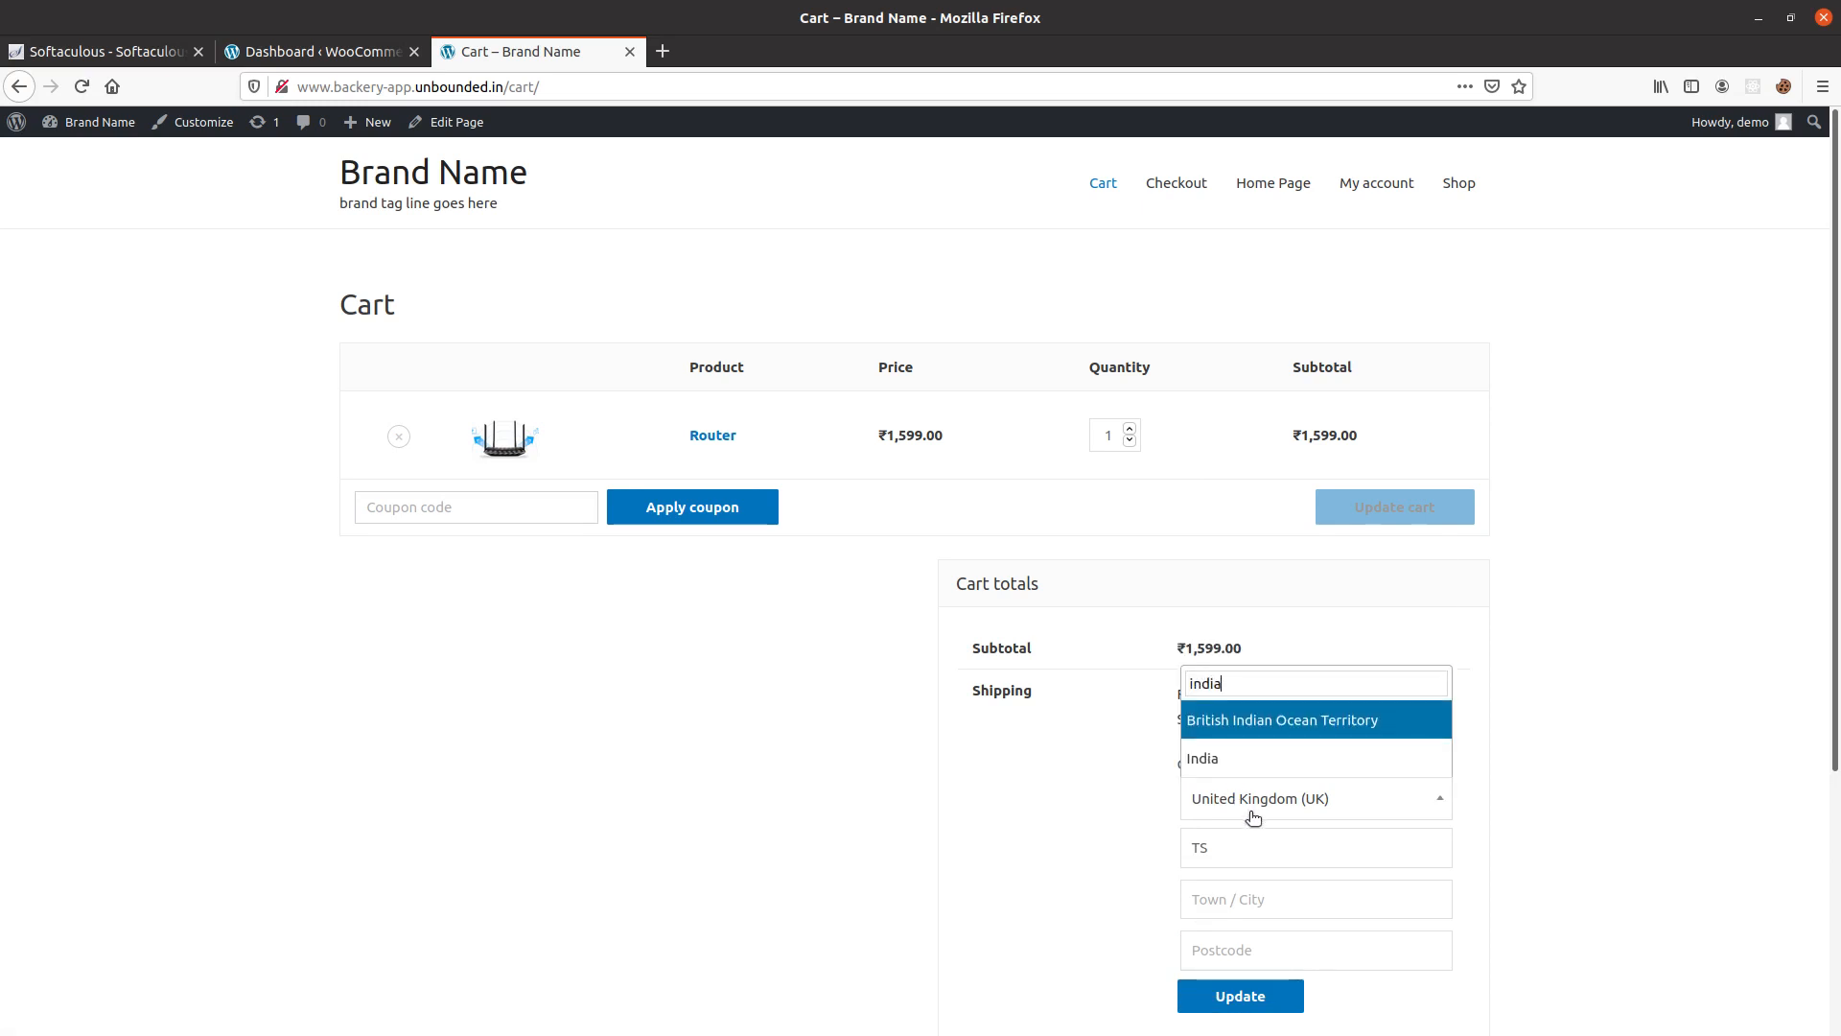
{"action": "left_click", "coordinate": [1225, 772]}
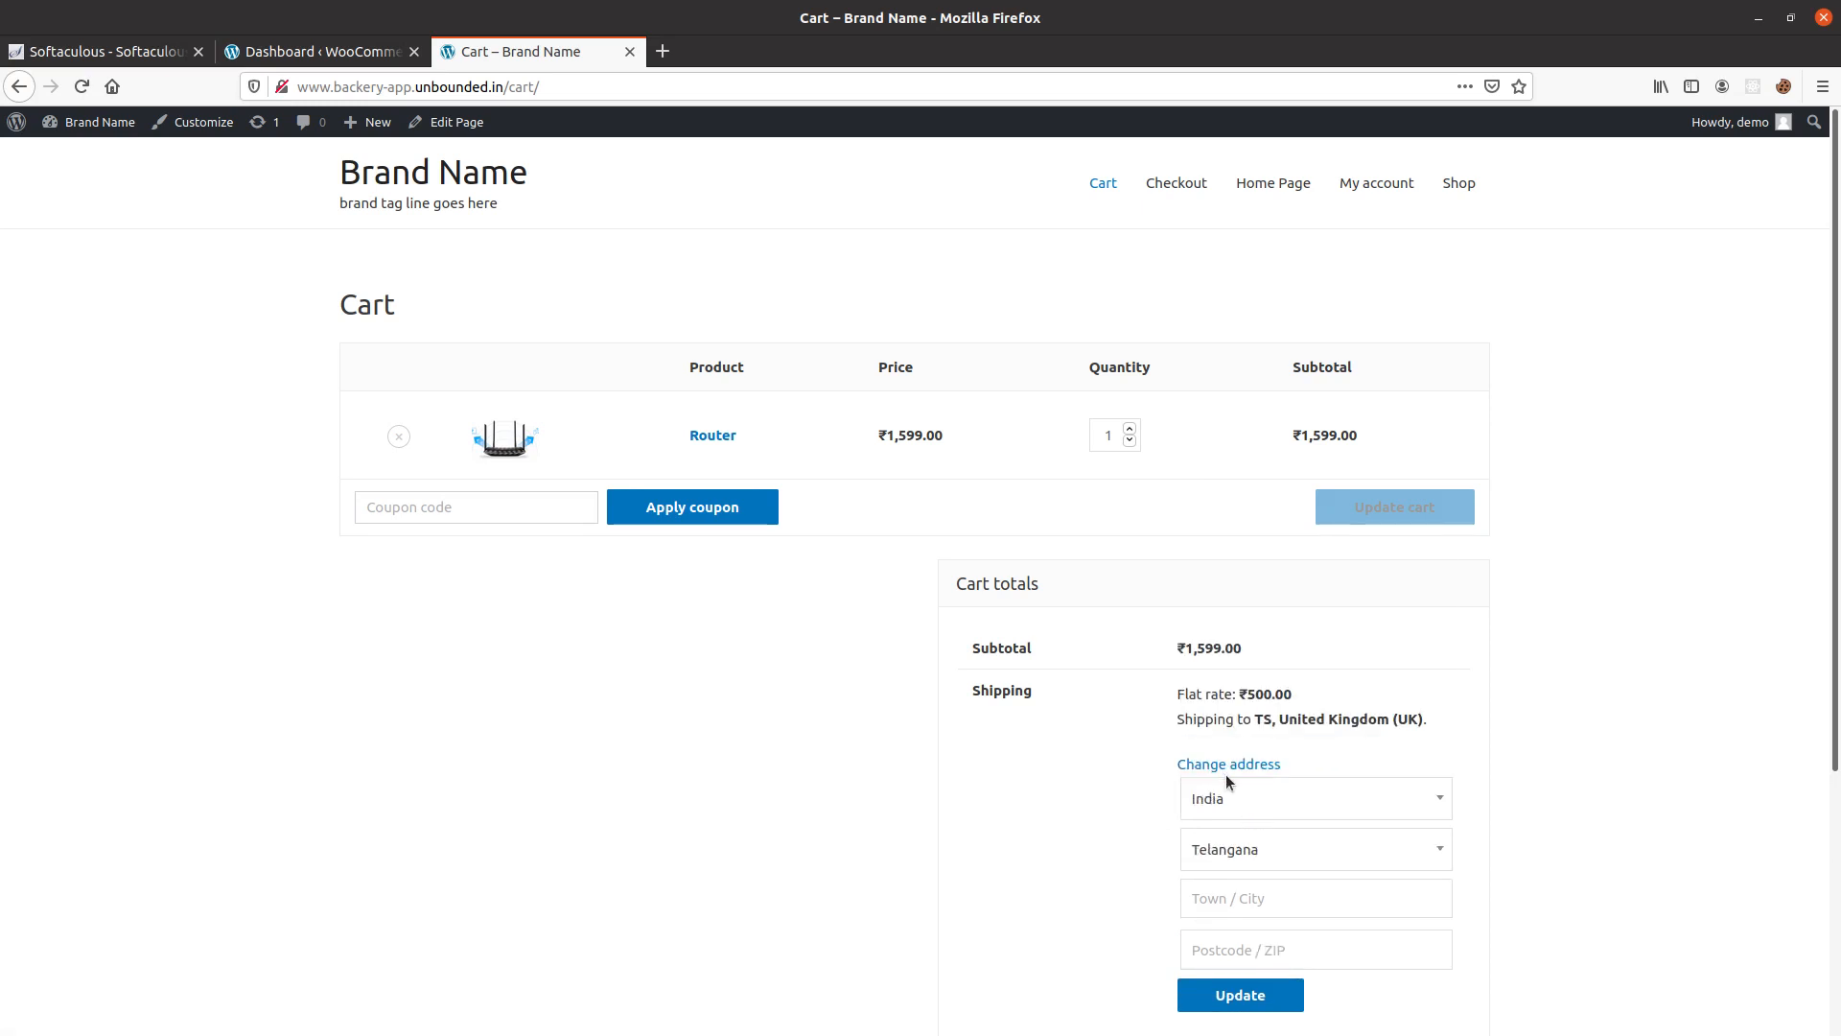
{"action": "left_click", "coordinate": [1266, 1007]}
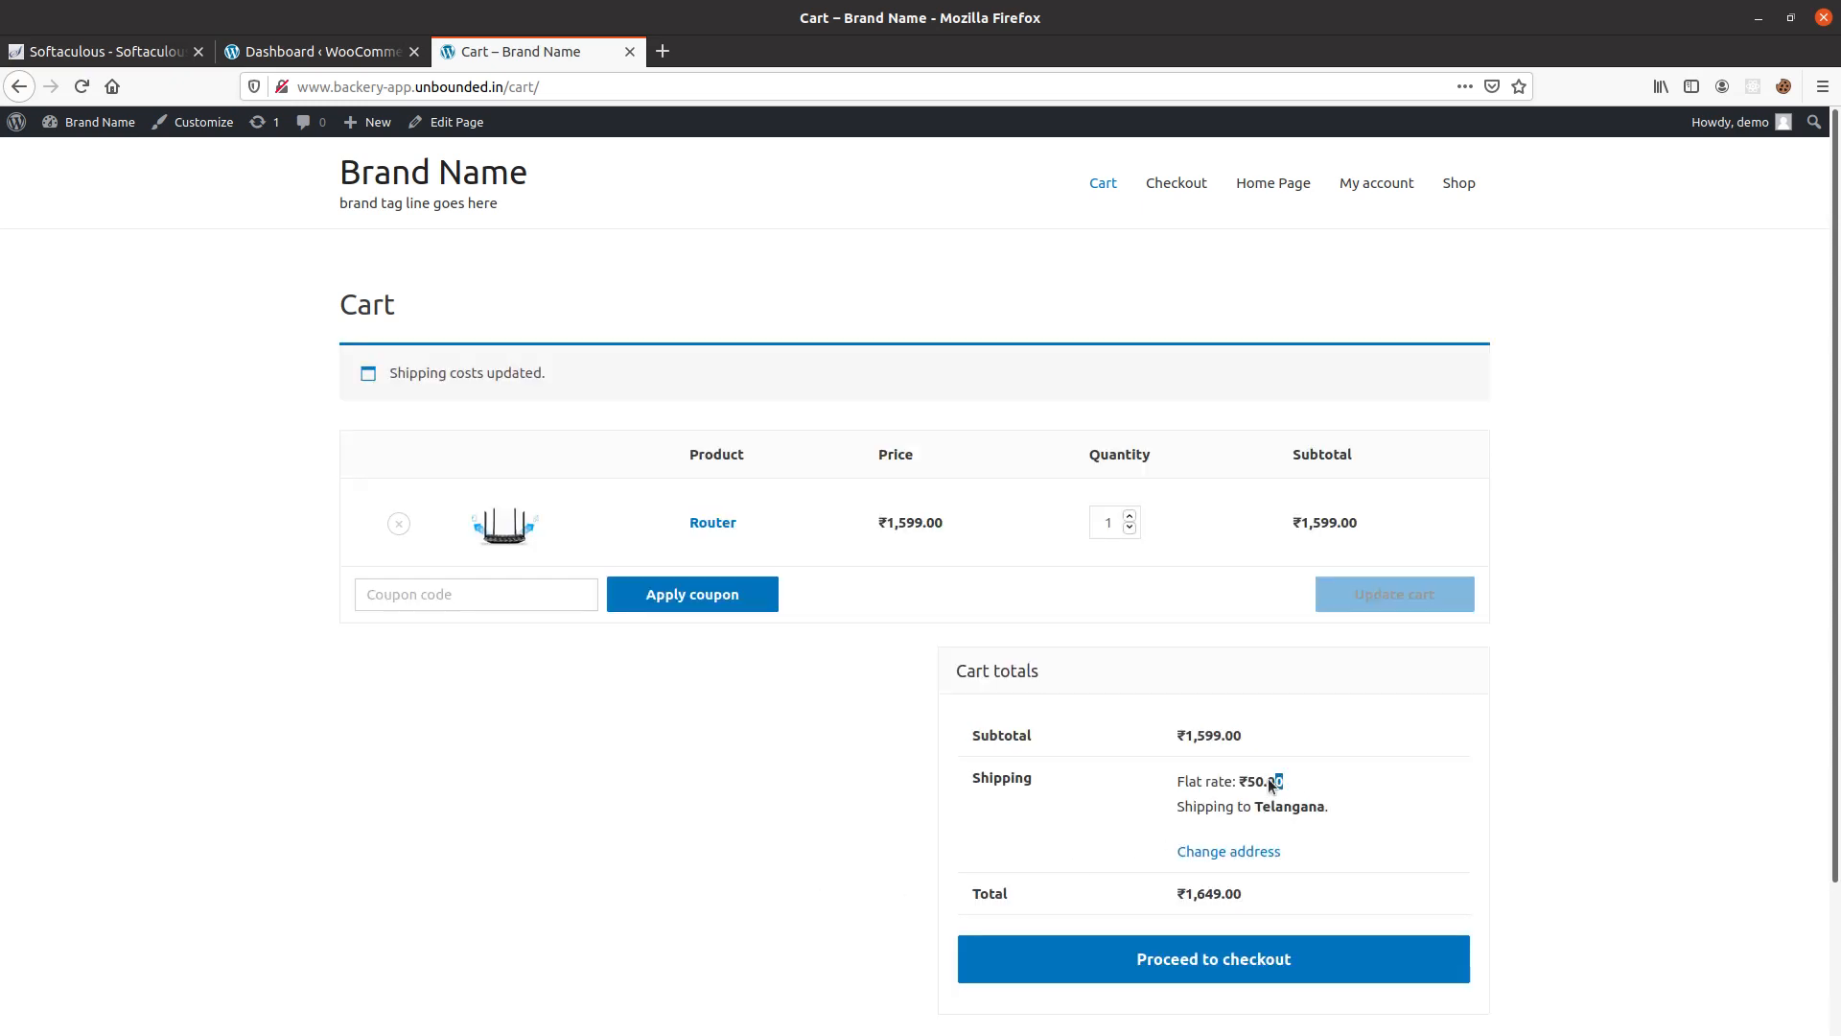
{"action": "triple_click", "coordinate": [1283, 781]}
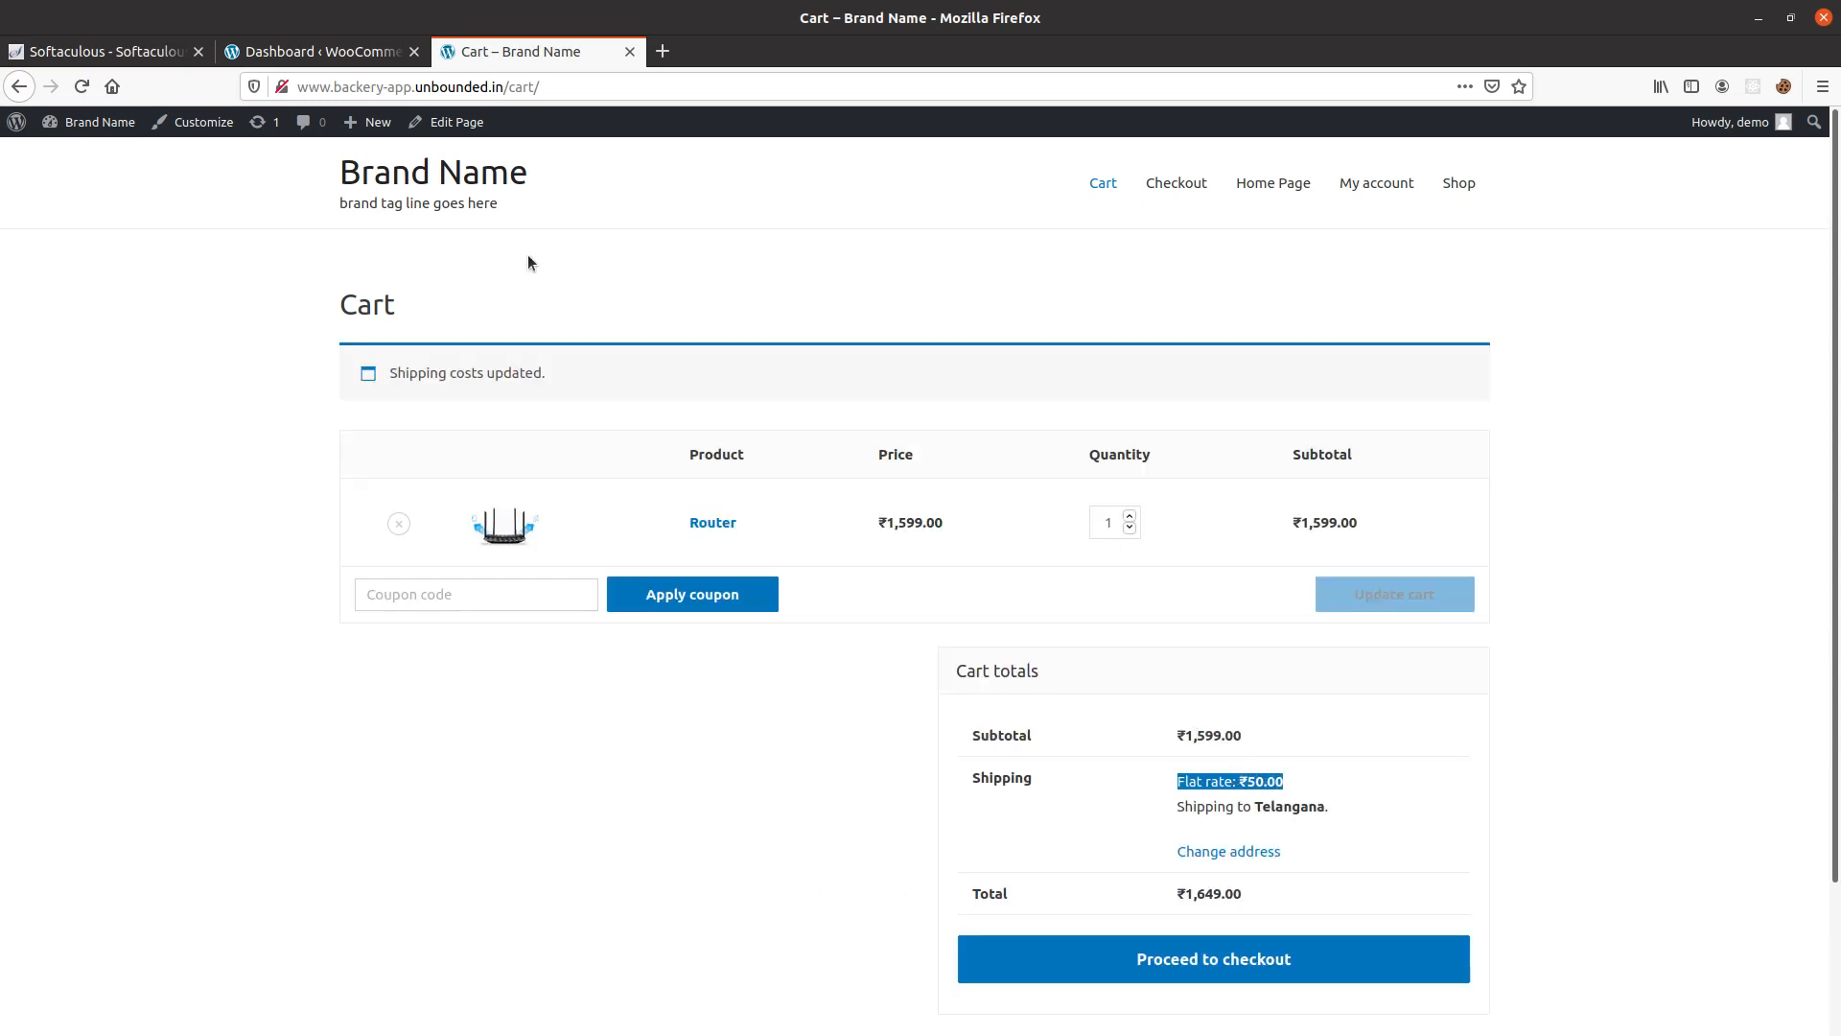
Enable Cash on delivery in the store's payments setup and finish that task.
{"action": "left_click", "coordinate": [286, 57]}
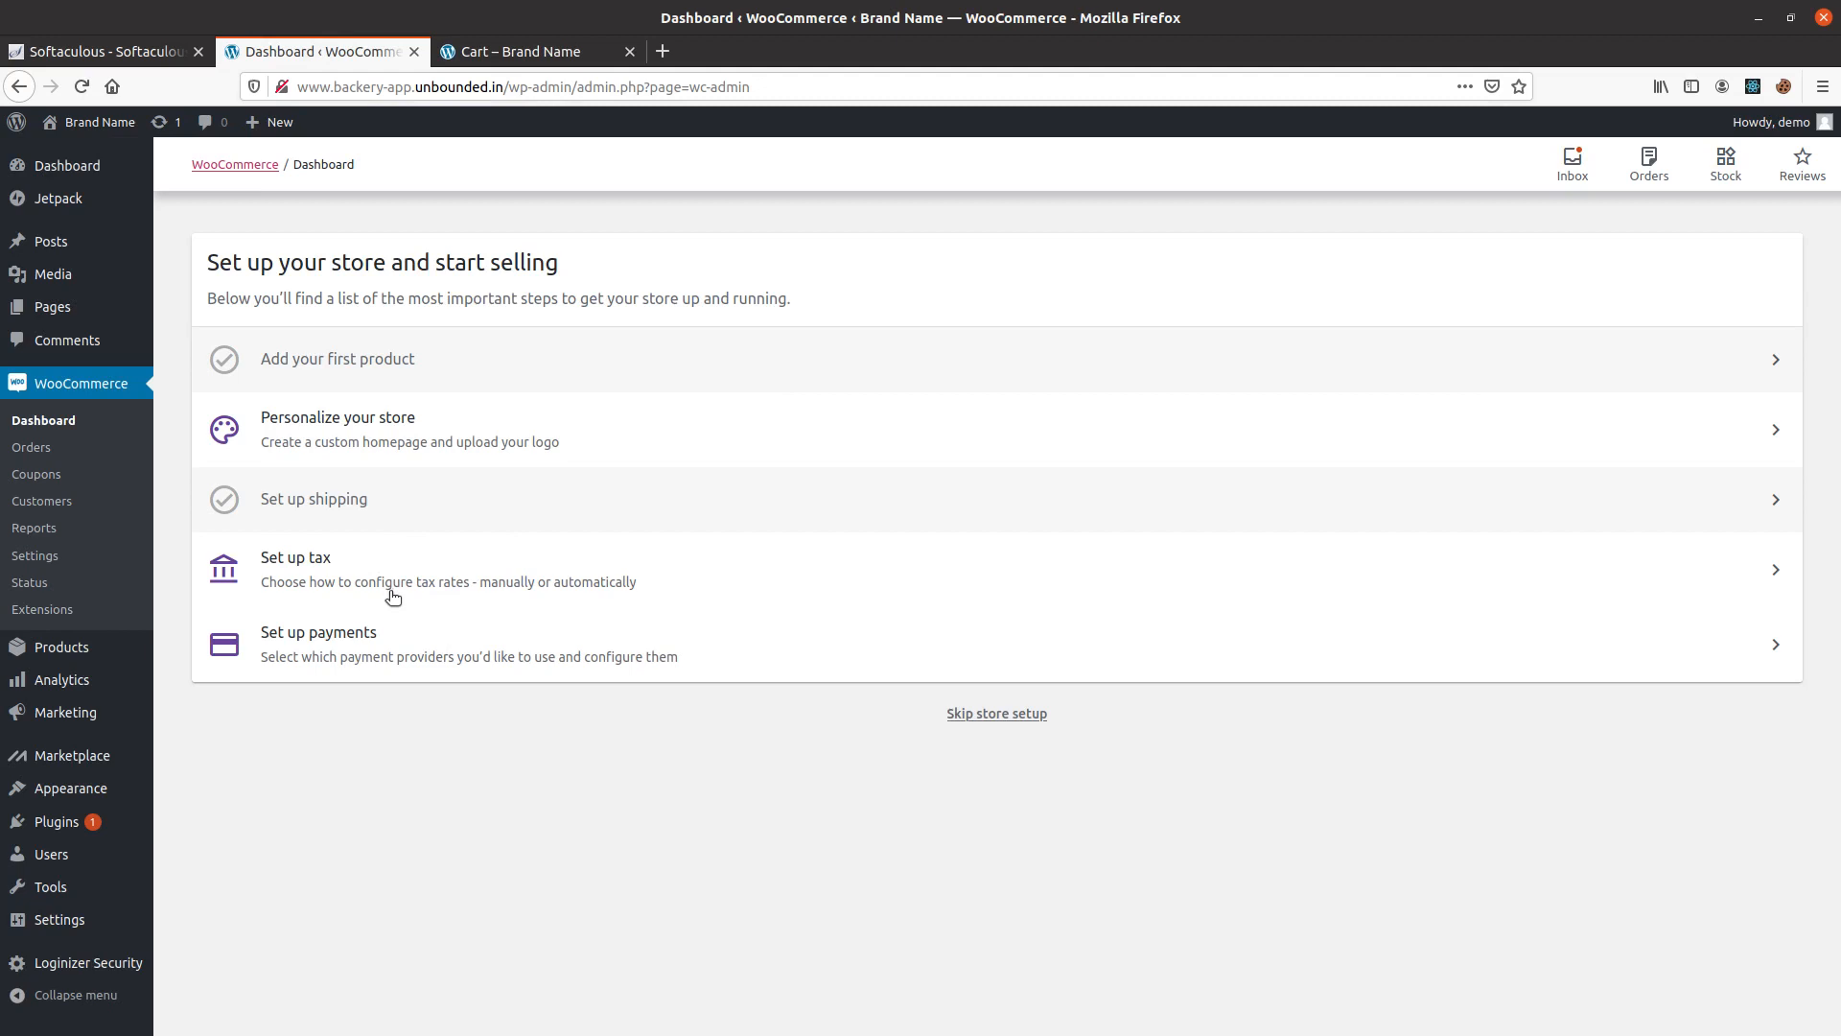
{"action": "left_click", "coordinate": [391, 637]}
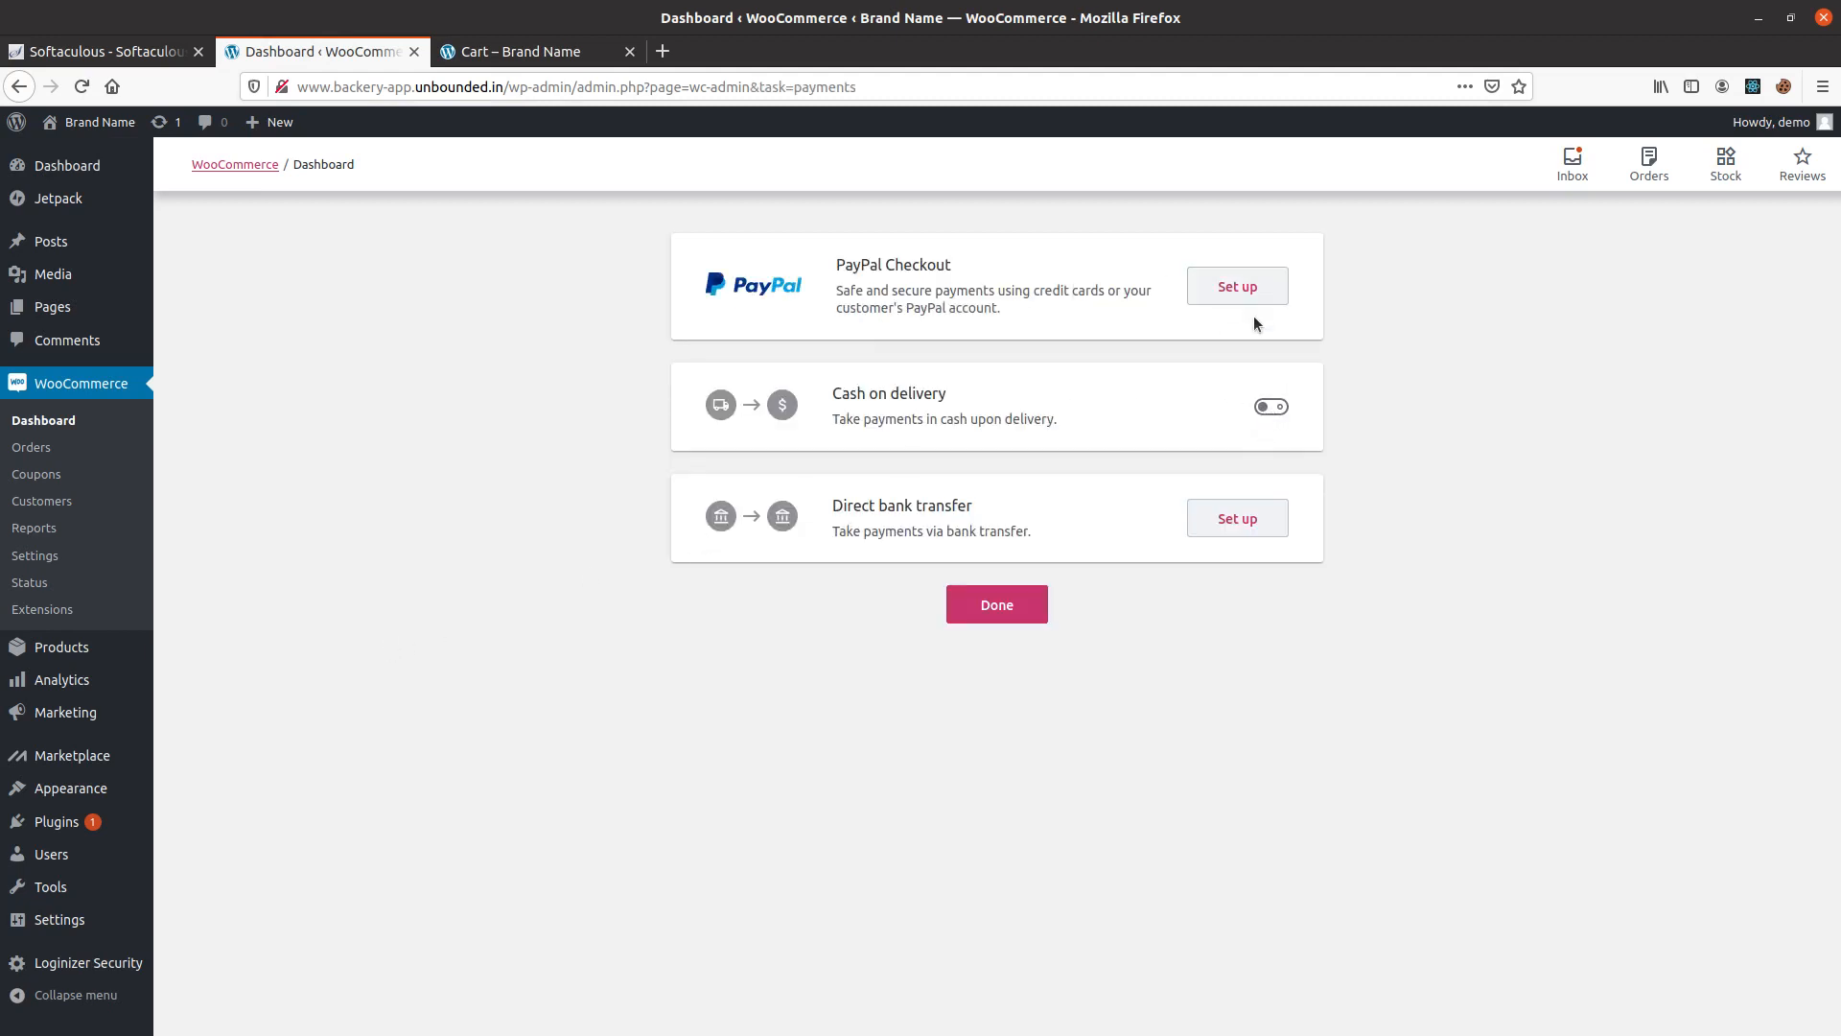
{"action": "left_click", "coordinate": [1275, 408]}
{"action": "left_click", "coordinate": [987, 613]}
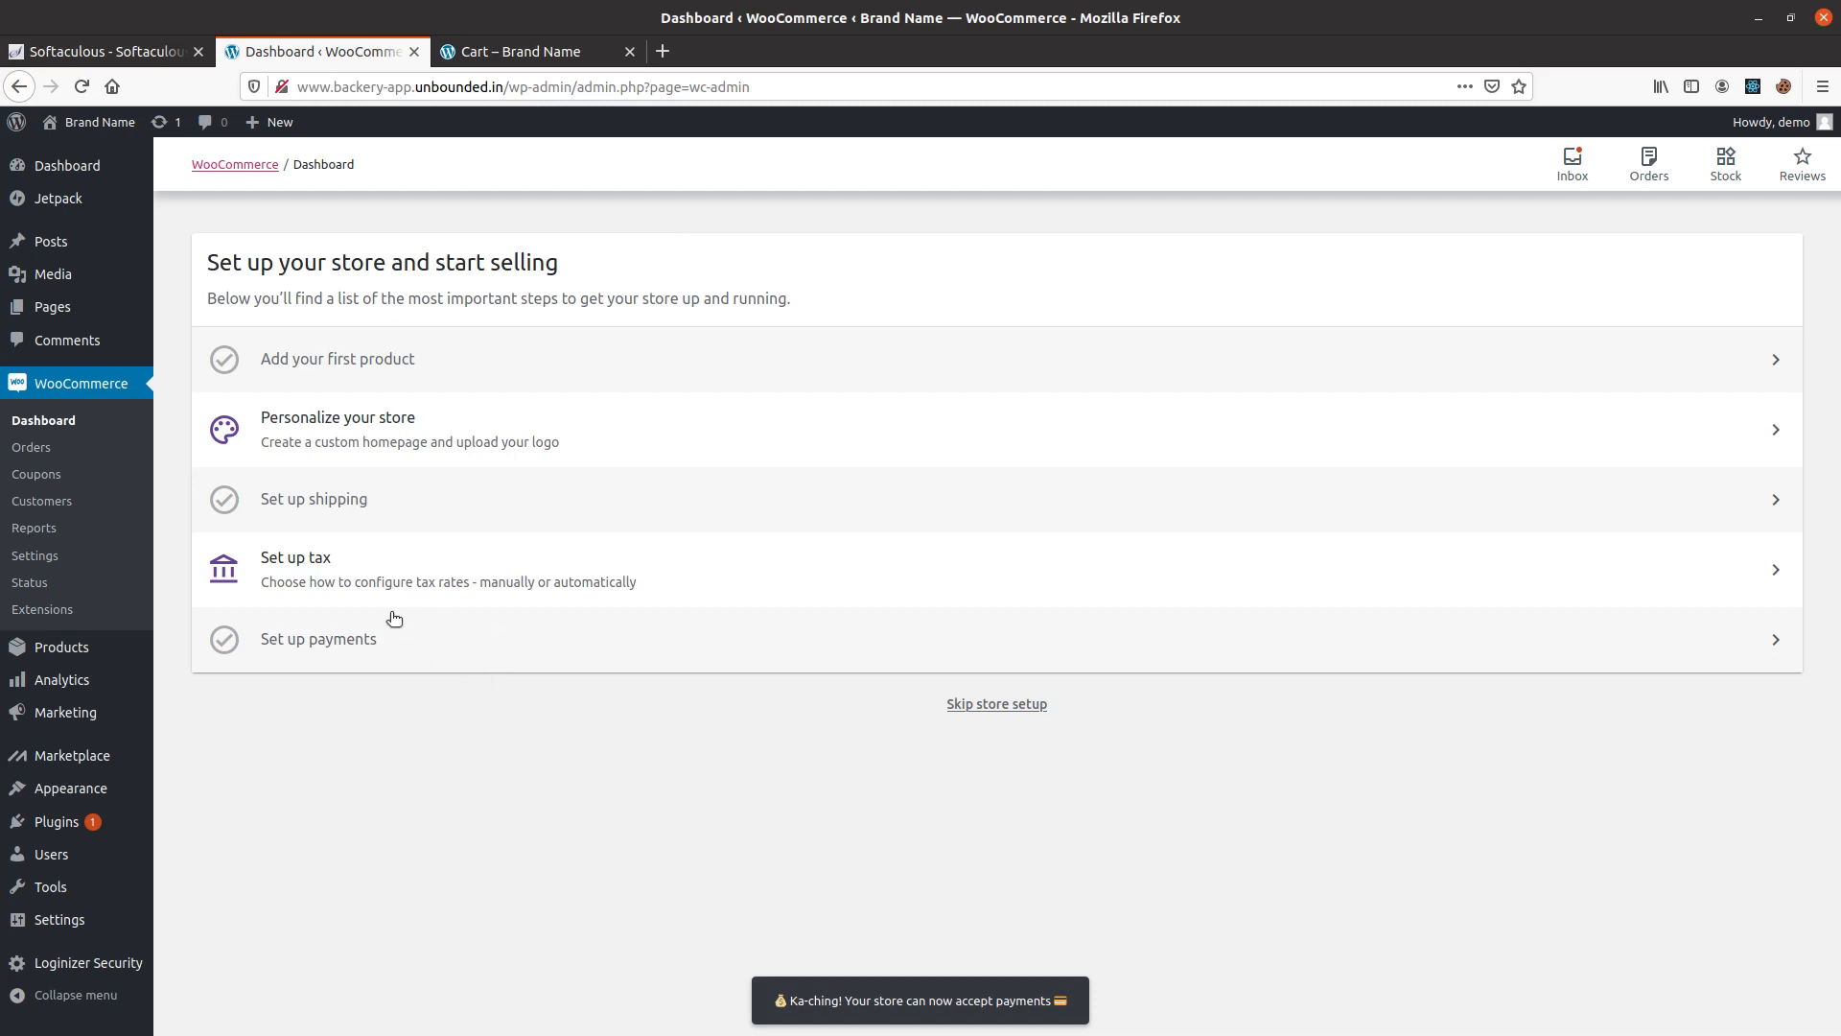
Proceed from the cart to checkout and check the shipping charge and Cash on delivery payment option.
{"action": "left_click", "coordinate": [575, 51]}
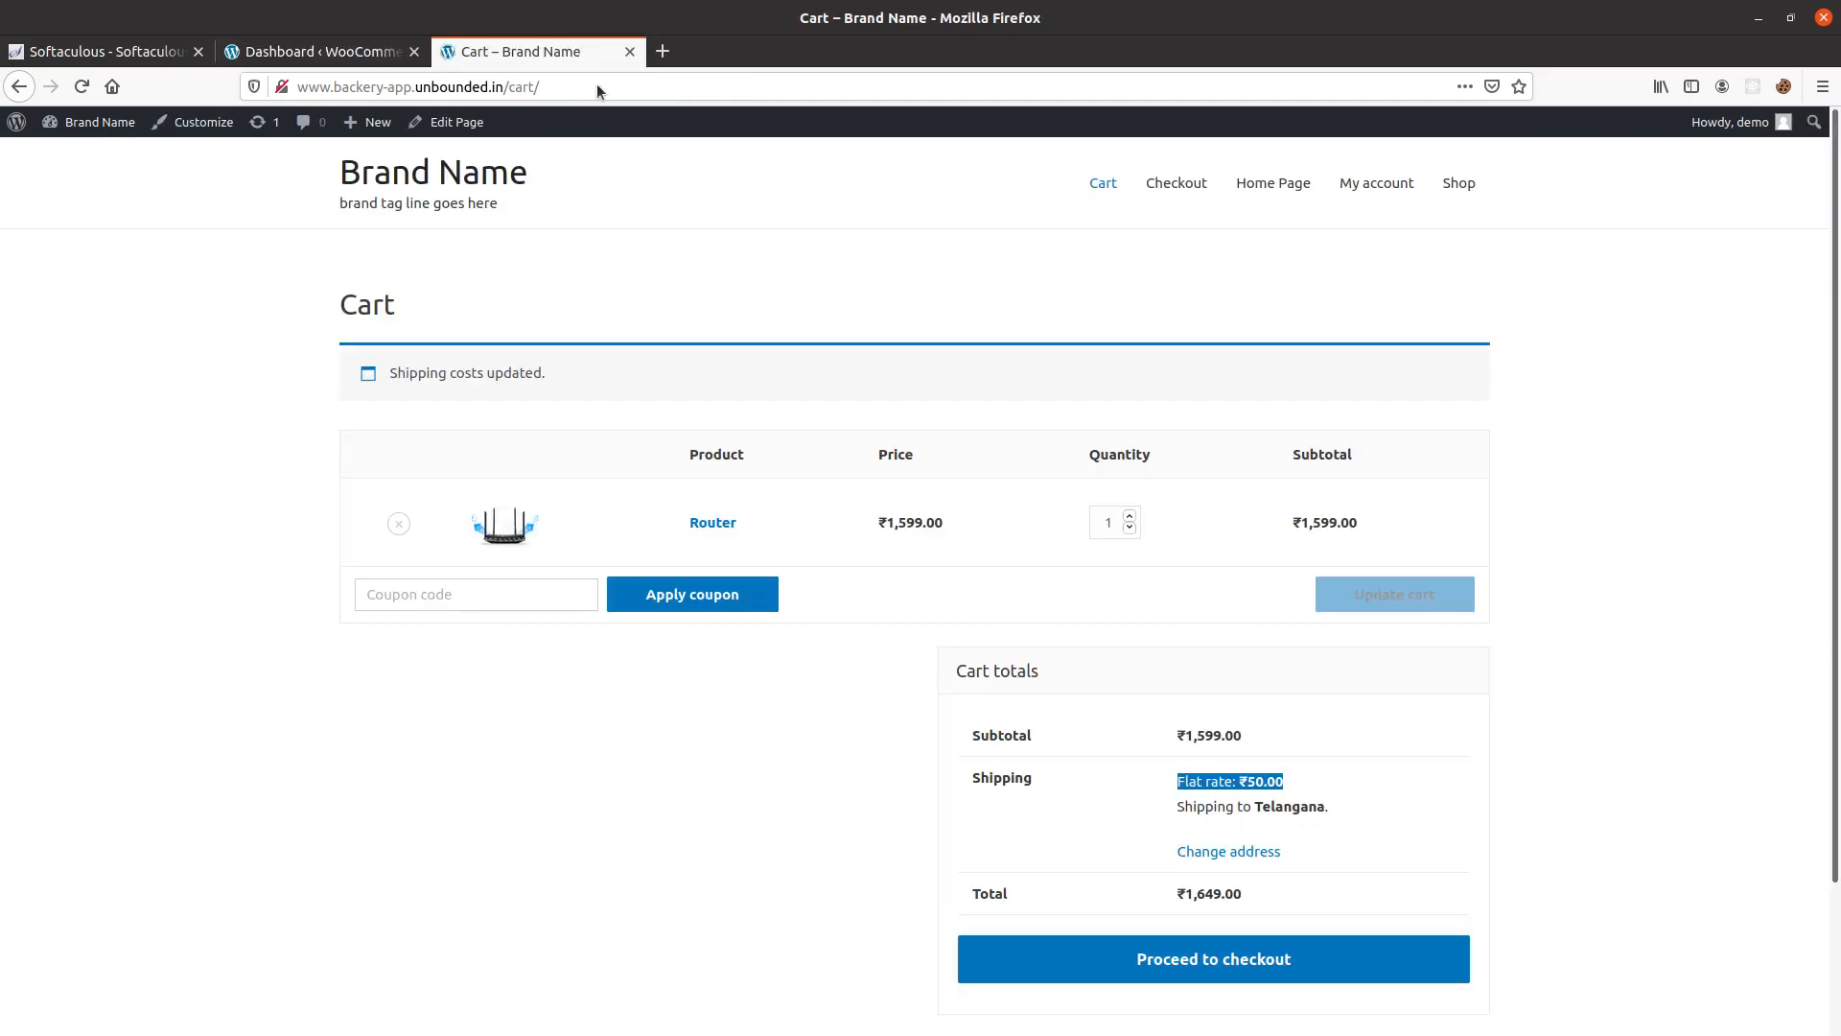
{"action": "left_click", "coordinate": [1275, 969]}
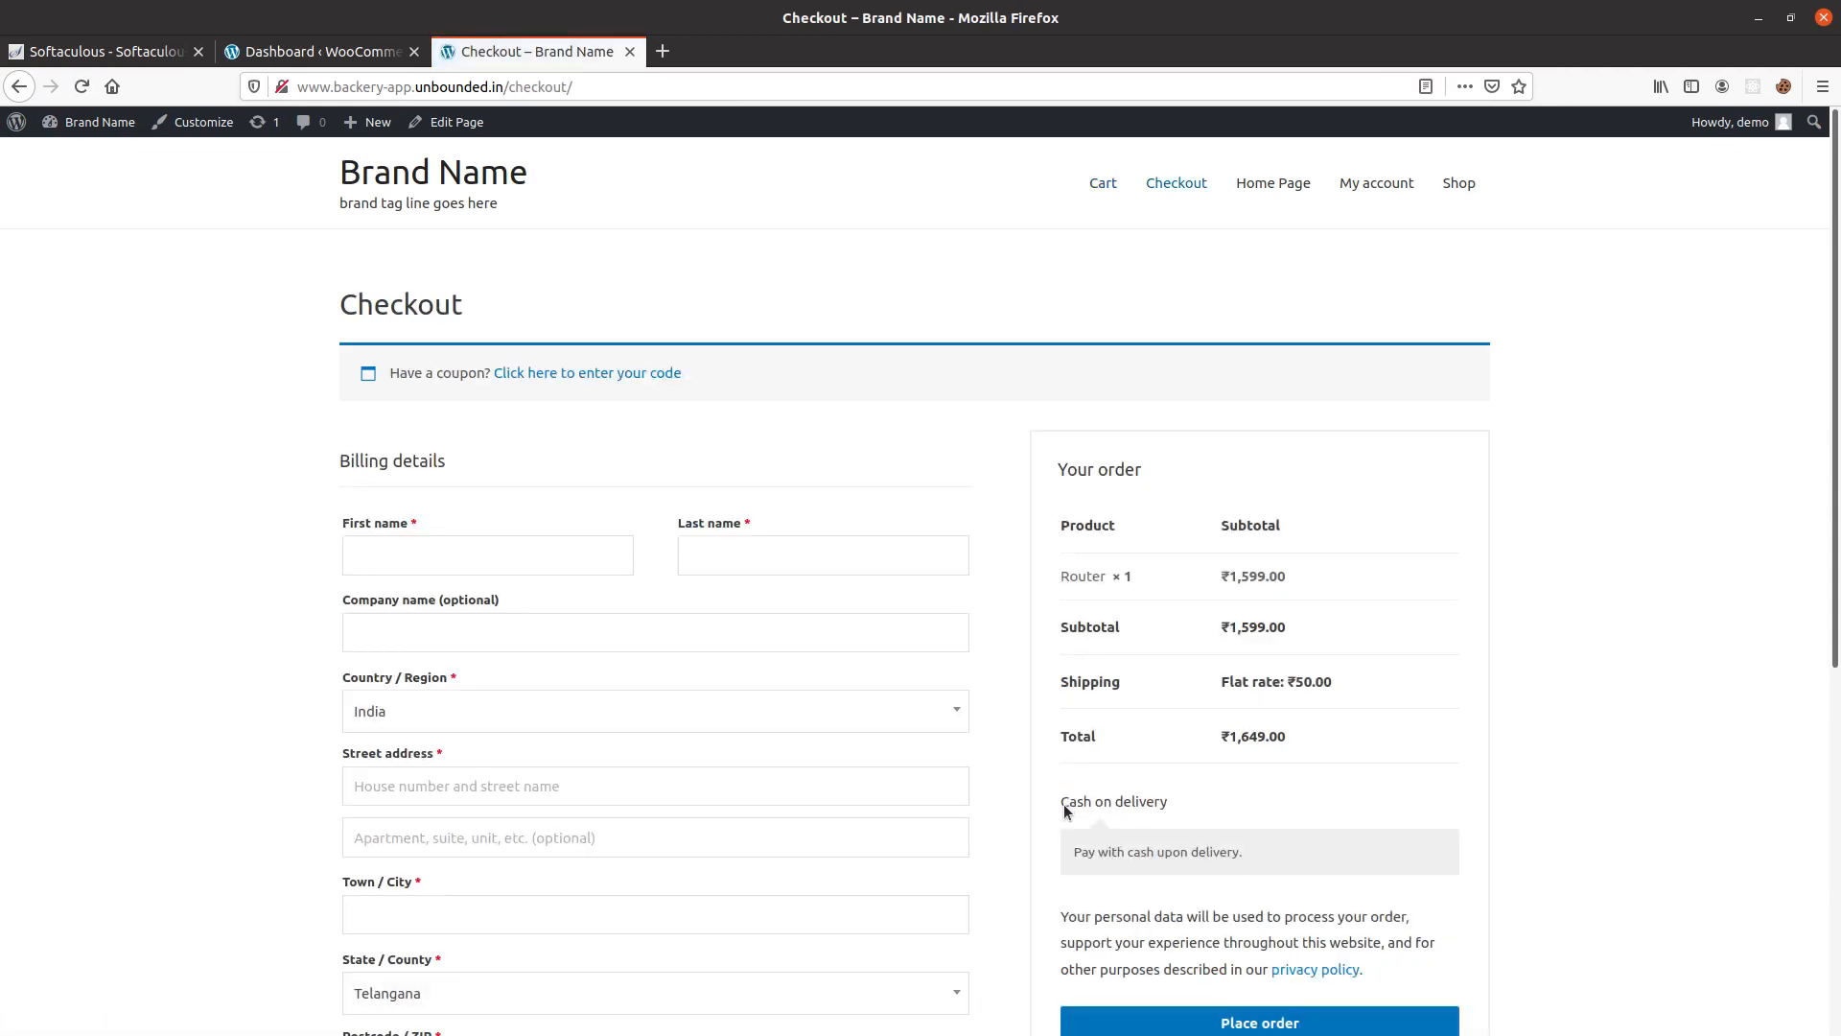
{"action": "left_click_drag", "start_coordinate": [1063, 808], "coordinate": [1199, 803]}
{"action": "scroll", "coordinate": [1476, 732], "scroll_direction": "down", "scroll_amount": 3}
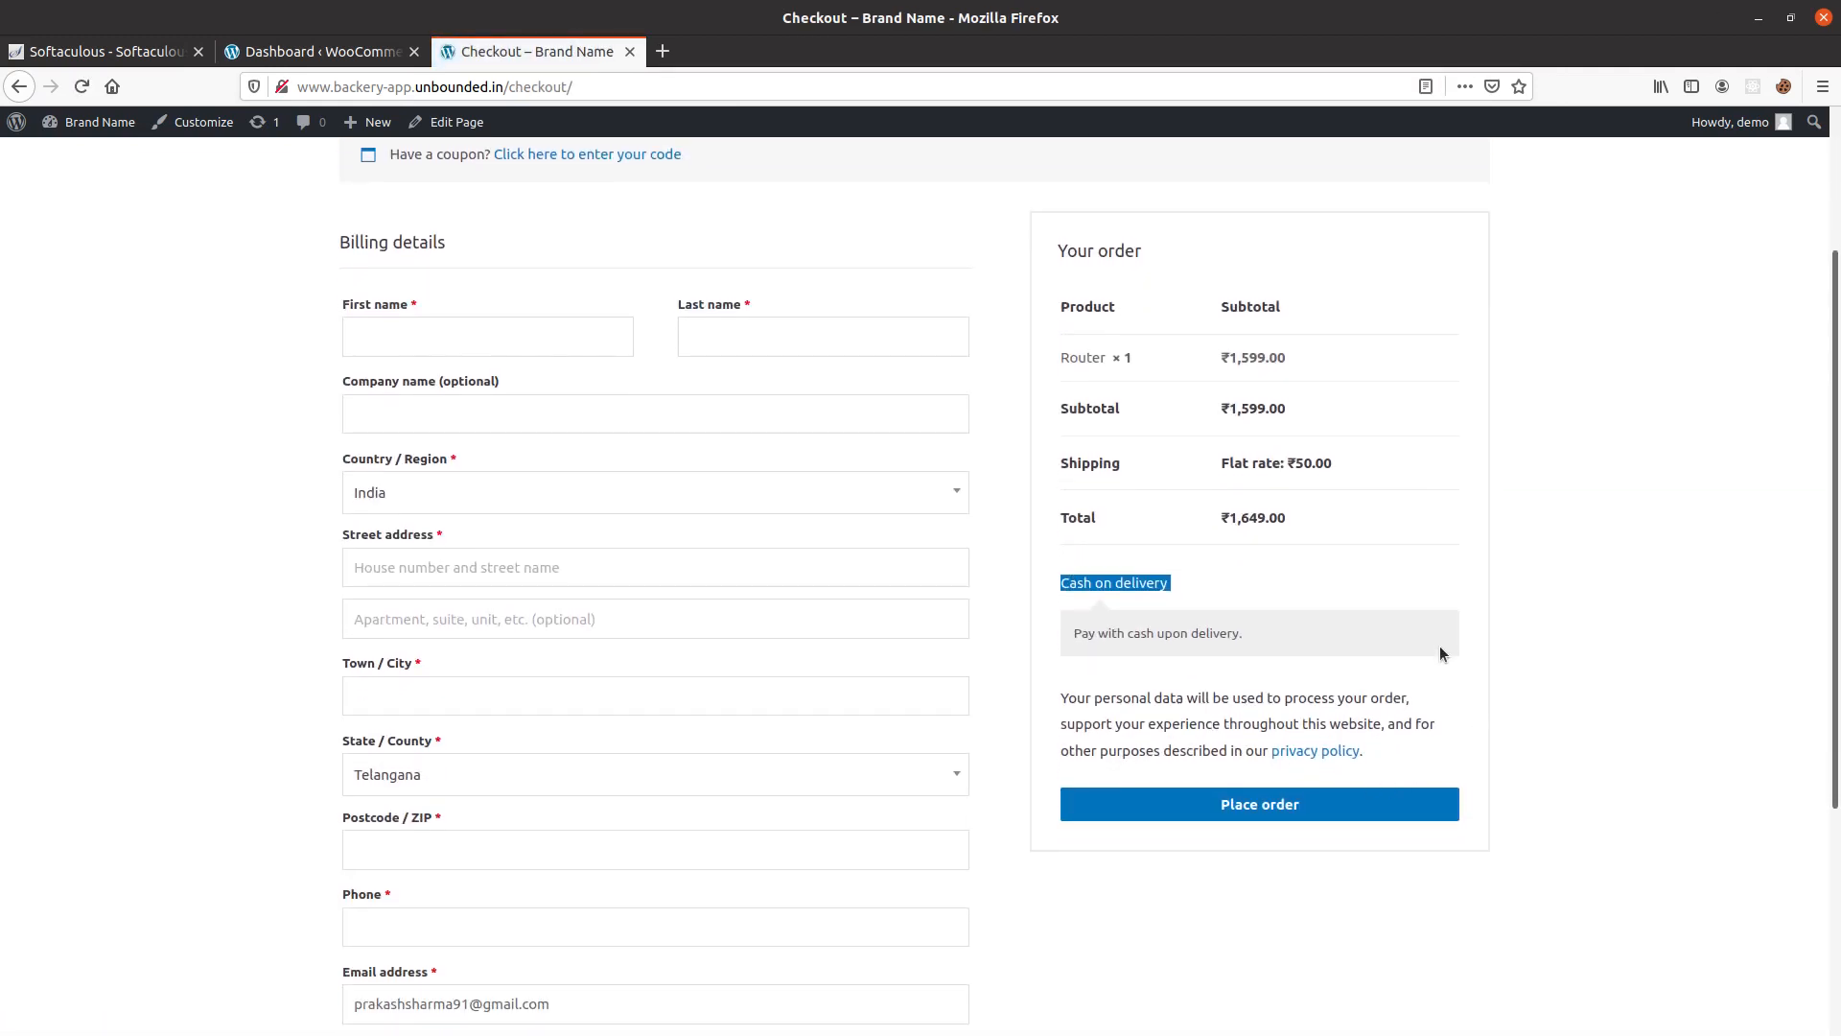
Examine the Cash on delivery payment option and its description in the checkout order summary.
{"action": "left_click_drag", "start_coordinate": [1440, 653], "coordinate": [1075, 596]}
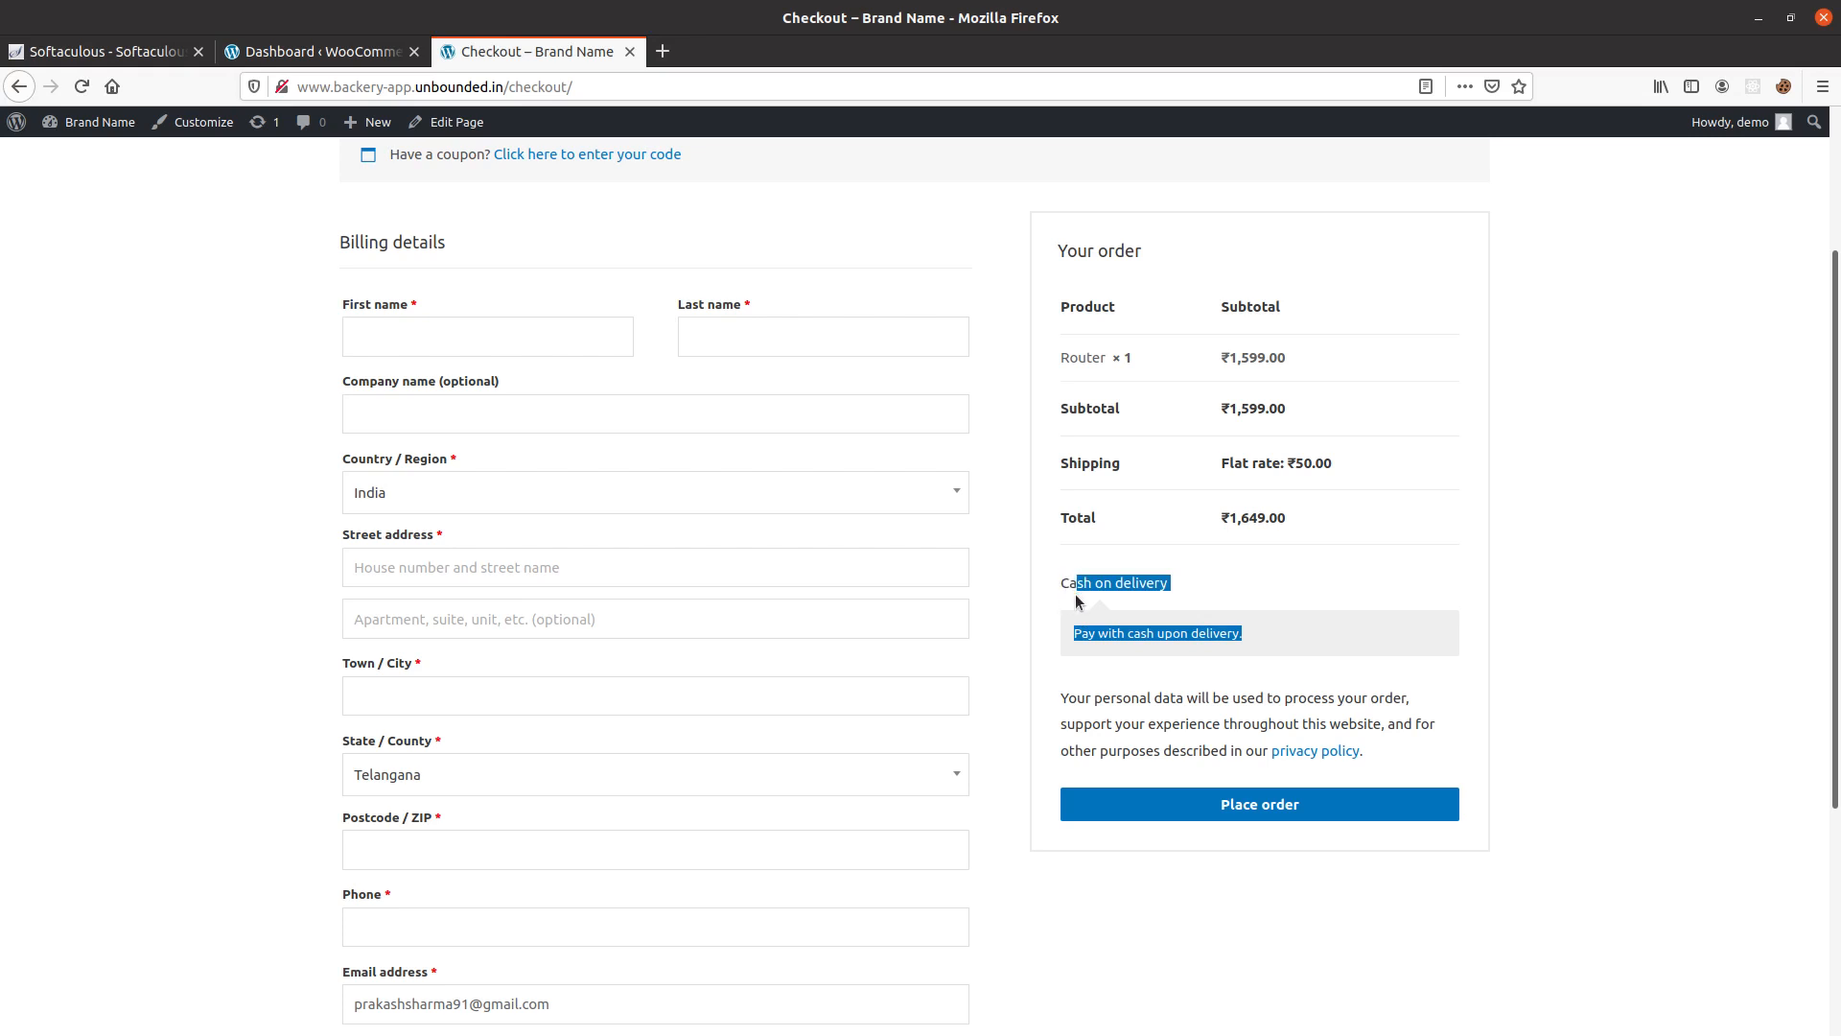
{"action": "left_click", "coordinate": [1075, 605]}
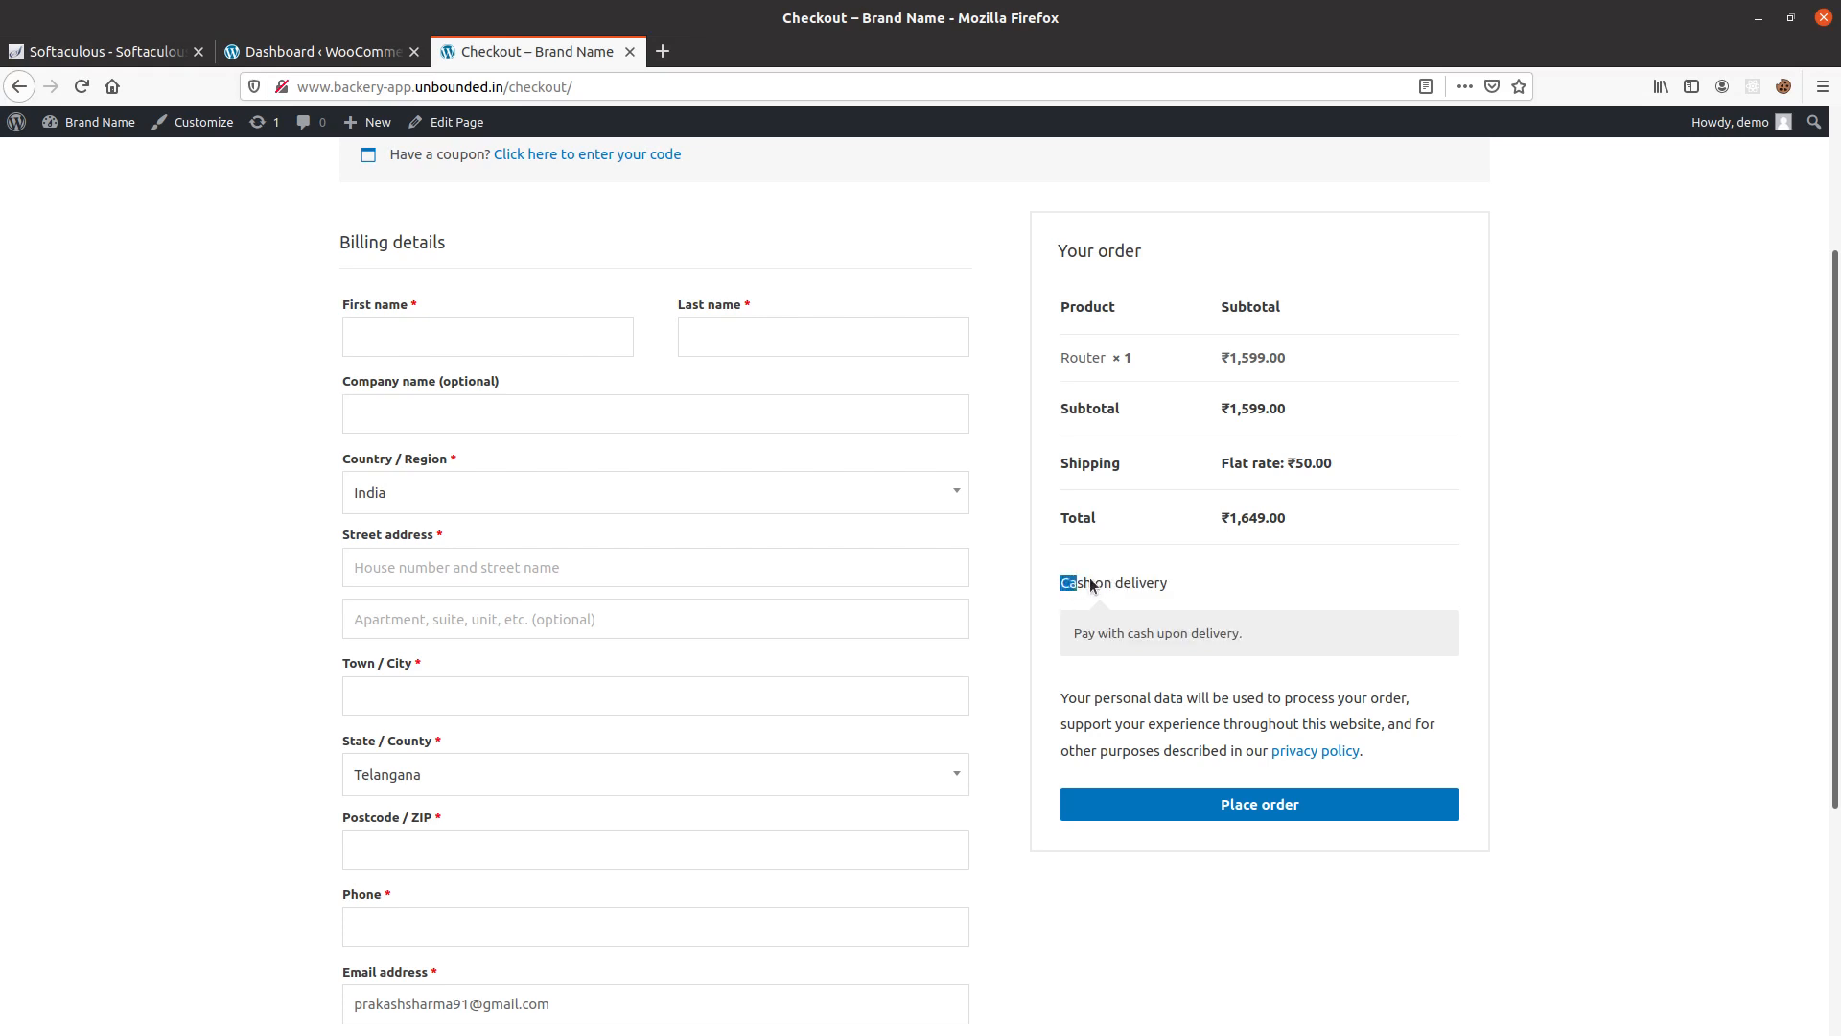
{"action": "left_click_drag", "start_coordinate": [1089, 577], "coordinate": [1193, 608]}
{"action": "left_click", "coordinate": [1053, 671]}
{"action": "left_click_drag", "start_coordinate": [1047, 631], "coordinate": [1072, 602]}
{"action": "left_click", "coordinate": [1069, 599]}
{"action": "left_click_drag", "start_coordinate": [1144, 583], "coordinate": [1057, 585]}
{"action": "left_click", "coordinate": [1182, 585]}
Enable PayPal among the store's payment methods and save the changes.
{"action": "left_click", "coordinate": [317, 53]}
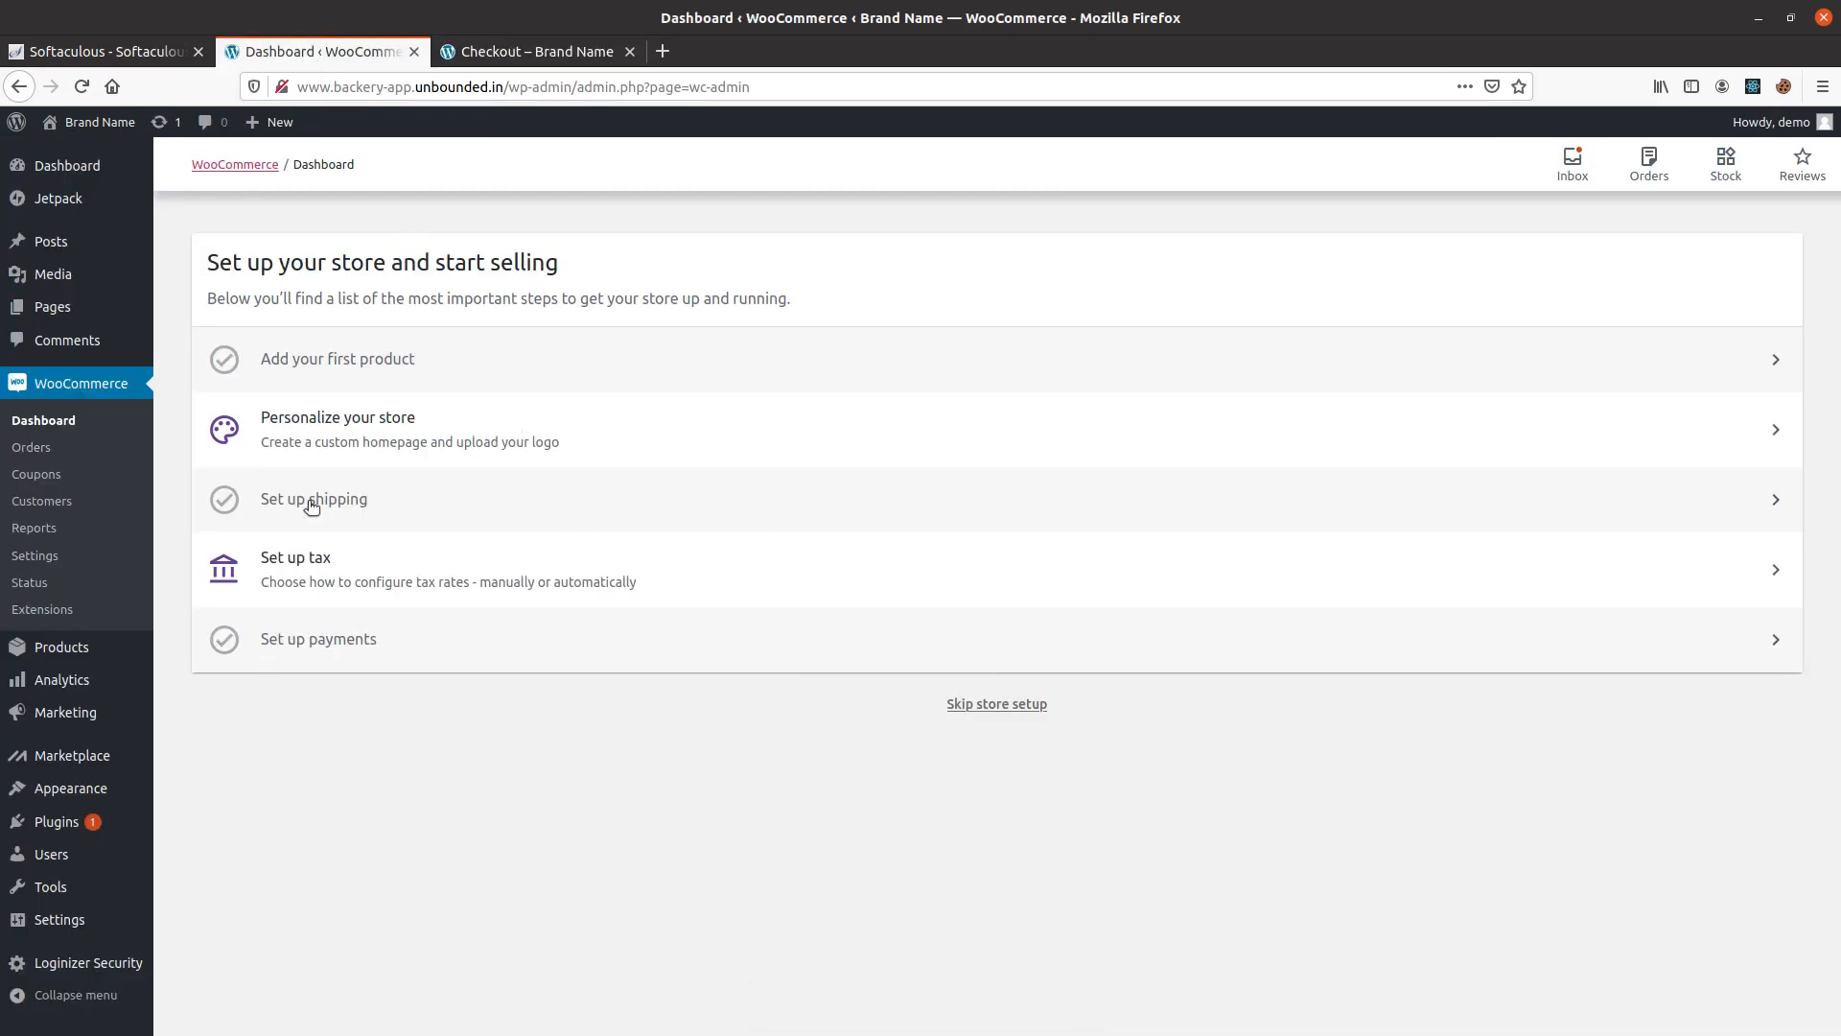
{"action": "left_click", "coordinate": [539, 42]}
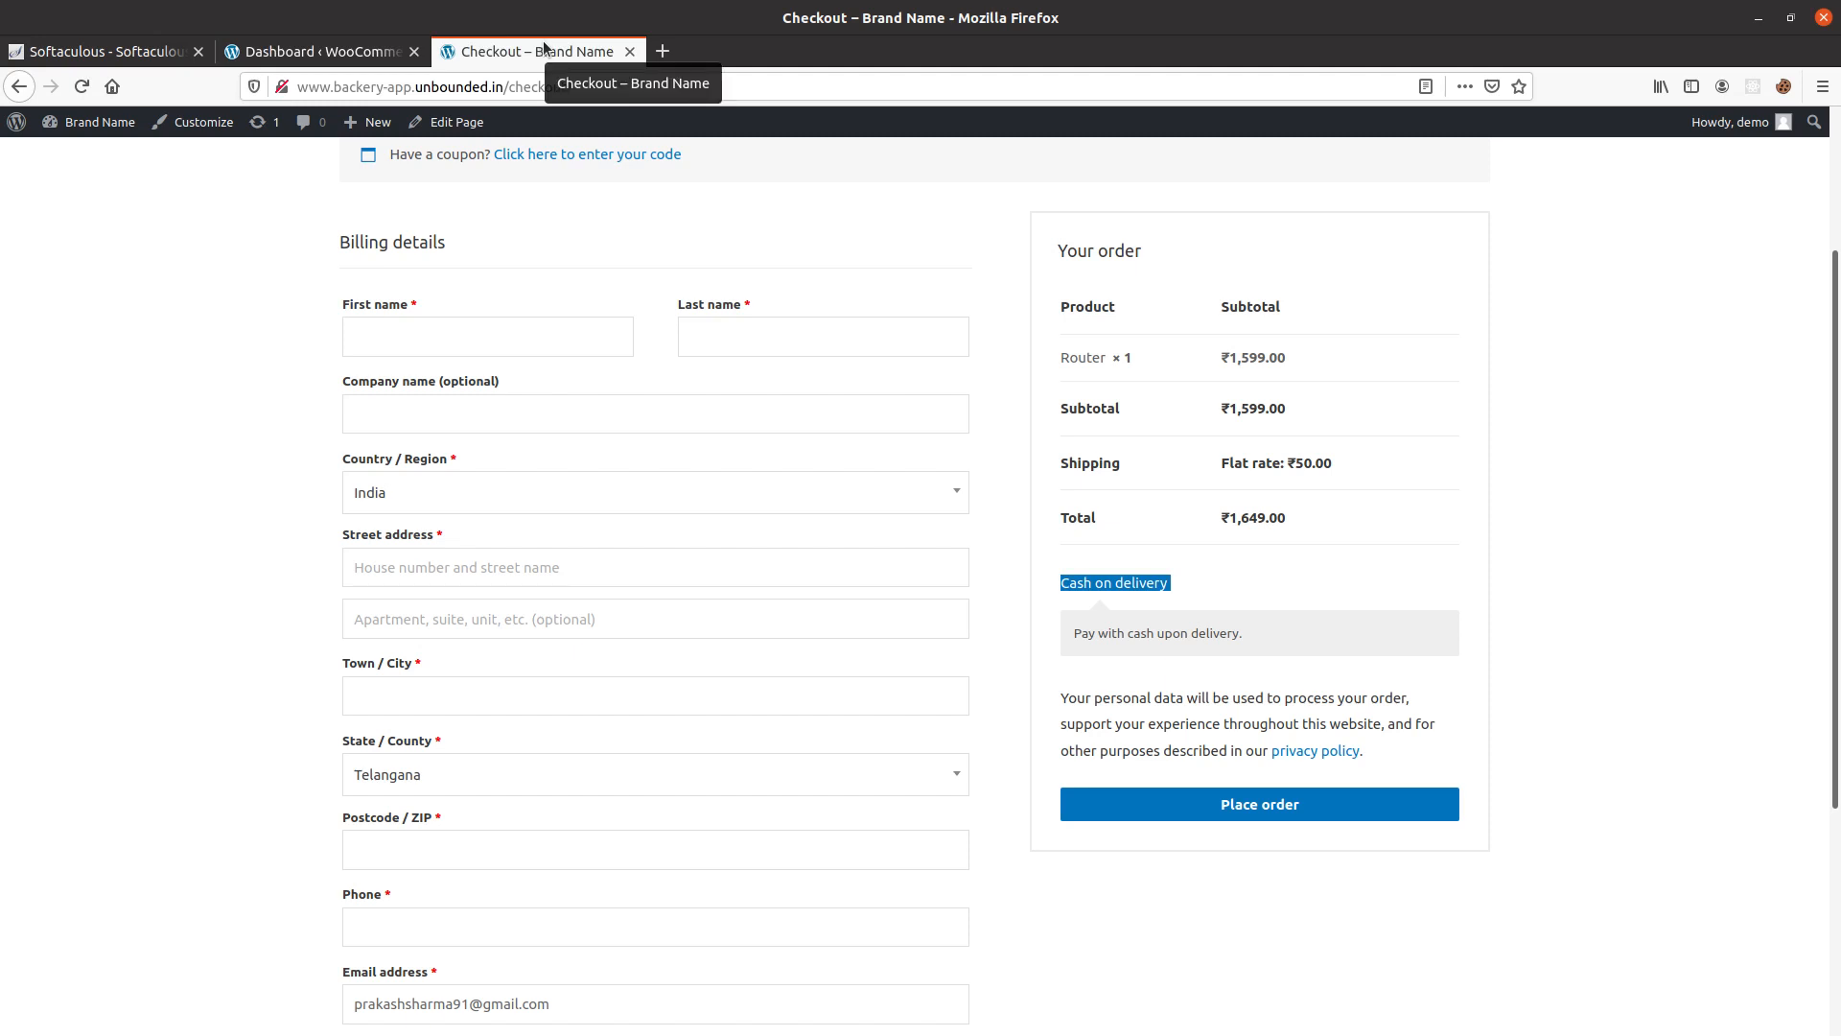
{"action": "left_click", "coordinate": [377, 54]}
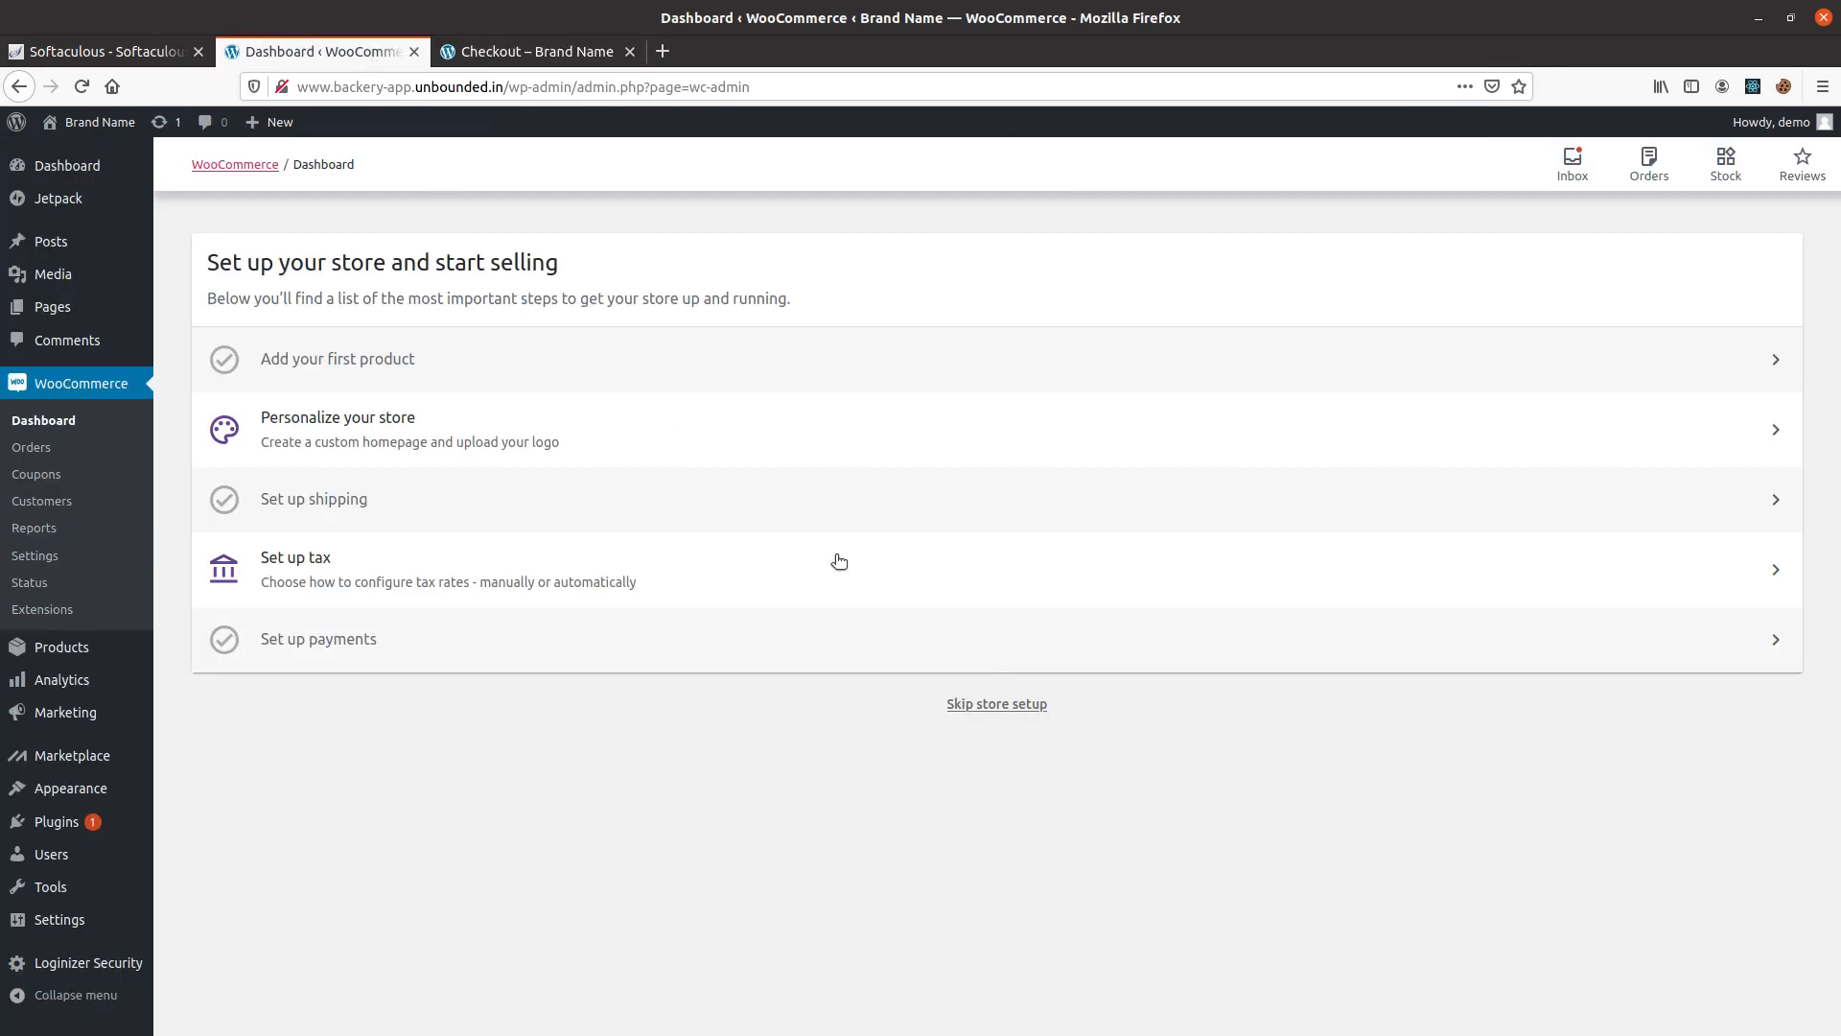
{"action": "left_click", "coordinate": [315, 656]}
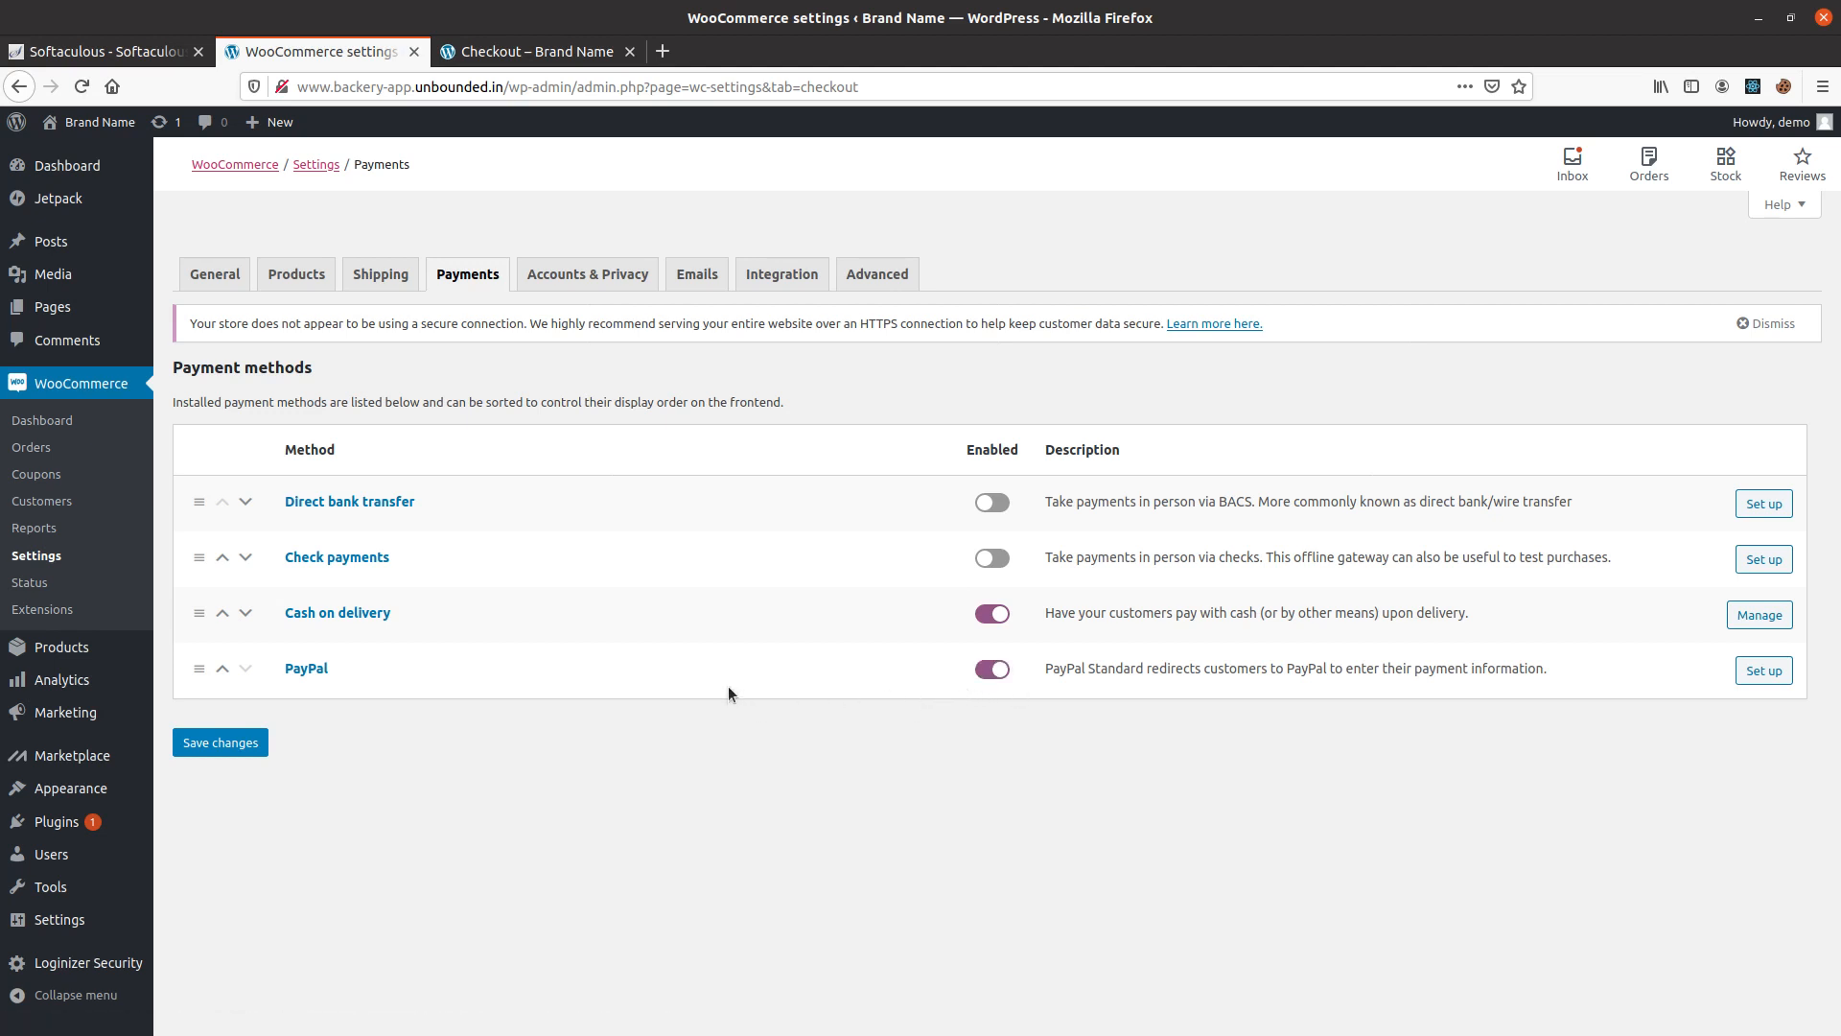
{"action": "left_click", "coordinate": [232, 754]}
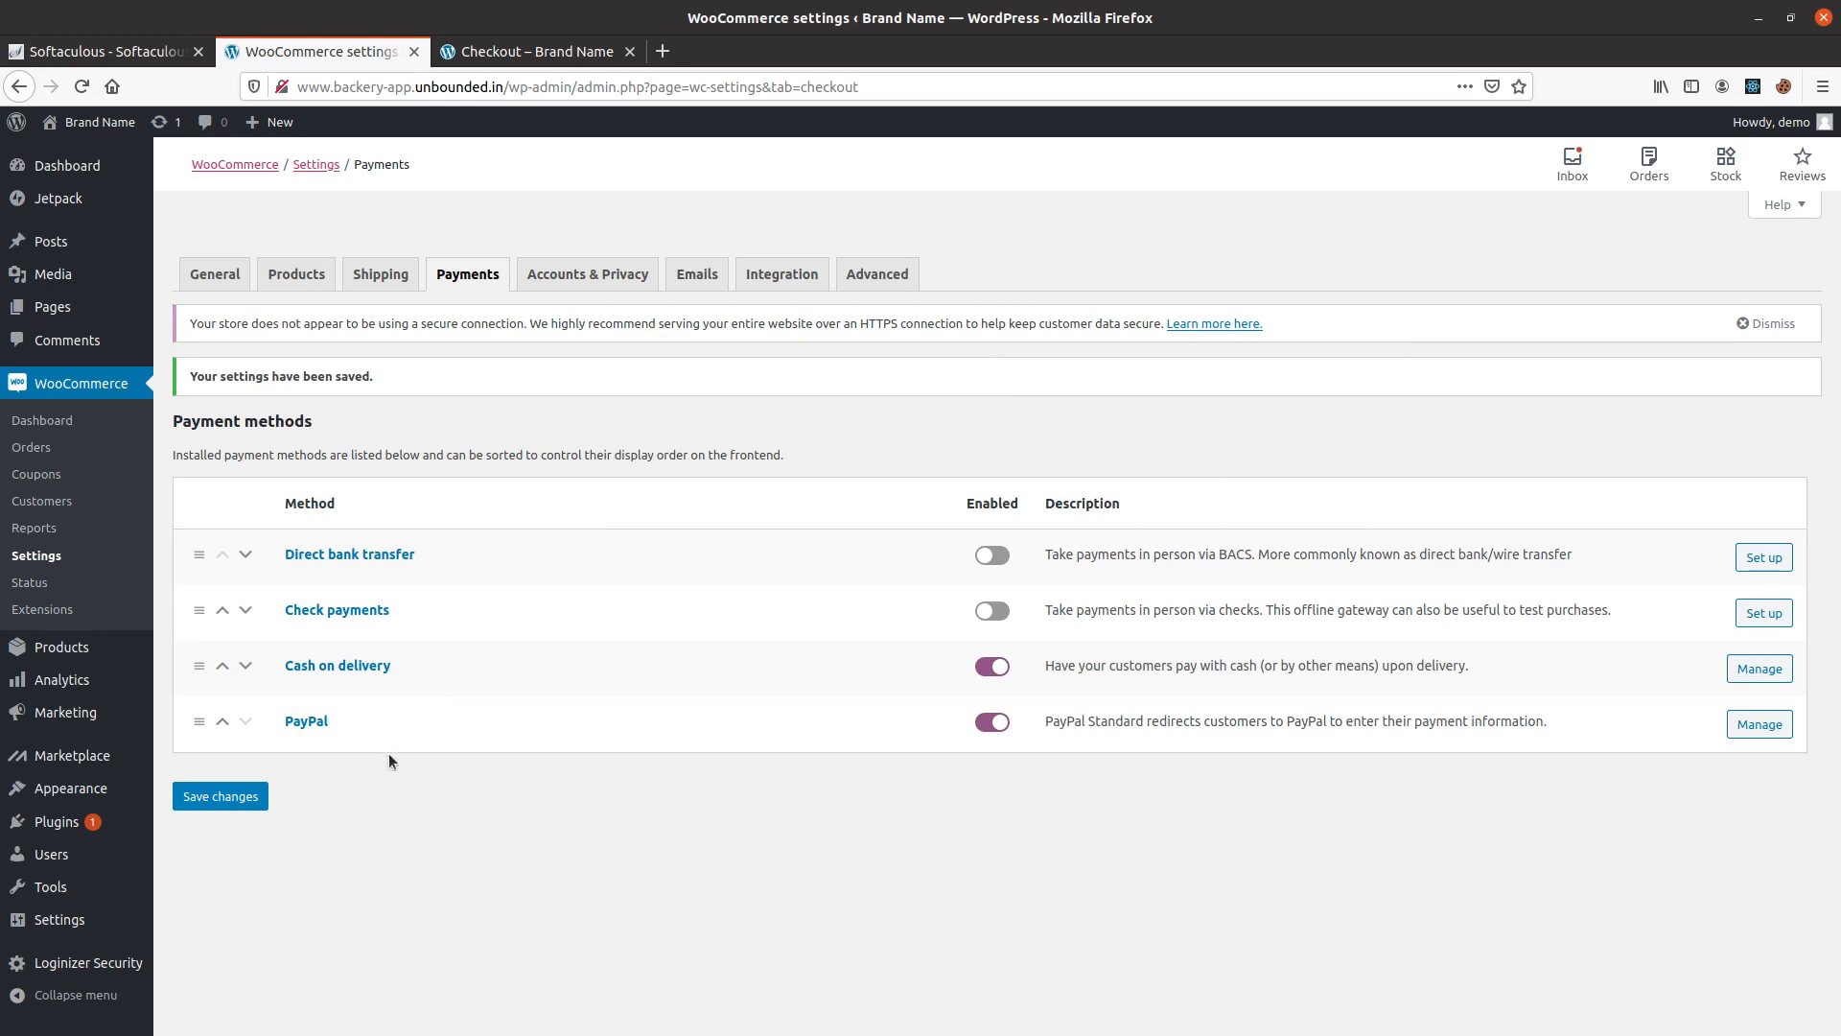
{"action": "left_click_drag", "start_coordinate": [311, 423], "coordinate": [172, 422]}
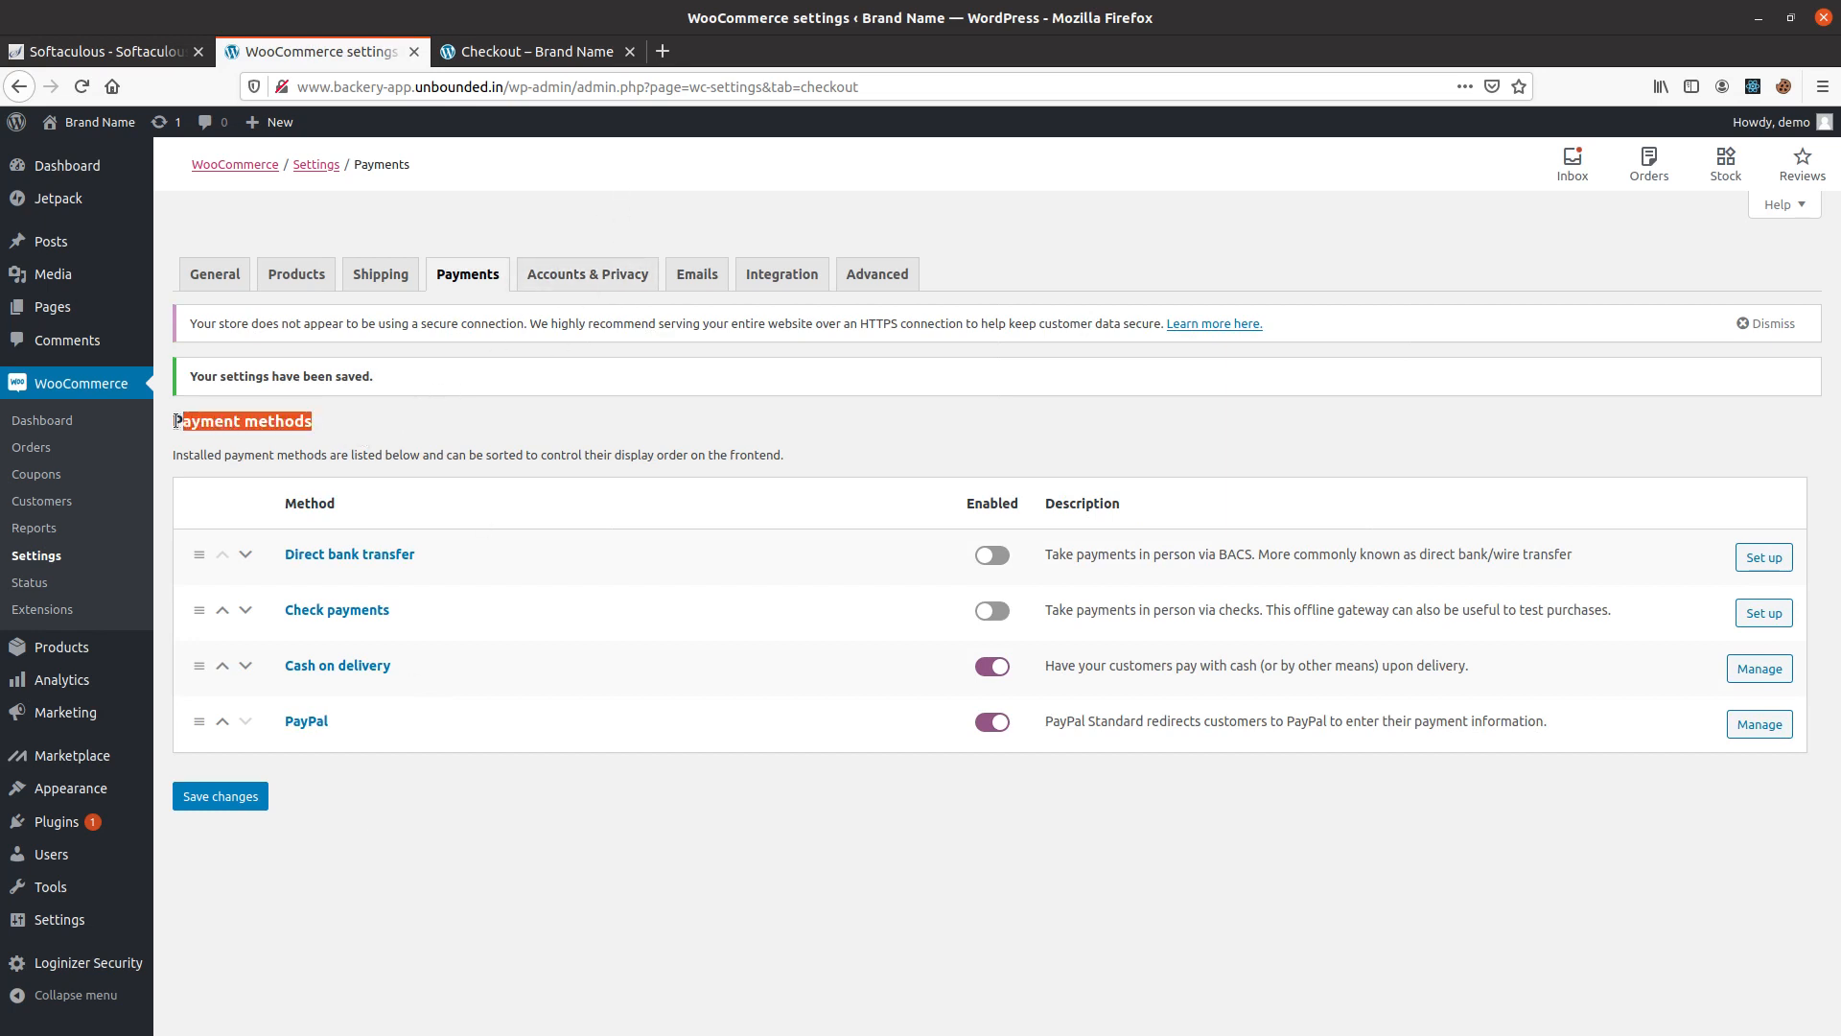
{"action": "left_click", "coordinate": [316, 423]}
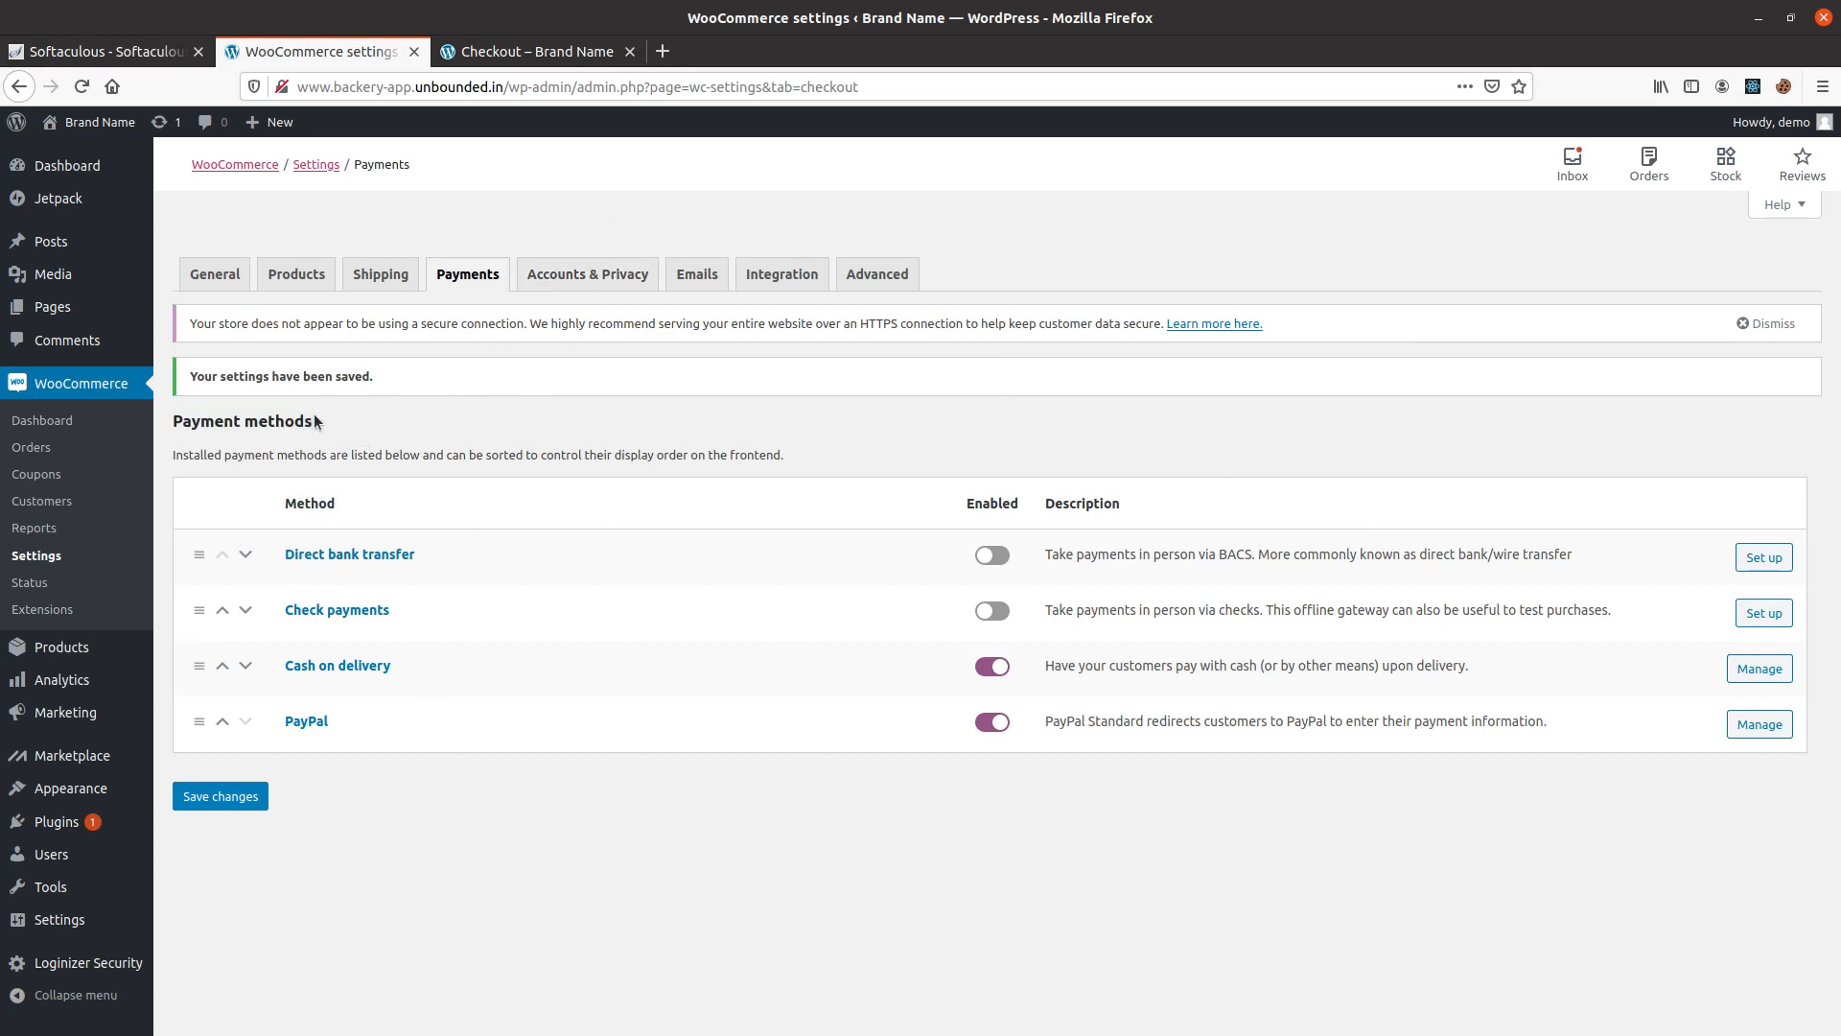
Reload the storefront checkout and choose PayPal to check it as a payment option.
{"action": "left_click", "coordinate": [560, 60]}
{"action": "key", "text": "F5"}
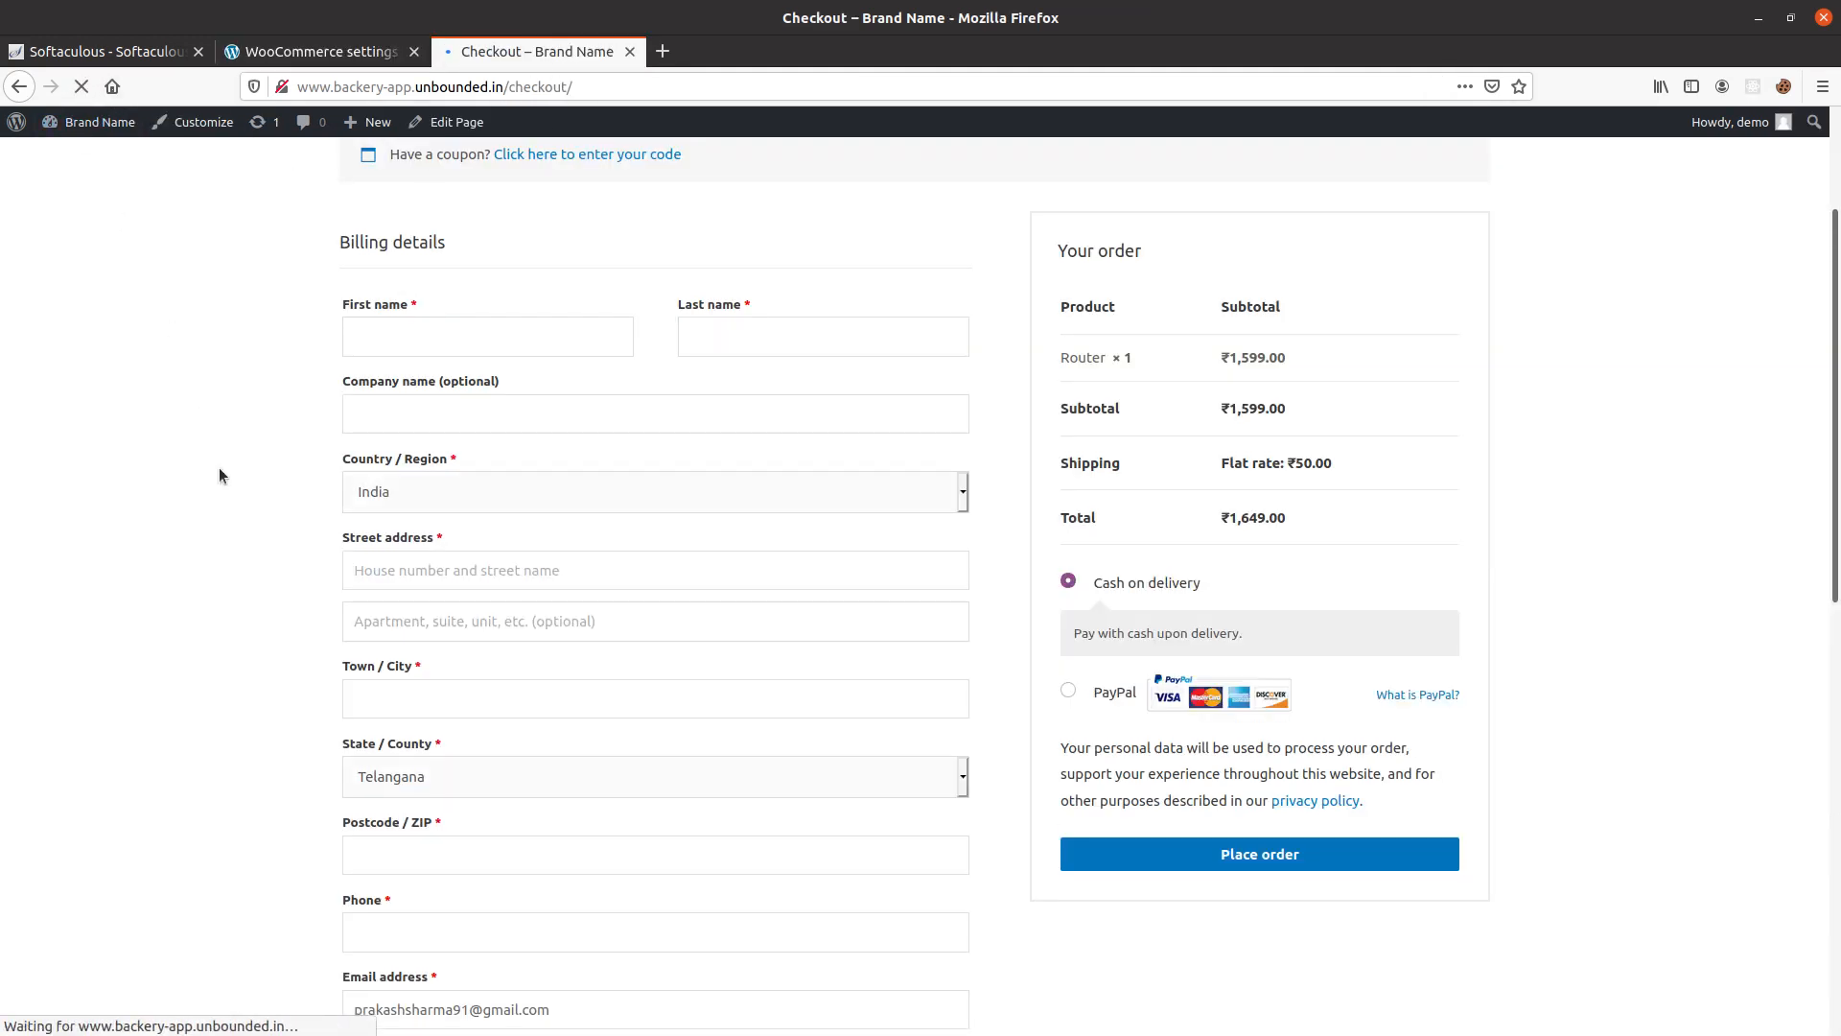
{"action": "left_click", "coordinate": [1073, 693]}
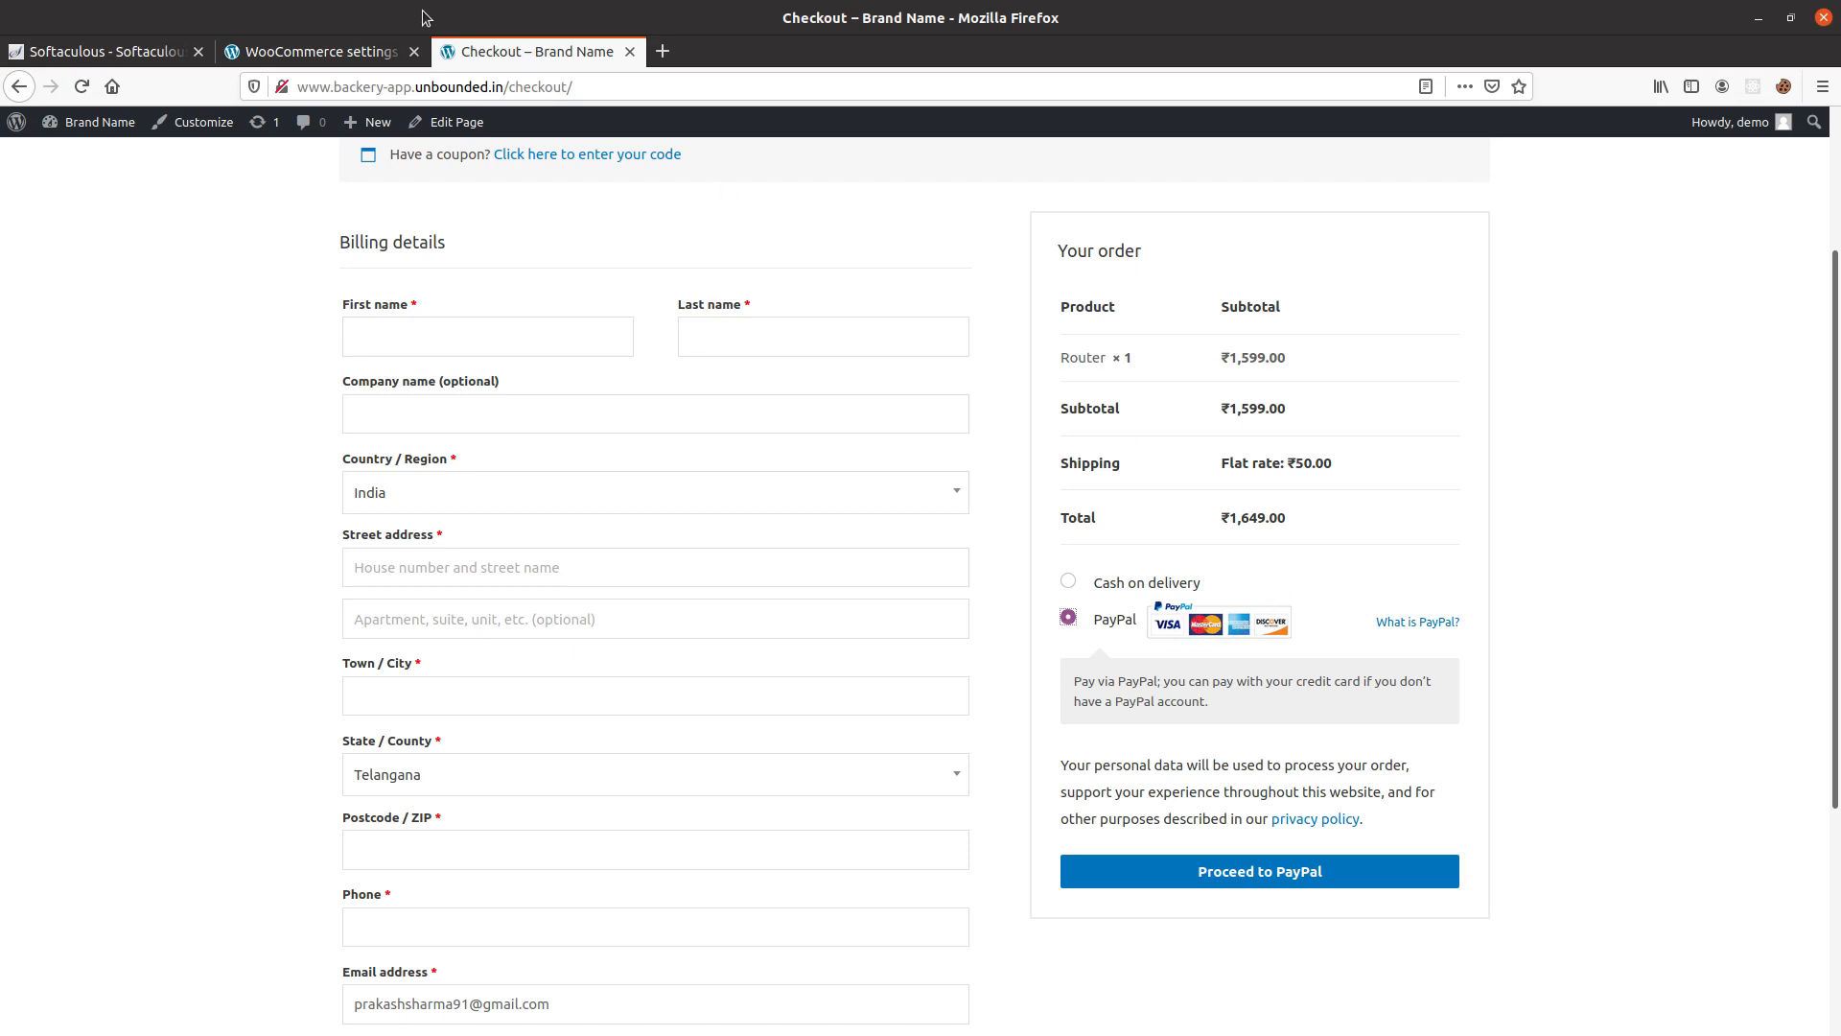
Review the store's product settings, including the shop page, measurements, reviews and ratings options.
{"action": "left_click", "coordinate": [323, 46]}
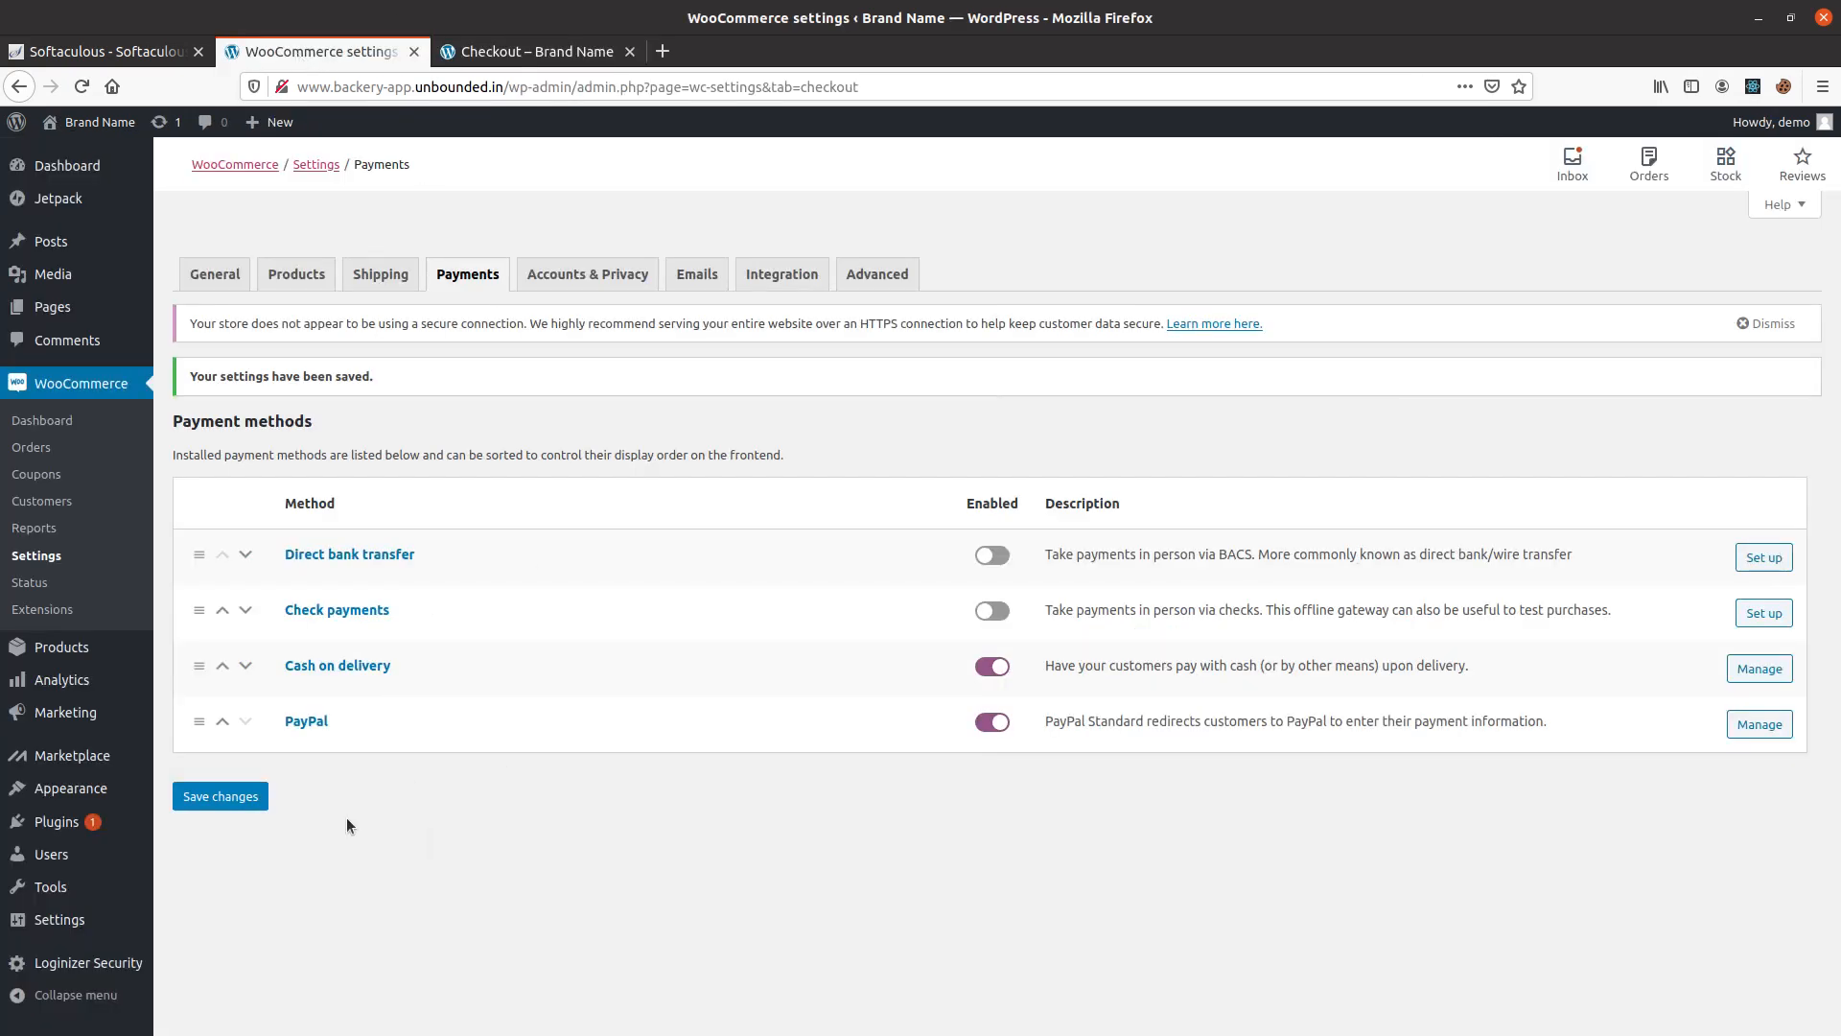
{"action": "left_click", "coordinate": [379, 274]}
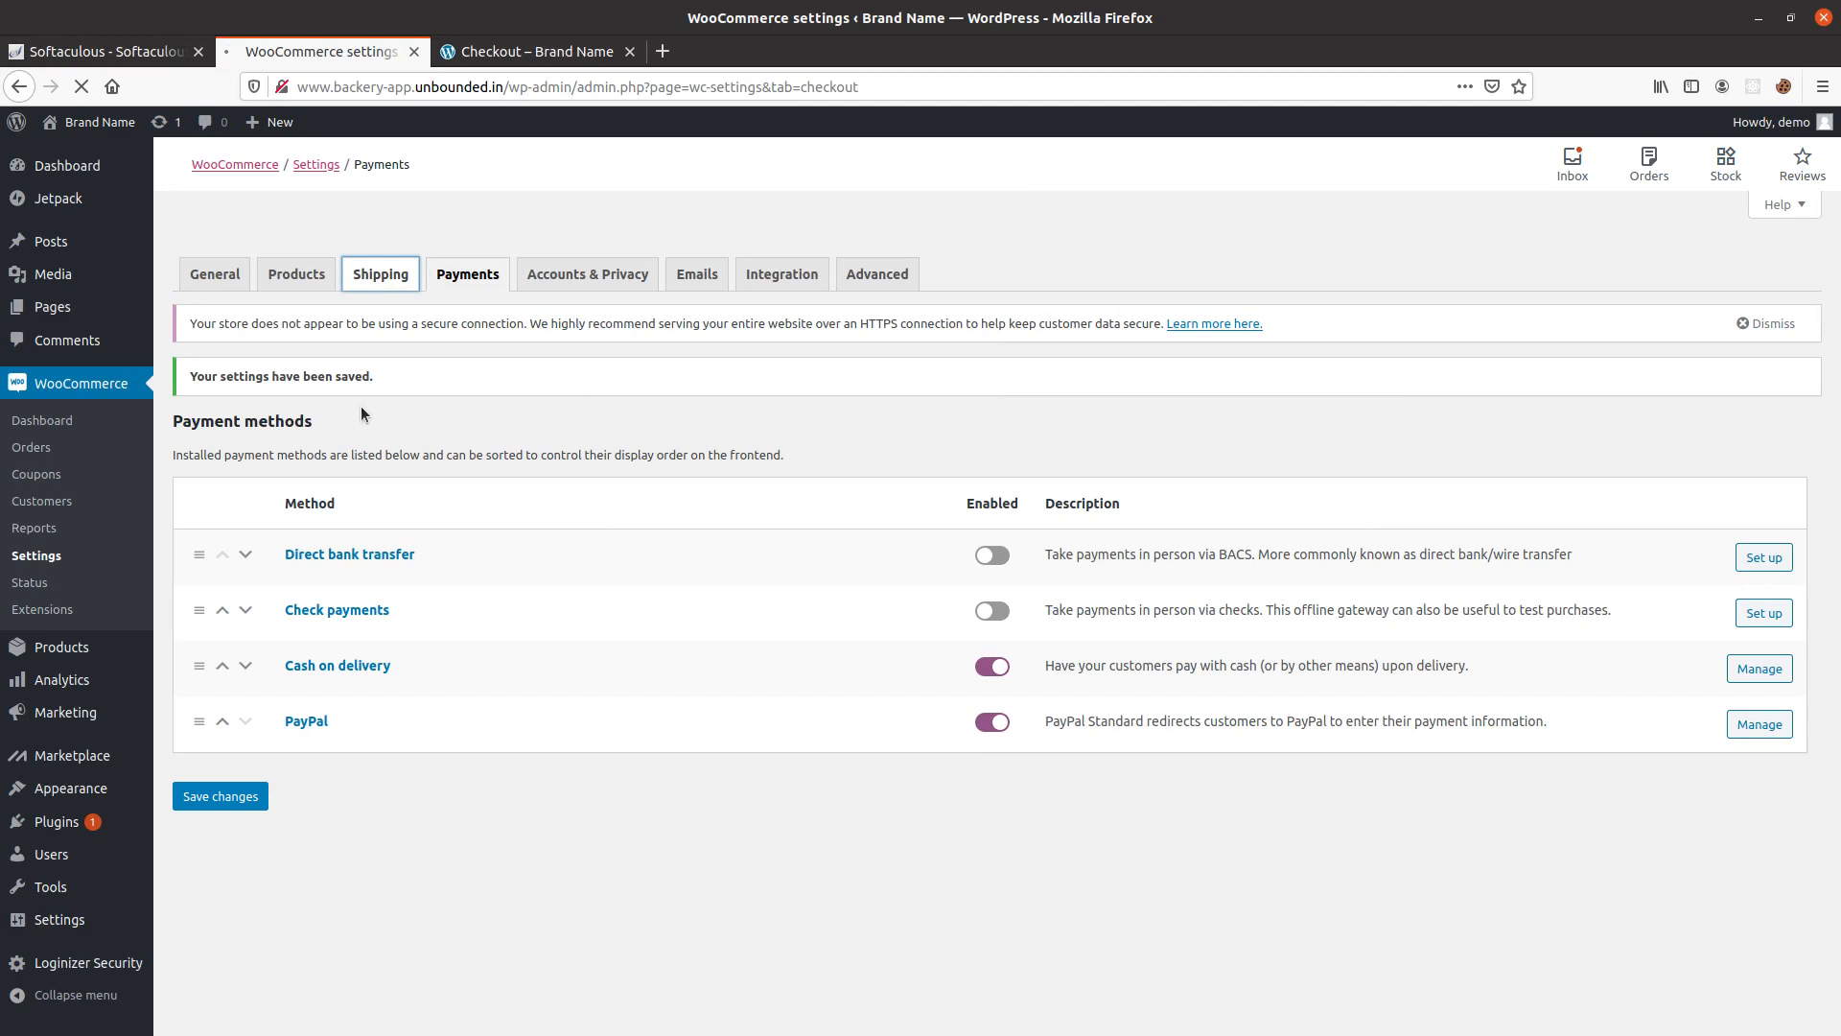
{"action": "left_click", "coordinate": [322, 280]}
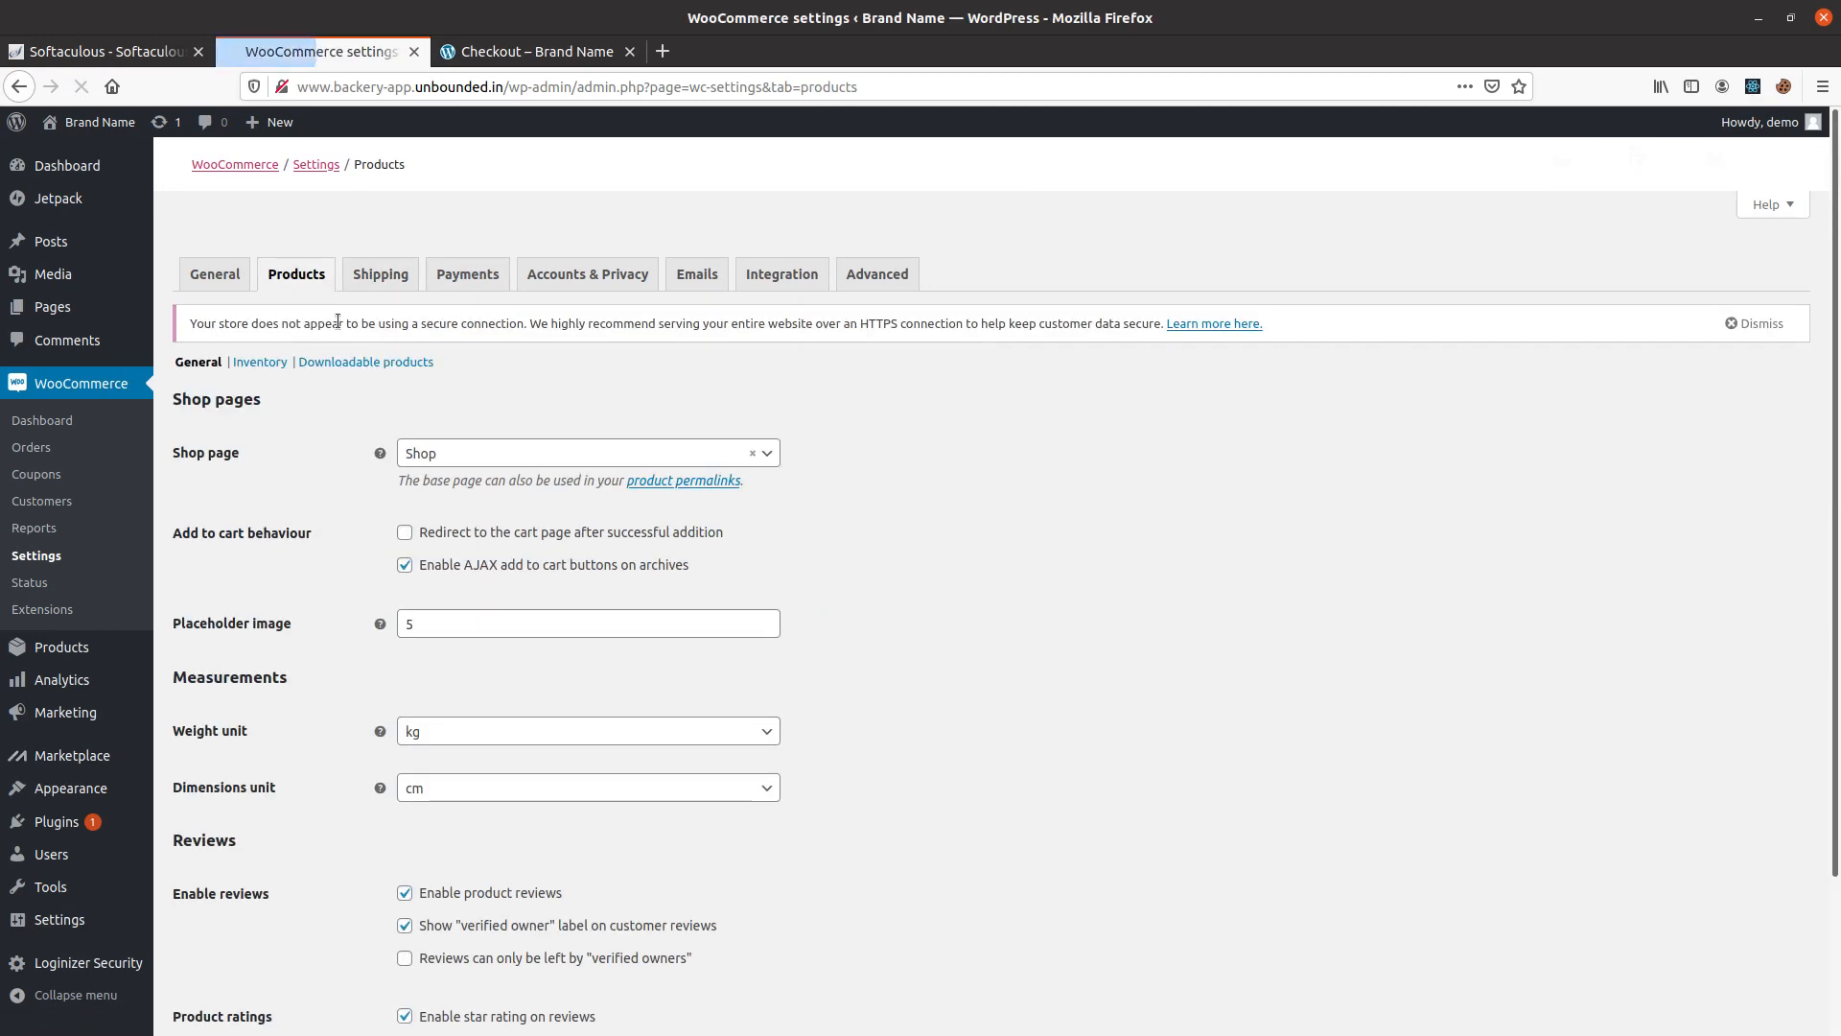
{"action": "scroll", "coordinate": [312, 655], "scroll_direction": "down", "scroll_amount": 3}
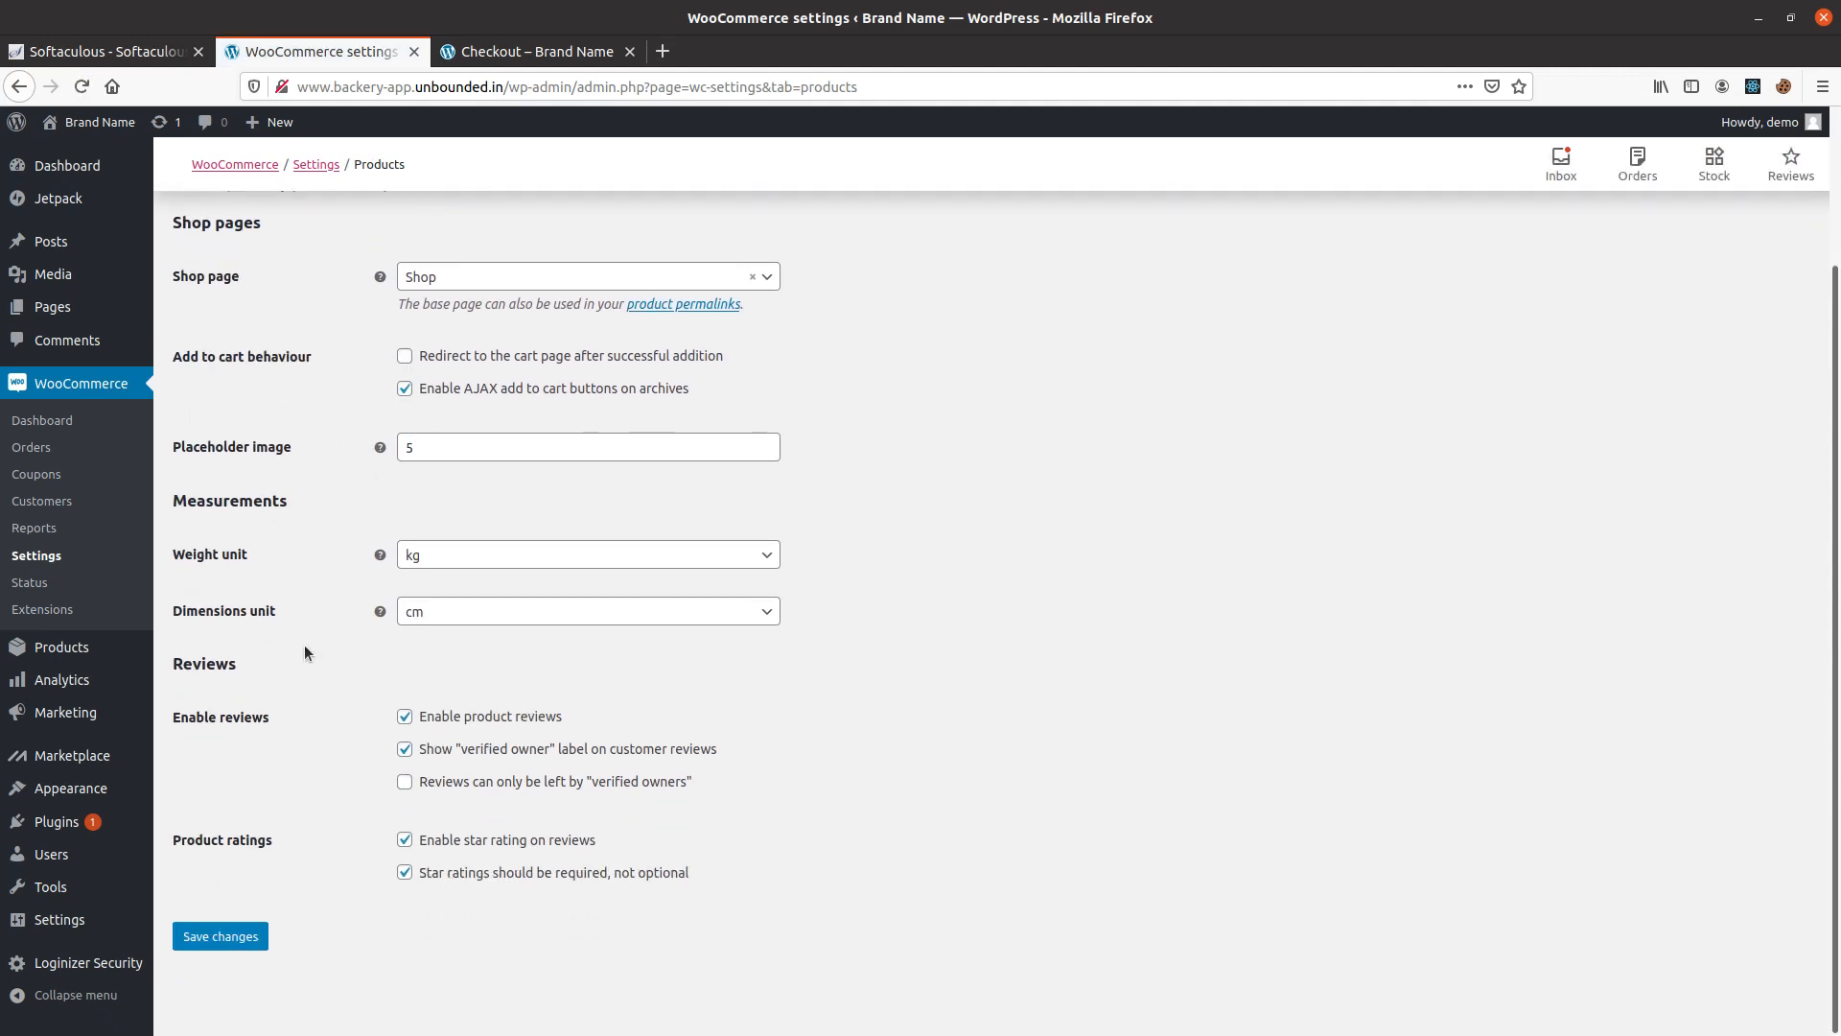
{"action": "scroll", "coordinate": [303, 643], "scroll_direction": "up", "scroll_amount": 3}
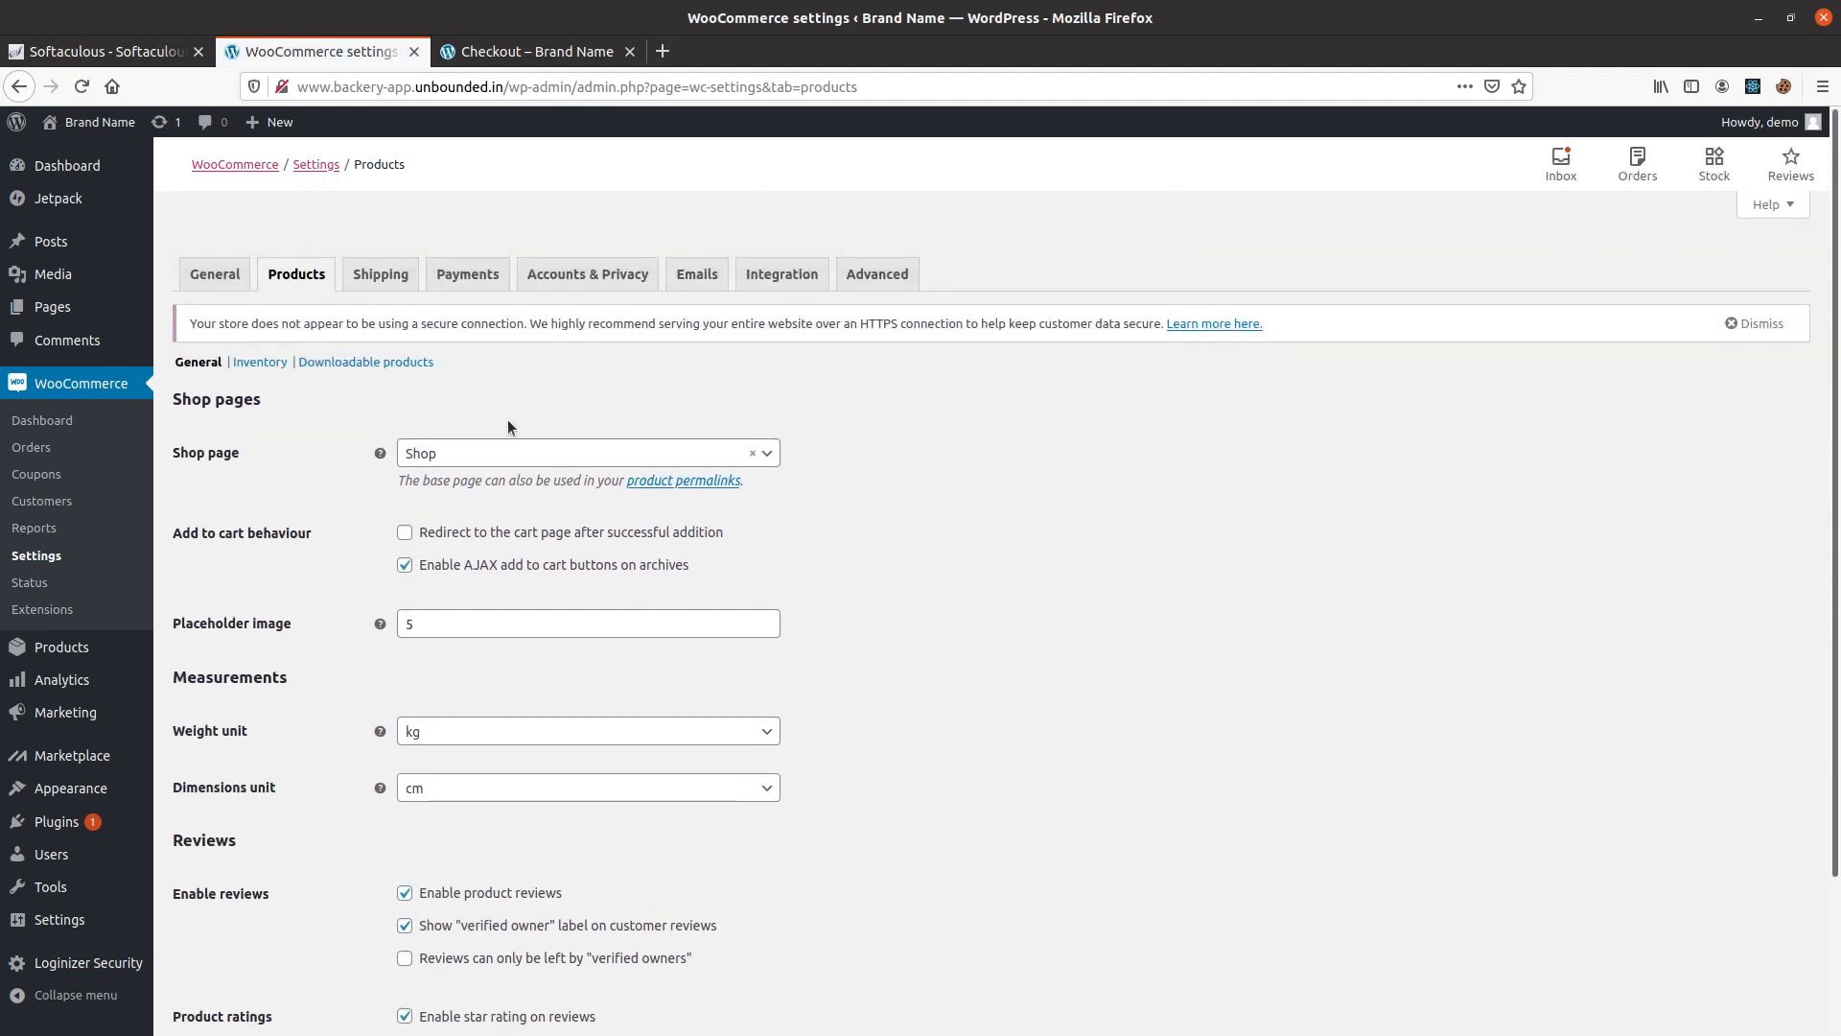
Try g as the product weight unit and set it back to kg.
{"action": "left_click", "coordinate": [514, 731]}
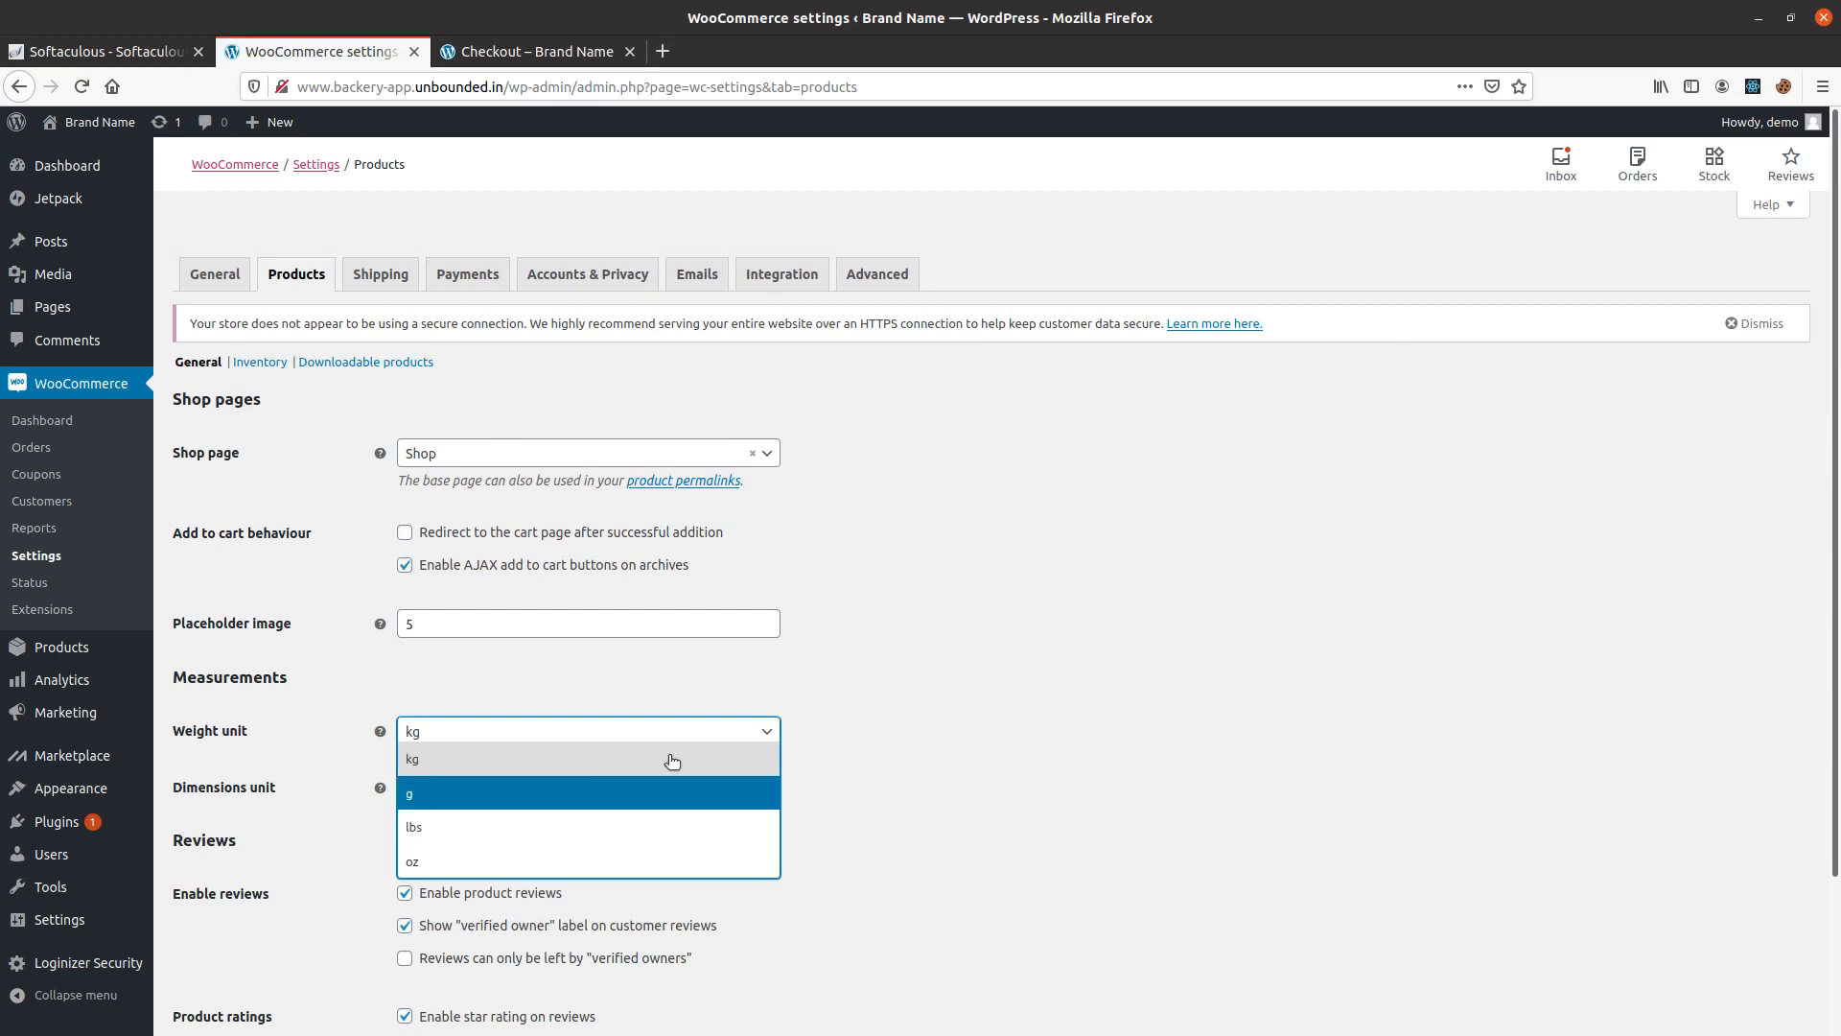
{"action": "left_click", "coordinate": [672, 760]}
{"action": "left_click", "coordinate": [538, 732]}
{"action": "left_click", "coordinate": [468, 794]}
{"action": "scroll", "coordinate": [326, 715], "scroll_direction": "down", "scroll_amount": 3}
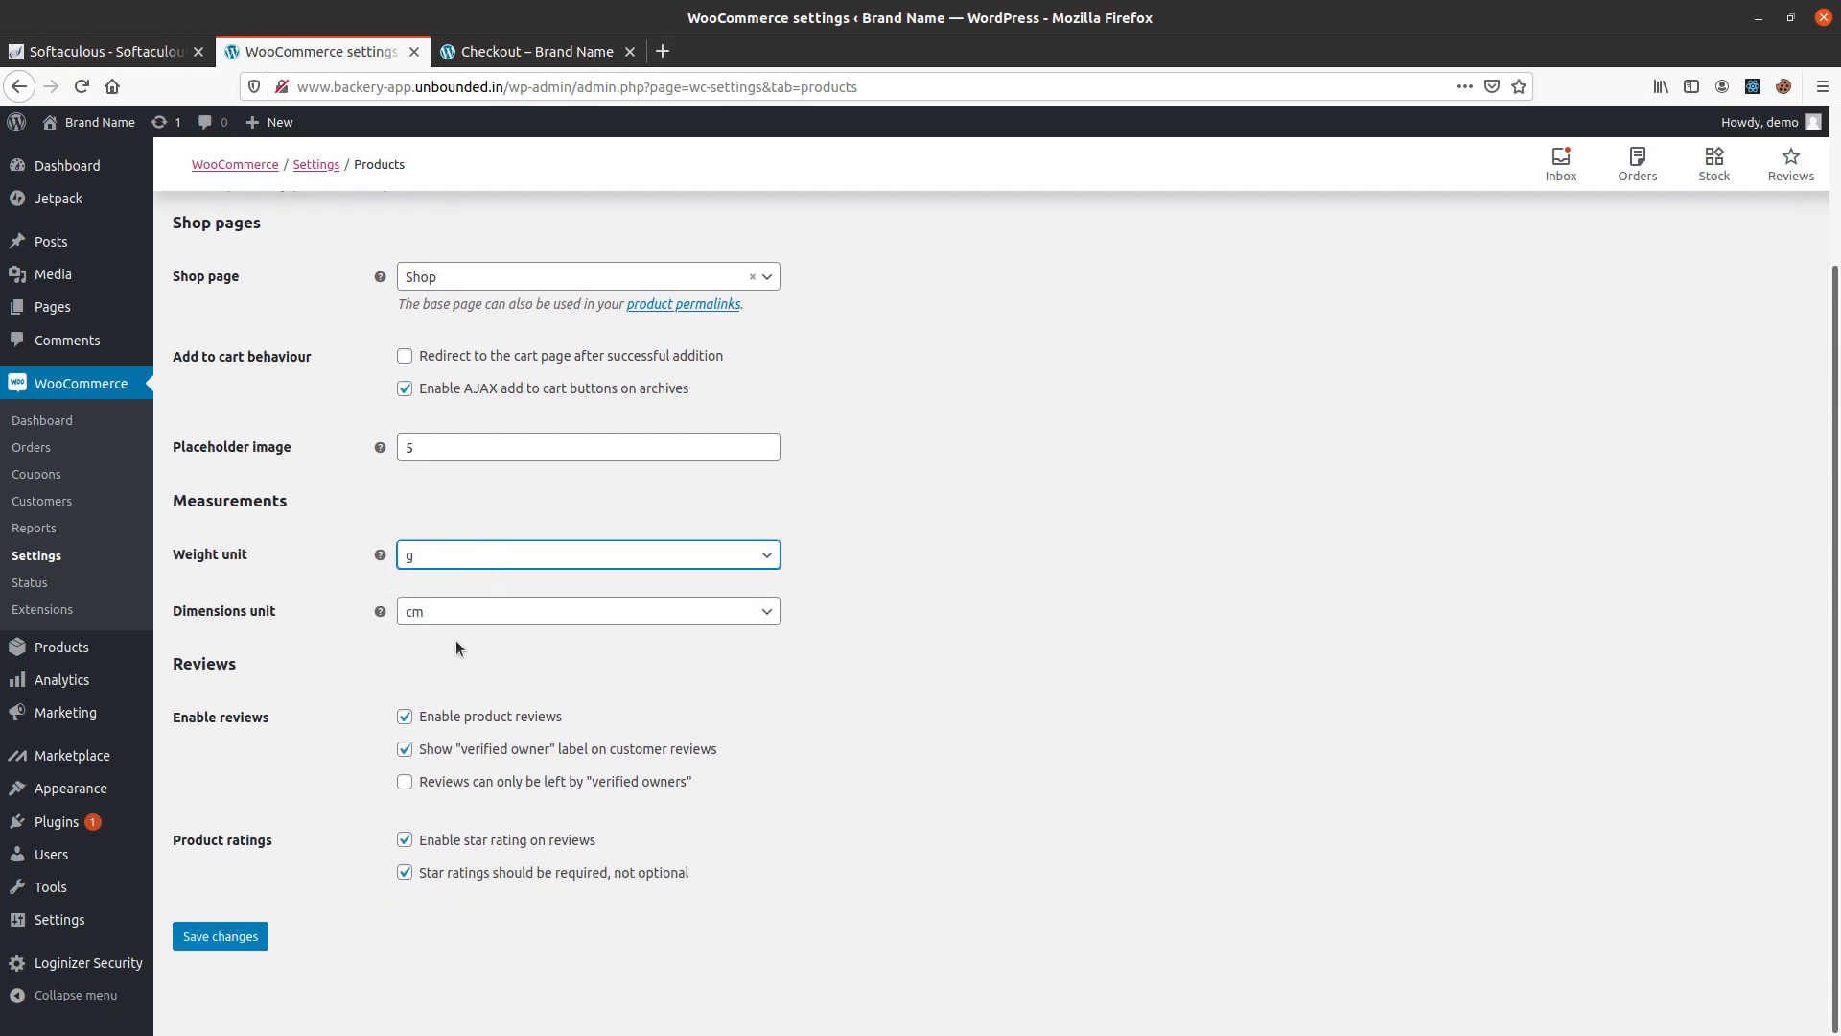
{"action": "left_click", "coordinate": [427, 555]}
{"action": "left_click", "coordinate": [439, 586]}
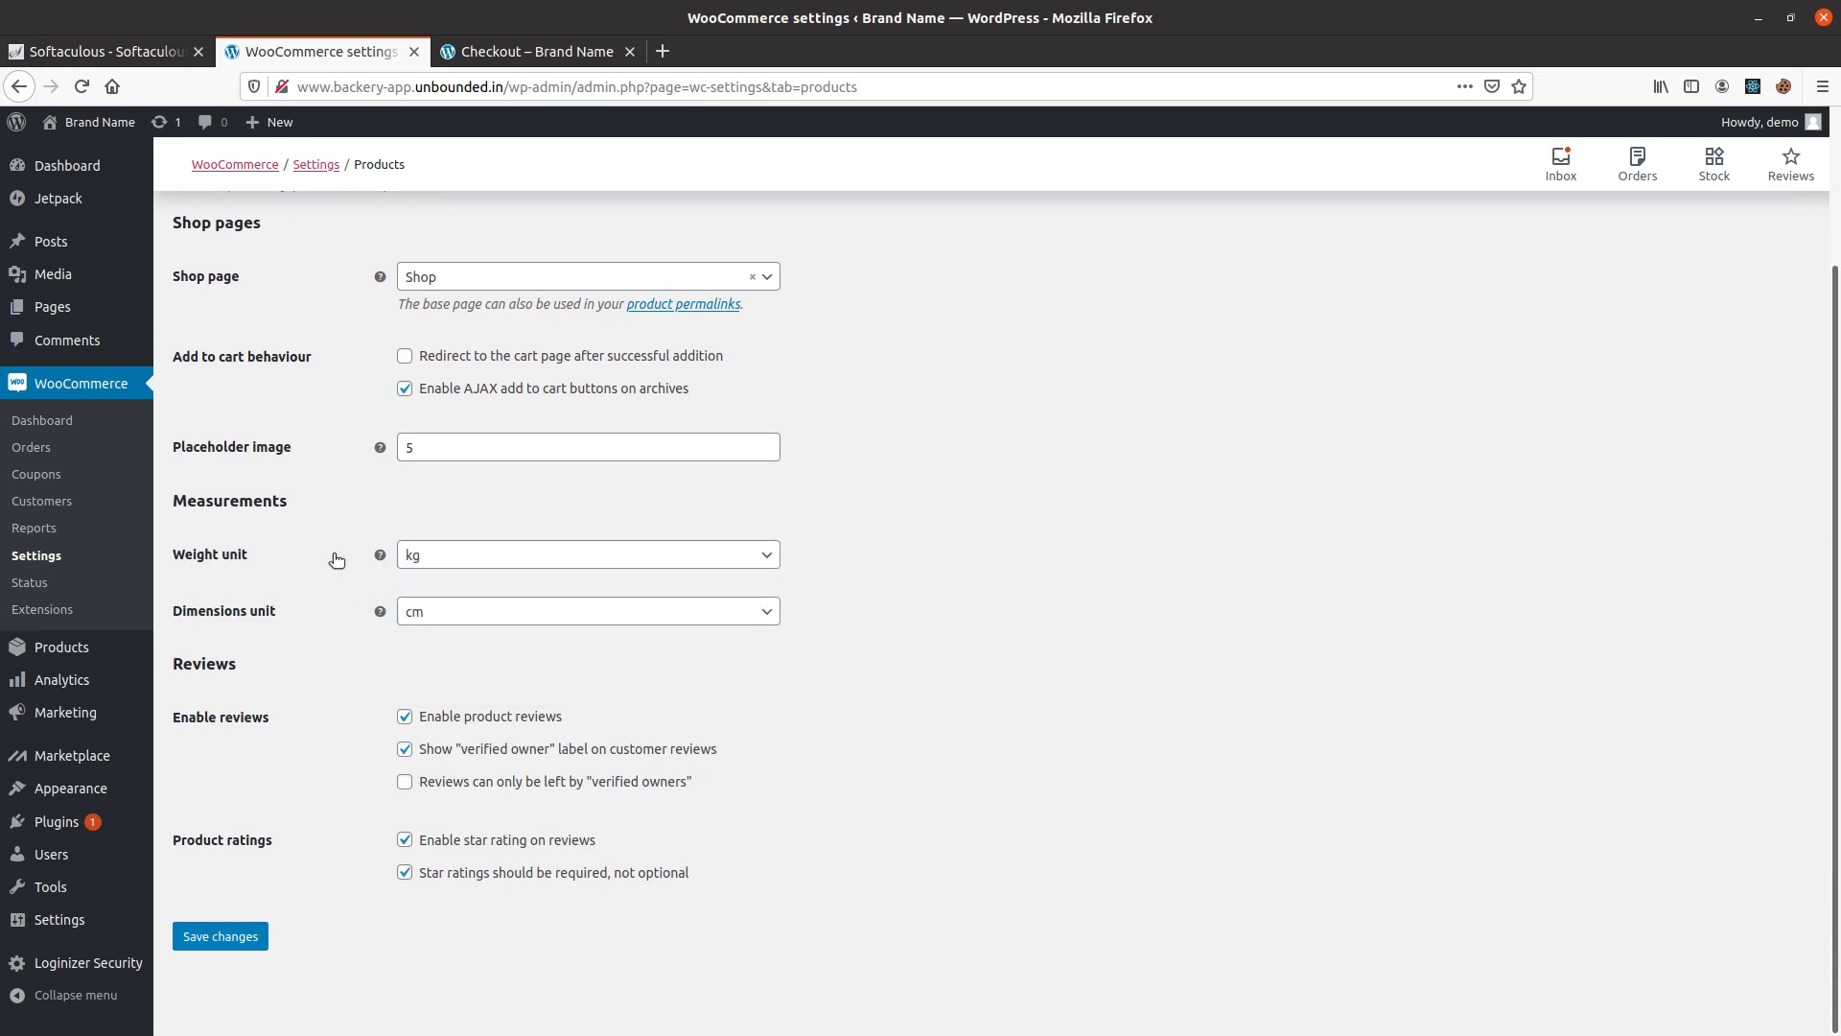
Review the store's email notifications, sender options and email template settings.
{"action": "scroll", "coordinate": [336, 559], "scroll_direction": "up", "scroll_amount": 3}
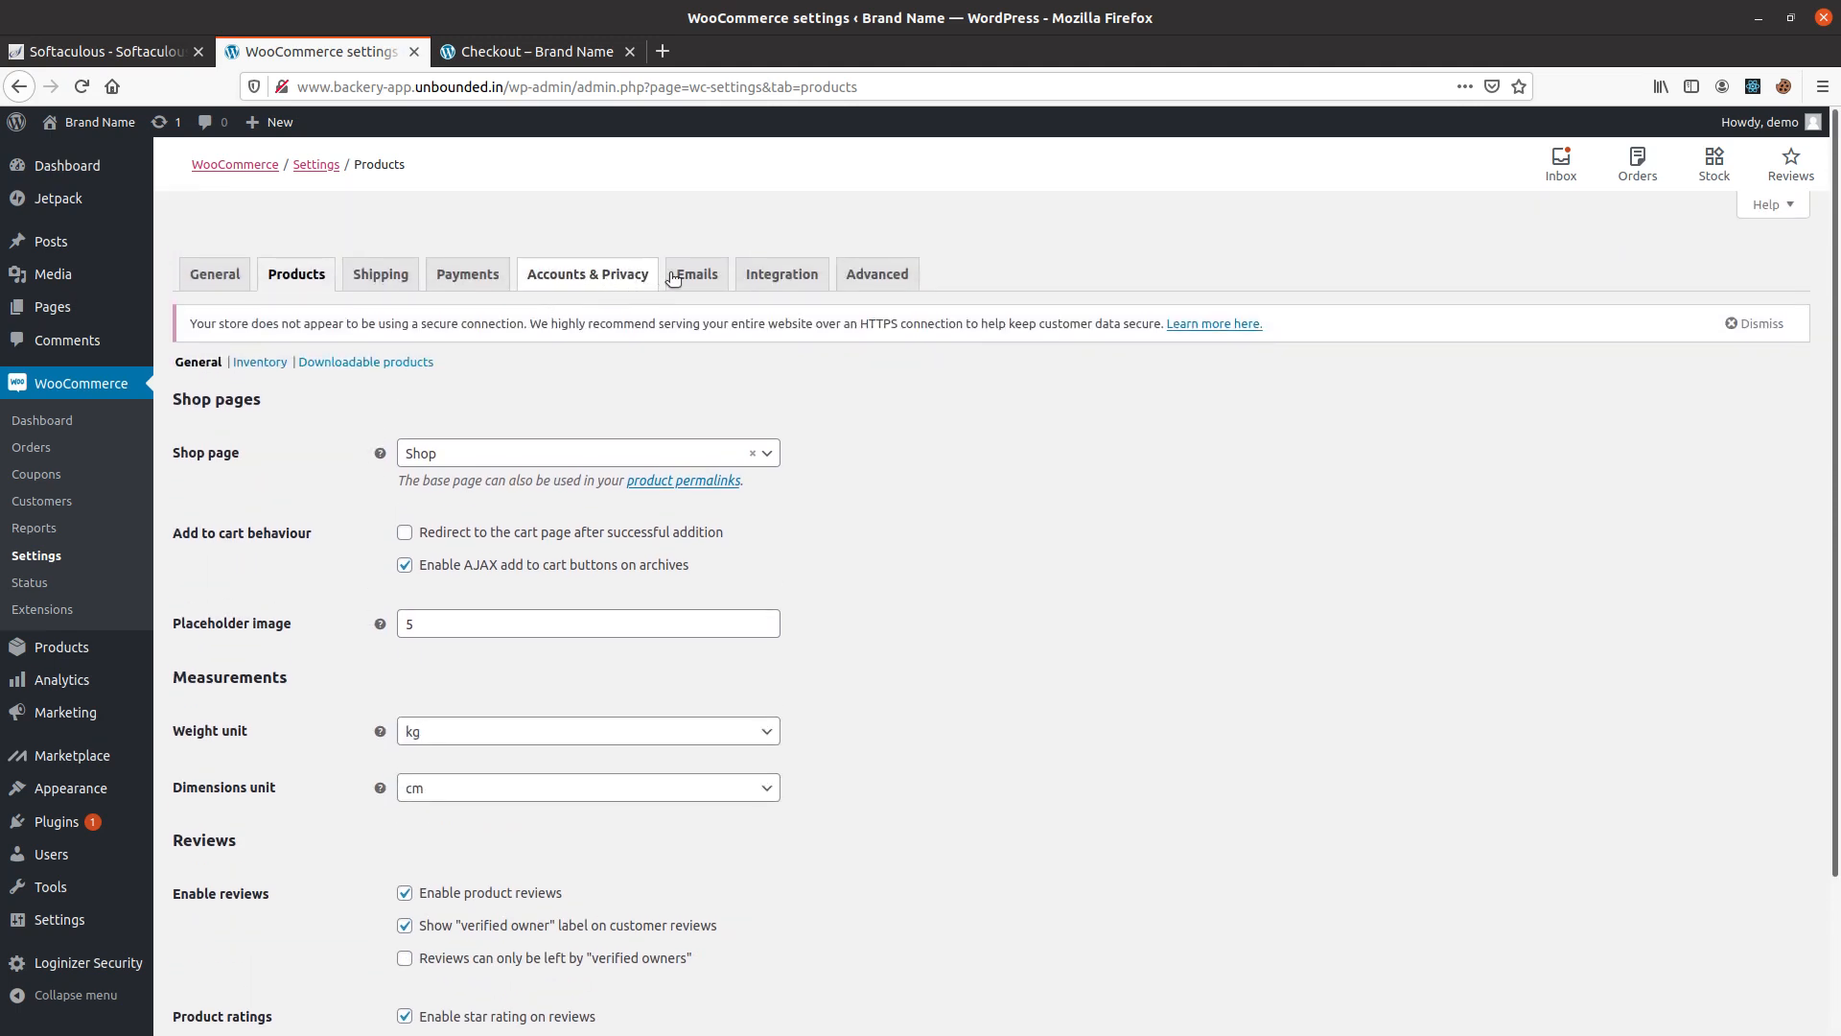
{"action": "left_click", "coordinate": [701, 280]}
{"action": "left_click", "coordinate": [1216, 499]}
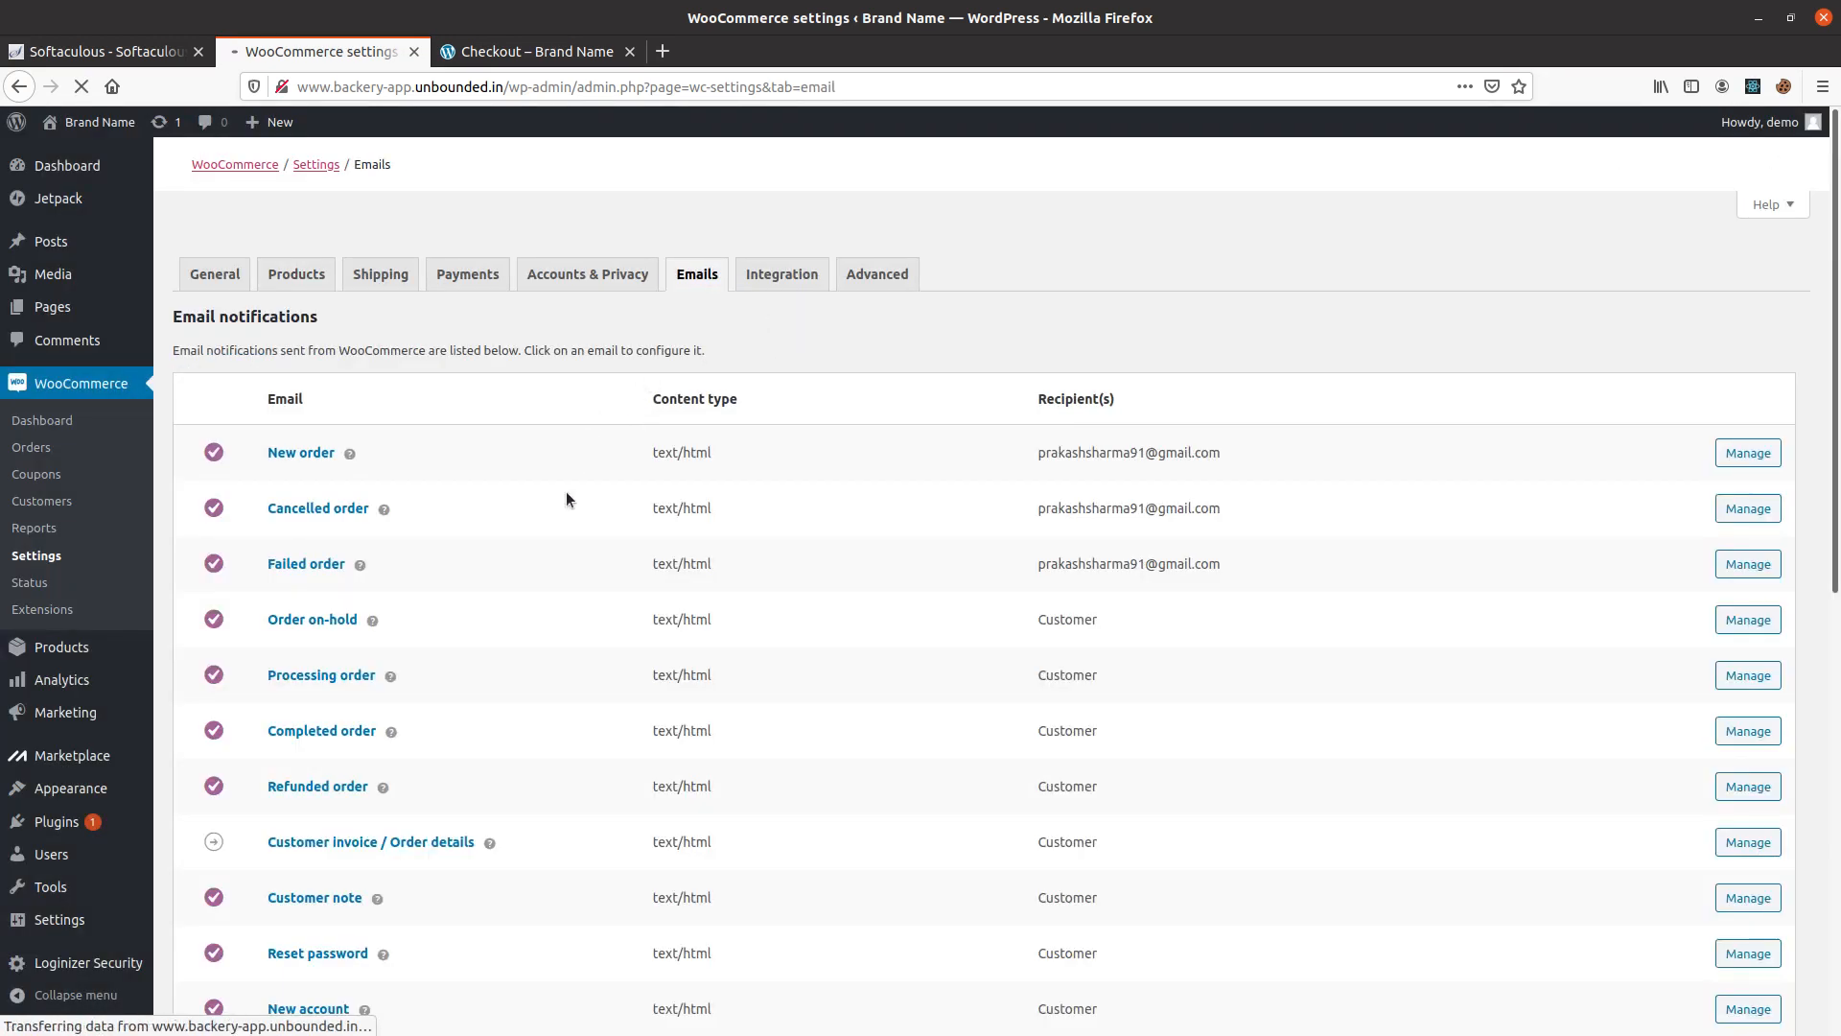
{"action": "scroll", "coordinate": [544, 802], "scroll_direction": "down", "scroll_amount": 3}
{"action": "scroll", "coordinate": [539, 805], "scroll_direction": "up", "scroll_amount": 4}
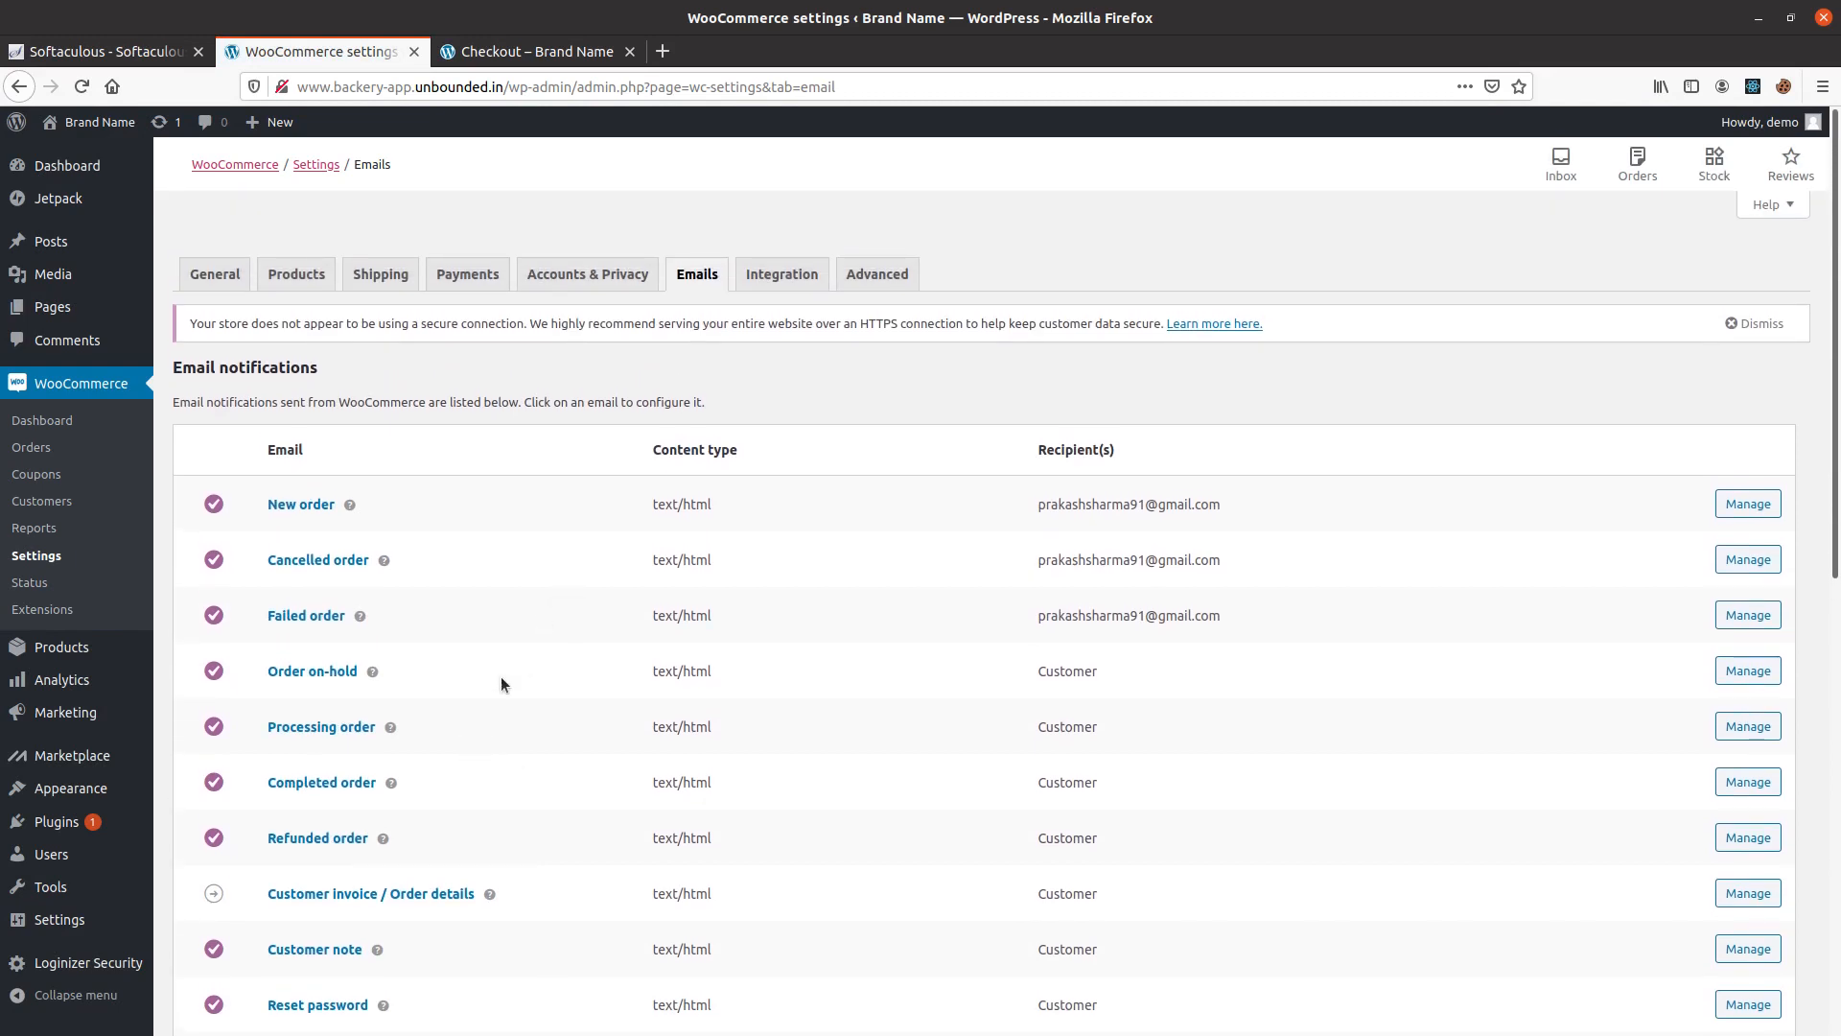
{"action": "scroll", "coordinate": [502, 678], "scroll_direction": "down", "scroll_amount": 6}
{"action": "scroll", "coordinate": [575, 662], "scroll_direction": "down", "scroll_amount": 3}
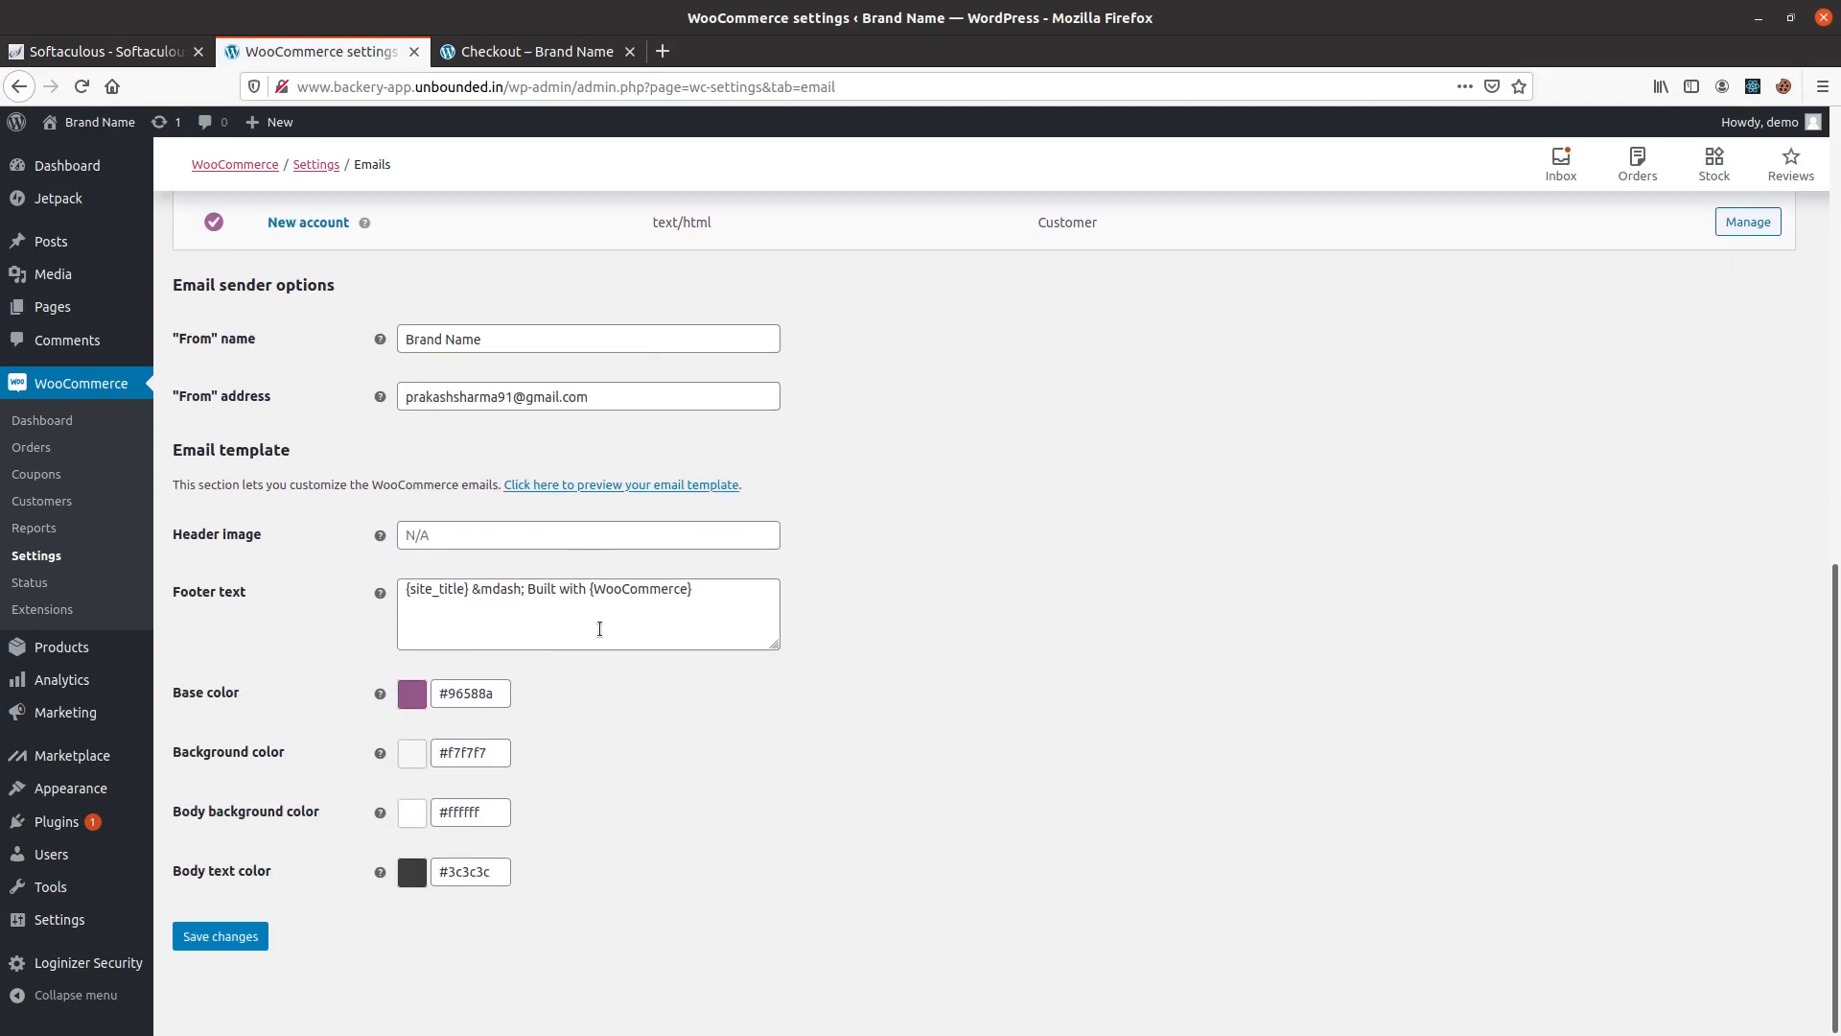
{"action": "scroll", "coordinate": [595, 629], "scroll_direction": "up", "scroll_amount": 6}
{"action": "scroll", "coordinate": [532, 527], "scroll_direction": "up", "scroll_amount": 3}
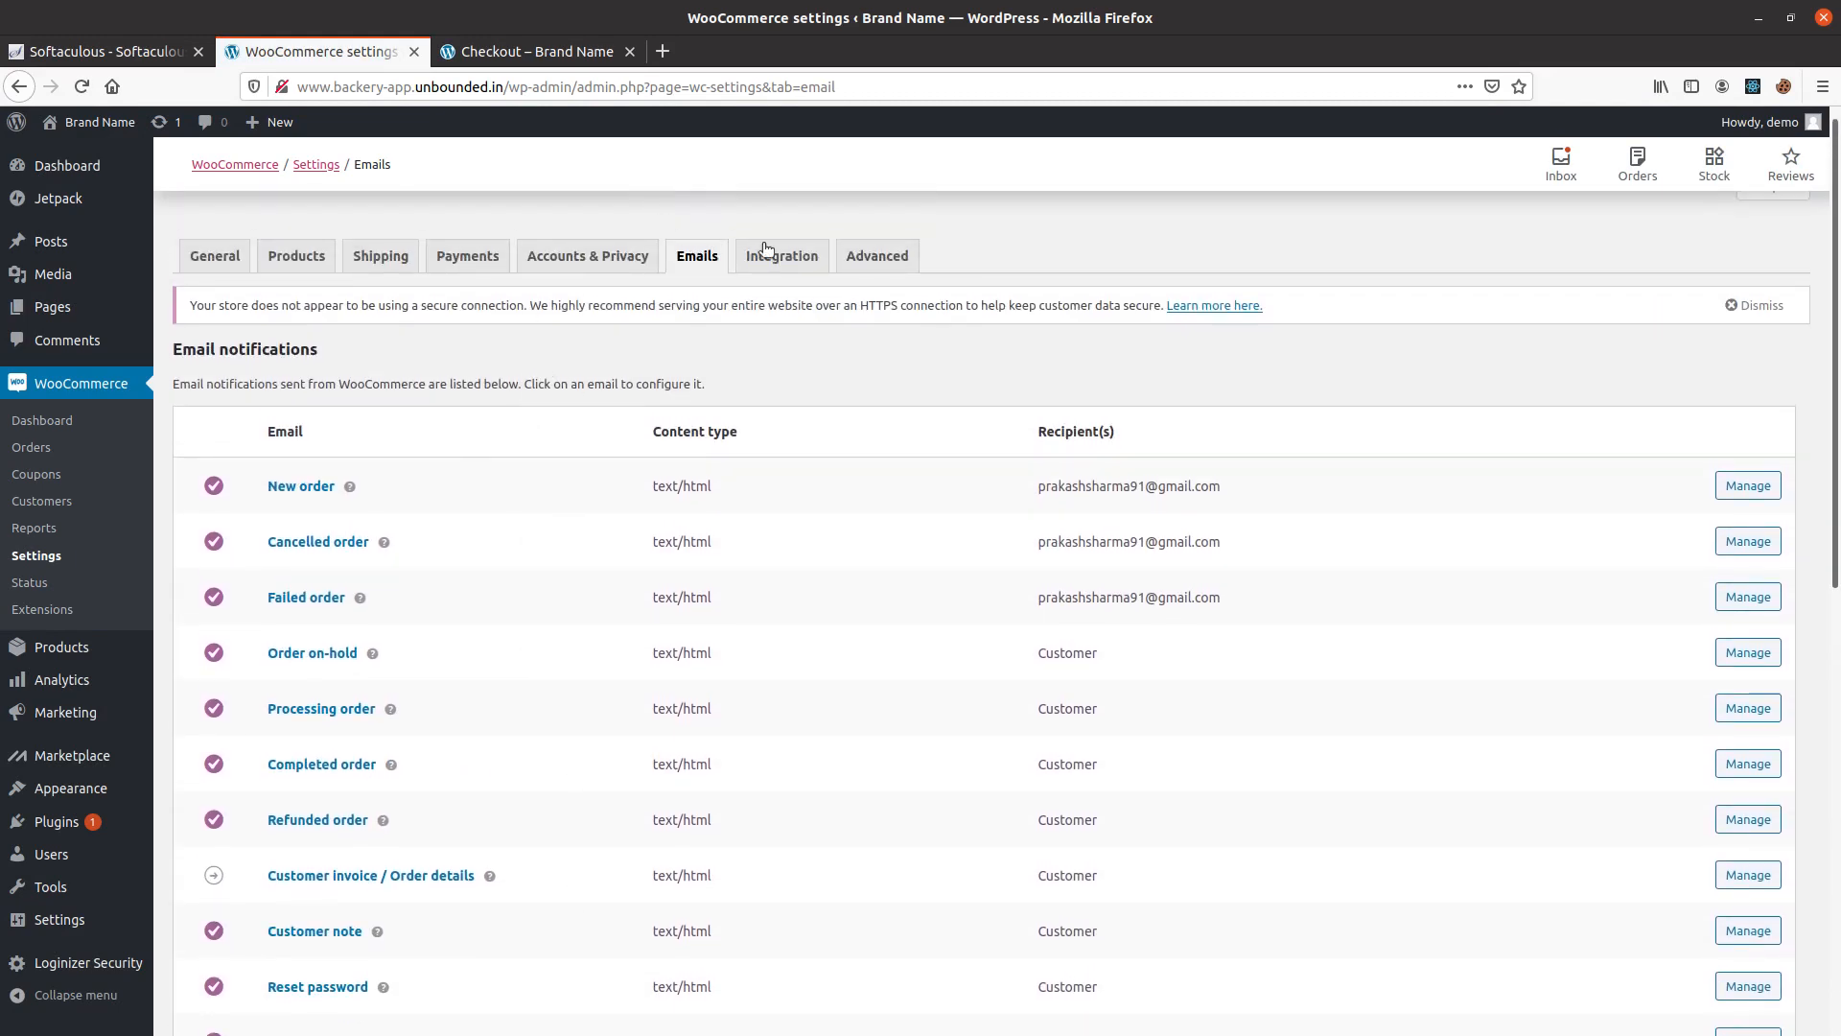
Review the Integration settings, the General settings for store address and currency, and the Orders list.
{"action": "left_click", "coordinate": [784, 270]}
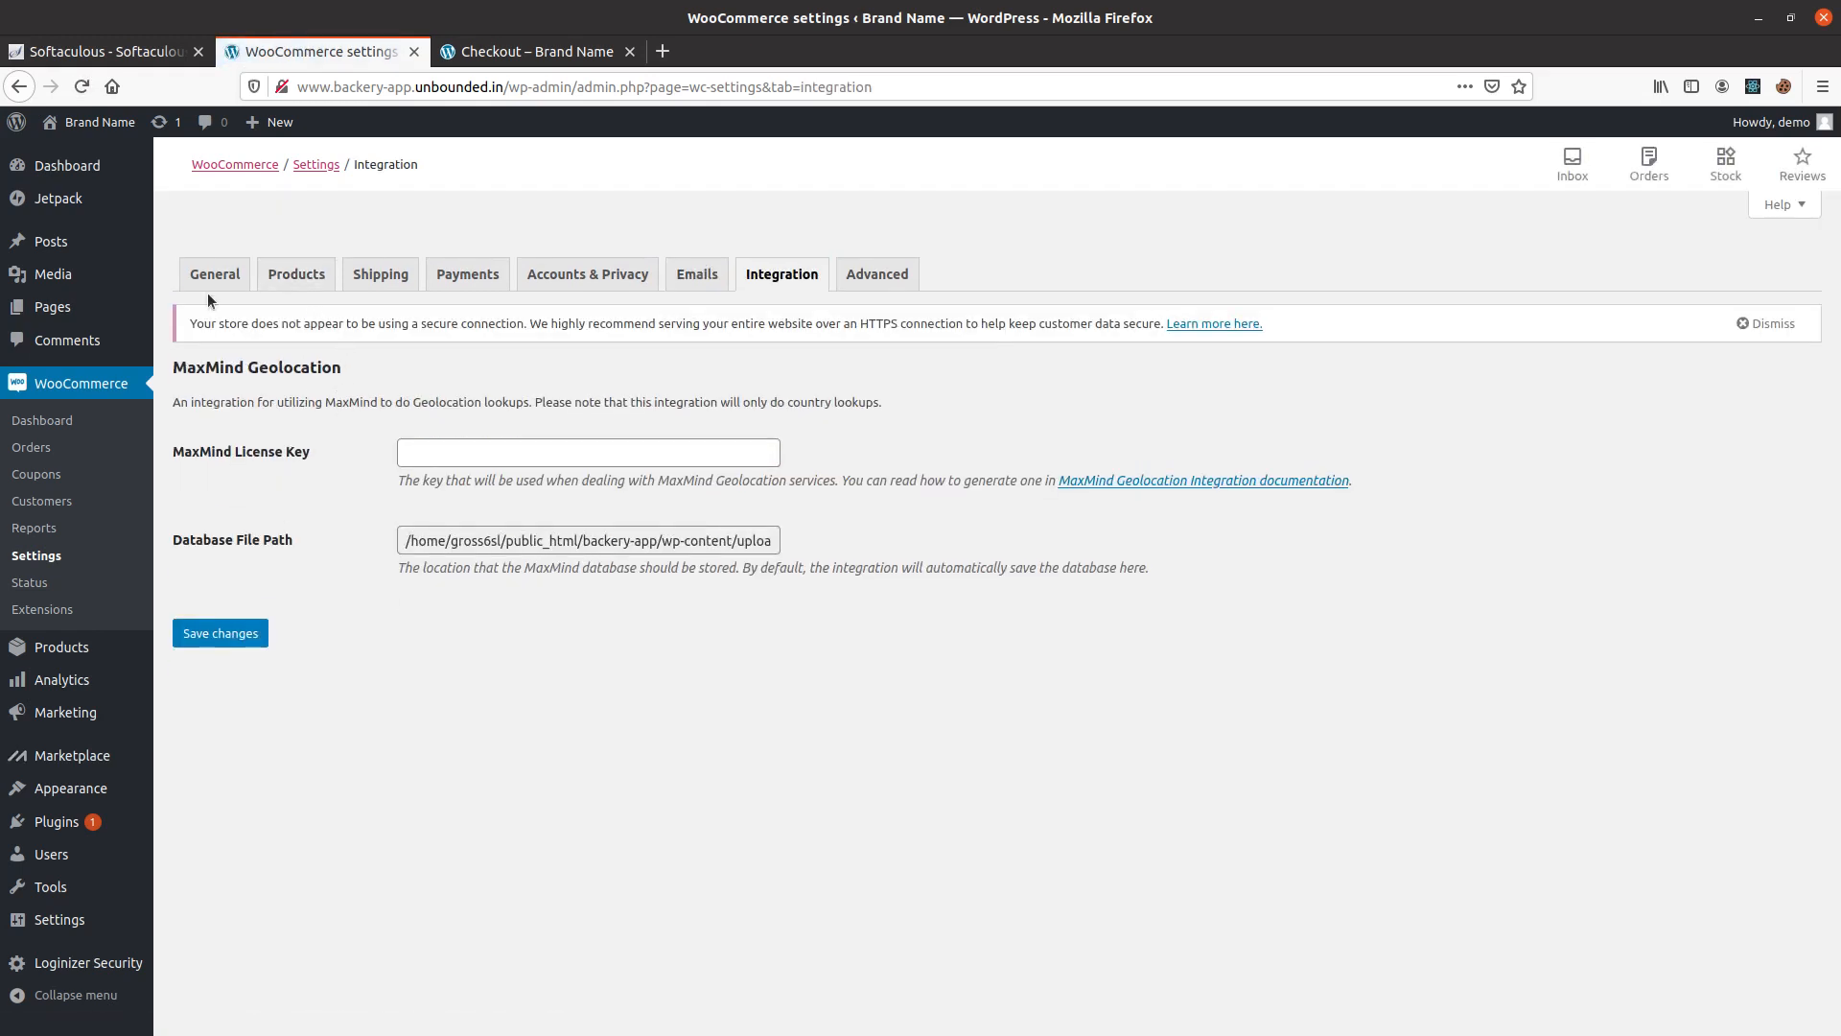
{"action": "left_click", "coordinate": [211, 280]}
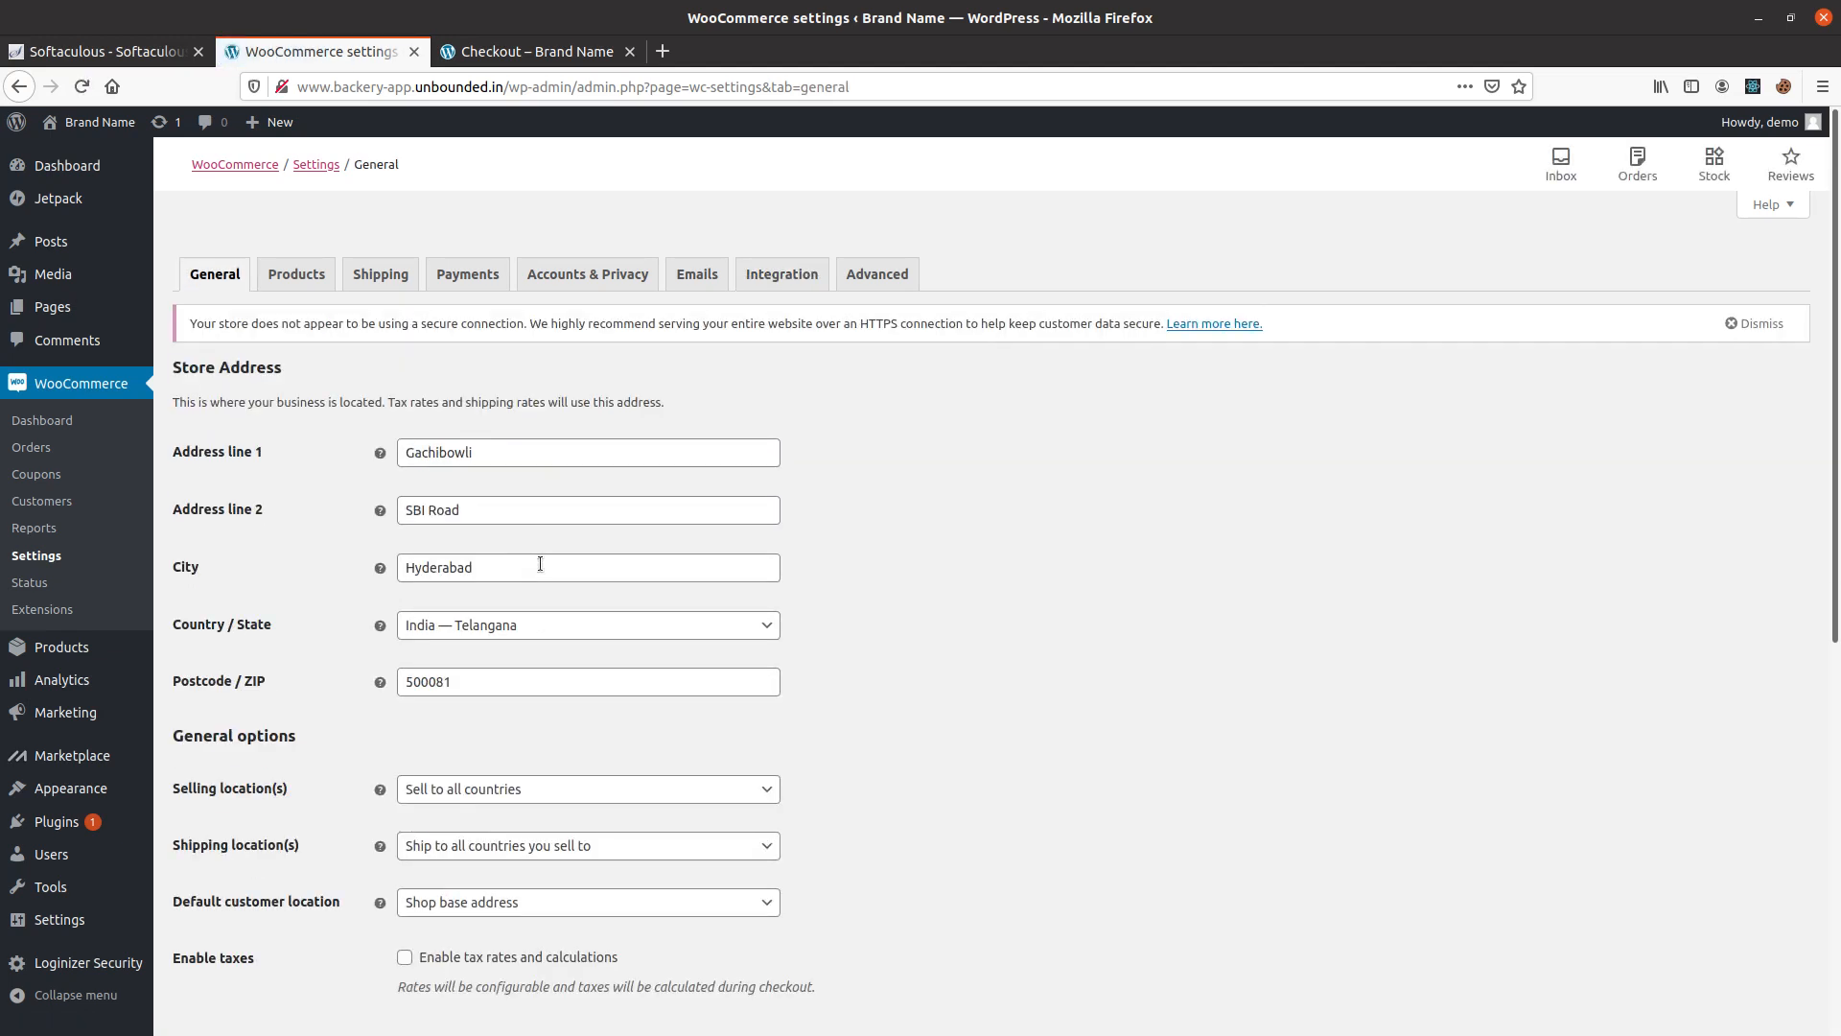
{"action": "scroll", "coordinate": [792, 705], "scroll_direction": "down", "scroll_amount": 6}
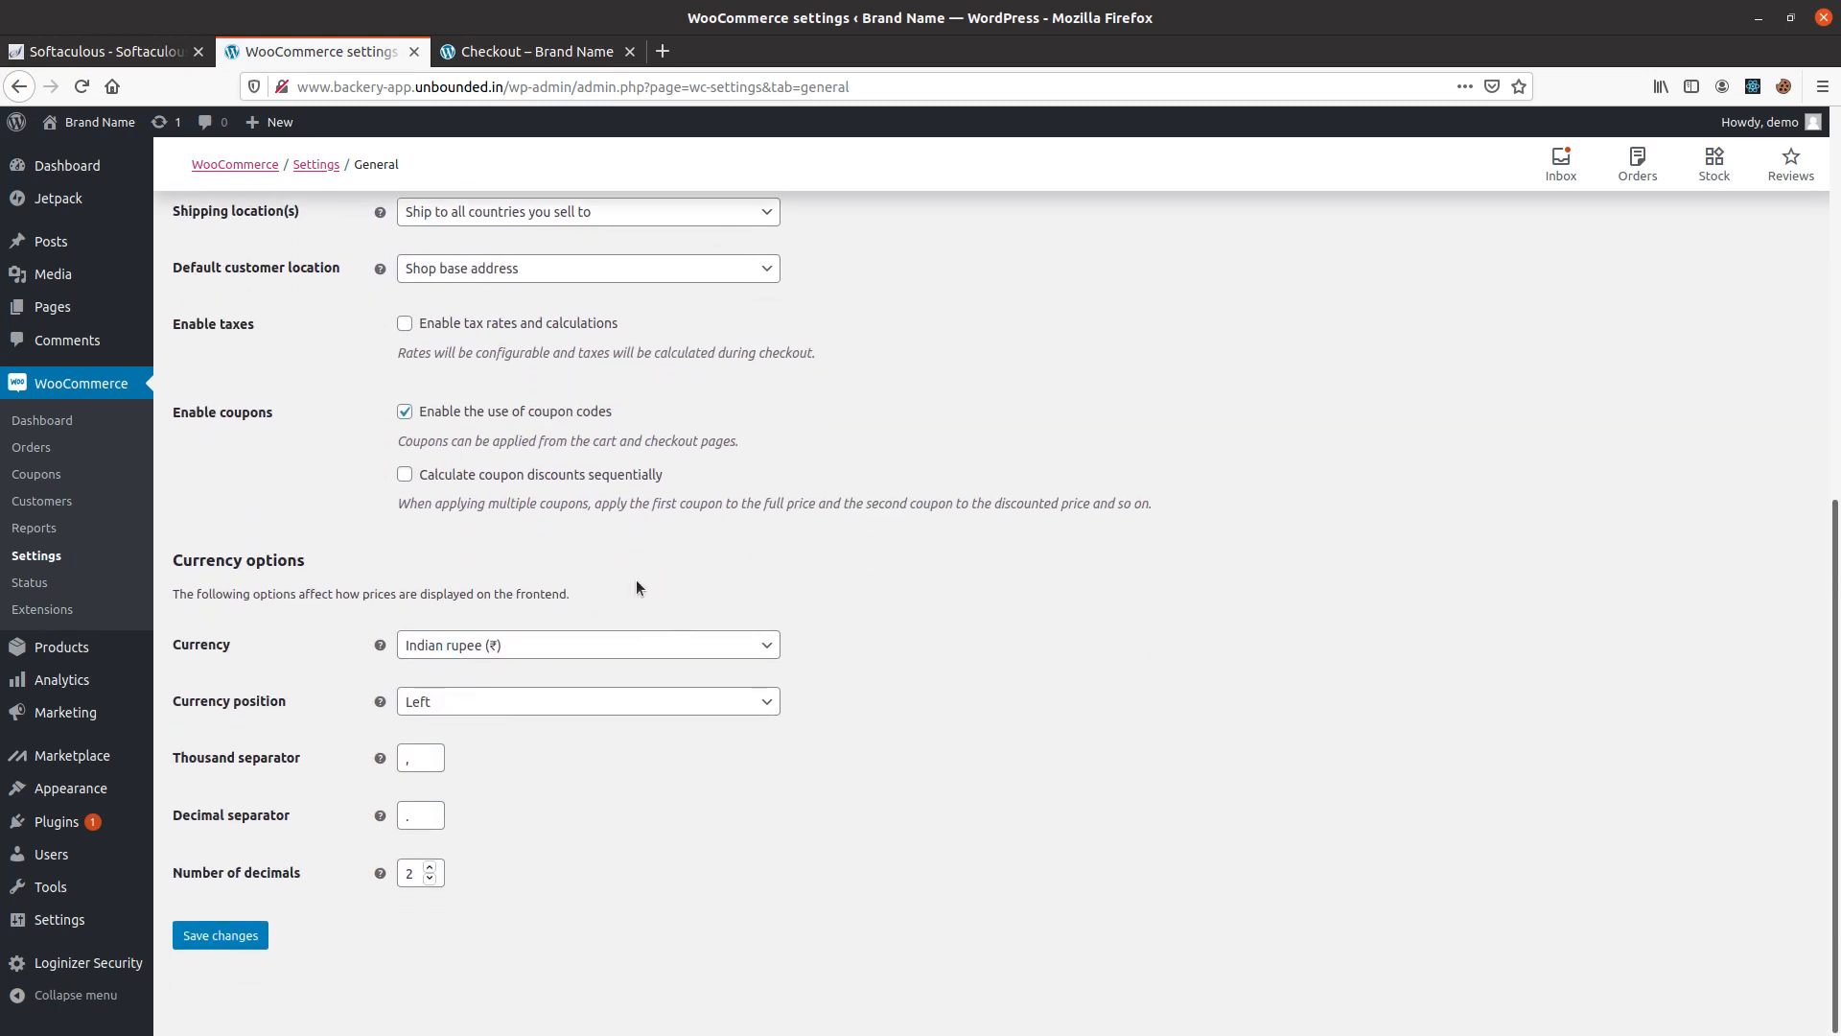
{"action": "scroll", "coordinate": [628, 587], "scroll_direction": "up", "scroll_amount": 6}
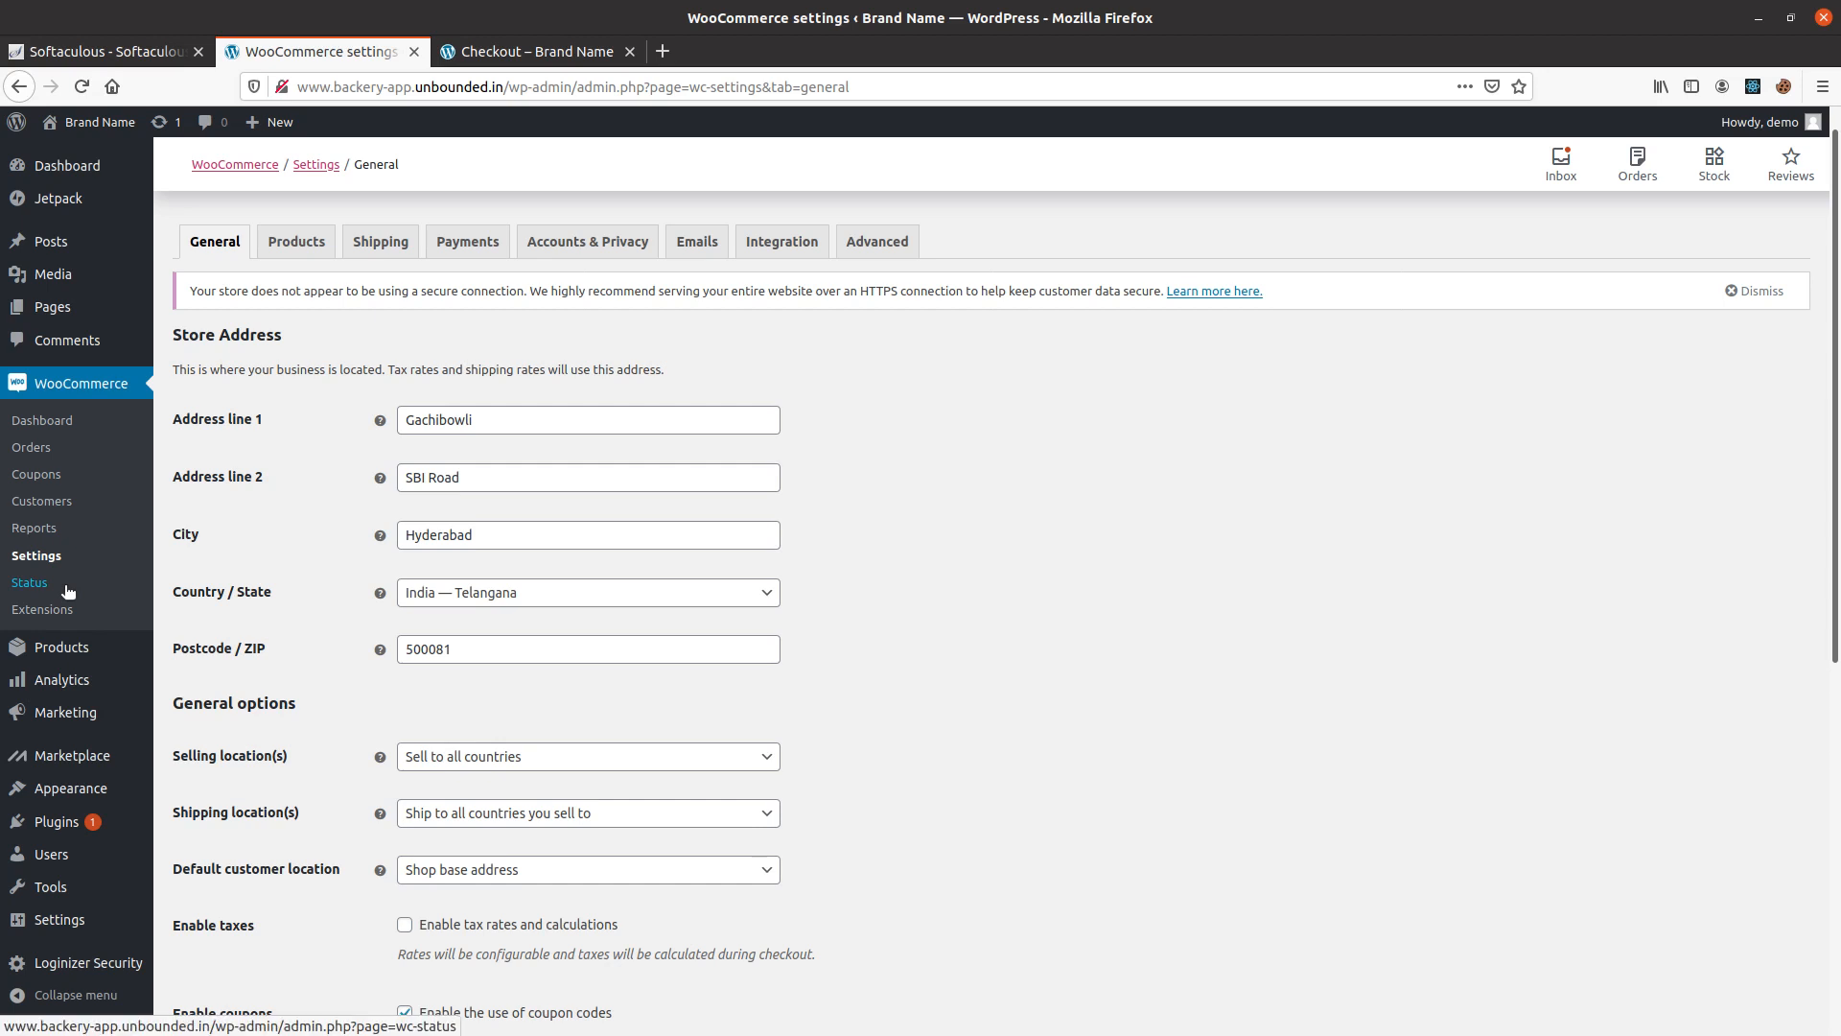
{"action": "left_click", "coordinate": [30, 447]}
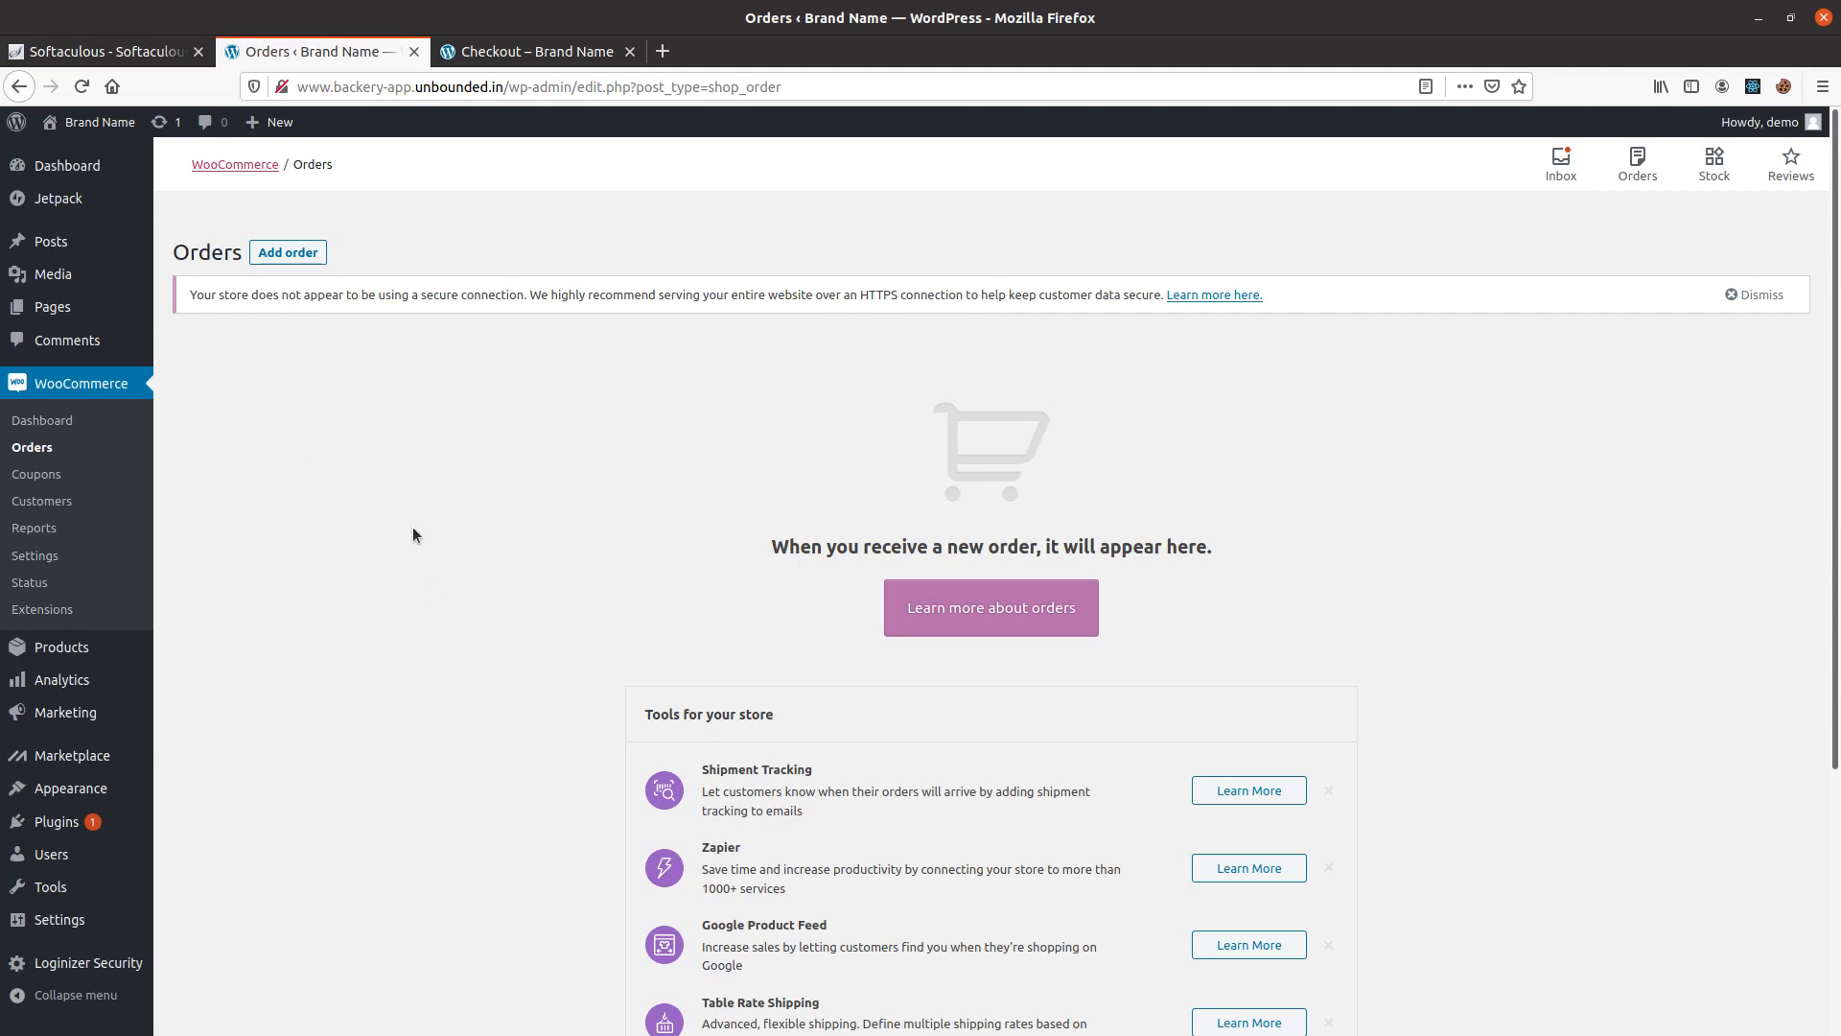
Select Cash on delivery at the storefront checkout and enter the customer's first and last name in the billing details.
{"action": "left_click", "coordinate": [562, 56]}
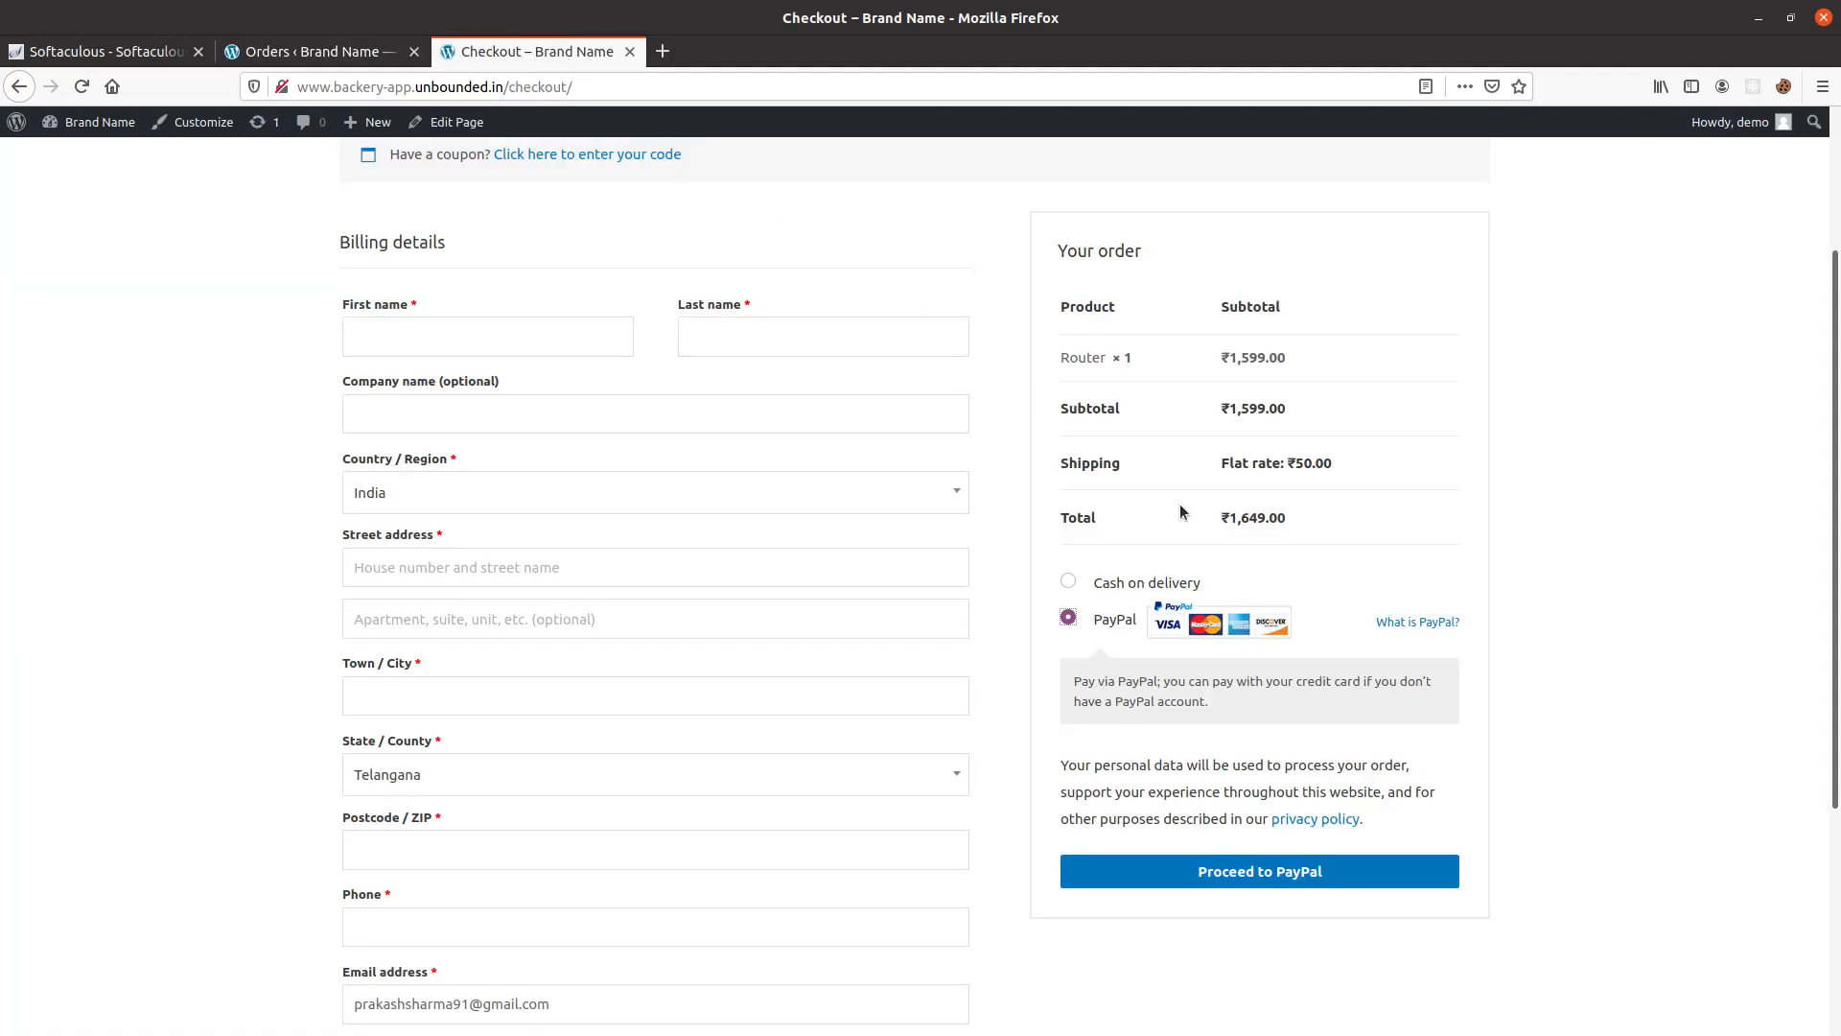
{"action": "left_click", "coordinate": [1105, 587]}
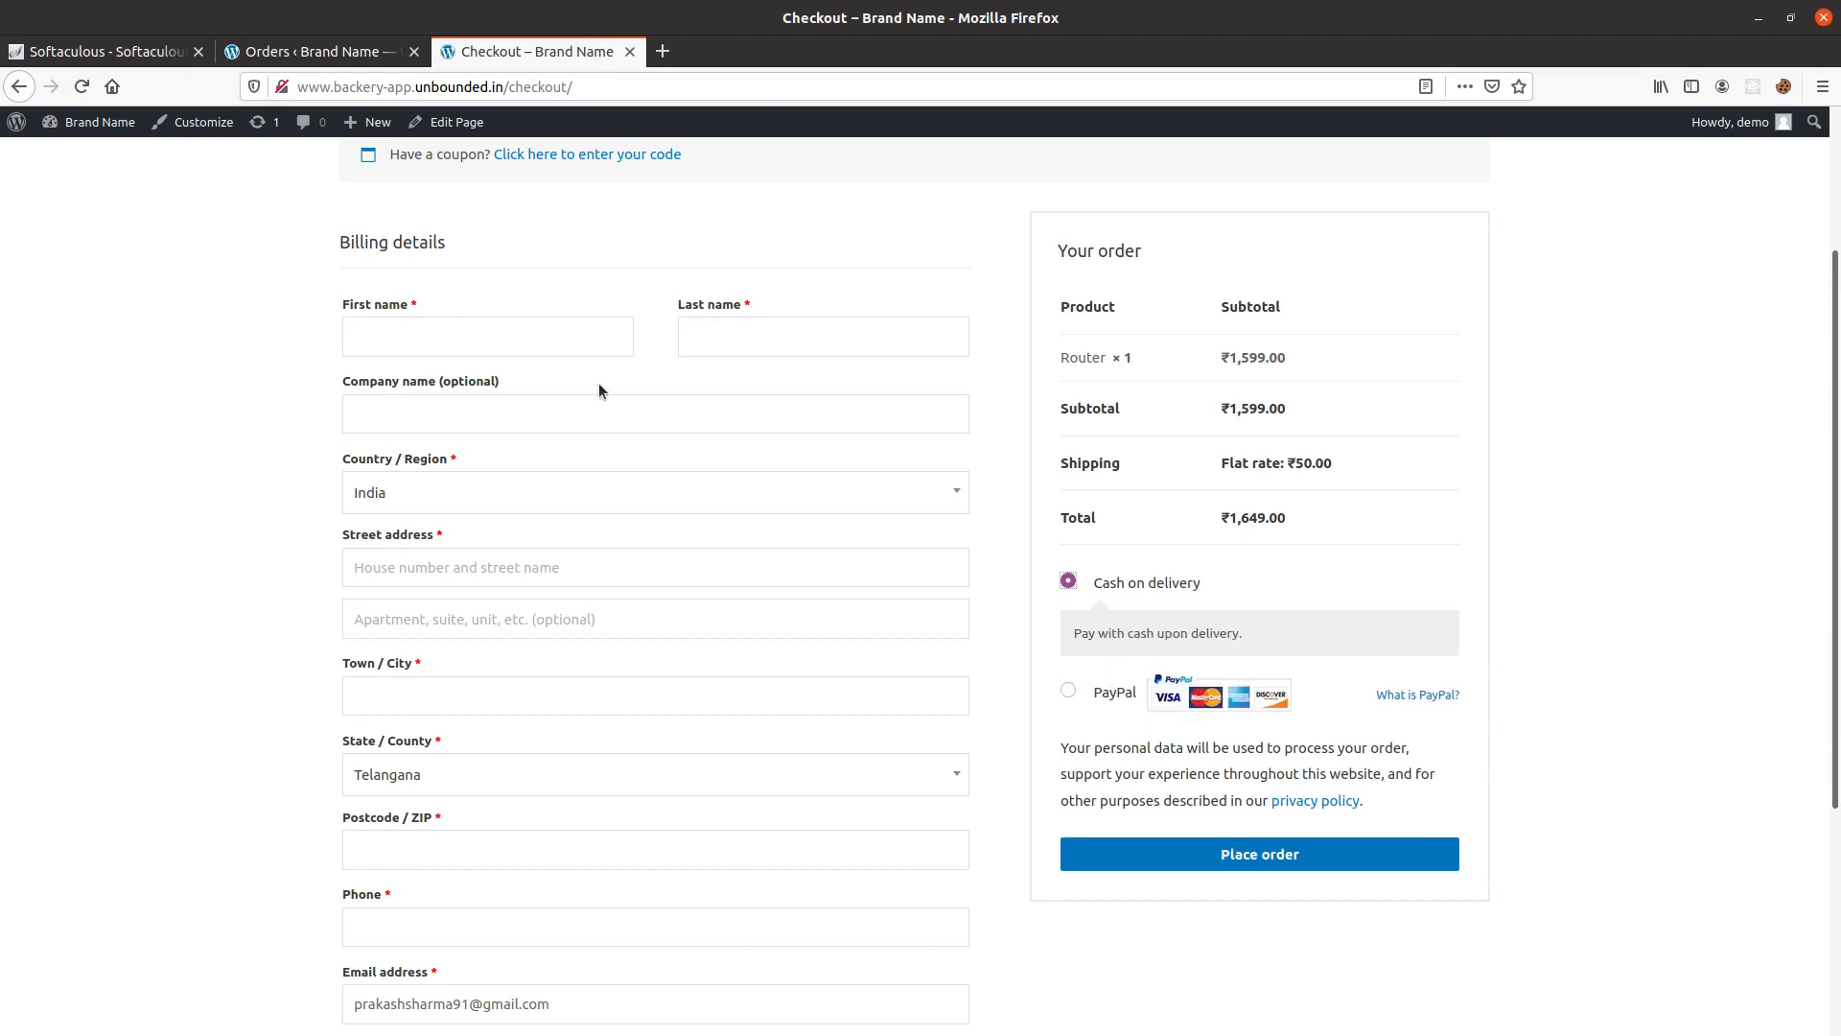
{"action": "left_click", "coordinate": [444, 337]}
{"action": "key", "text": "Tab"}
{"action": "type", "text": "SH"}
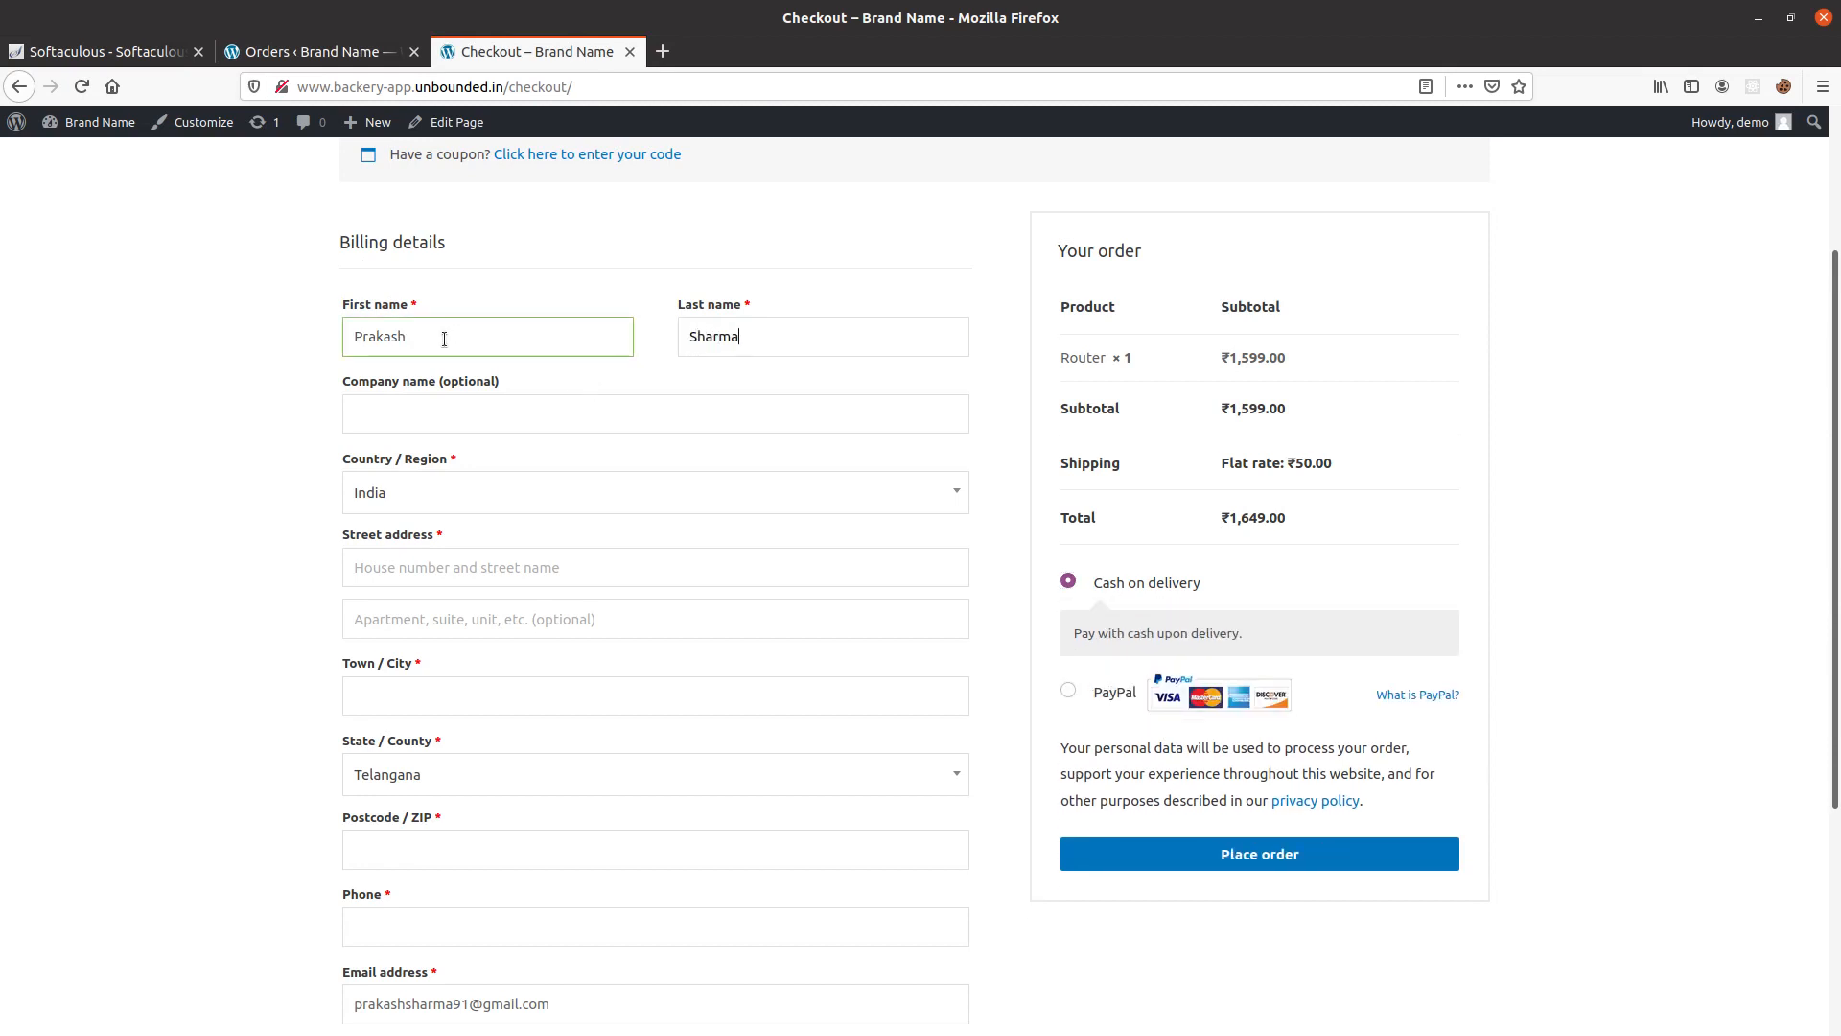
{"action": "key", "text": "Tab"}
Fill in the customer's street address, town and postcode in the billing details.
{"action": "key", "text": "Tab"}
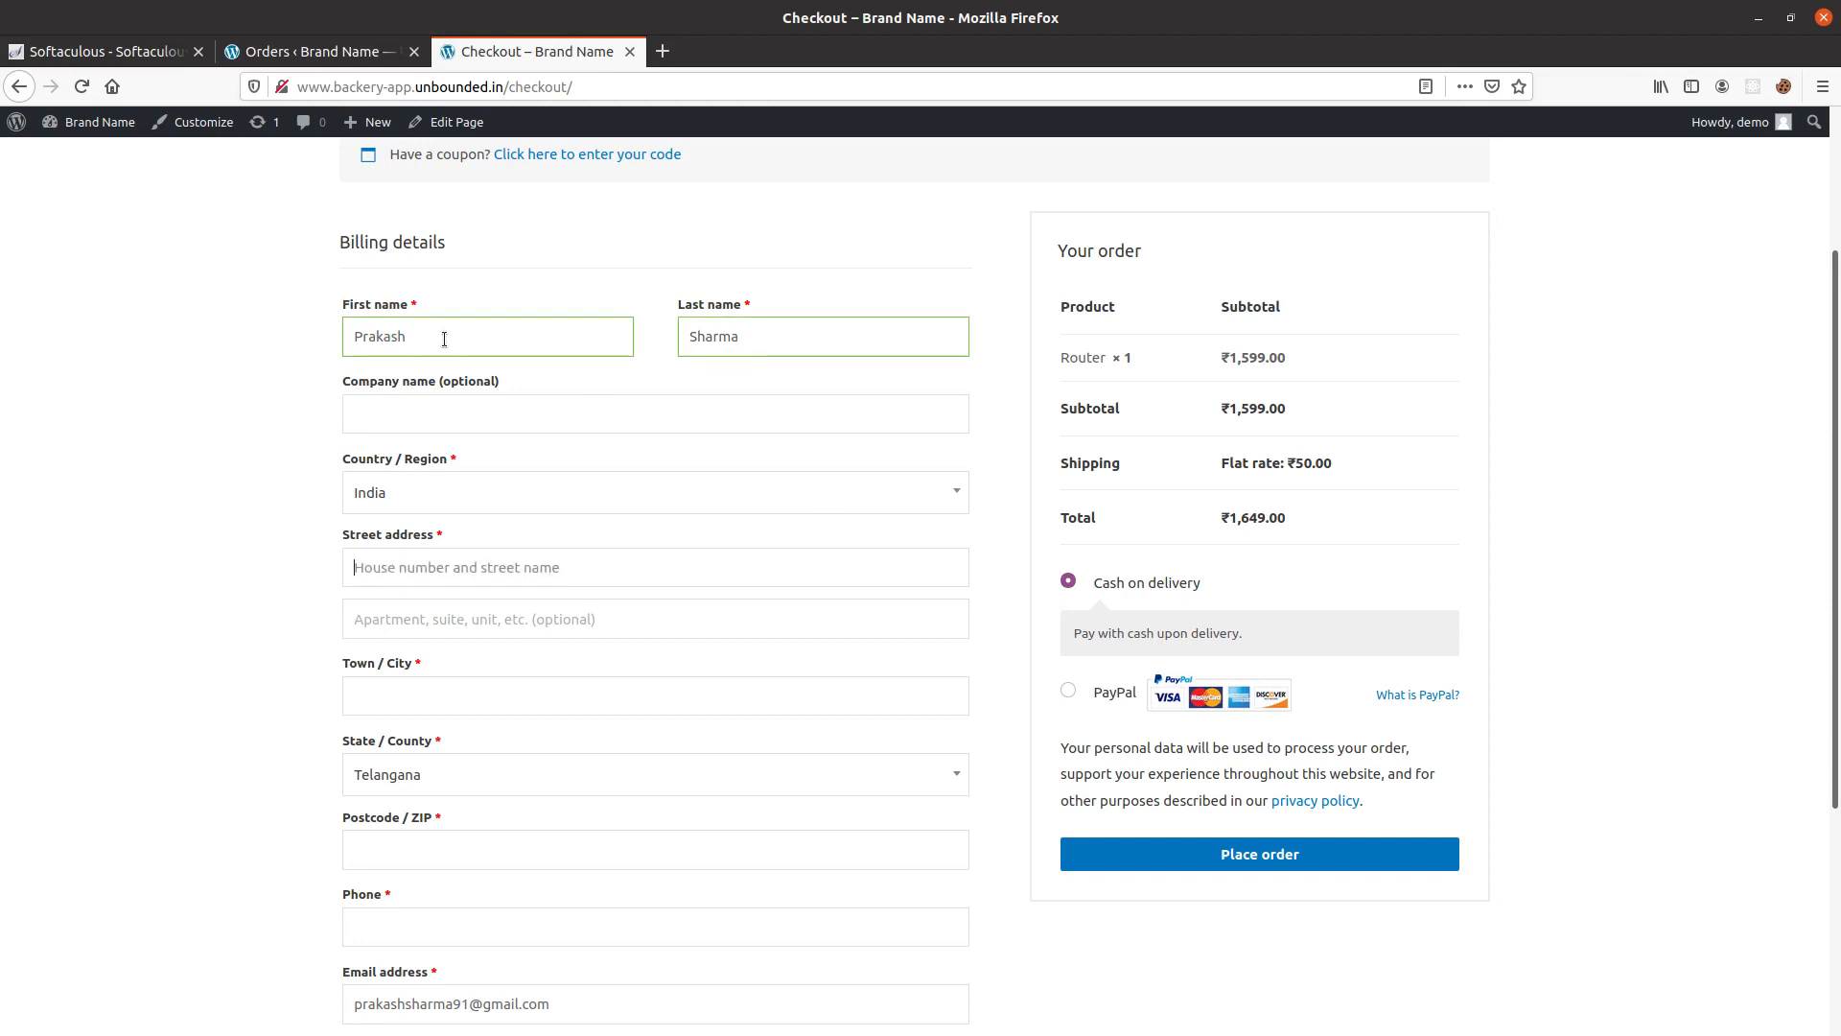
{"action": "key", "text": "Tab"}
{"action": "type", "text": "Hyder"}
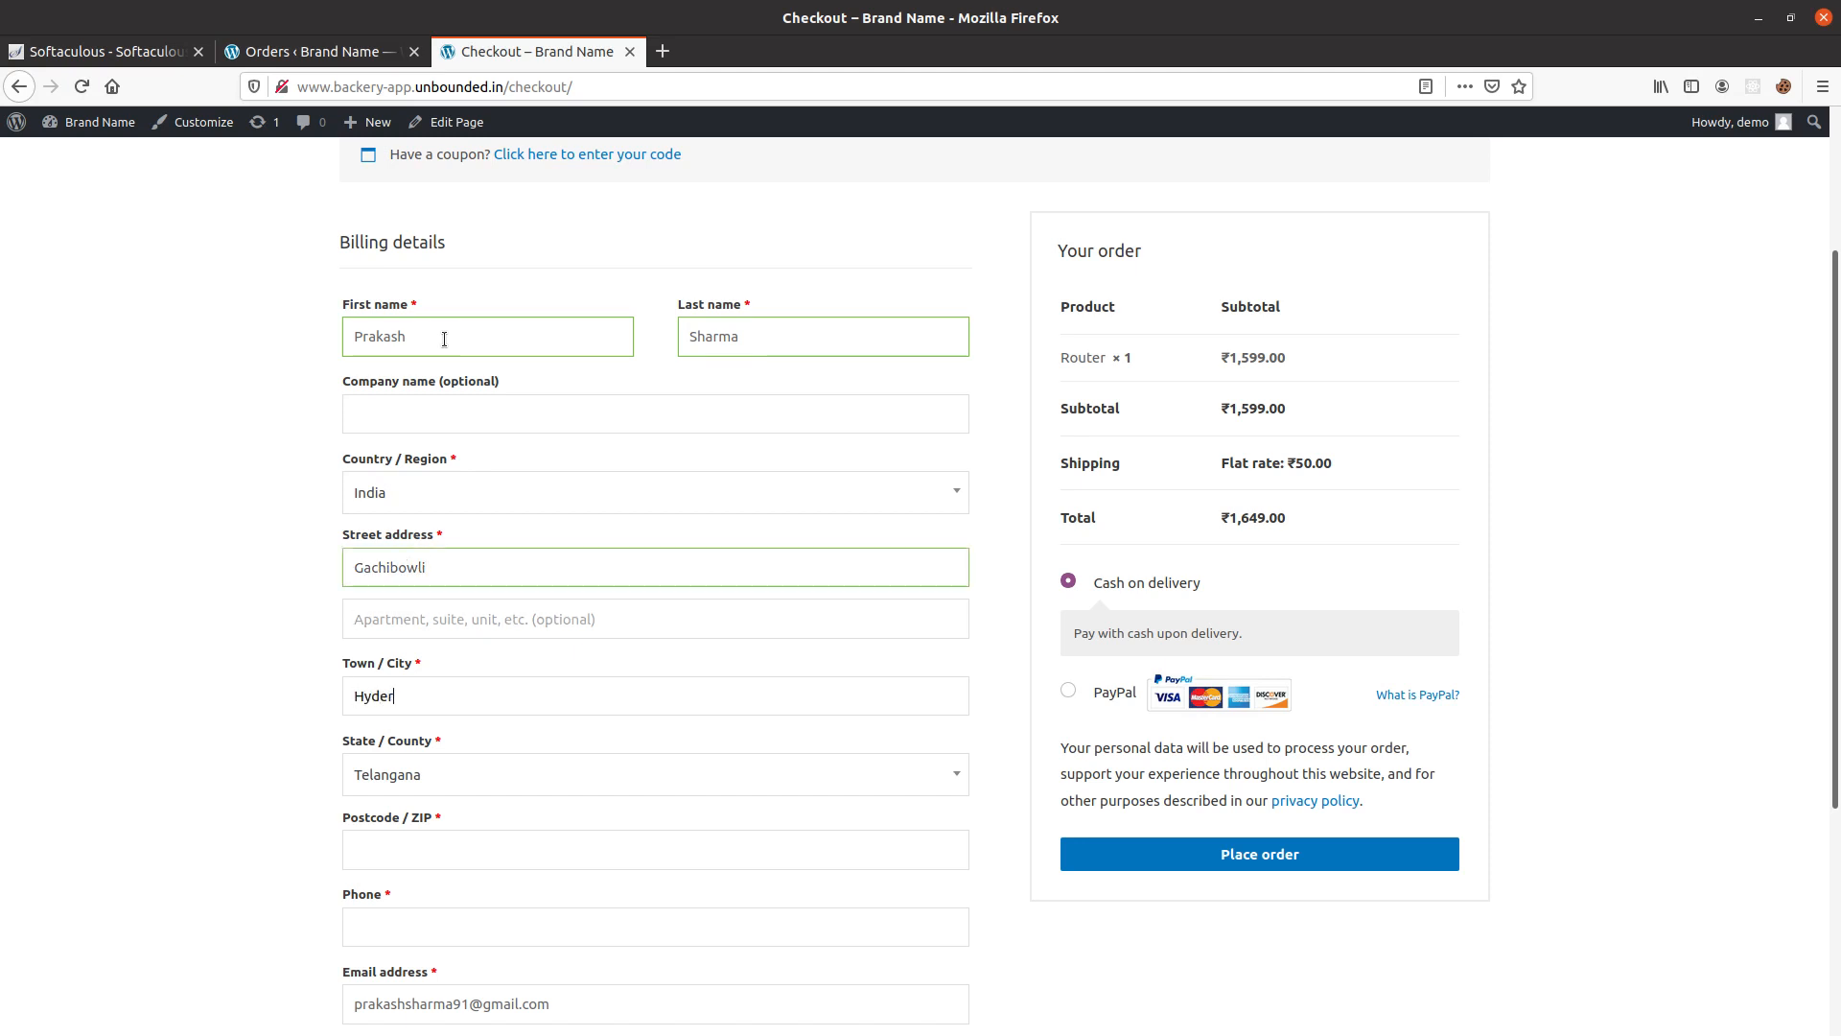
{"action": "left_click", "coordinate": [383, 839]}
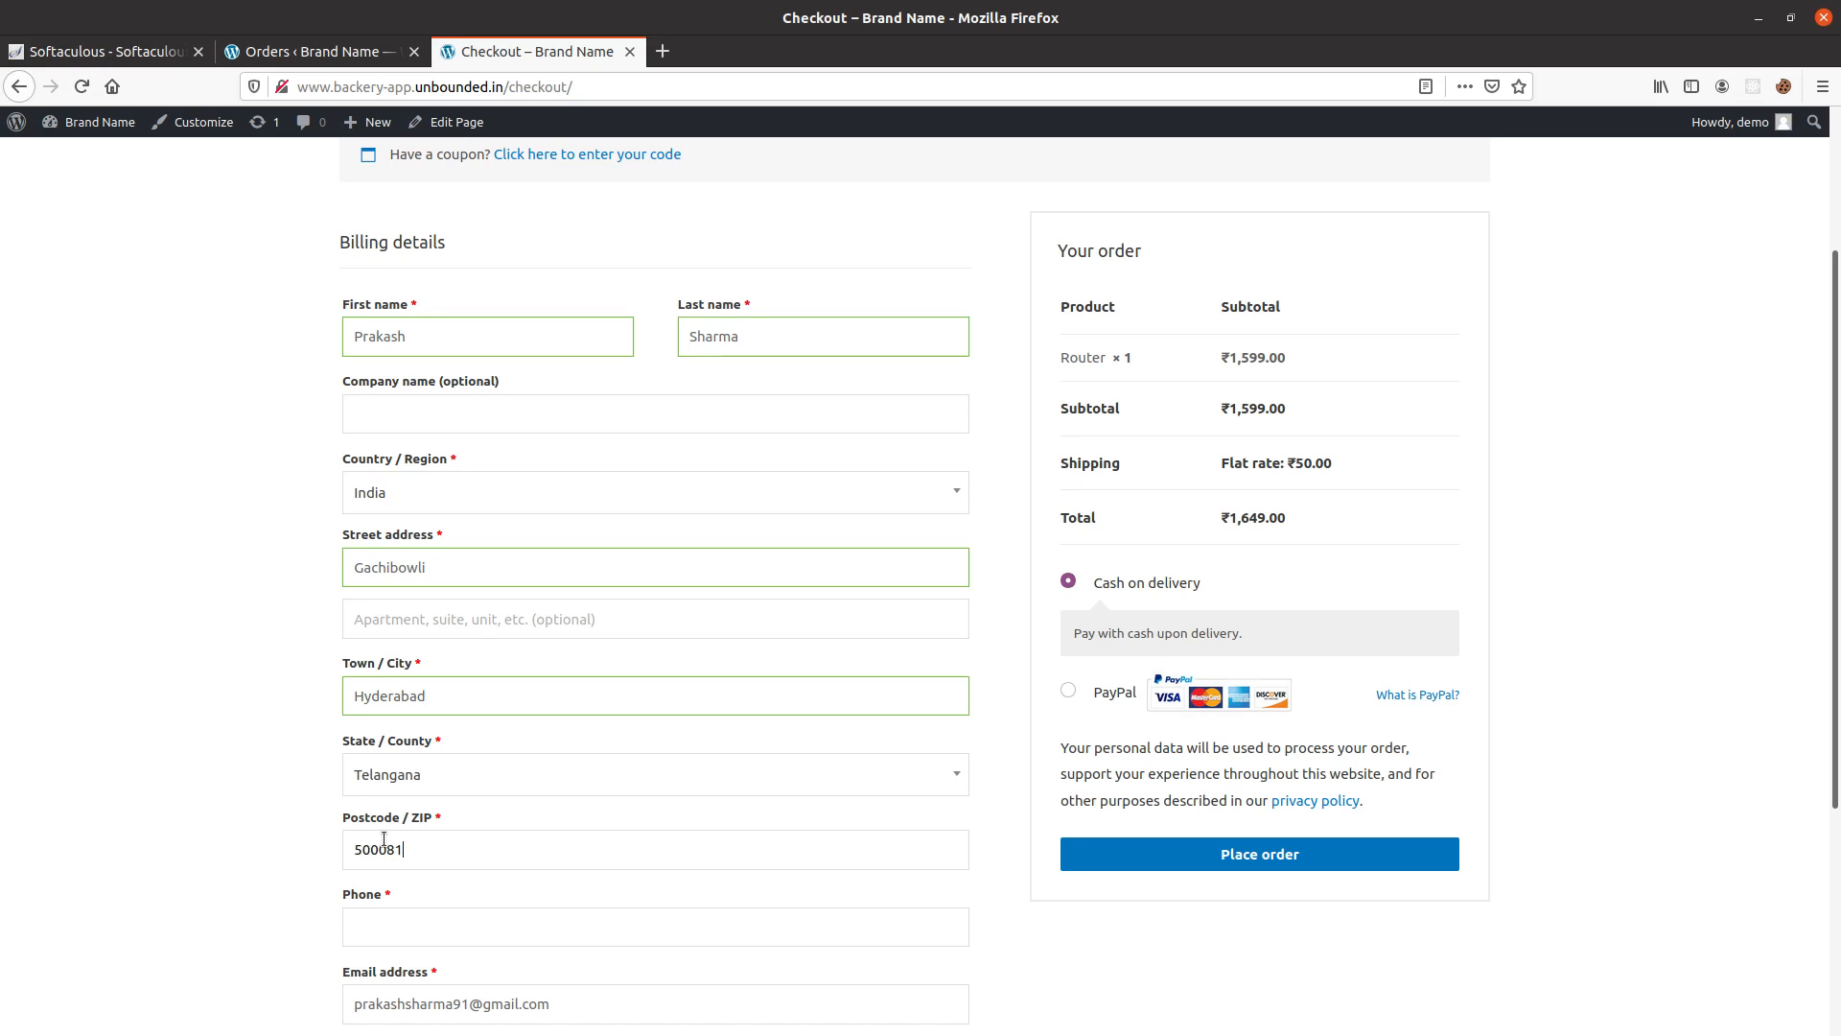
Enter the customer's phone number in the billing details.
{"action": "left_click", "coordinate": [428, 919]}
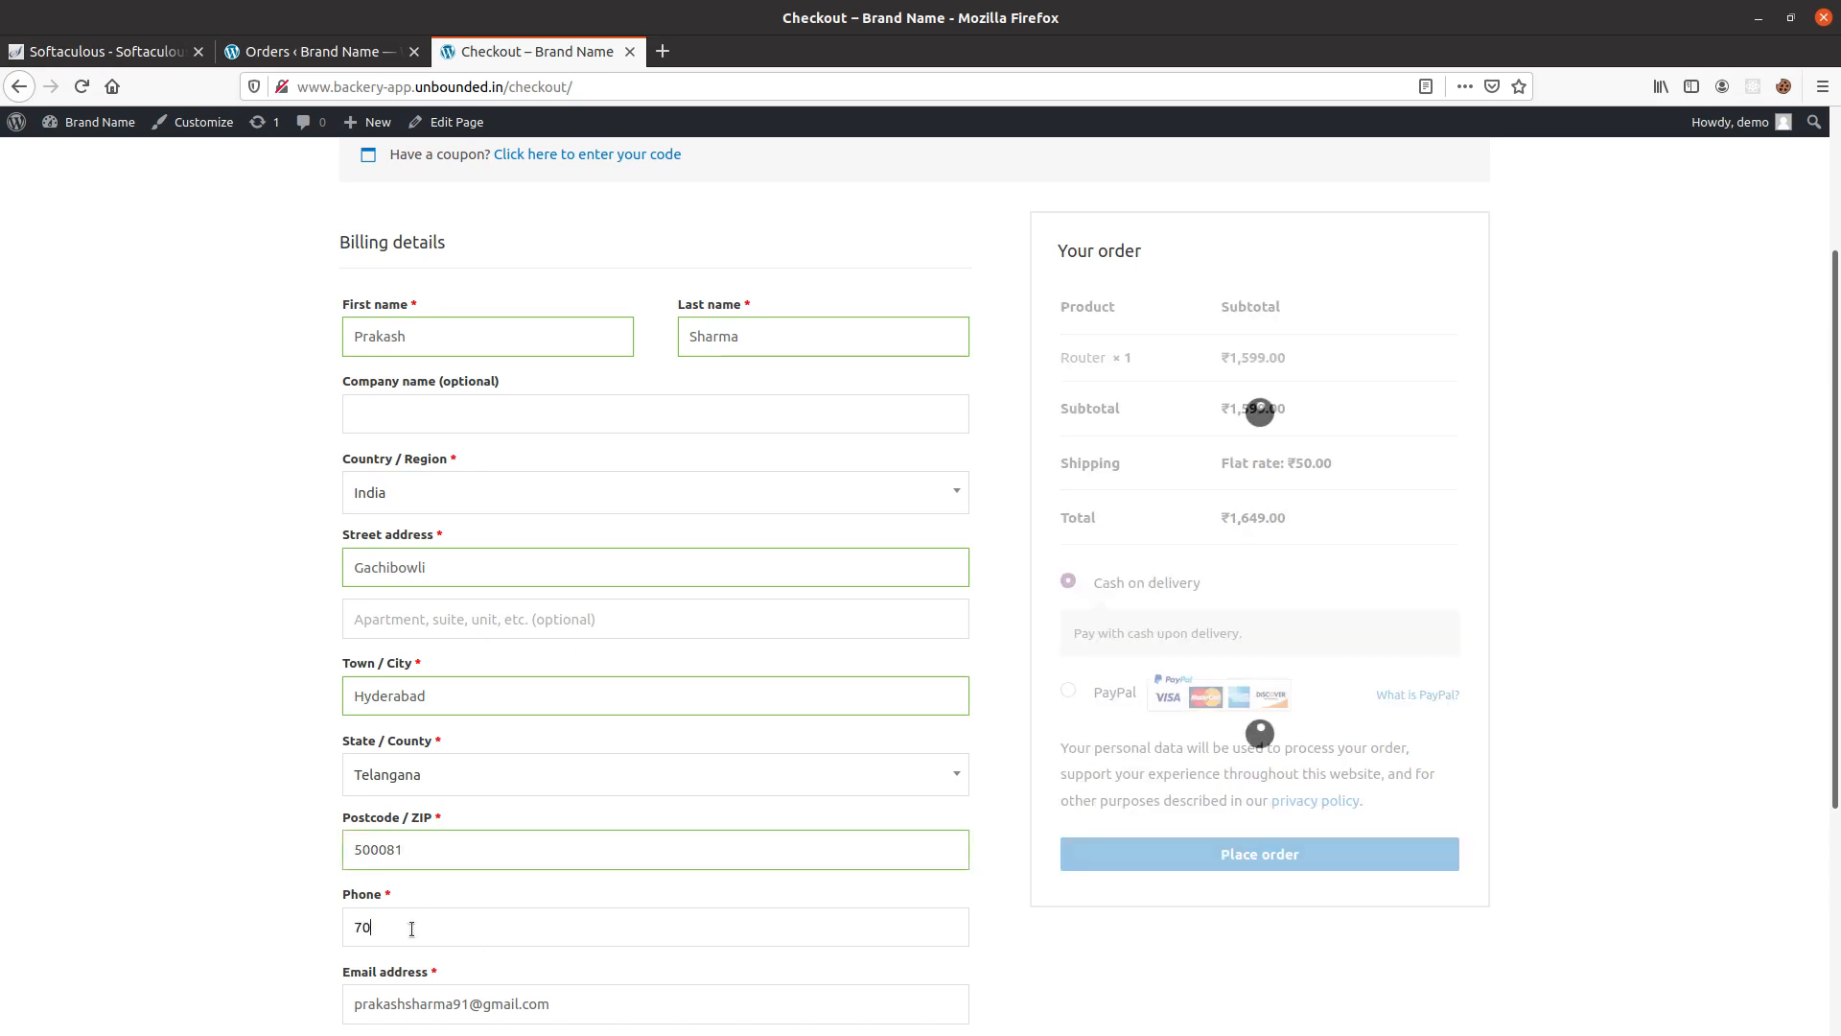
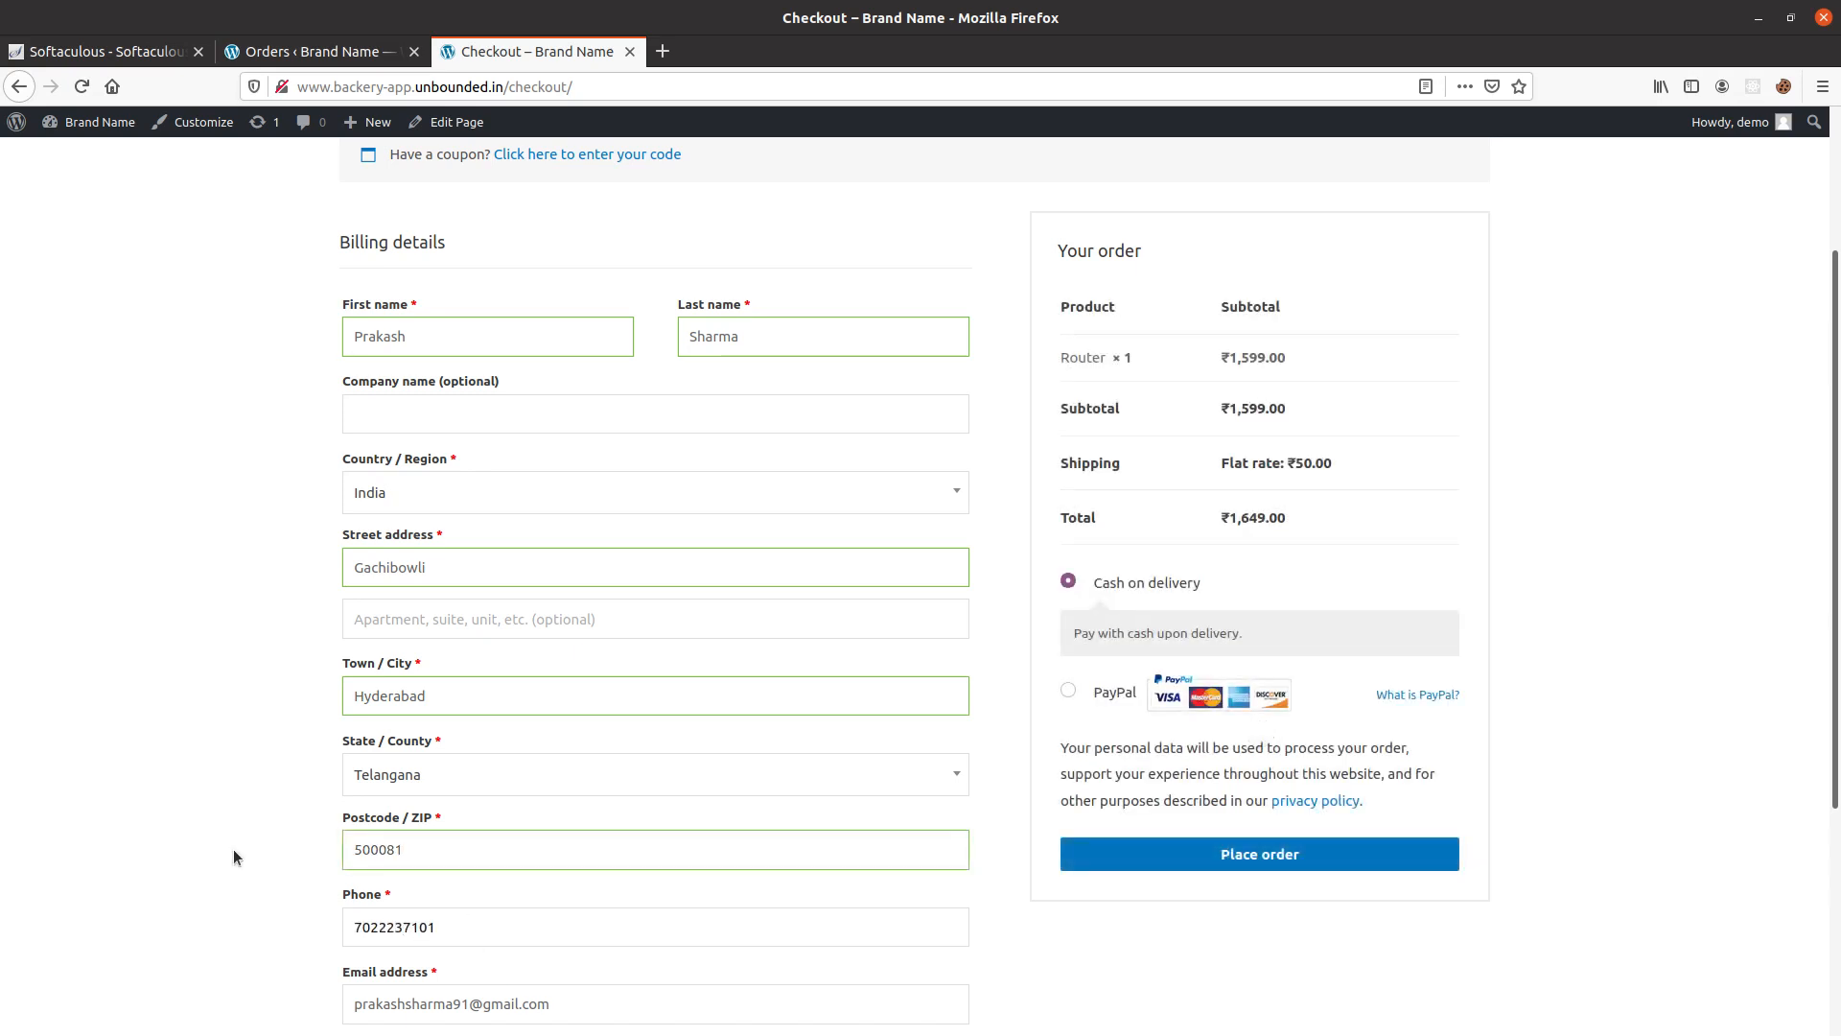
{"action": "scroll", "coordinate": [233, 848], "scroll_direction": "down", "scroll_amount": 4}
{"action": "left_click", "coordinate": [427, 709]}
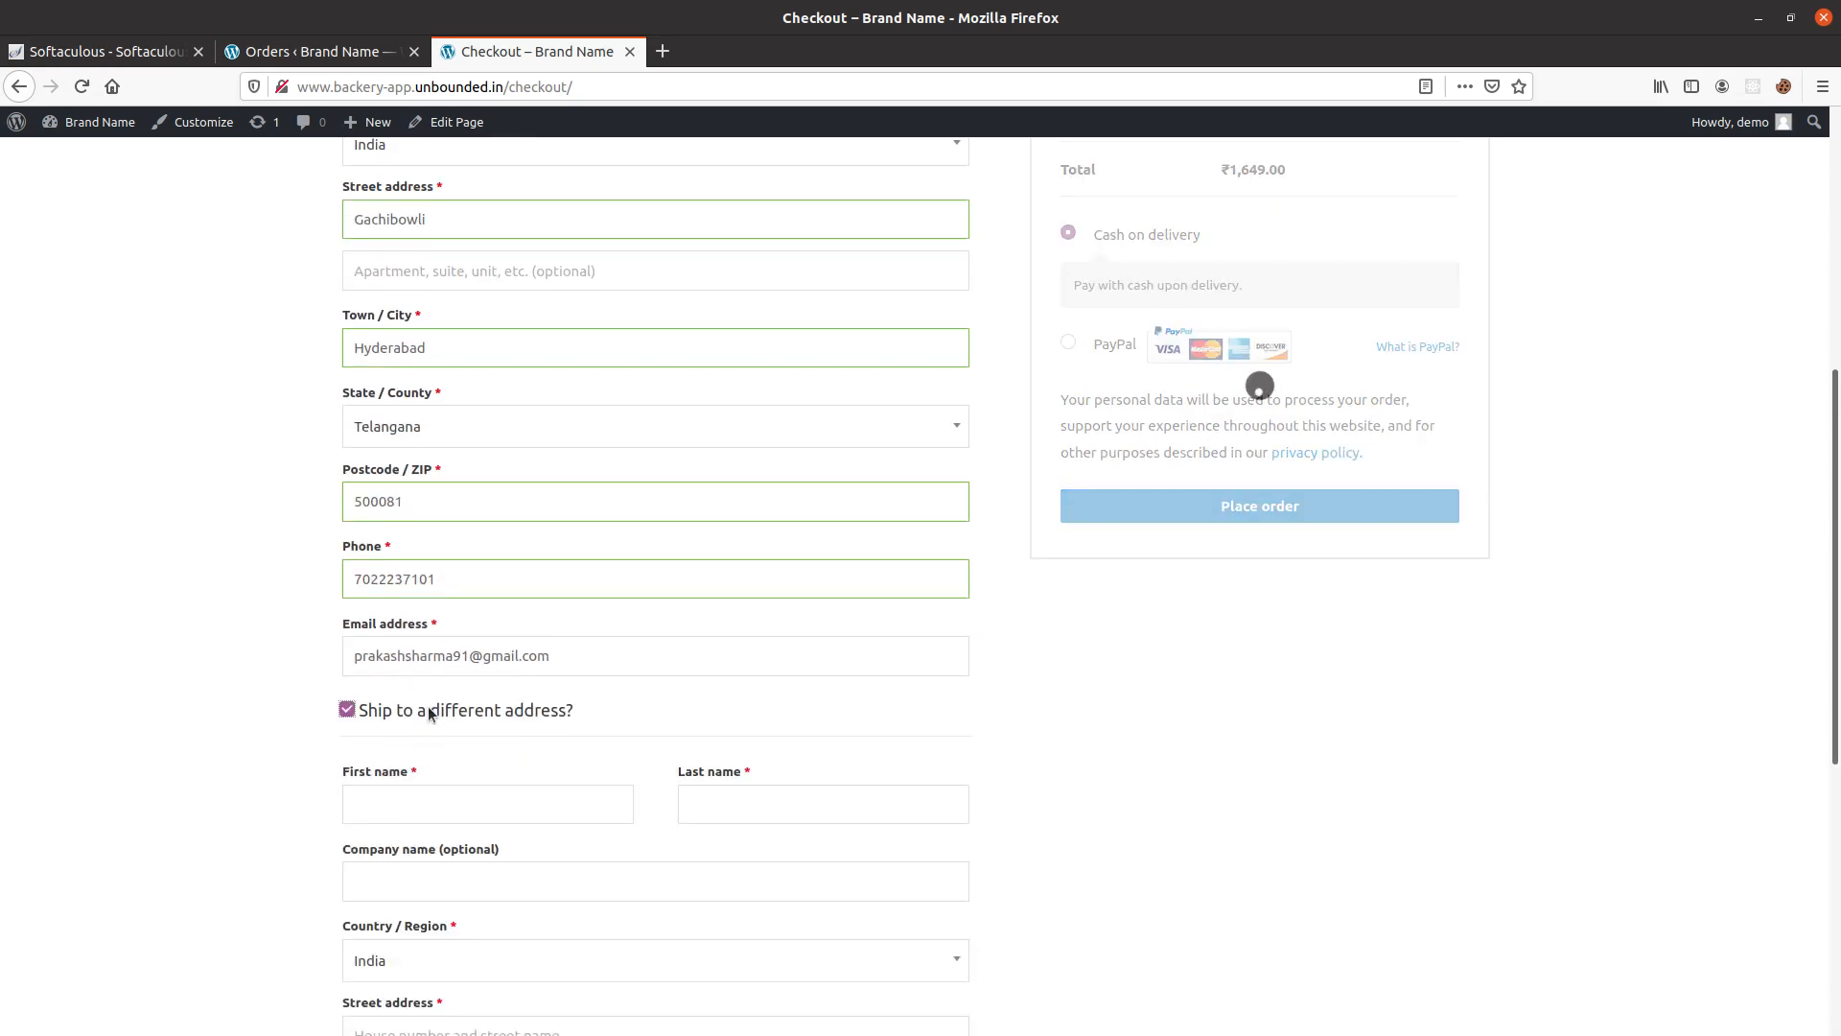
{"action": "left_click", "coordinate": [429, 712]}
{"action": "scroll", "coordinate": [1101, 670], "scroll_direction": "up", "scroll_amount": 3}
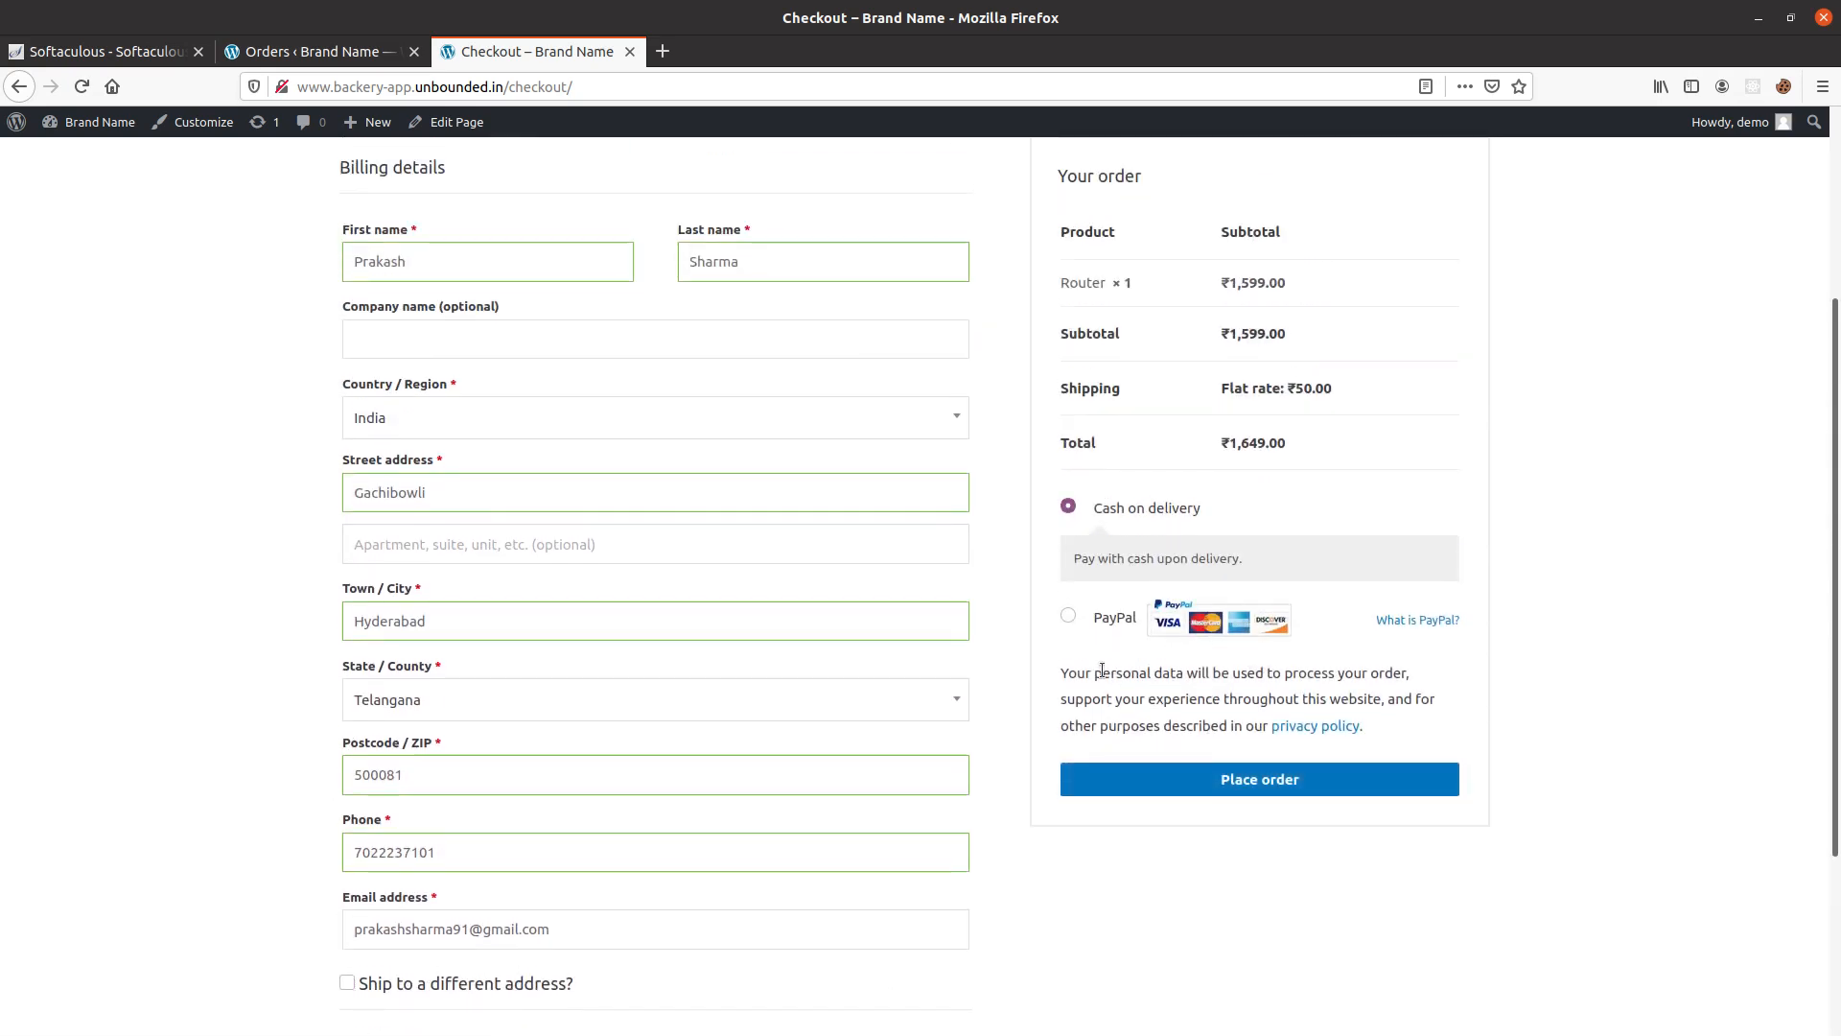
Add the order note "Please delivery morning hours." and place the order.
{"action": "scroll", "coordinate": [1043, 698], "scroll_direction": "down", "scroll_amount": 2}
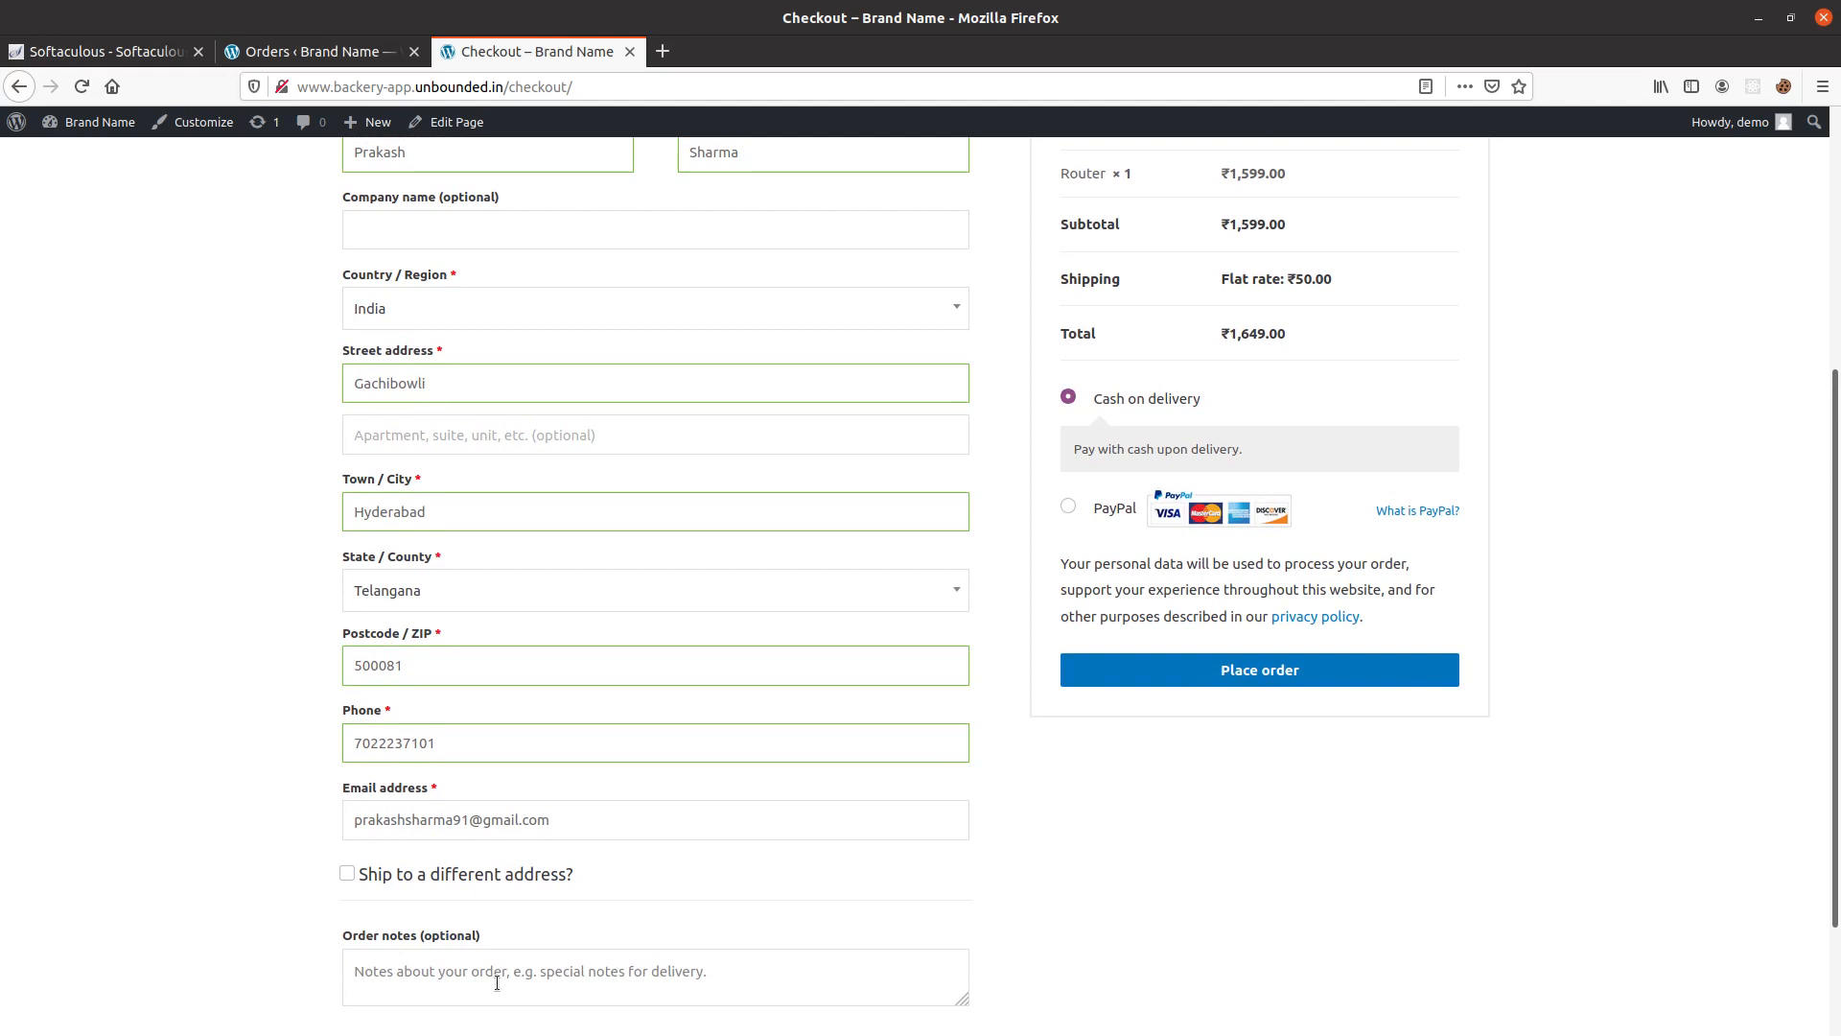
{"action": "left_click", "coordinate": [496, 982]}
{"action": "type", "text": "Please delivery morning hours."}
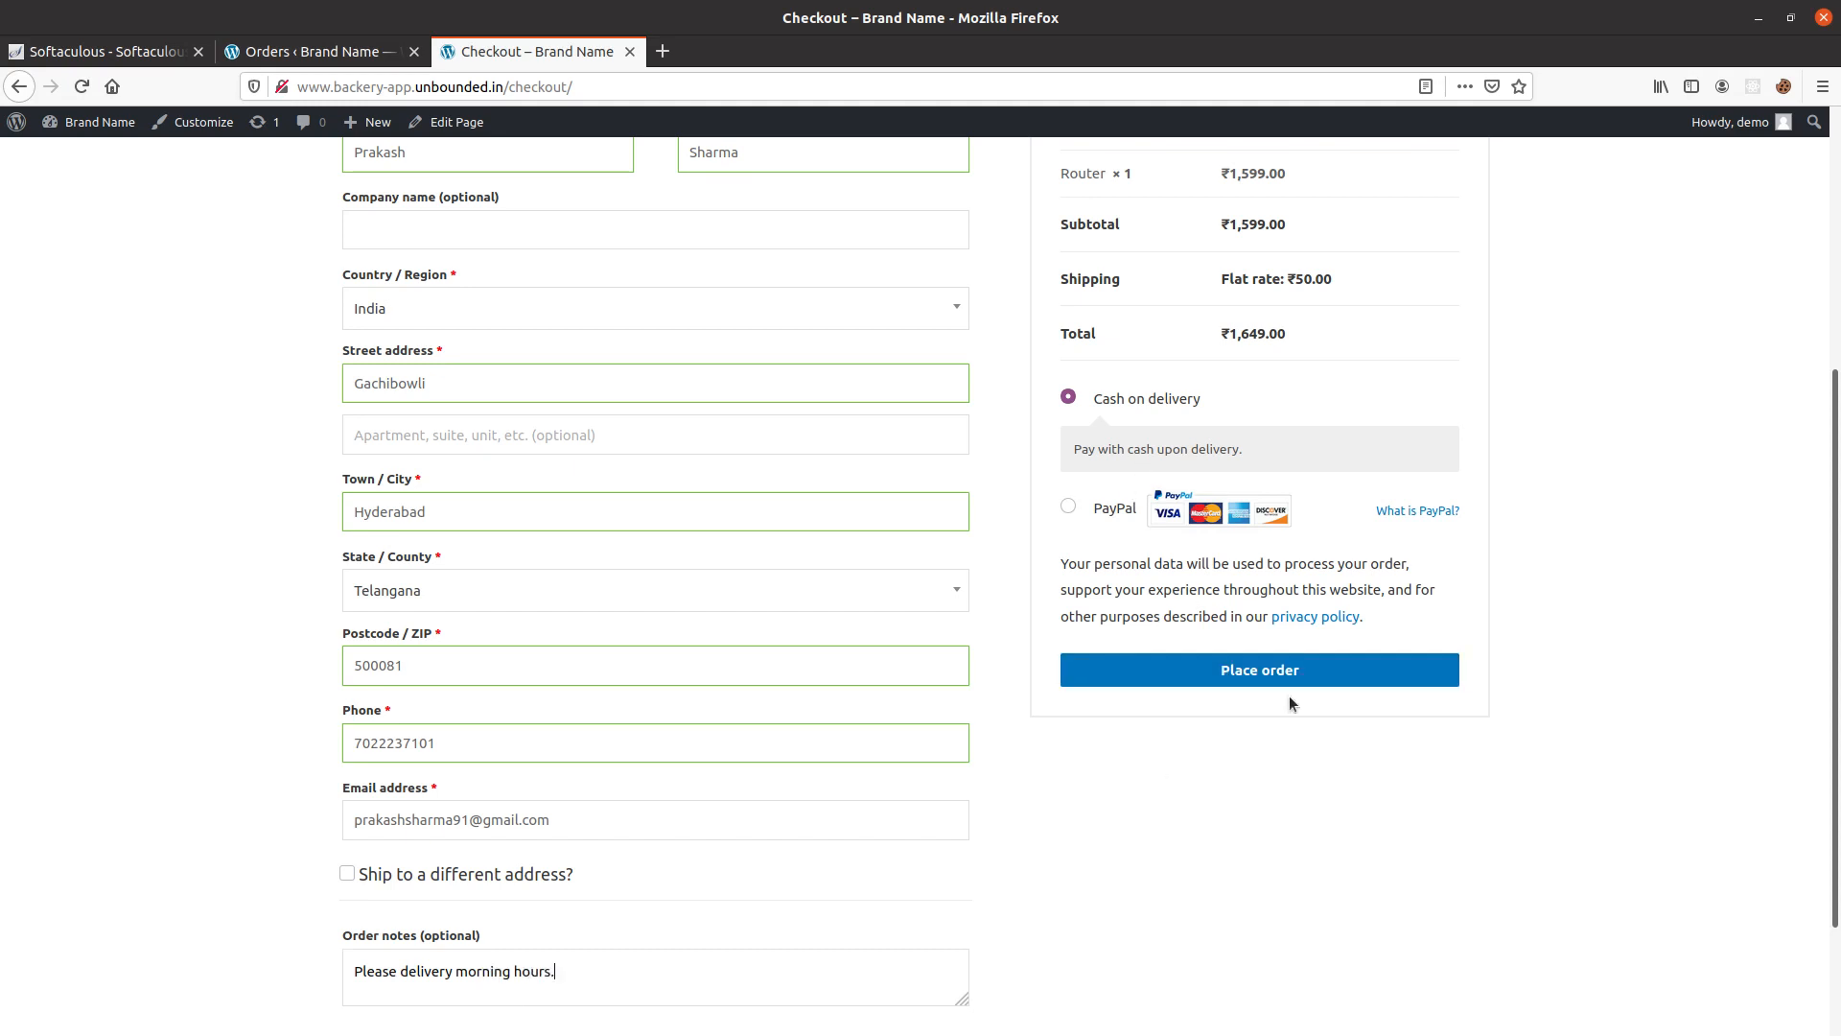
{"action": "left_click", "coordinate": [1287, 677]}
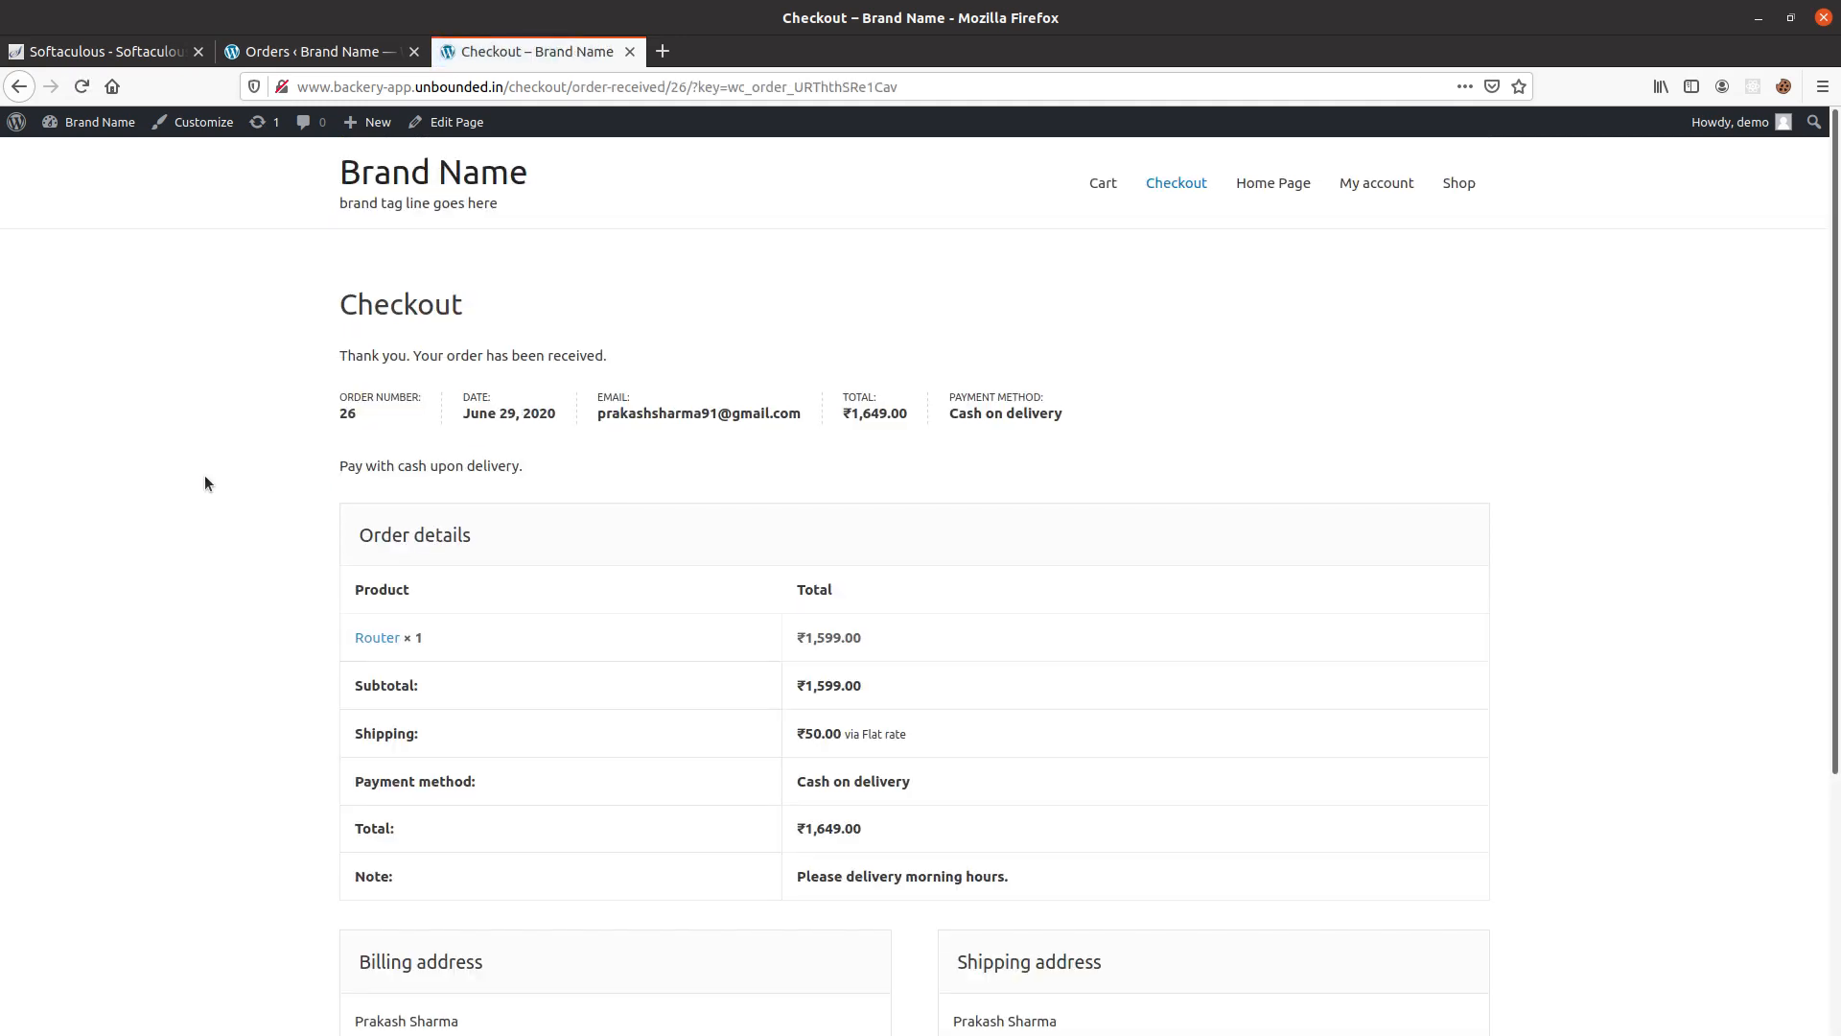
Review the order confirmation page, including the order details and the billing and shipping addresses.
{"action": "left_click_drag", "start_coordinate": [339, 356], "coordinate": [572, 363]}
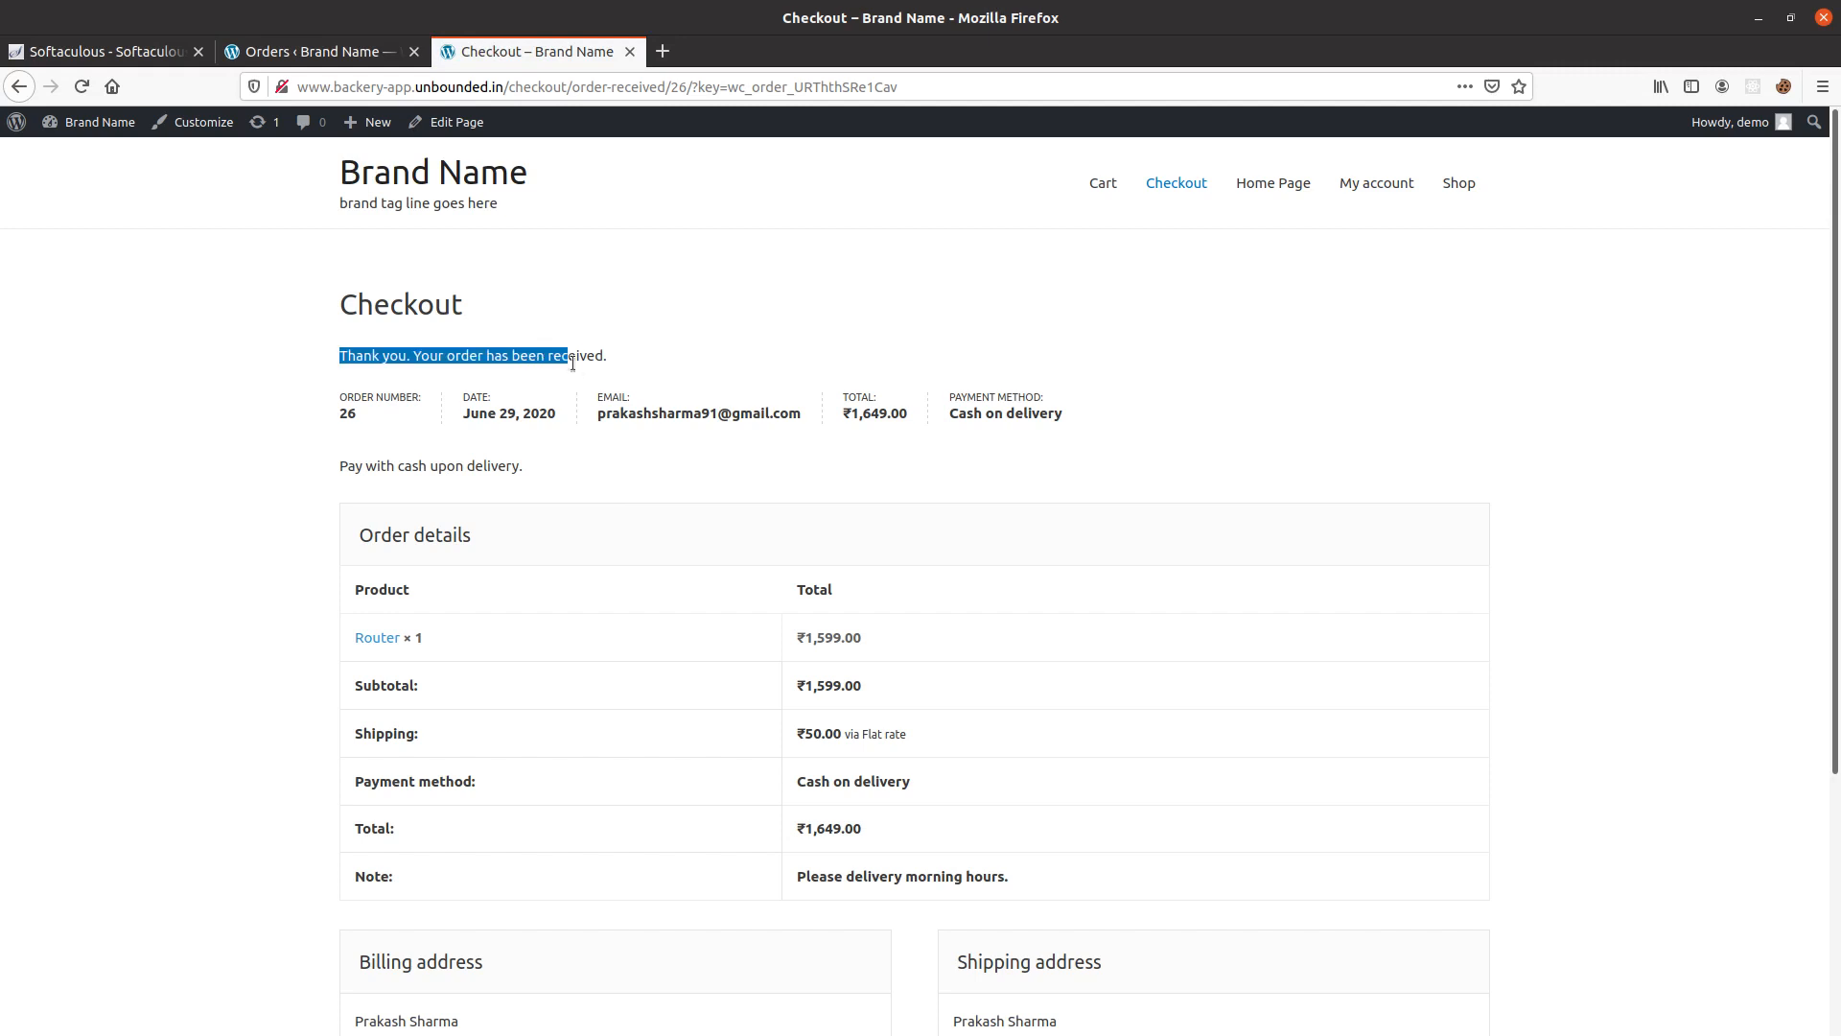
{"action": "scroll", "coordinate": [675, 537], "scroll_direction": "down", "scroll_amount": 5}
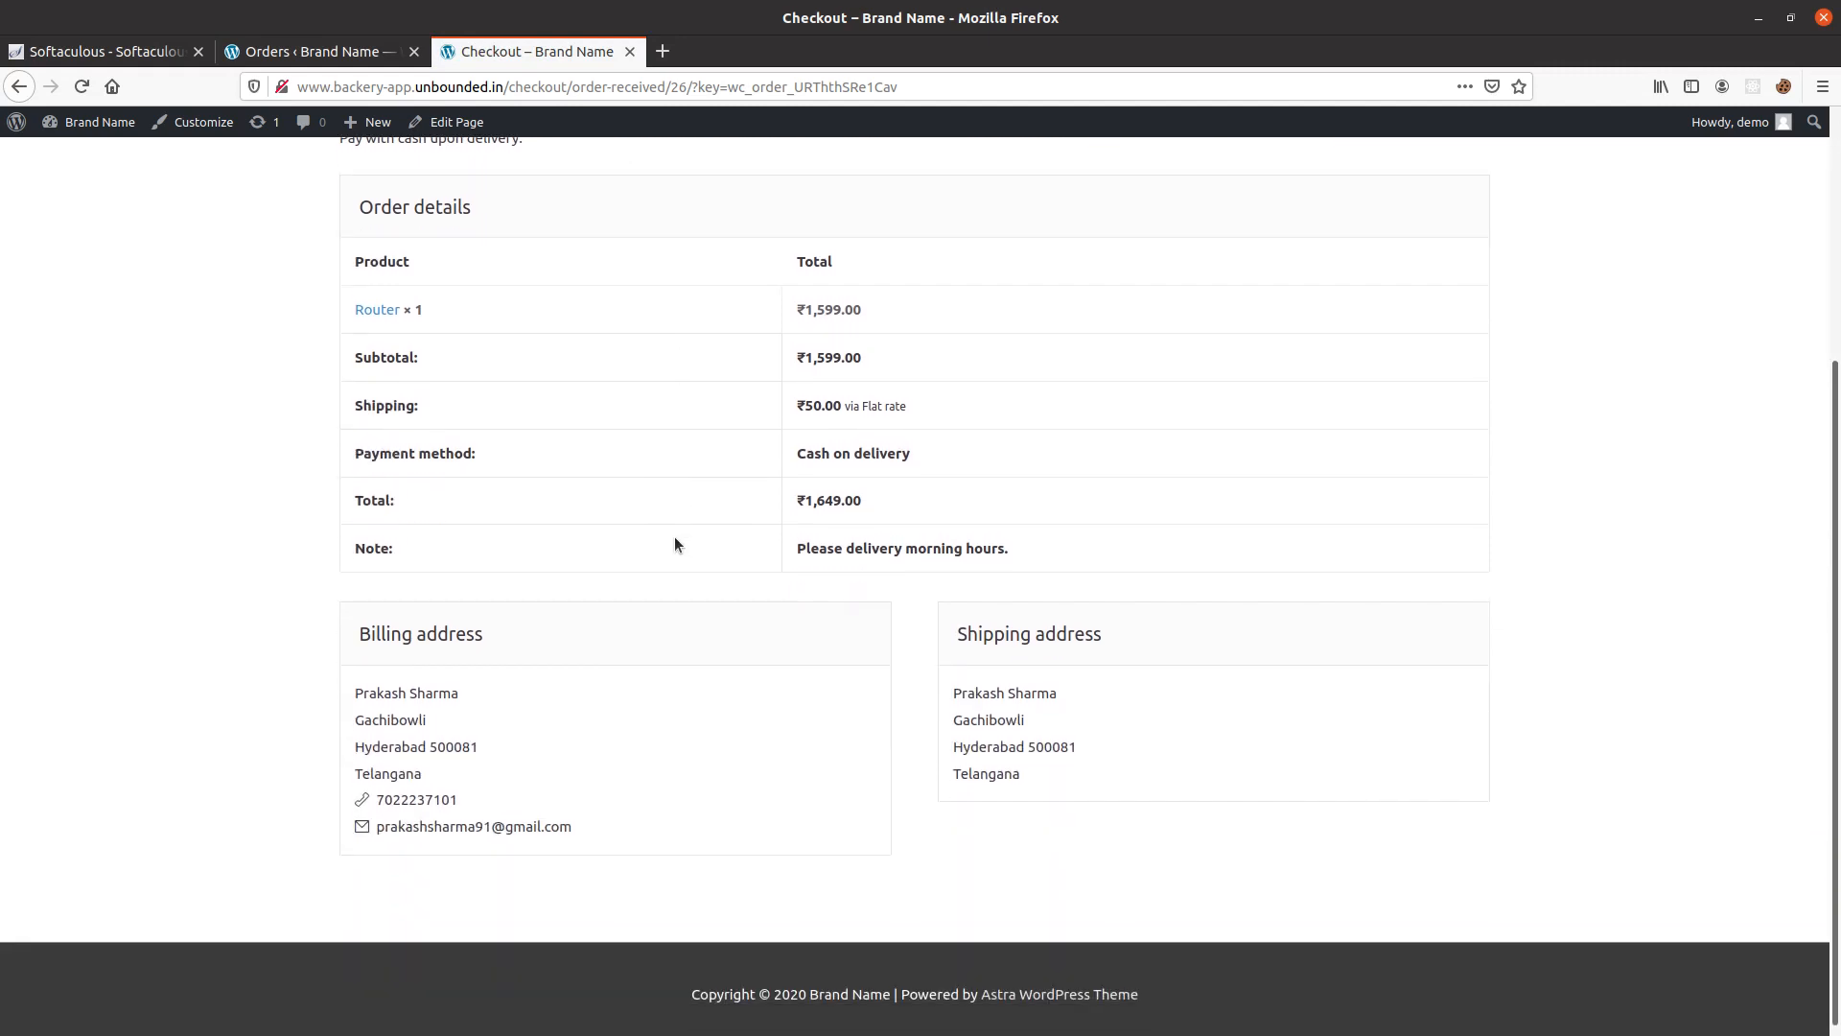
{"action": "scroll", "coordinate": [683, 526], "scroll_direction": "up", "scroll_amount": 5}
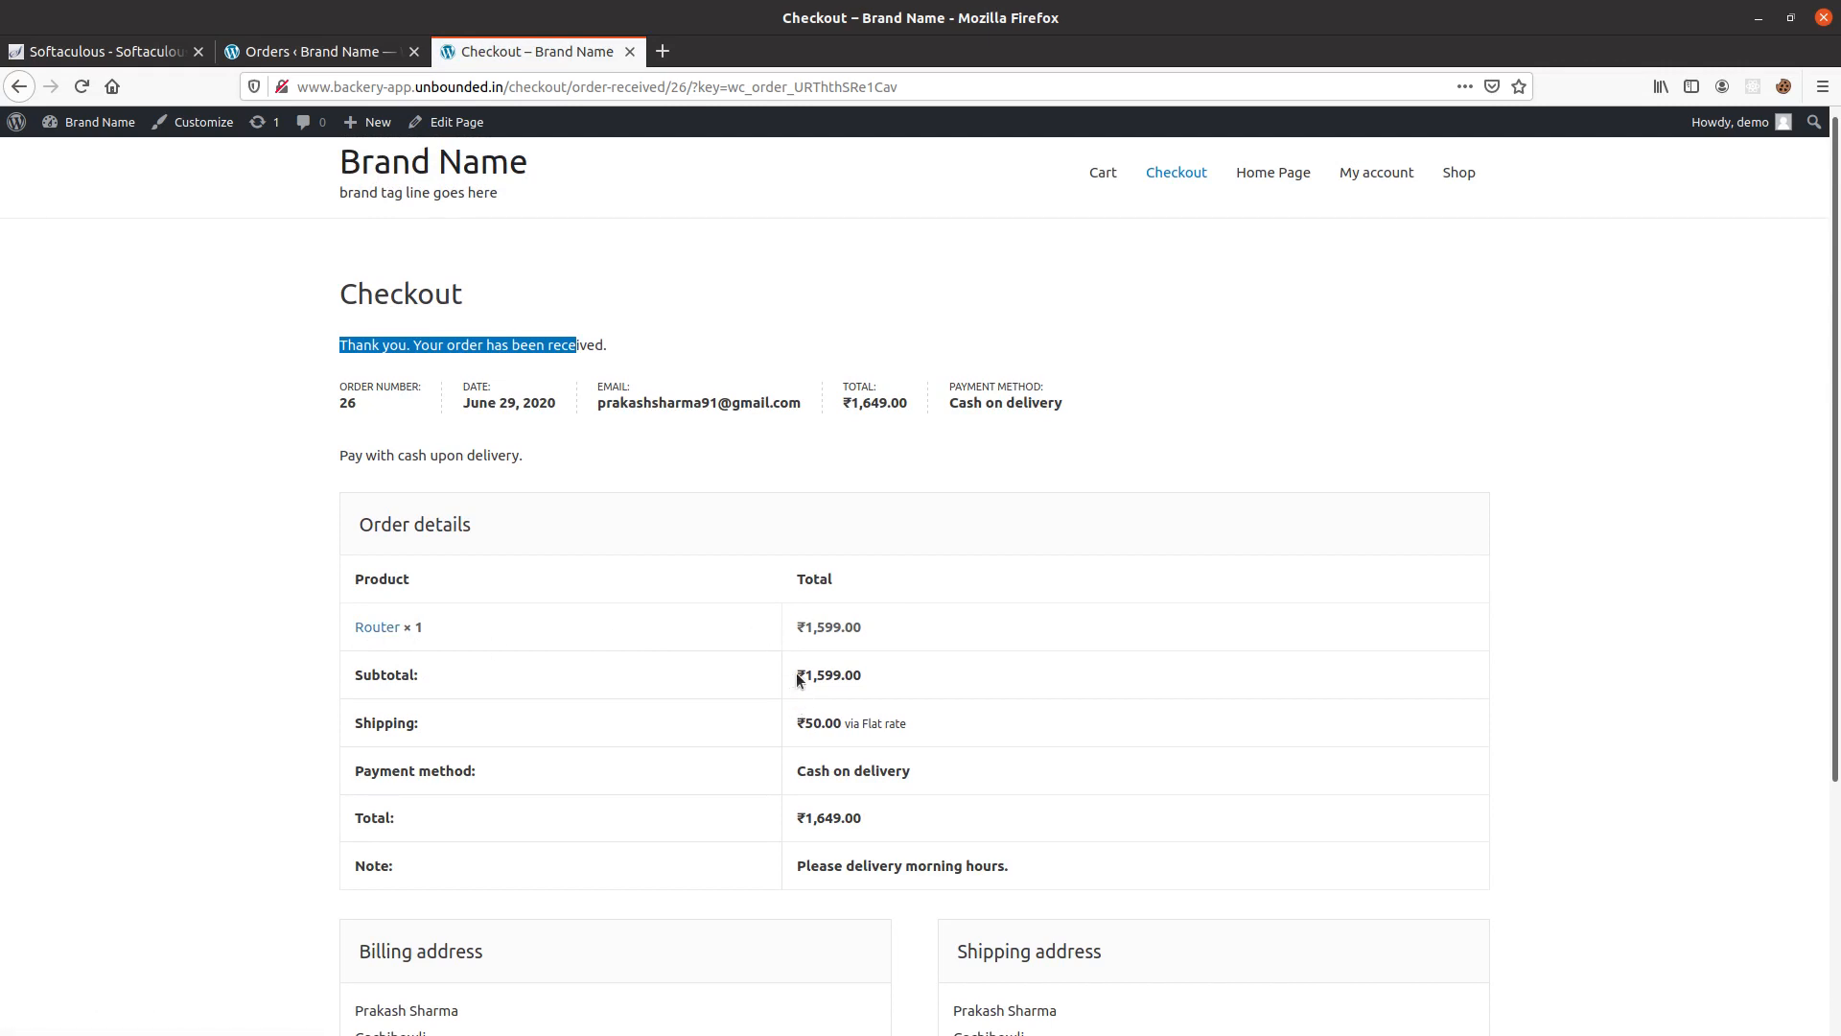
Open the newly placed order from the admin Orders list and review its details, items and totals.
{"action": "left_click", "coordinate": [353, 54]}
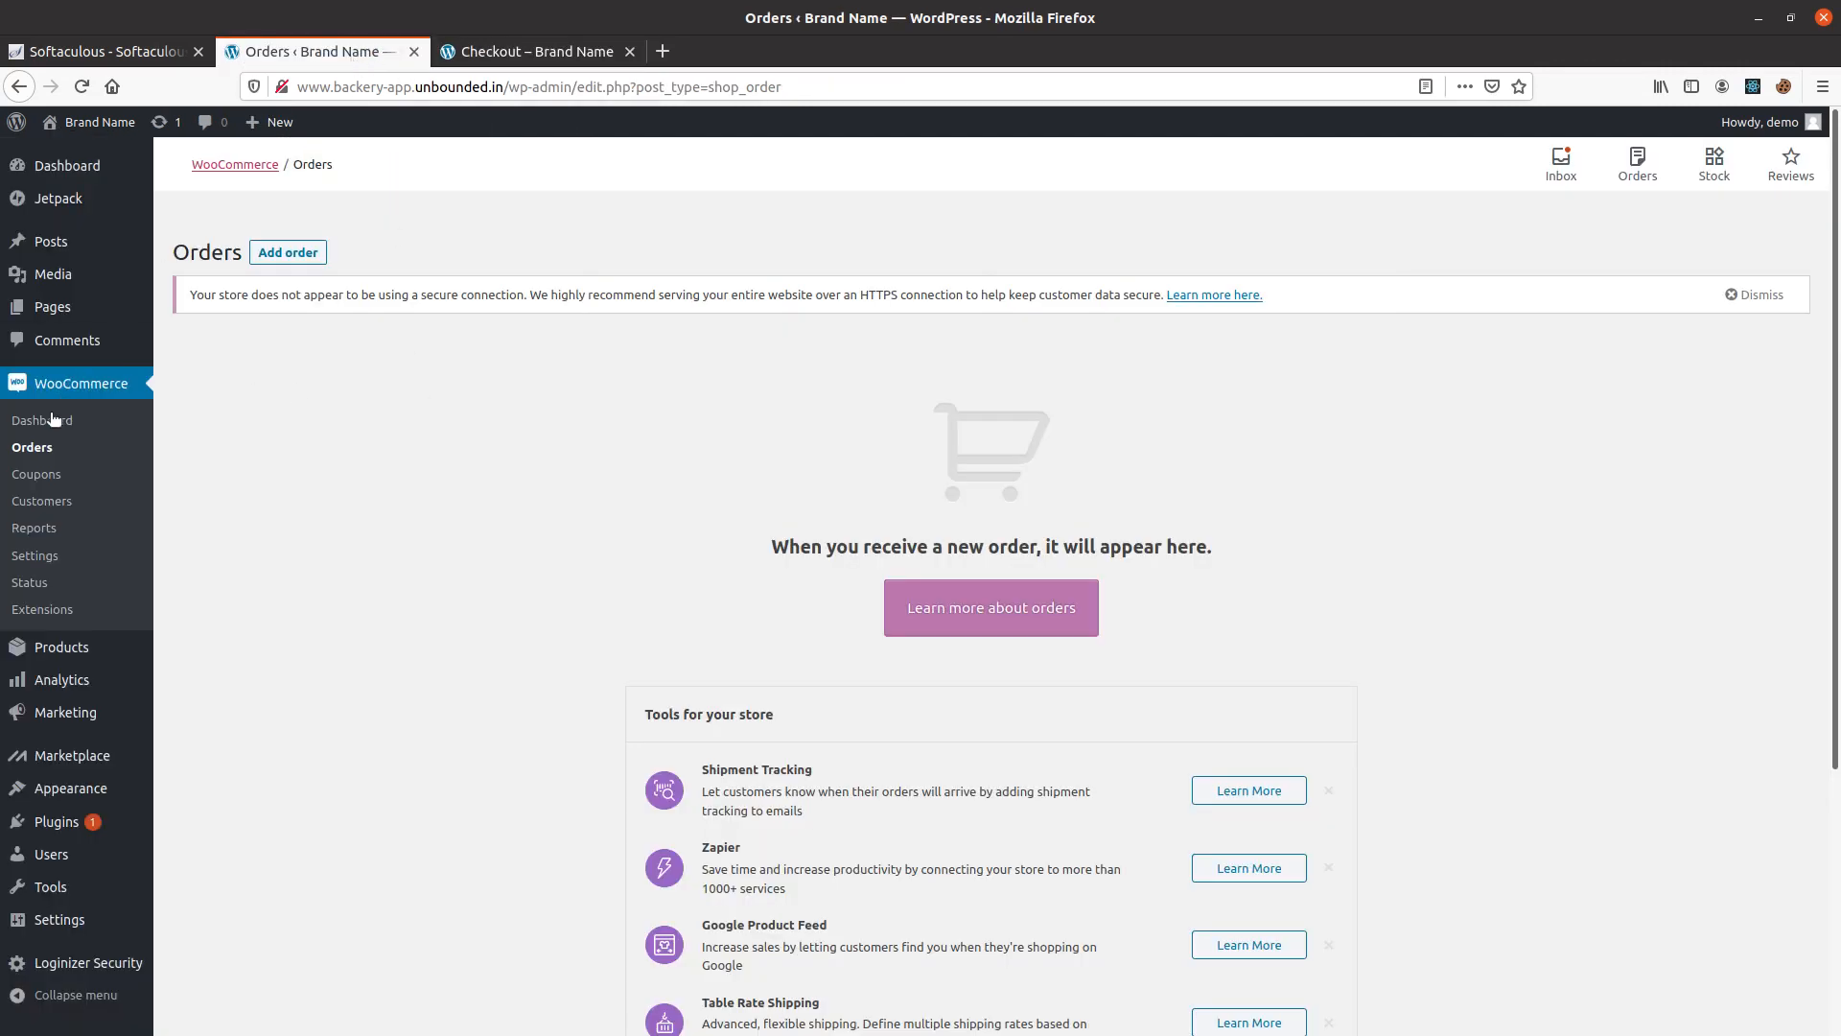
{"action": "left_click", "coordinate": [38, 448]}
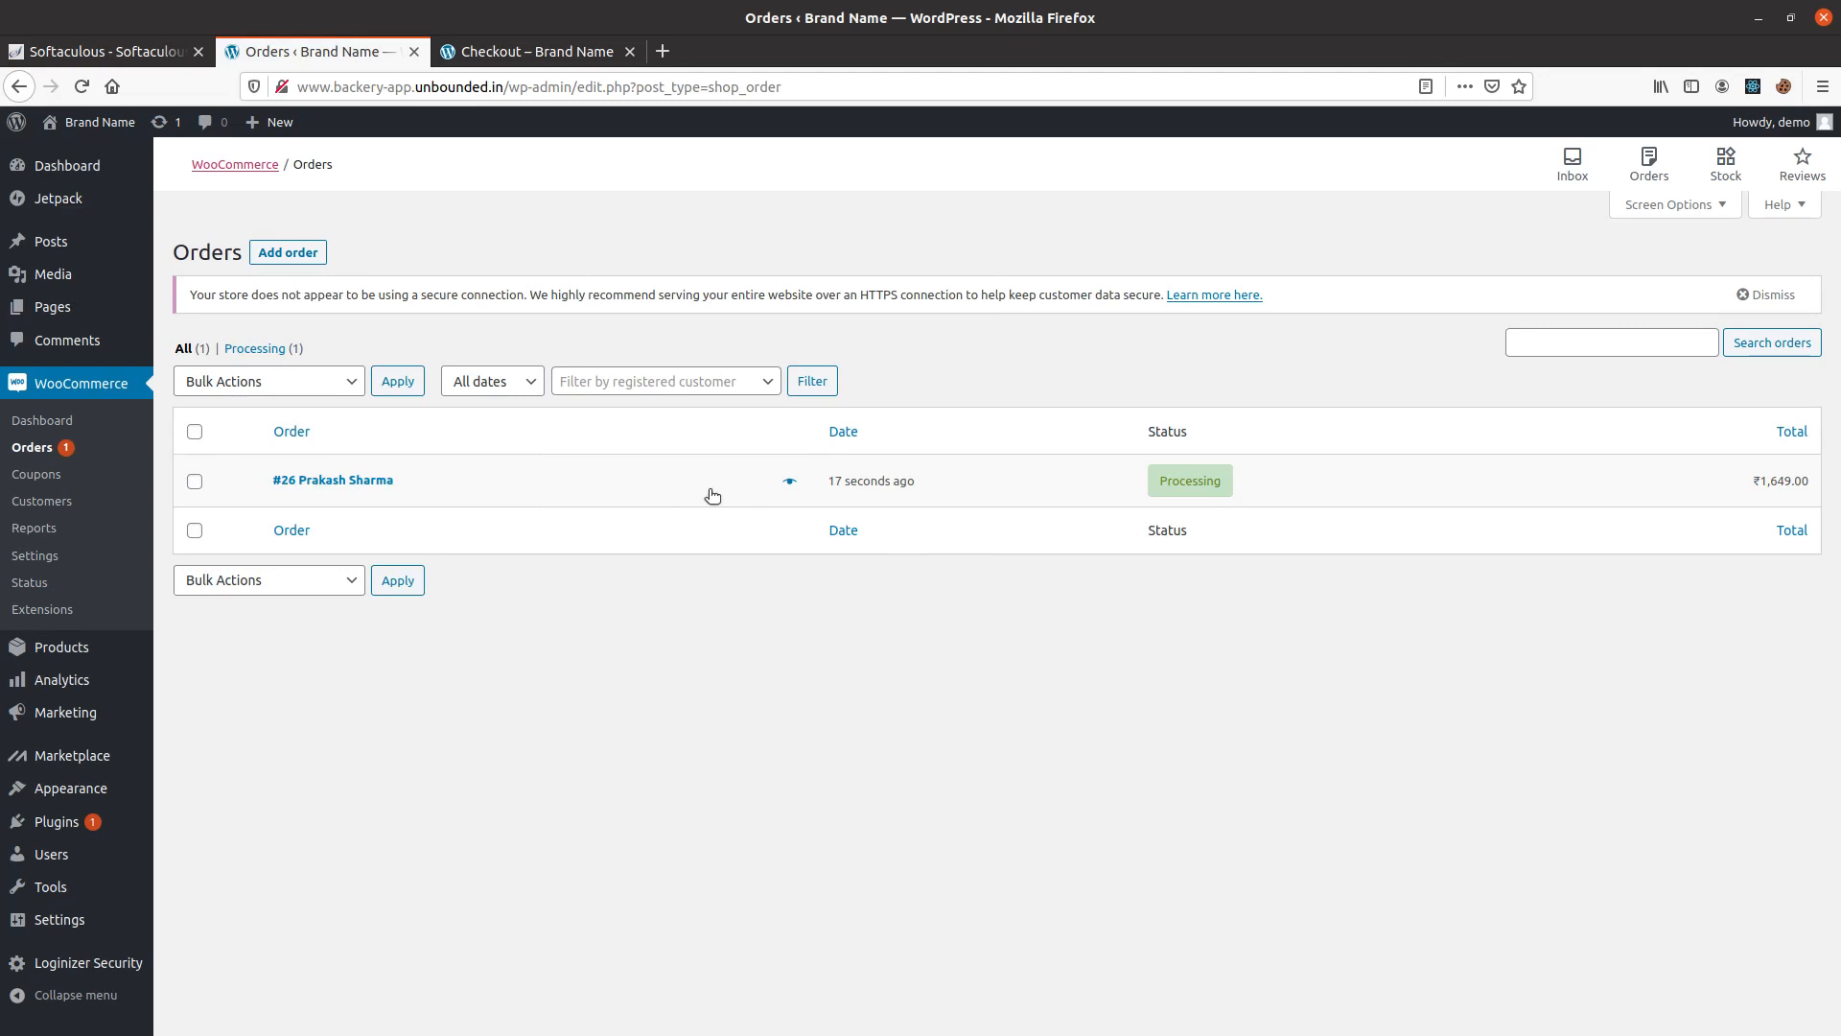
{"action": "left_click", "coordinate": [370, 482]}
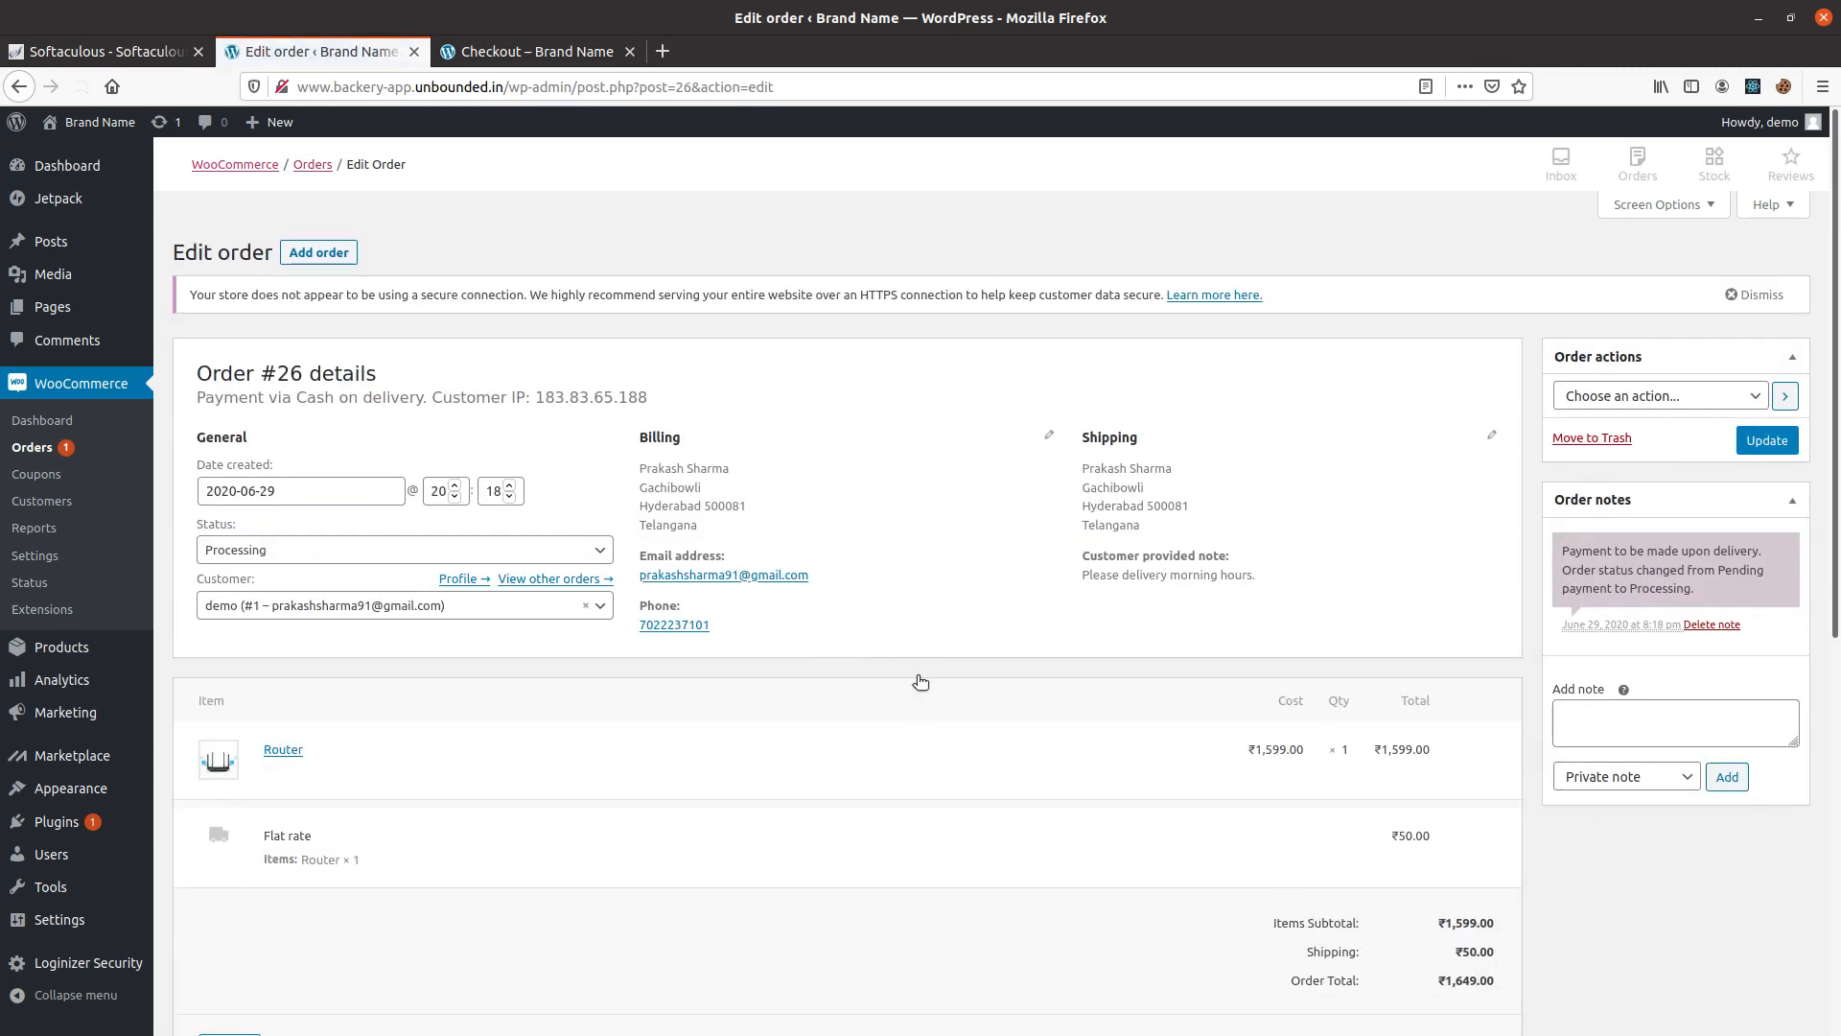
{"action": "scroll", "coordinate": [1061, 733], "scroll_direction": "down", "scroll_amount": 1}
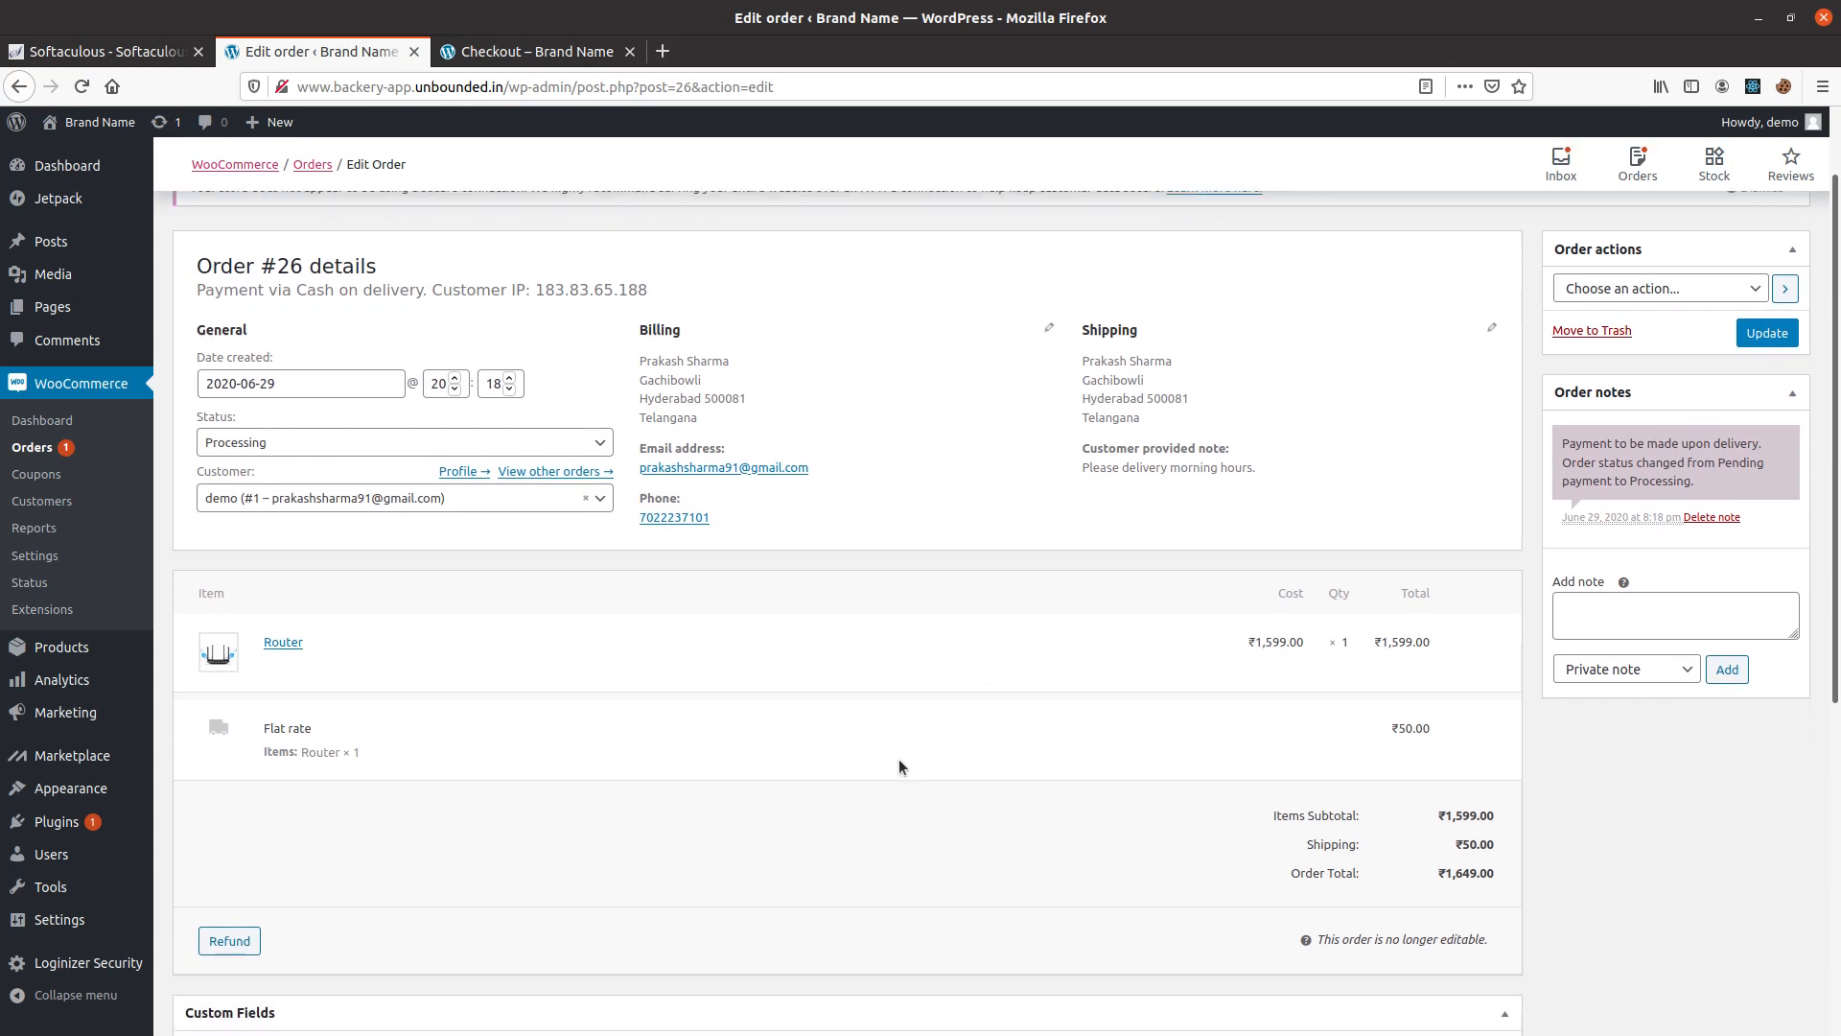
{"action": "scroll", "coordinate": [735, 715], "scroll_direction": "down", "scroll_amount": 3}
{"action": "scroll", "coordinate": [583, 729], "scroll_direction": "up", "scroll_amount": 4}
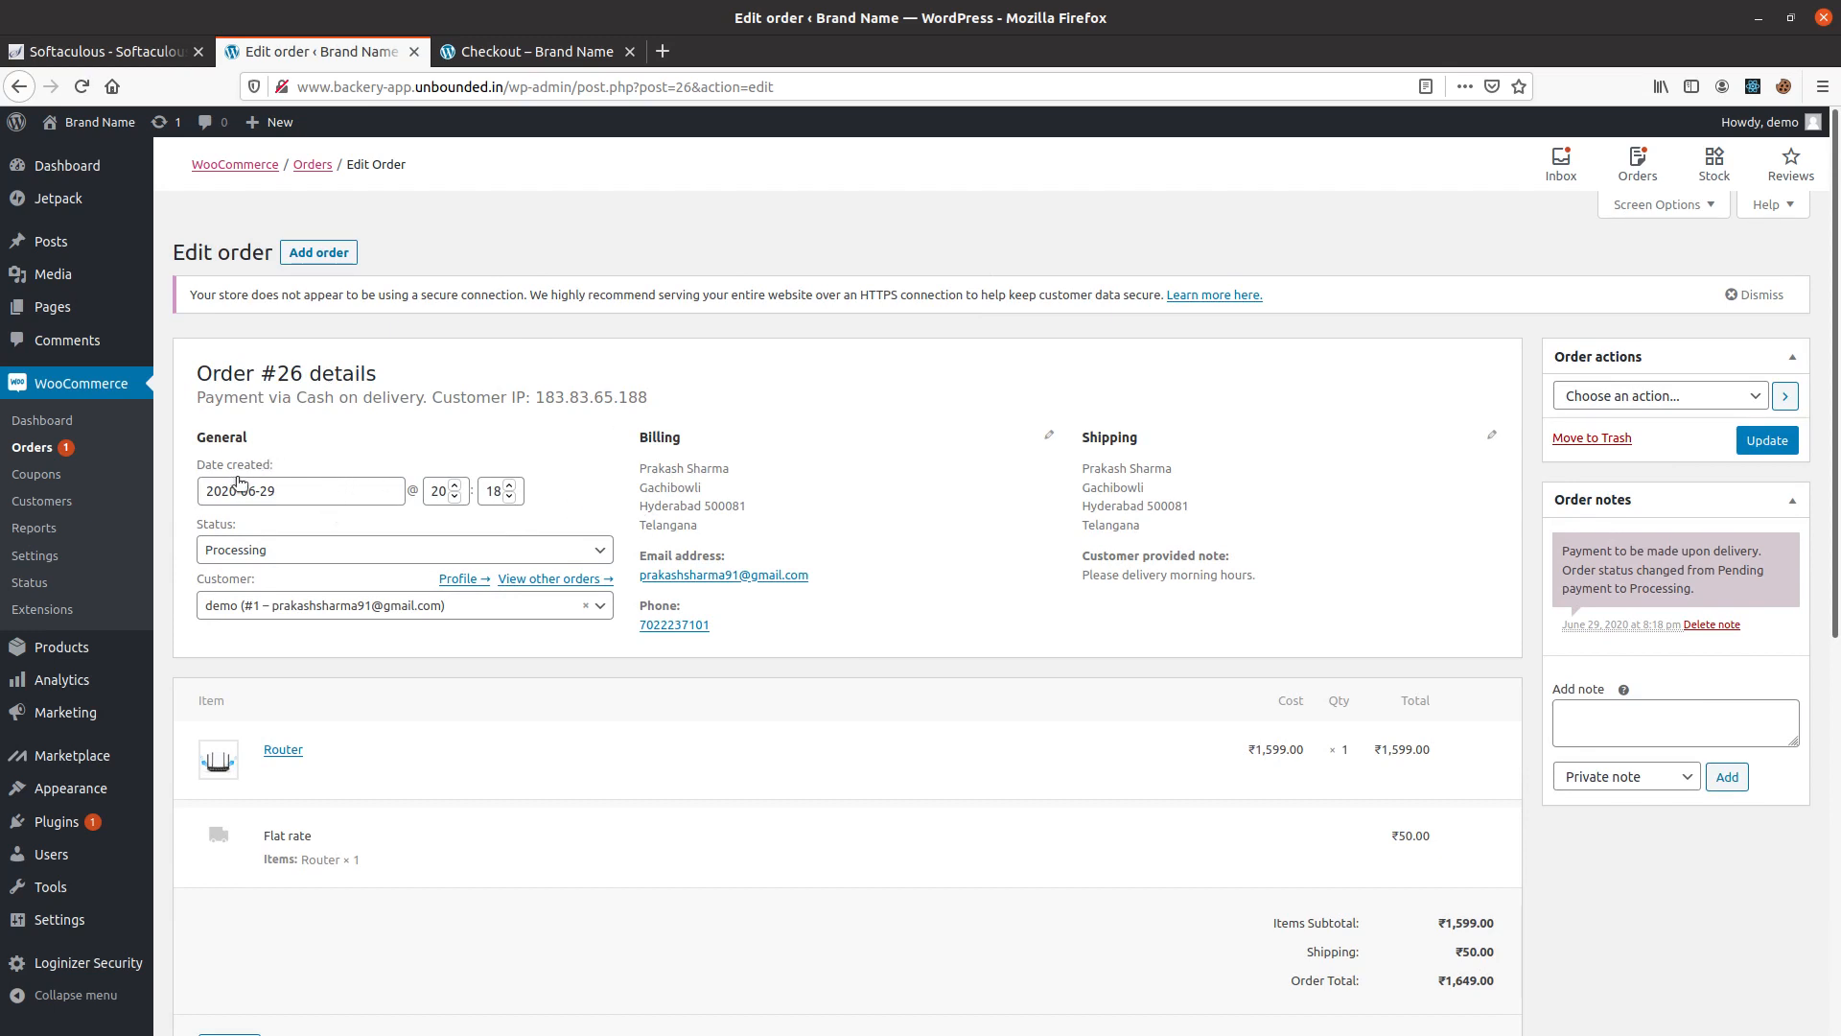
Examine the available order statuses and the customer selection field without changing either.
{"action": "left_click", "coordinate": [258, 548]}
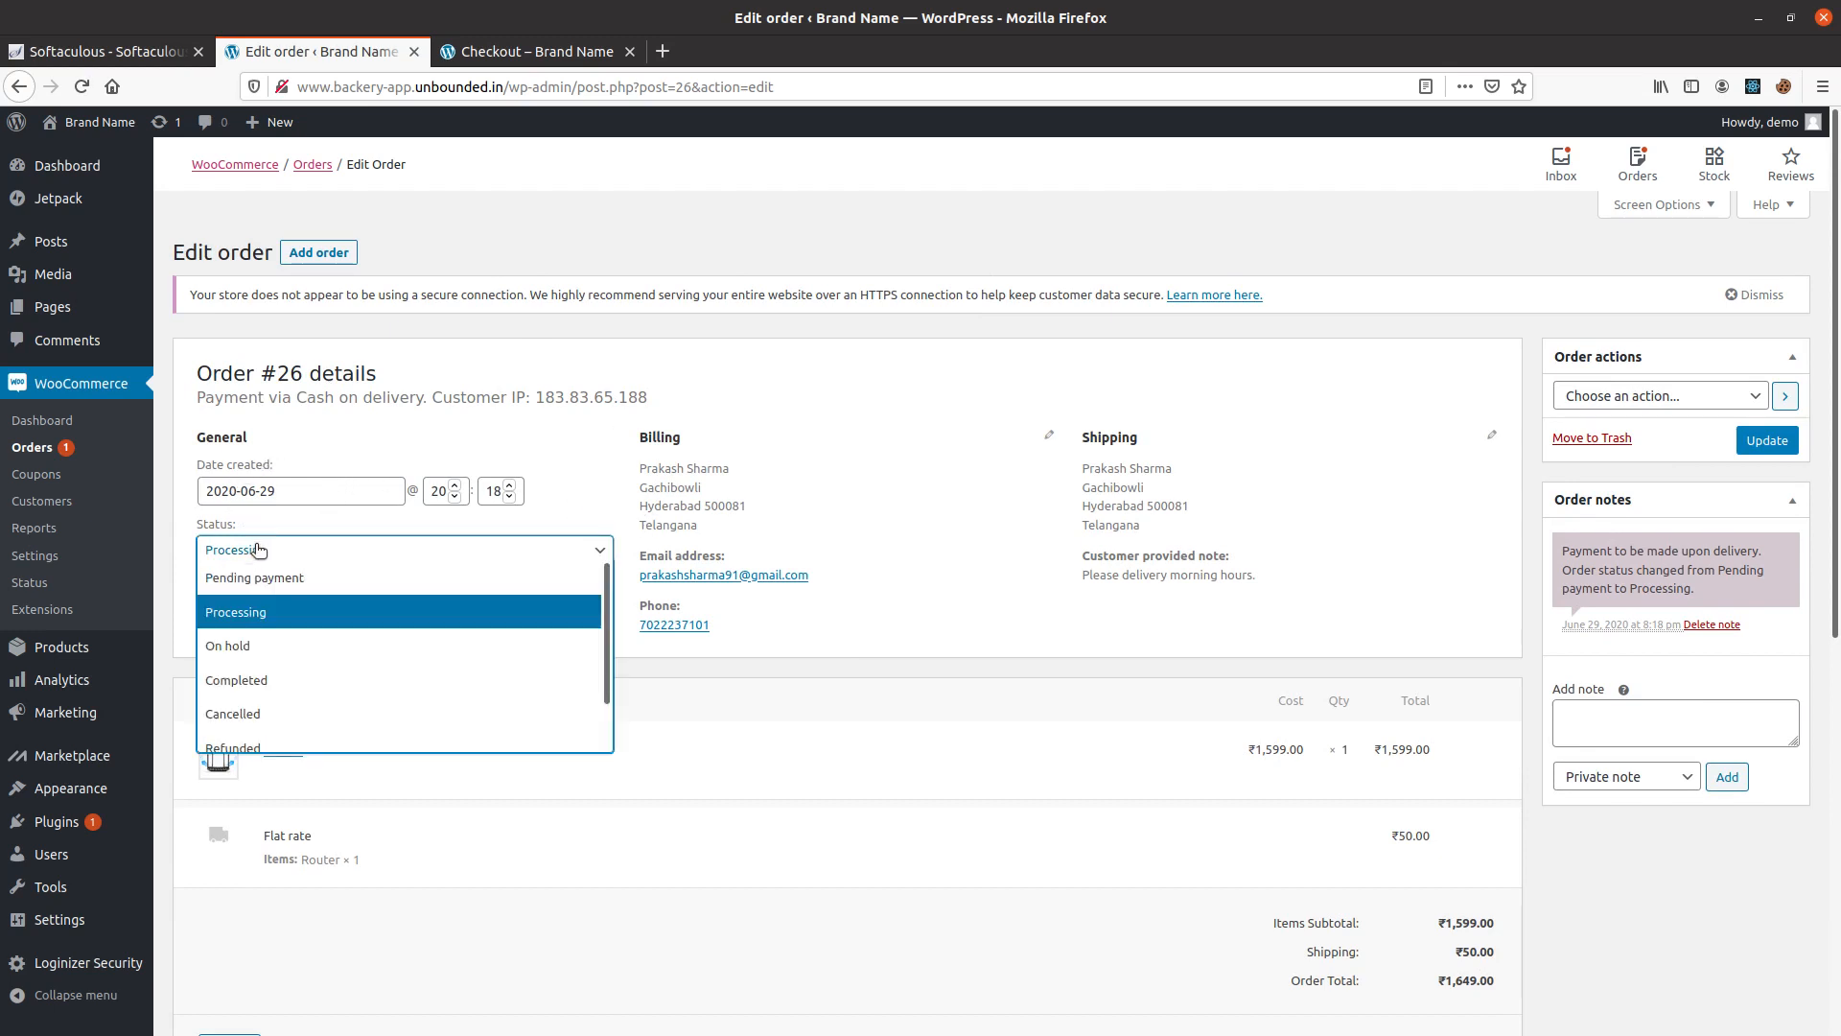
{"action": "scroll", "coordinate": [485, 648], "scroll_direction": "down", "scroll_amount": 1}
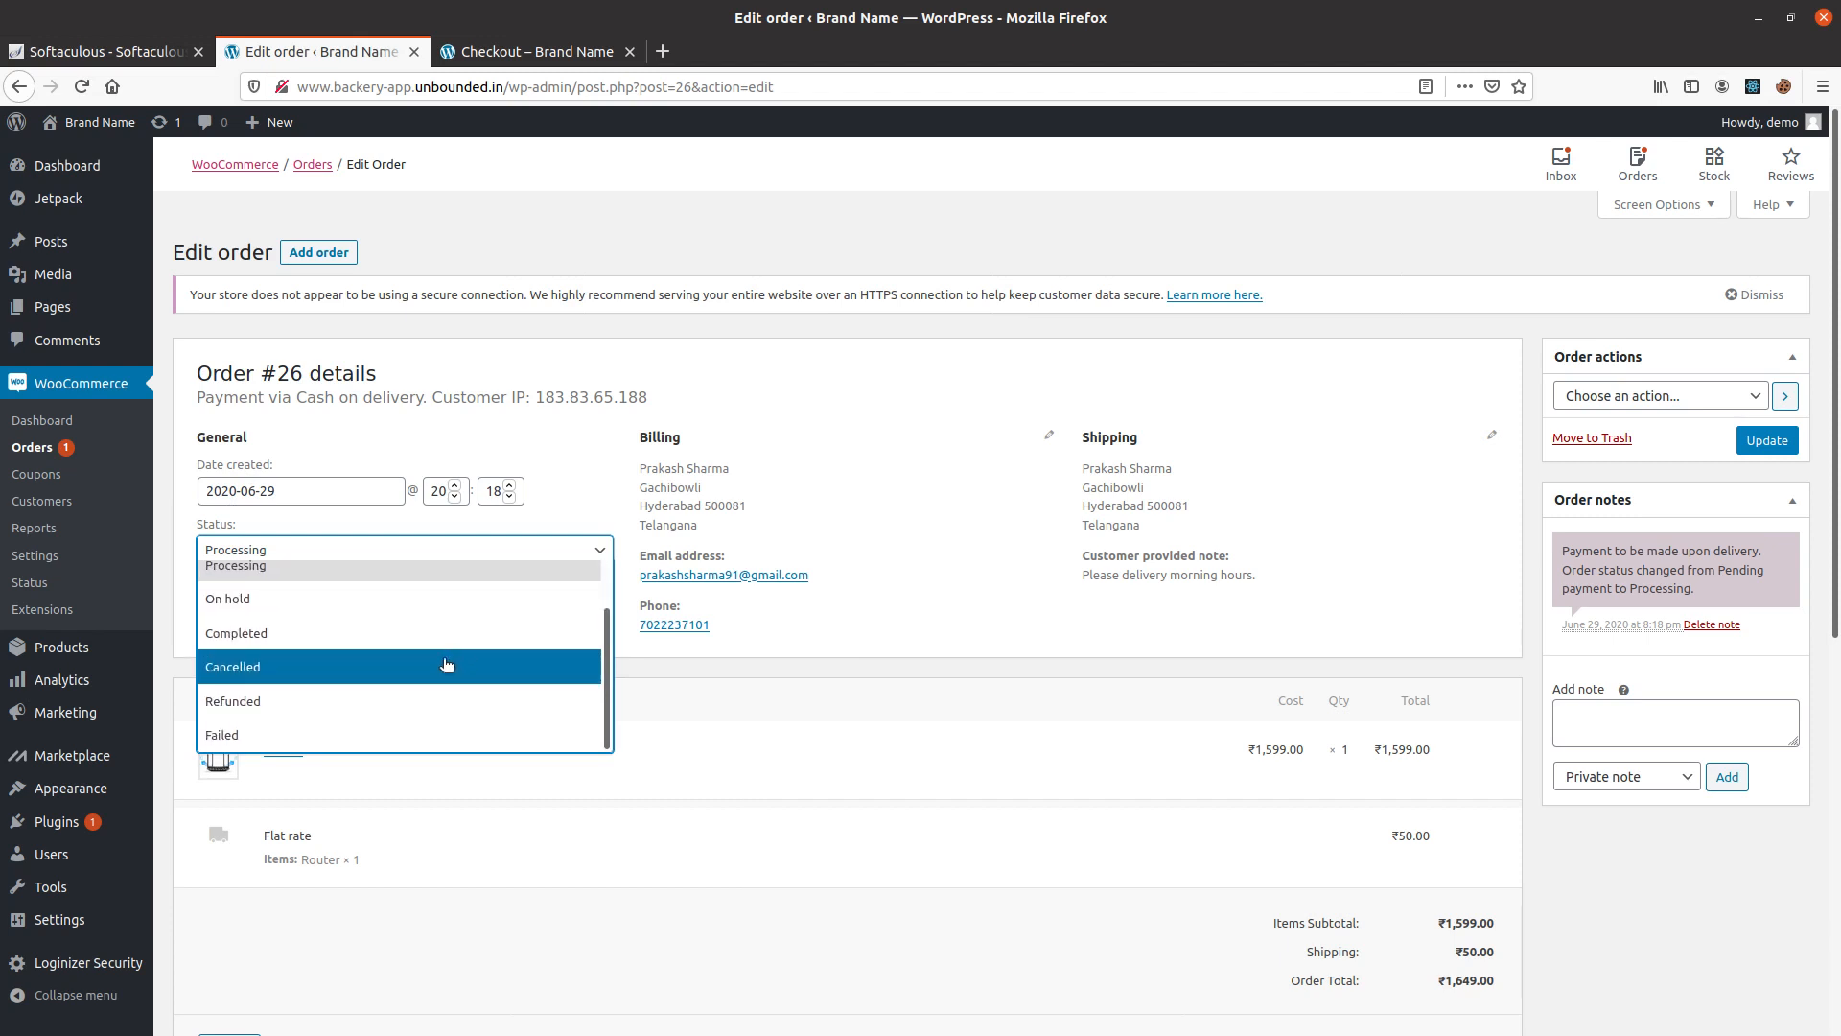
{"action": "scroll", "coordinate": [316, 628], "scroll_direction": "up", "scroll_amount": 1}
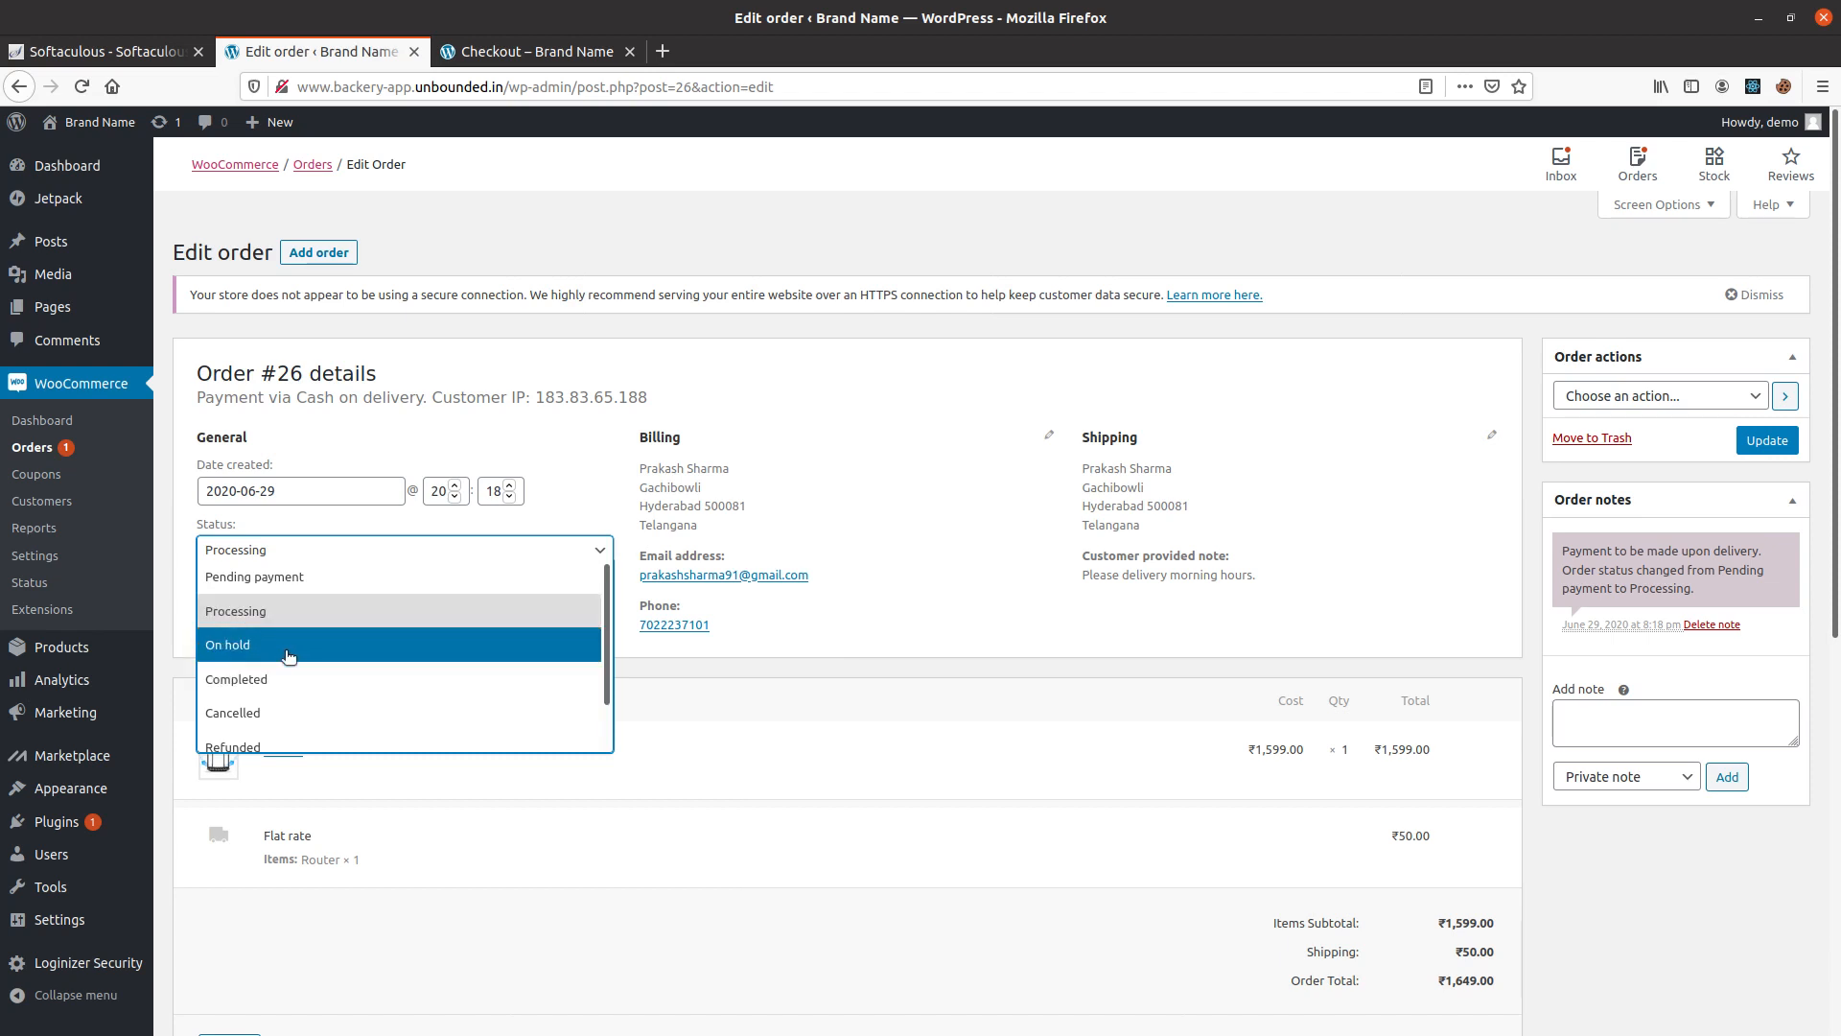
{"action": "scroll", "coordinate": [294, 696], "scroll_direction": "down", "scroll_amount": 1}
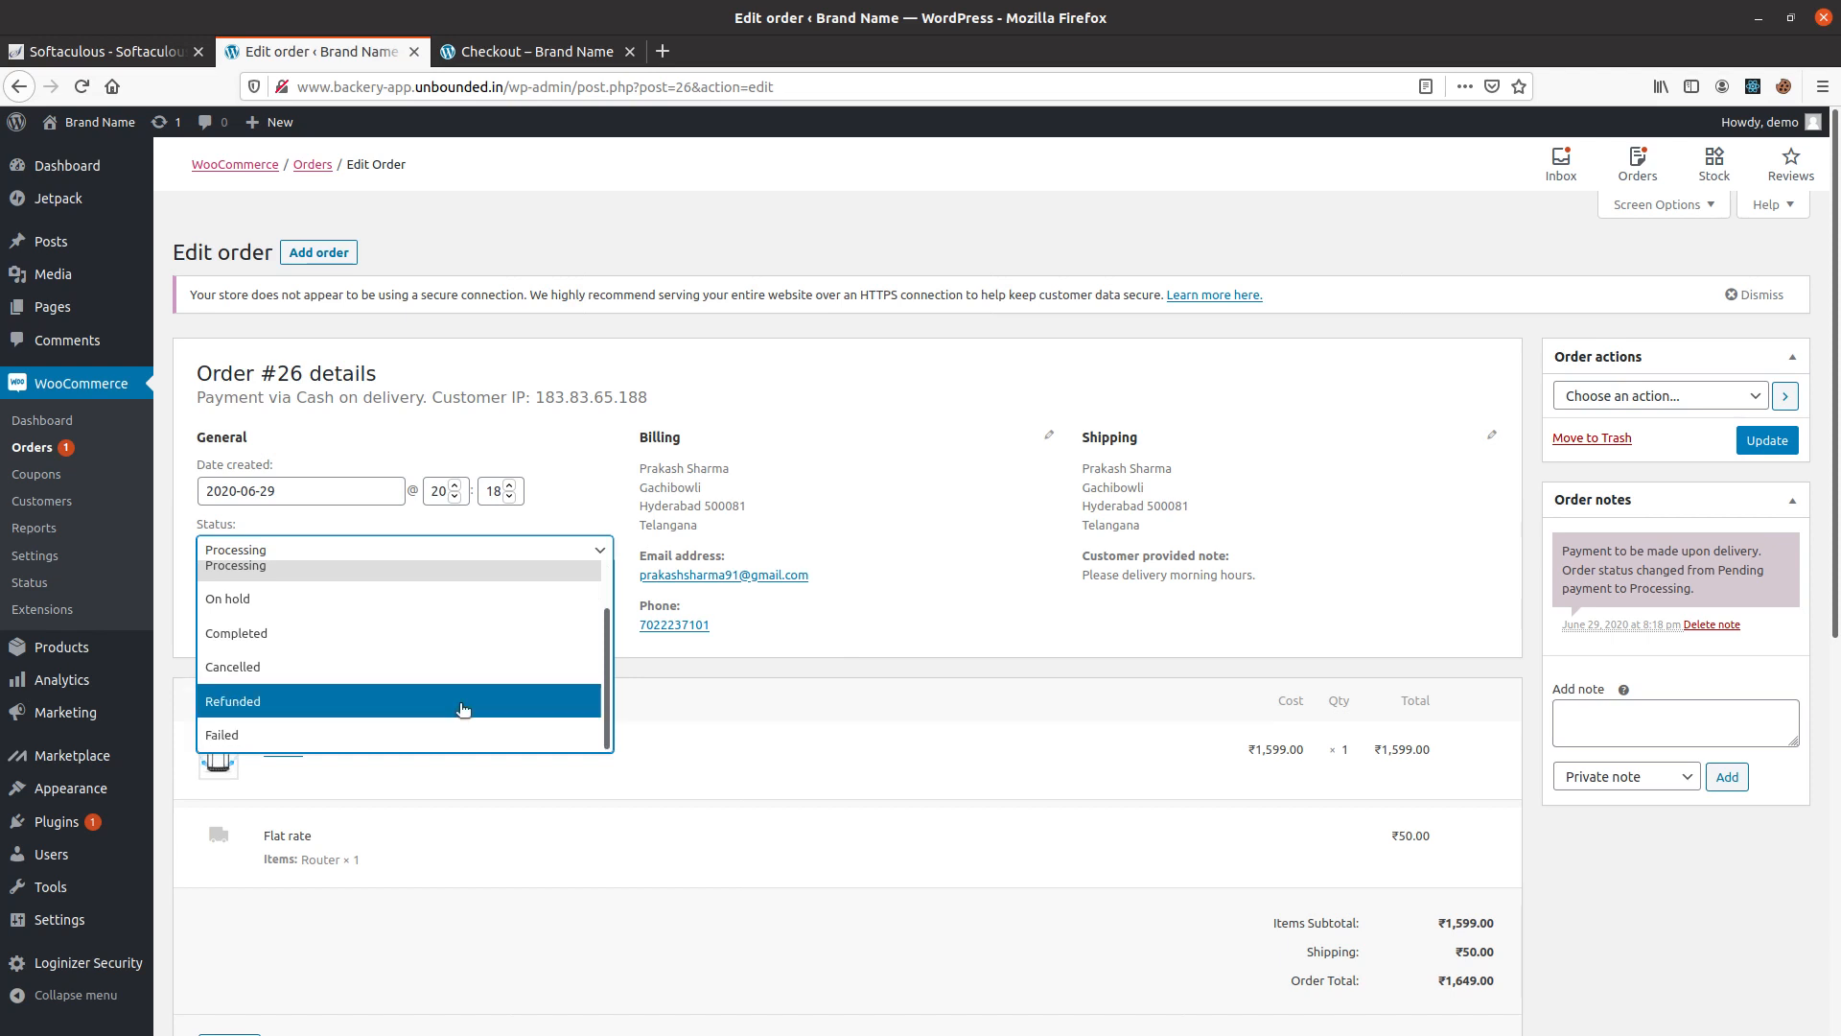
{"action": "left_click", "coordinate": [874, 721]}
{"action": "left_click", "coordinate": [419, 605]}
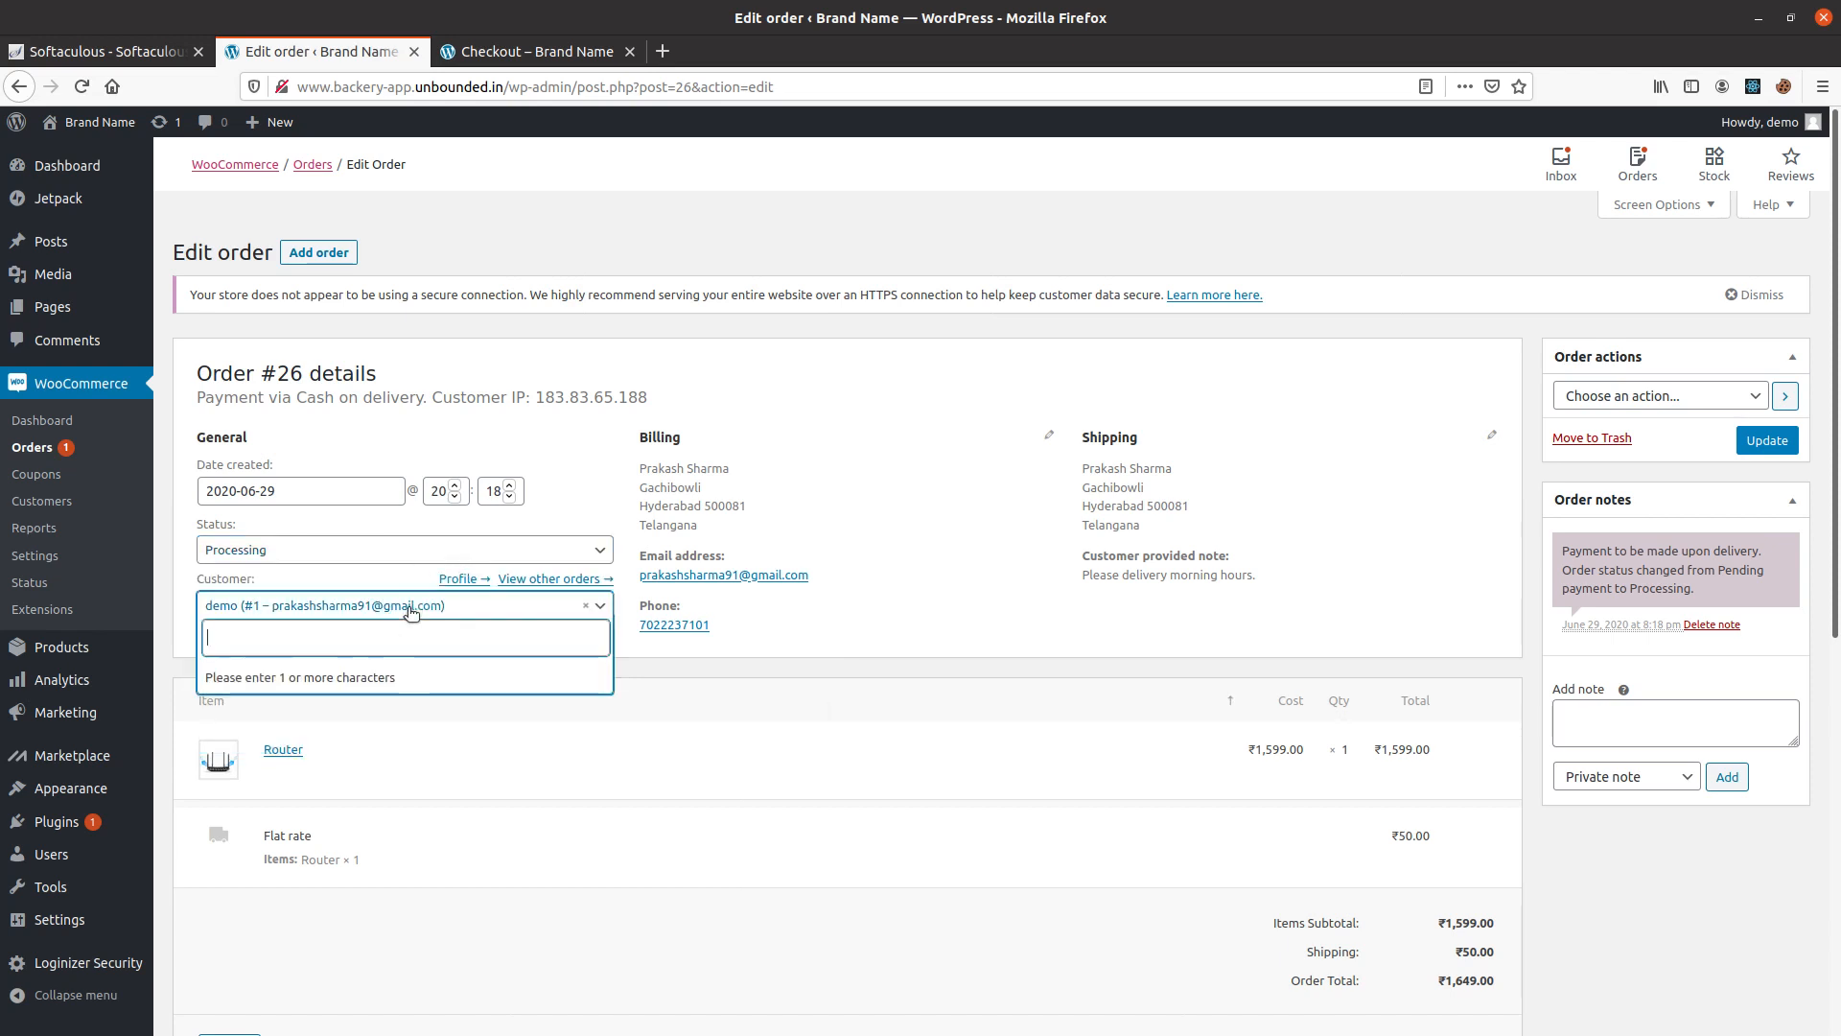
{"action": "left_click", "coordinate": [795, 696]}
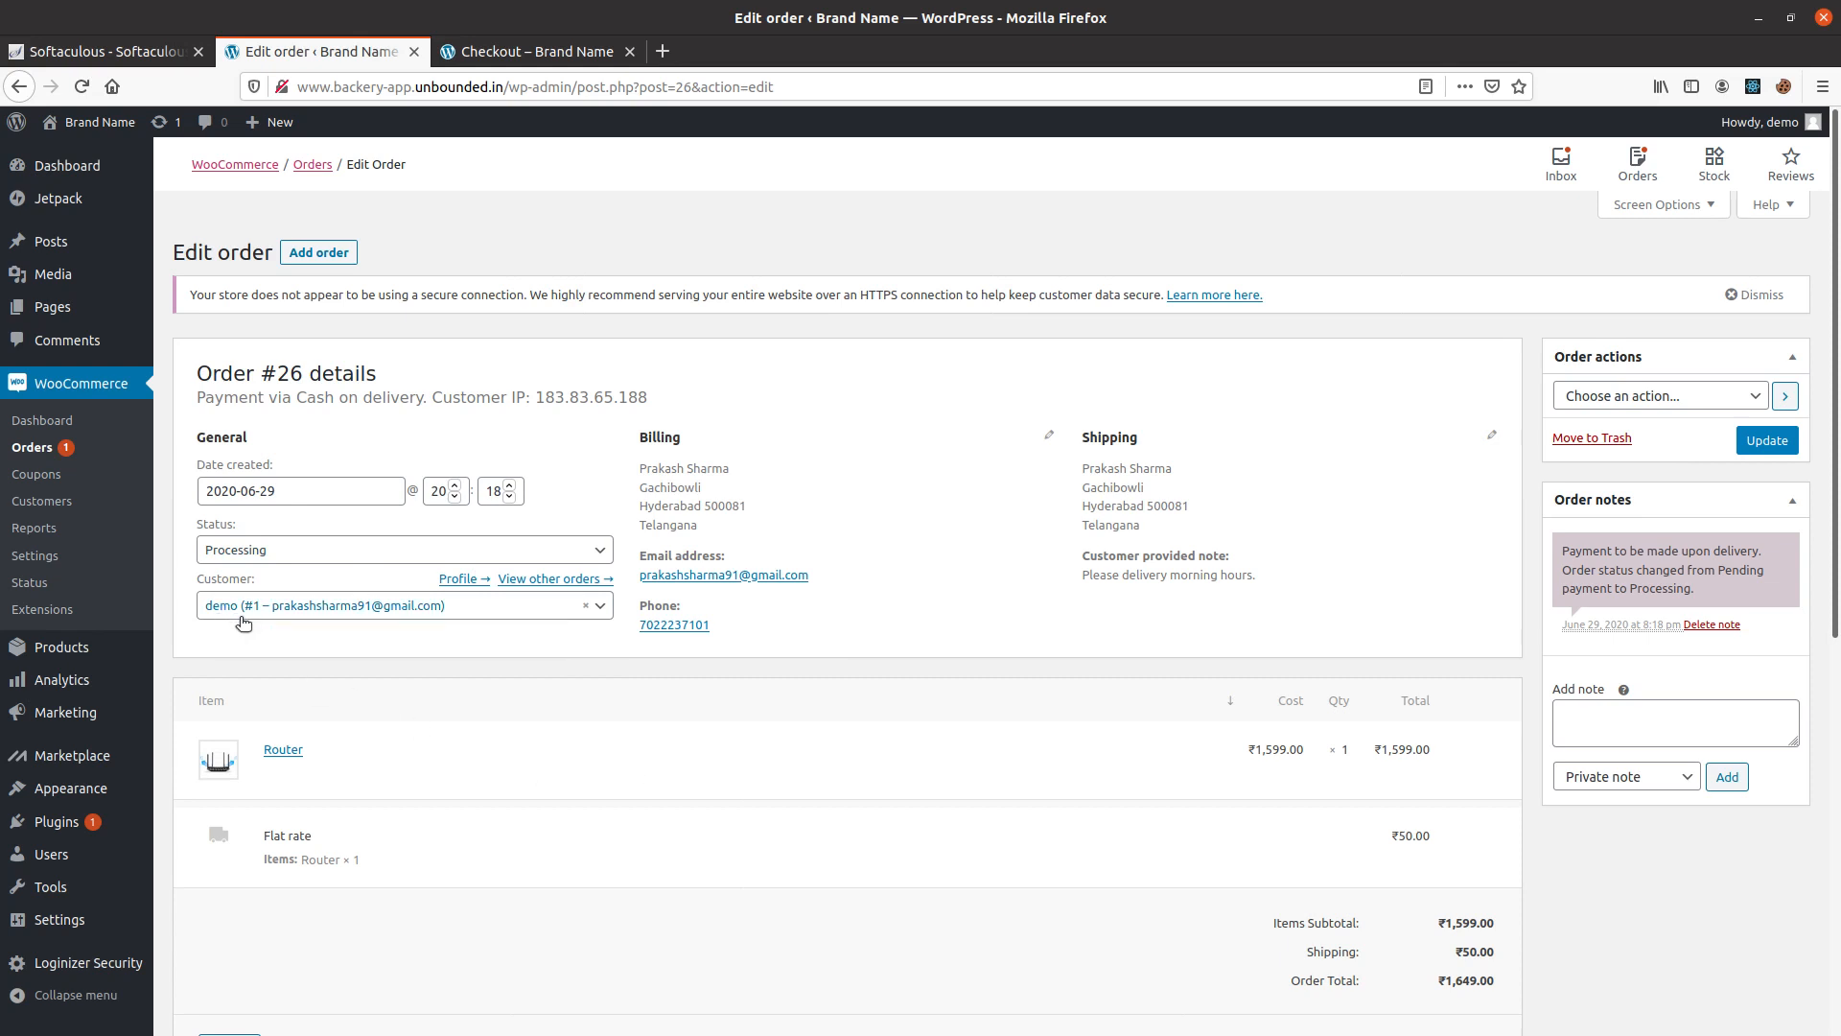
Review the order's item list, custom fields and downloadable product permissions.
{"action": "scroll", "coordinate": [786, 643], "scroll_direction": "down", "scroll_amount": 2}
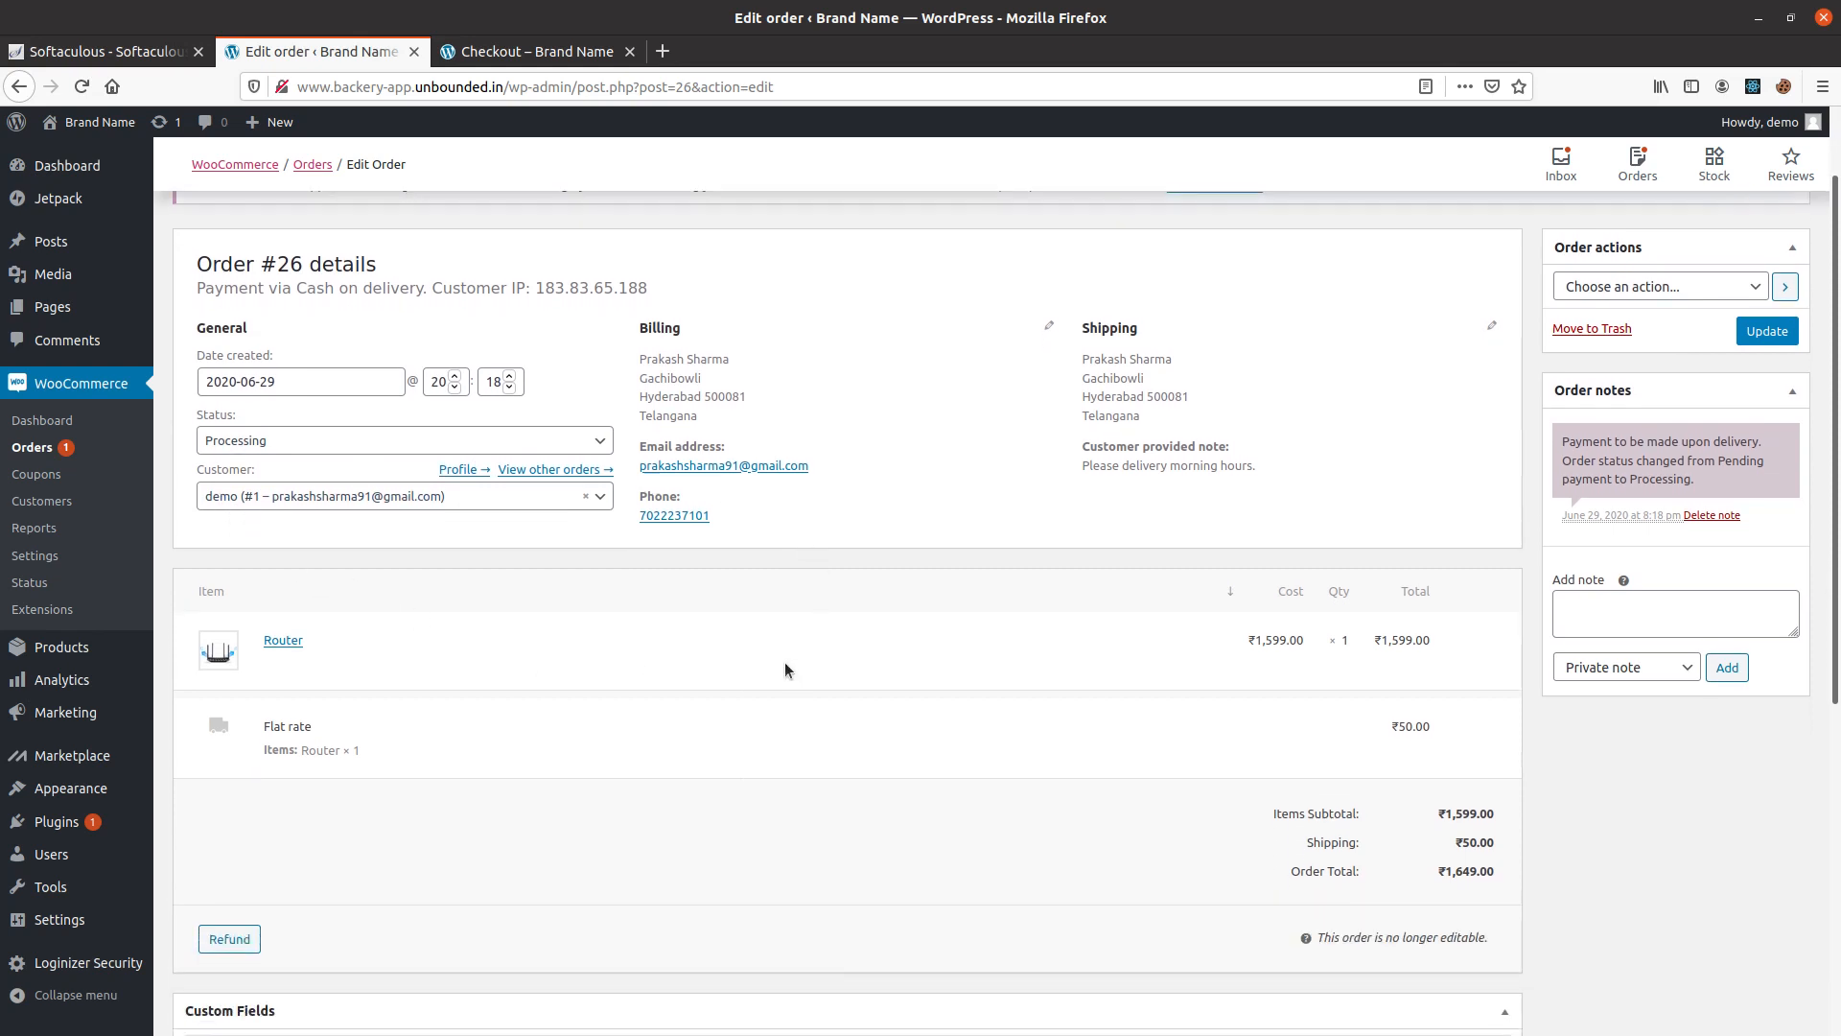
{"action": "scroll", "coordinate": [383, 719], "scroll_direction": "down", "scroll_amount": 2}
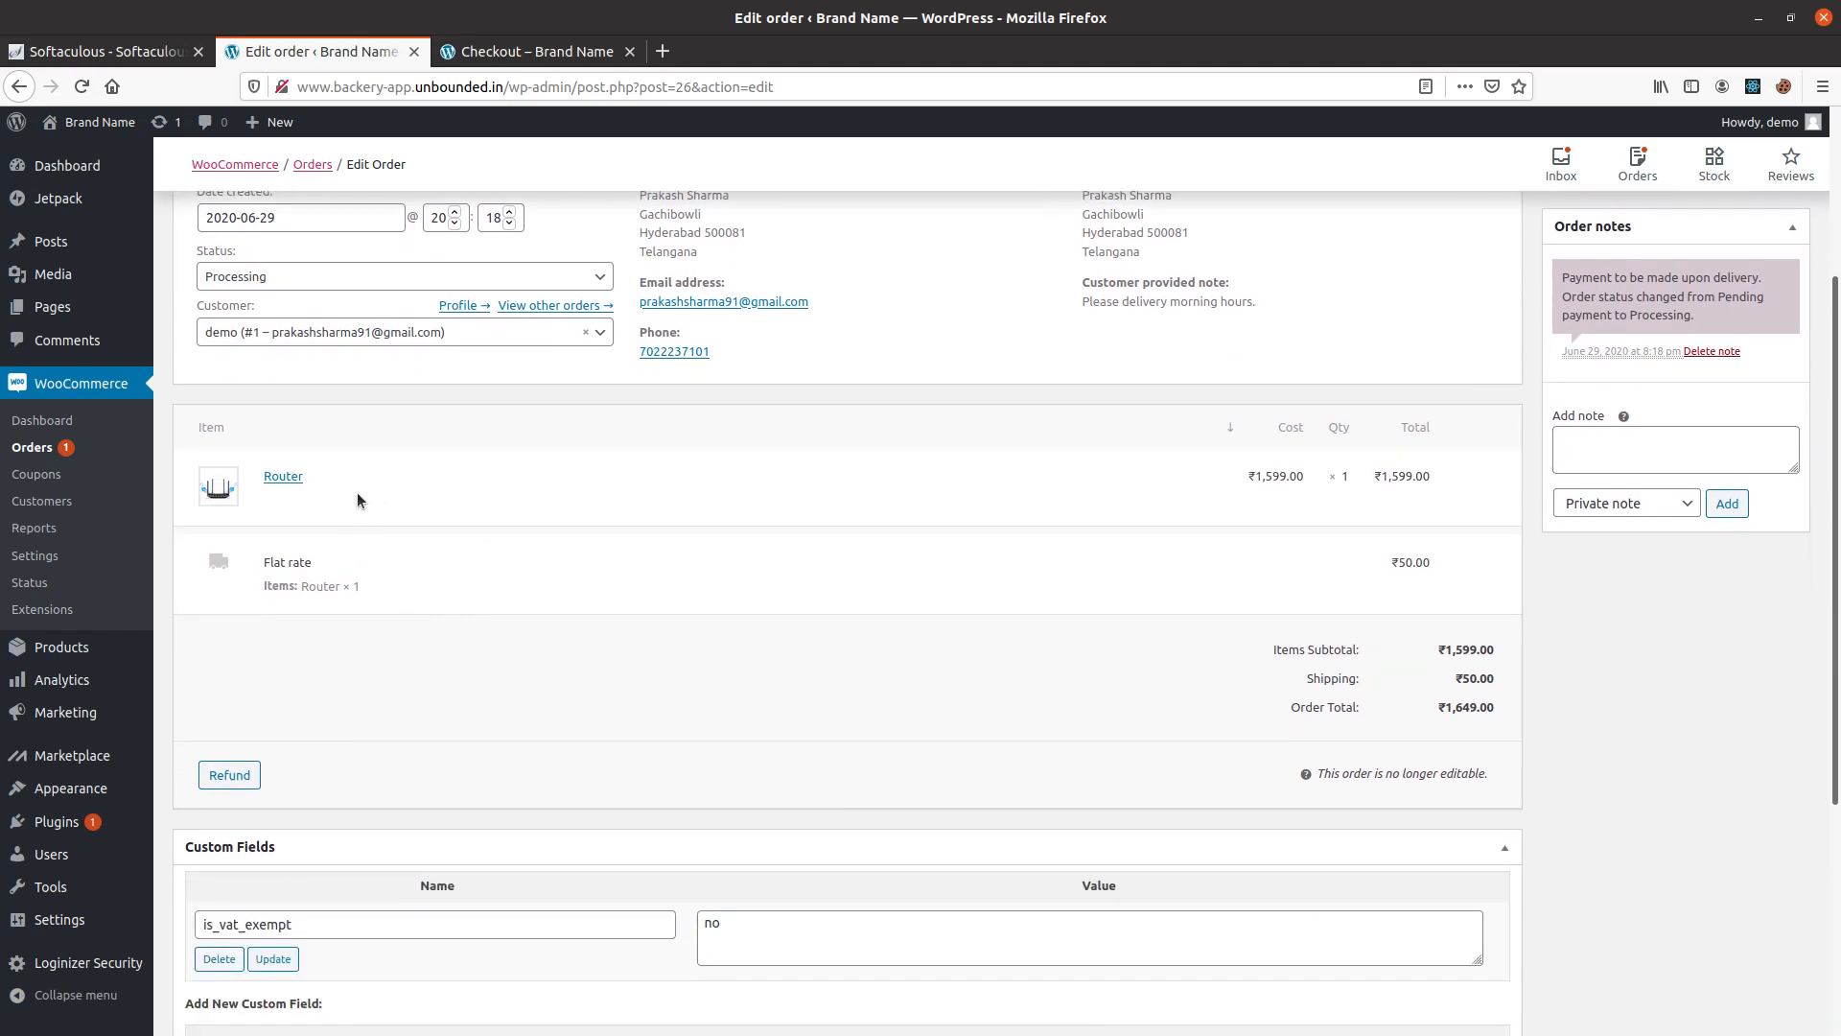
{"action": "scroll", "coordinate": [460, 868], "scroll_direction": "down", "scroll_amount": 3}
{"action": "scroll", "coordinate": [439, 878], "scroll_direction": "down", "scroll_amount": 1}
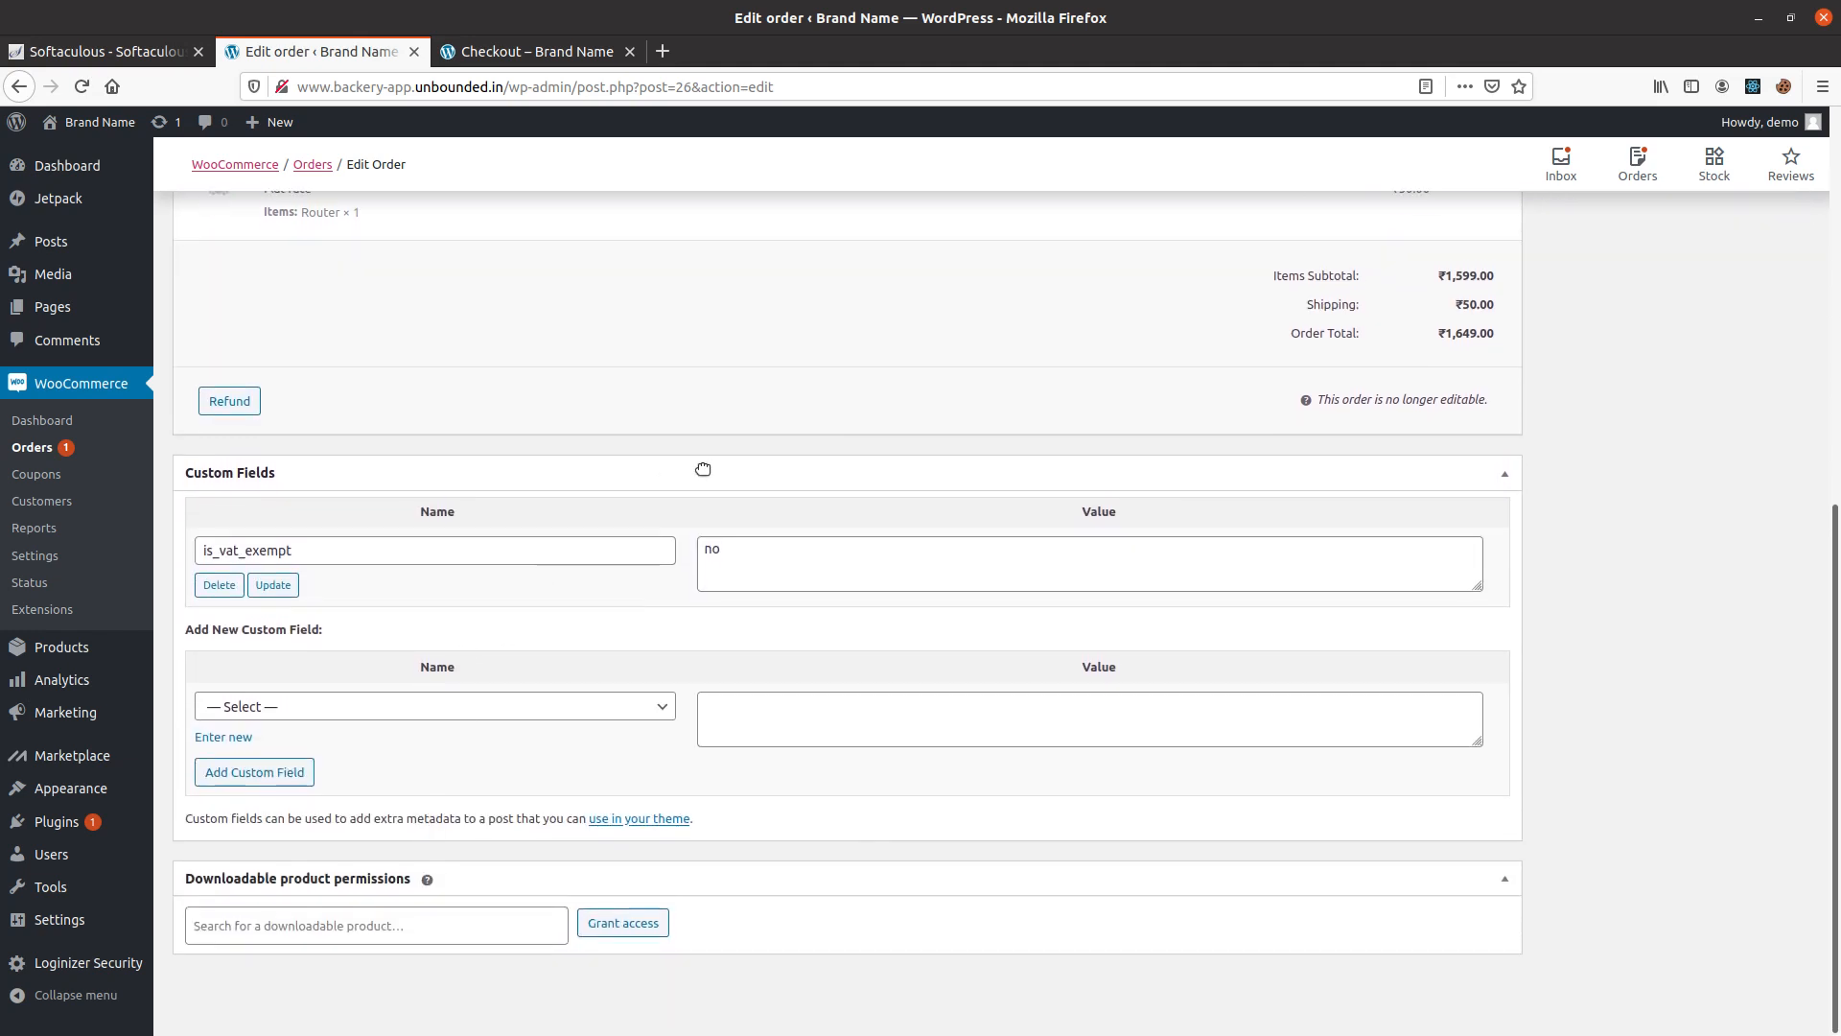
{"action": "left_click", "coordinate": [797, 563]}
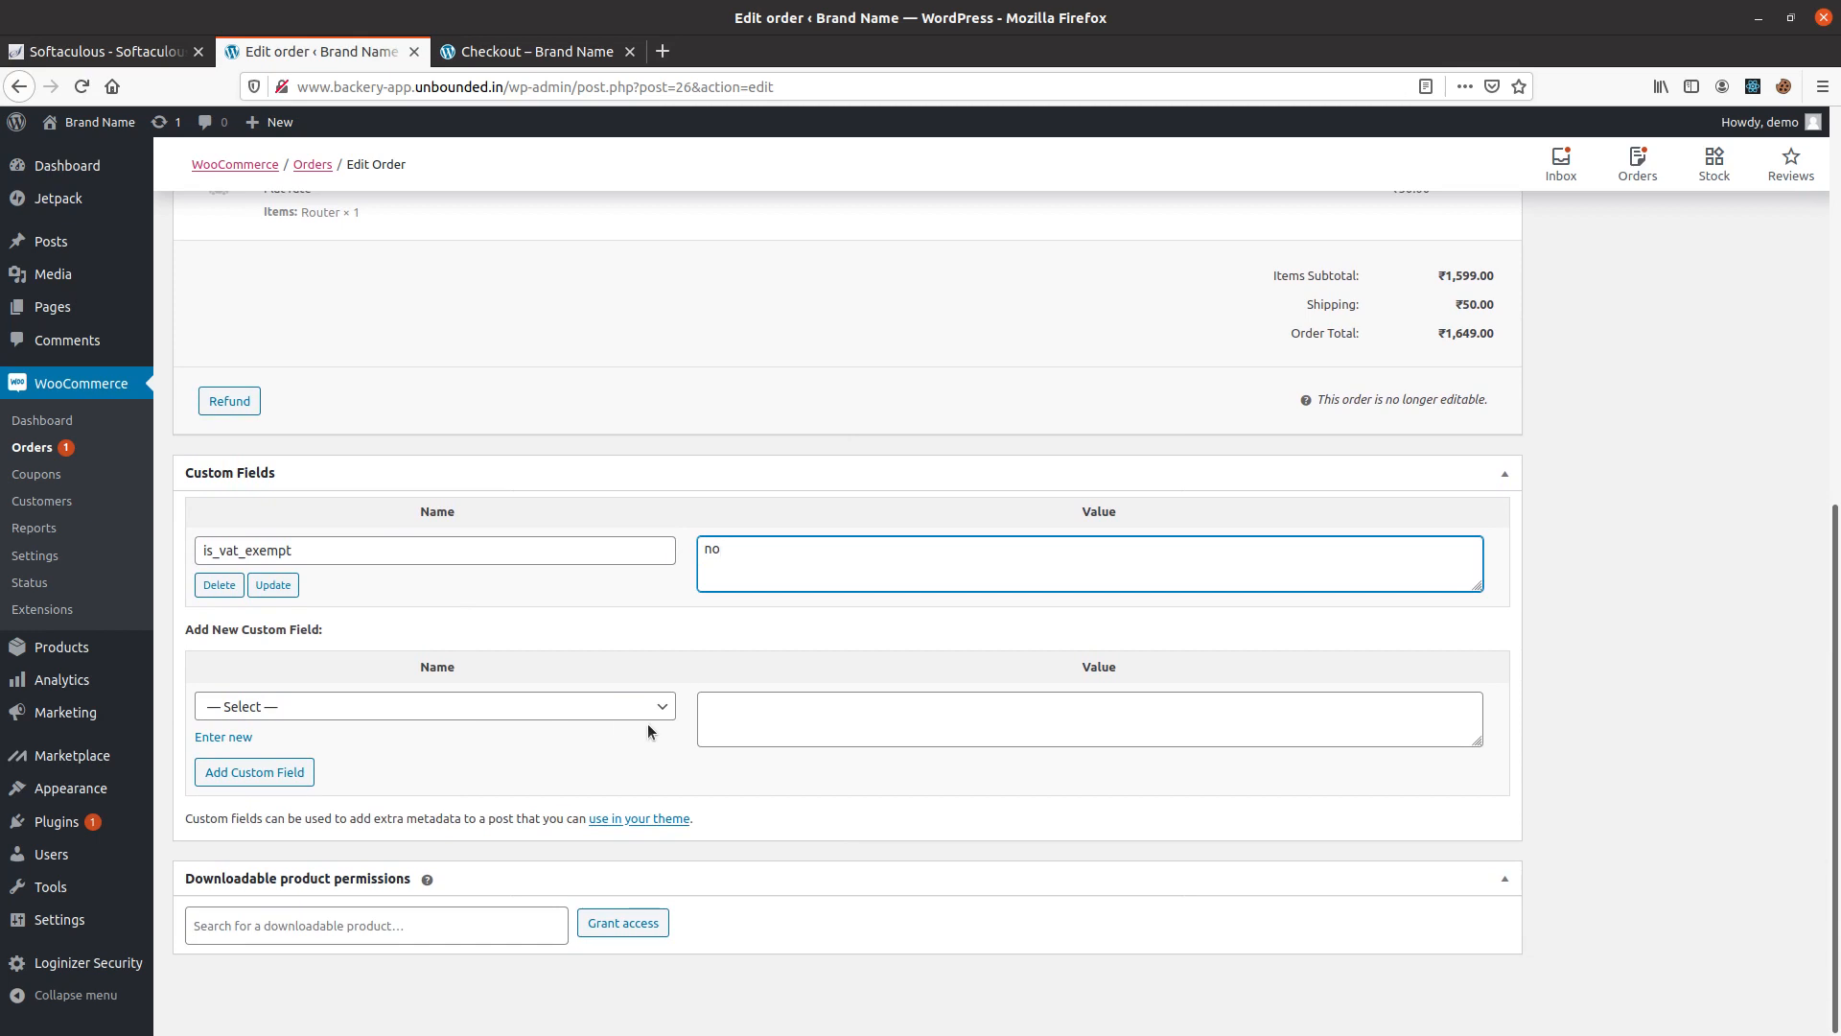
{"action": "scroll", "coordinate": [1361, 727], "scroll_direction": "up", "scroll_amount": 3}
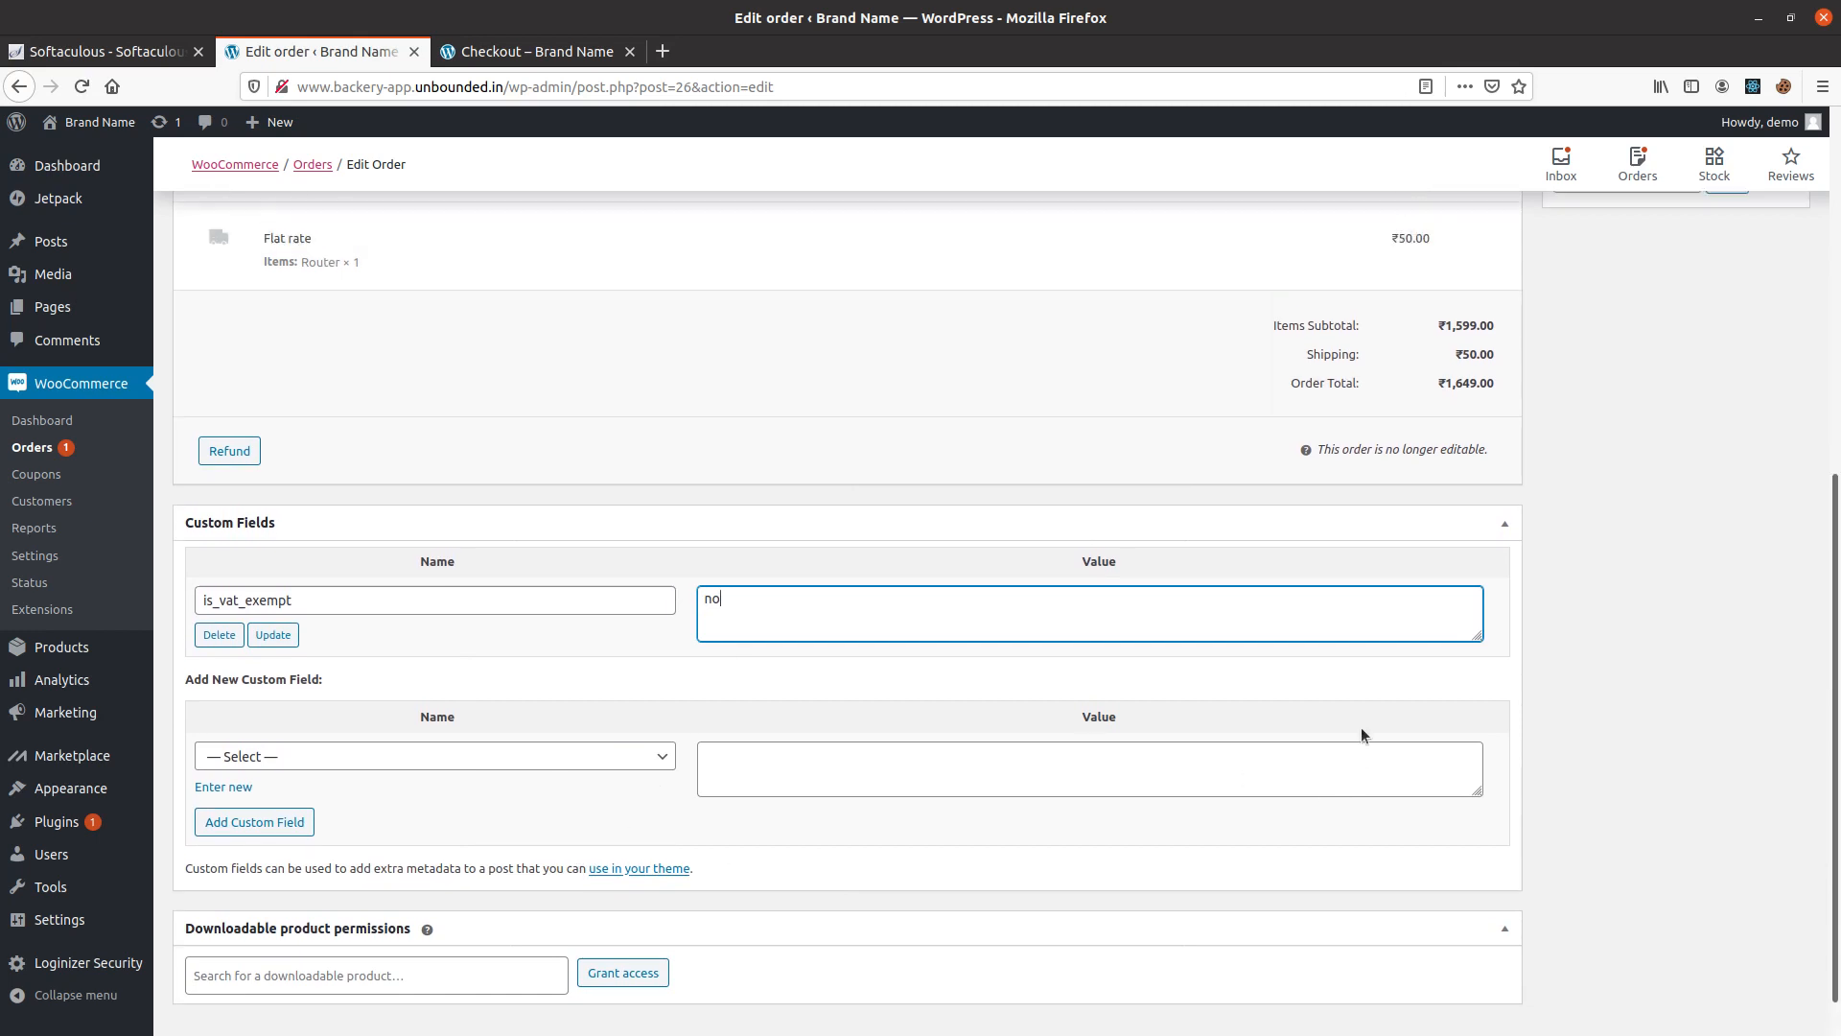
Examine the available order actions, keeping "Choose an action..." selected.
{"action": "scroll", "coordinate": [1452, 687], "scroll_direction": "up", "scroll_amount": 3}
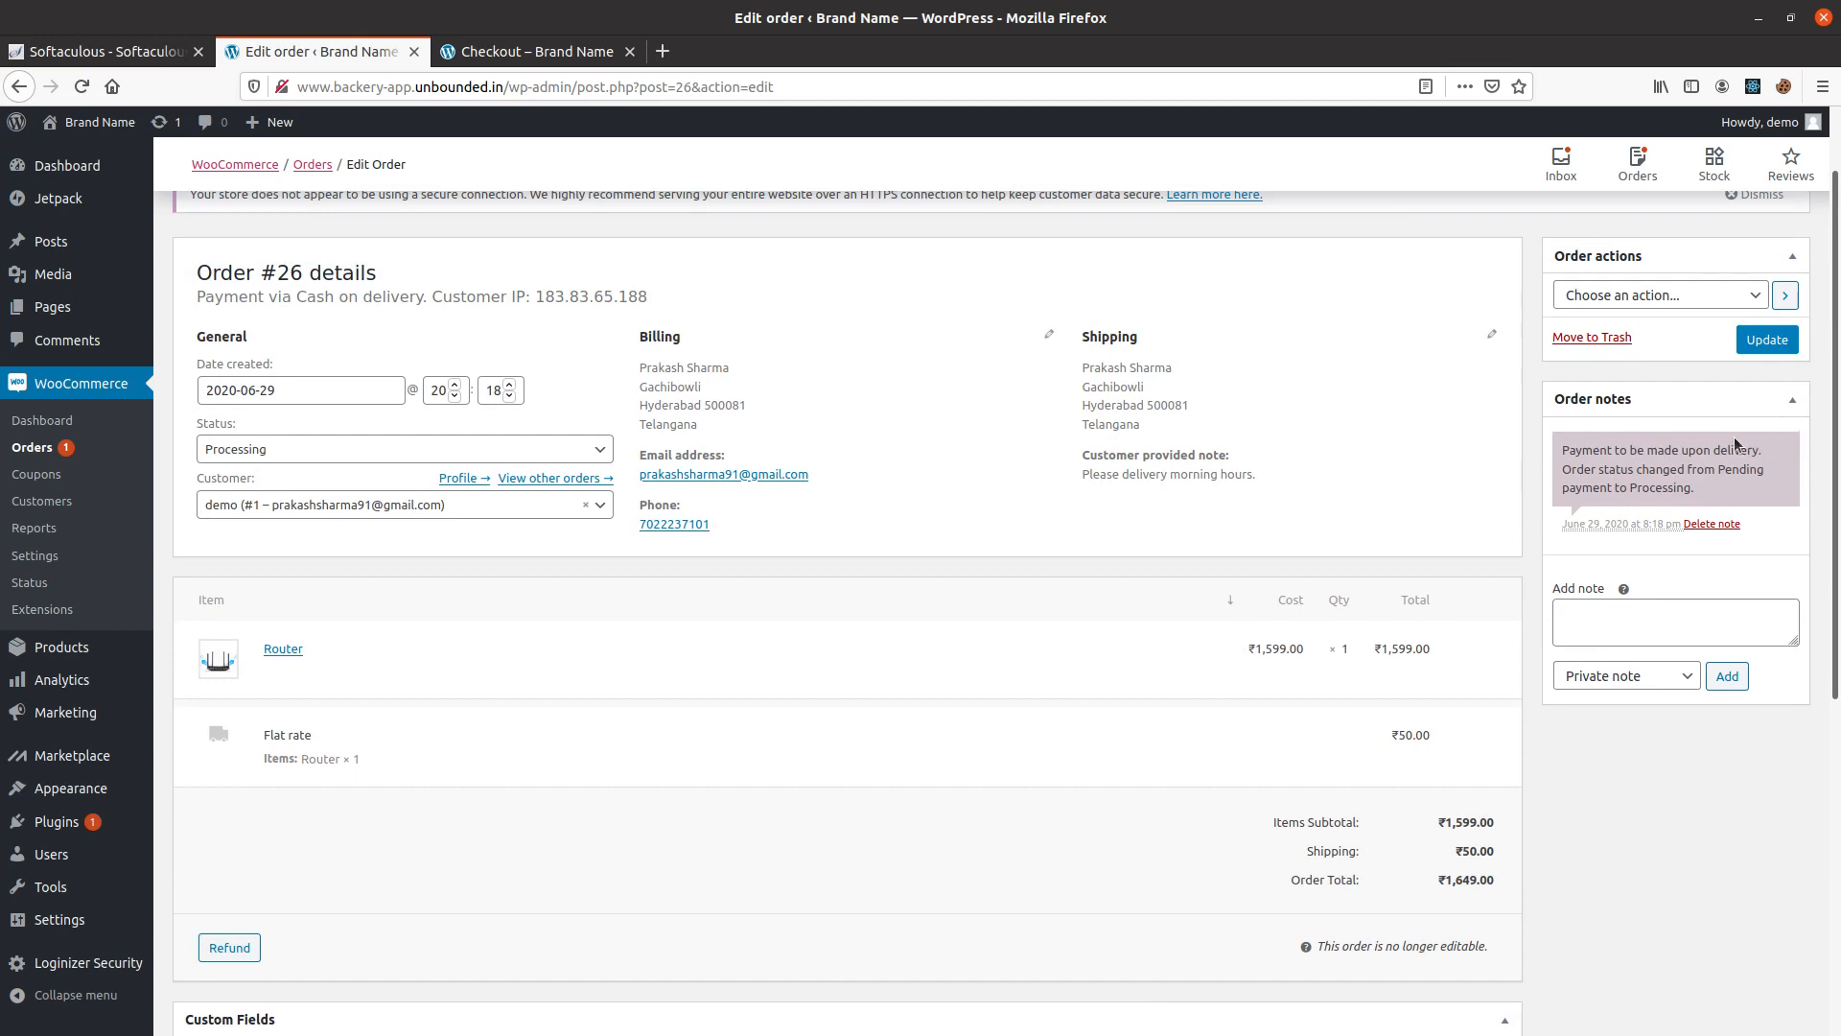
{"action": "left_click", "coordinate": [1667, 296]}
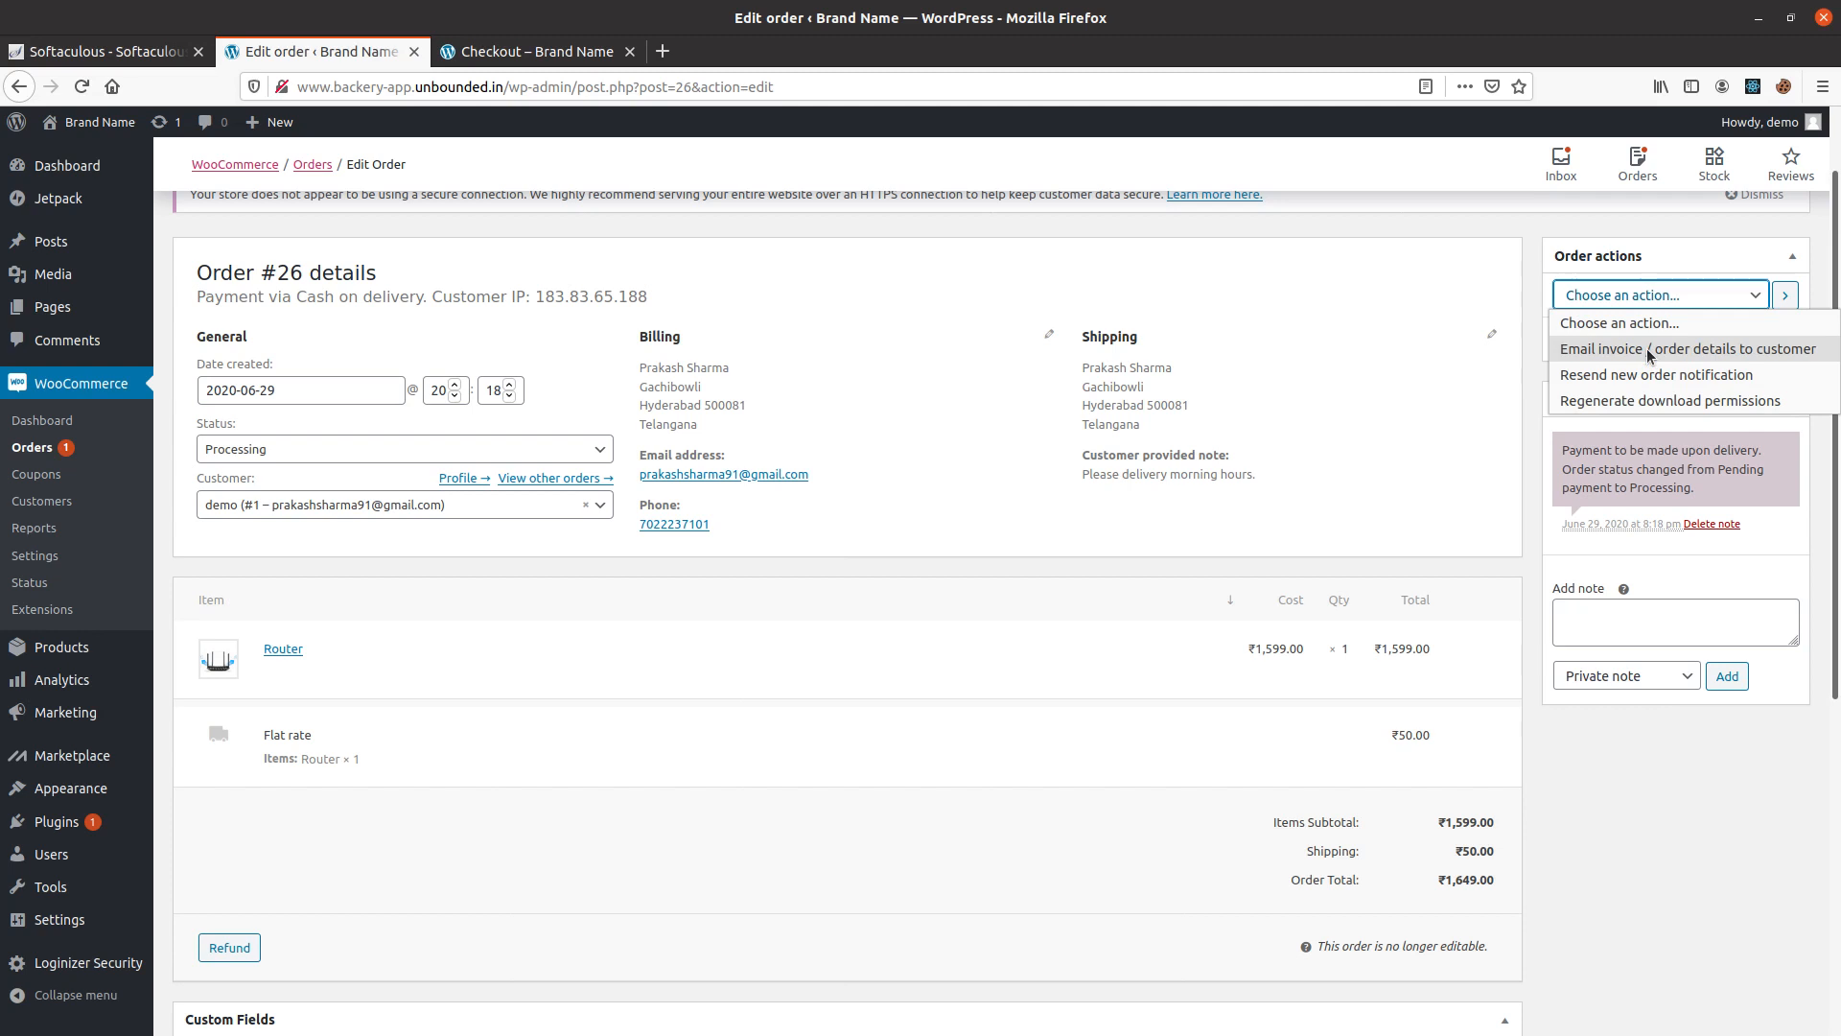
{"action": "left_click", "coordinate": [1624, 322]}
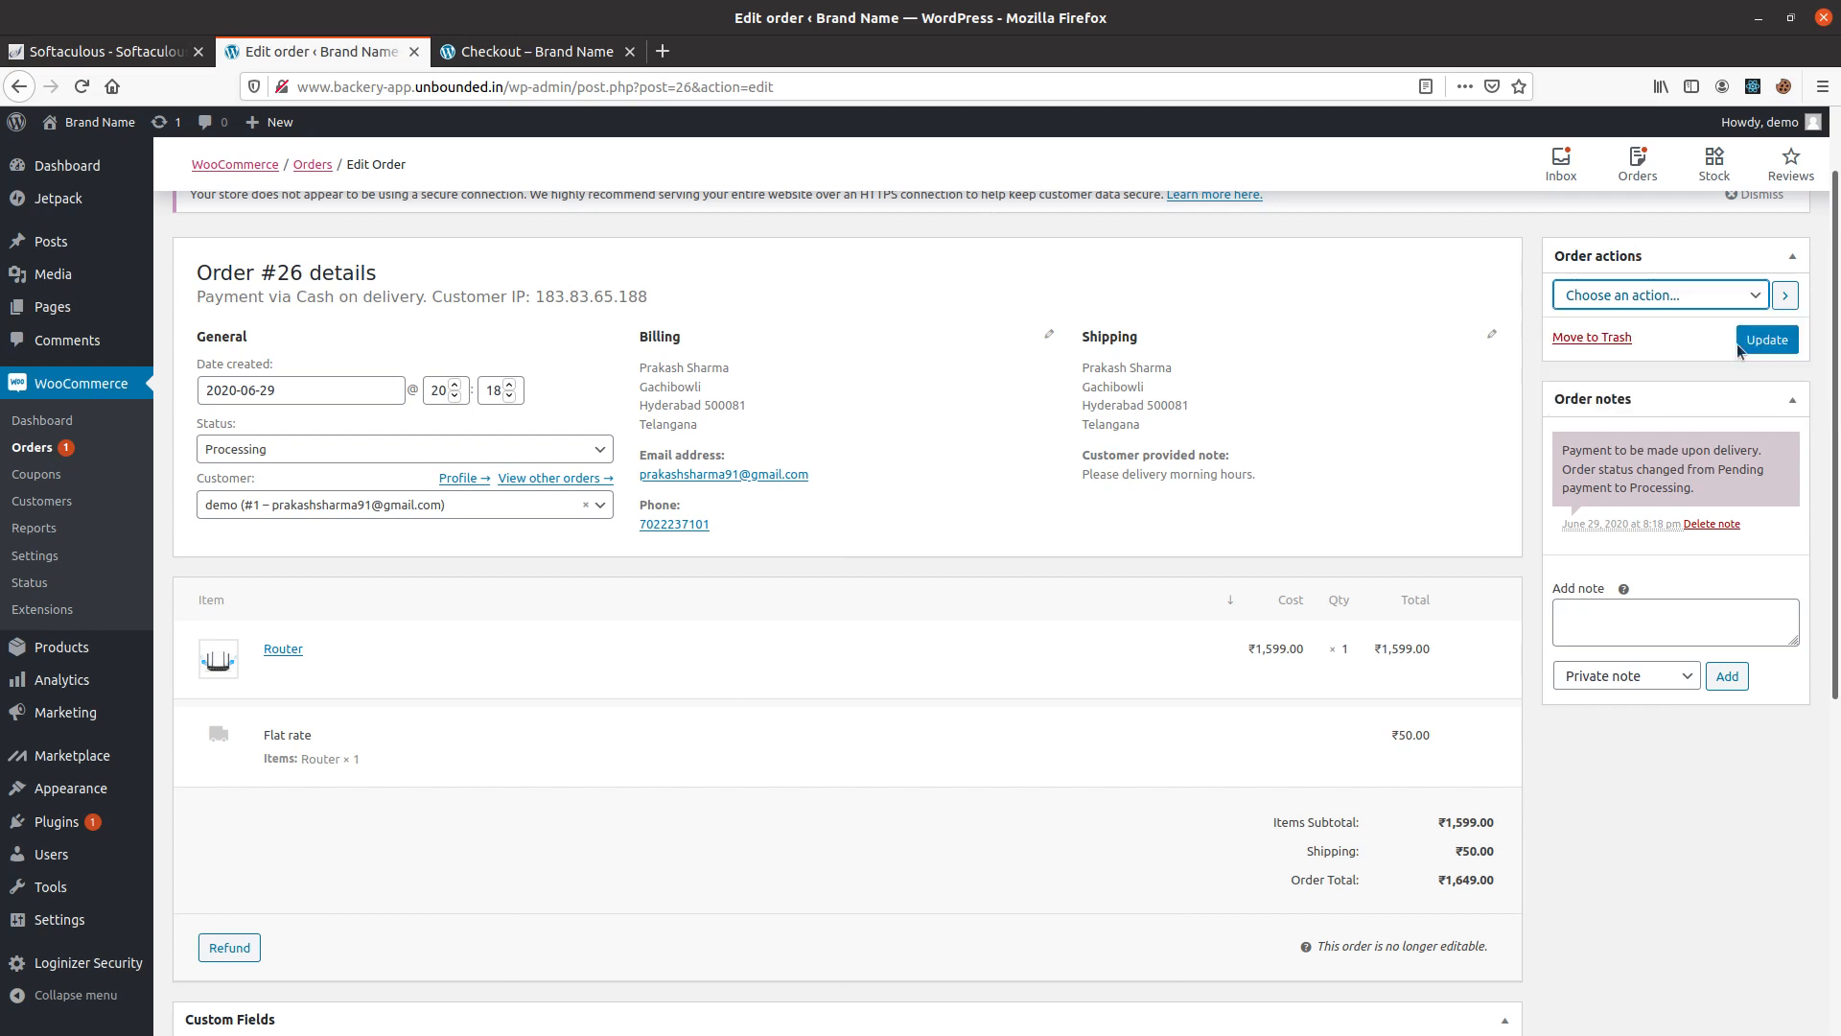
Open the form for a new coupon and set its discount type to Fixed product discount.
{"action": "left_click", "coordinate": [53, 476]}
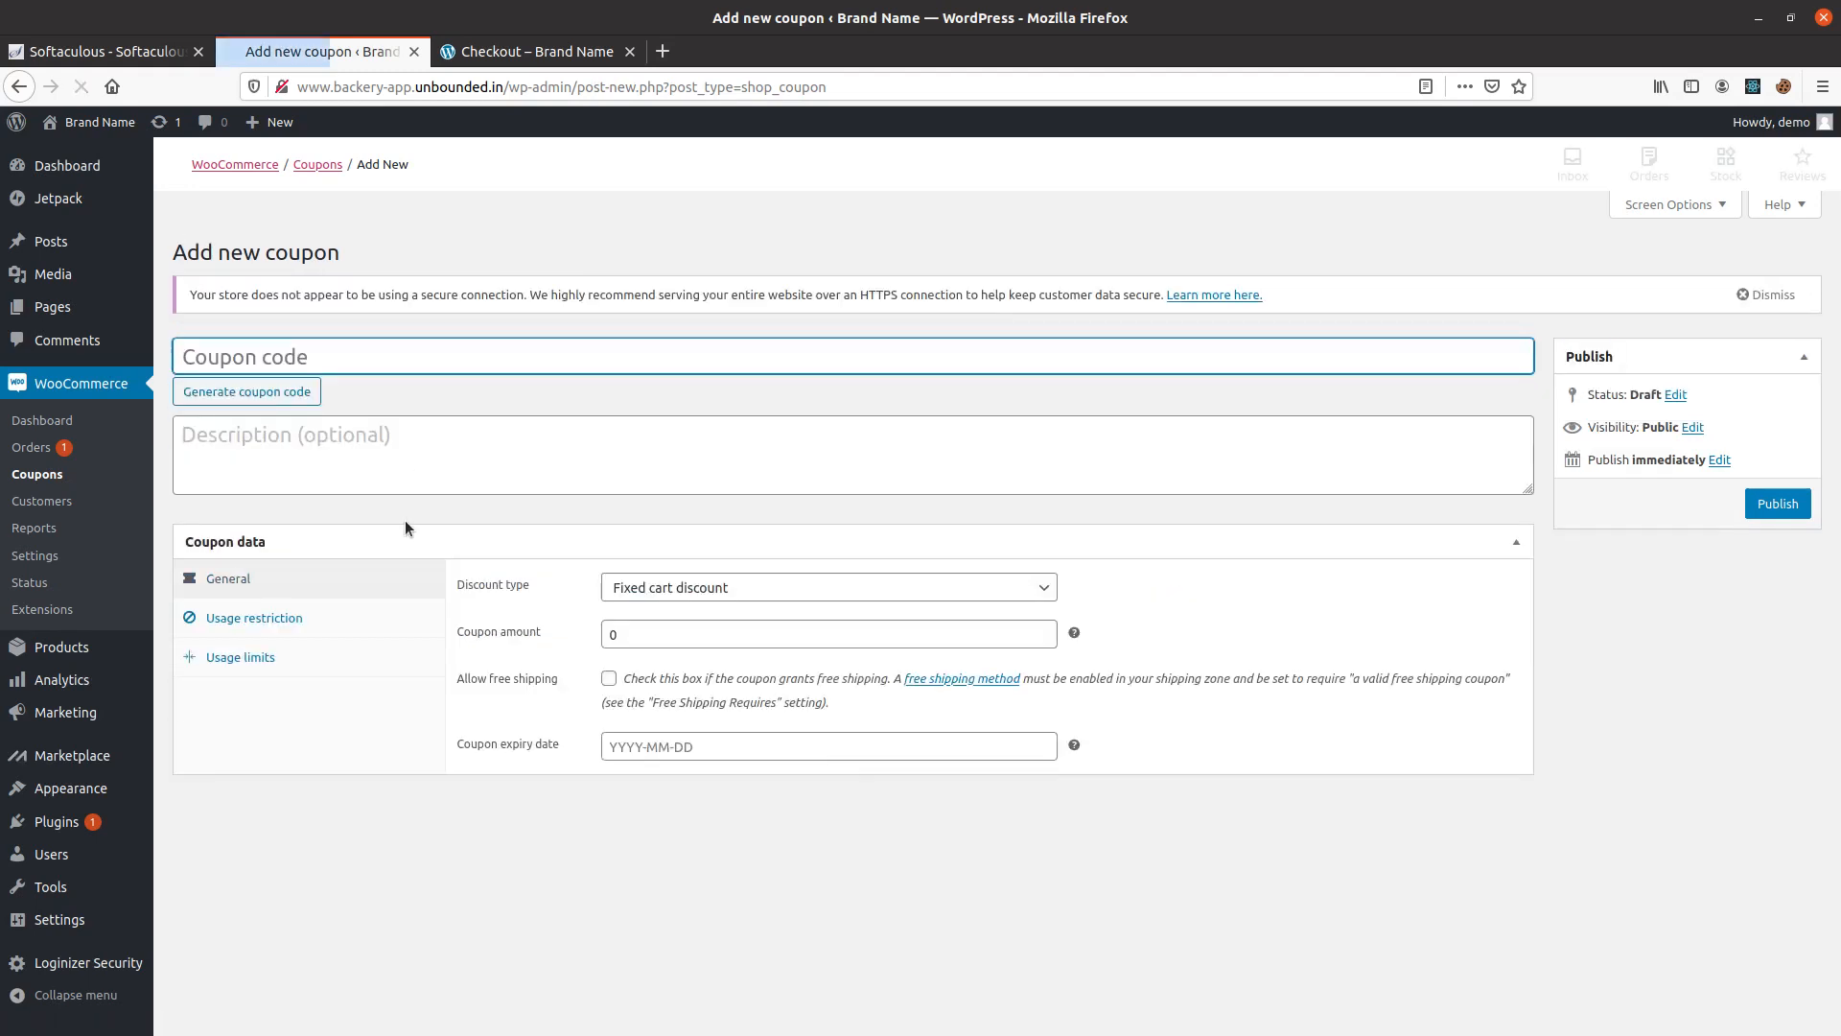
{"action": "double_click", "coordinate": [633, 629]}
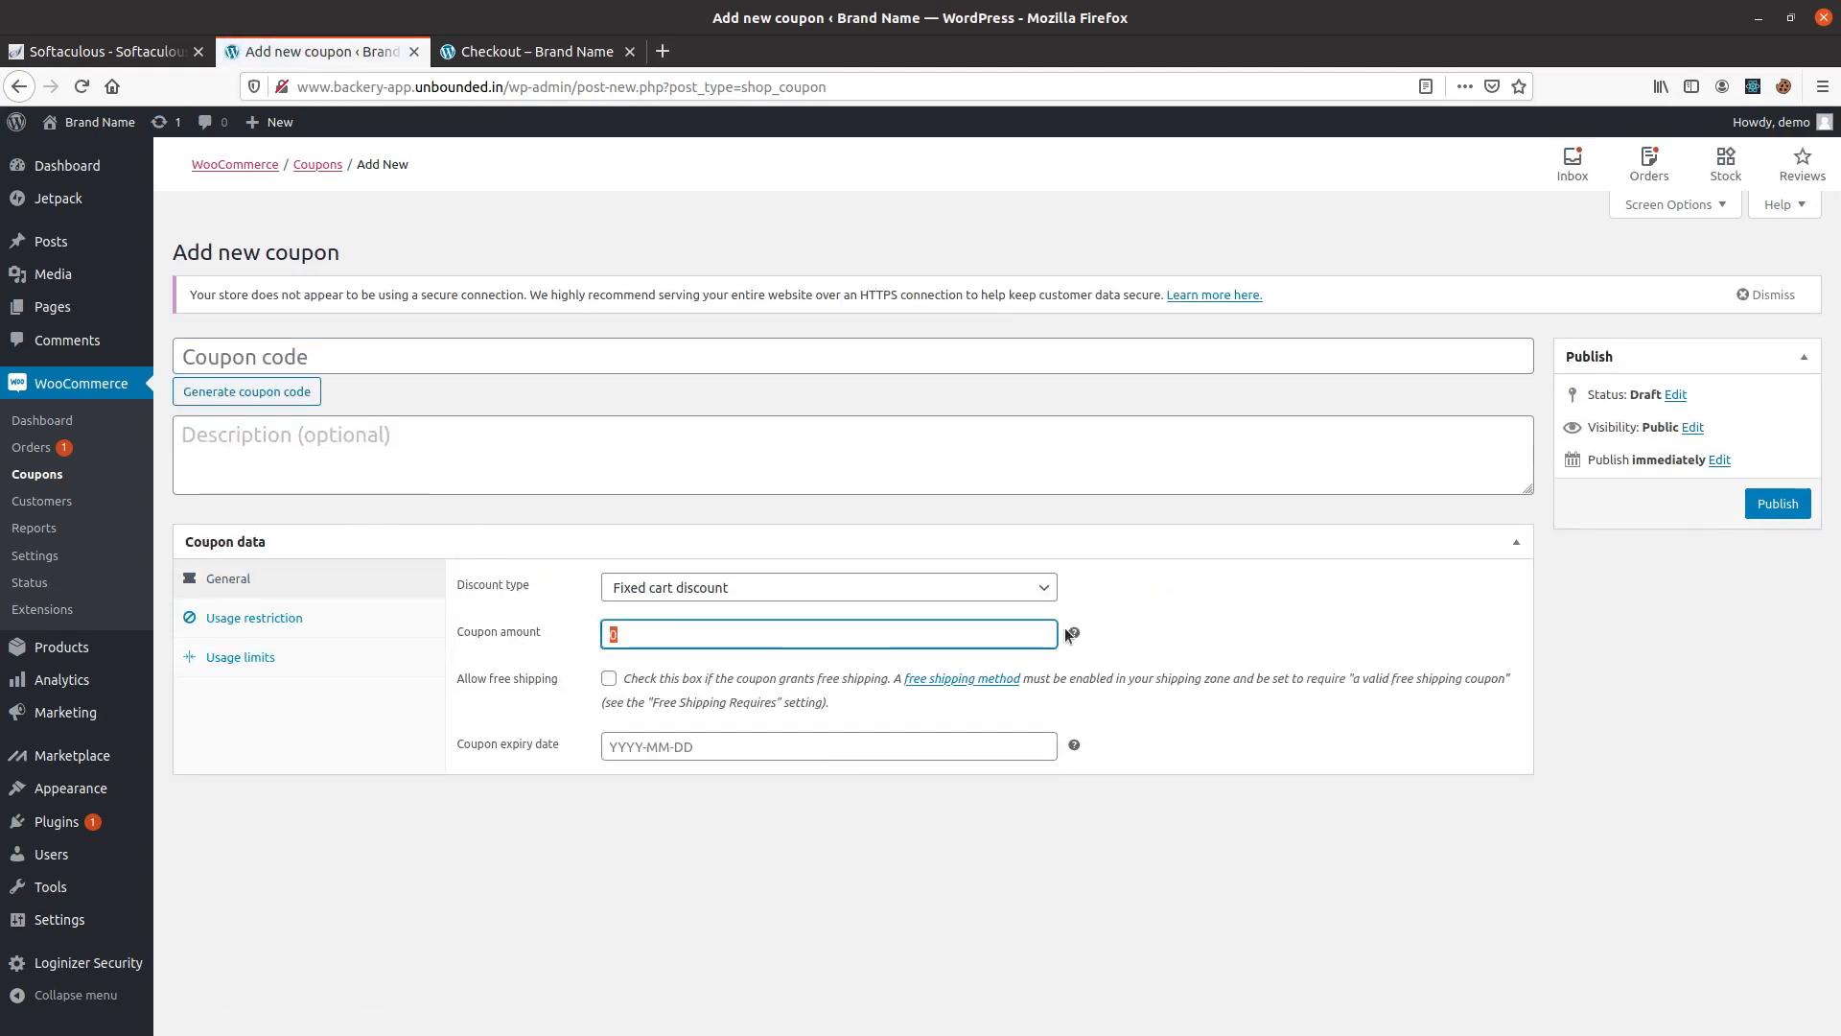
{"action": "left_click", "coordinate": [1040, 587]}
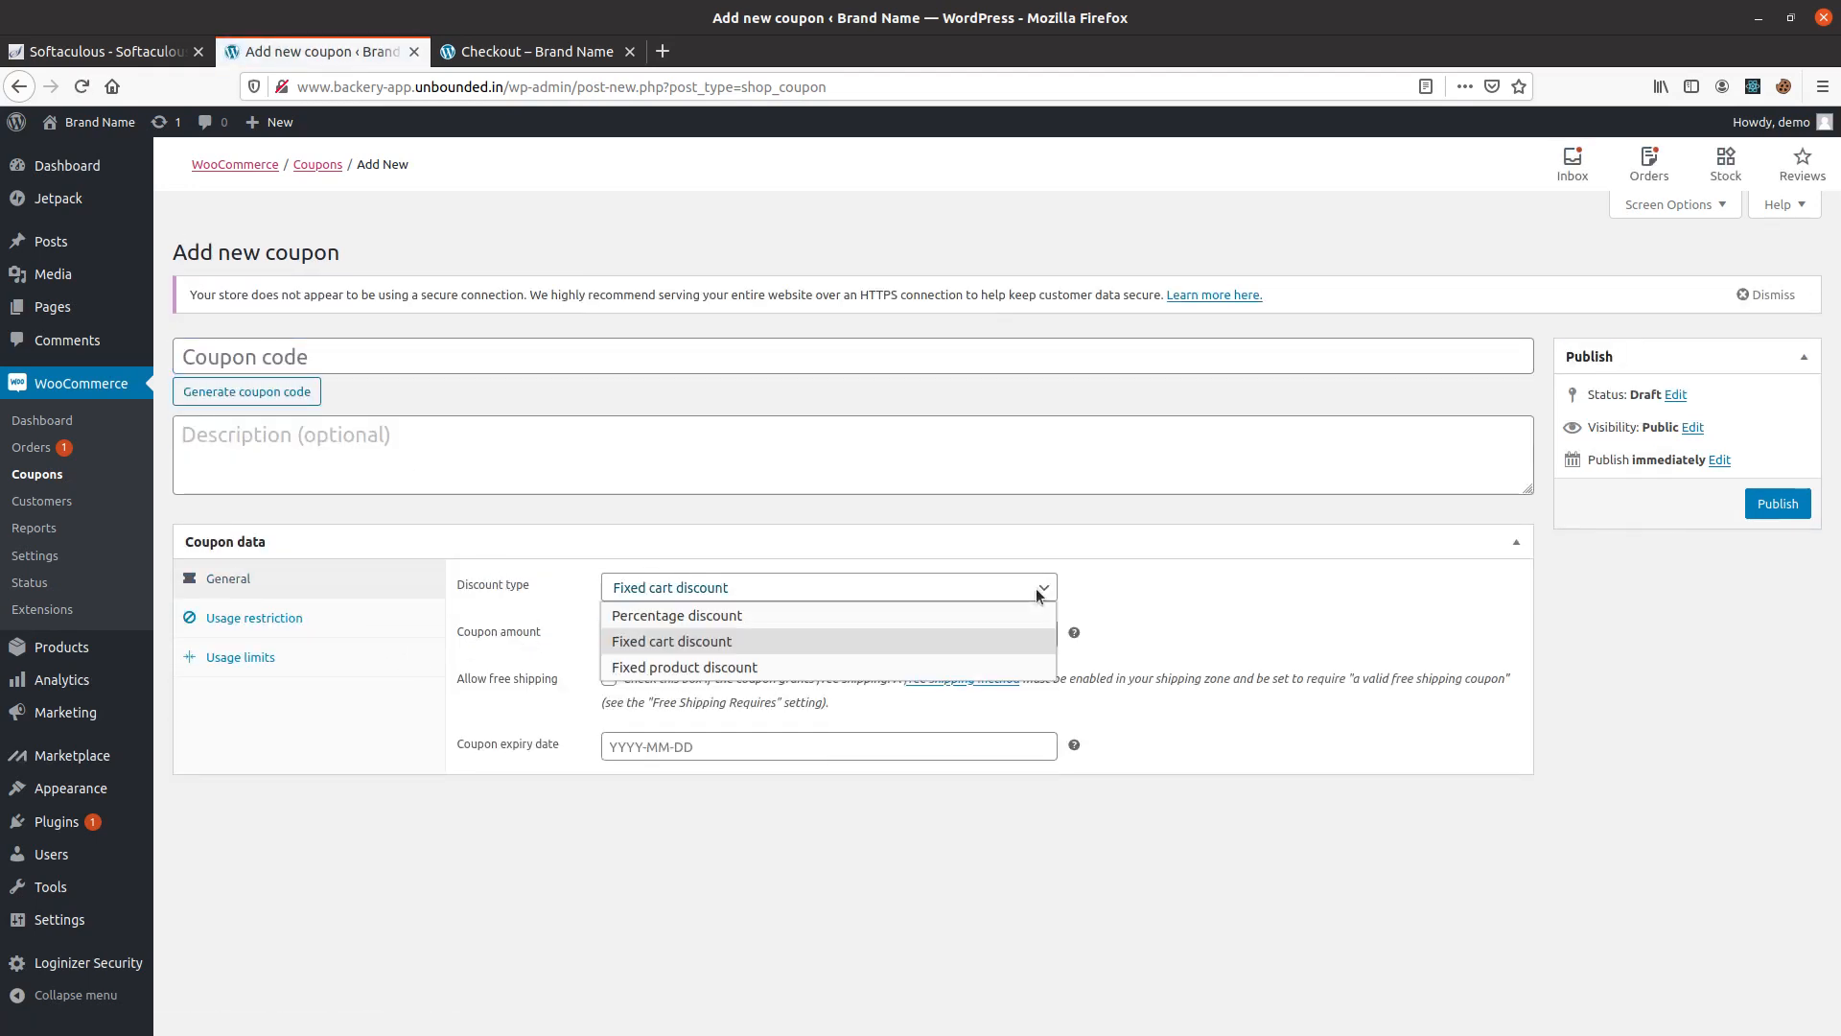
{"action": "left_click", "coordinate": [656, 668]}
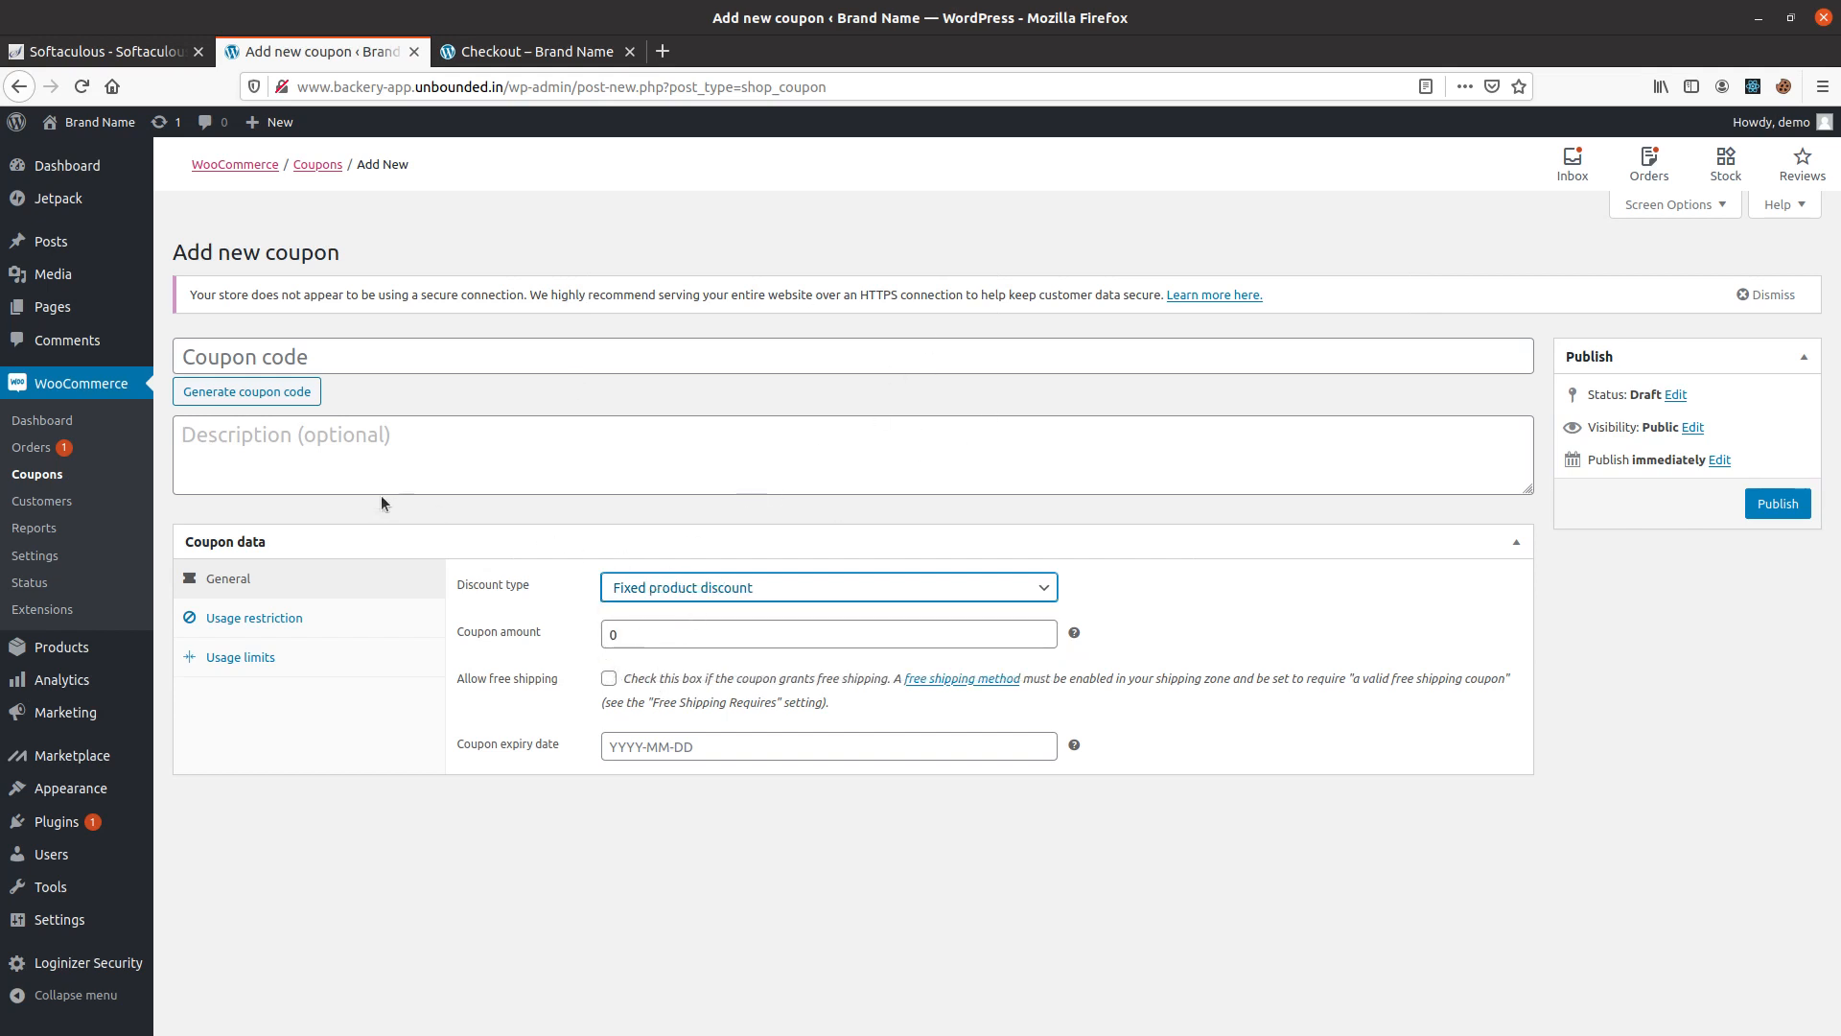
Review the customer list and the sales-by-date order reports for this month and the last 7 days.
{"action": "left_click", "coordinate": [90, 511]}
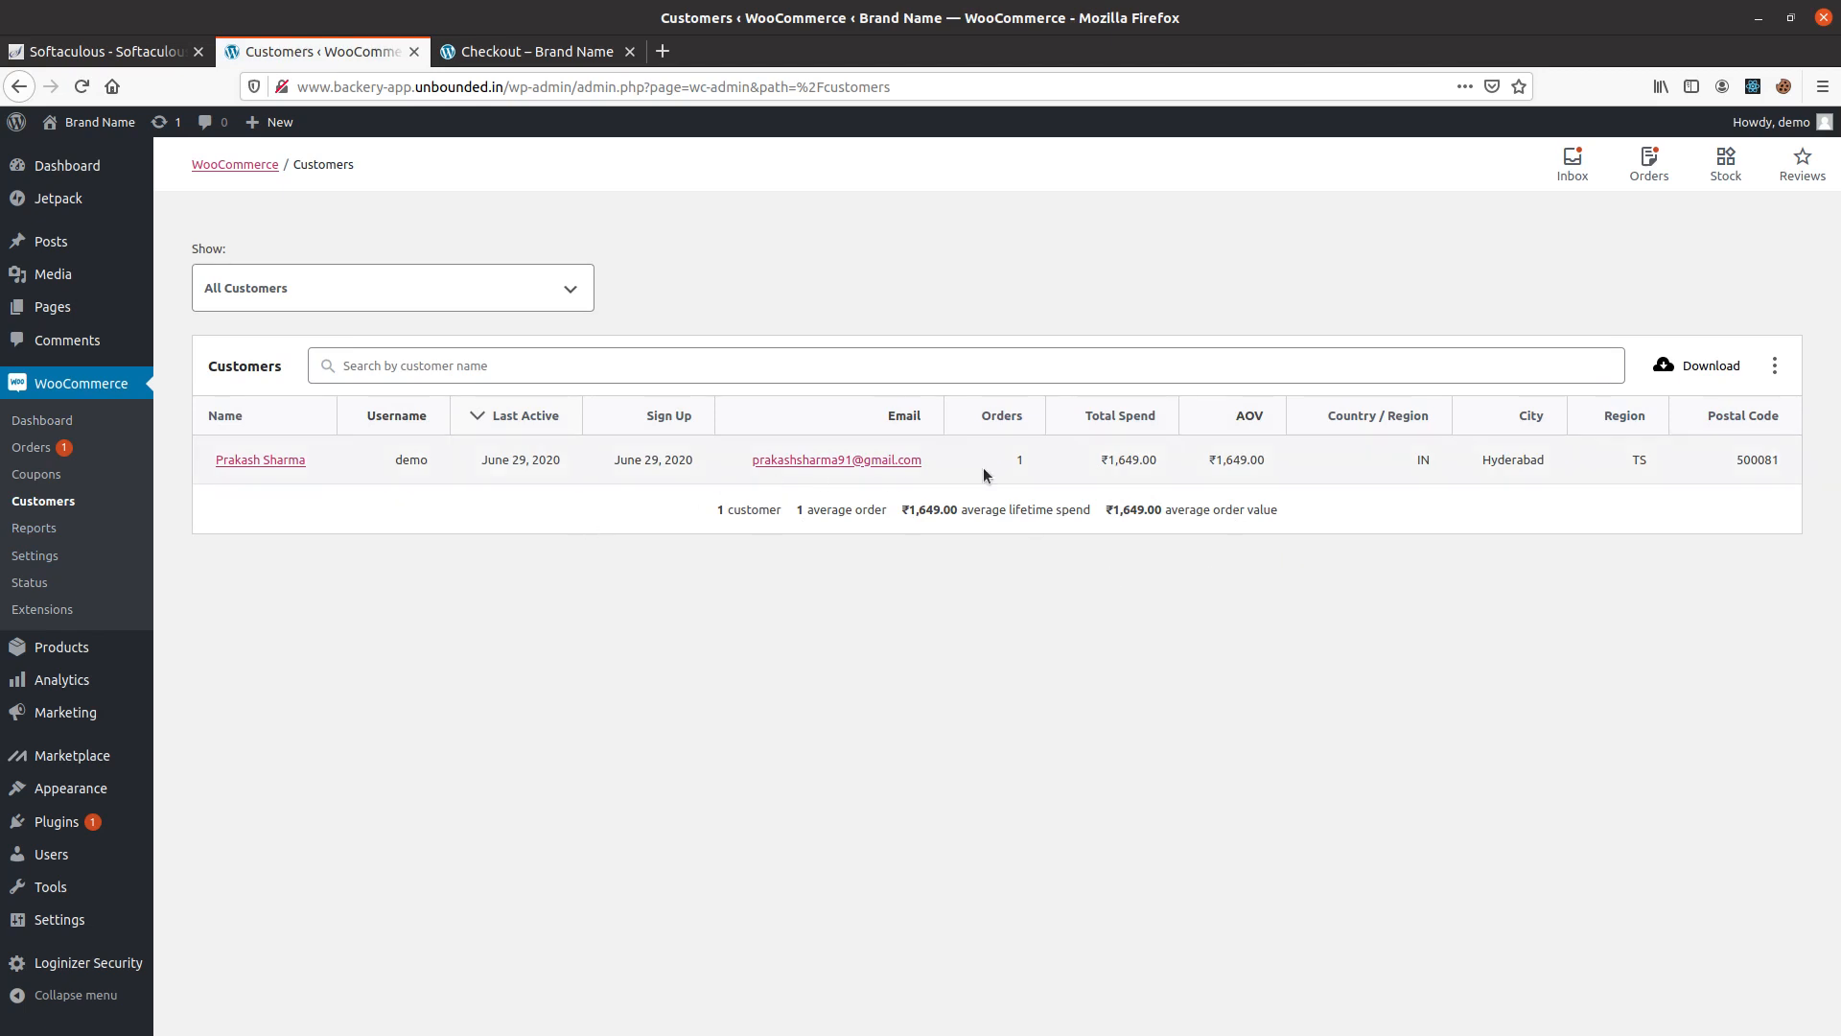
{"action": "left_click", "coordinate": [58, 529]}
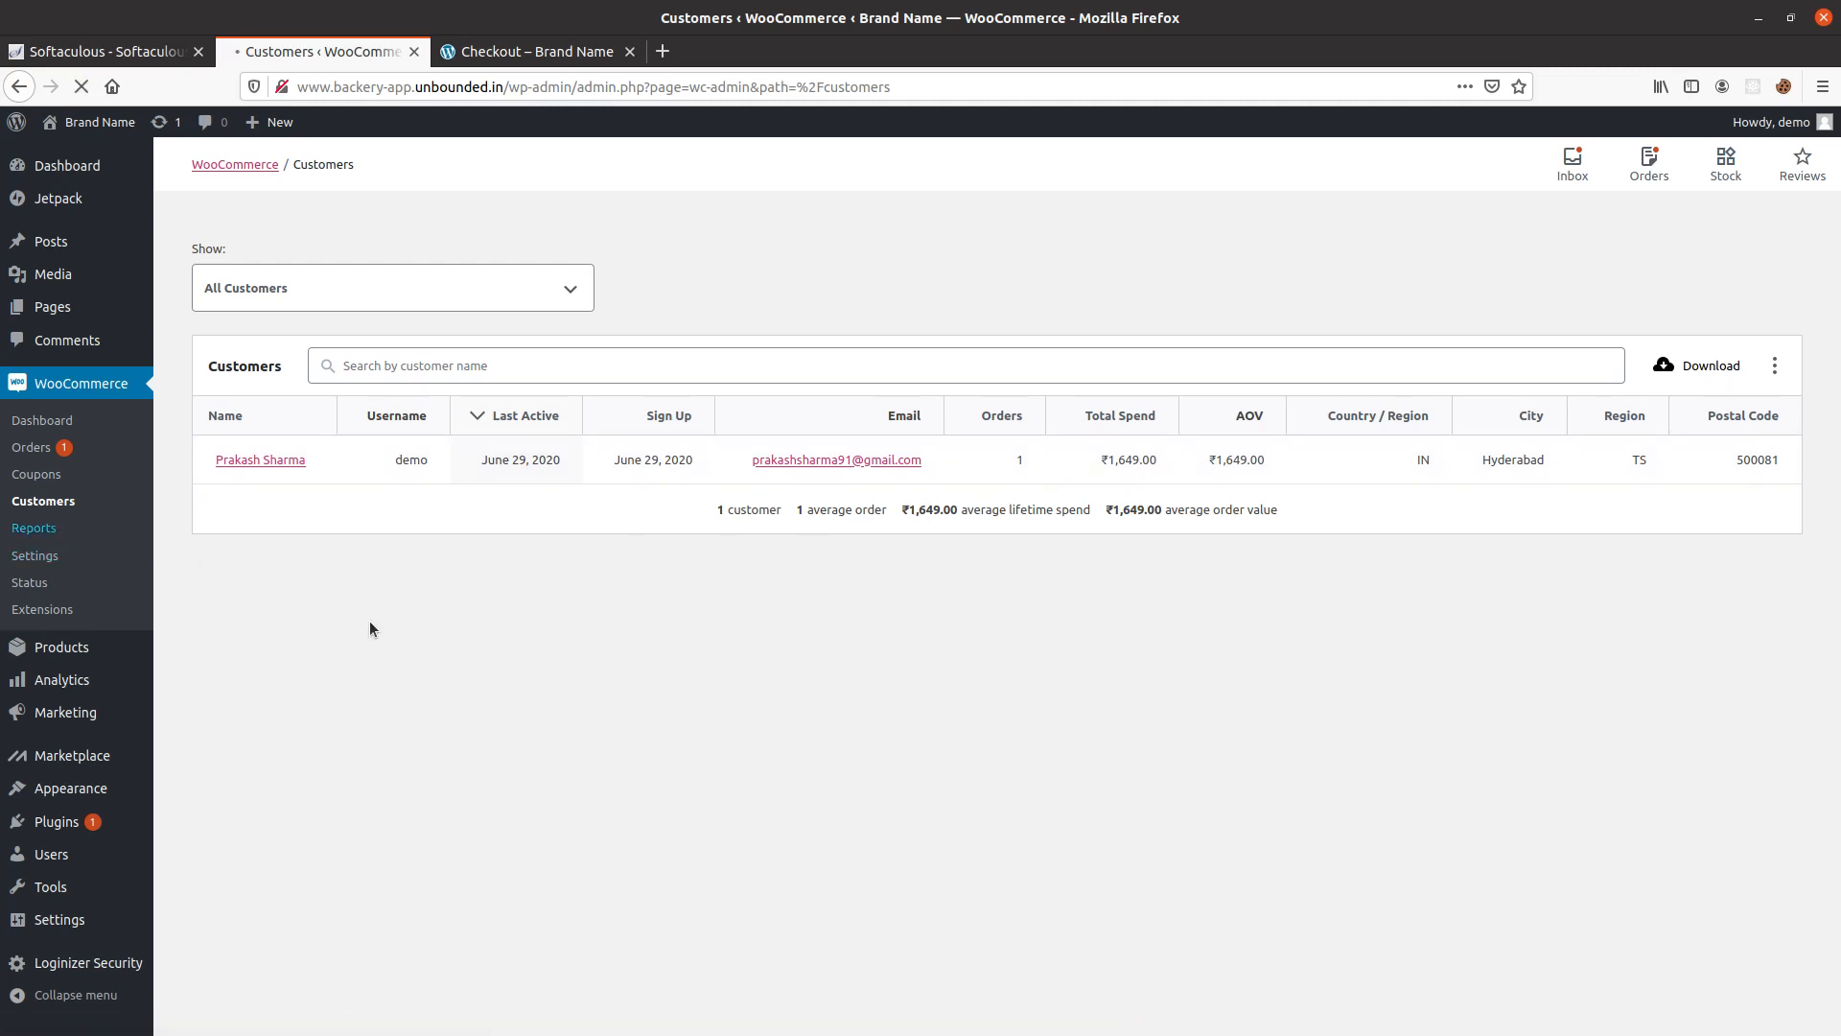
{"action": "scroll", "coordinate": [550, 604], "scroll_direction": "down", "scroll_amount": 3}
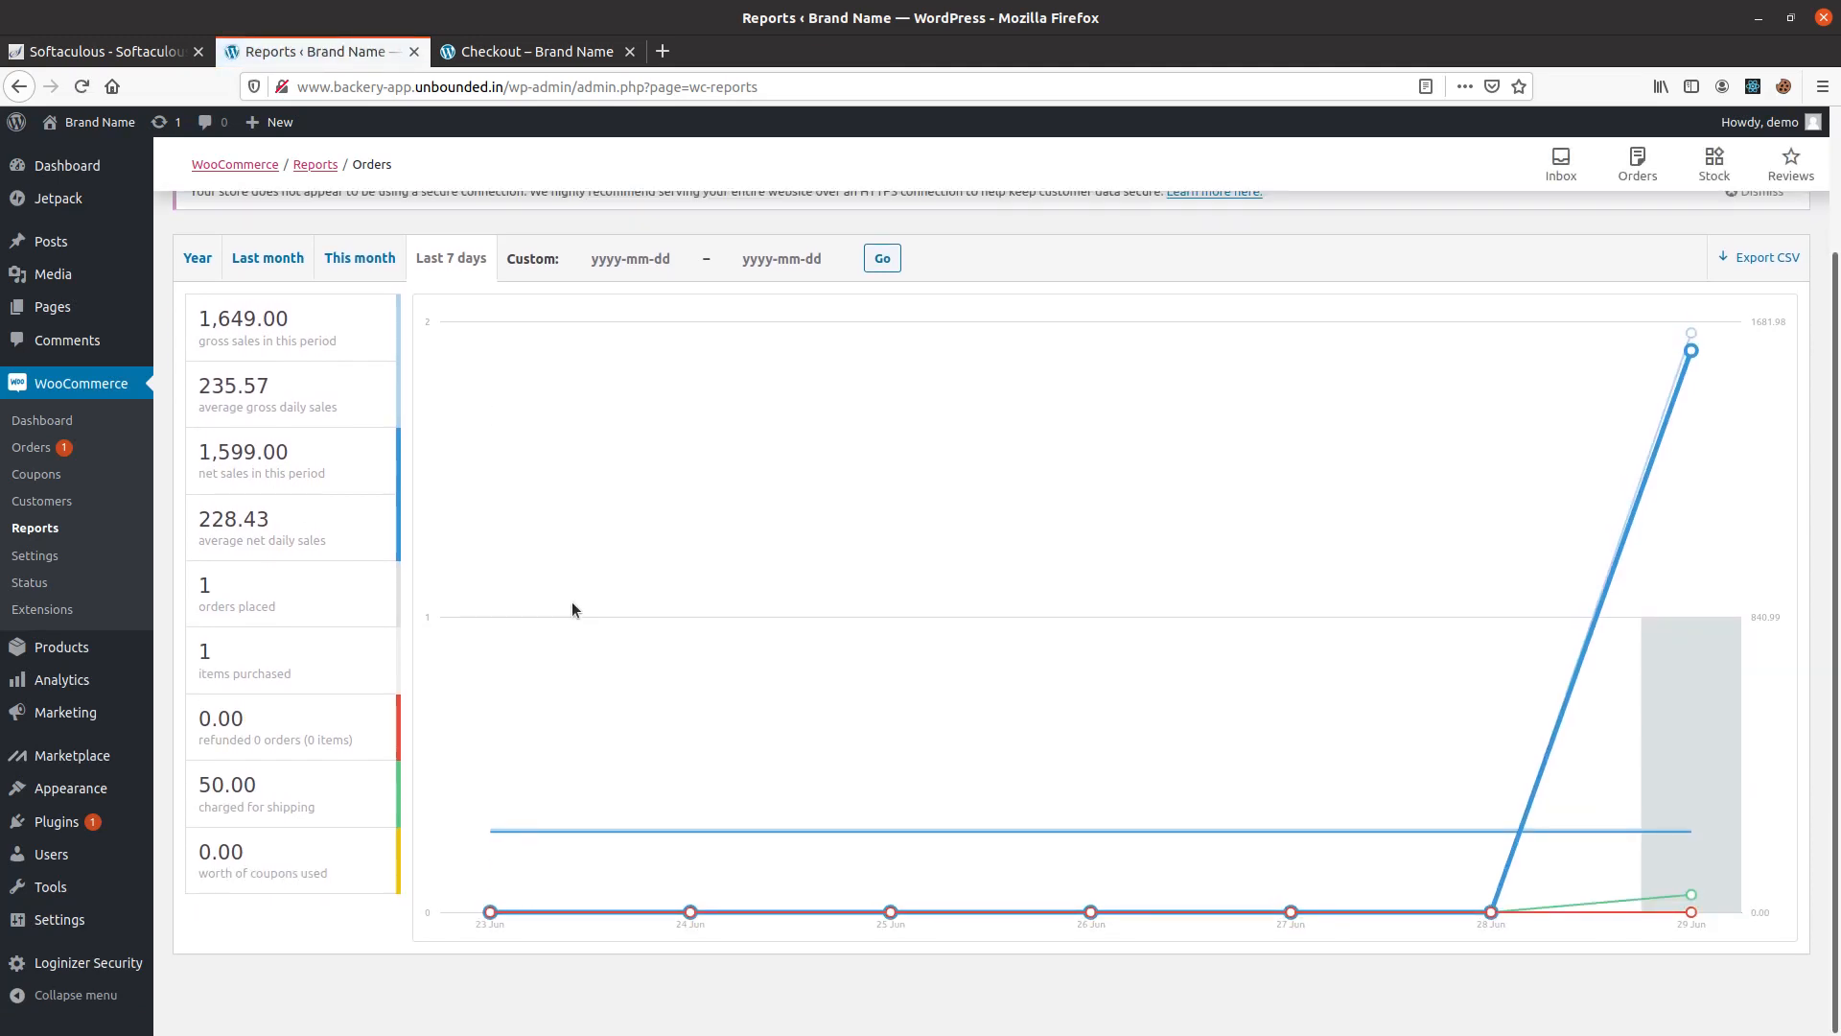
{"action": "key", "text": "ctrl+minus"}
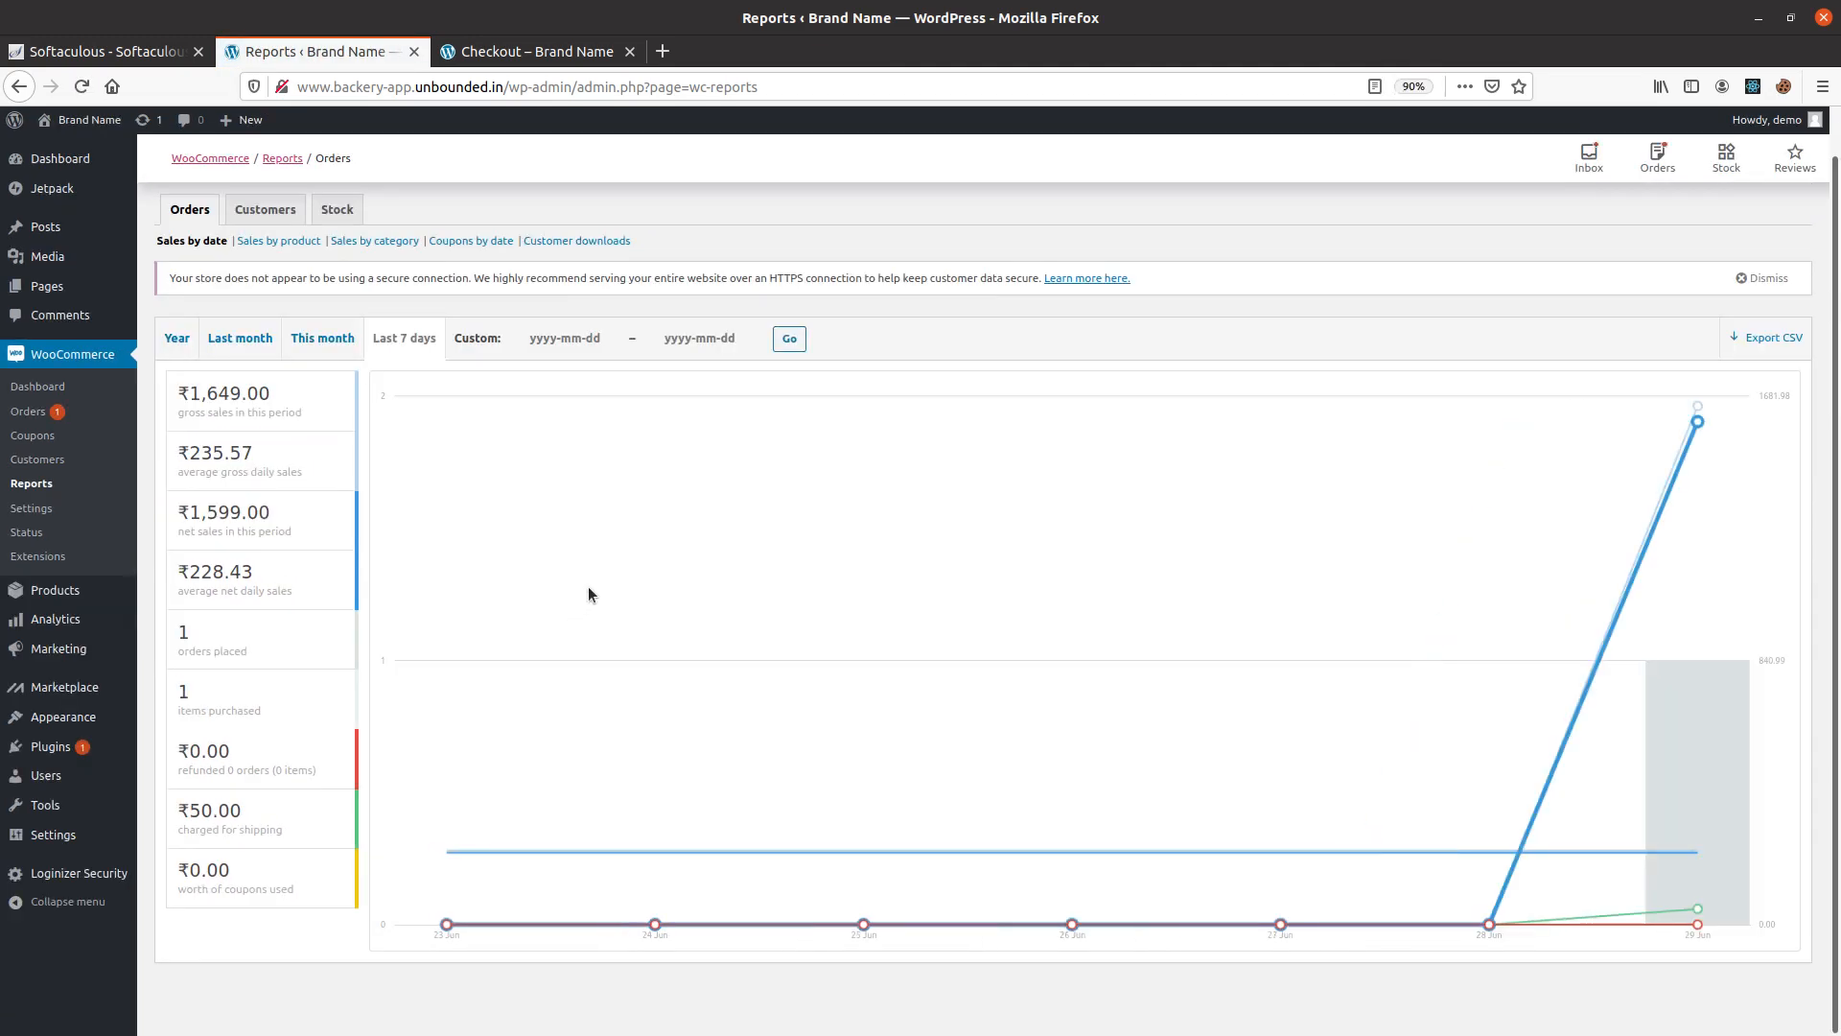
{"action": "left_click", "coordinate": [324, 353]}
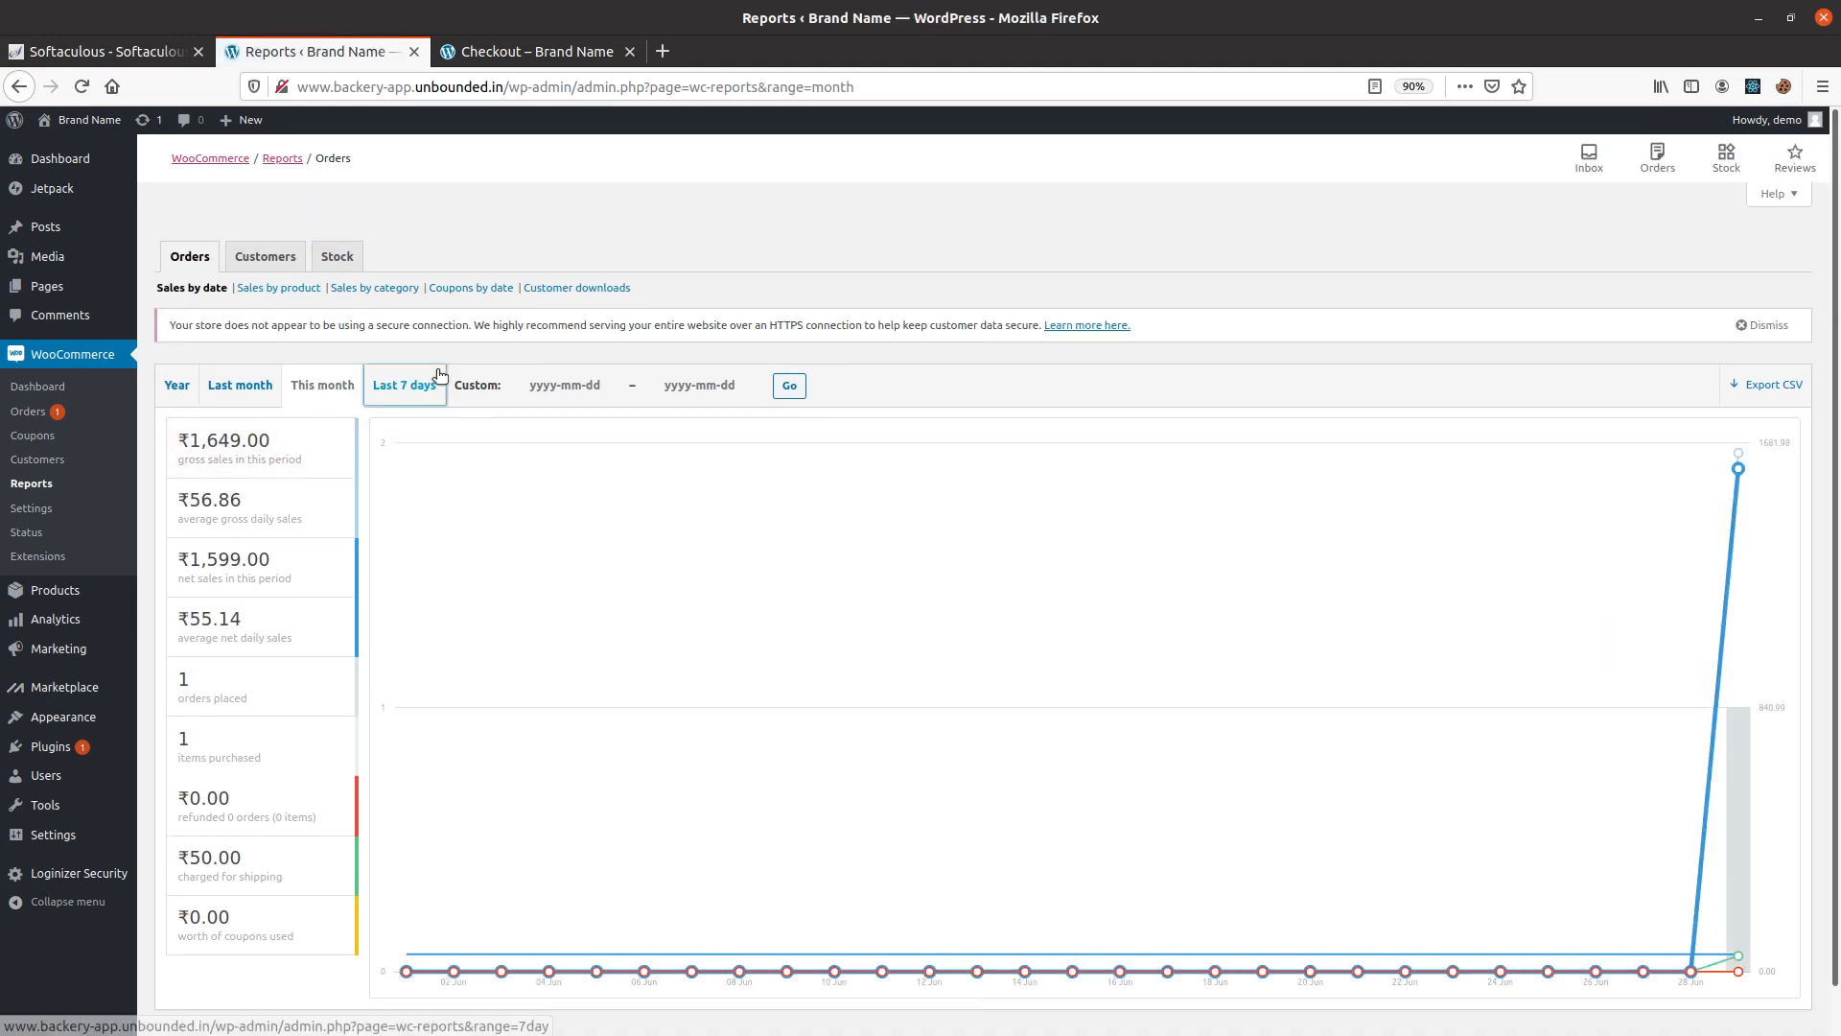
{"action": "left_click", "coordinate": [404, 385]}
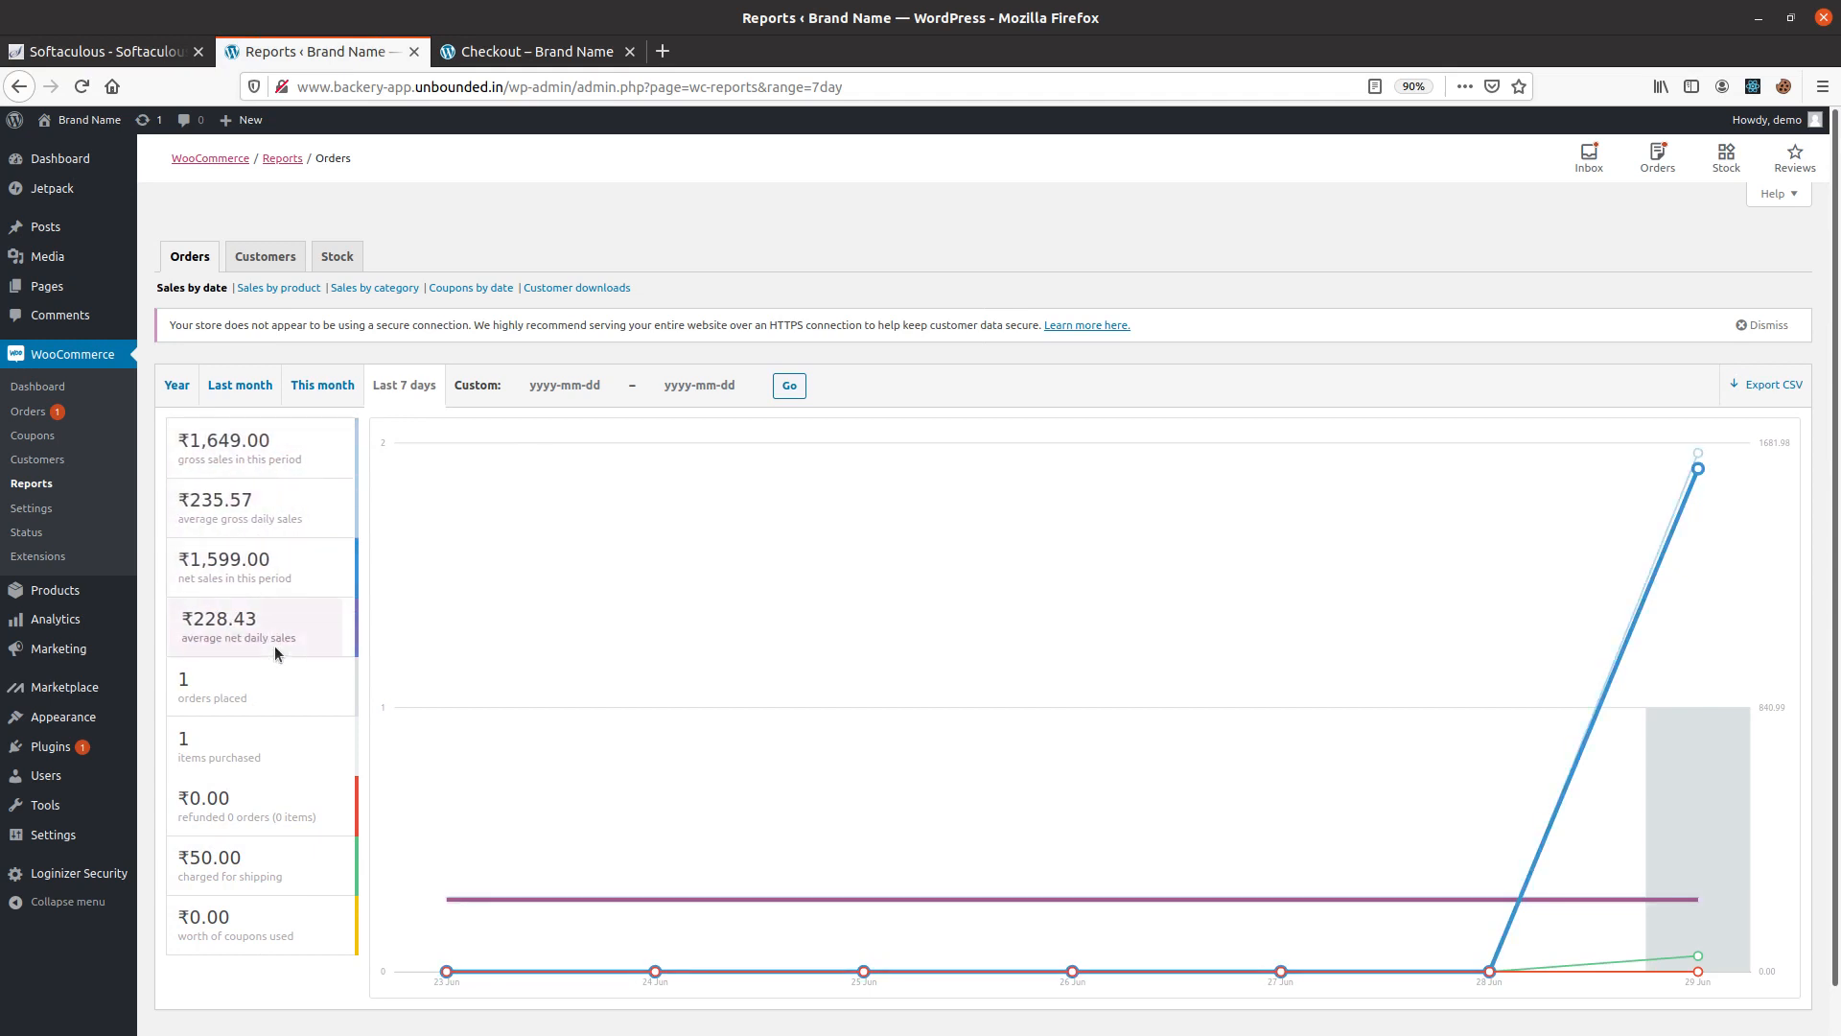
Review the WooCommerce general settings, from the store address to the currency options.
{"action": "left_click", "coordinate": [38, 508]}
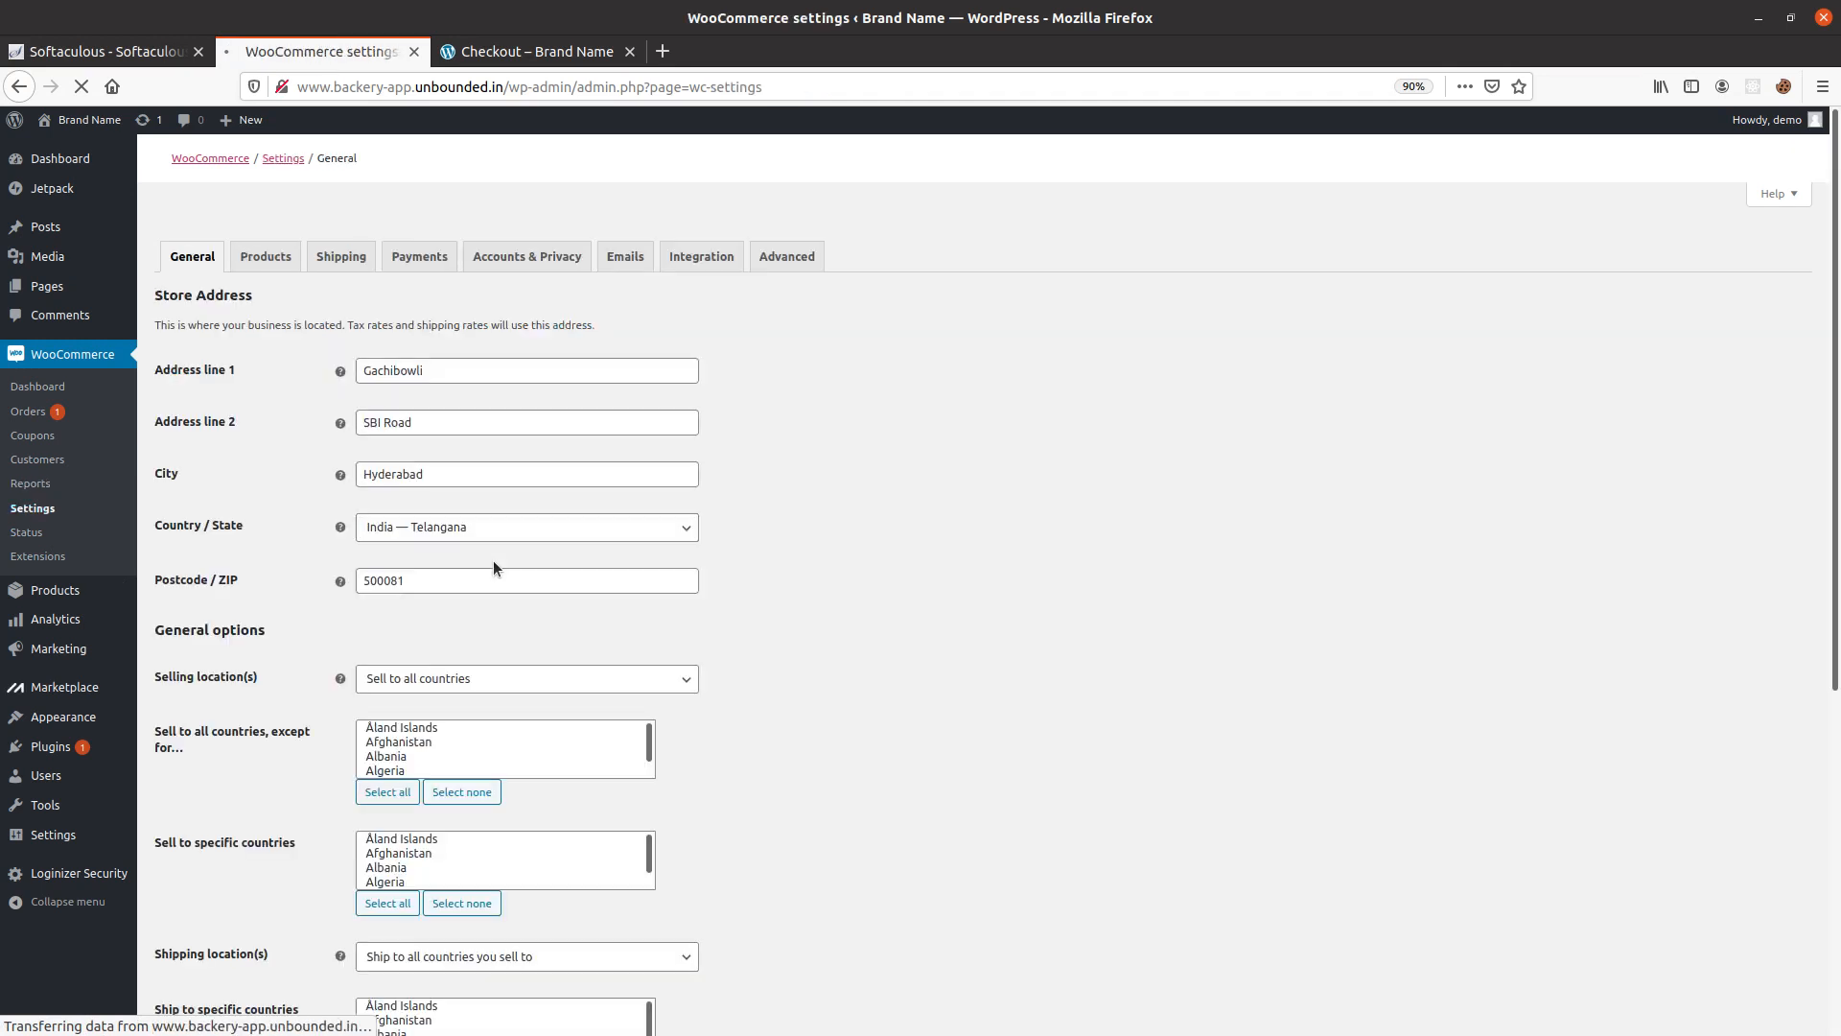
{"action": "scroll", "coordinate": [291, 663], "scroll_direction": "down", "scroll_amount": 5}
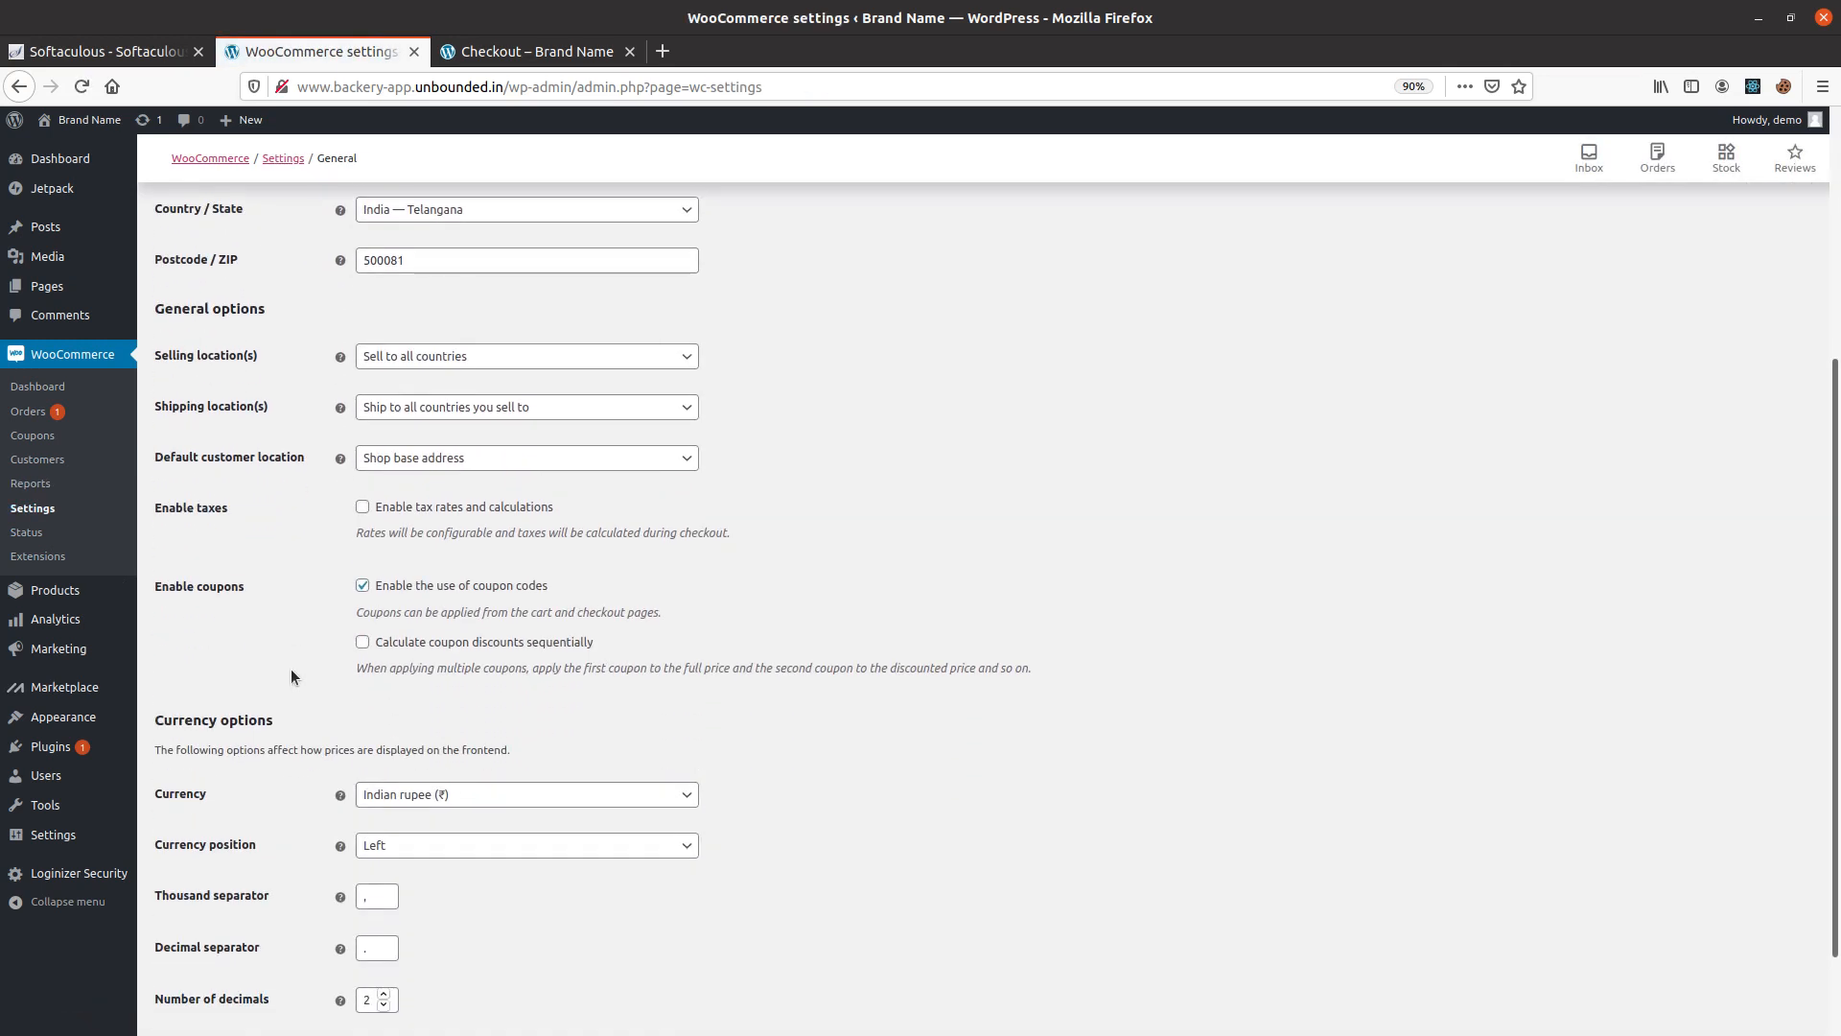
{"action": "scroll", "coordinate": [292, 669], "scroll_direction": "up", "scroll_amount": 5}
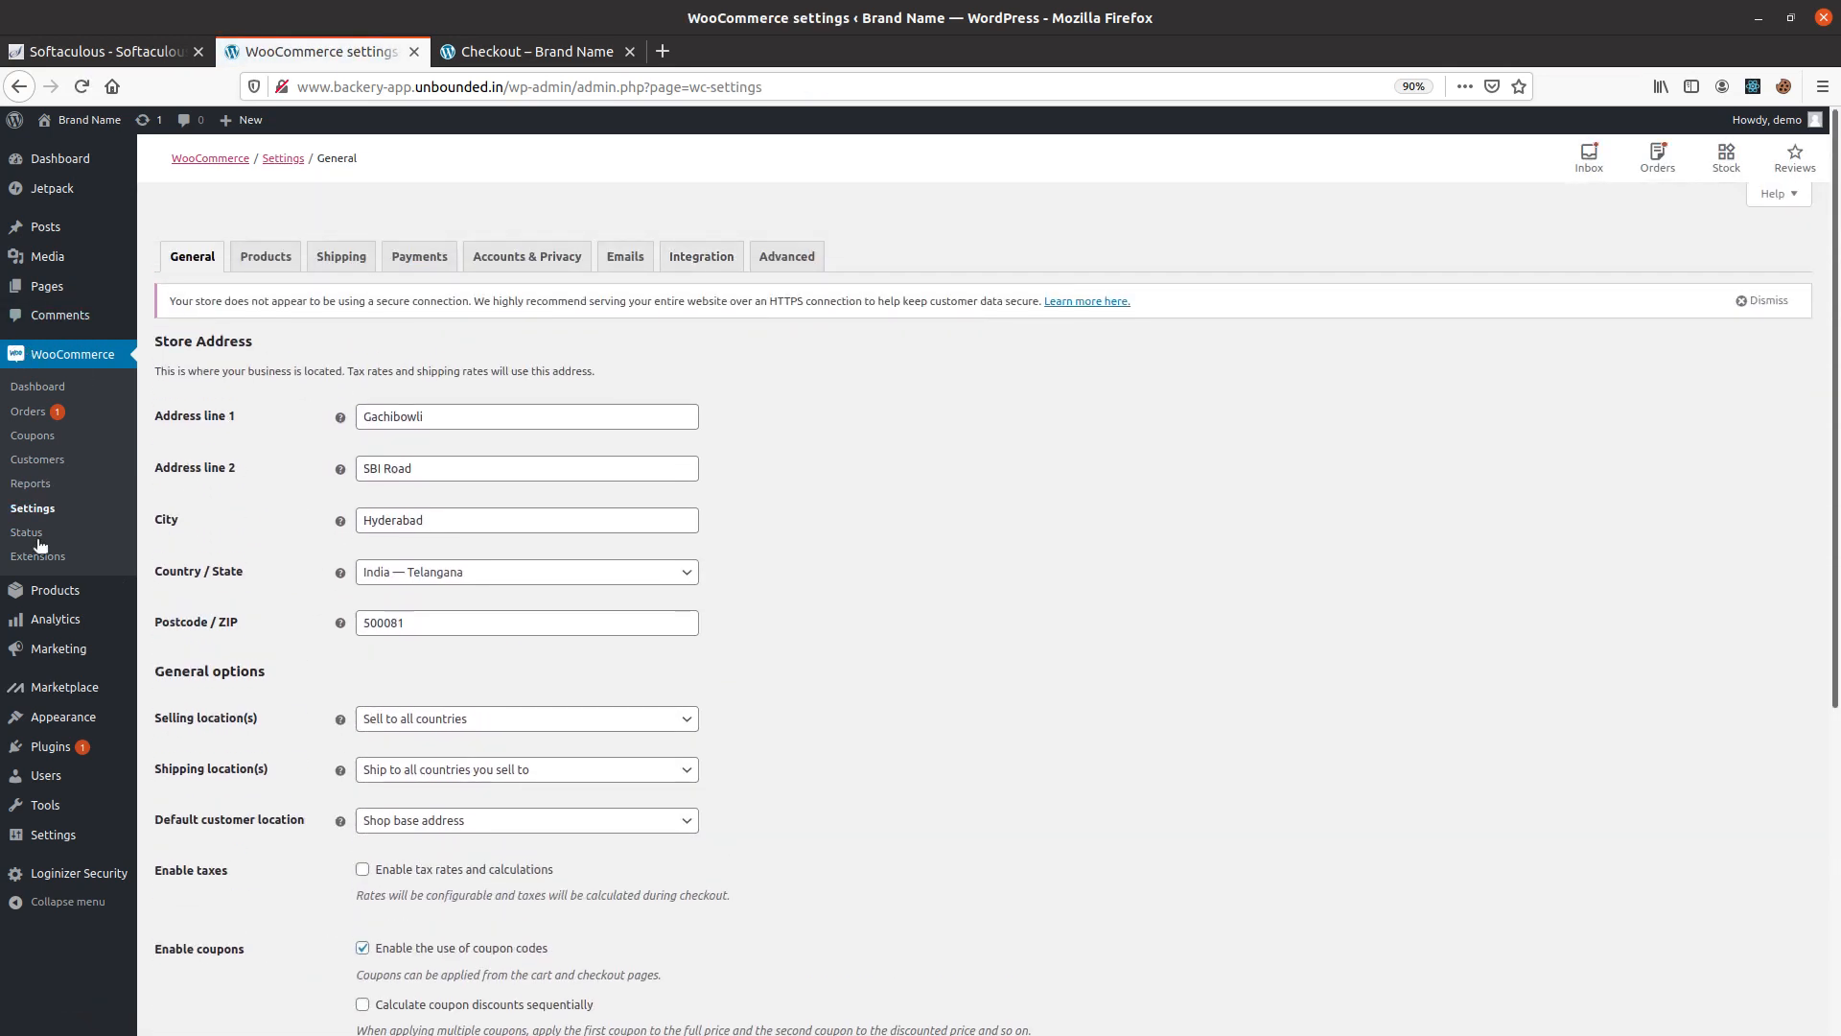
Examine the WooCommerce system status report, including the WordPress environment, server environment and database tables.
{"action": "left_click", "coordinate": [26, 532]}
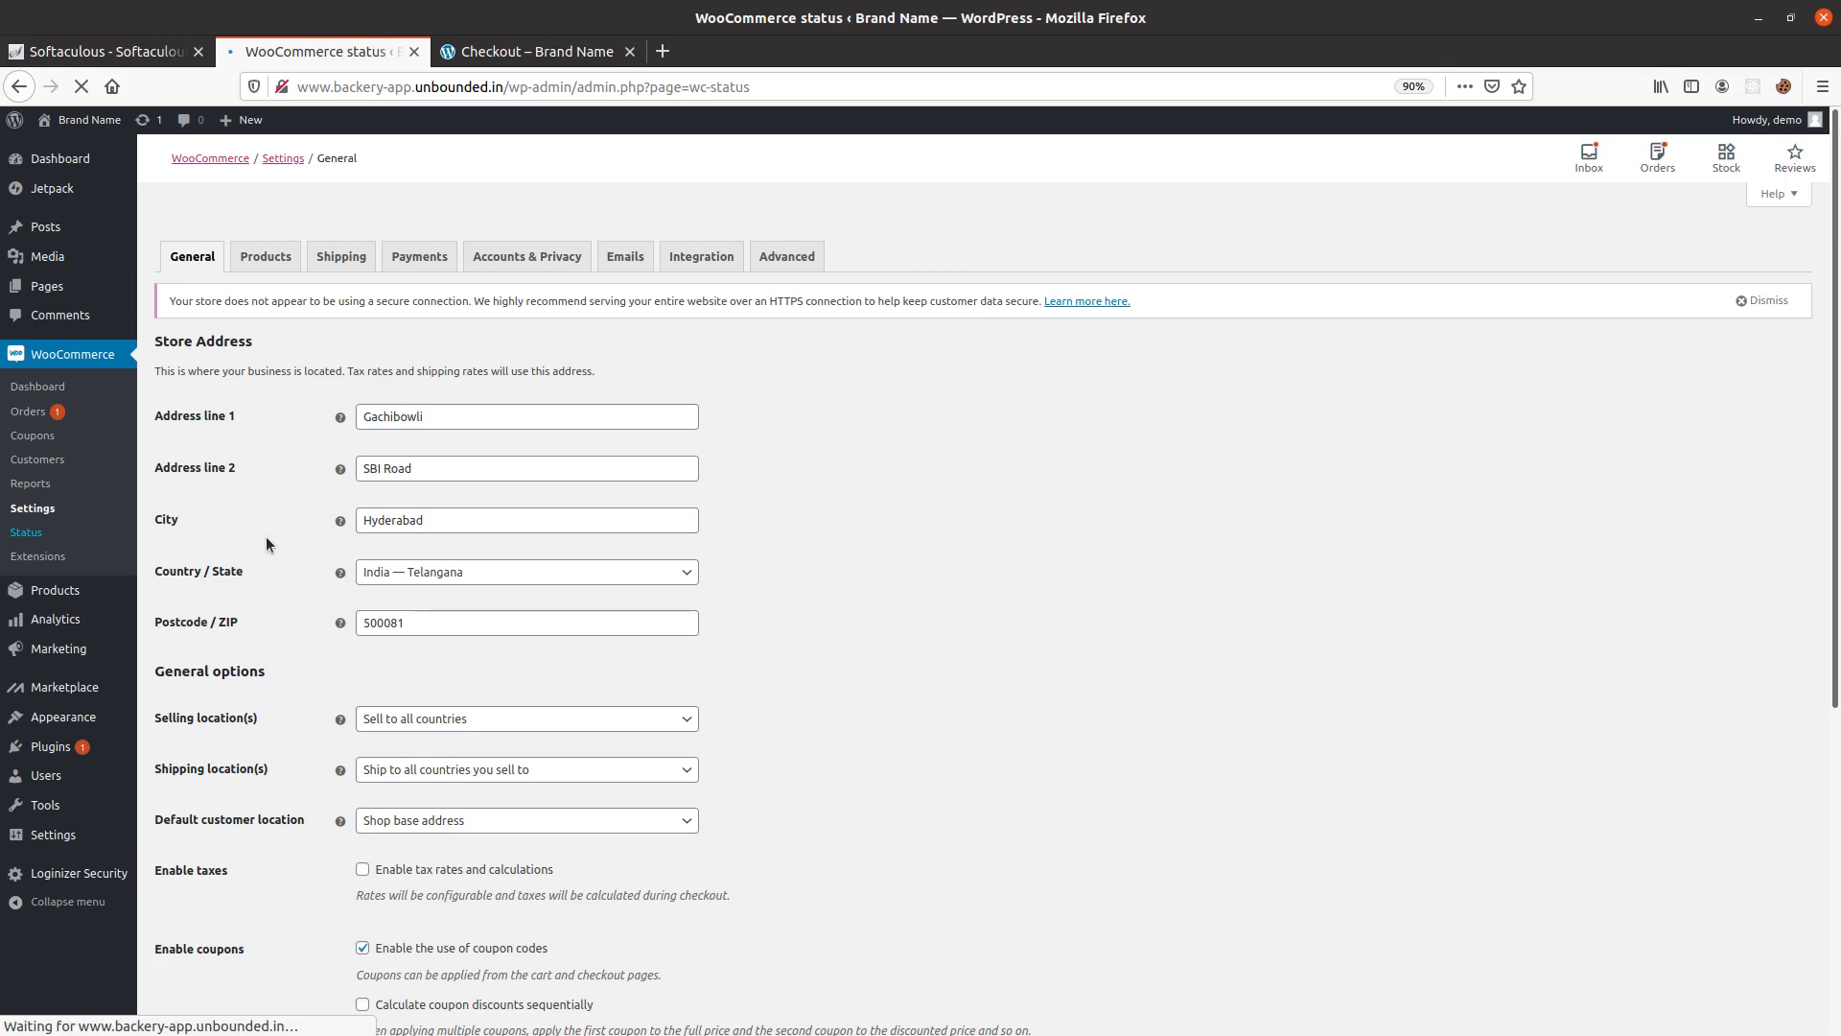
{"action": "scroll", "coordinate": [506, 722], "scroll_direction": "down", "scroll_amount": 15}
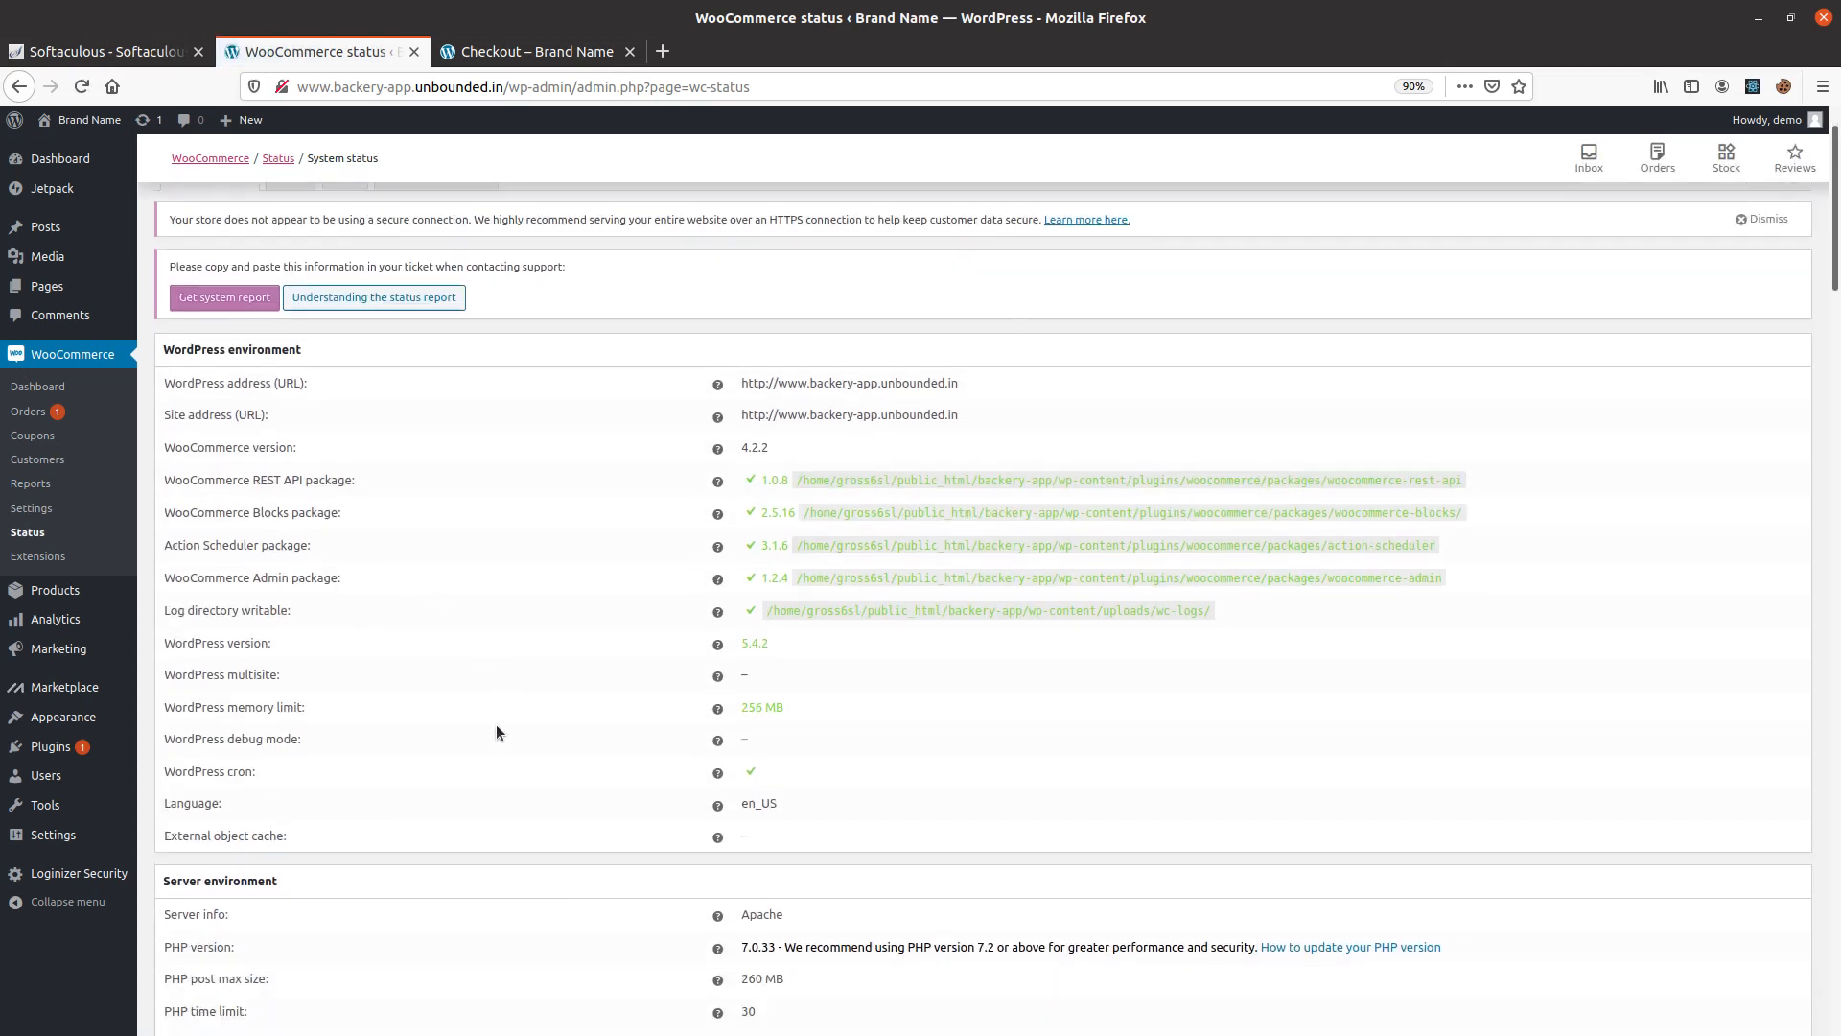
{"action": "scroll", "coordinate": [506, 721], "scroll_direction": "down", "scroll_amount": 15}
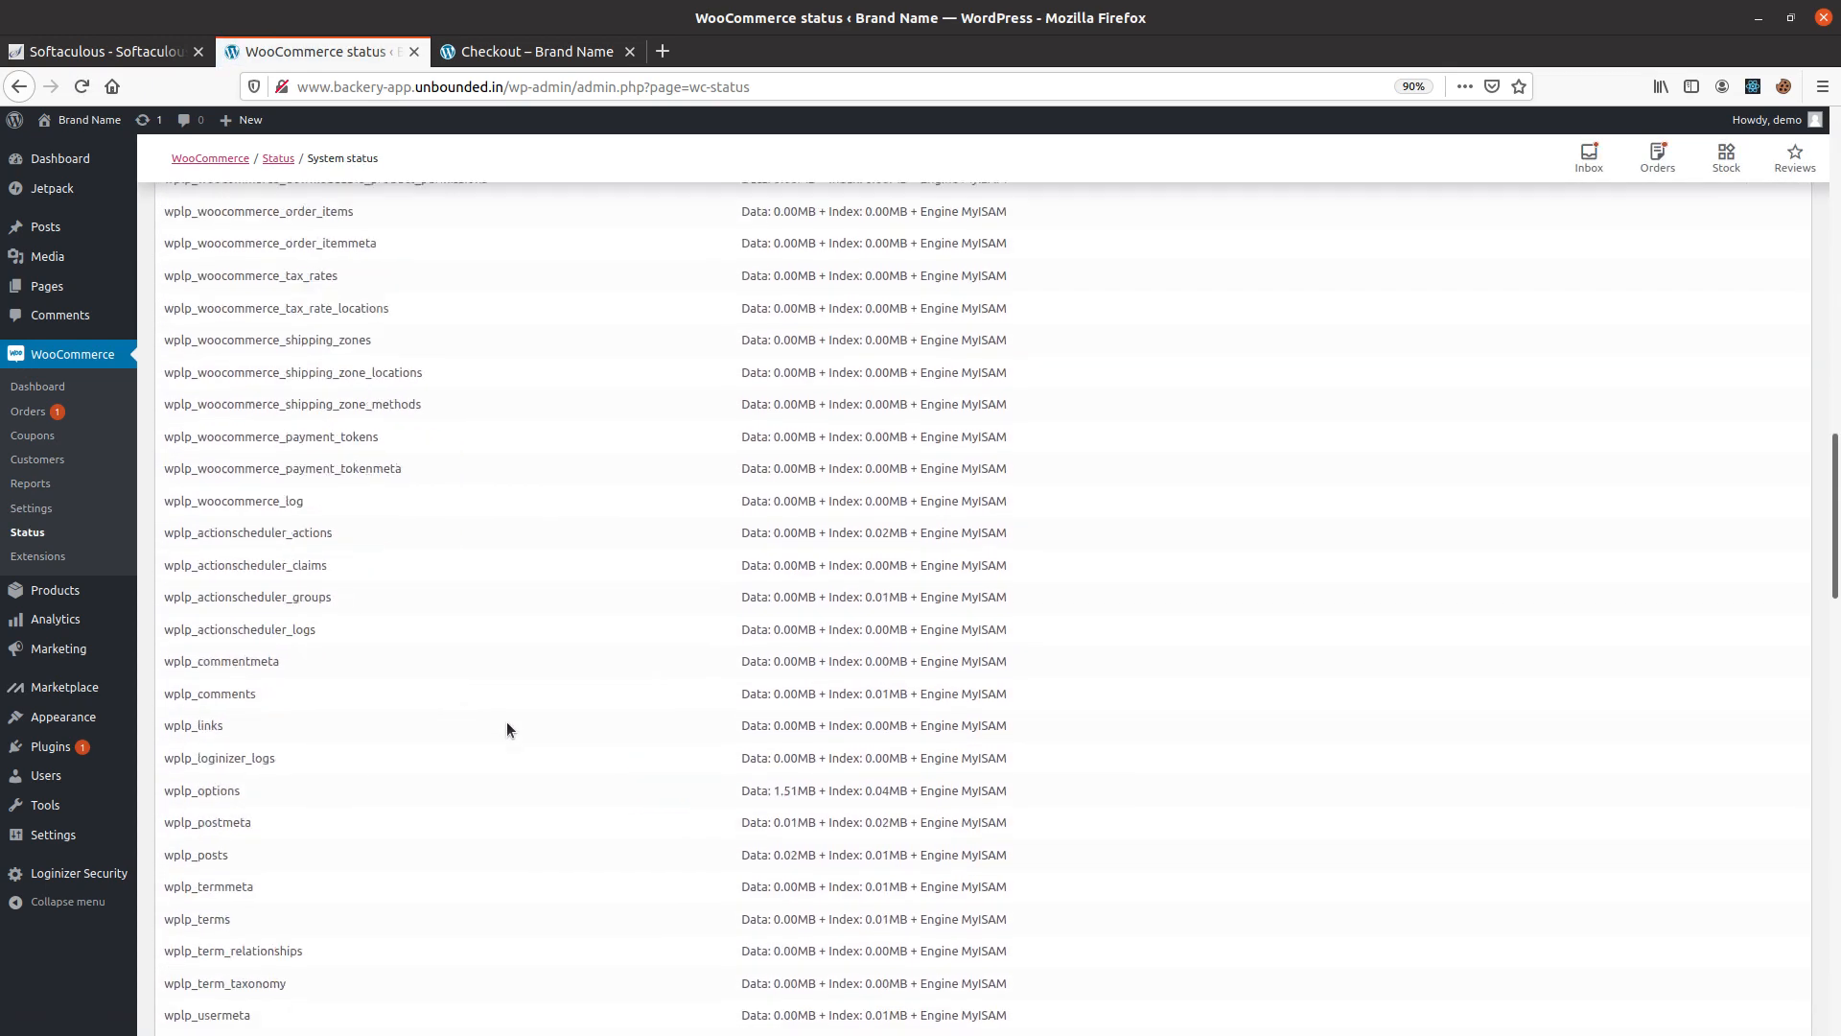
{"action": "scroll", "coordinate": [507, 721], "scroll_direction": "up", "scroll_amount": 6}
{"action": "scroll", "coordinate": [497, 671], "scroll_direction": "up", "scroll_amount": 15}
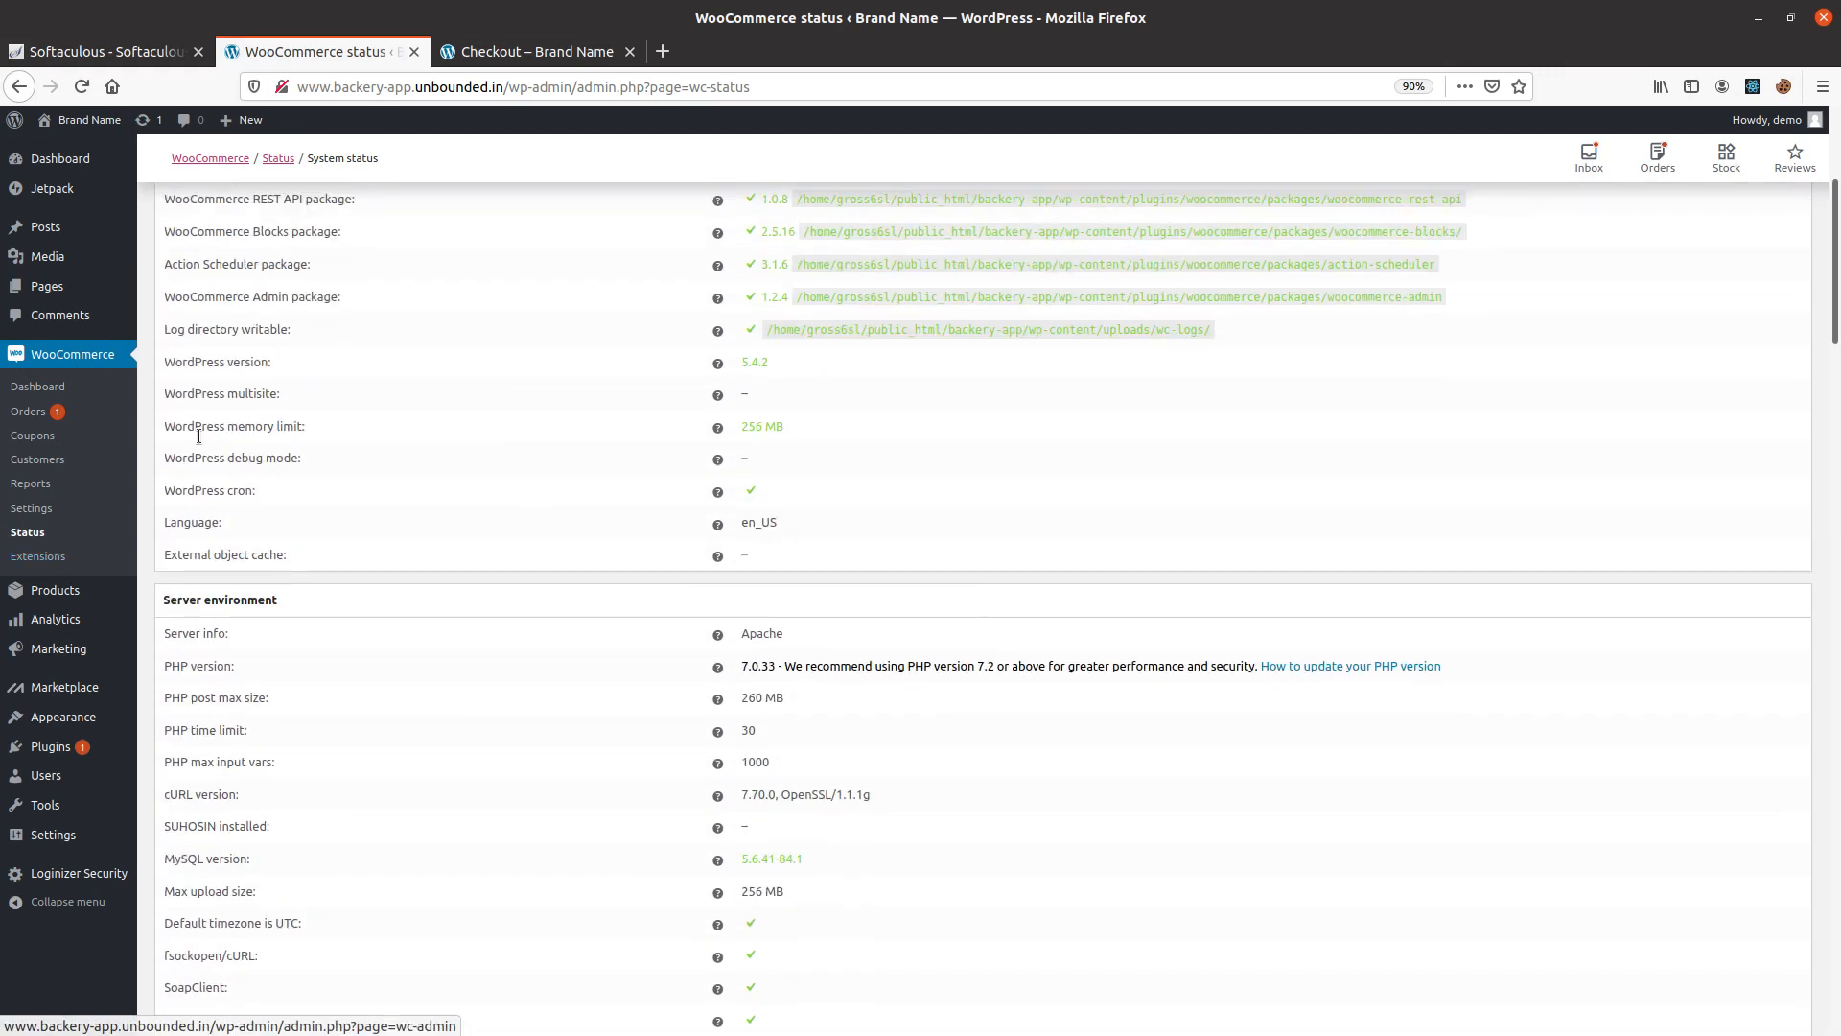
{"action": "scroll", "coordinate": [84, 389], "scroll_direction": "up", "scroll_amount": 5}
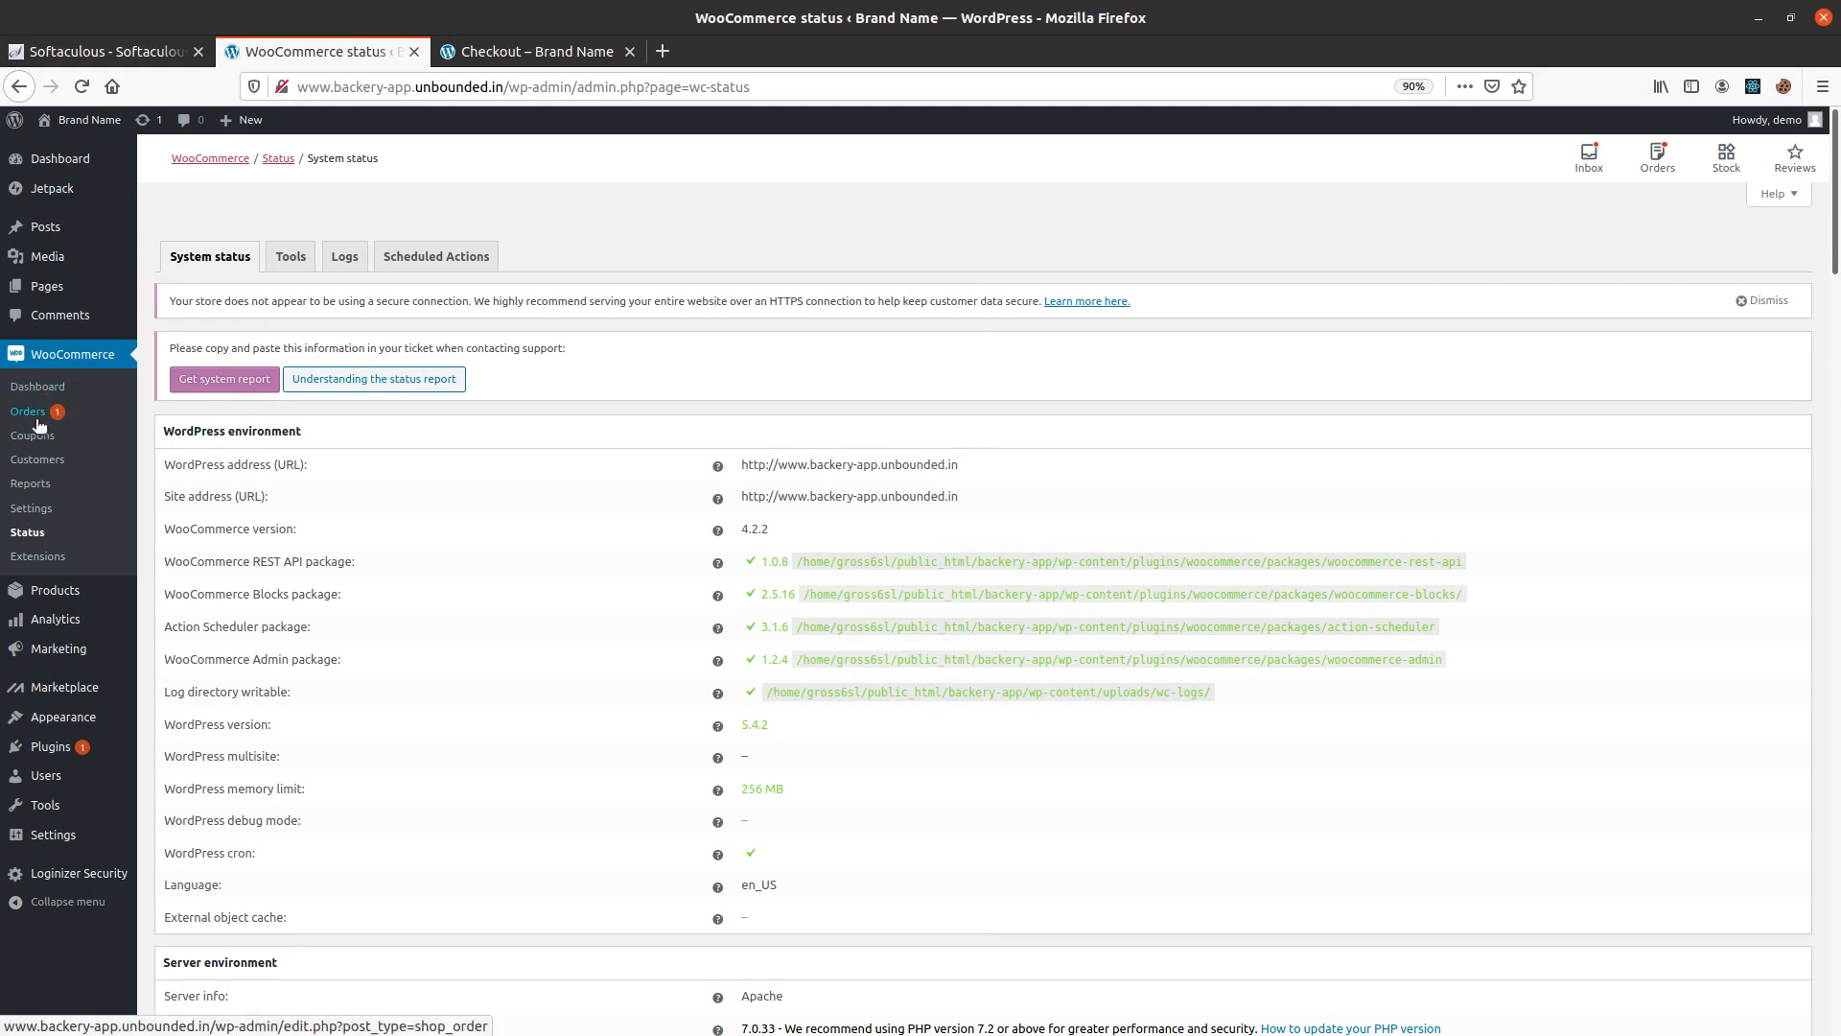
Revisit the order reports and the customer list.
{"action": "left_click", "coordinate": [39, 493]}
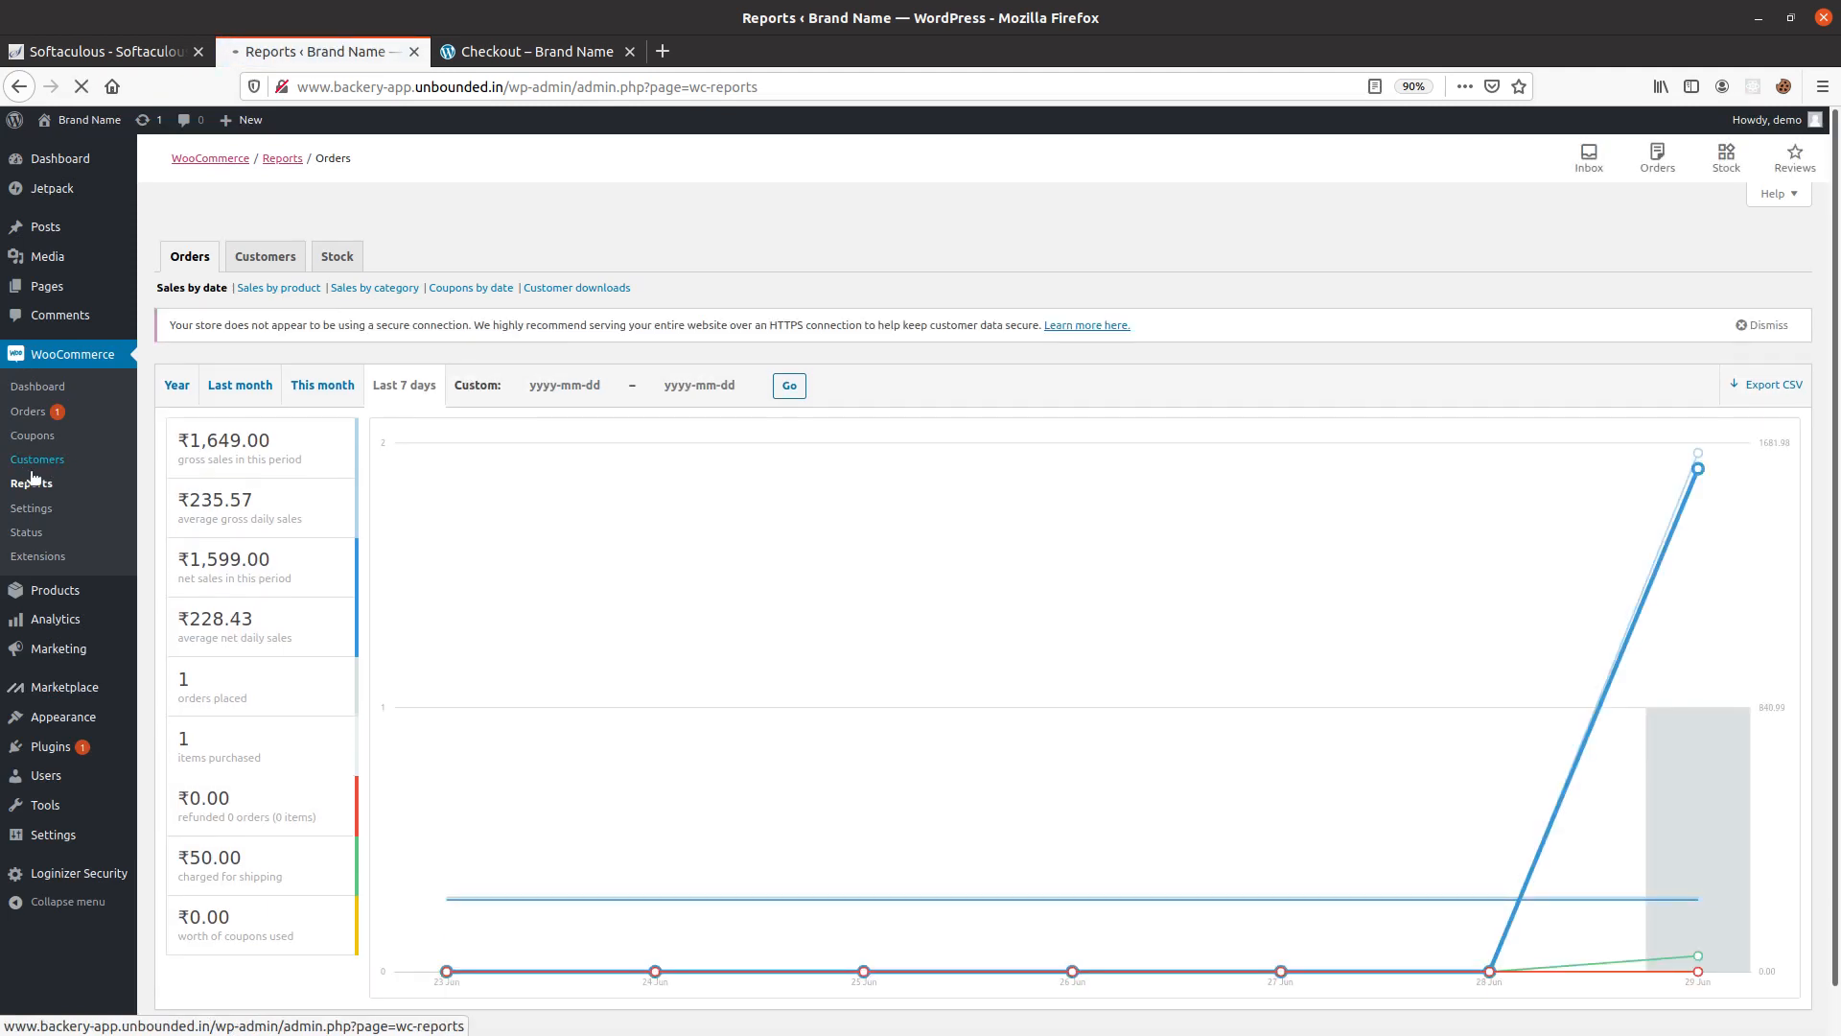
{"action": "left_click", "coordinate": [31, 464]}
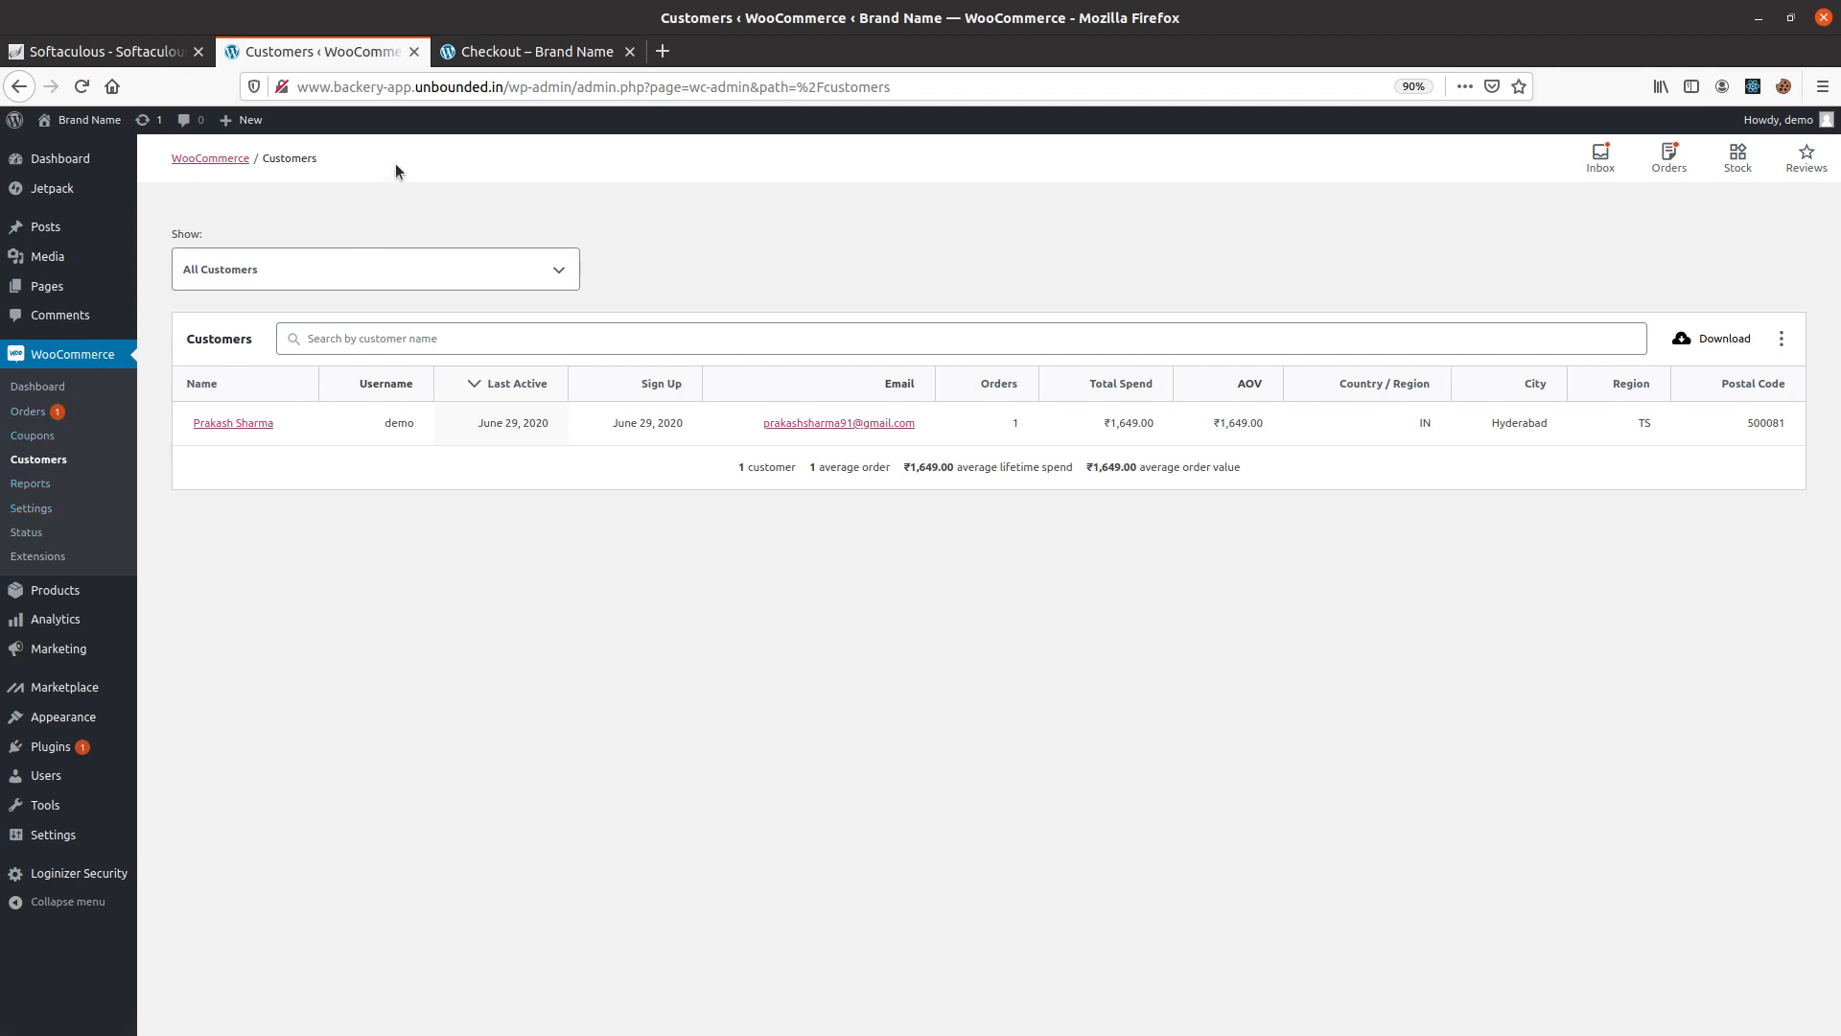
Switch to the storefront and view its Shop, home and My account pages, ending with a return to the home page.
{"action": "left_click", "coordinate": [535, 51]}
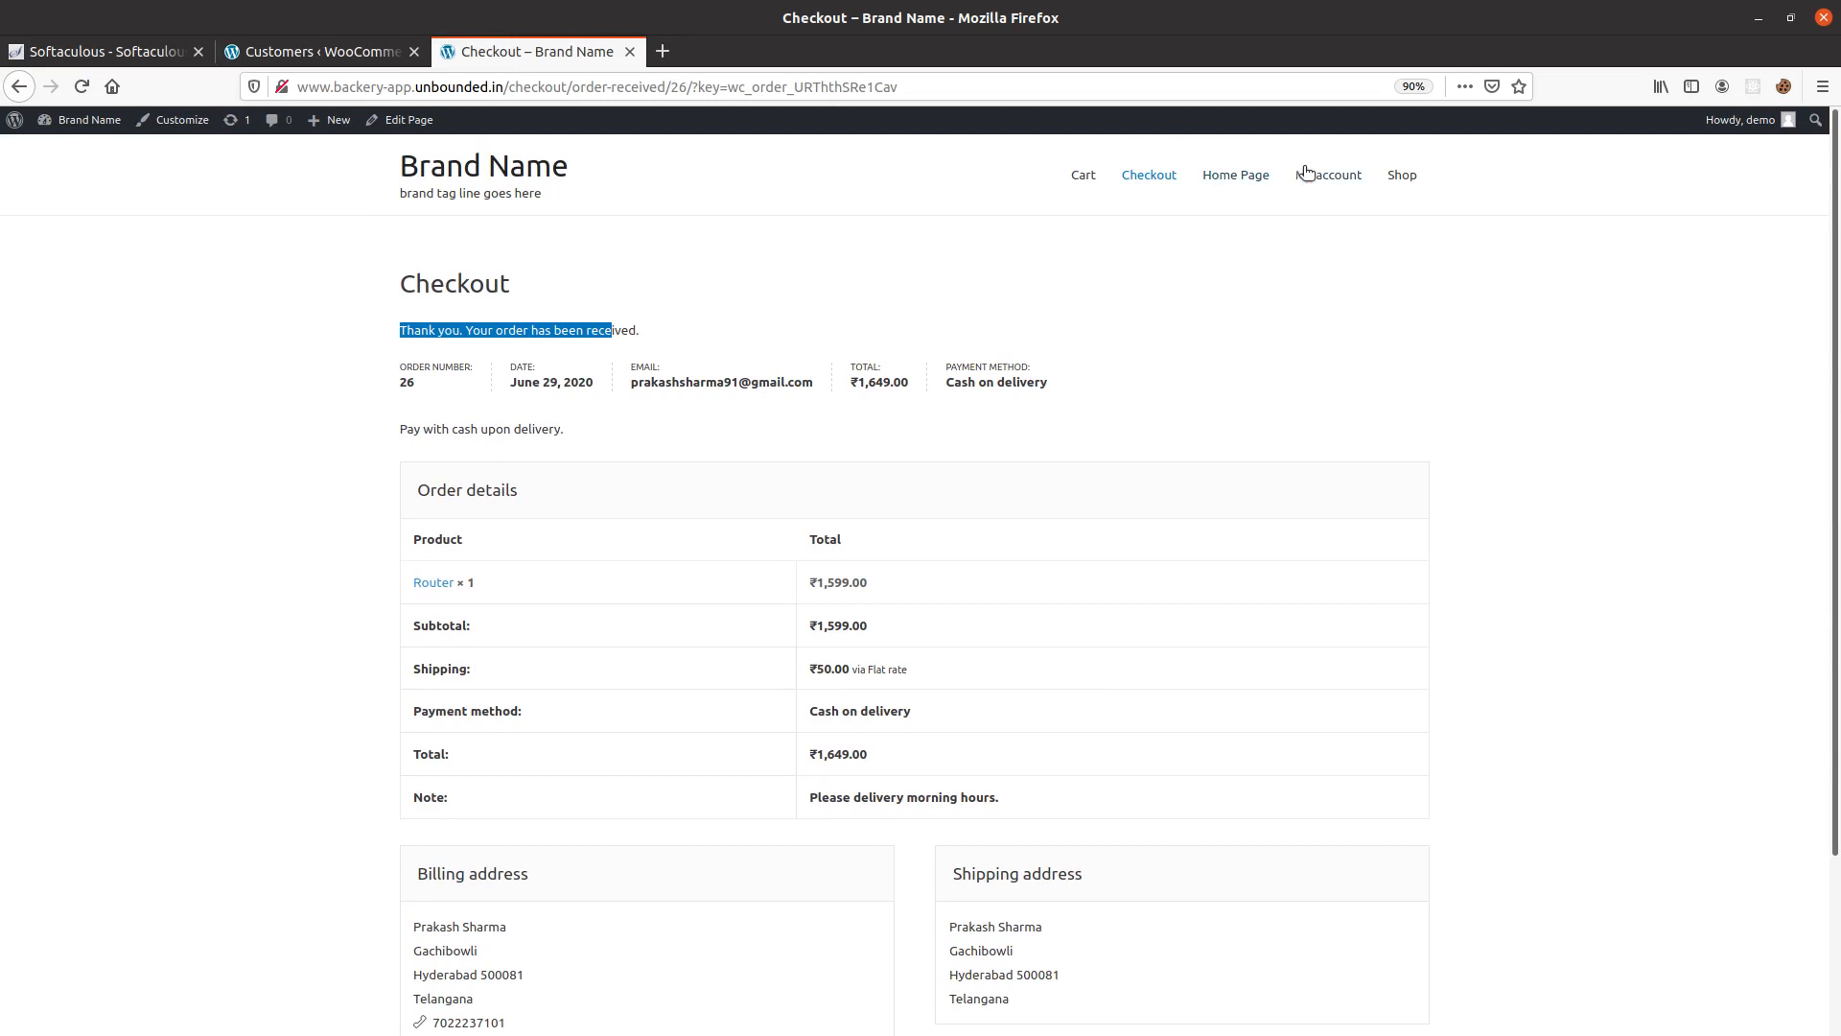
{"action": "left_click", "coordinate": [1396, 179]}
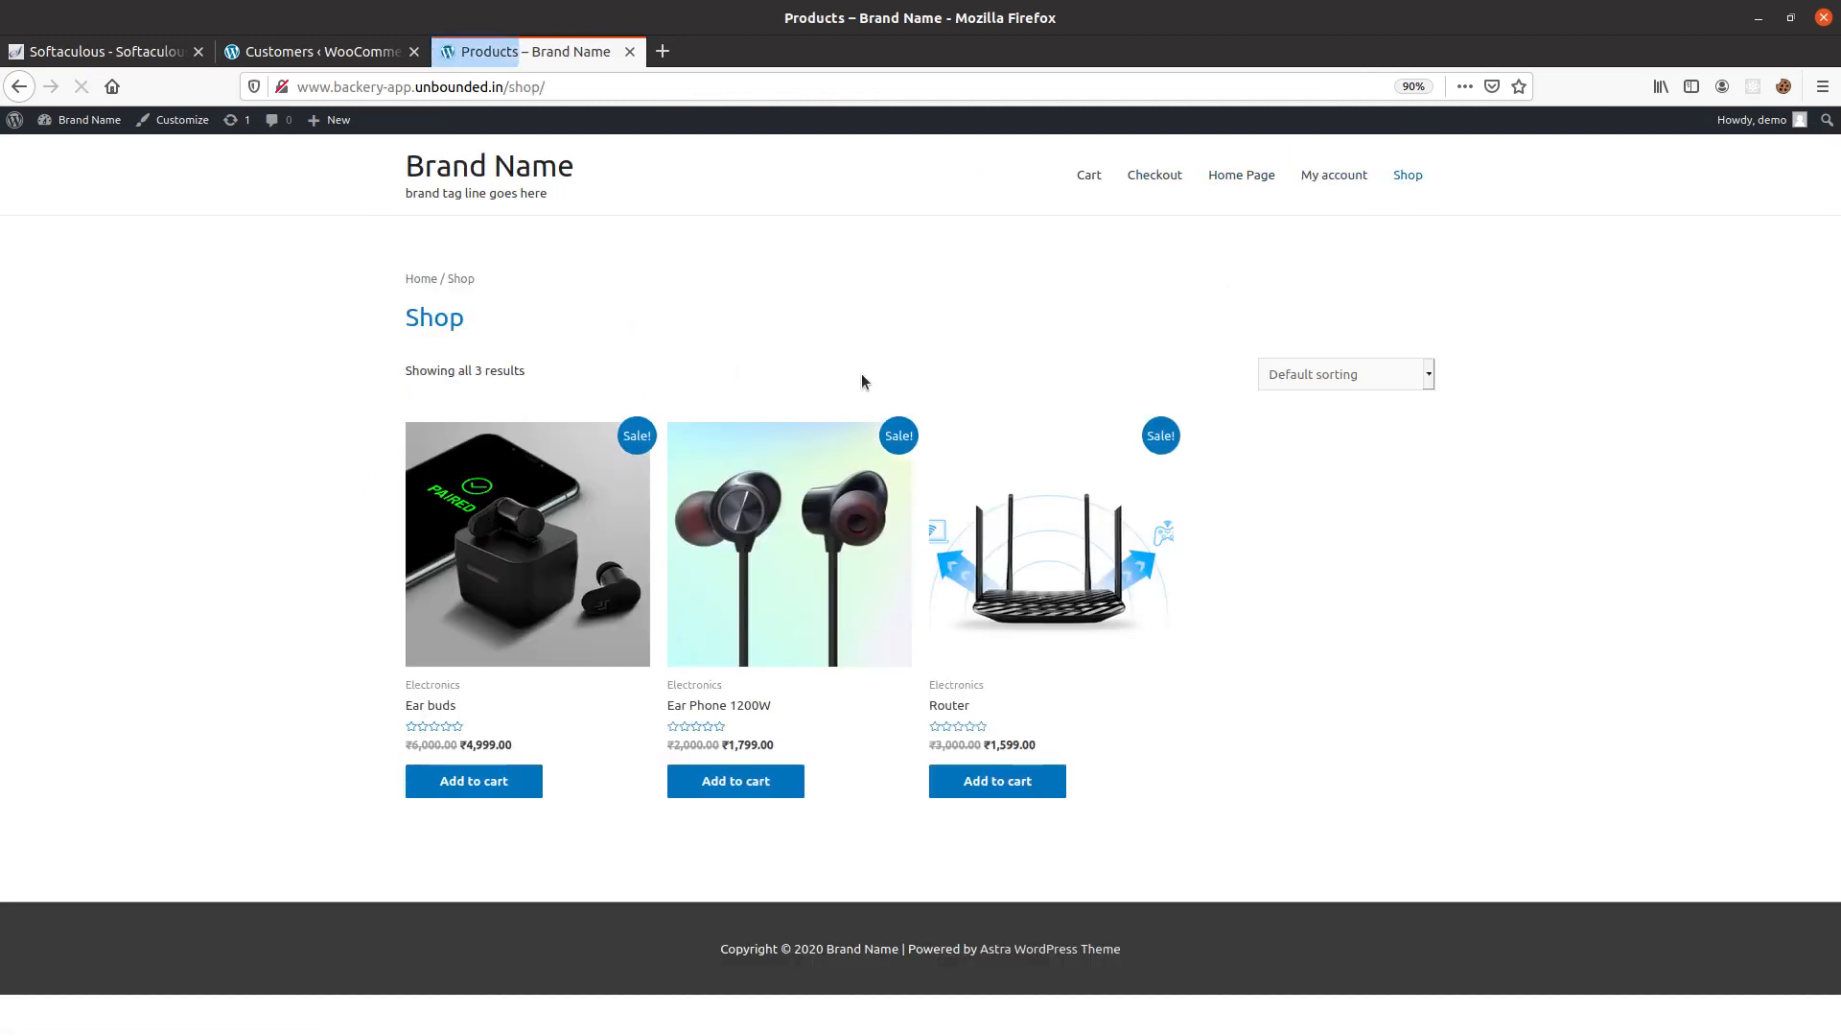
{"action": "left_click", "coordinate": [487, 181]}
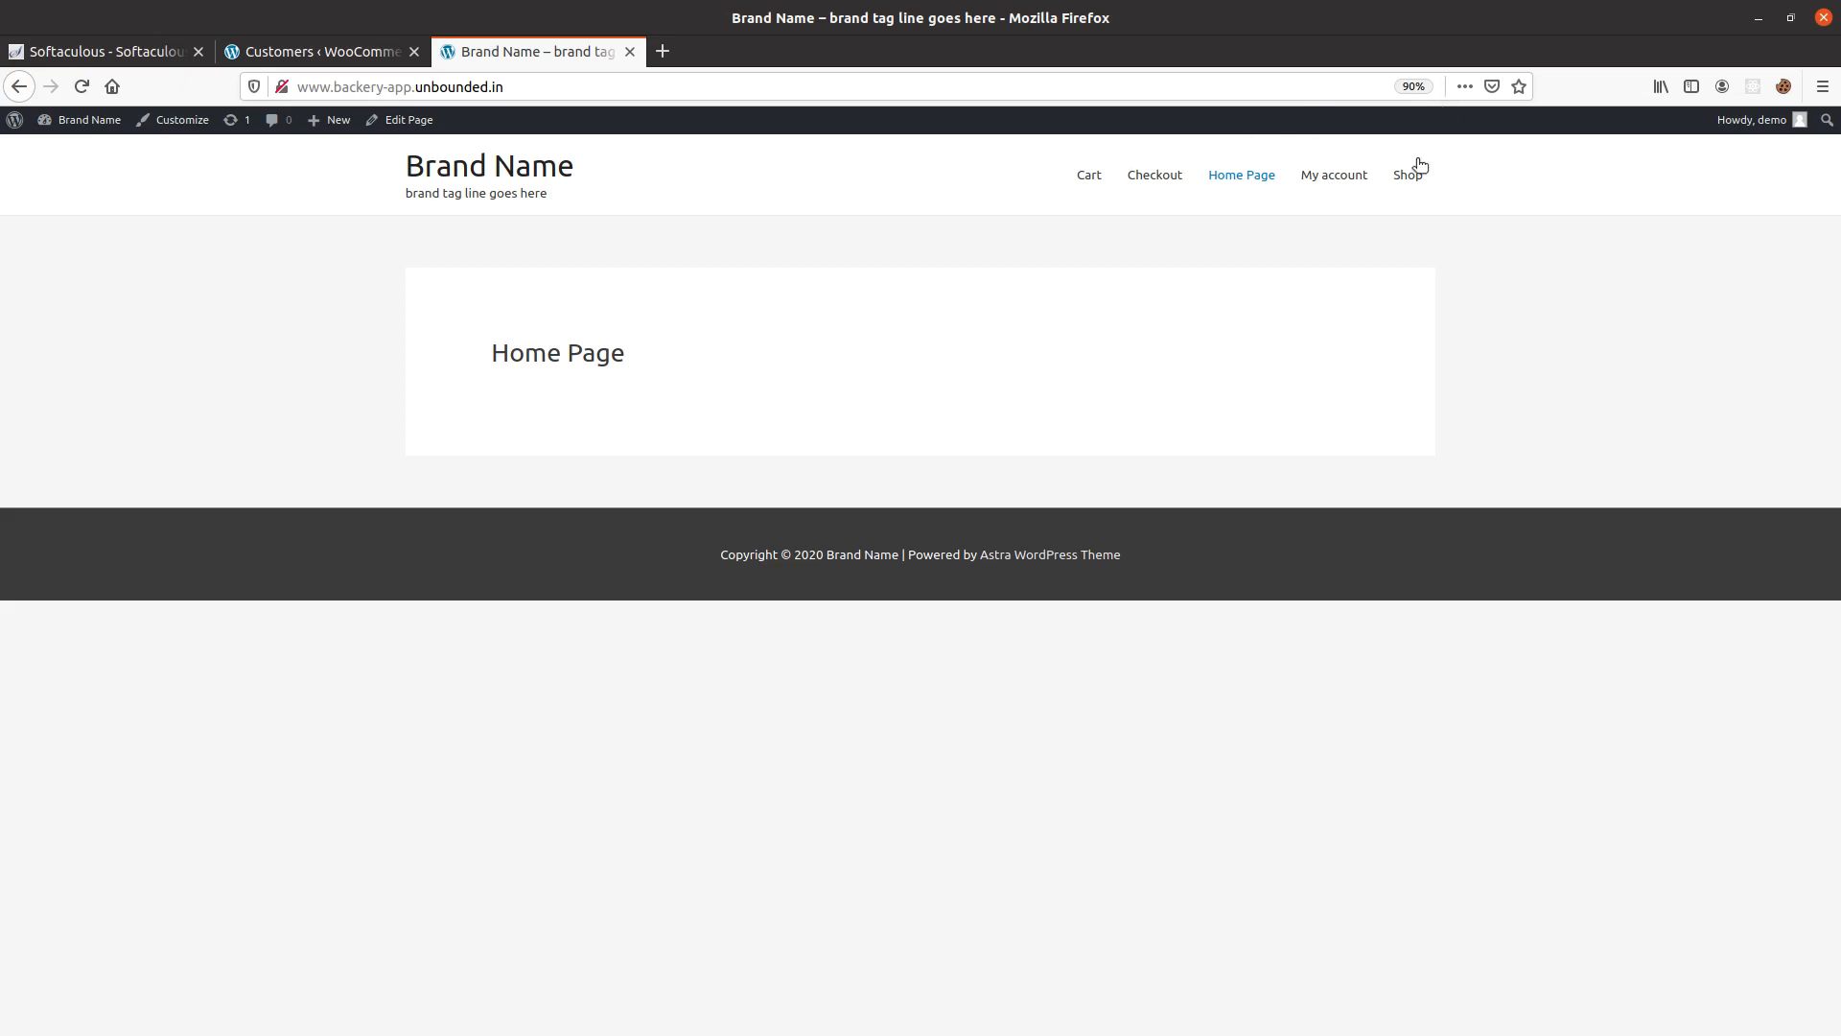
{"action": "left_click", "coordinate": [1365, 177]}
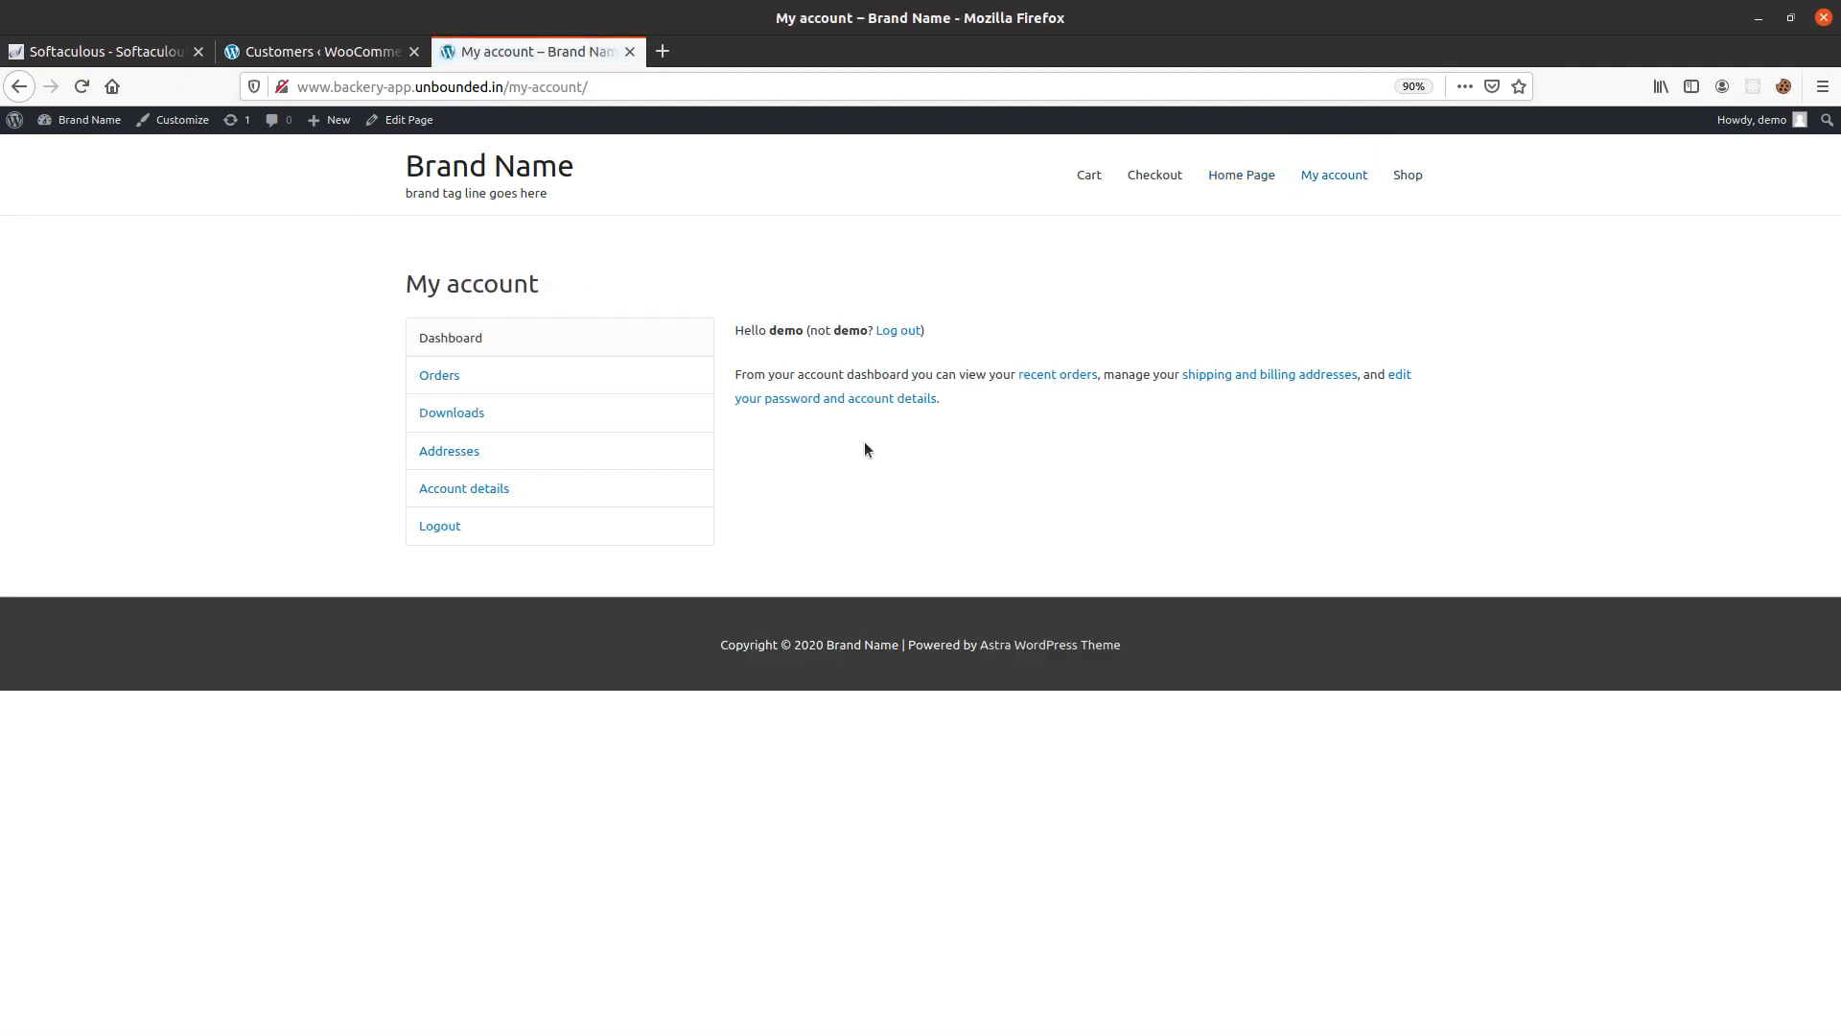
{"action": "left_click", "coordinate": [537, 171]}
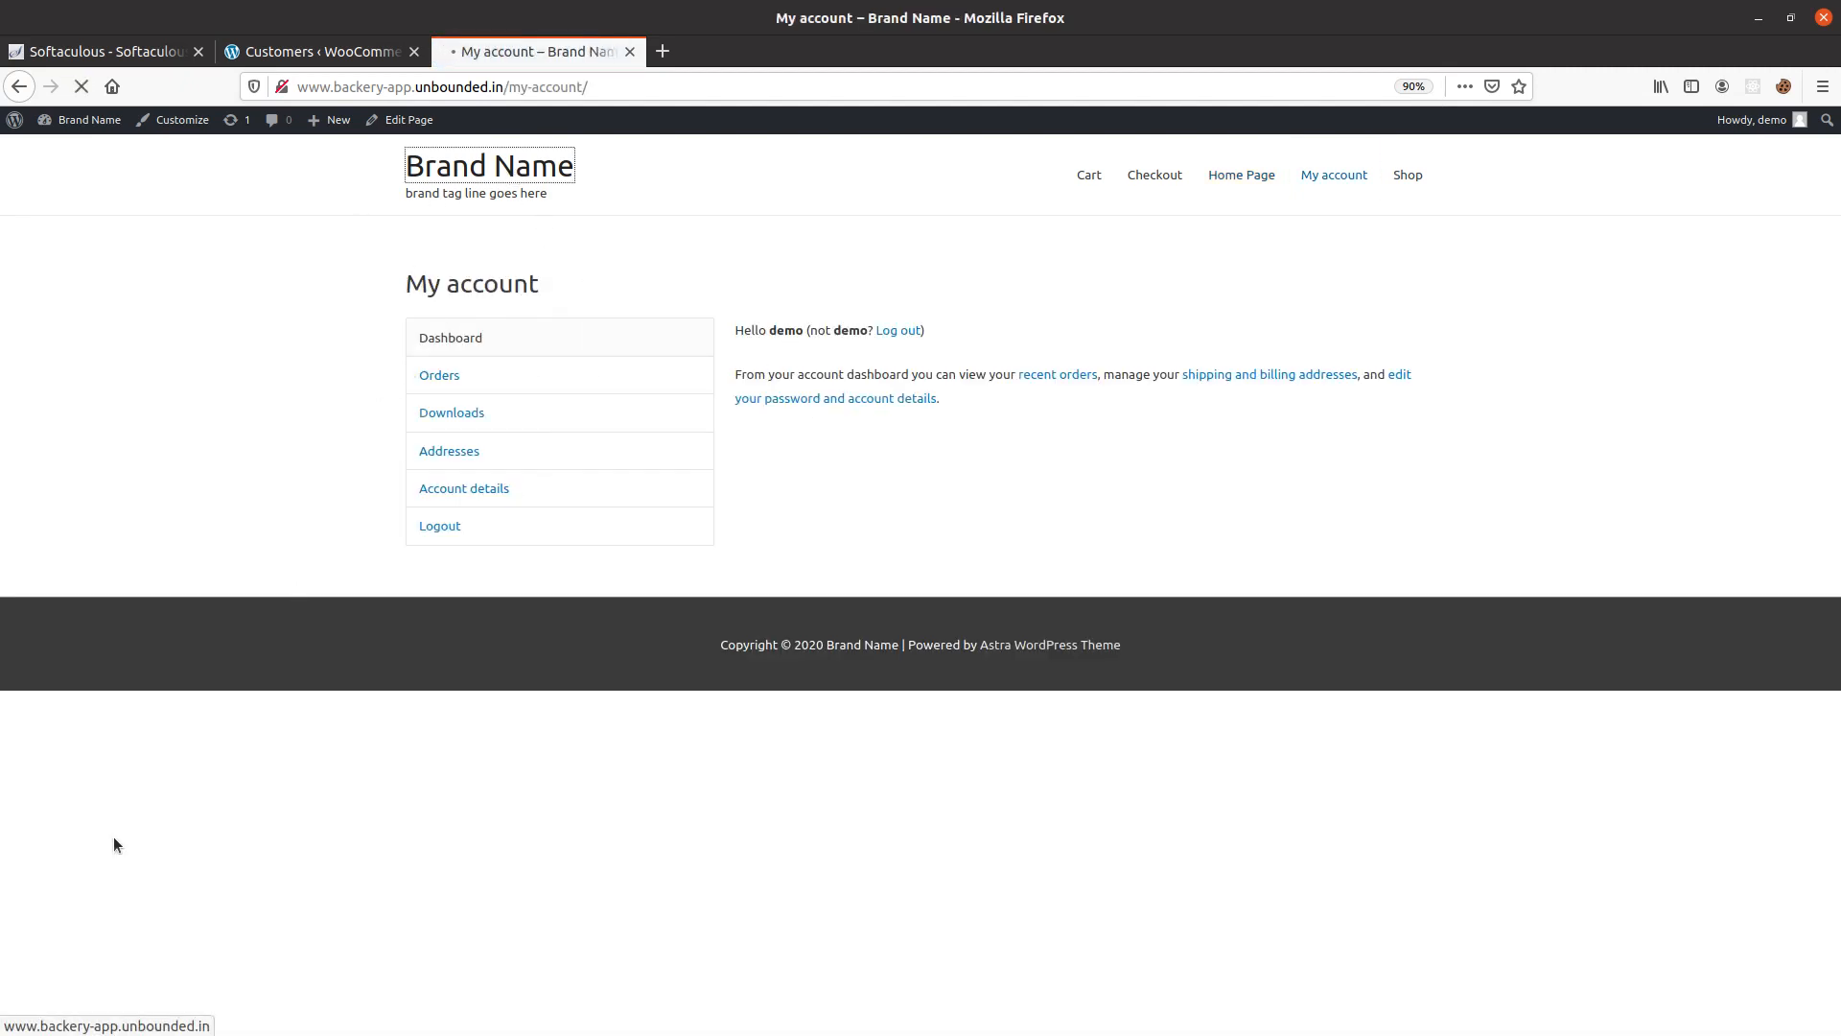